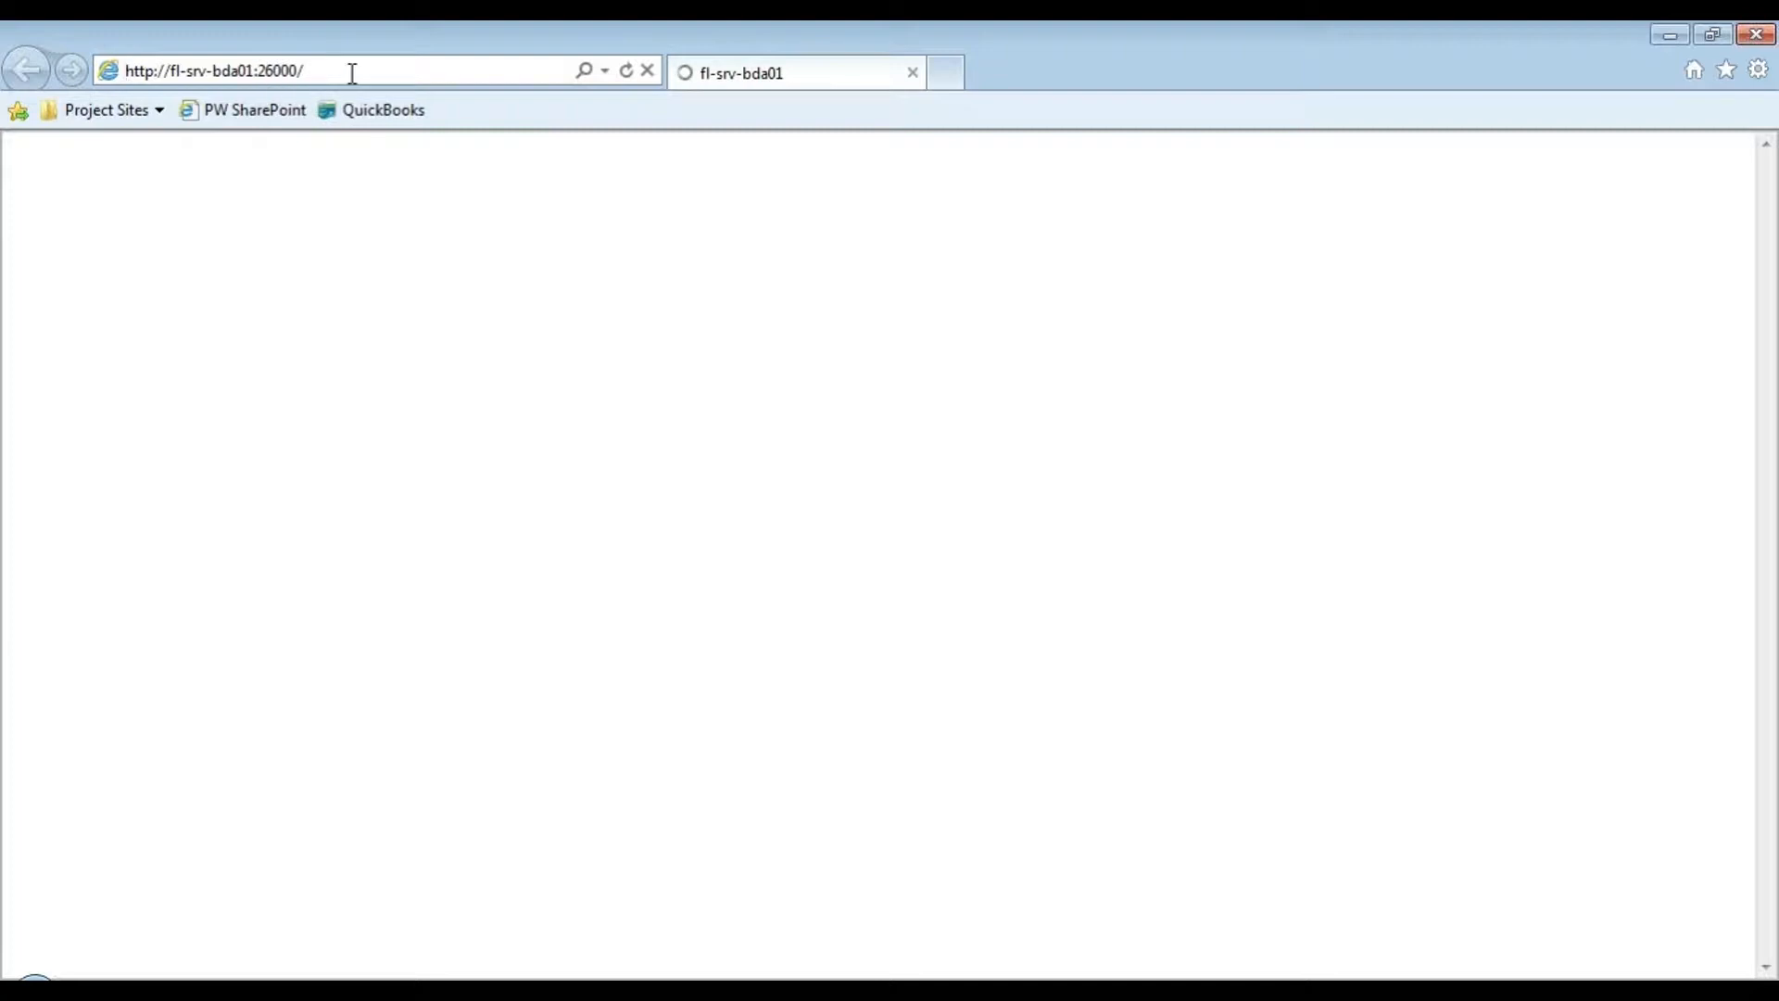
- Restore the SharePoint 2010 VirtualBox window showing the SharePointBI Business Intelligence Center page
left_click(347, 70)
mouse_move(649, 987)
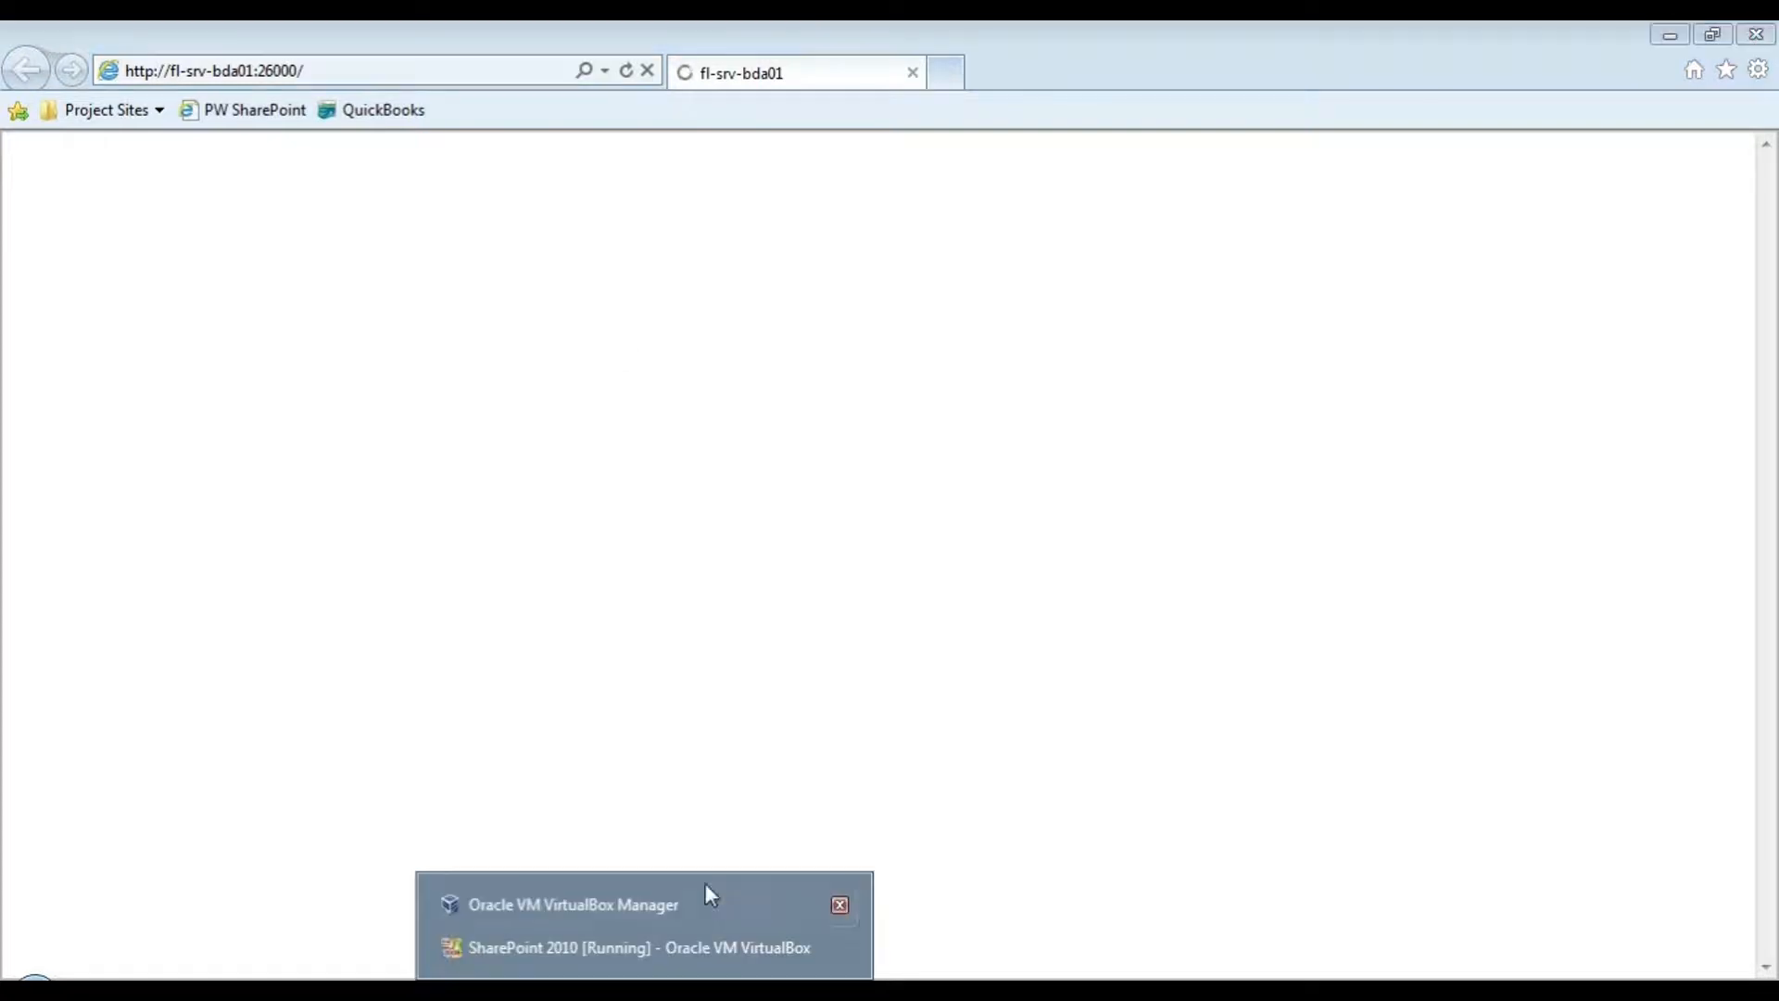
left_click(660, 948)
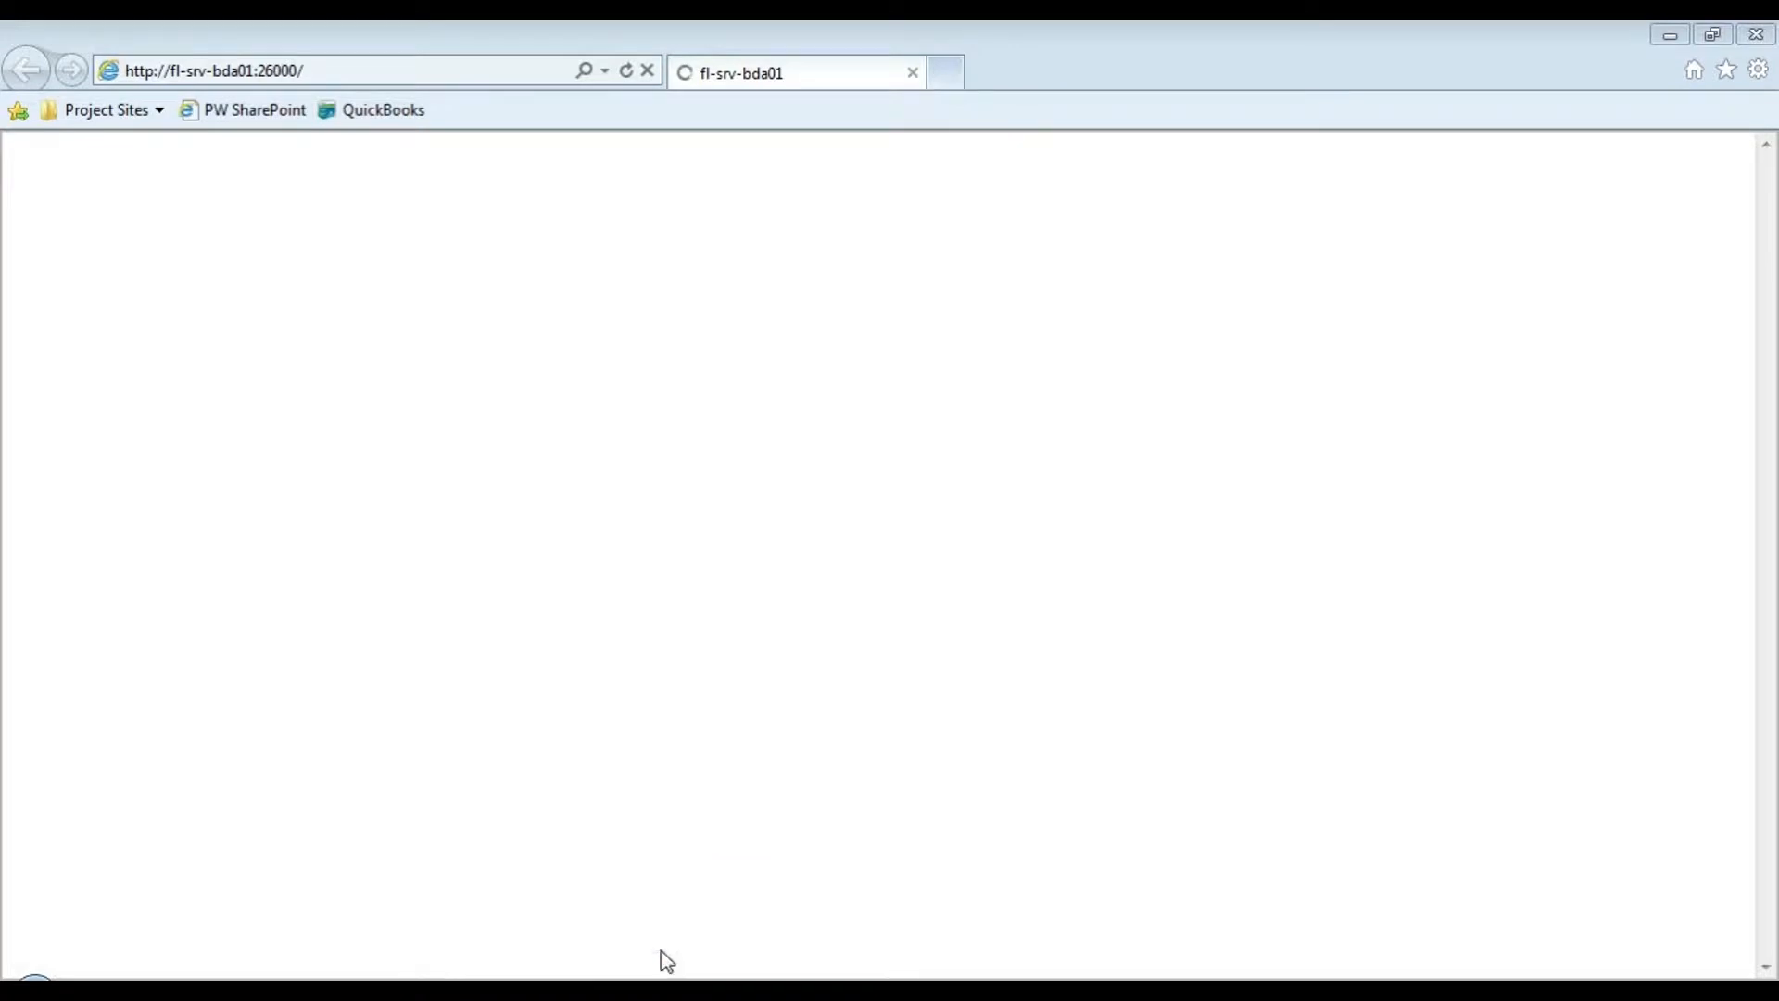
left_click(1671, 34)
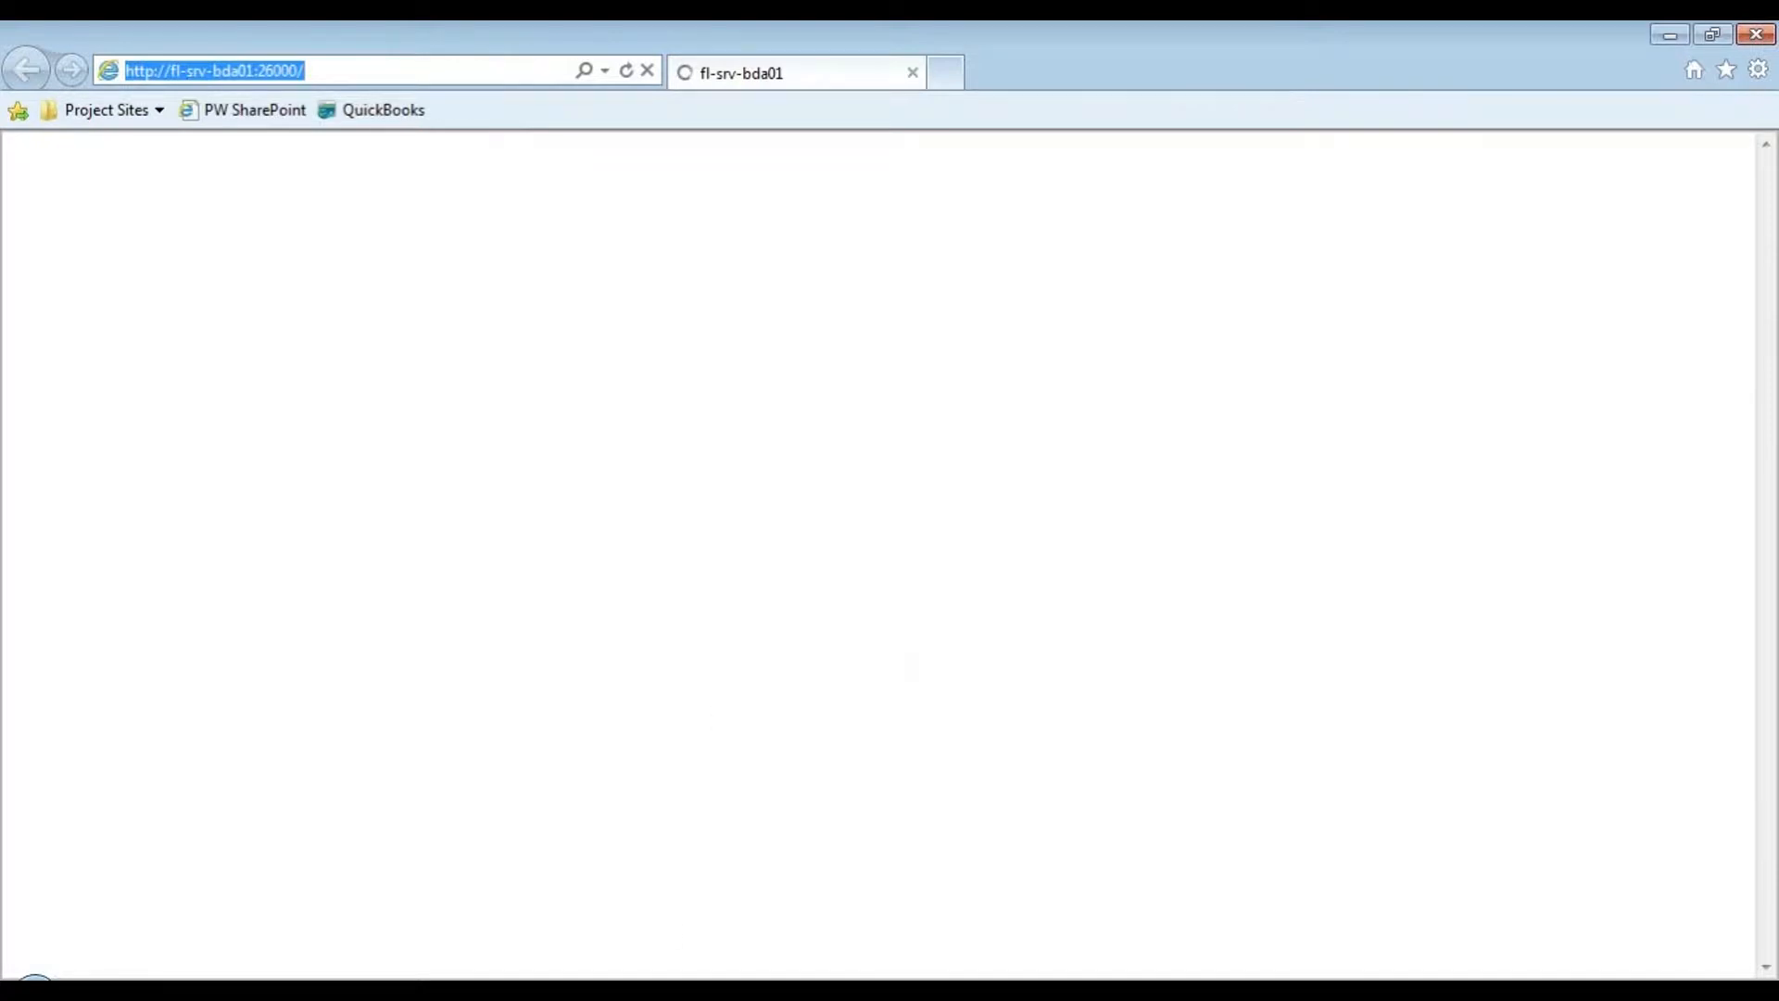
left_click(644, 990)
left_click(653, 940)
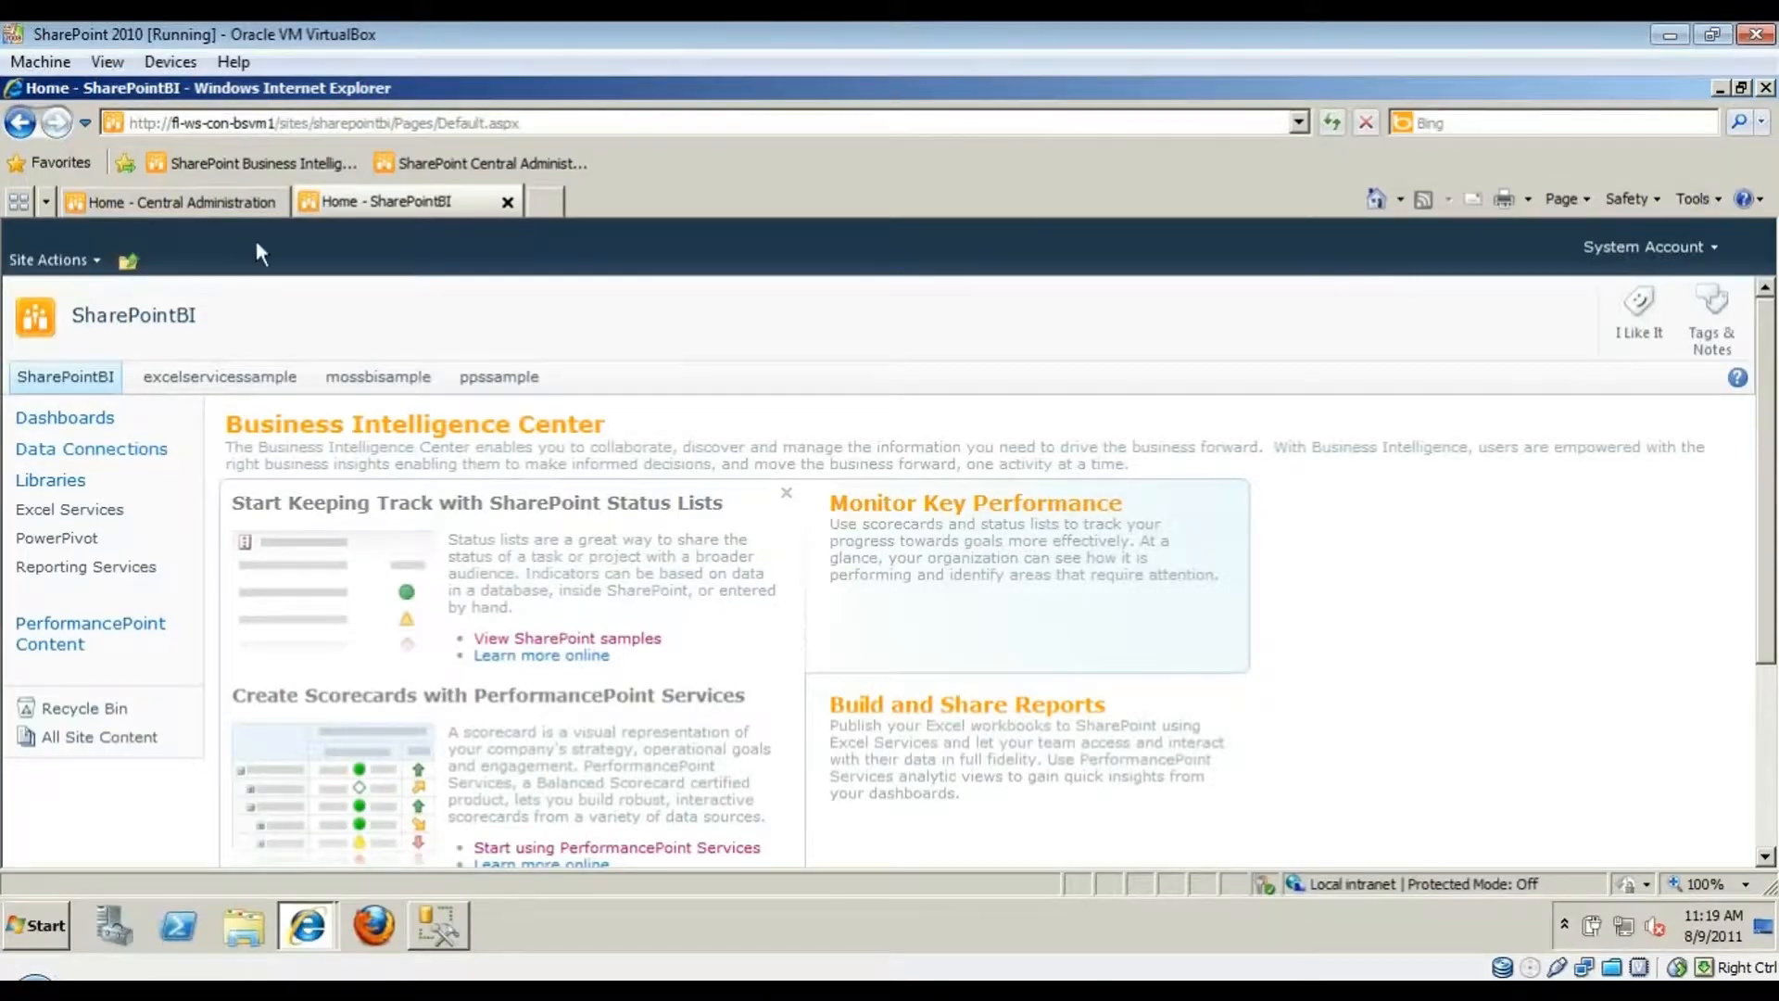
- Switch to the Central Administration tab and browse the Microsoft SharePoint 2010 Products programs
left_click(239, 202)
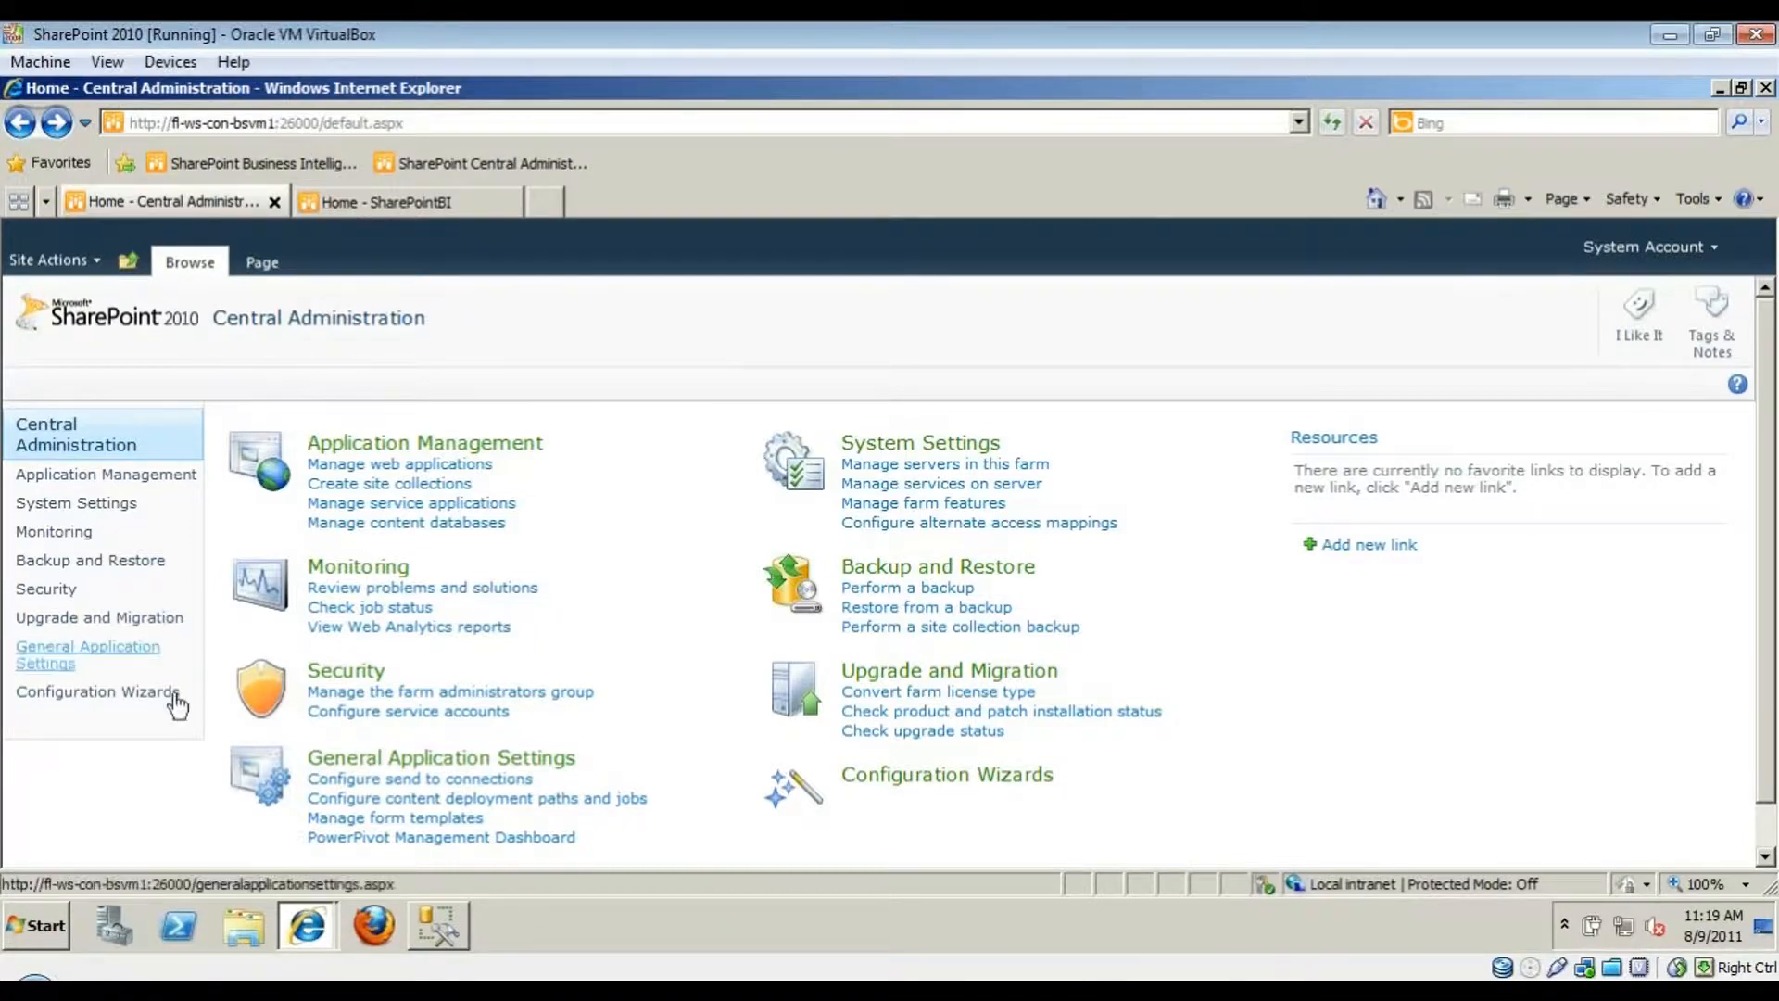
left_click(59, 908)
mouse_move(58, 830)
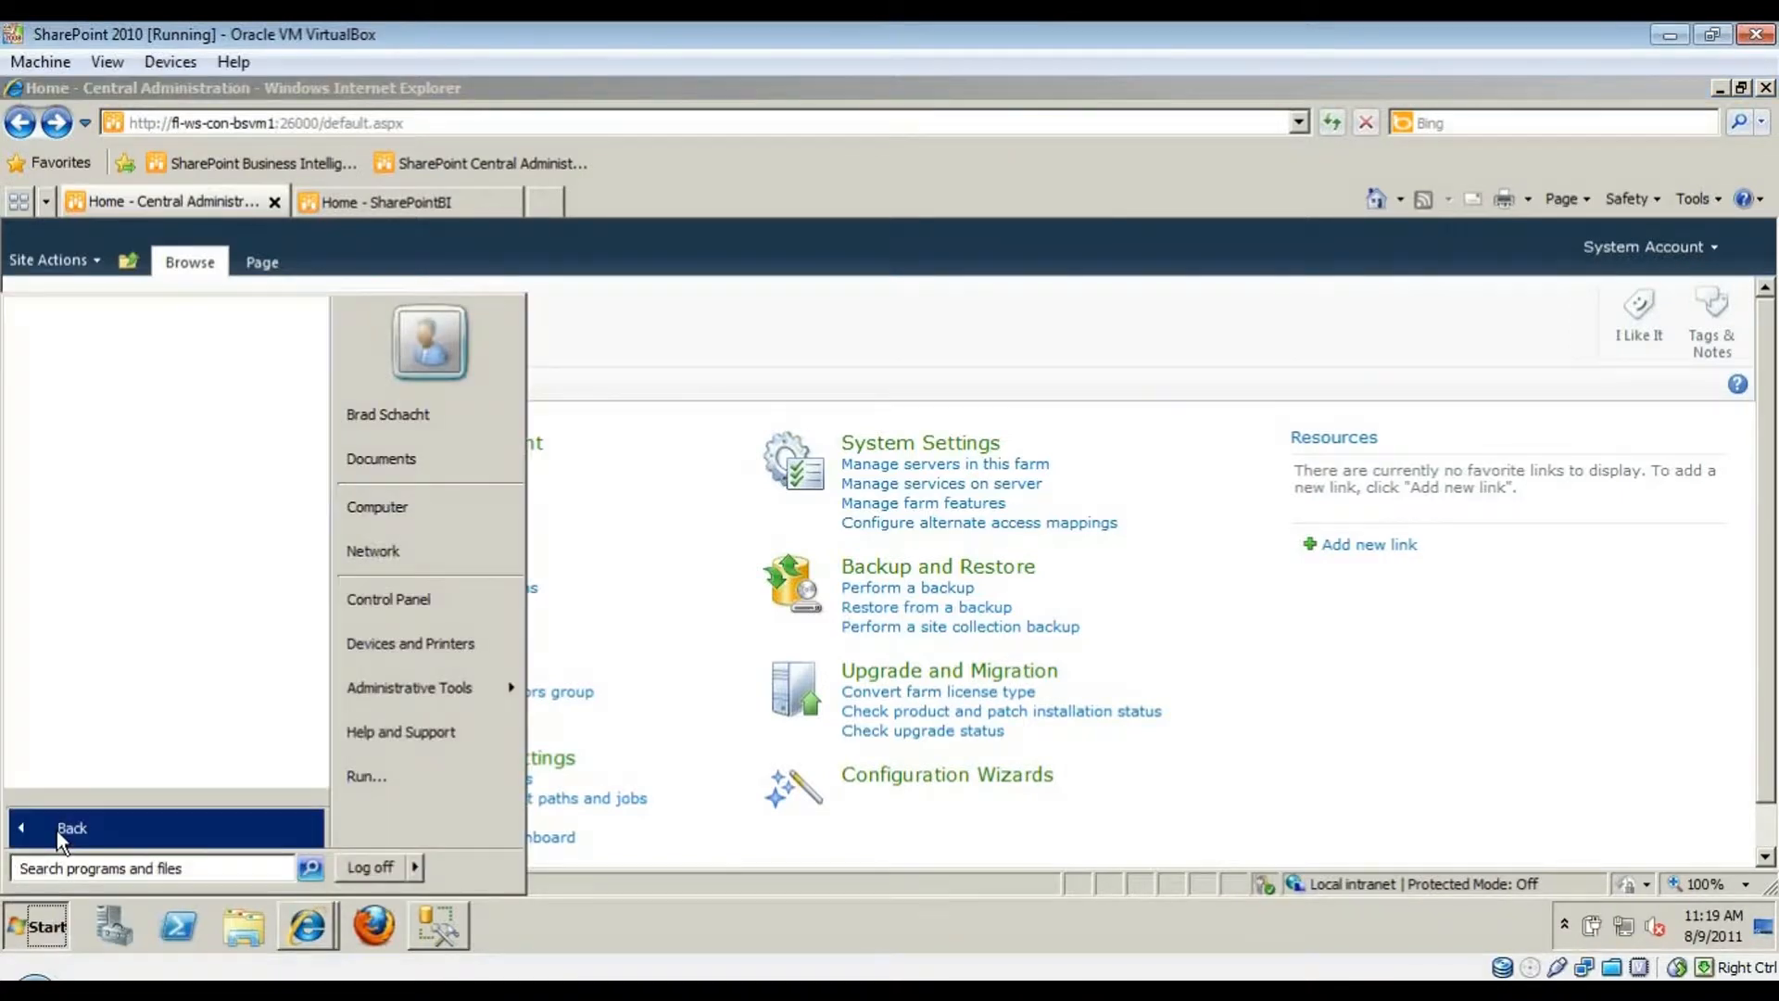
left_click(206, 471)
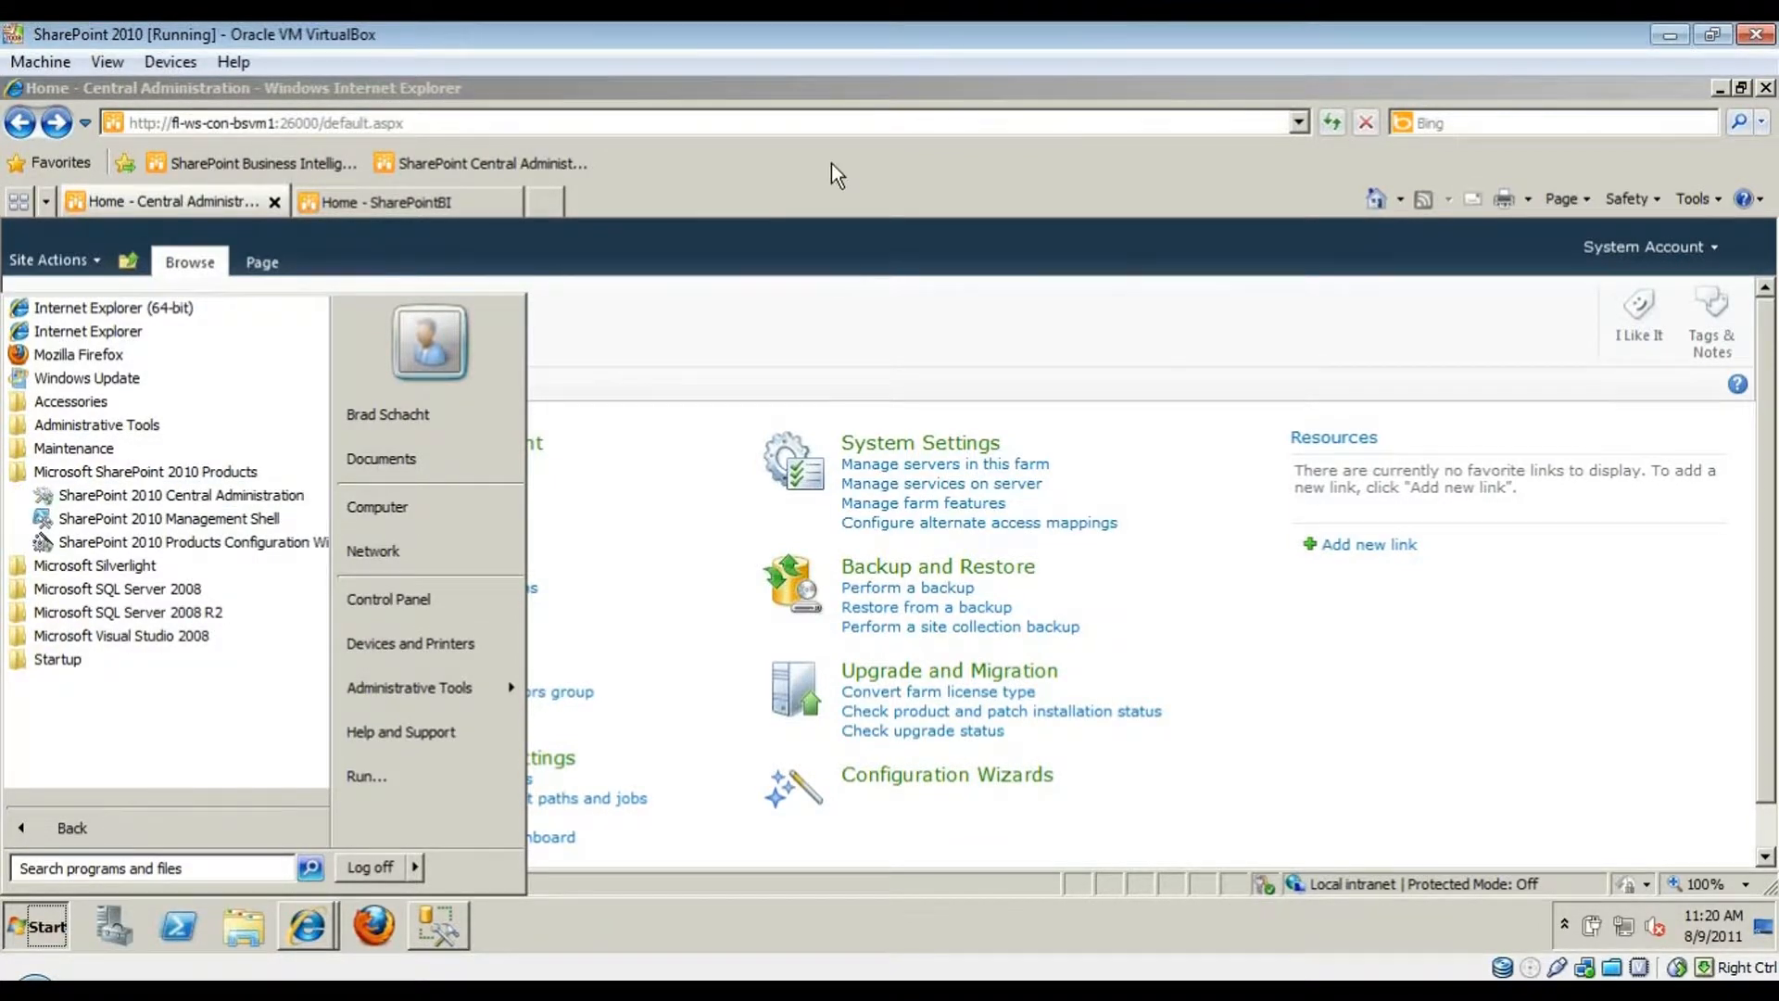
left_click(823, 91)
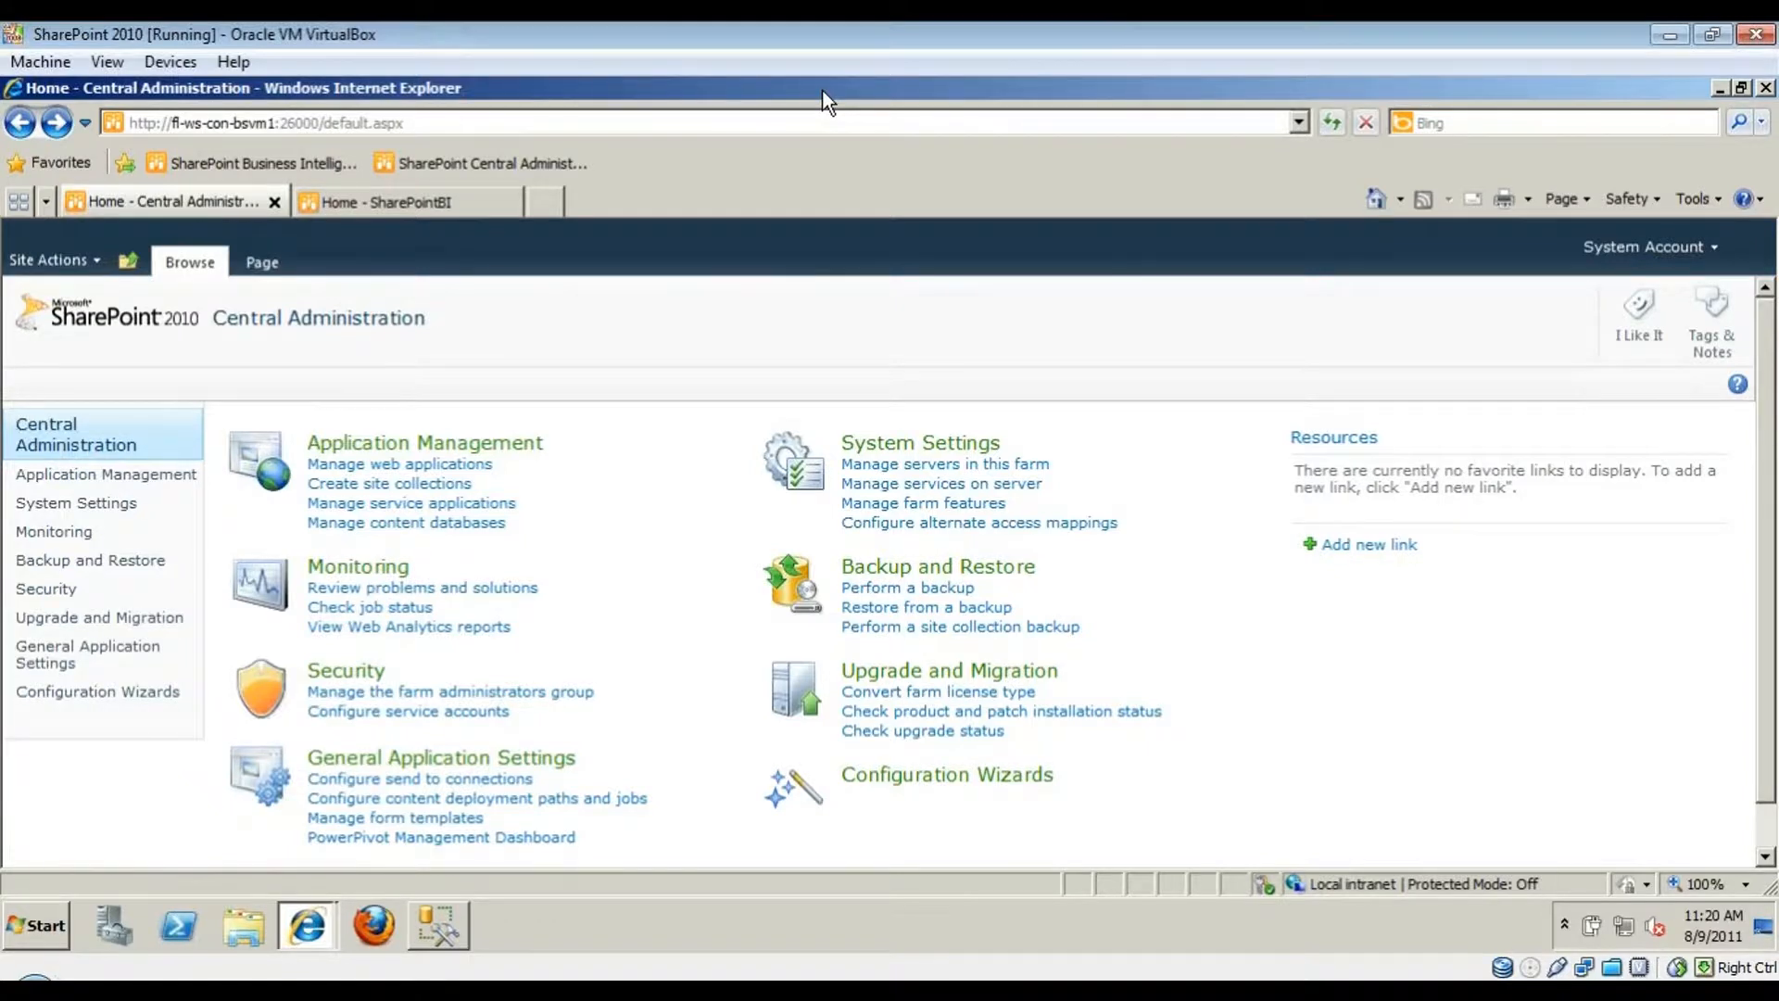
- Correct the Central Administration address port to 26000 and go to Application Management
left_click(275, 124)
left_click(398, 128)
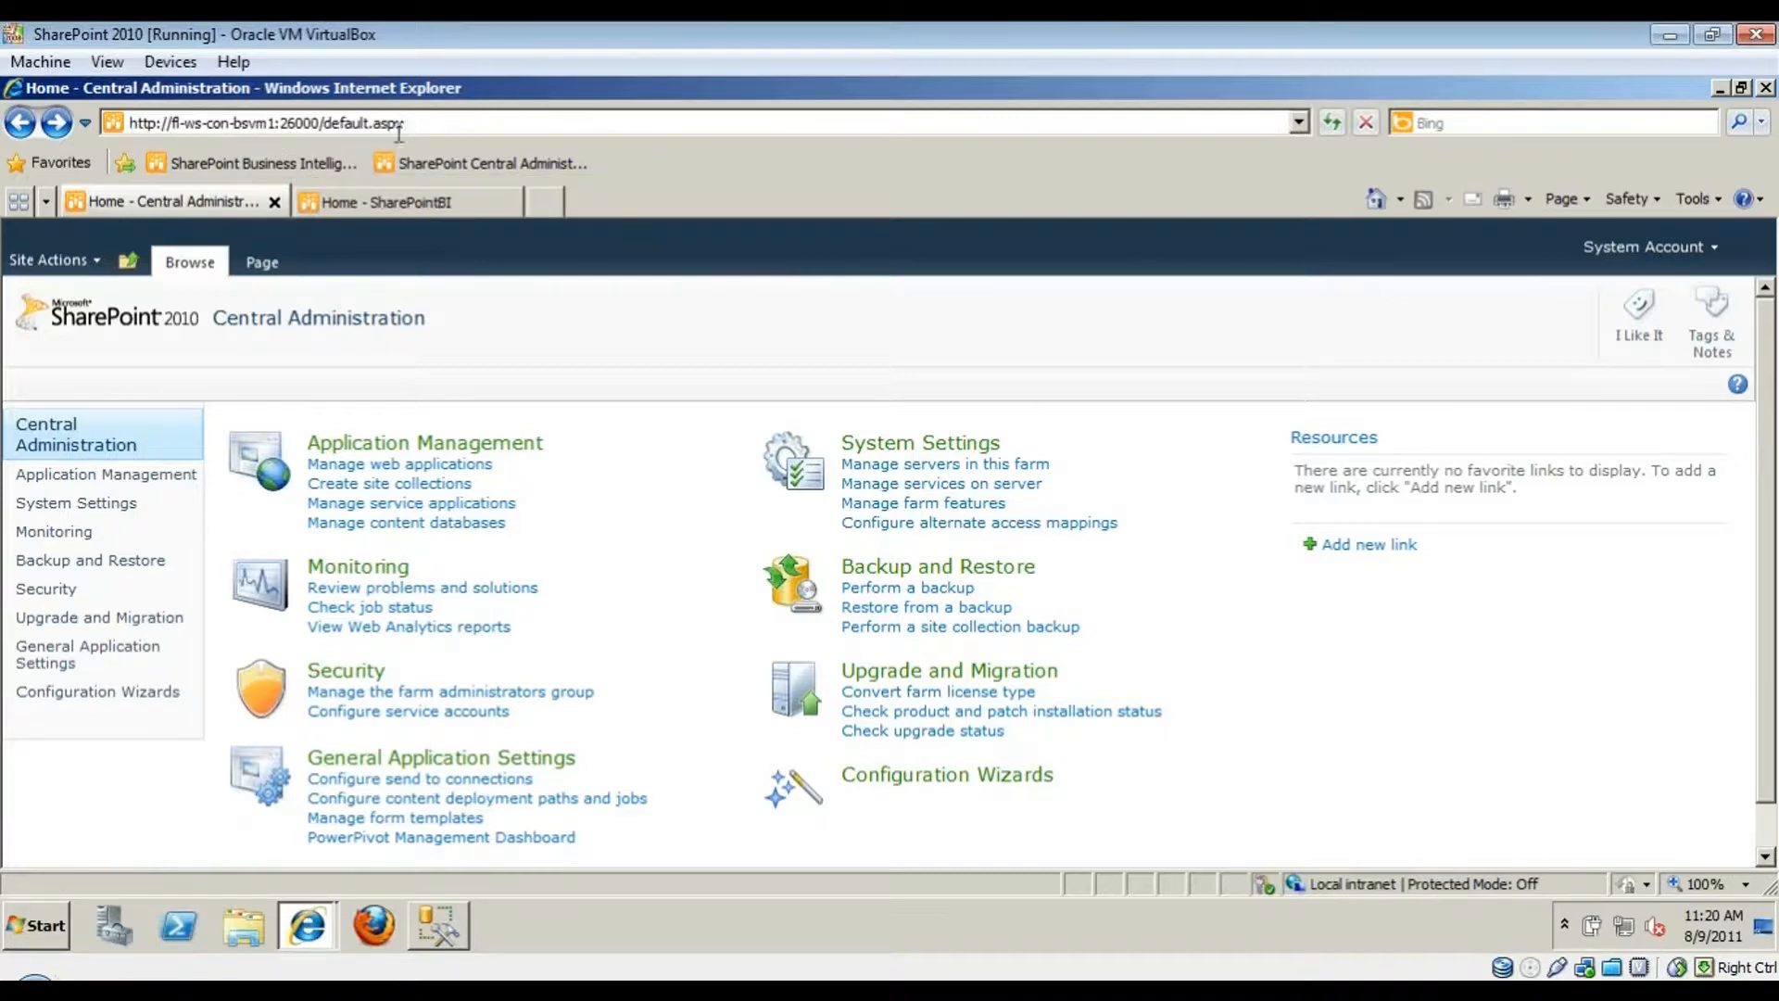
left_click(286, 124)
key("Delete")
type("6")
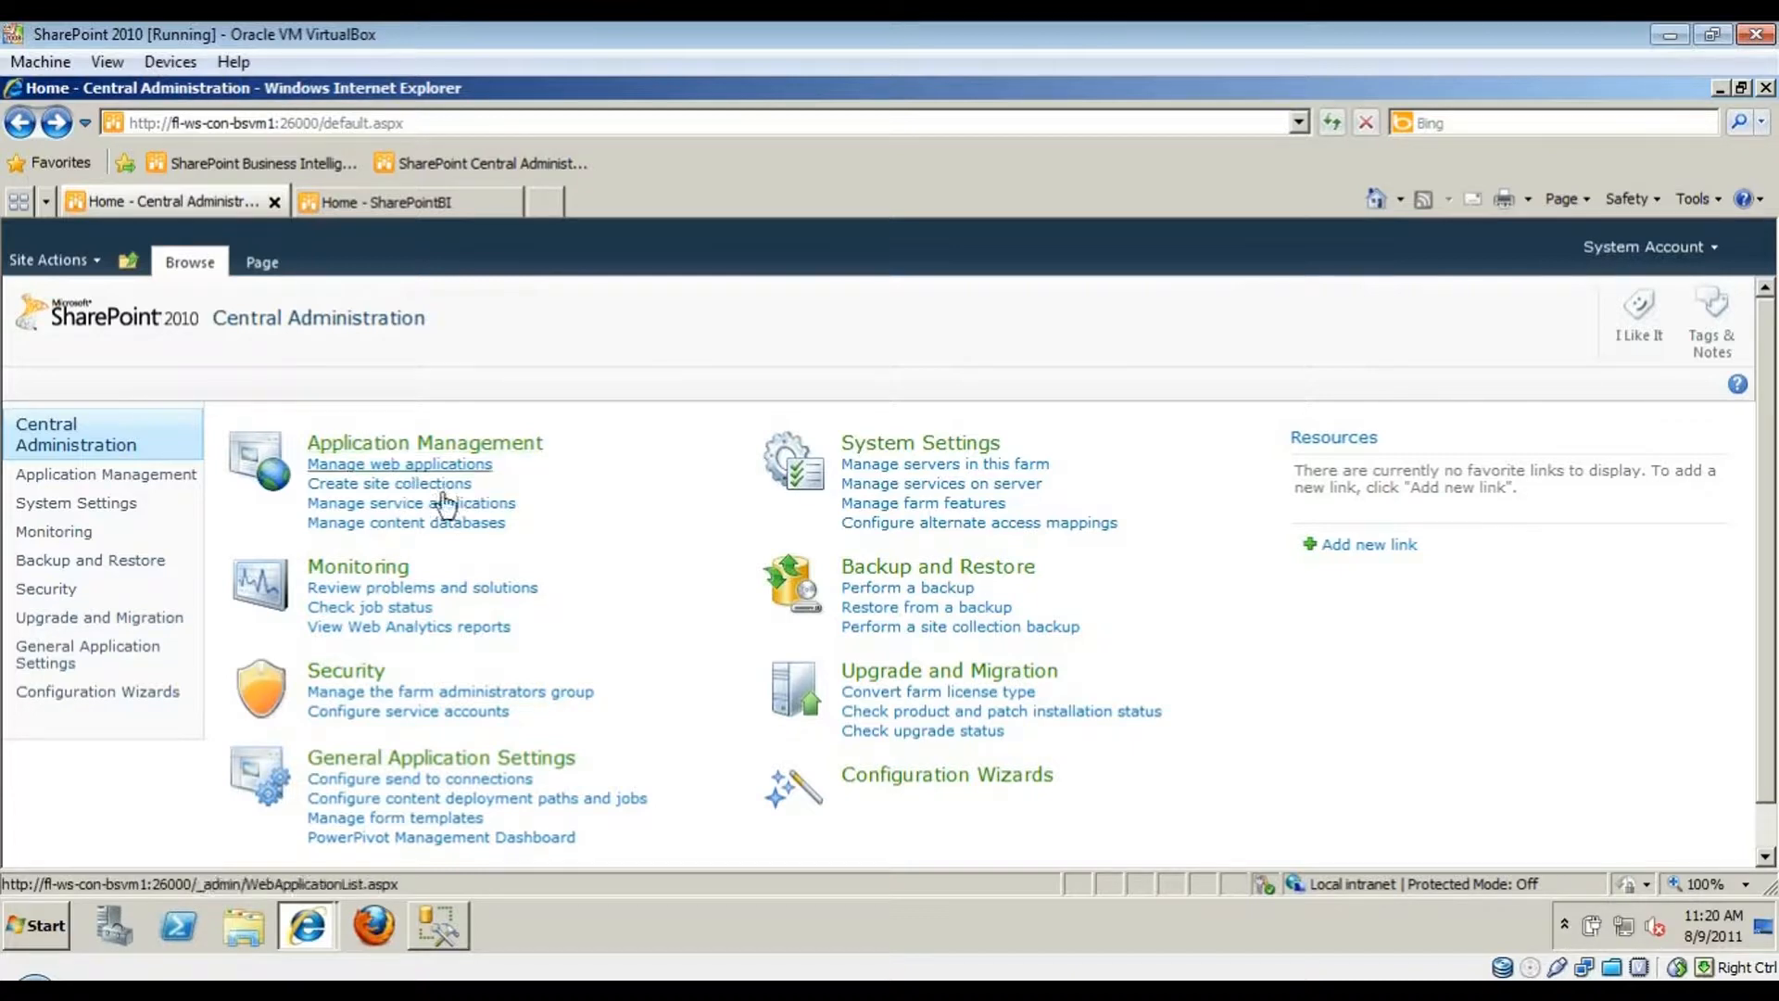
left_click(510, 447)
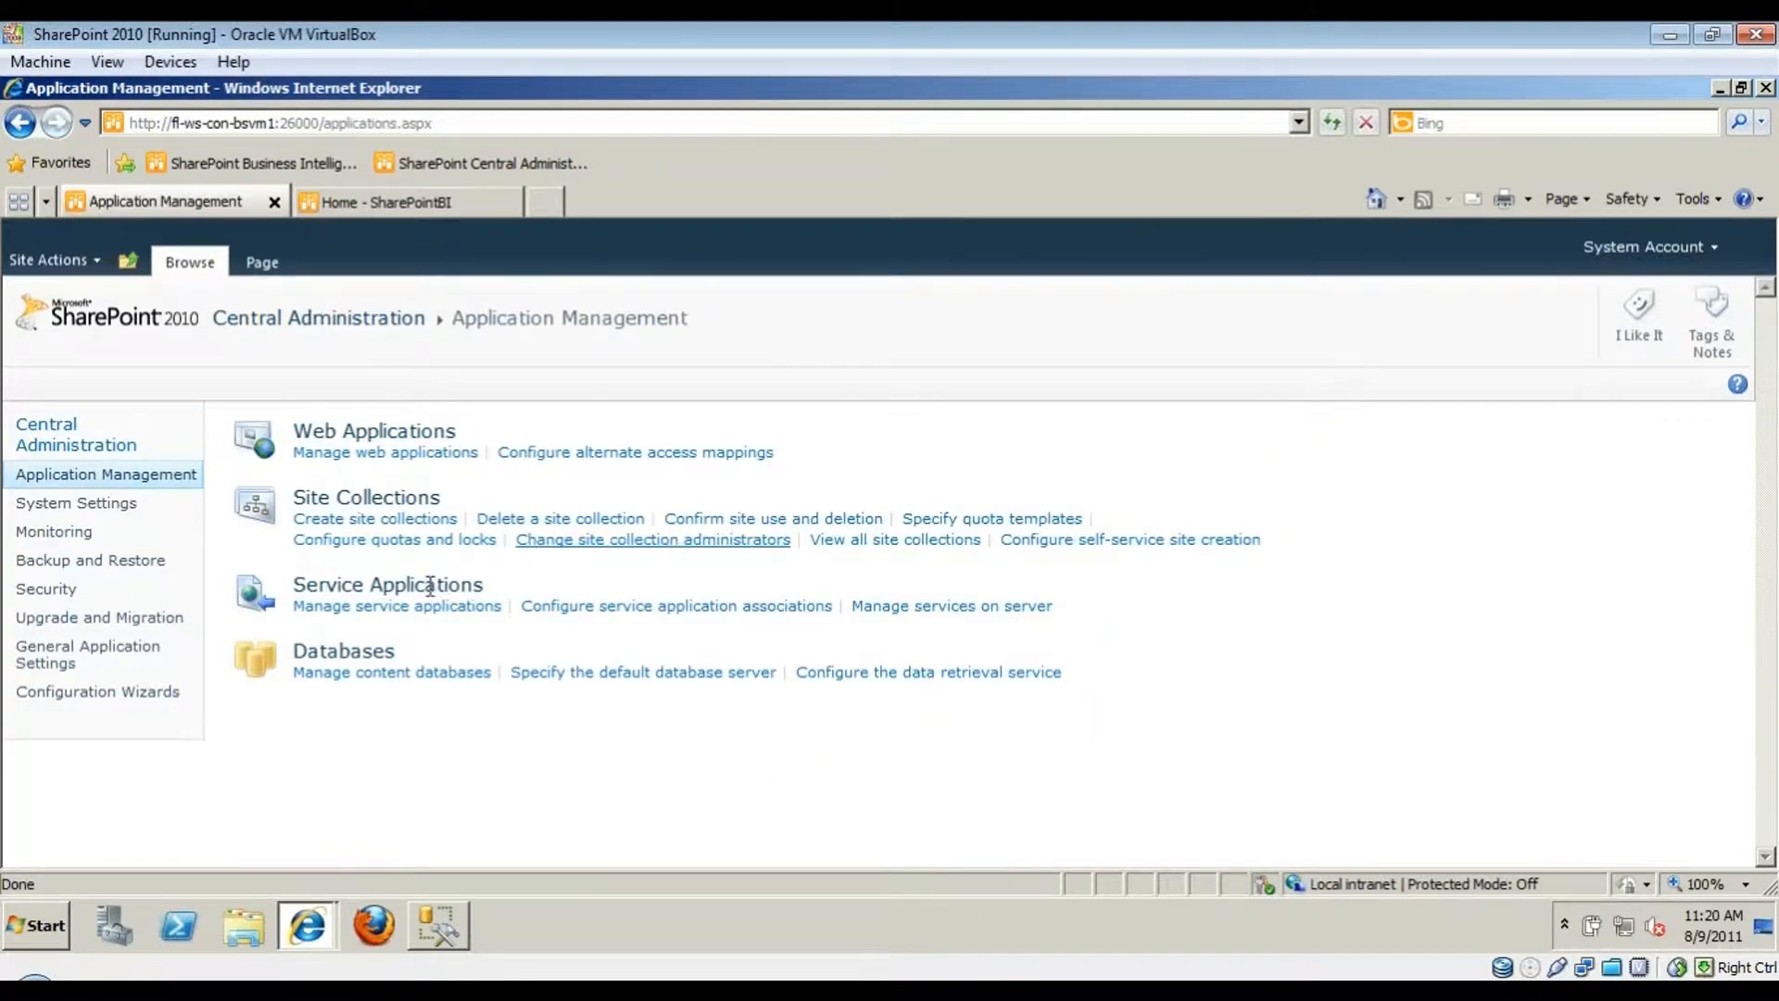
- Review the Manage service applications list and show the New service application types
left_click(323, 608)
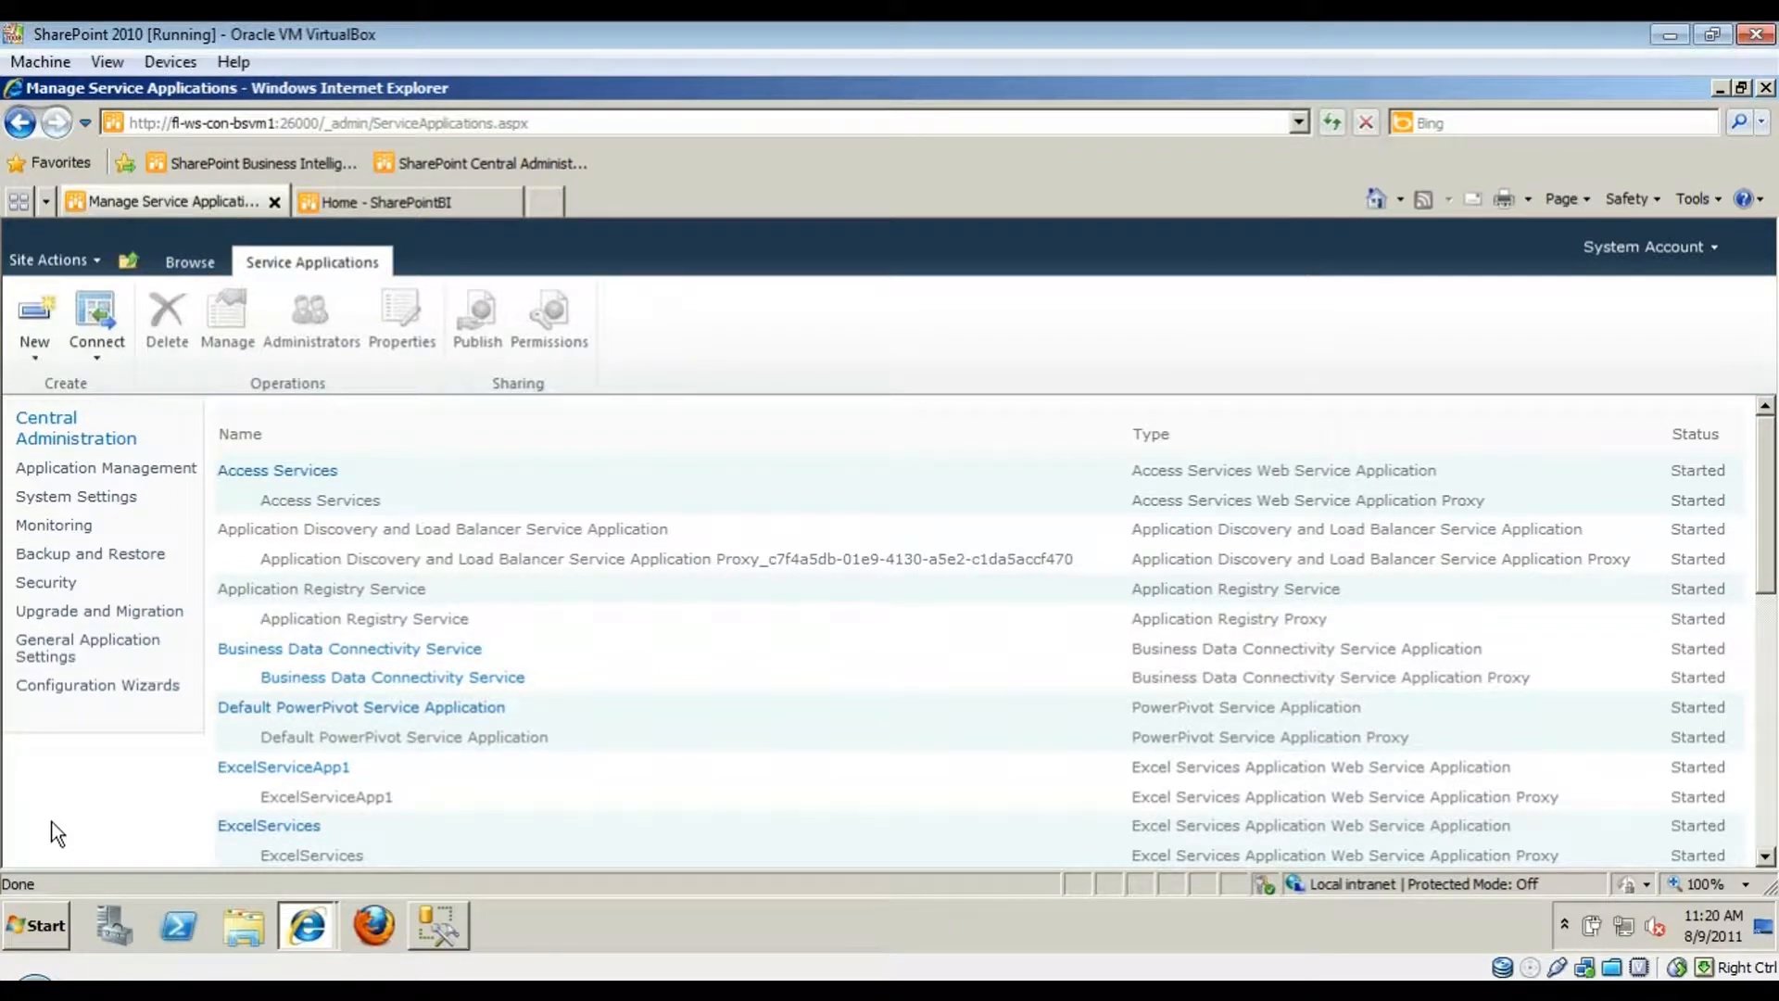
scroll(52, 822, "down", 5)
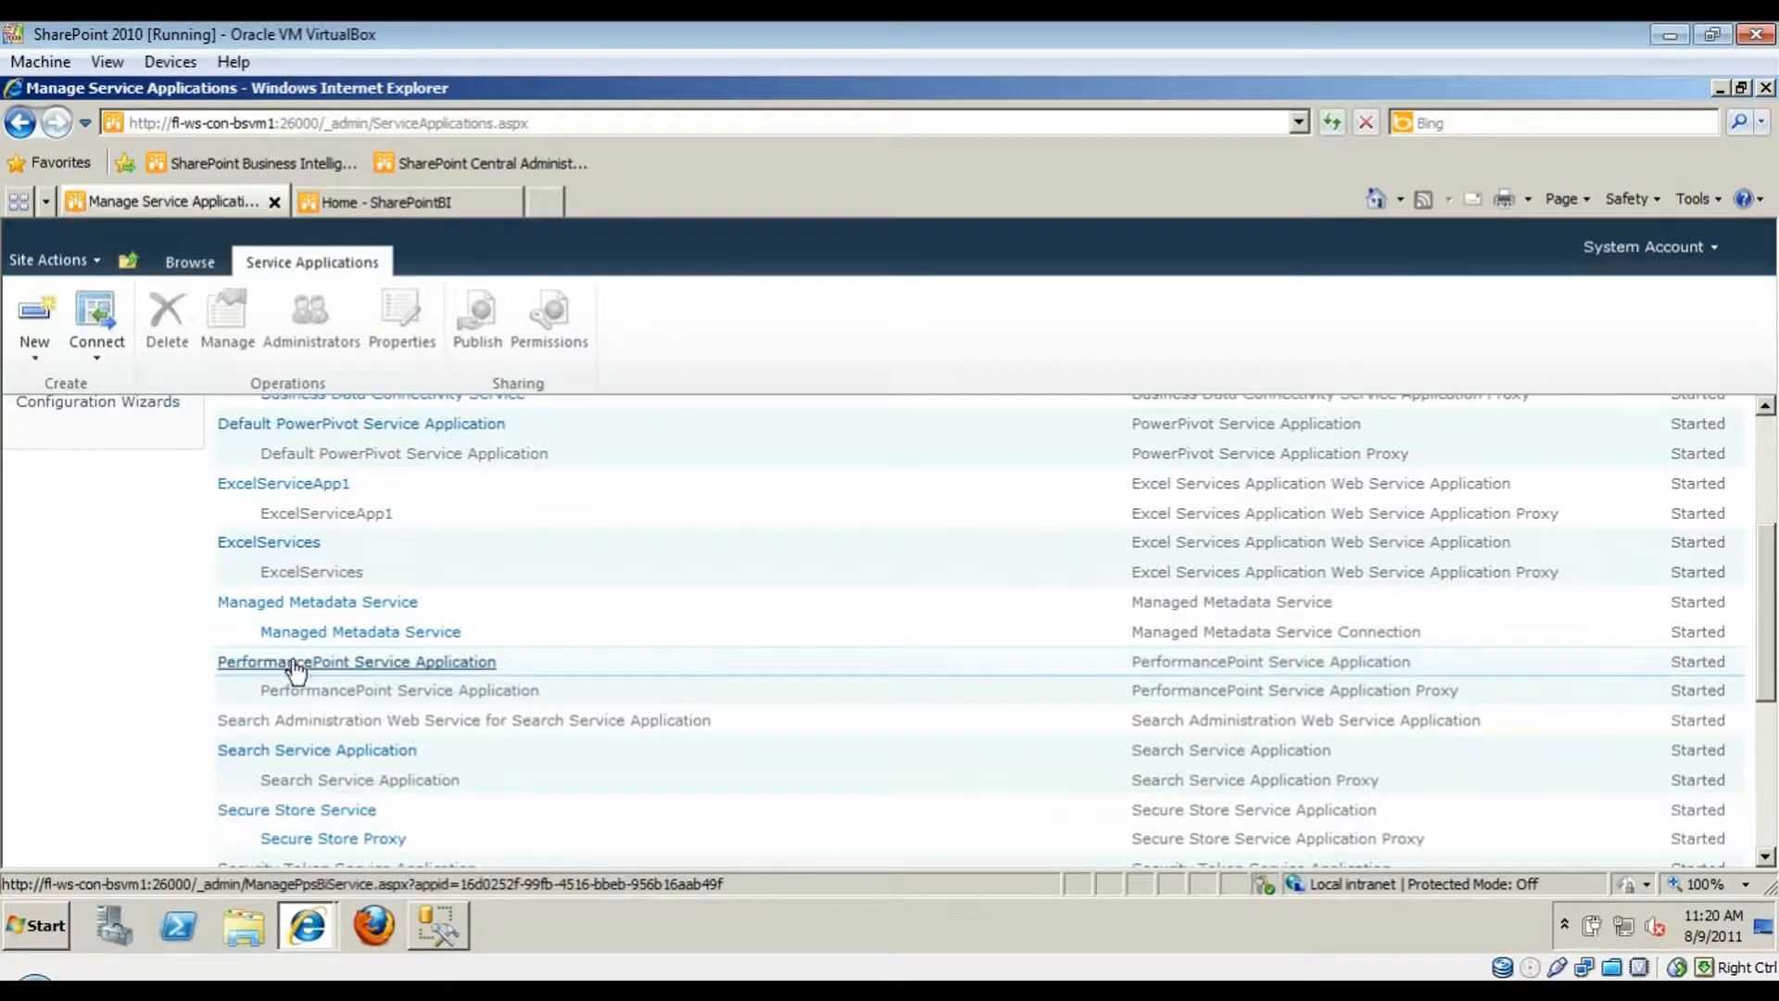
scroll(171, 716, "down", 1)
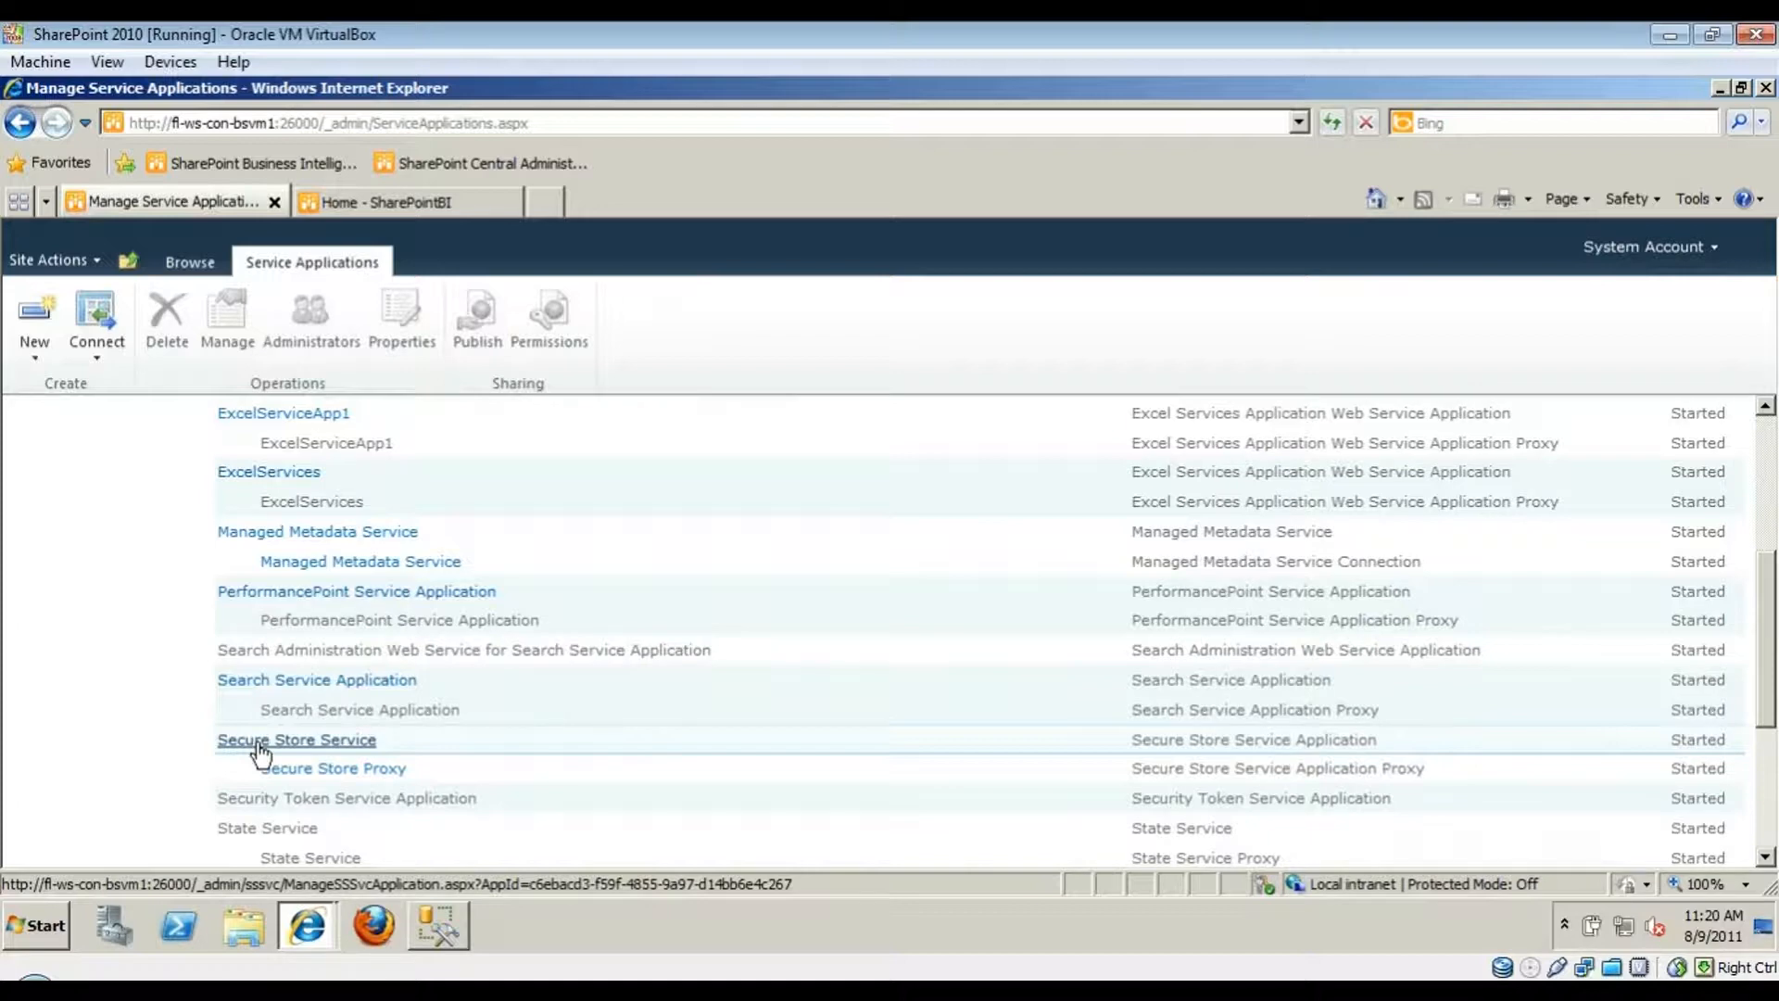
scroll(158, 733, "down", 3)
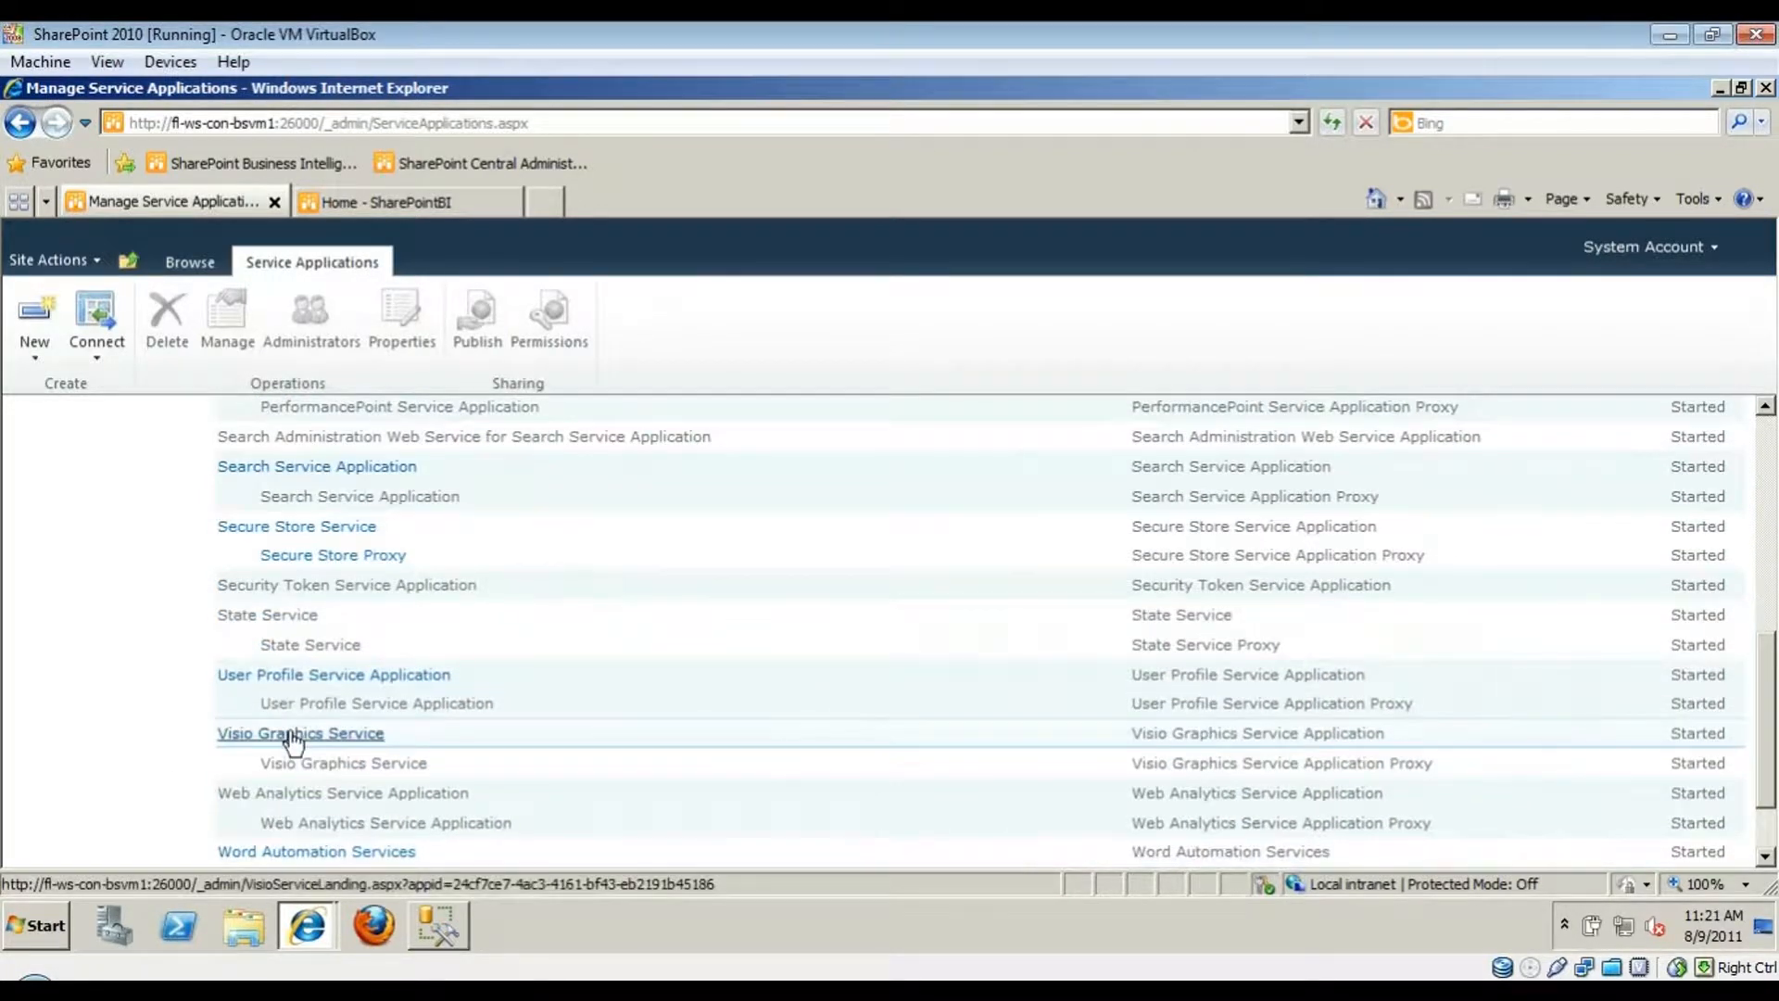
scroll(293, 741, "down", 2)
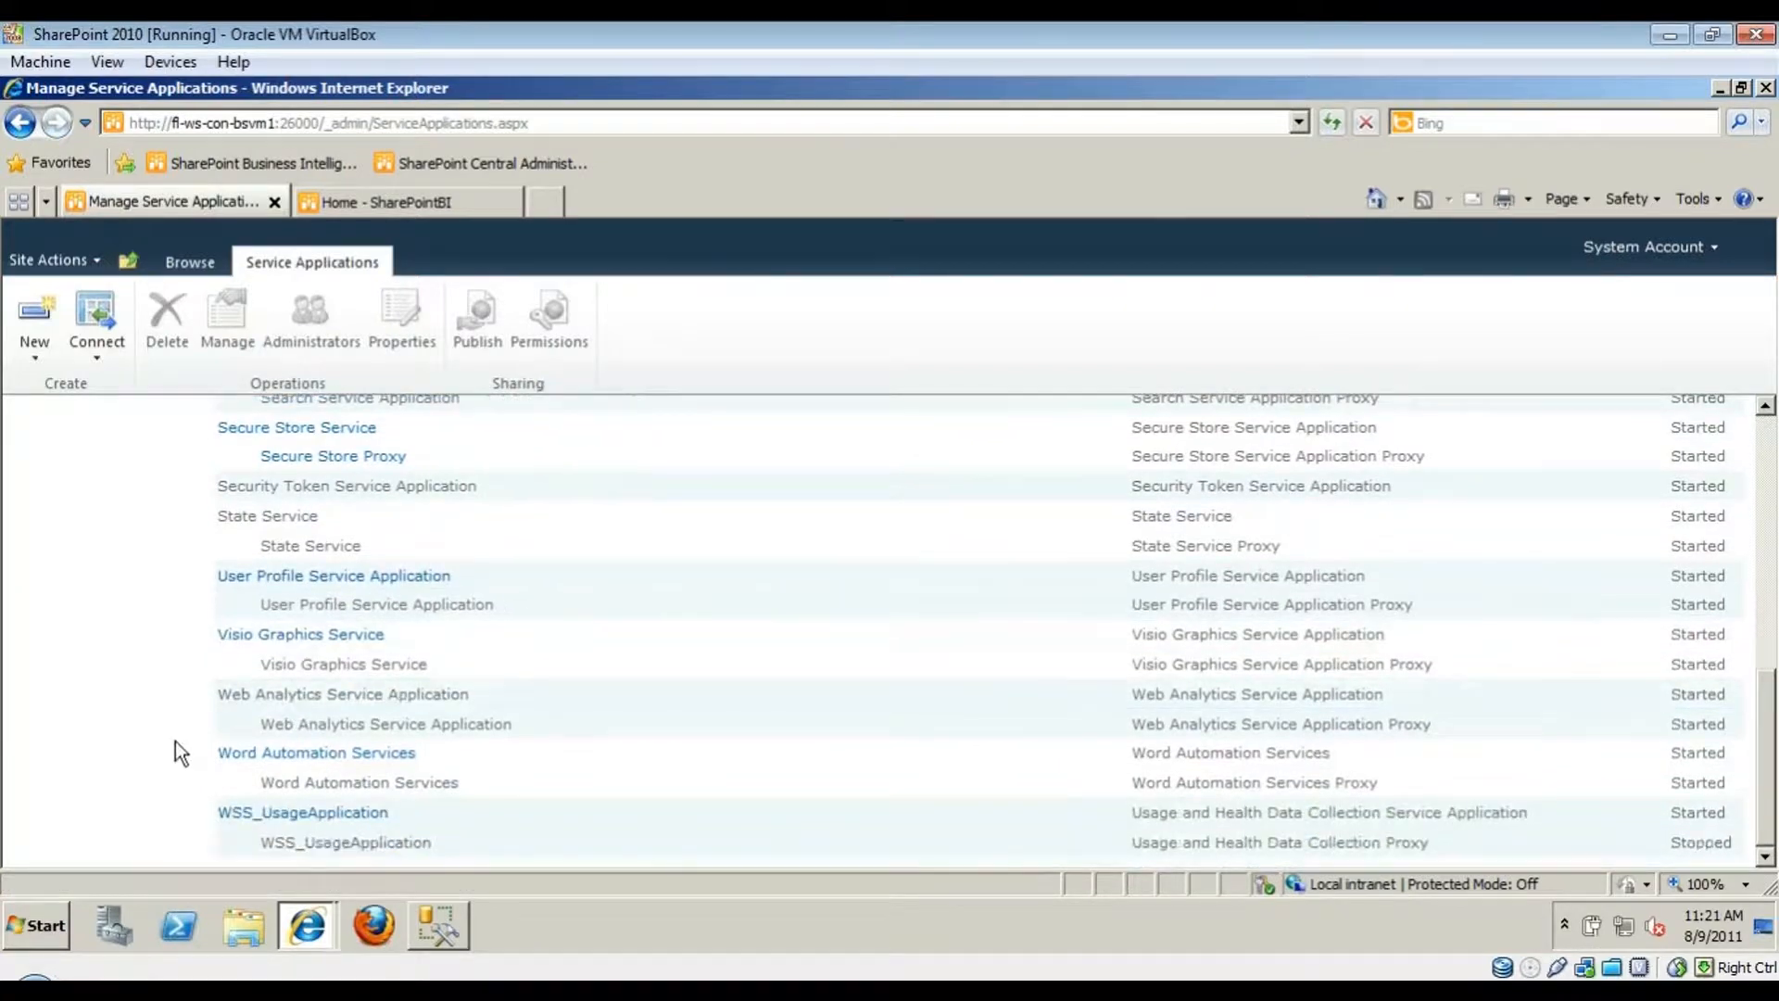
scroll(171, 739, "up", 5)
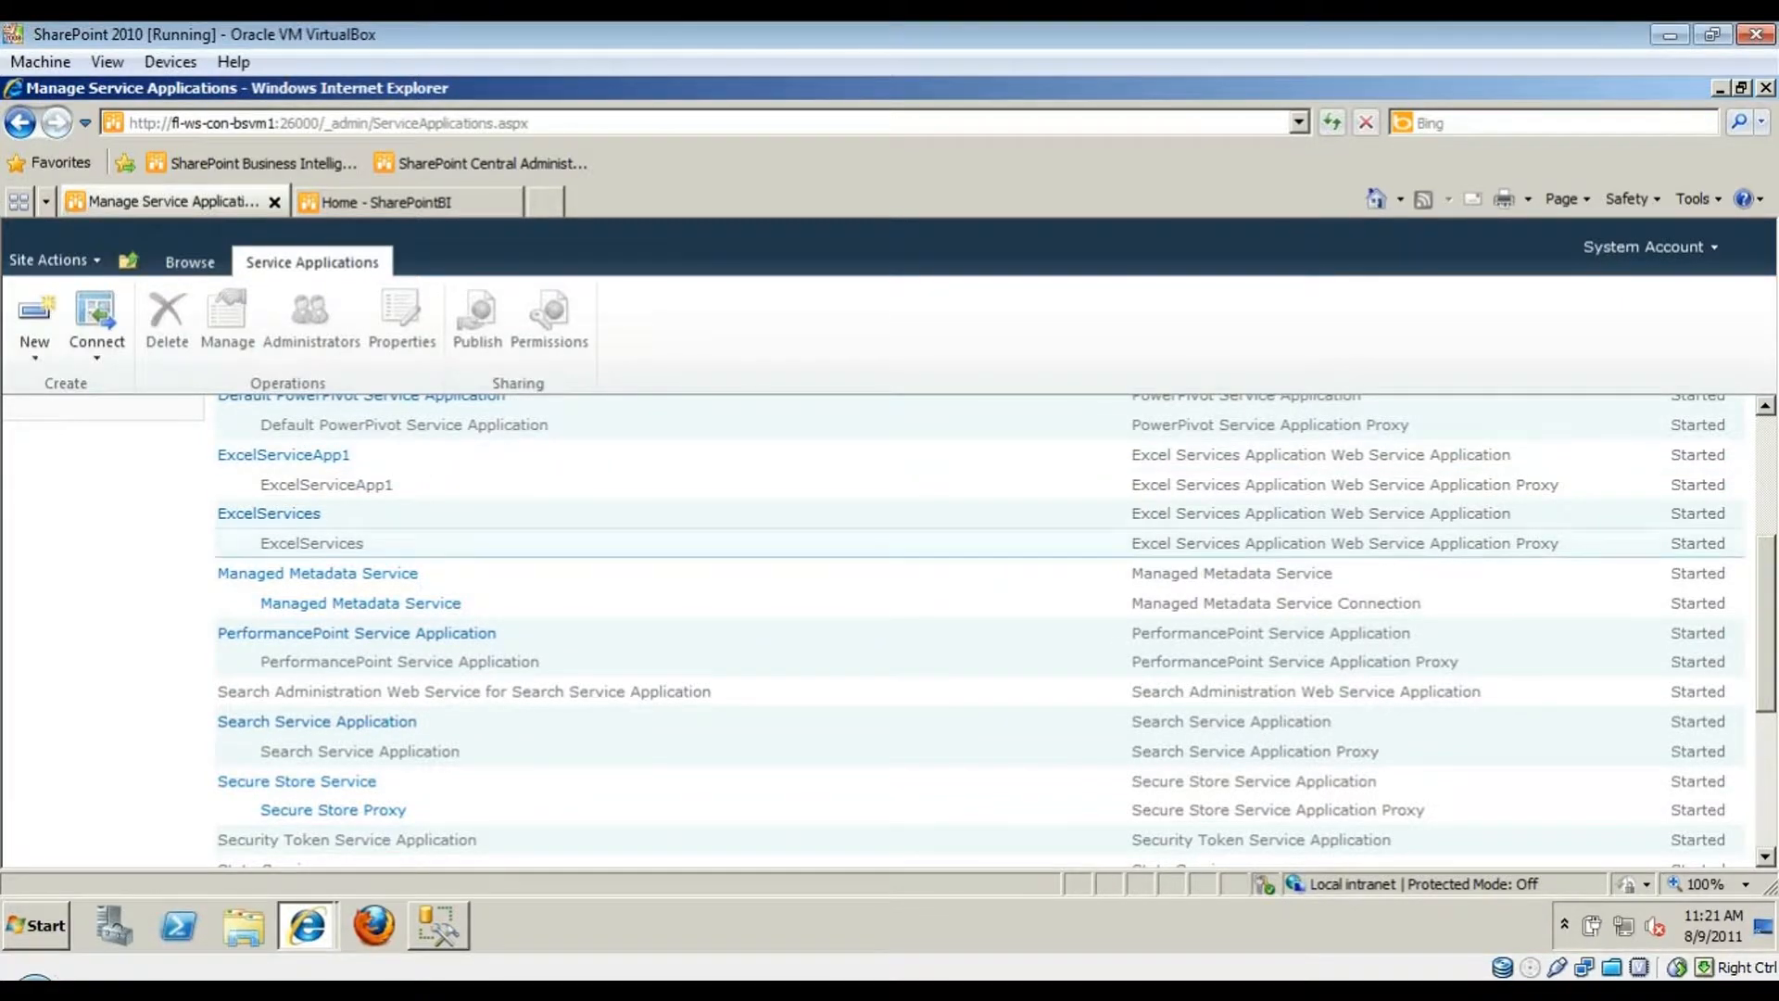
left_click(50, 350)
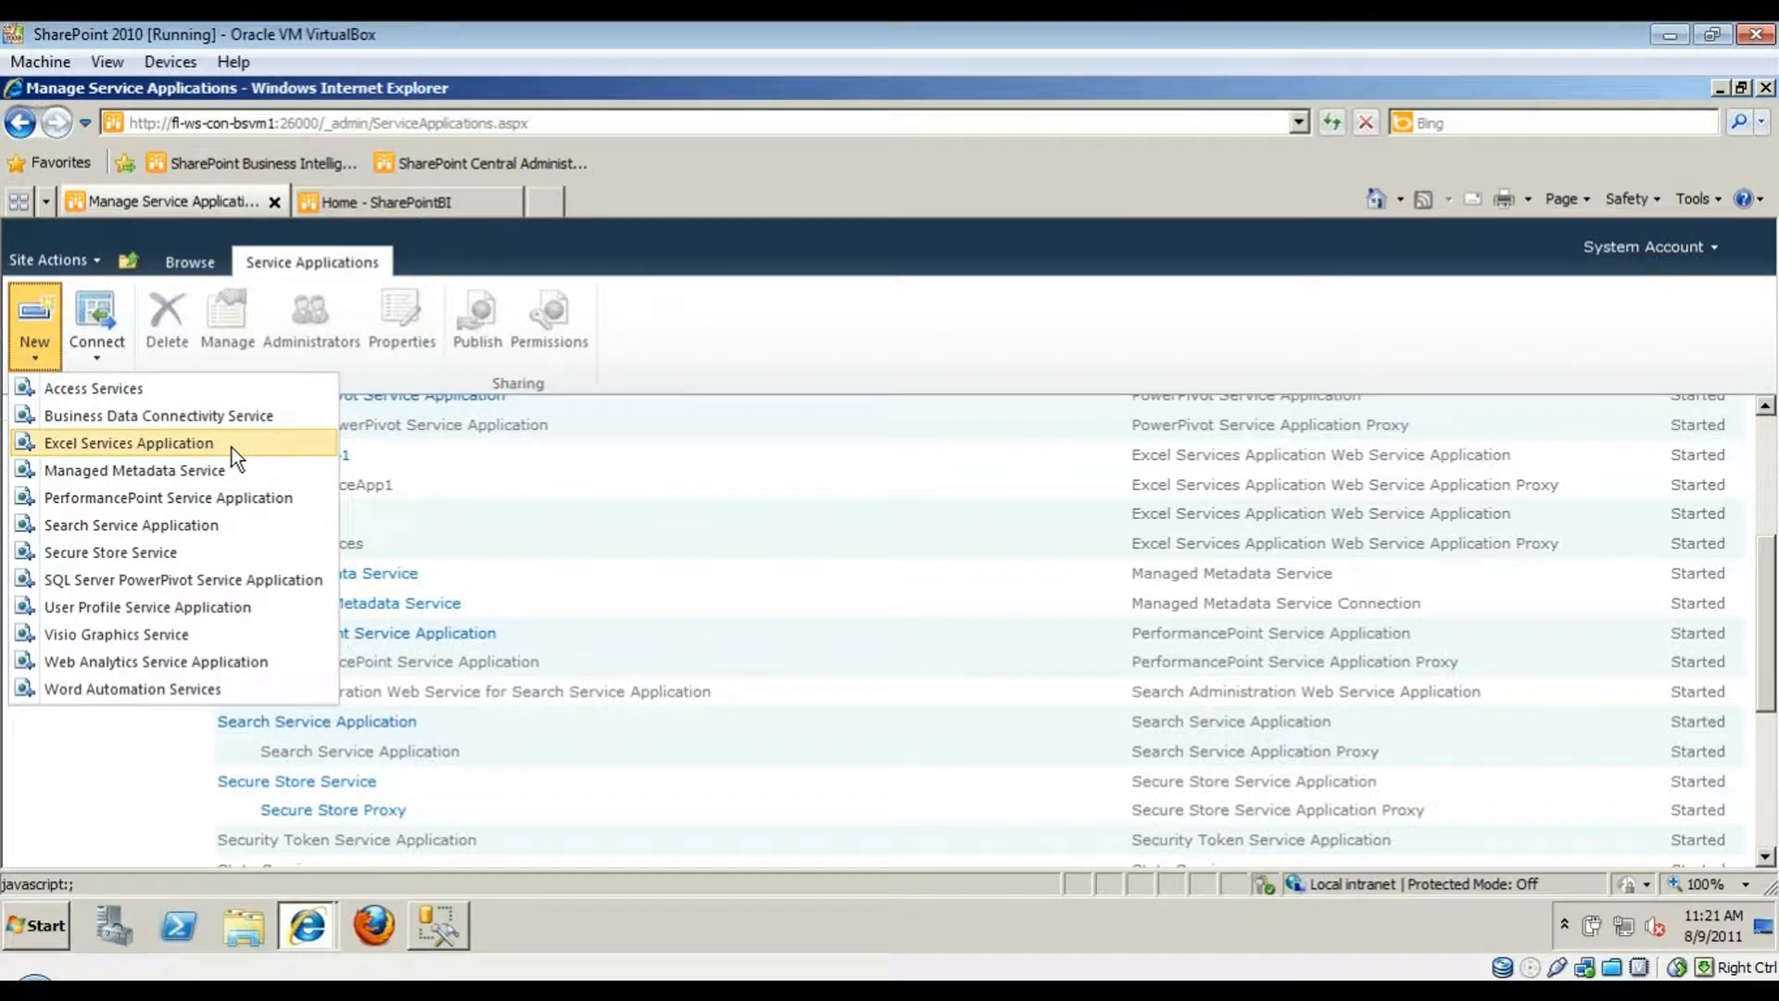
- Start a new Excel Services Application named ExcelServicesApp
left_click(232, 447)
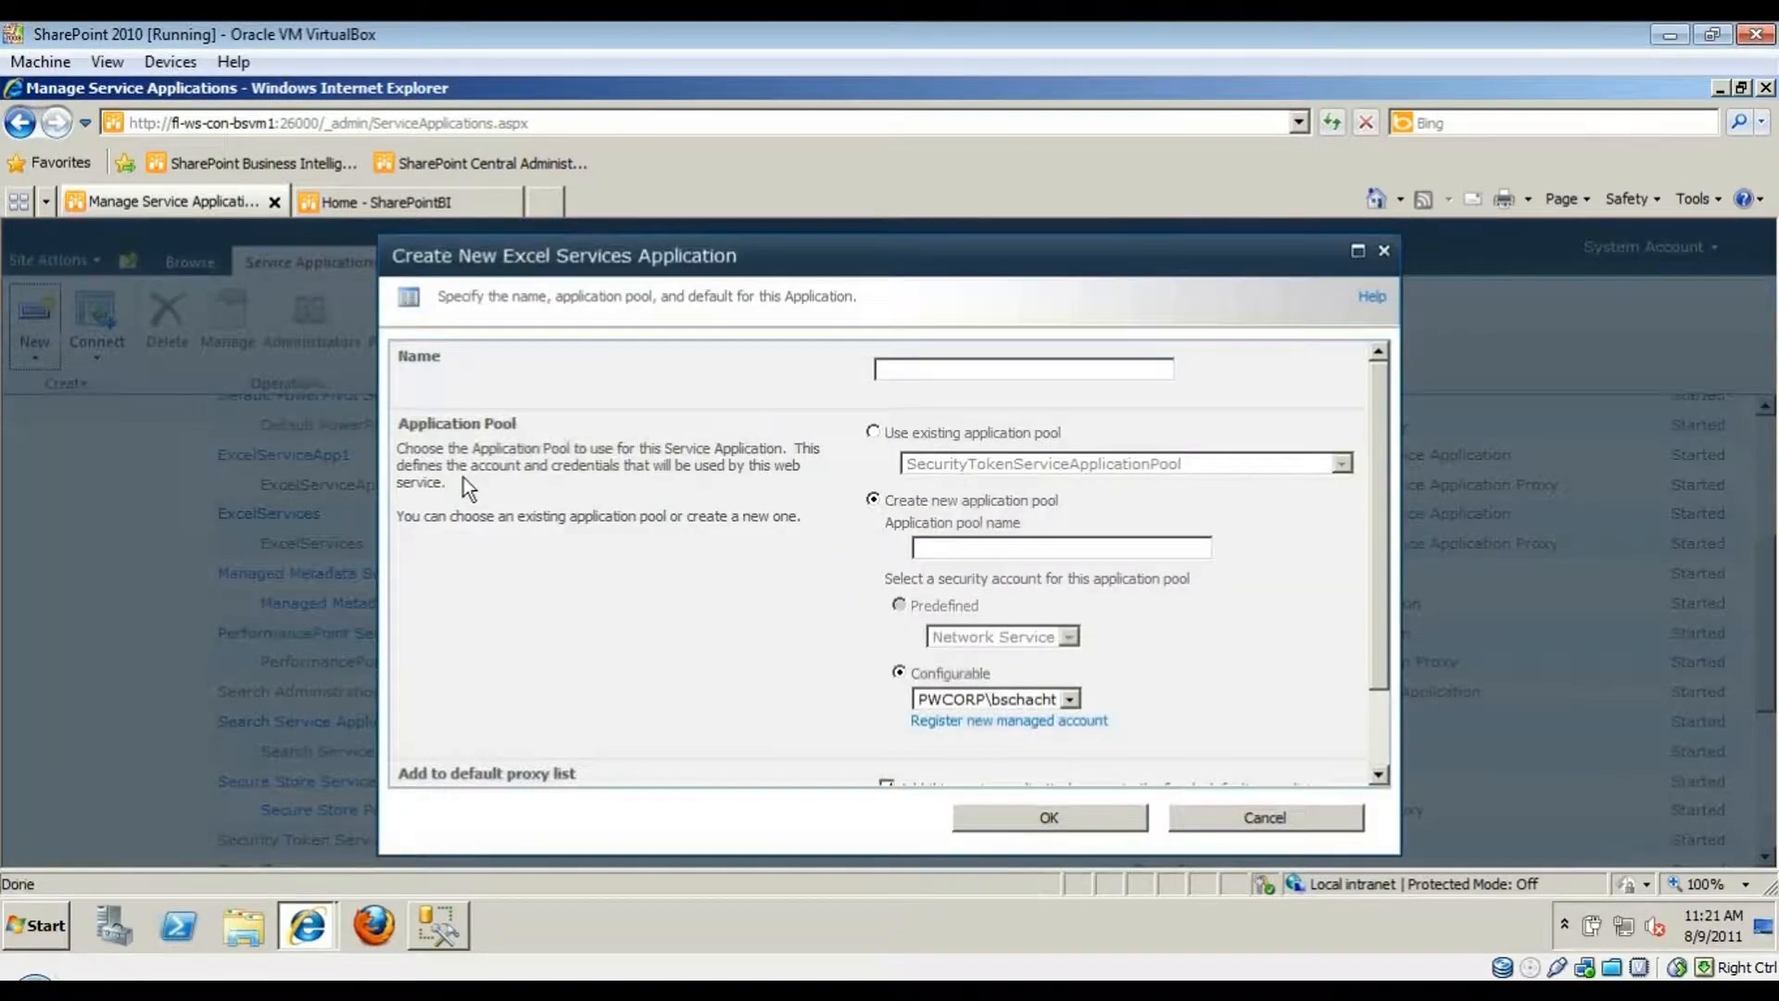
left_click(959, 365)
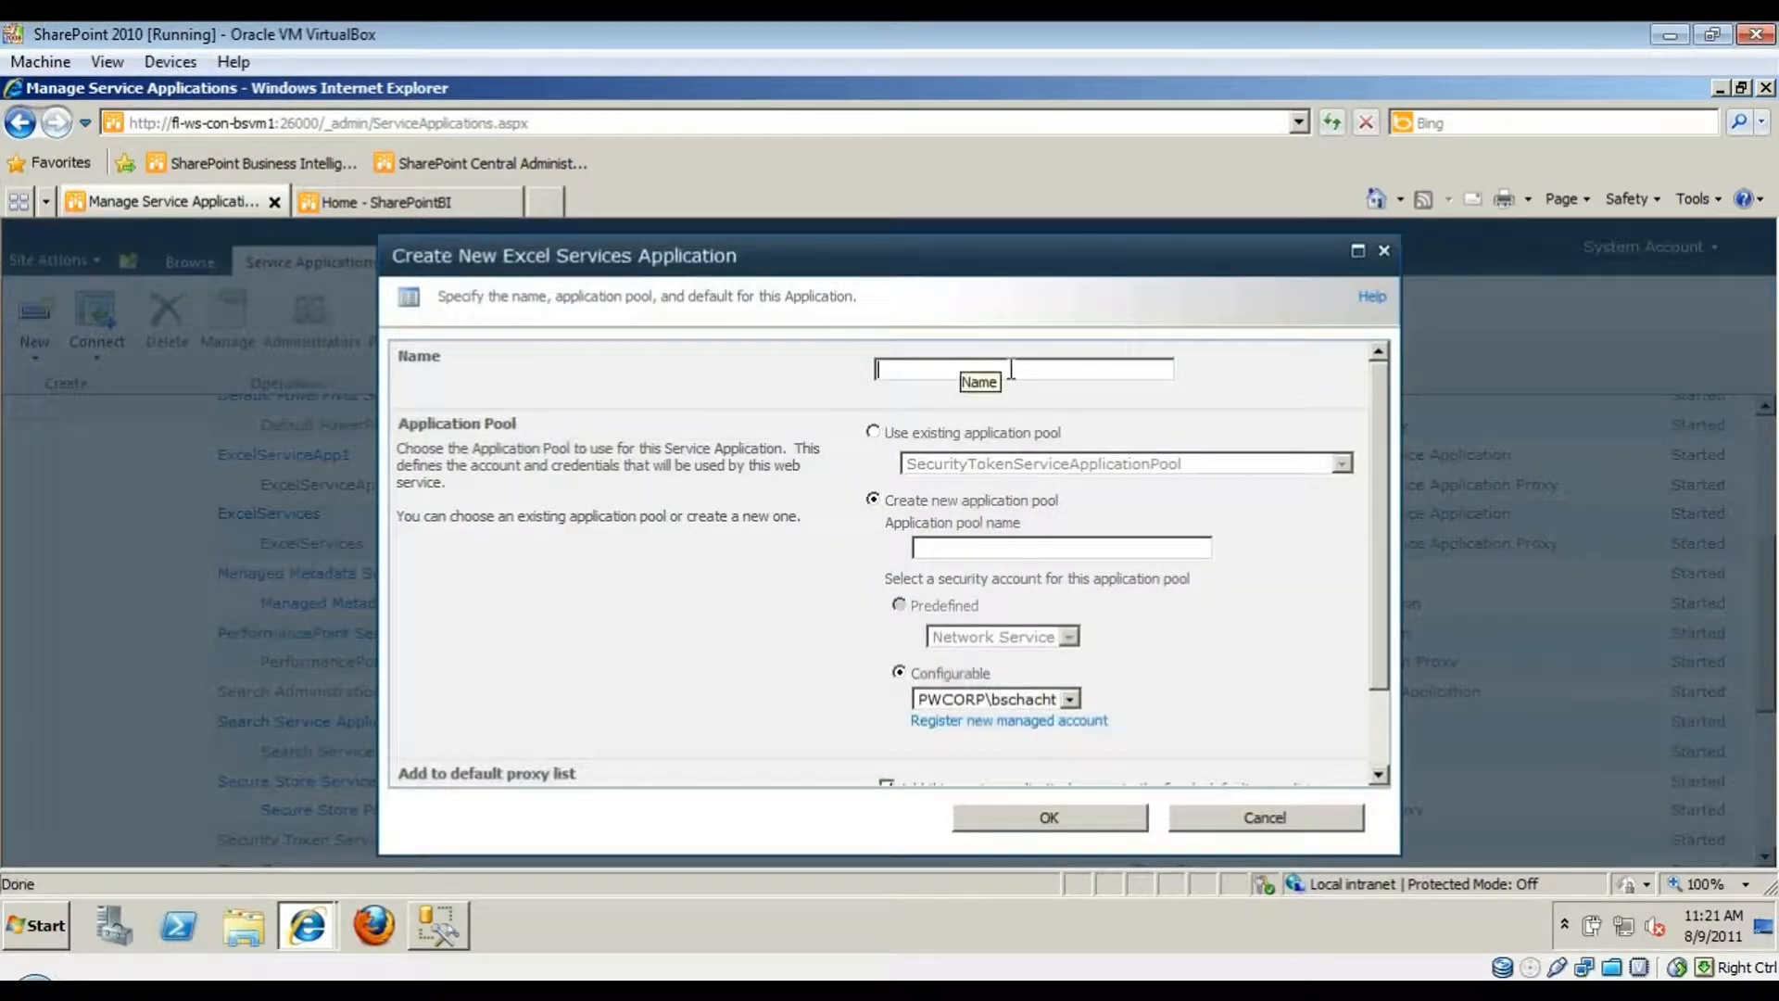
type("ExcelServicesApp")
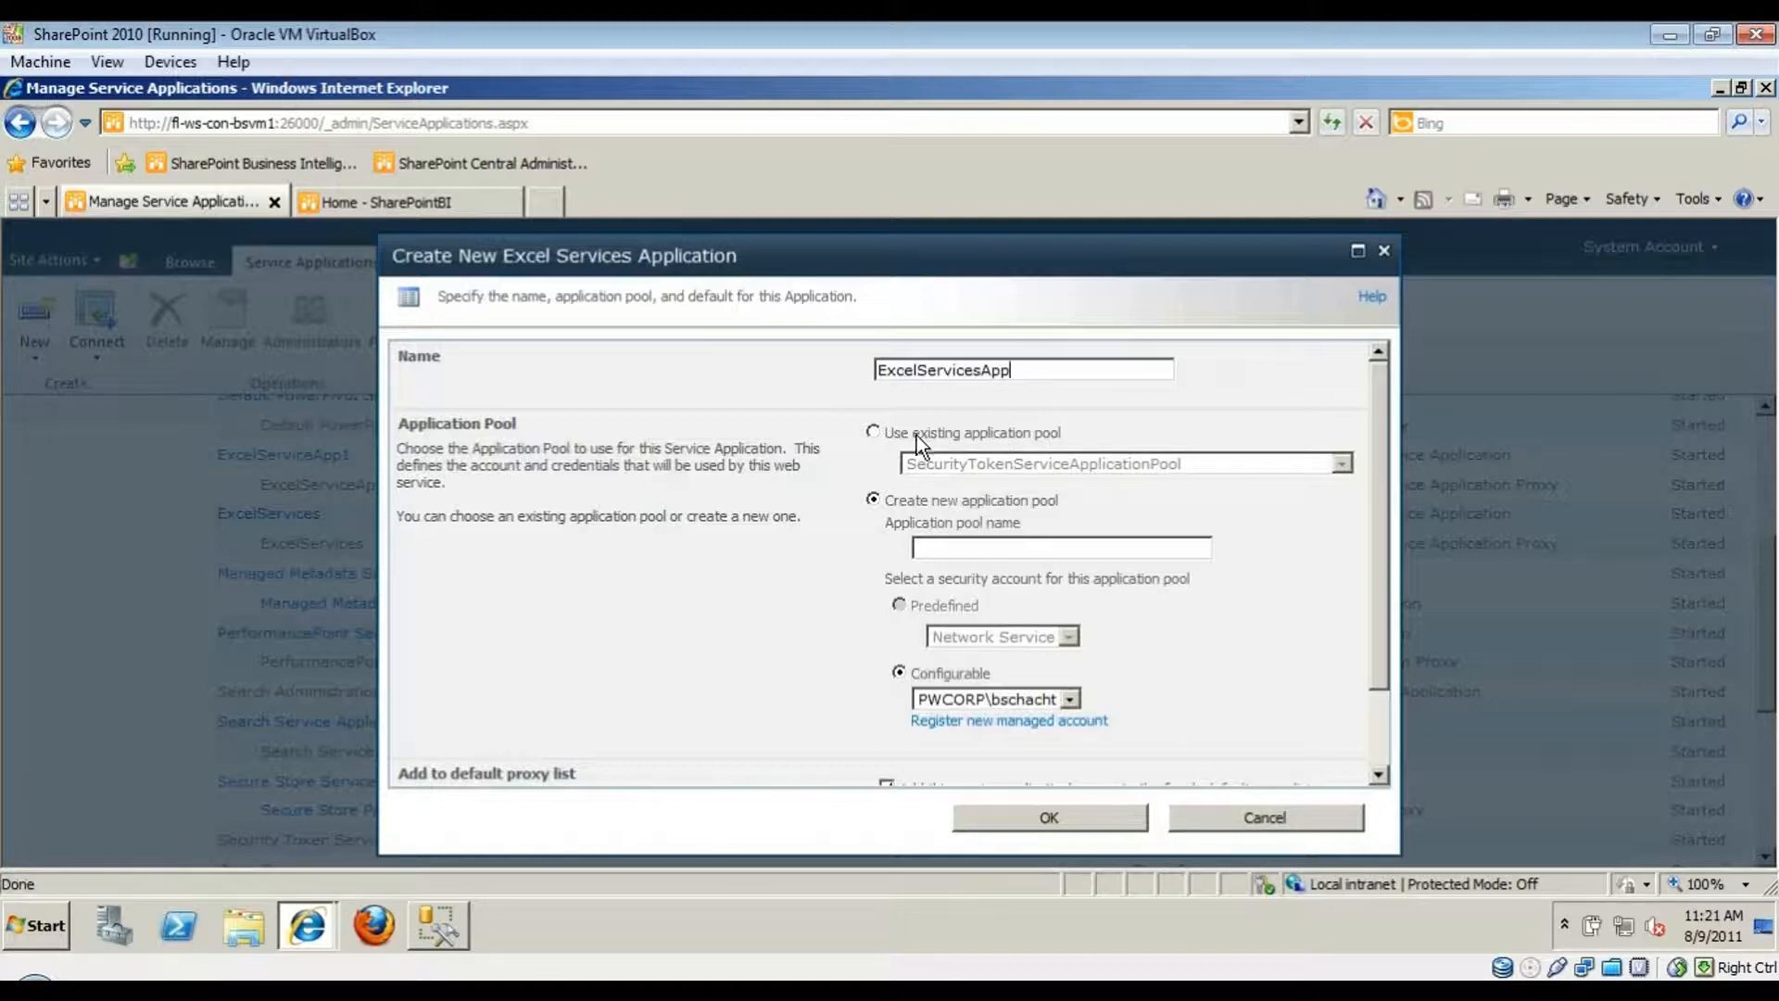
- Use the existing SharePoint Web Services System application pool for it
left_click(959, 433)
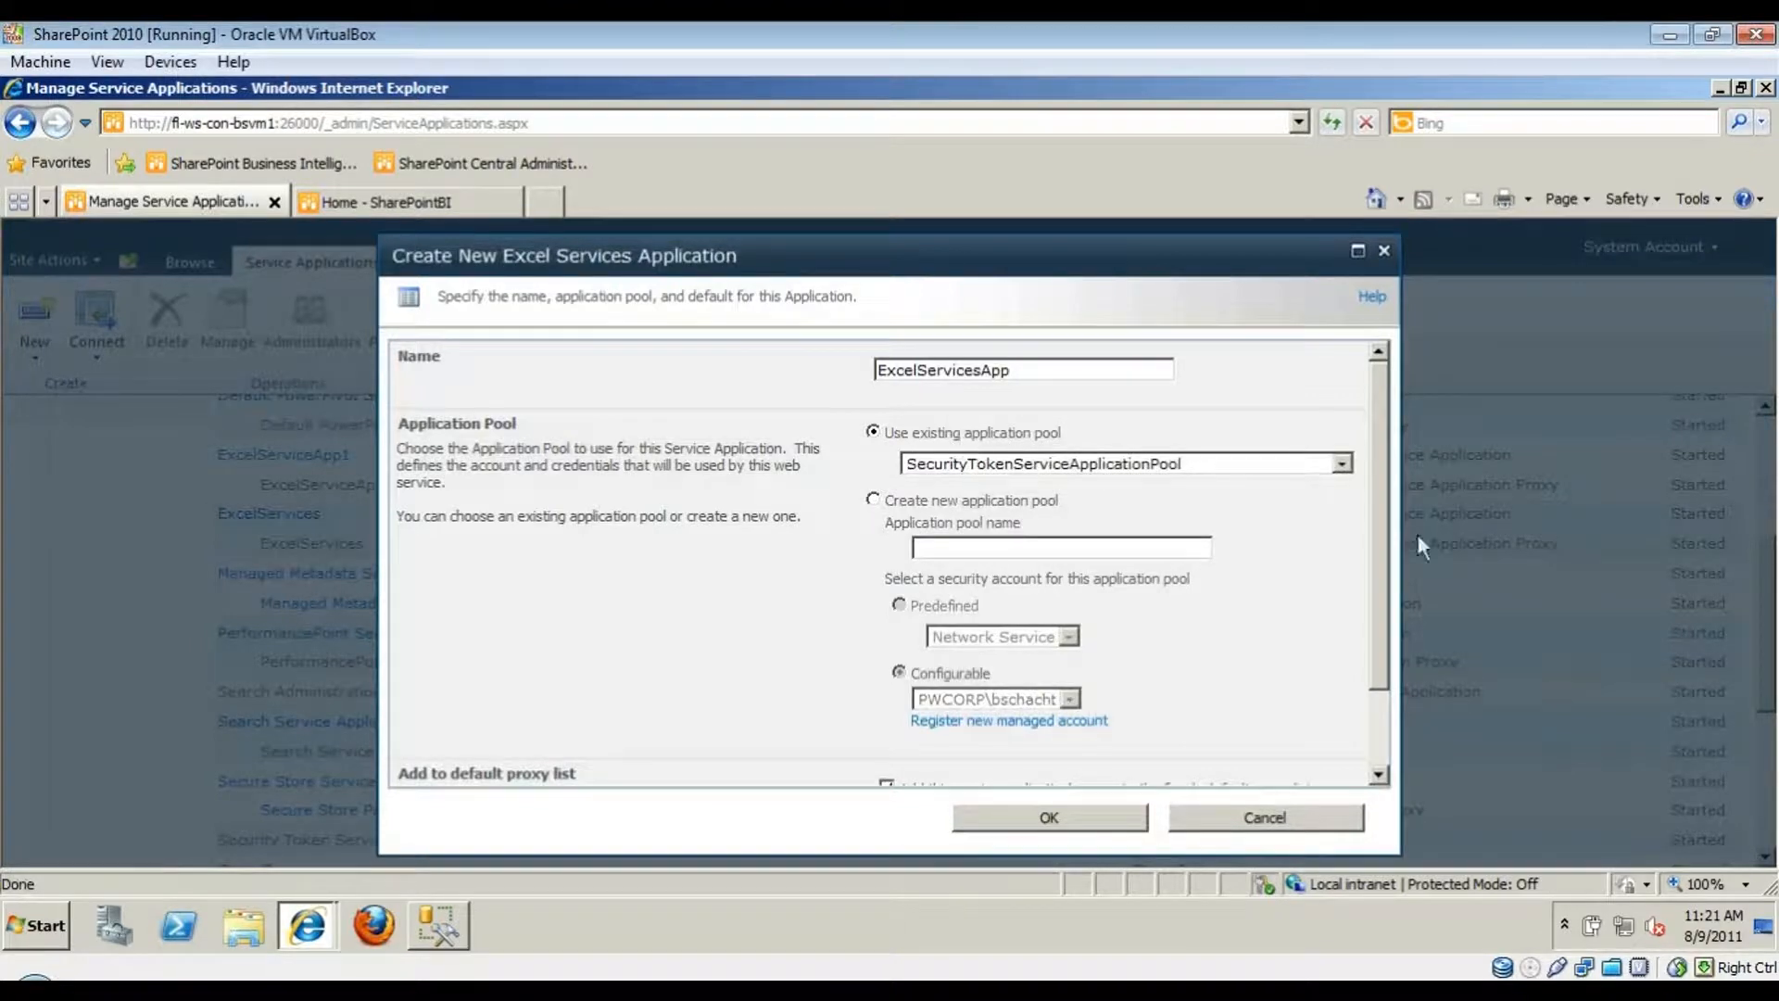
left_click(1340, 463)
left_click(1203, 521)
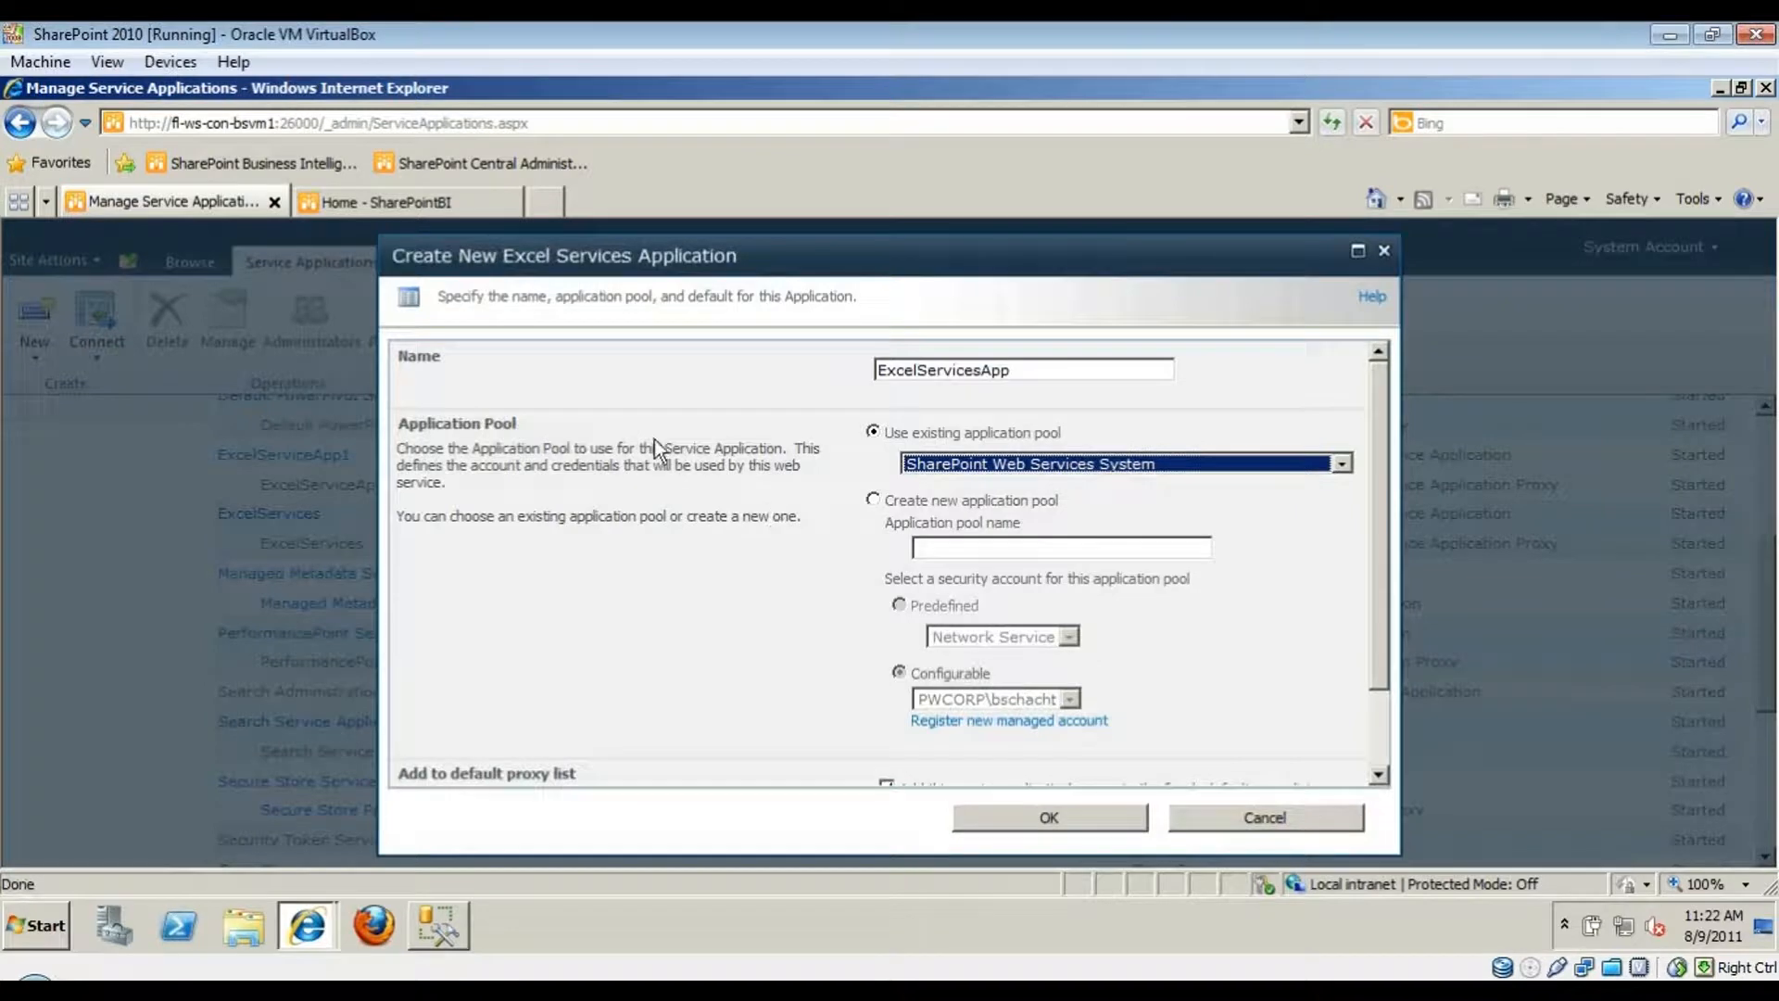
left_click_drag(472, 468, 747, 467)
left_click(632, 516)
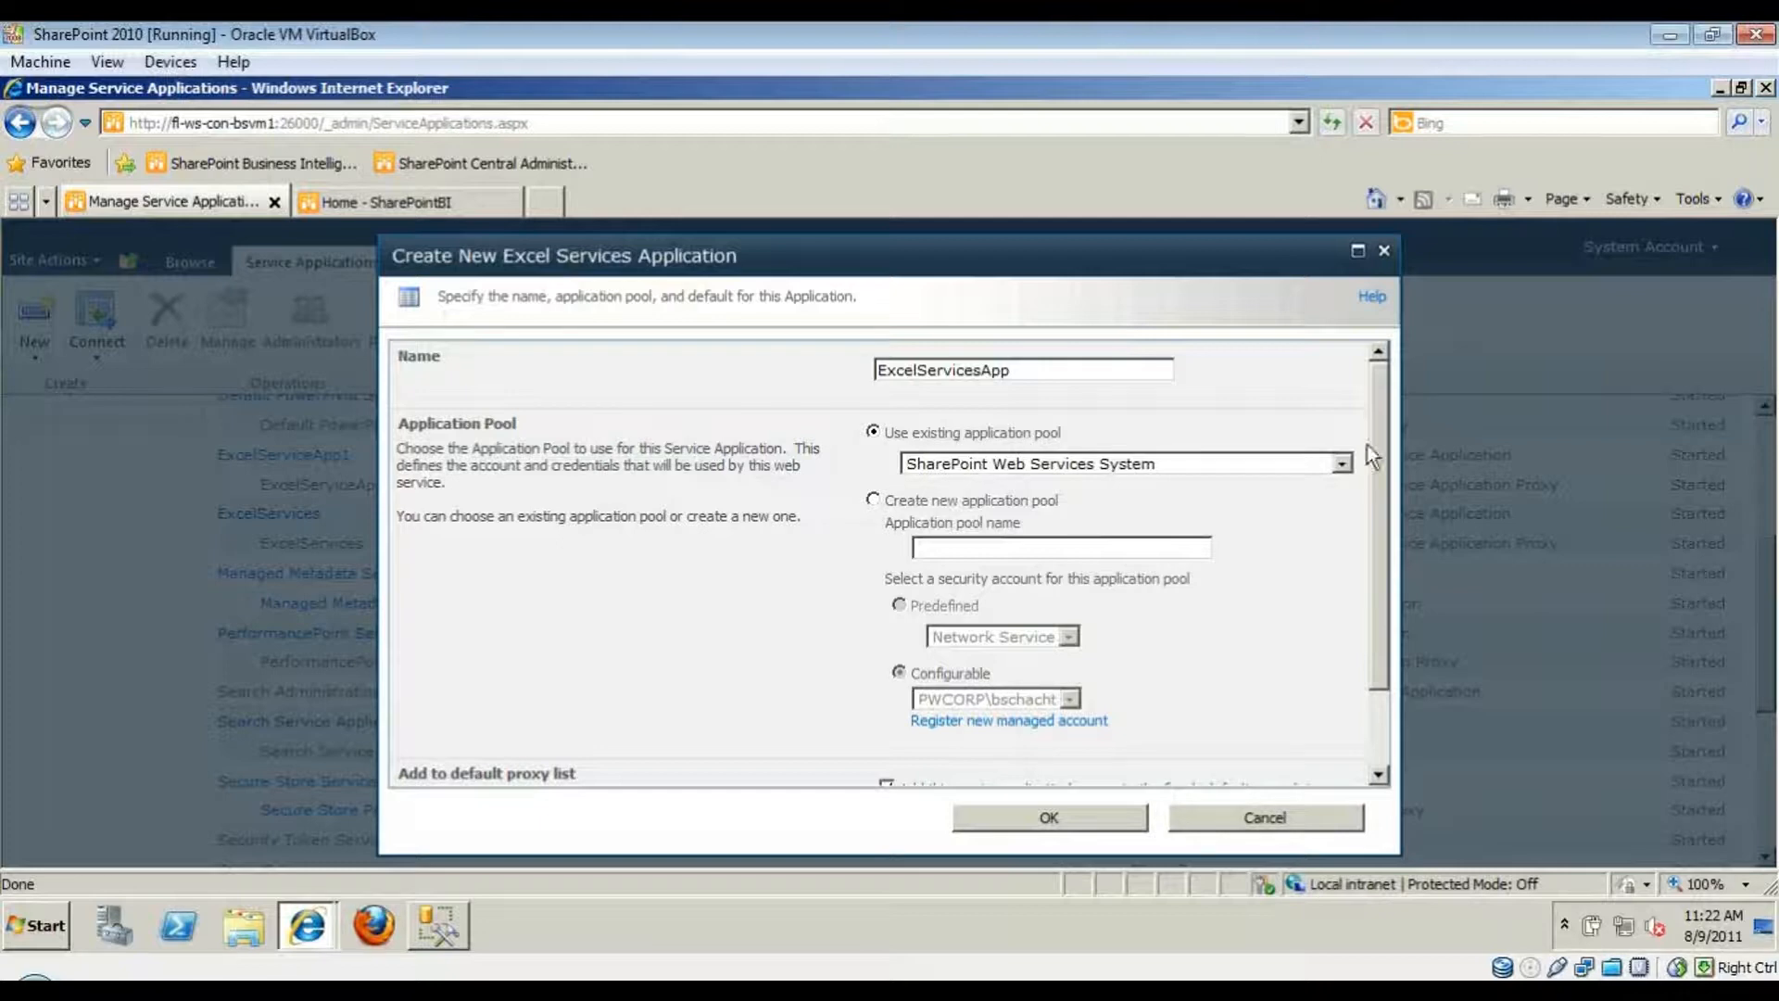
scroll(1389, 483, "down", 1)
scroll(1310, 618, "down", 2)
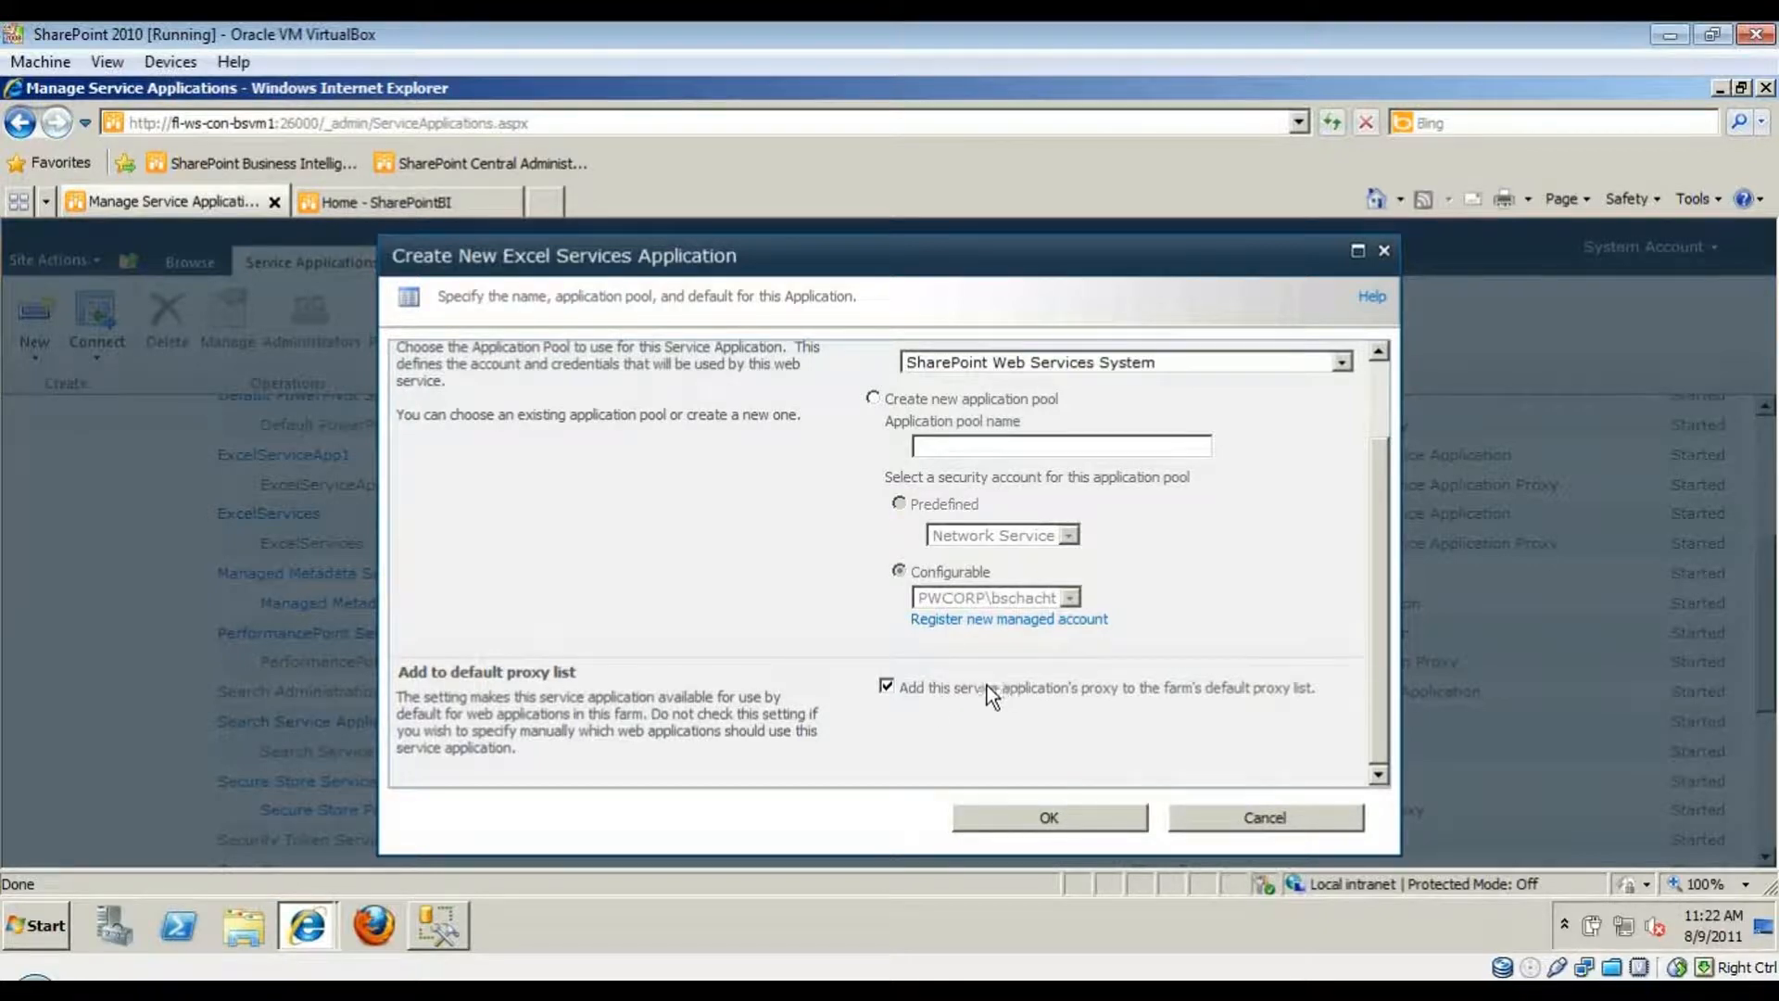
- Confirm creation of ExcelServicesApp and wait for processing to finish
left_click(1026, 819)
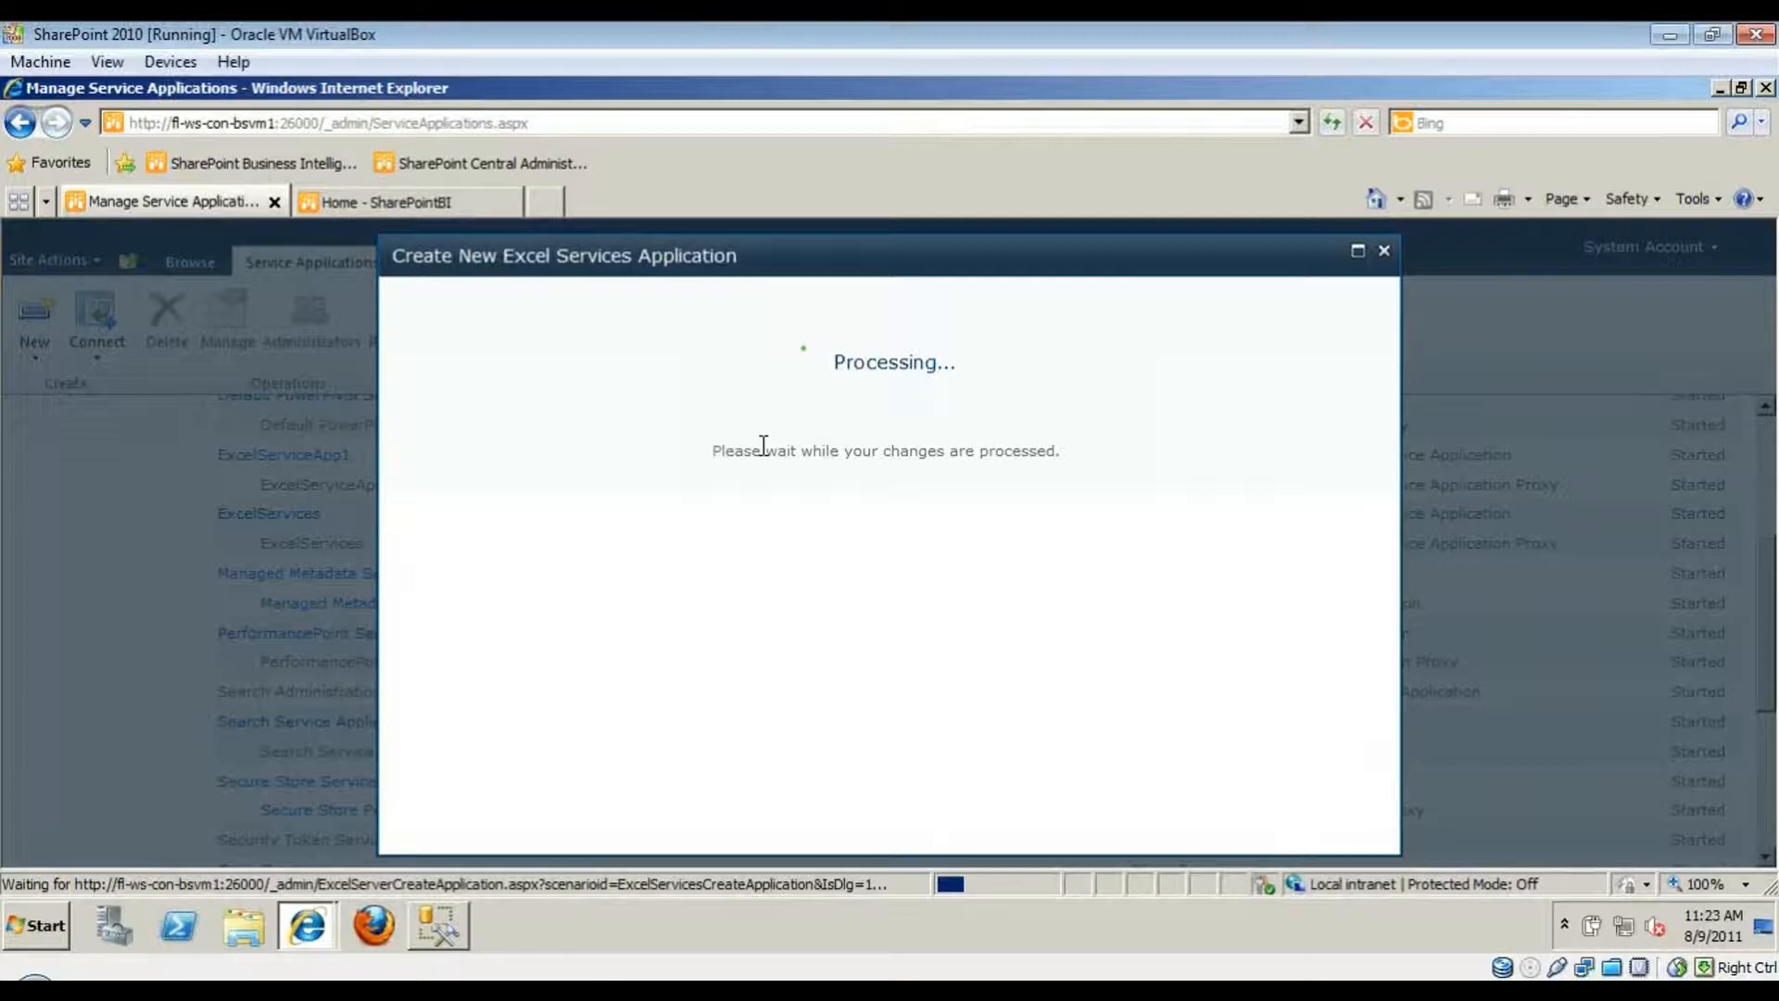
left_click_drag(925, 266, 969, 264)
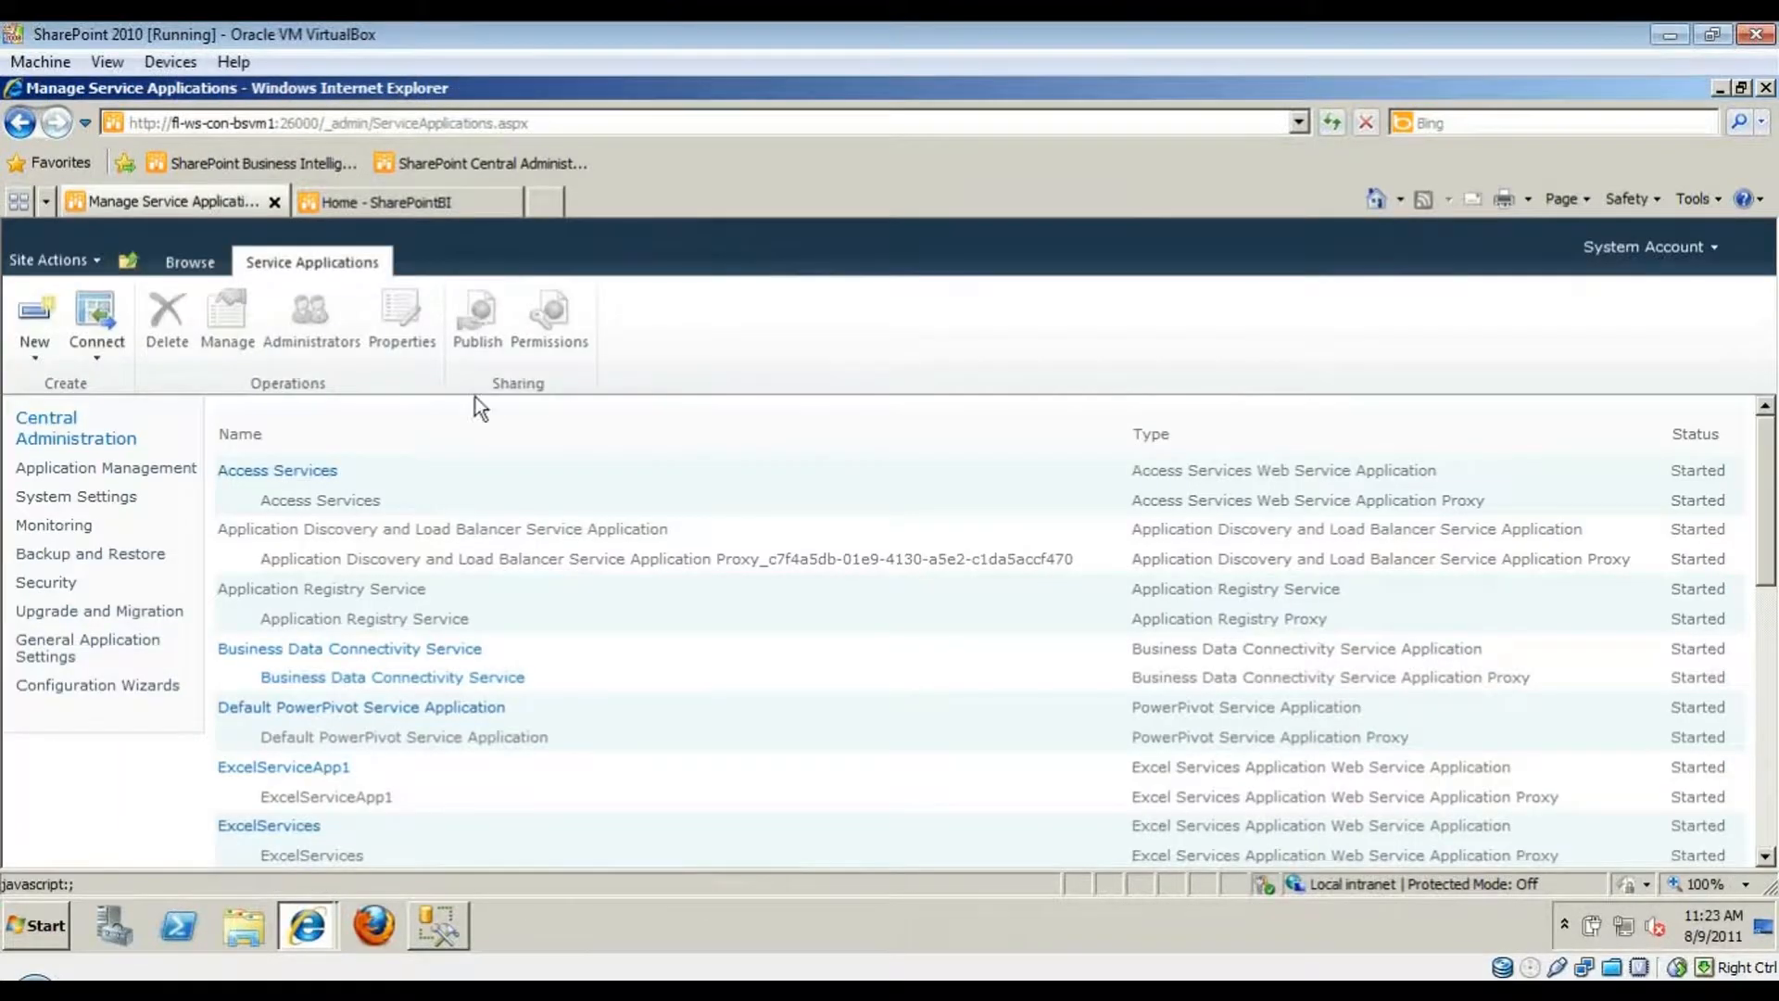
- Open ExcelServicesApp's settings and go to its Trusted Data Connection Libraries page
scroll(106, 843, "down", 3)
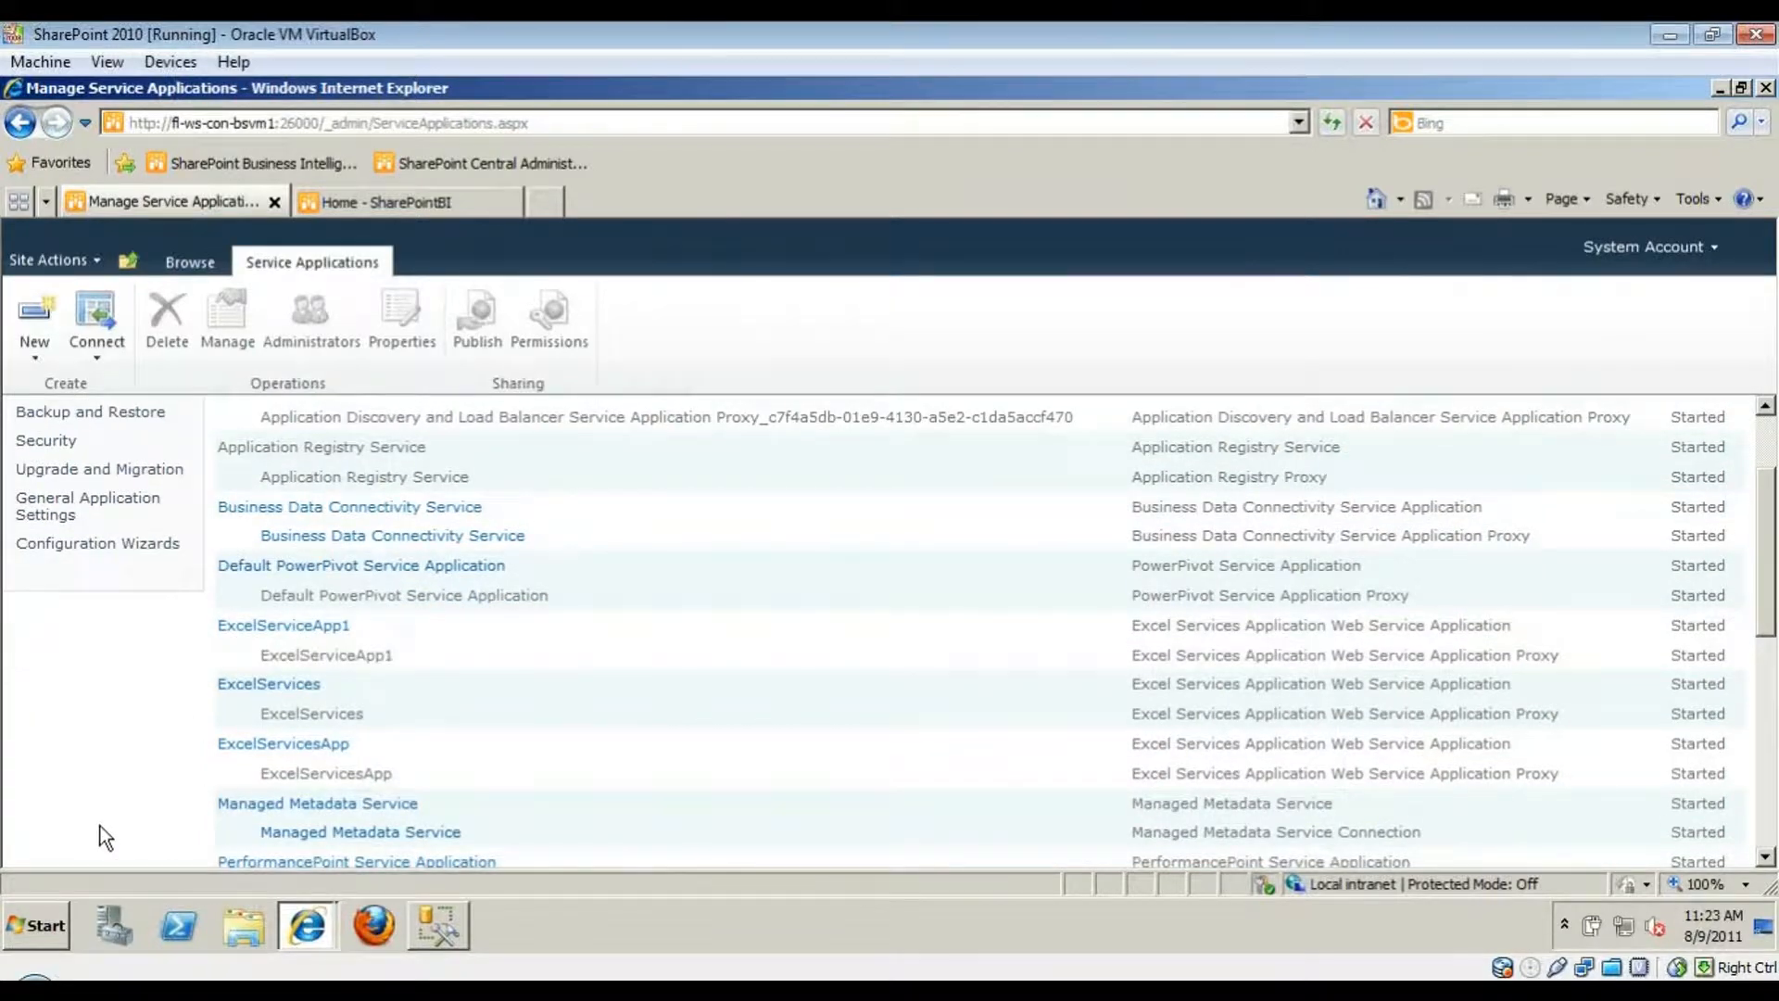
left_click(397, 747)
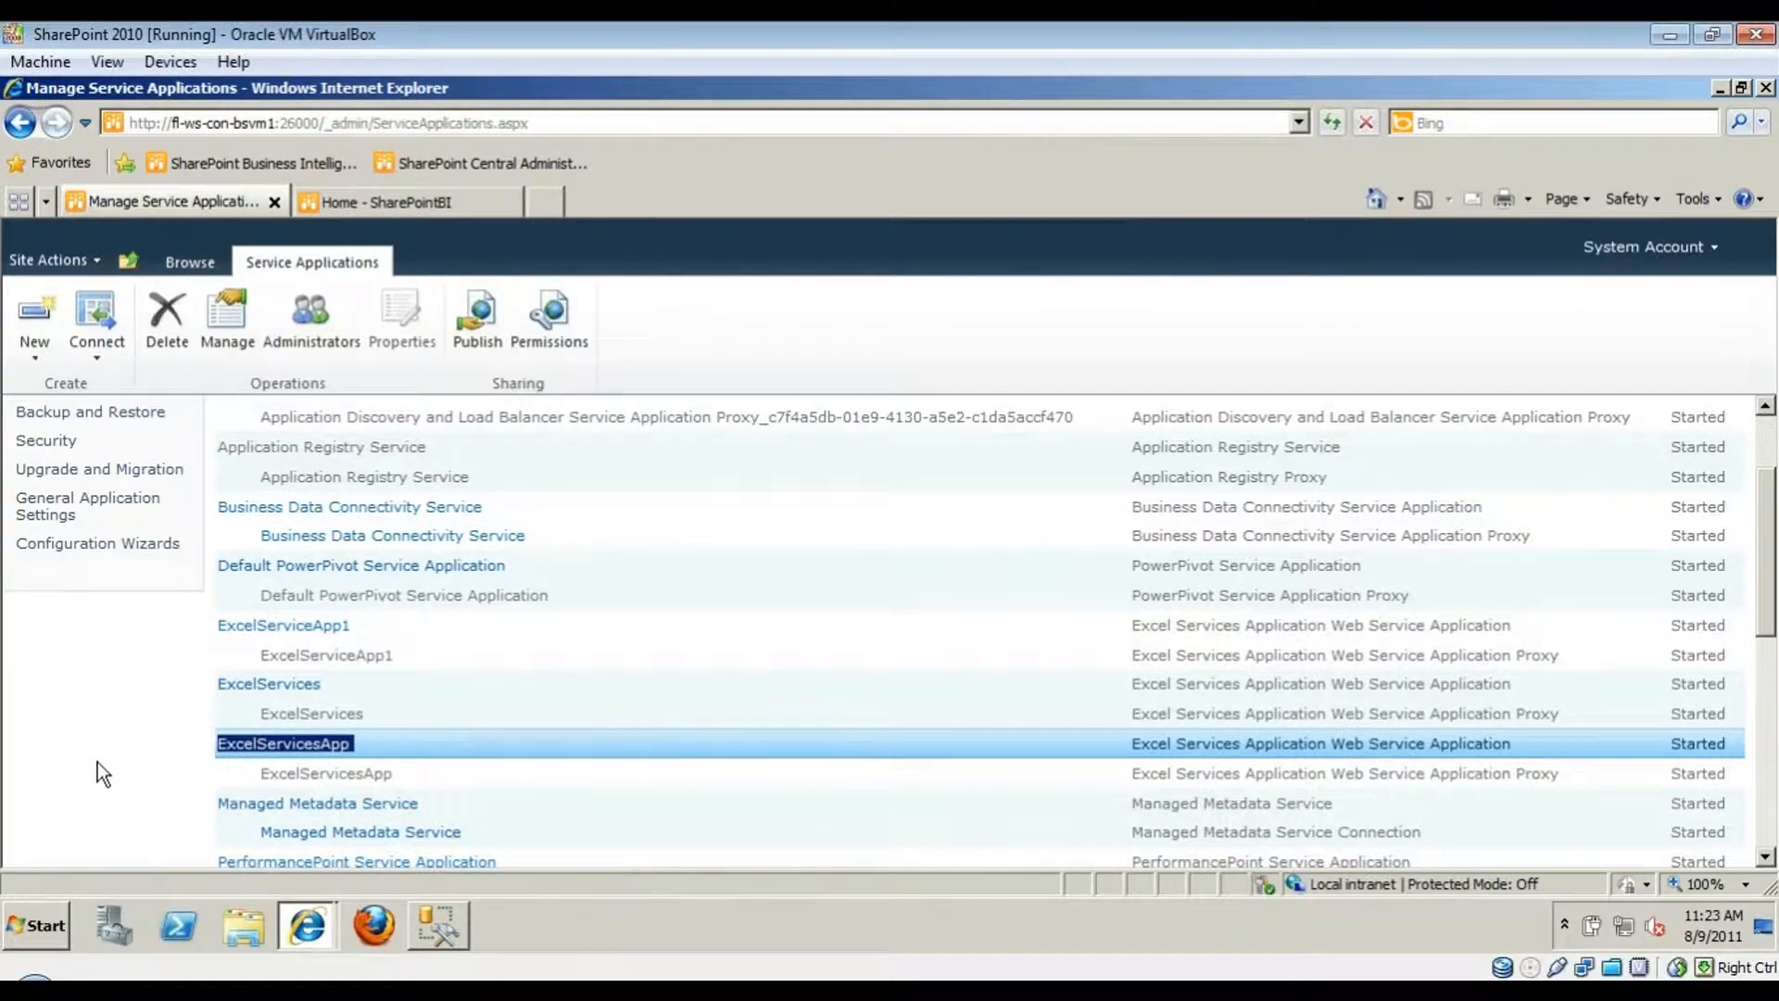
left_click(288, 750)
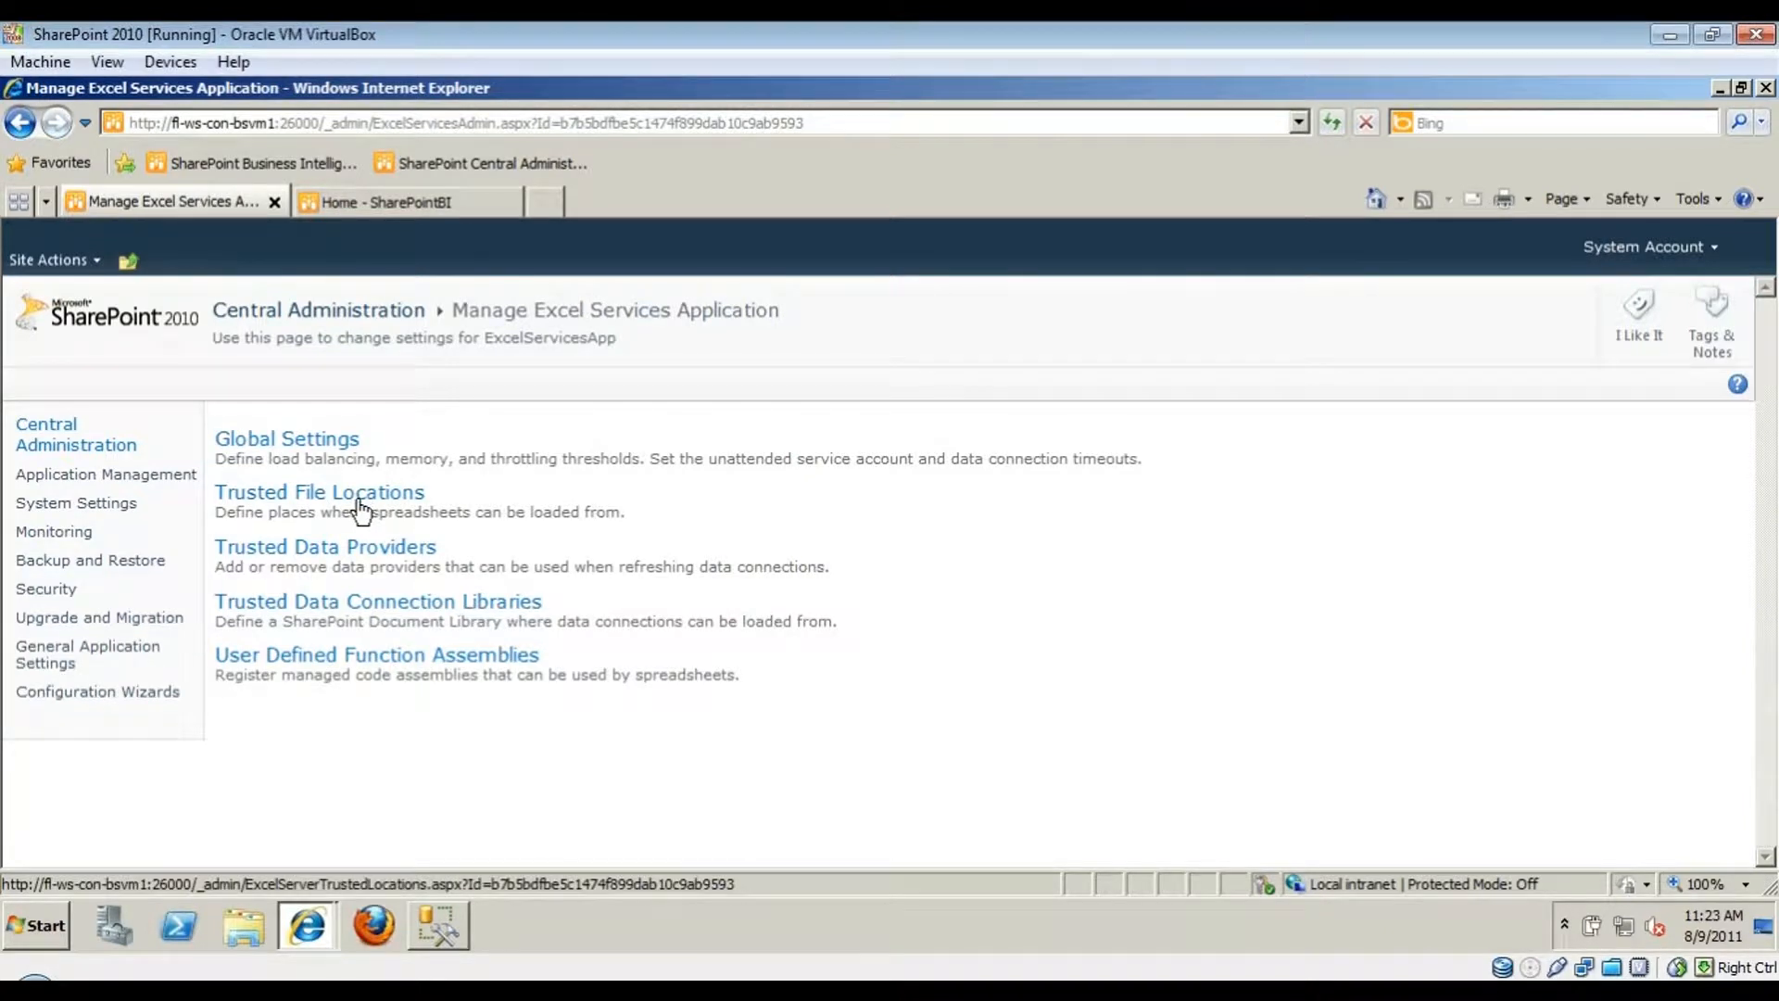
left_click(336, 619)
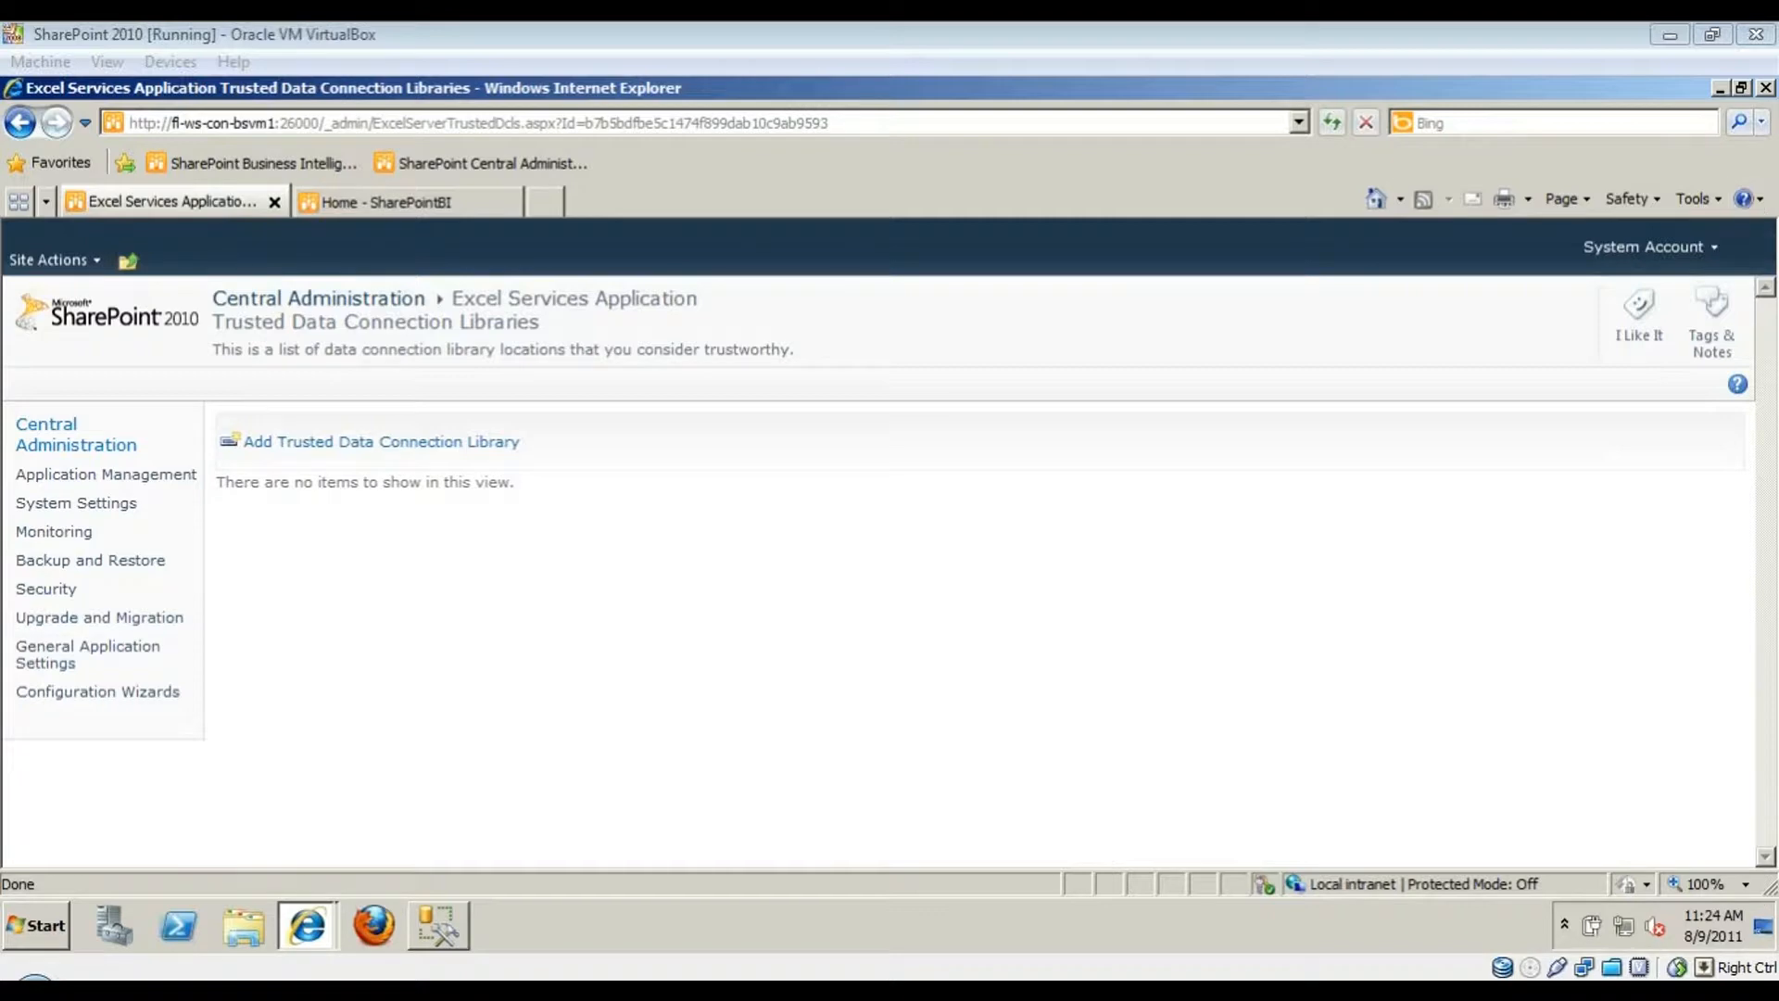
- Add the pasted Data Connections for PerformancePoint URL as trusted library, opening it in a new tab
left_click(410, 556)
left_click(353, 447)
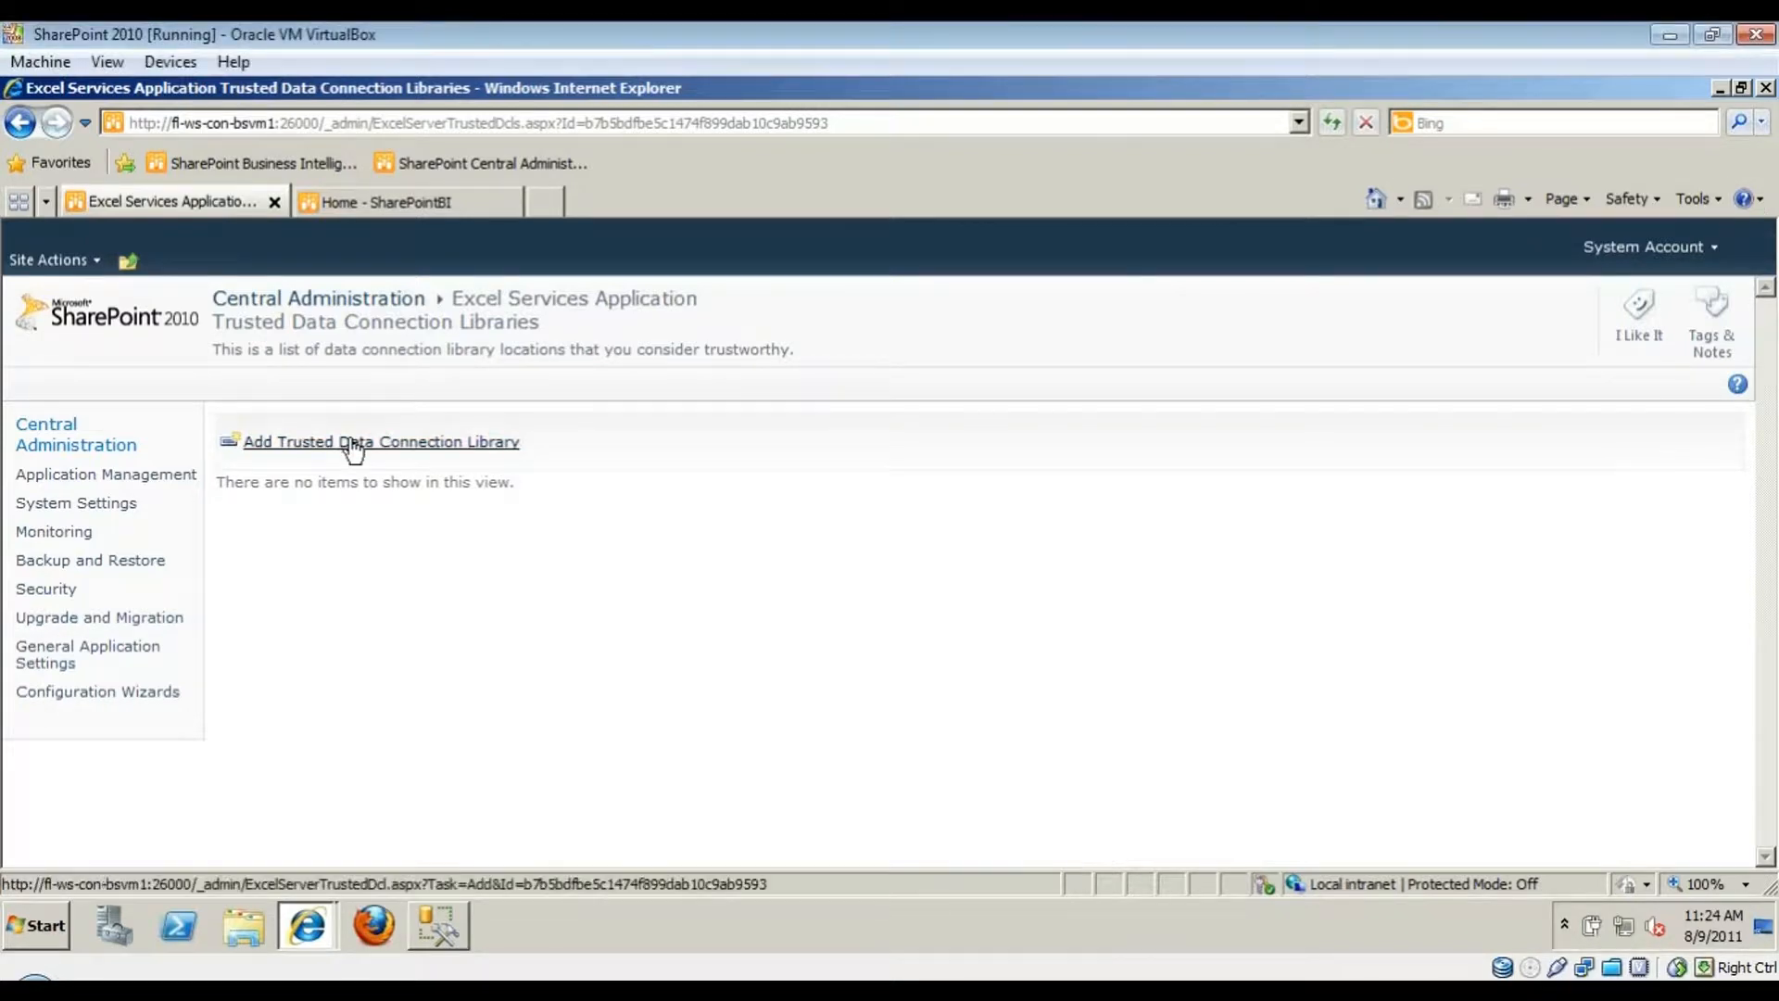
left_click(1344, 533)
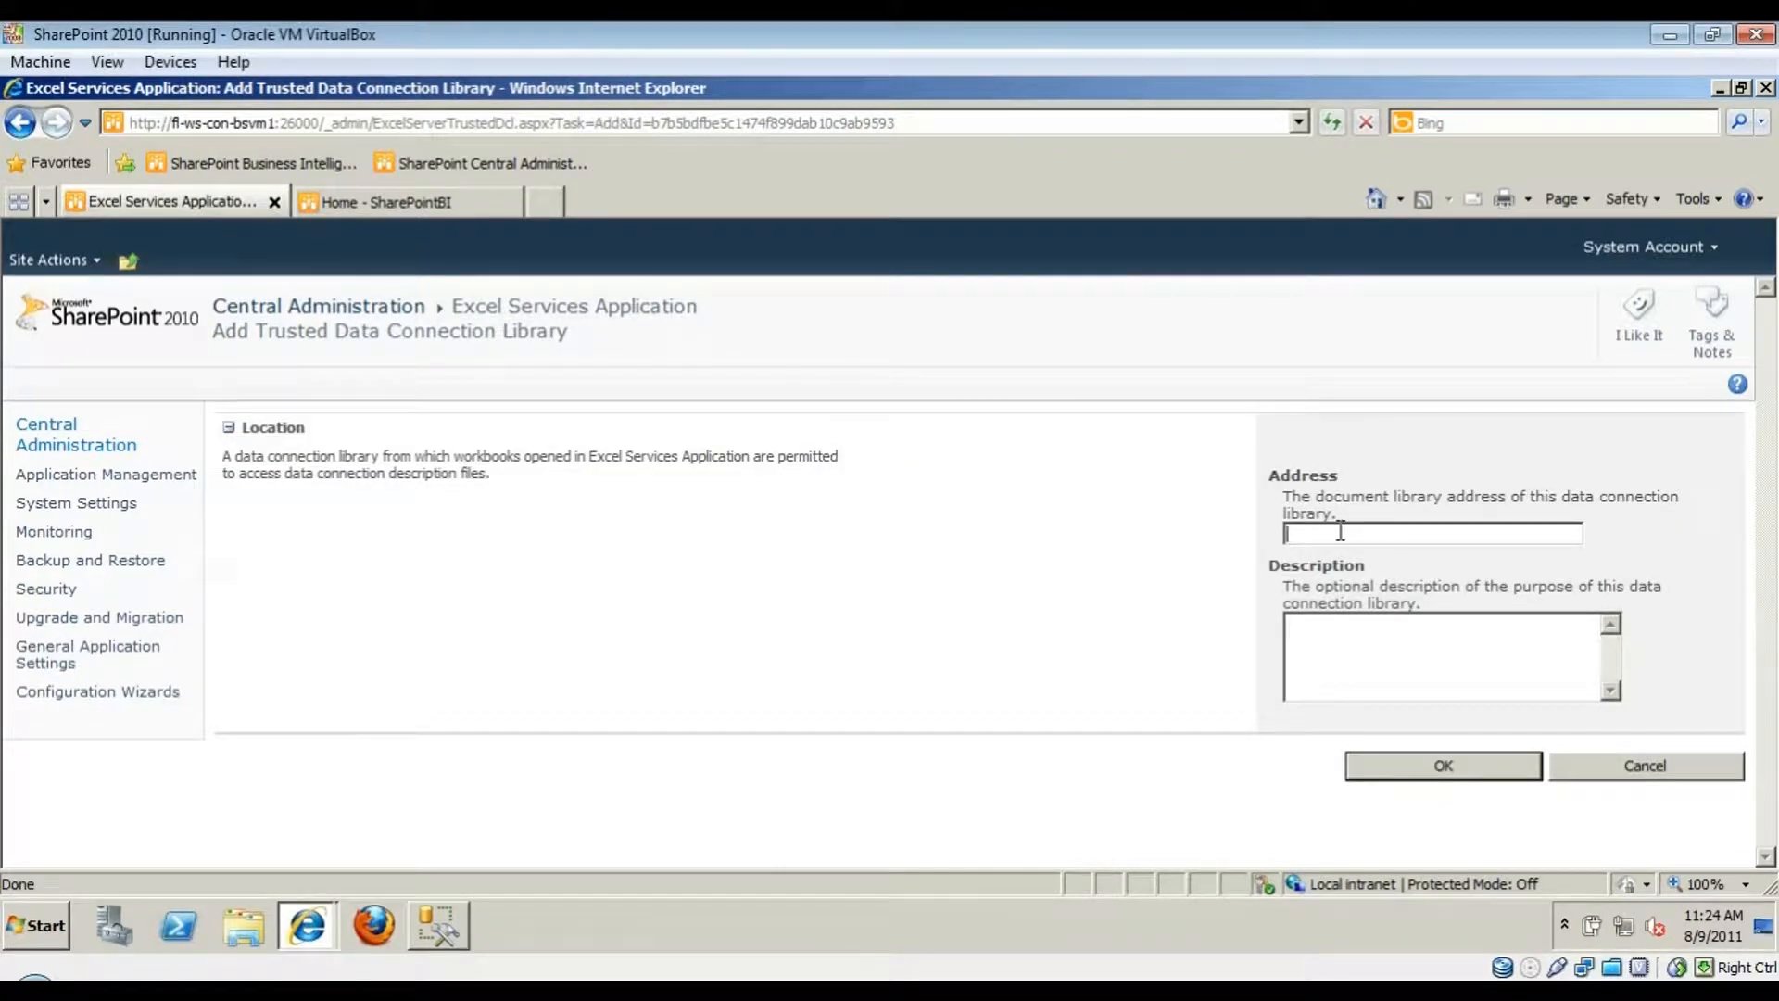
type("Data Connections for PerformancePoint")
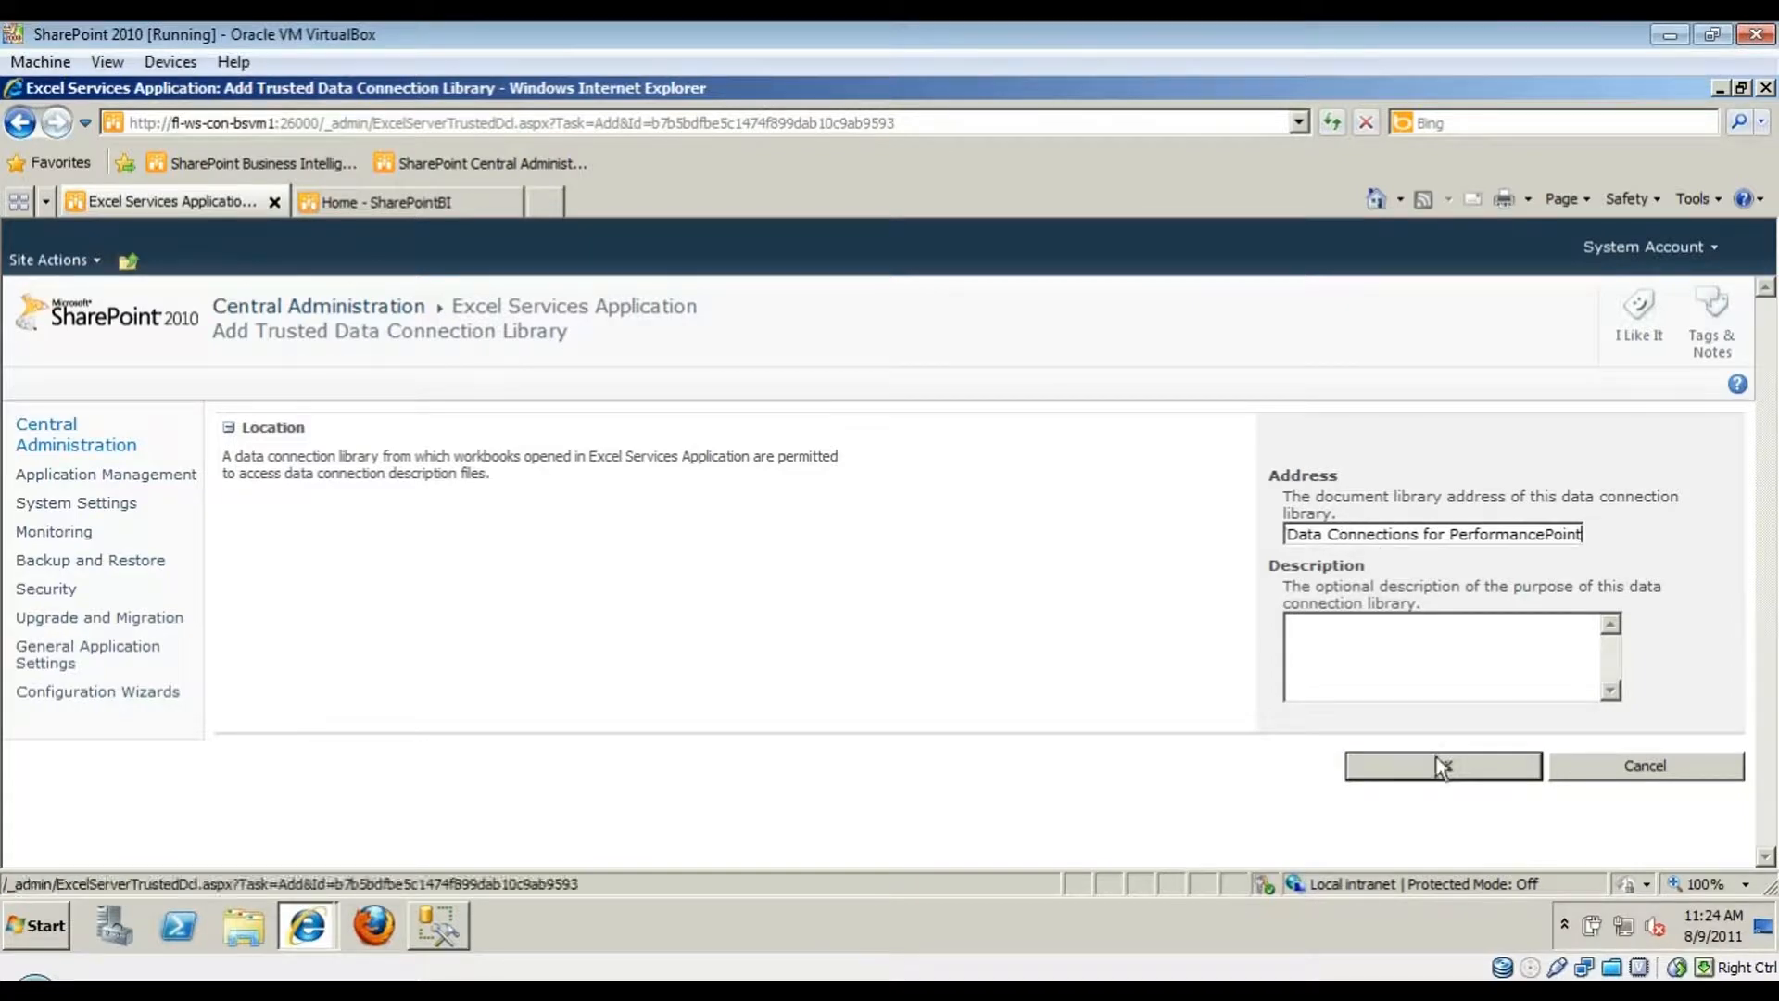
left_click(1436, 763)
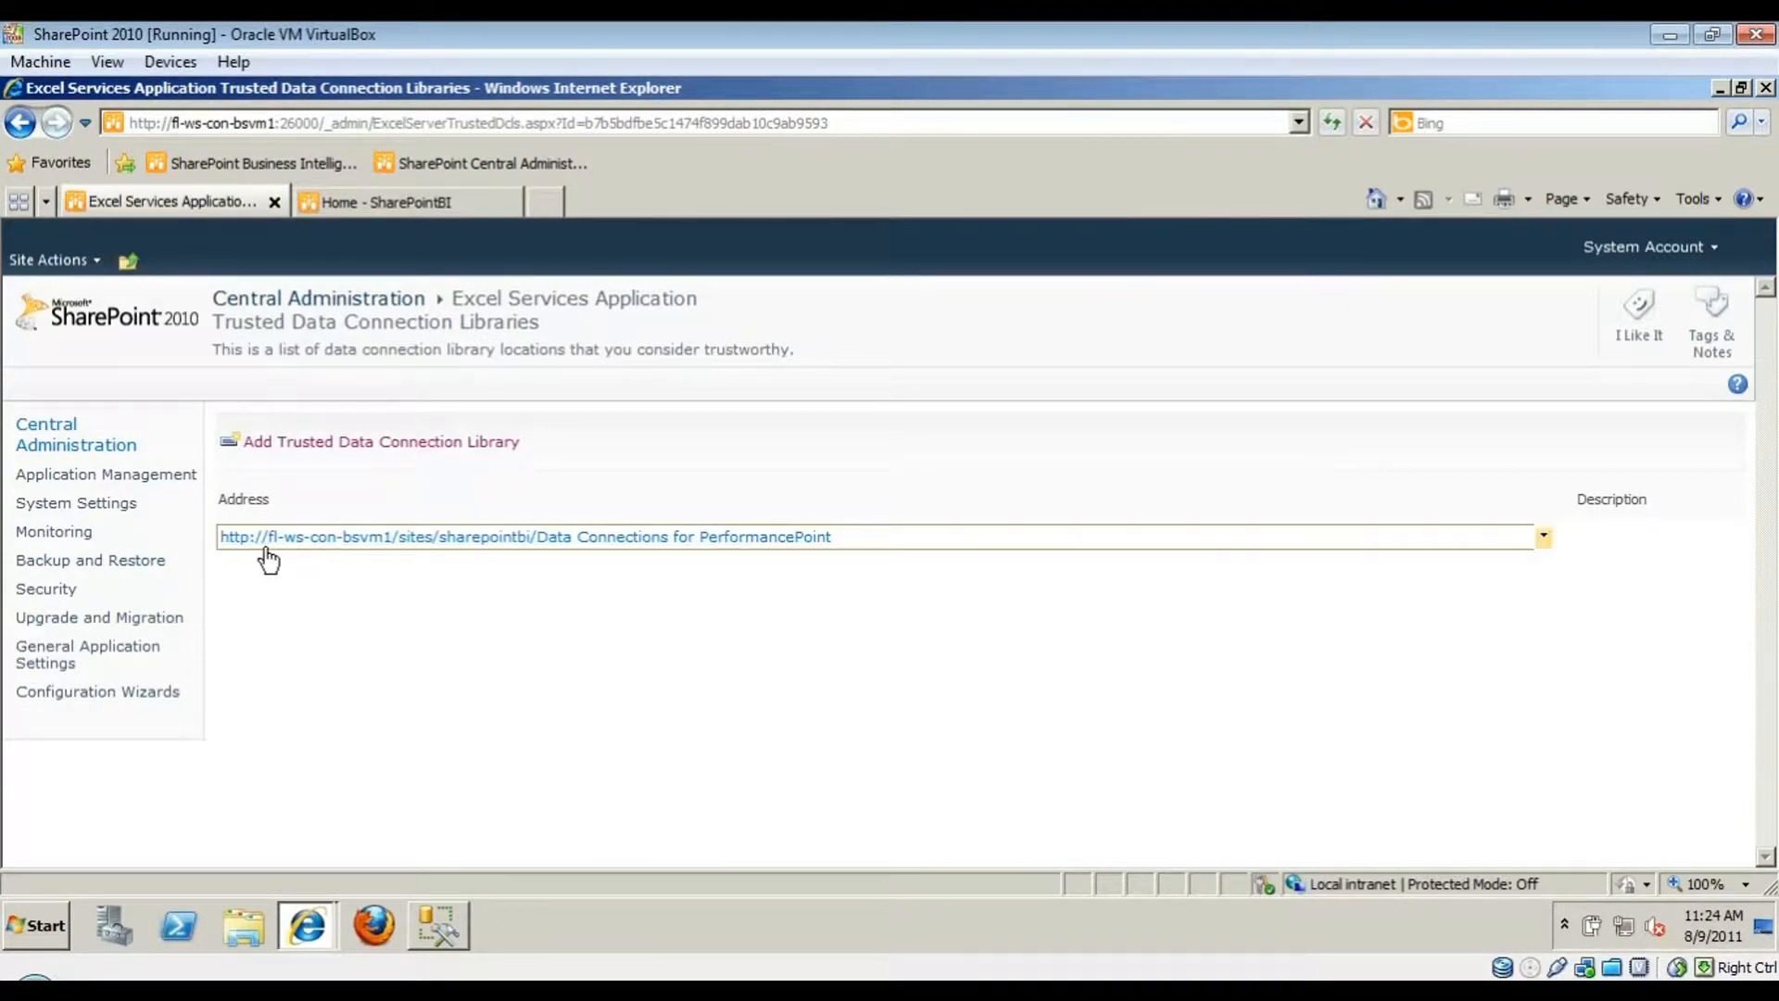
middle_click(266, 546)
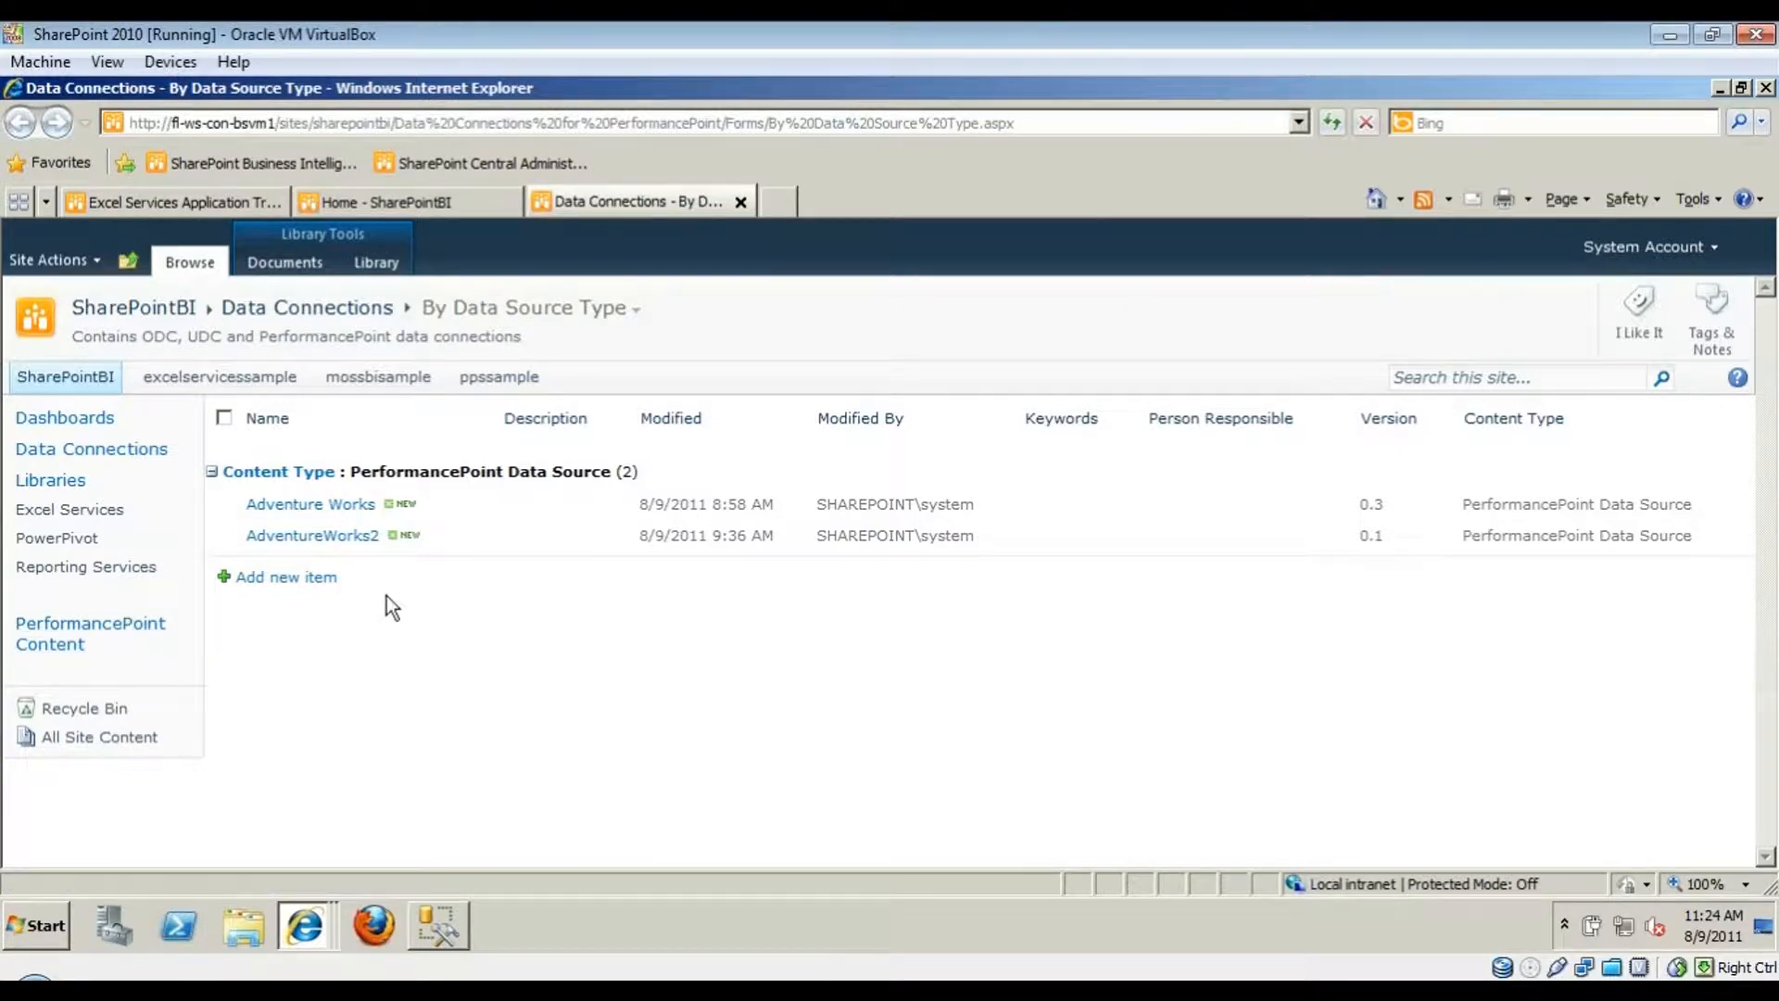
- Return to the Central Administration tab listing the trusted data connection libraries
left_click(197, 202)
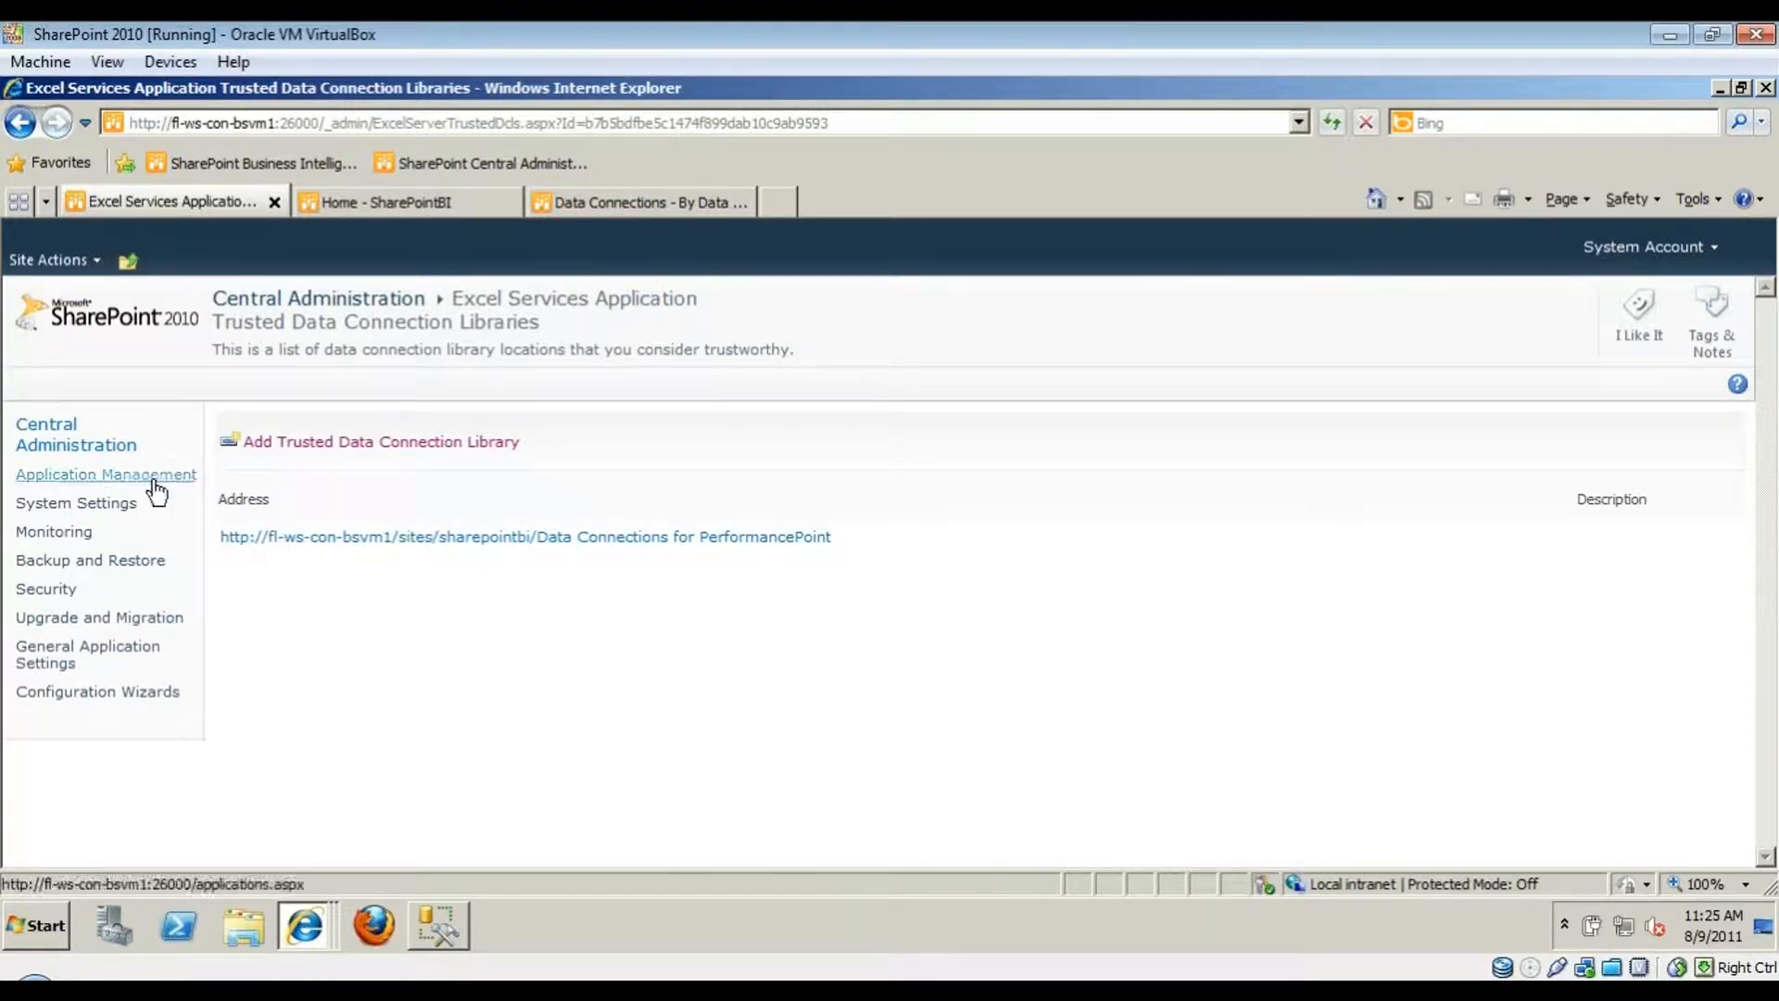
- Go through Application Management > Manage service applications to ExcelServicesApp's settings
left_click(155, 480)
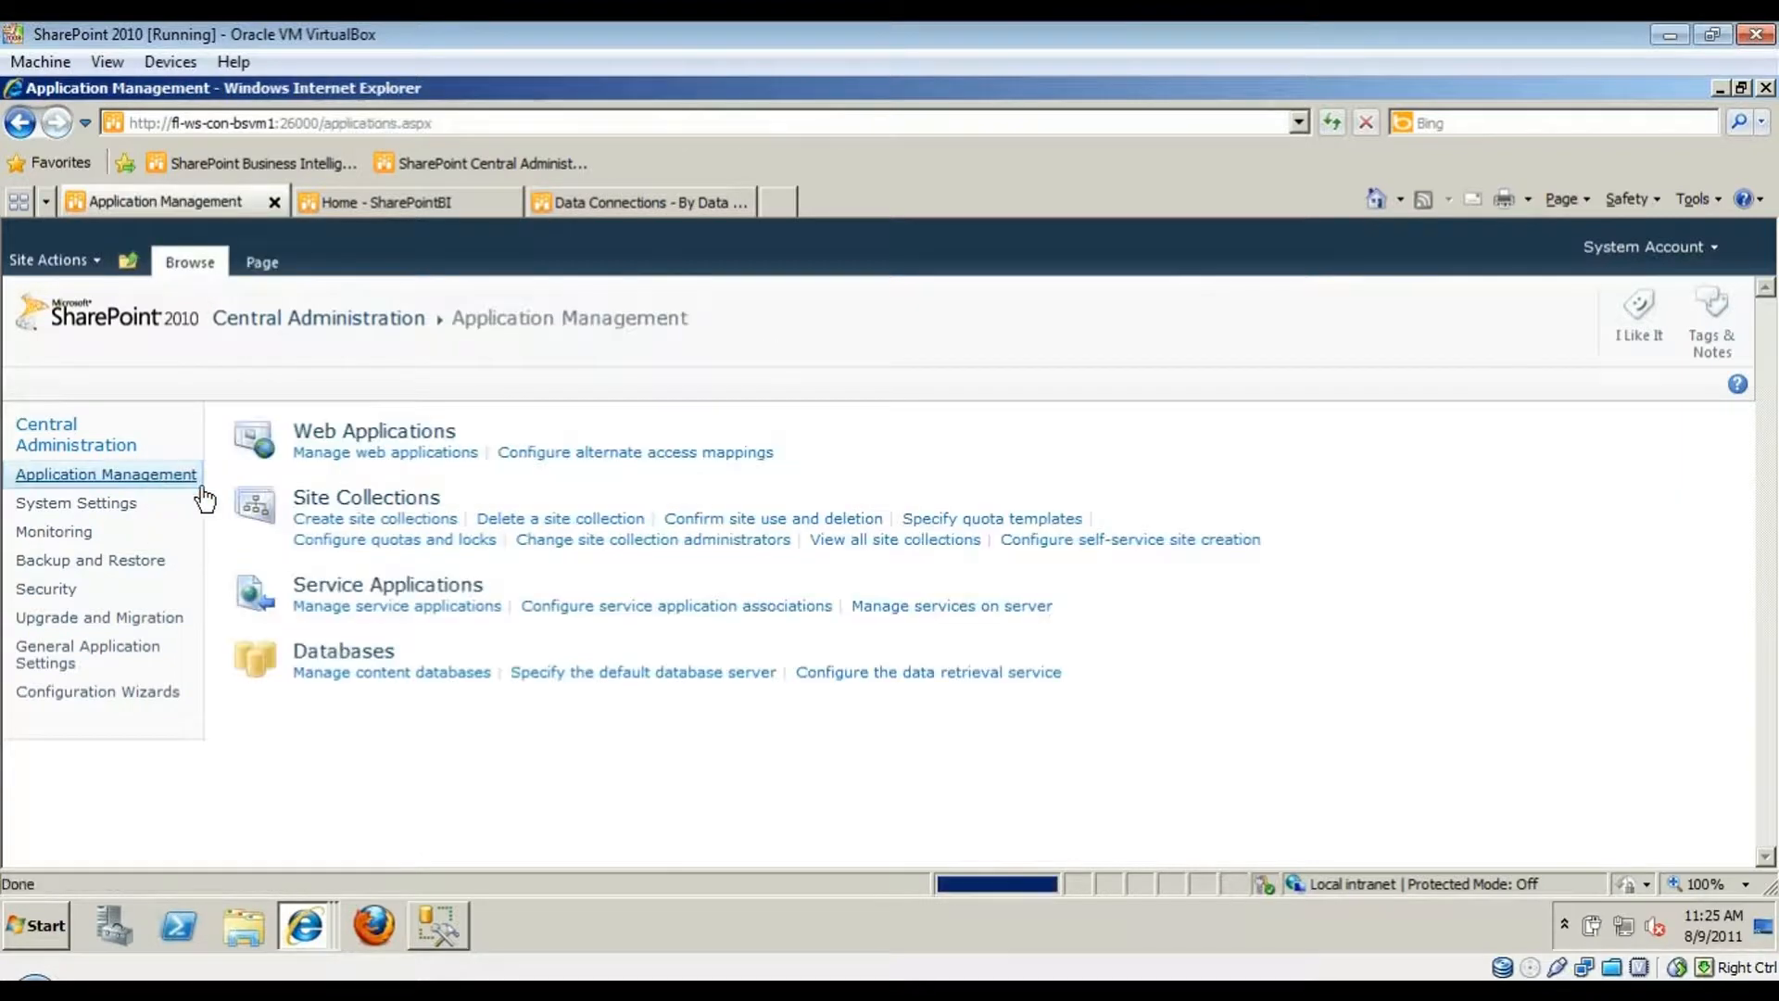
left_click(411, 617)
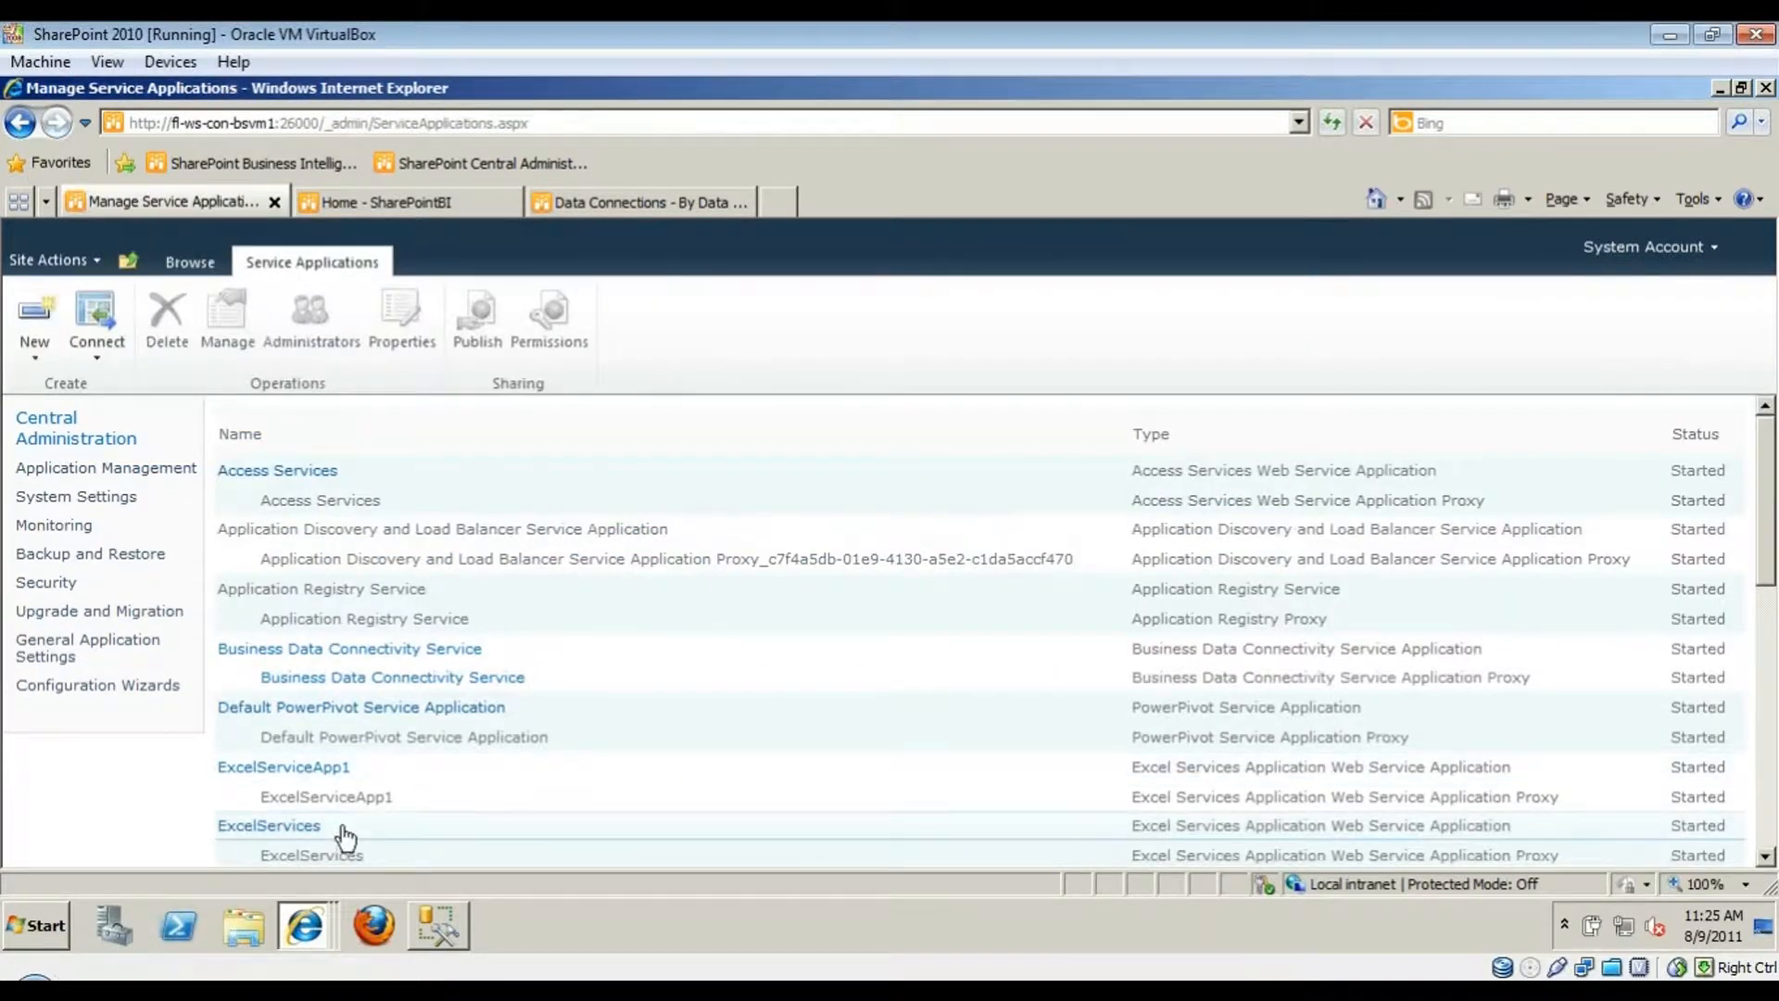
scroll(326, 820, "down", 1)
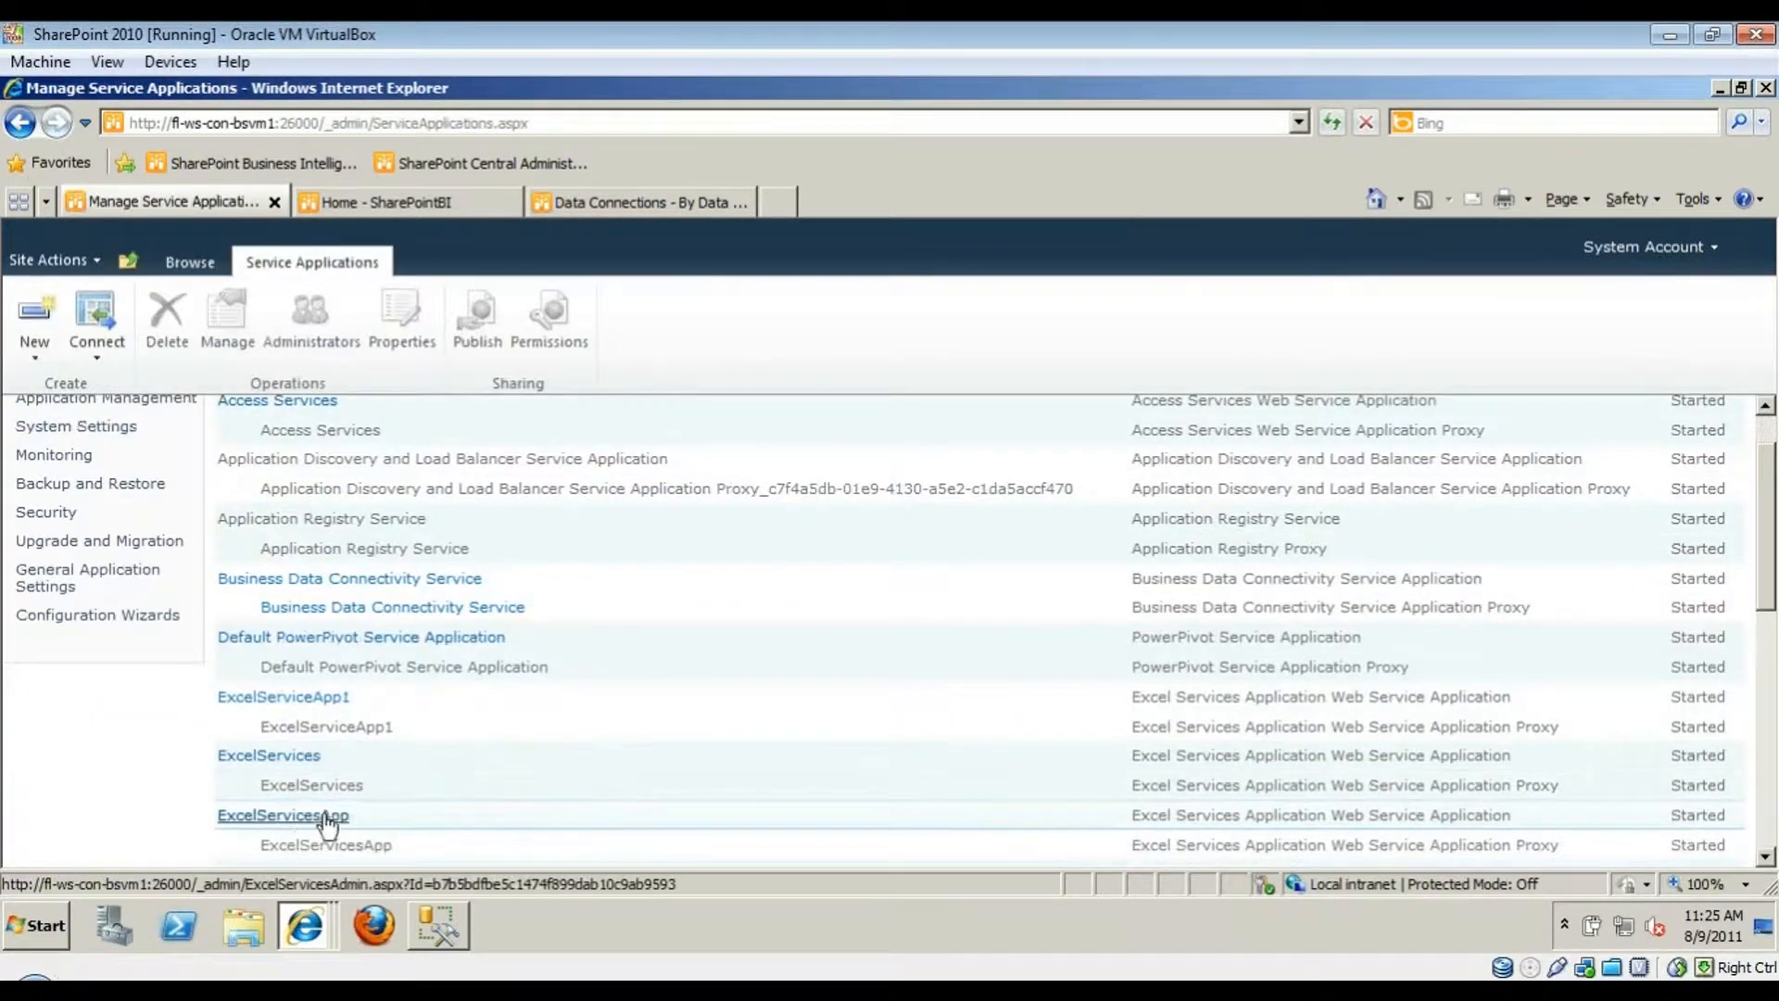
left_click(249, 819)
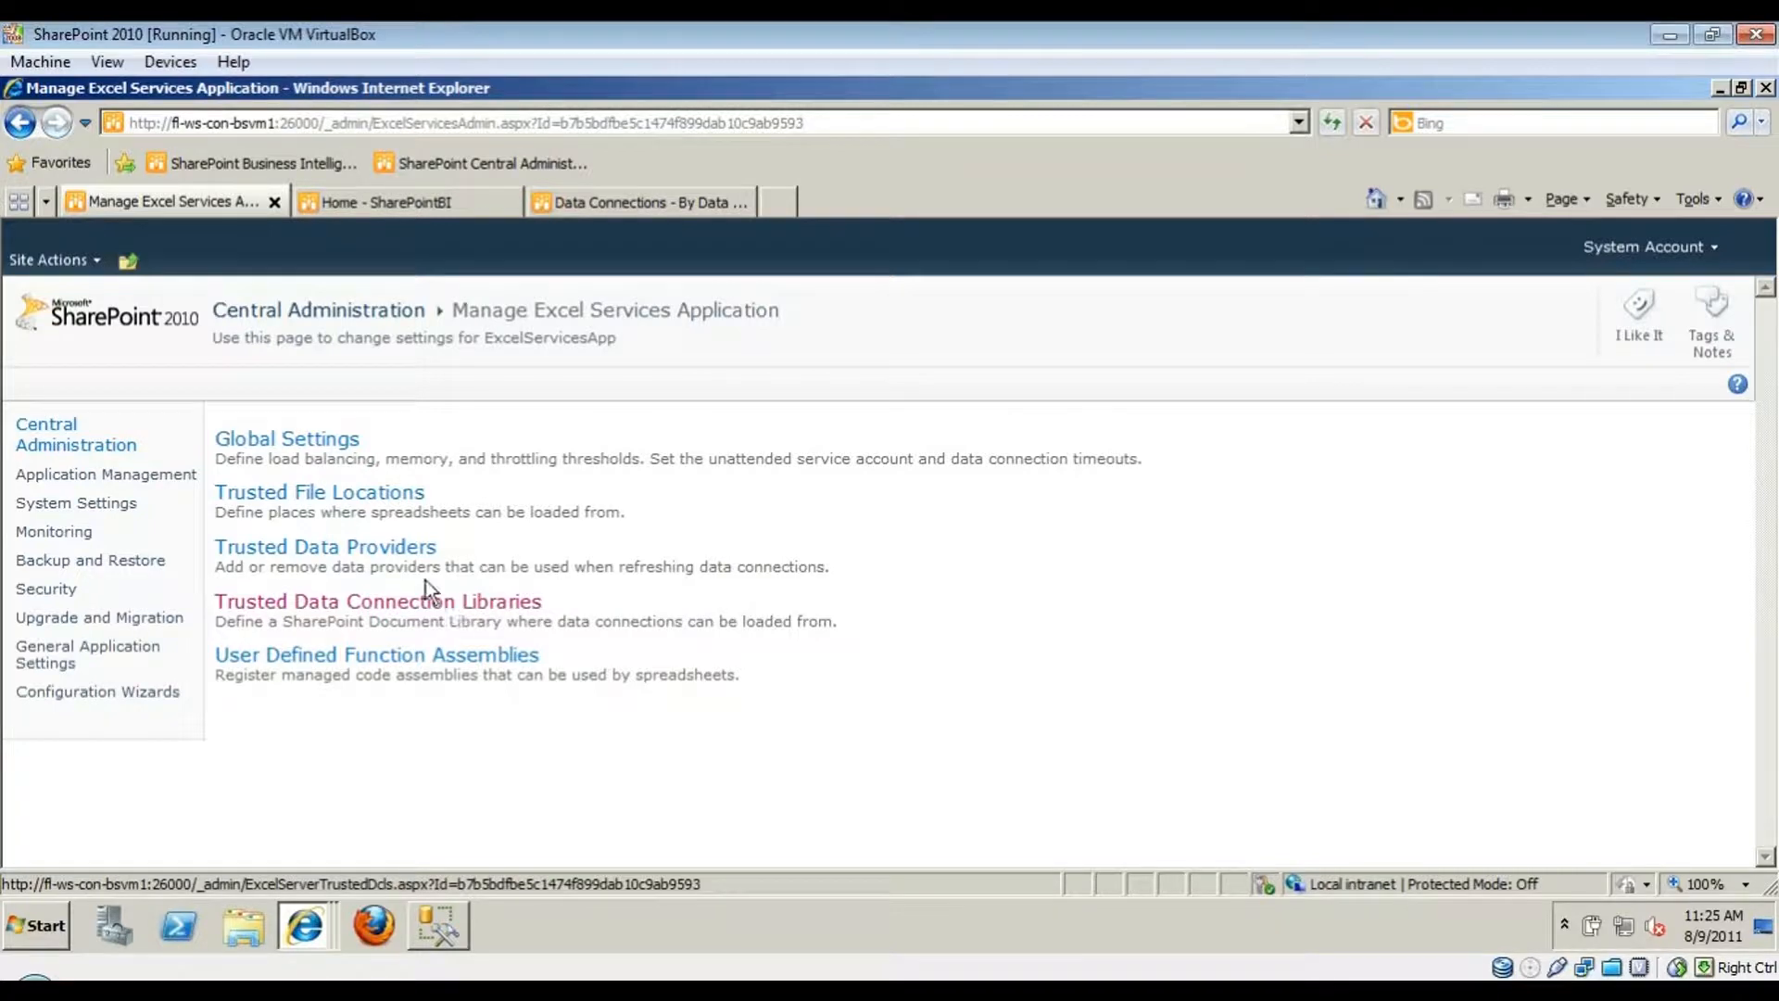
- Open ExcelServicesApp's Trusted File Locations and highlight the Trust Children value Yes
left_click(373, 509)
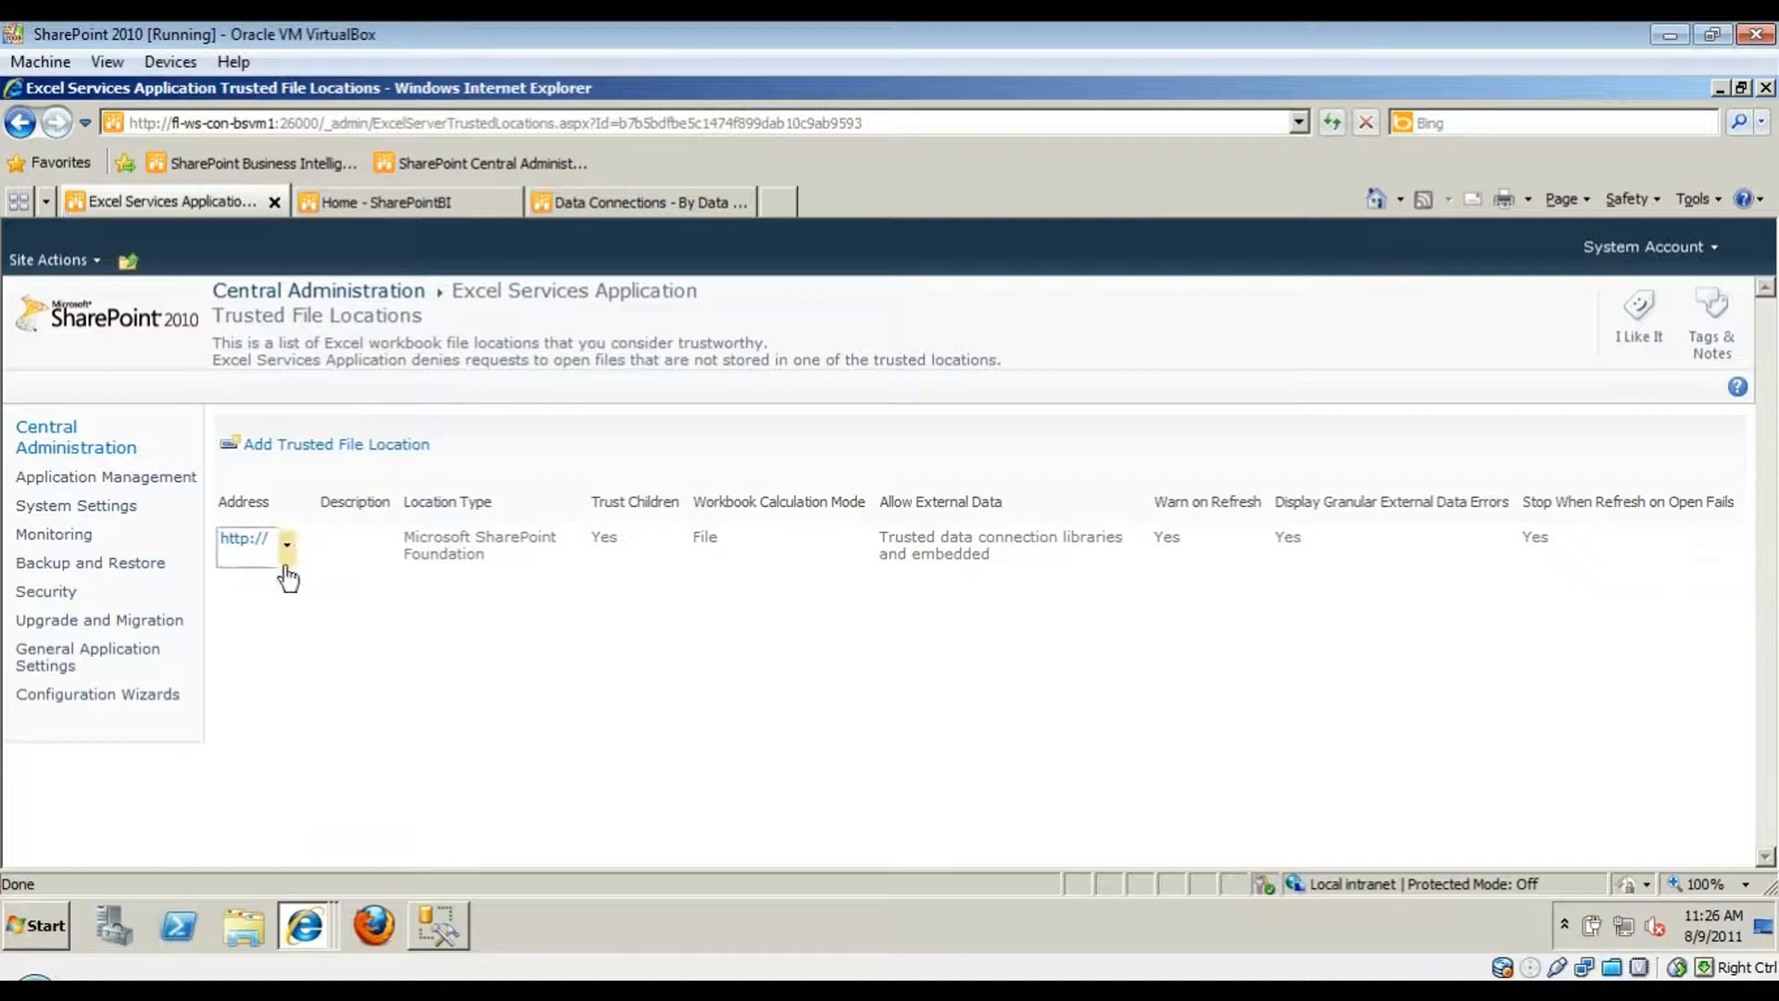
mouse_move(248, 549)
double_click(603, 536)
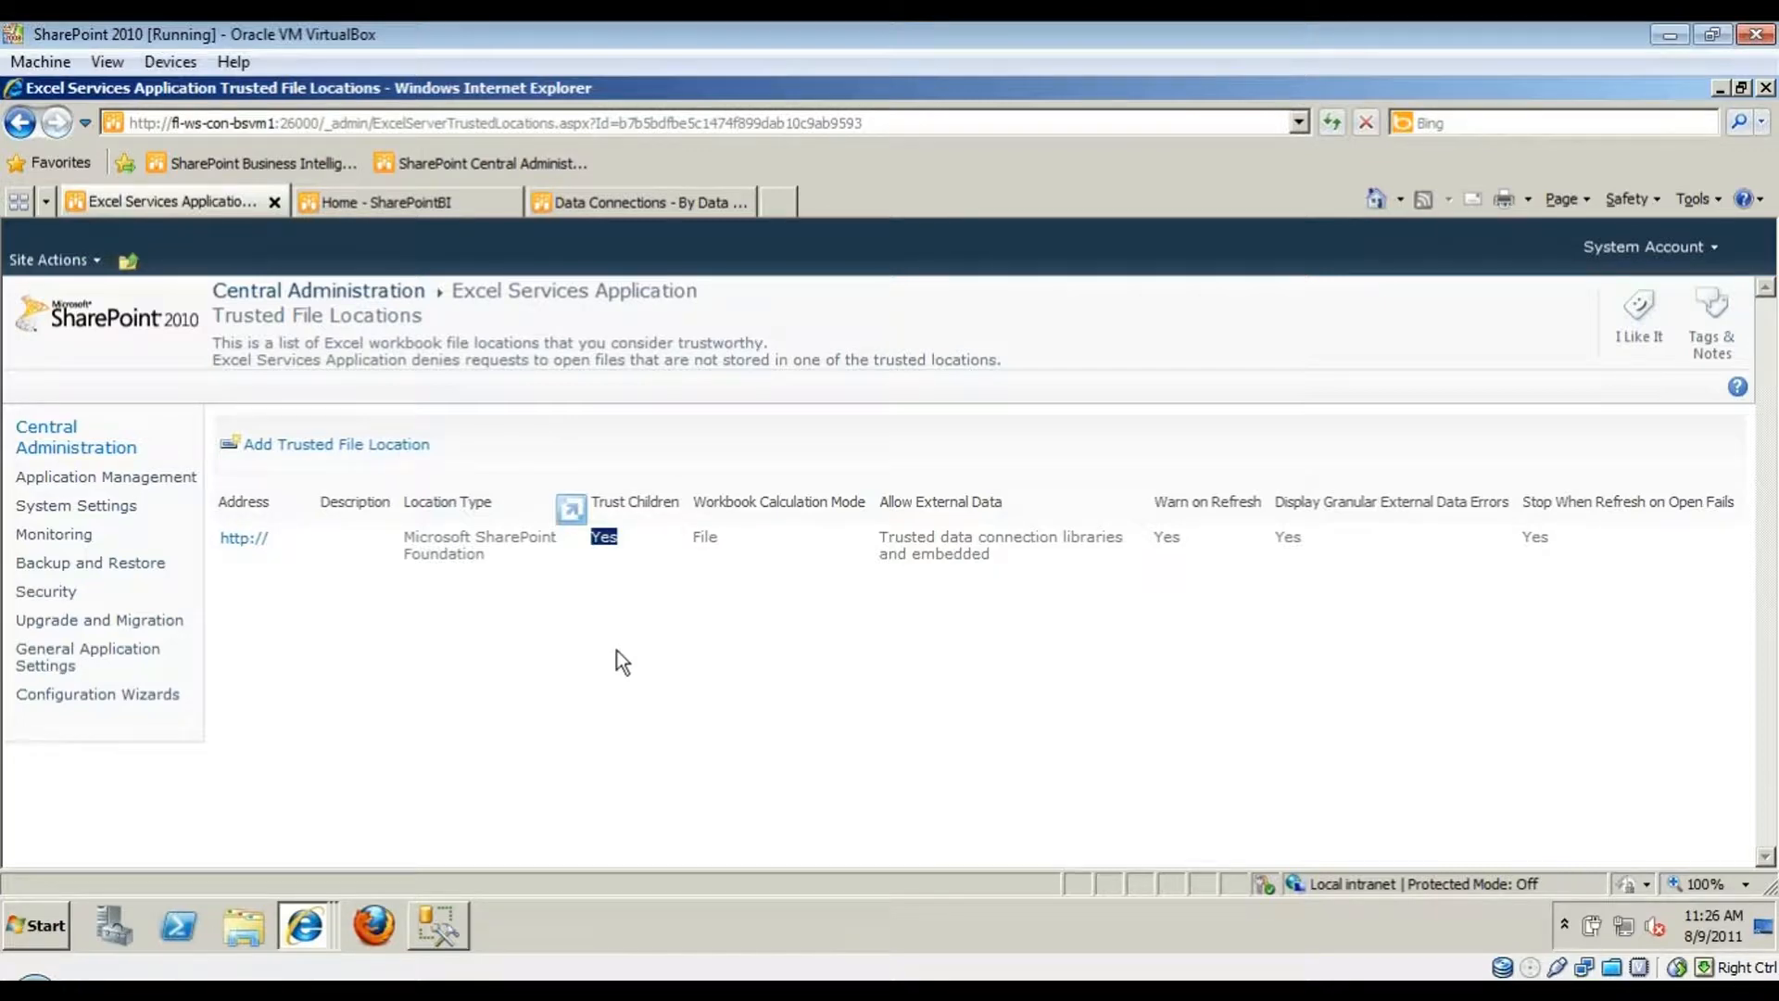
left_click(265, 541)
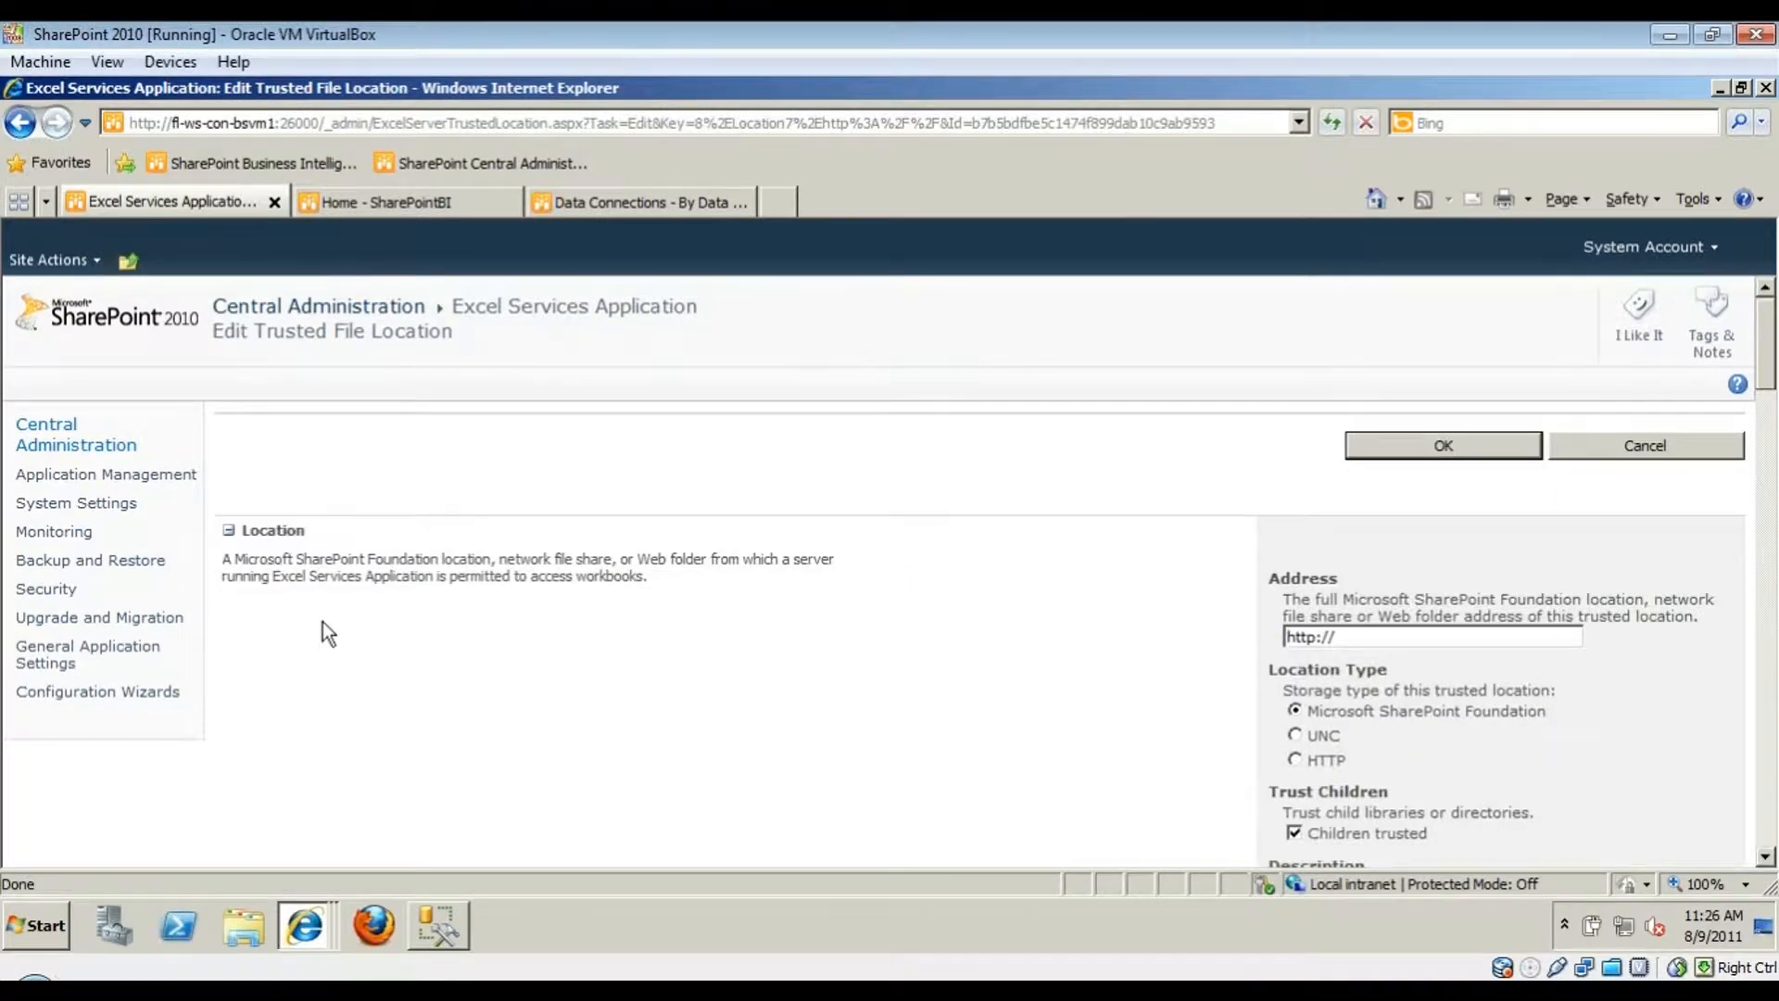
left_click(21, 121)
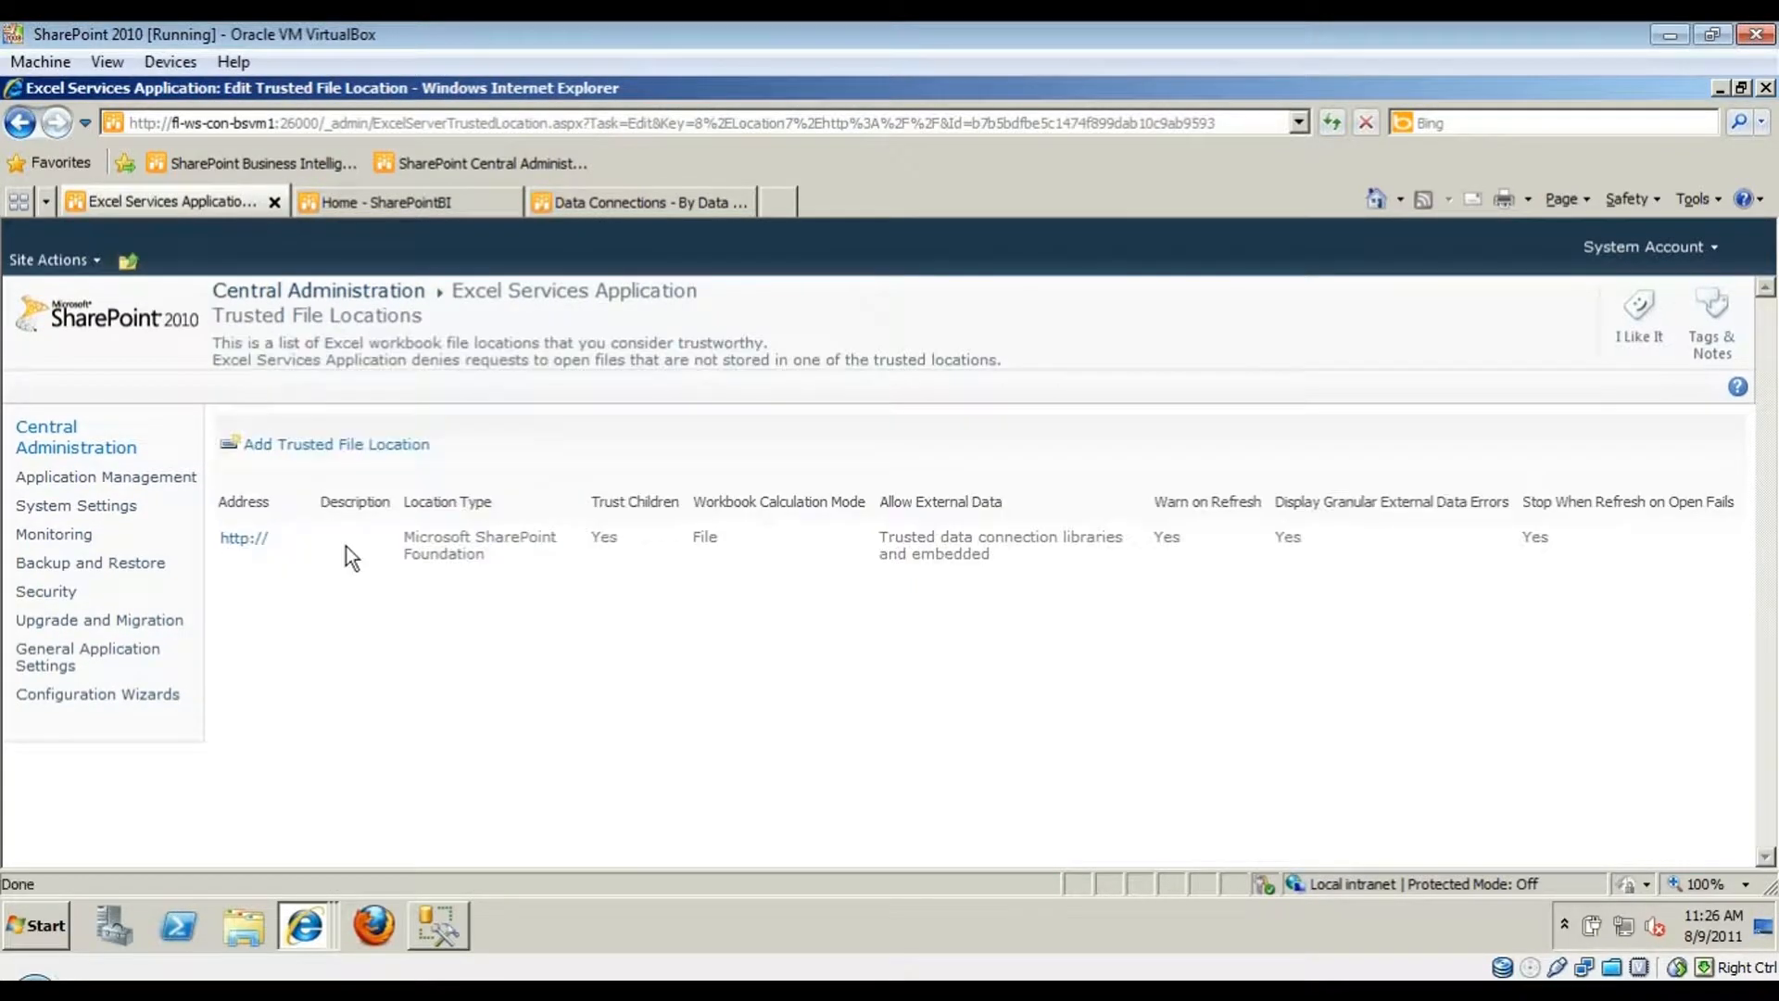
left_click(286, 543)
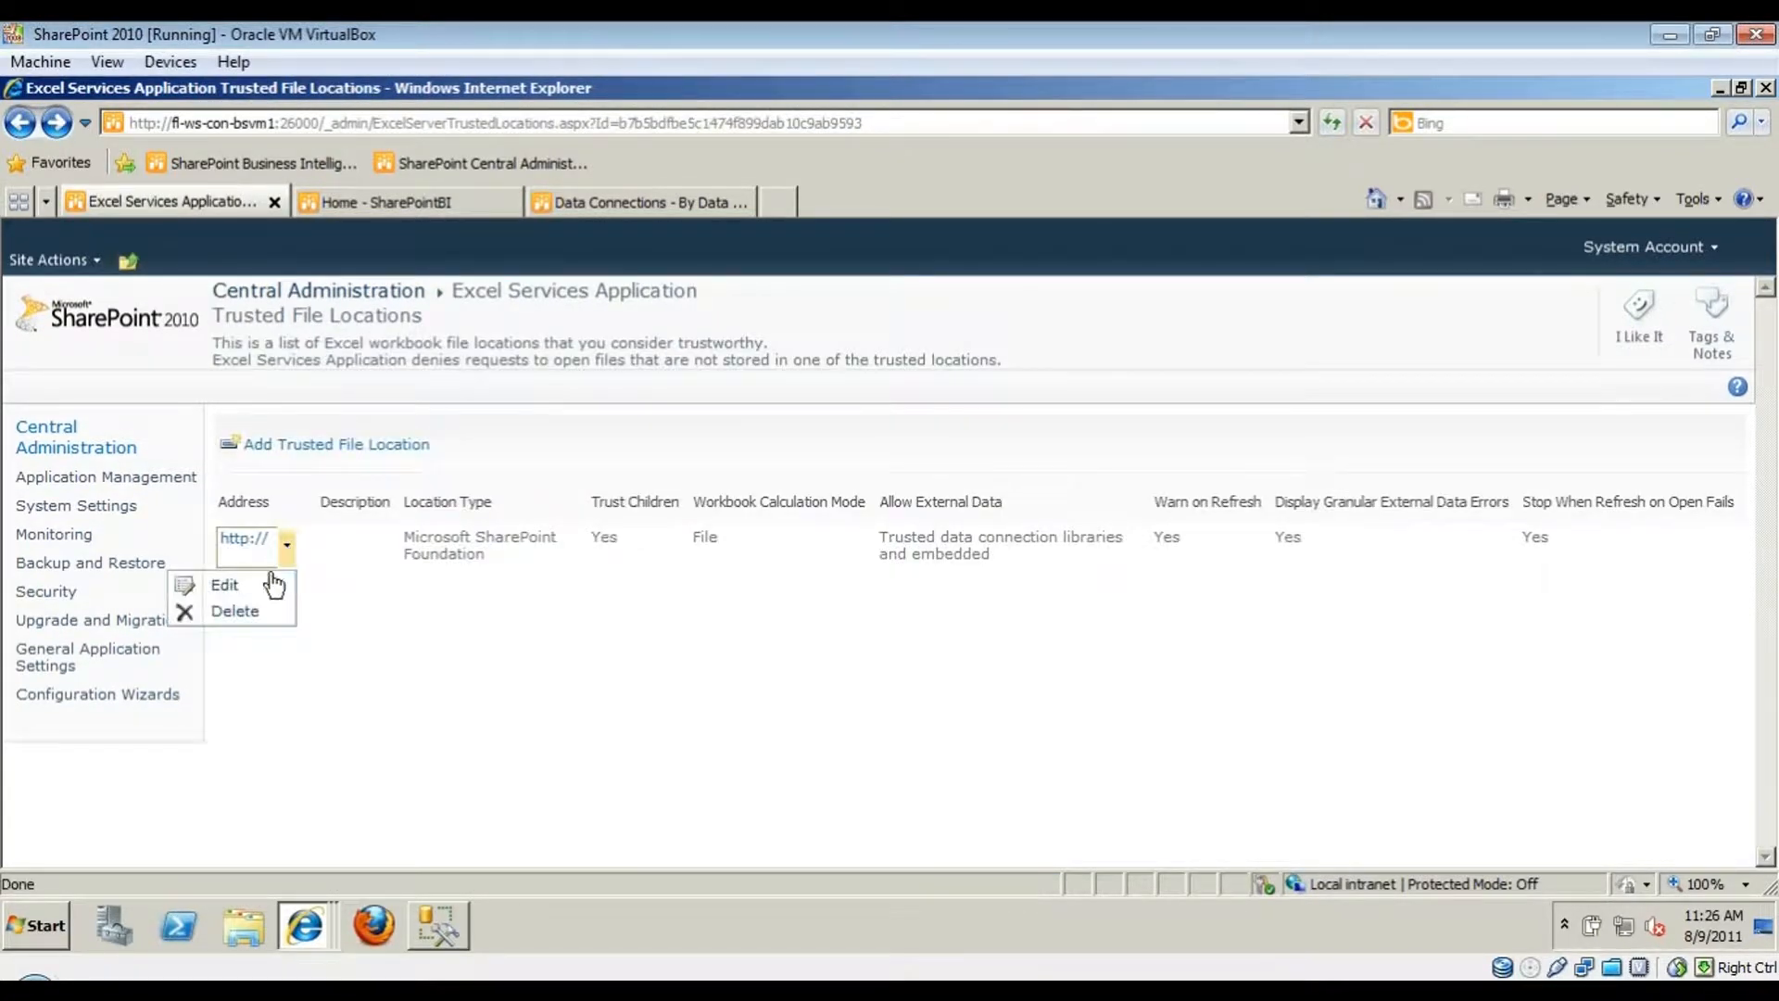
left_click(227, 582)
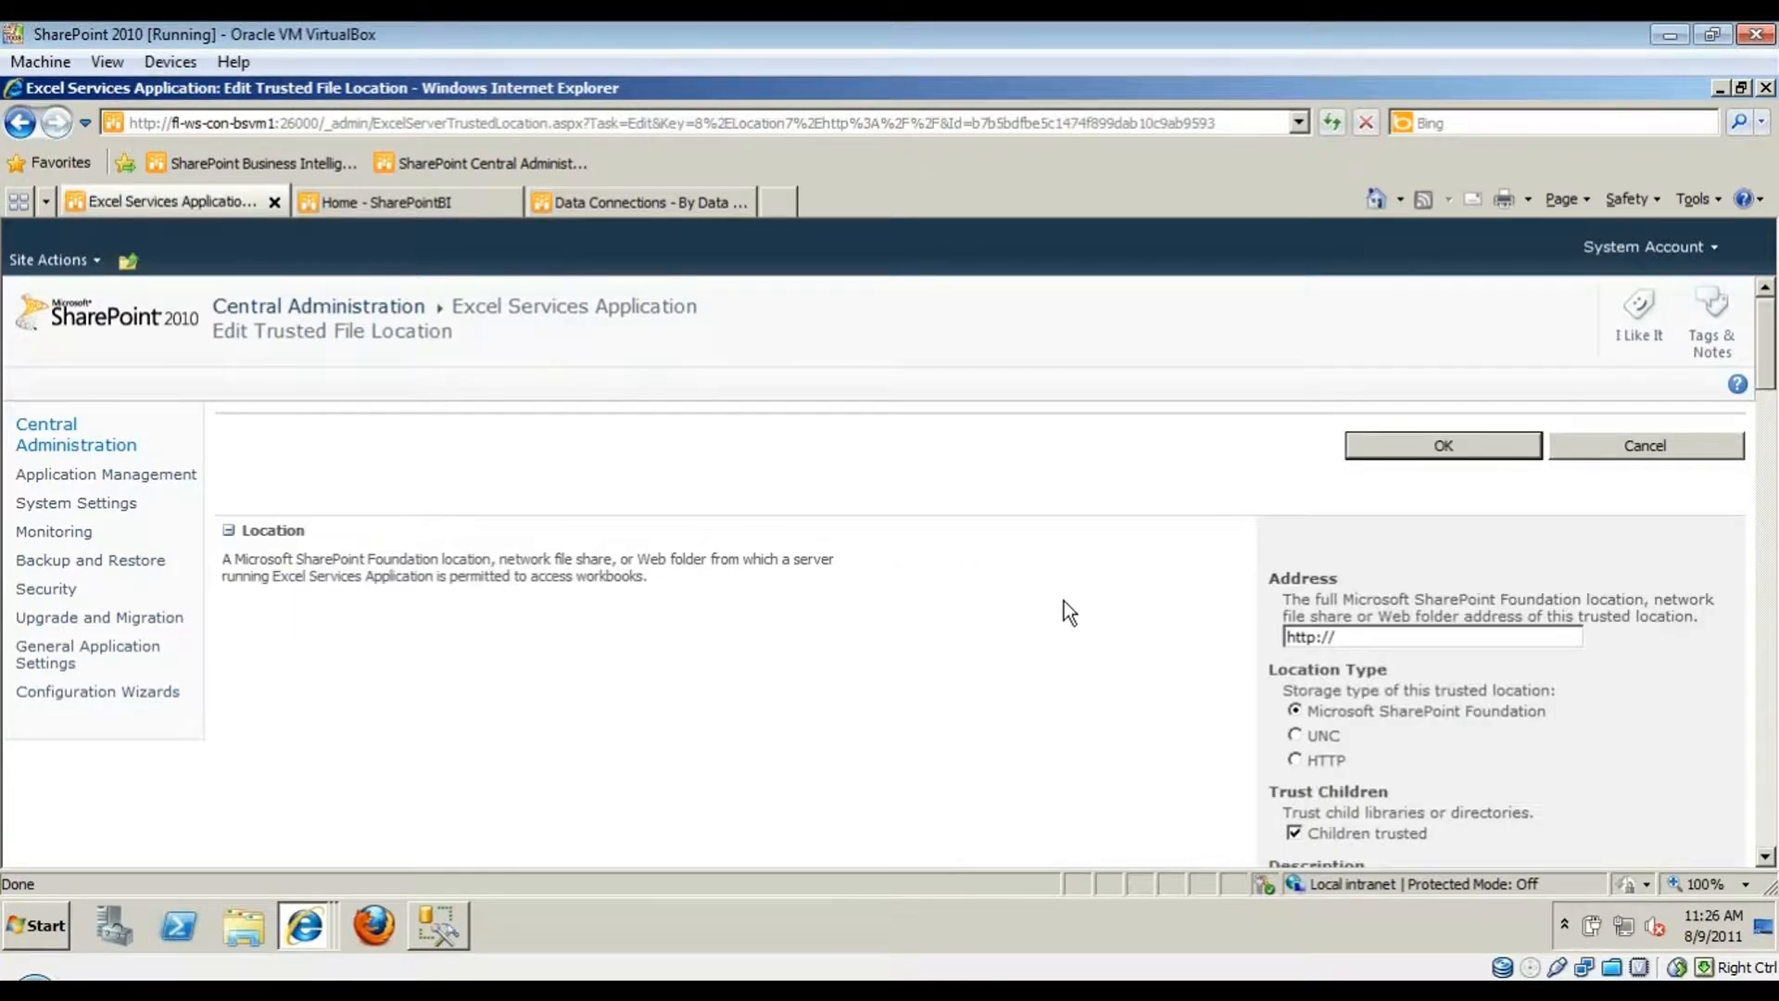
scroll(1206, 704, "down", 3)
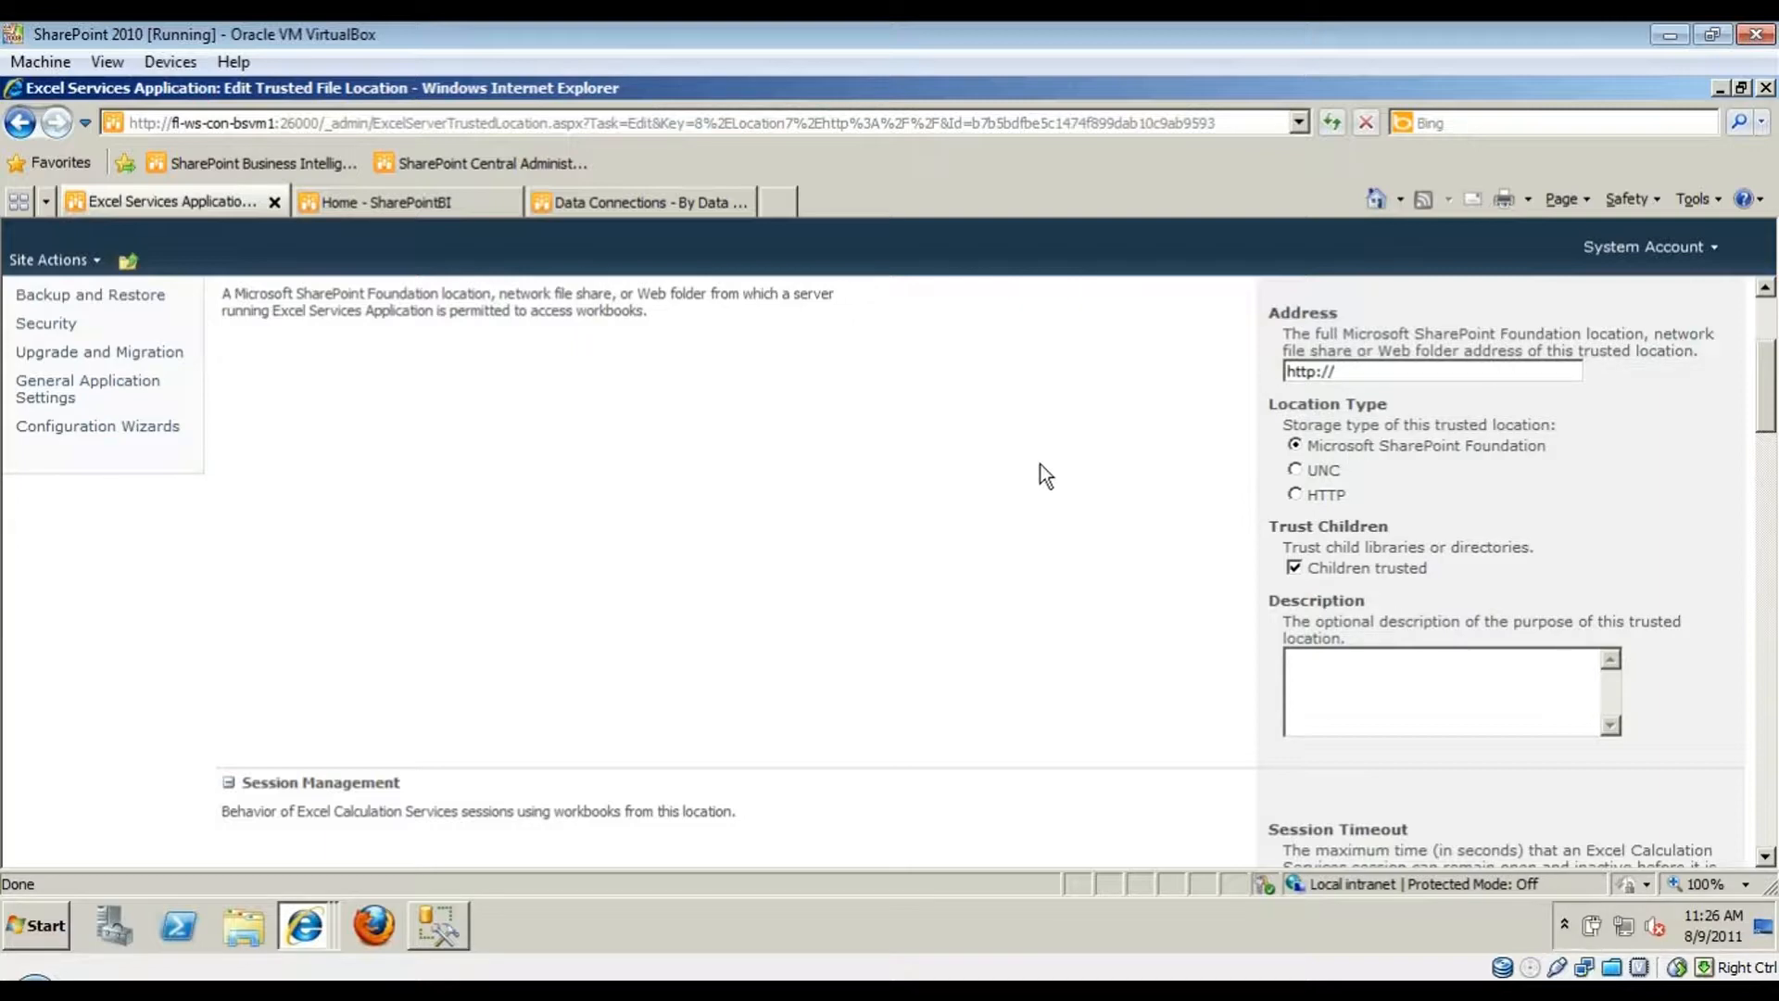
scroll(842, 620, "up", 2)
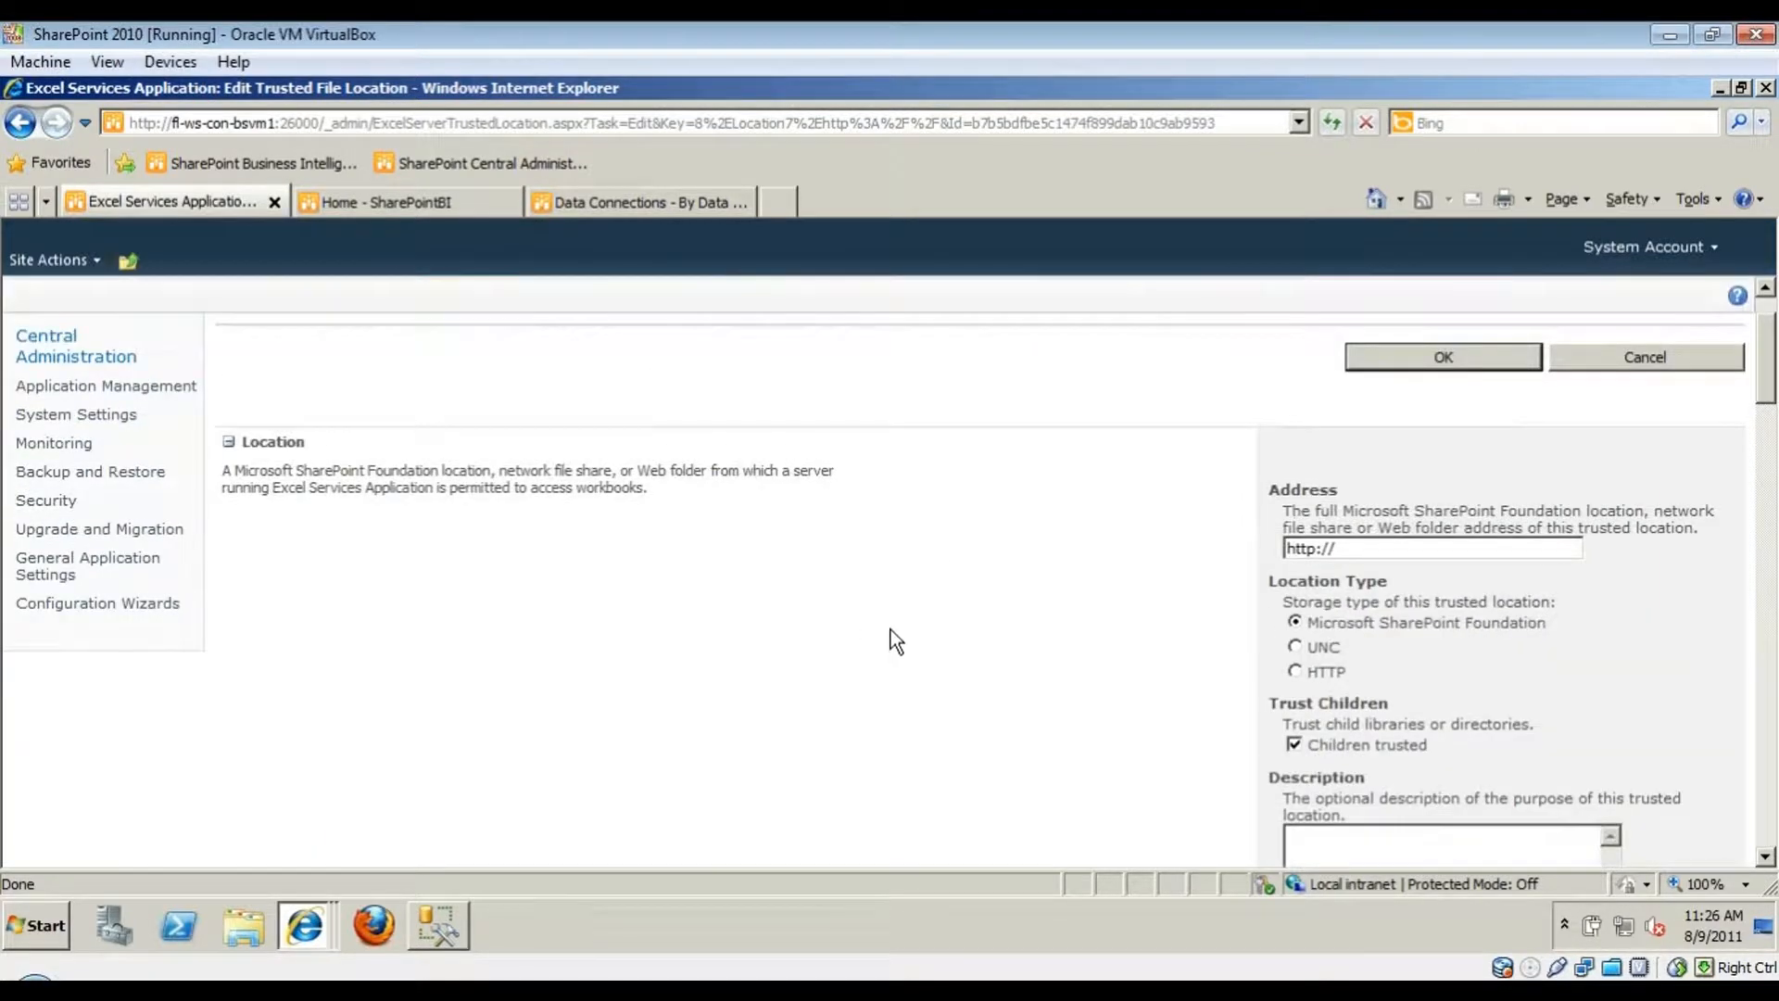
left_click(445, 209)
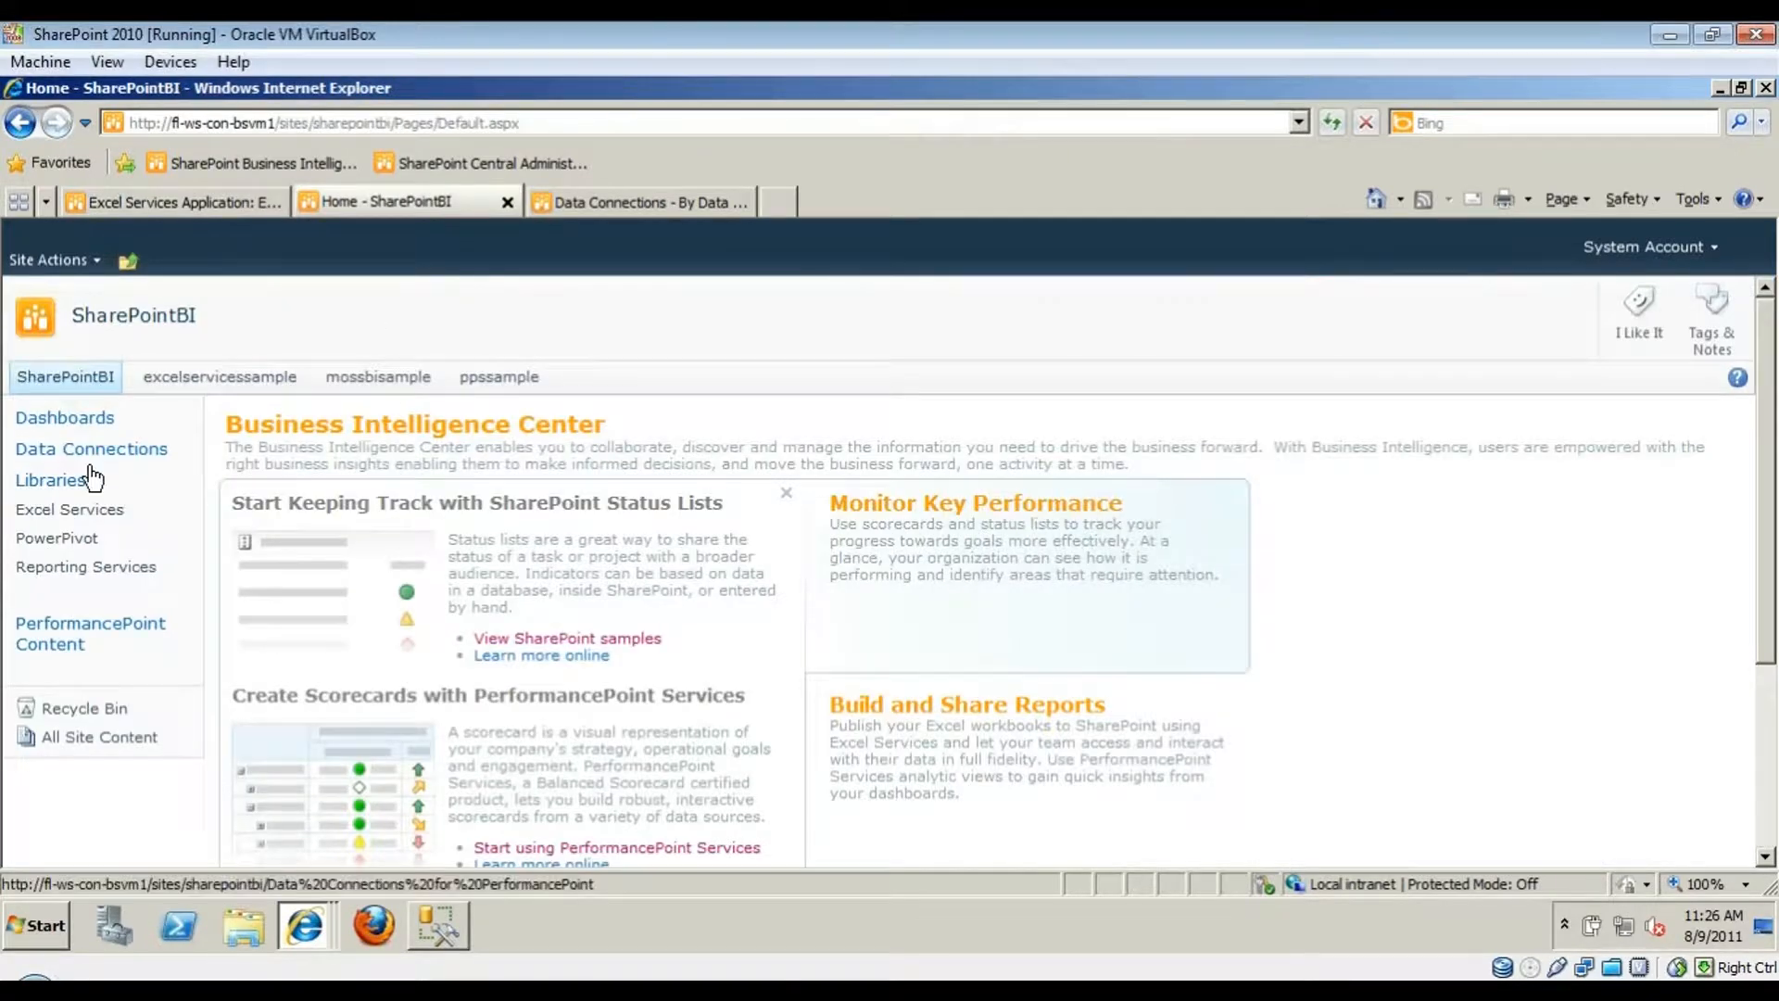
- Copy the Excel Services library's web address up to Excel%20Services and return to the Central Administration tab
left_click(94, 521)
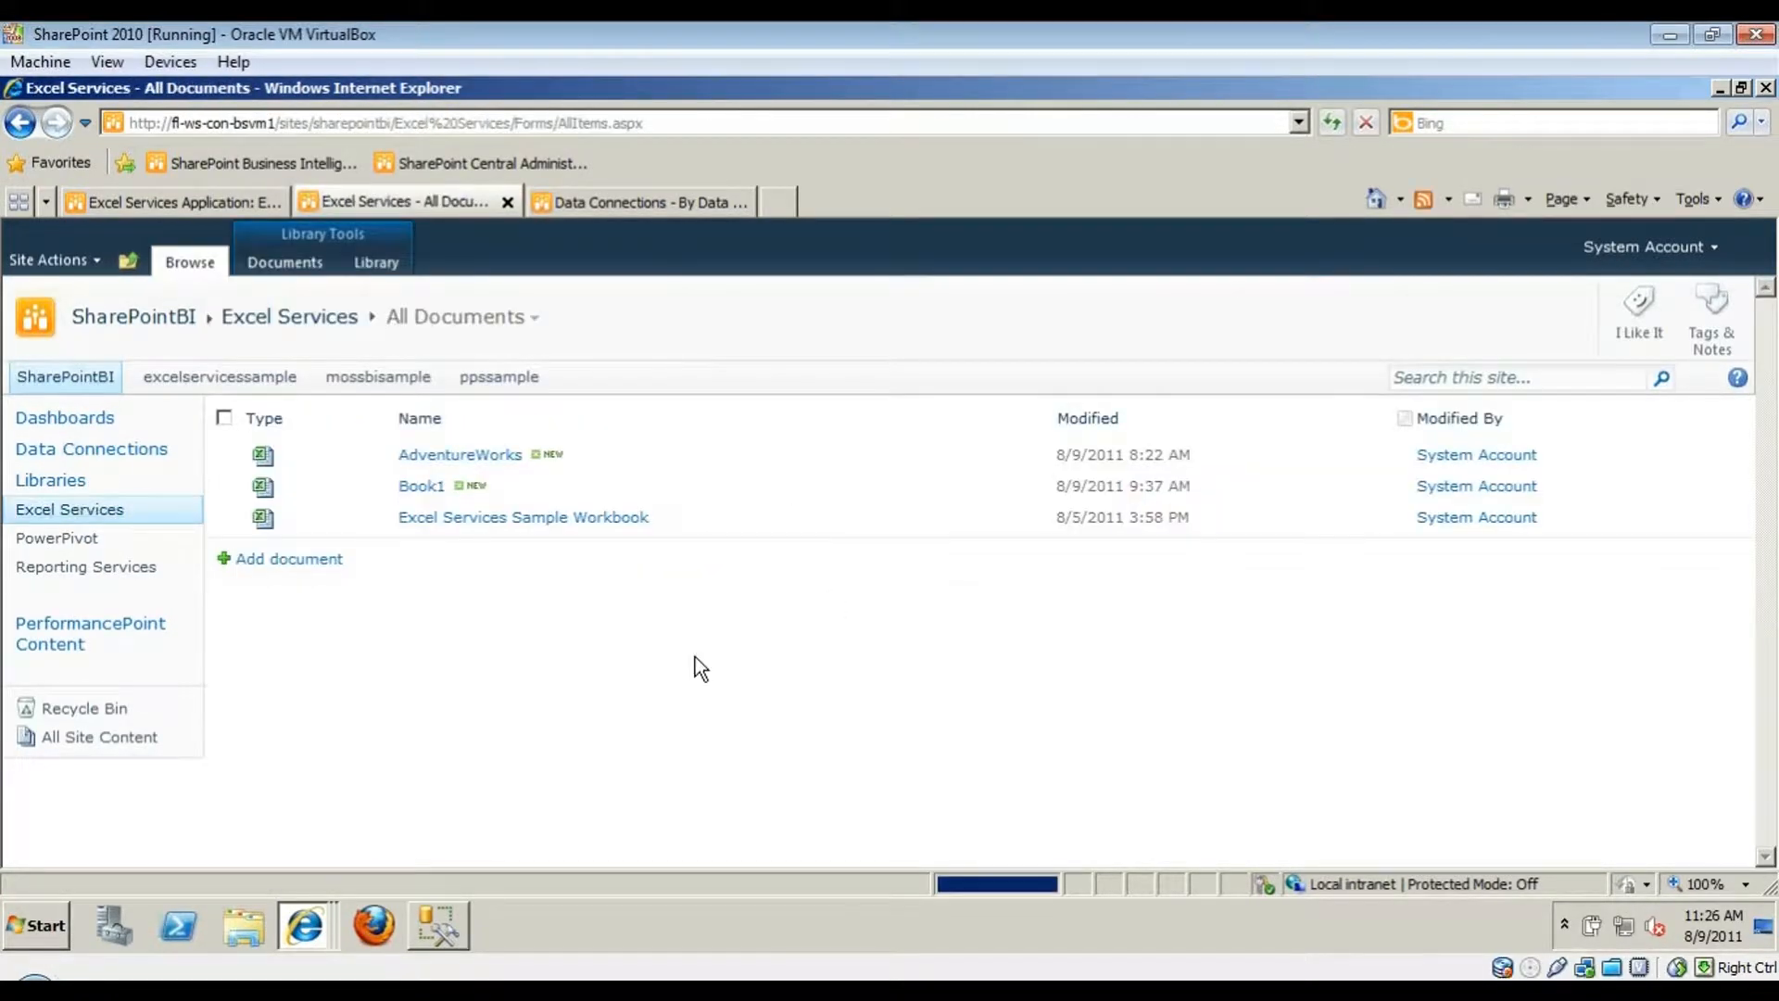
left_click(534, 125)
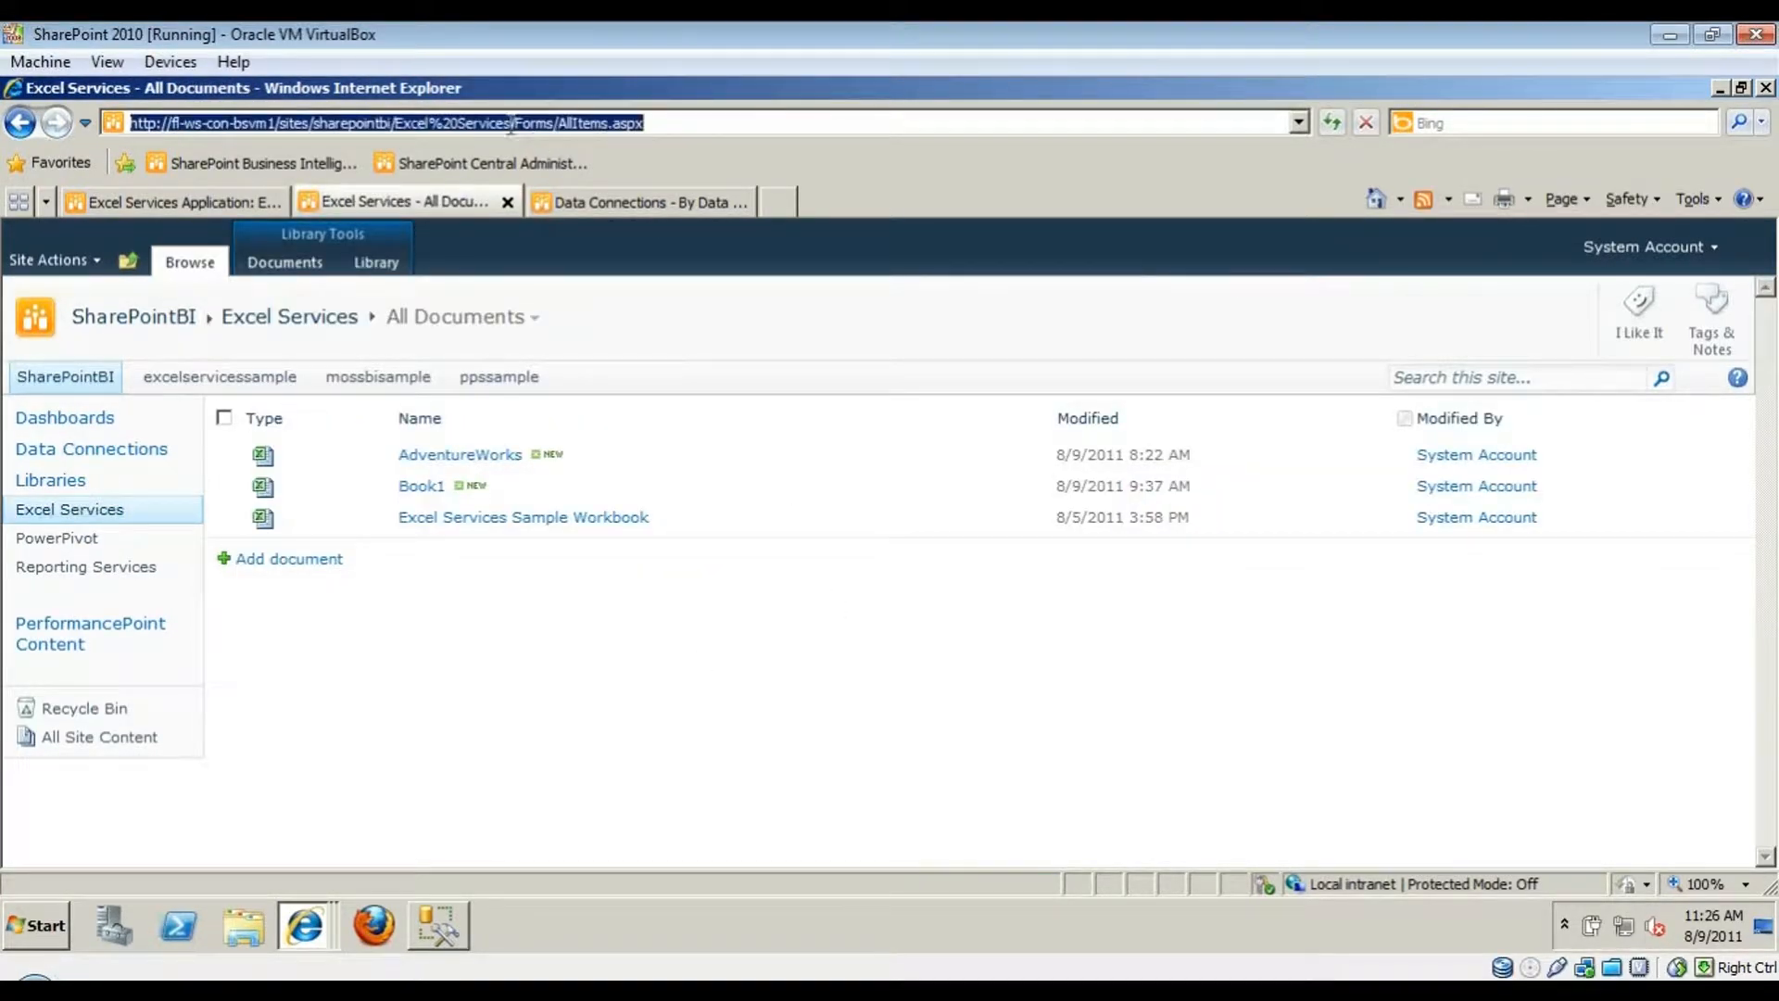
left_click_drag(511, 122, 51, 116)
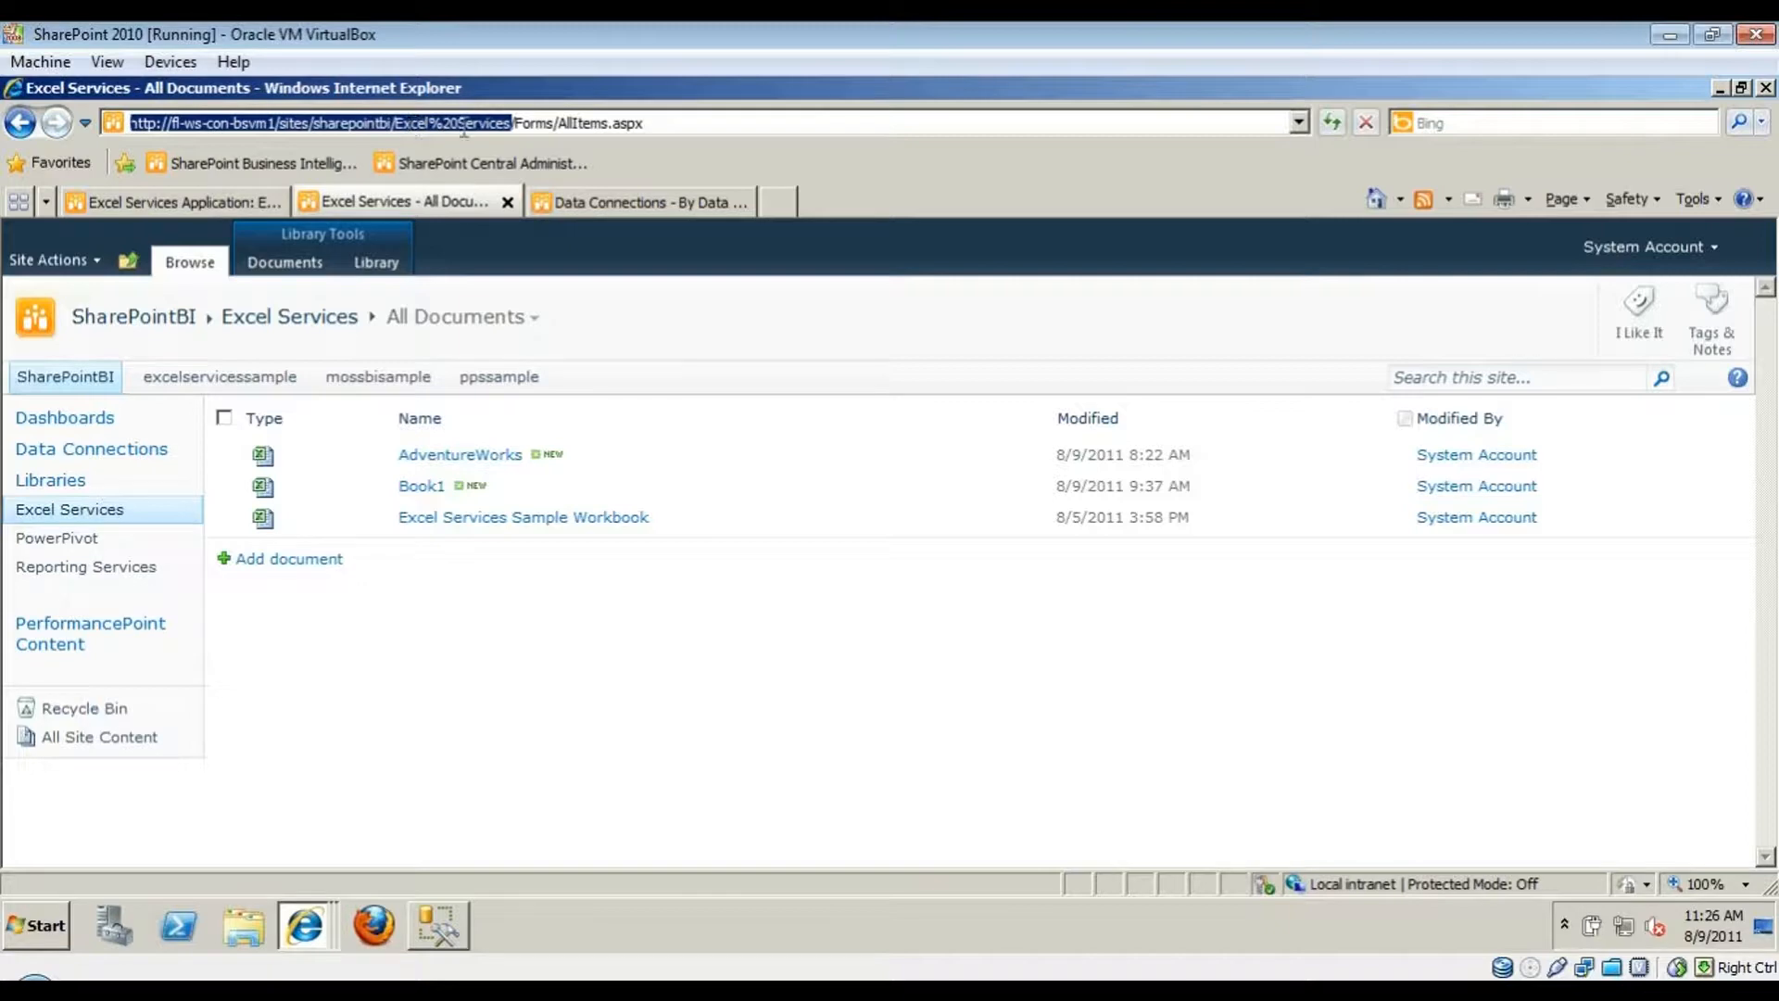
left_click(239, 203)
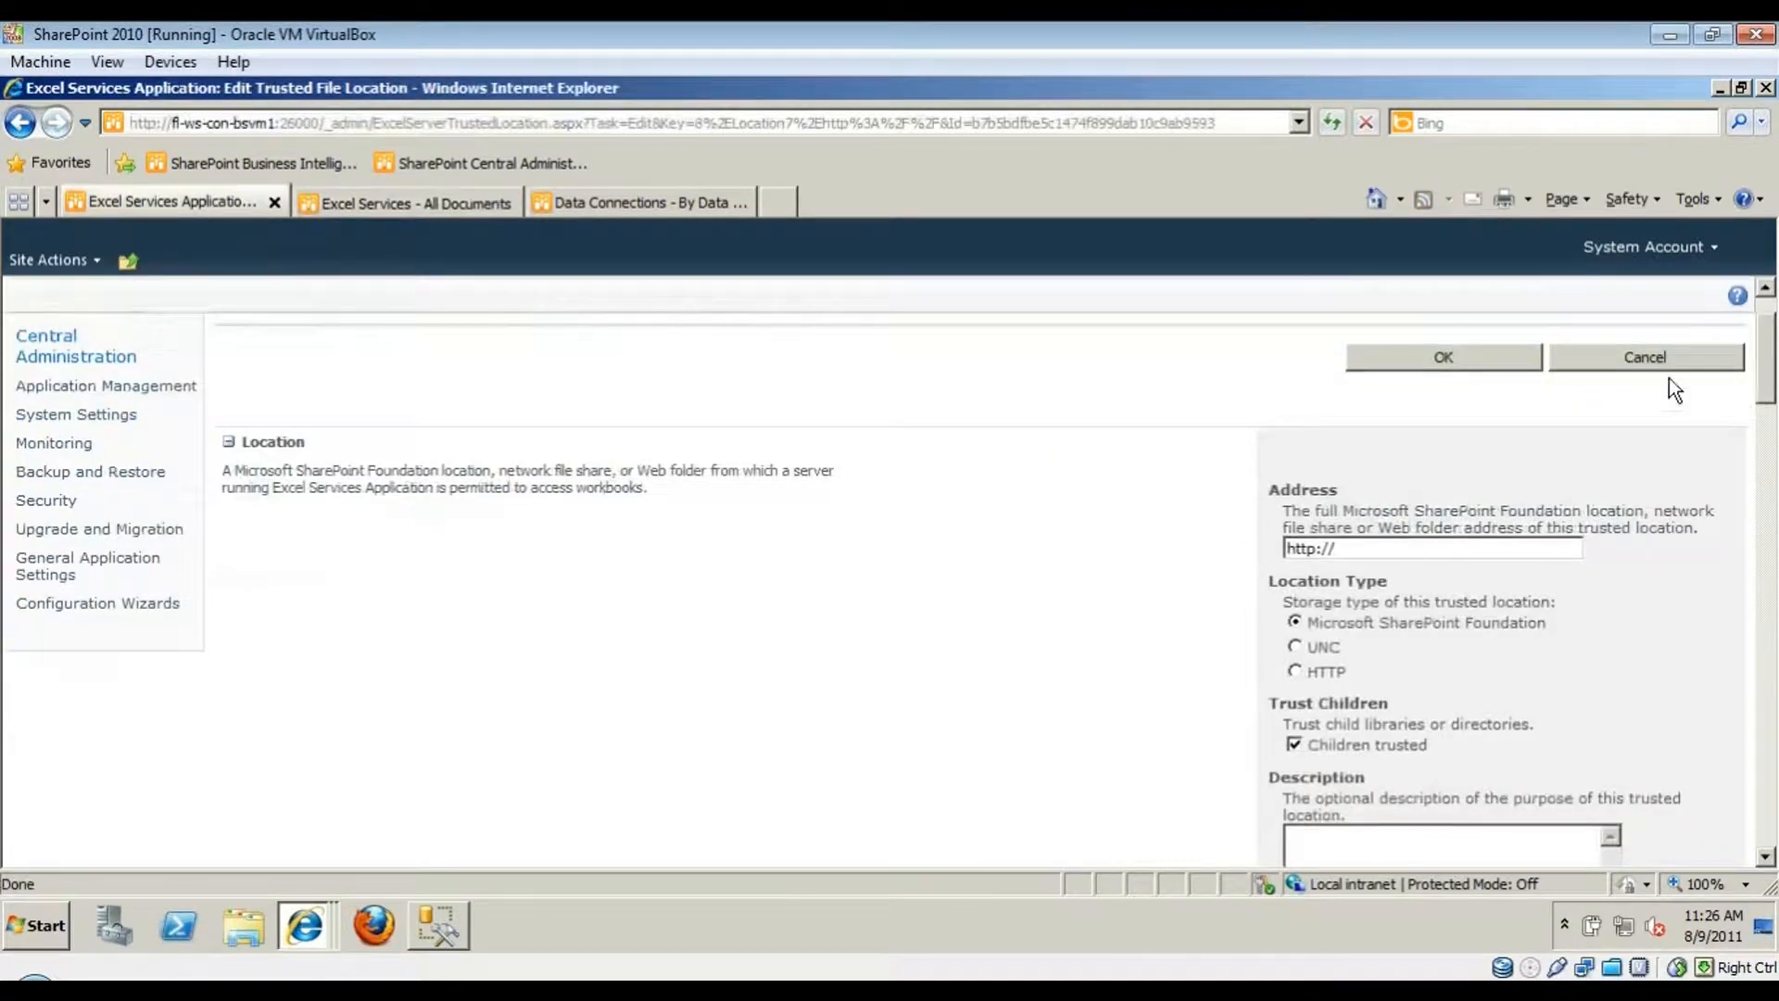
- Start a new trusted file location with the pasted Excel Services library address and HTTP location type
left_click(1654, 356)
left_click(306, 446)
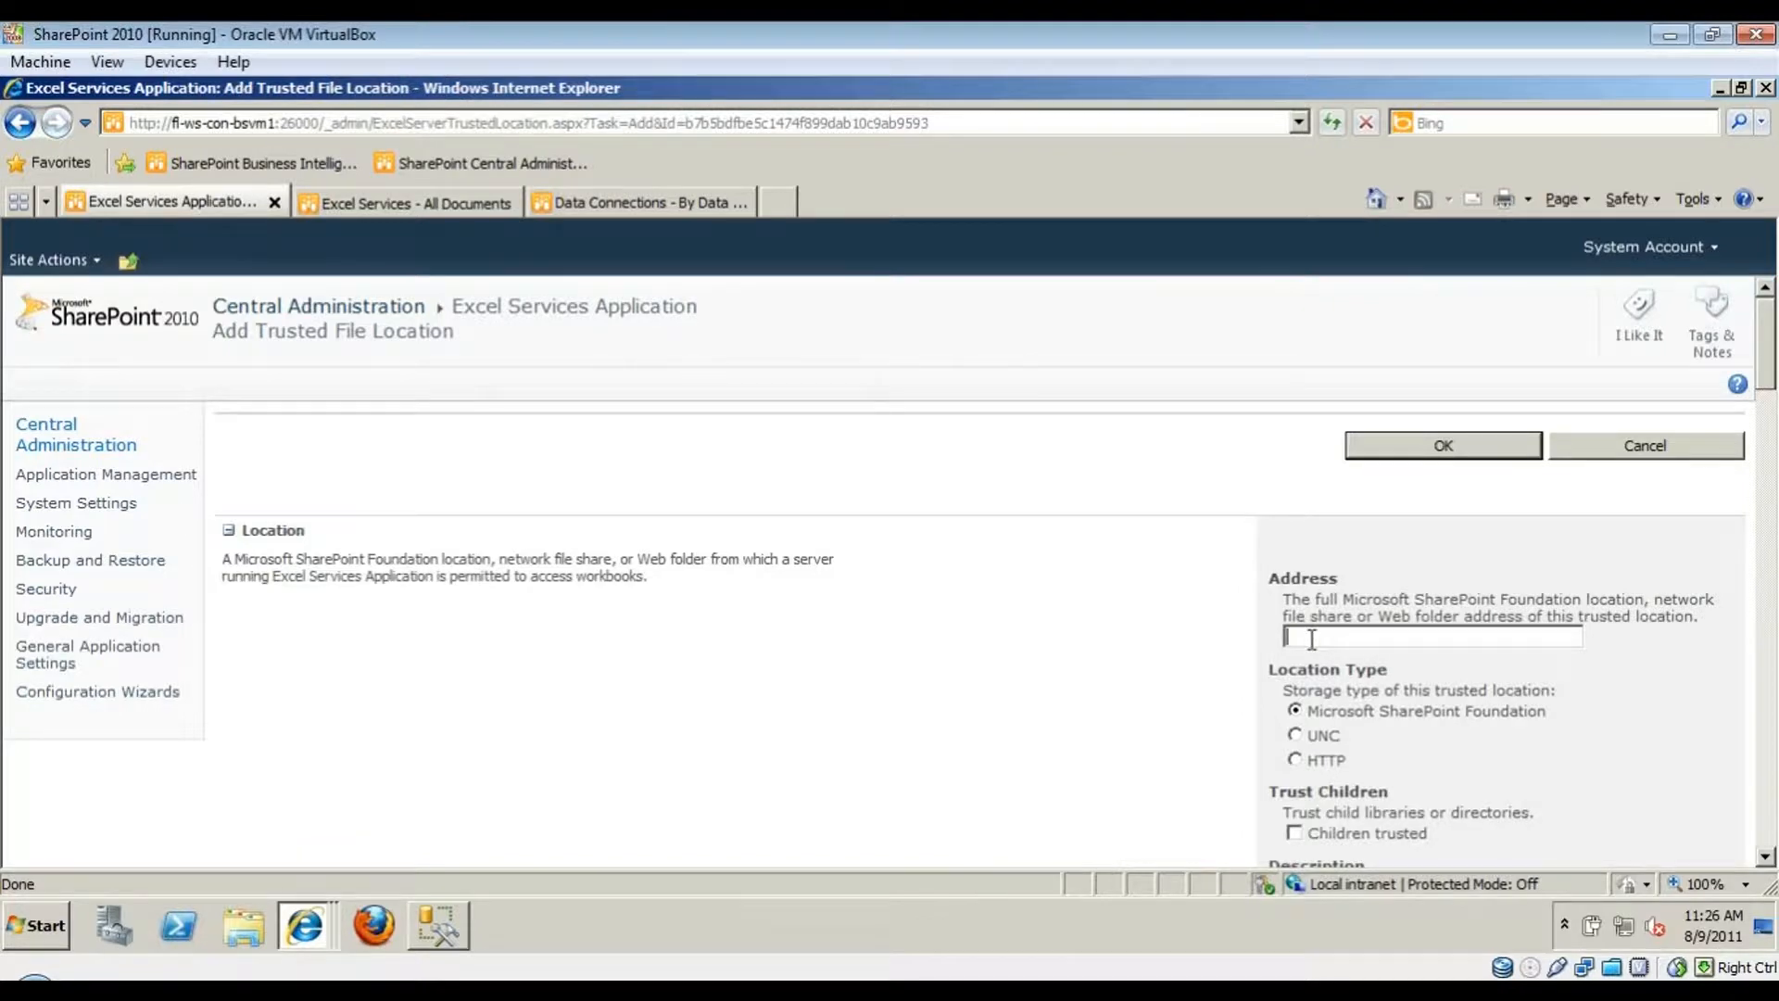
key("ctrl+v")
scroll(1109, 730, "down", 3)
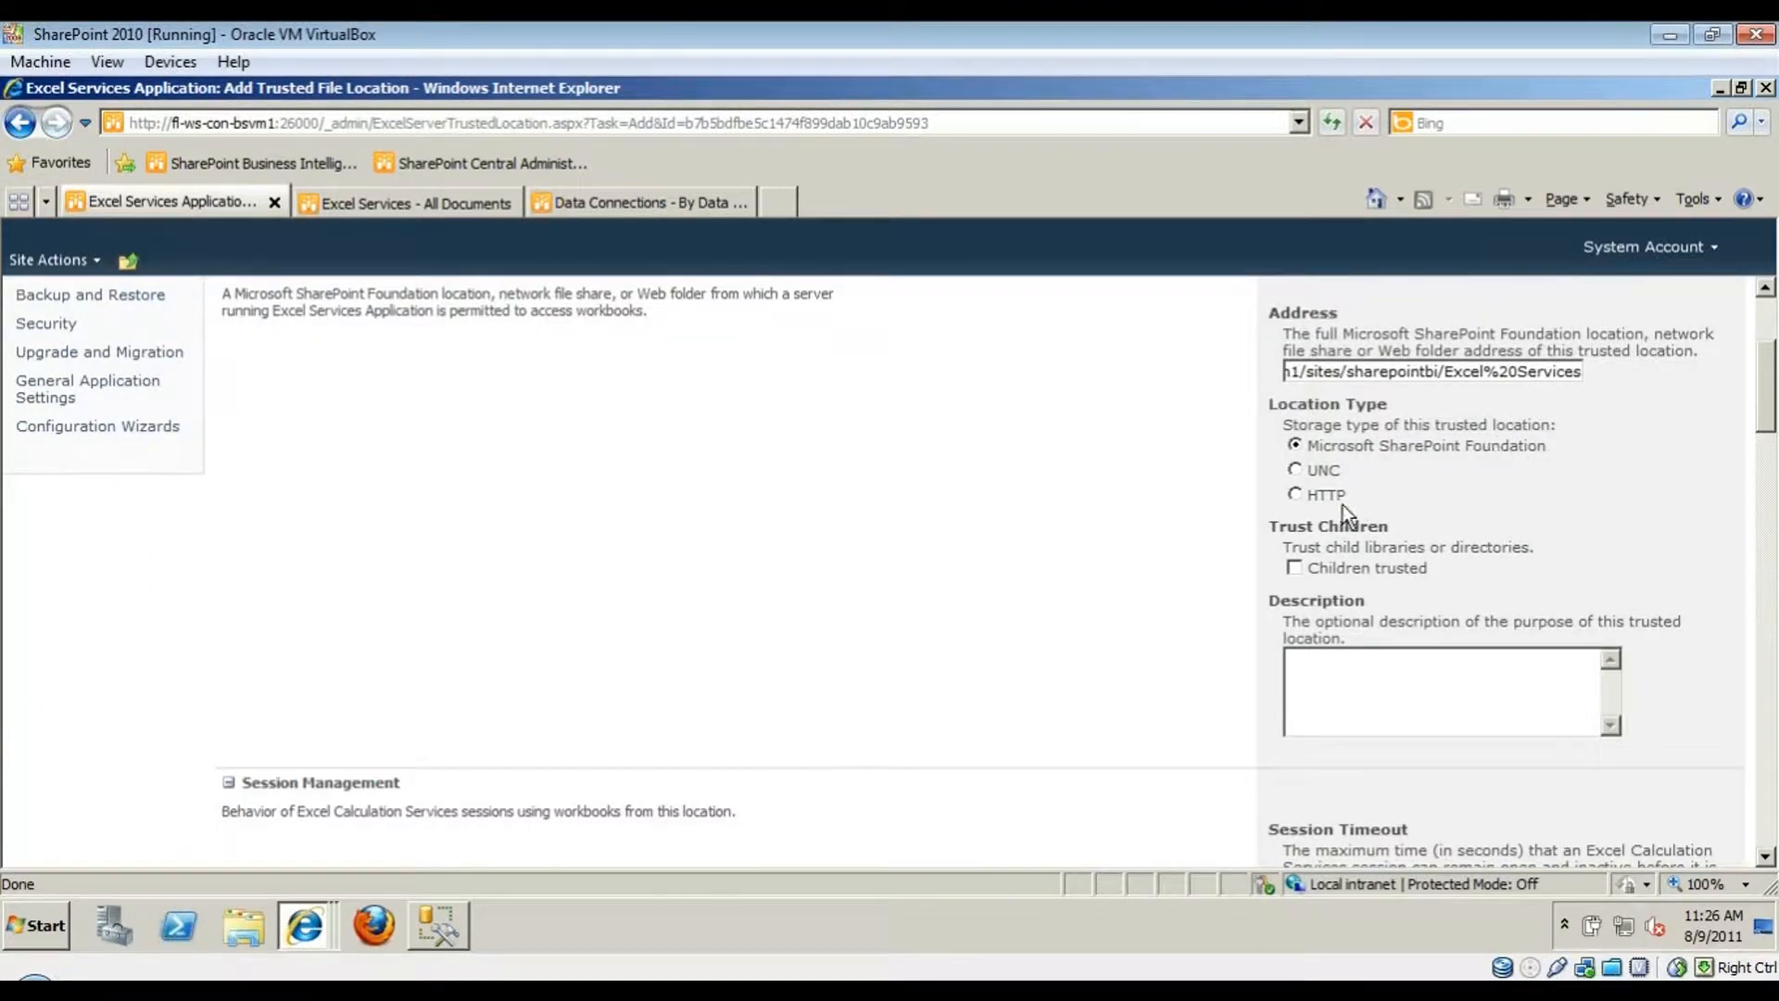
left_click(1327, 497)
left_click(1696, 553)
left_click(463, 212)
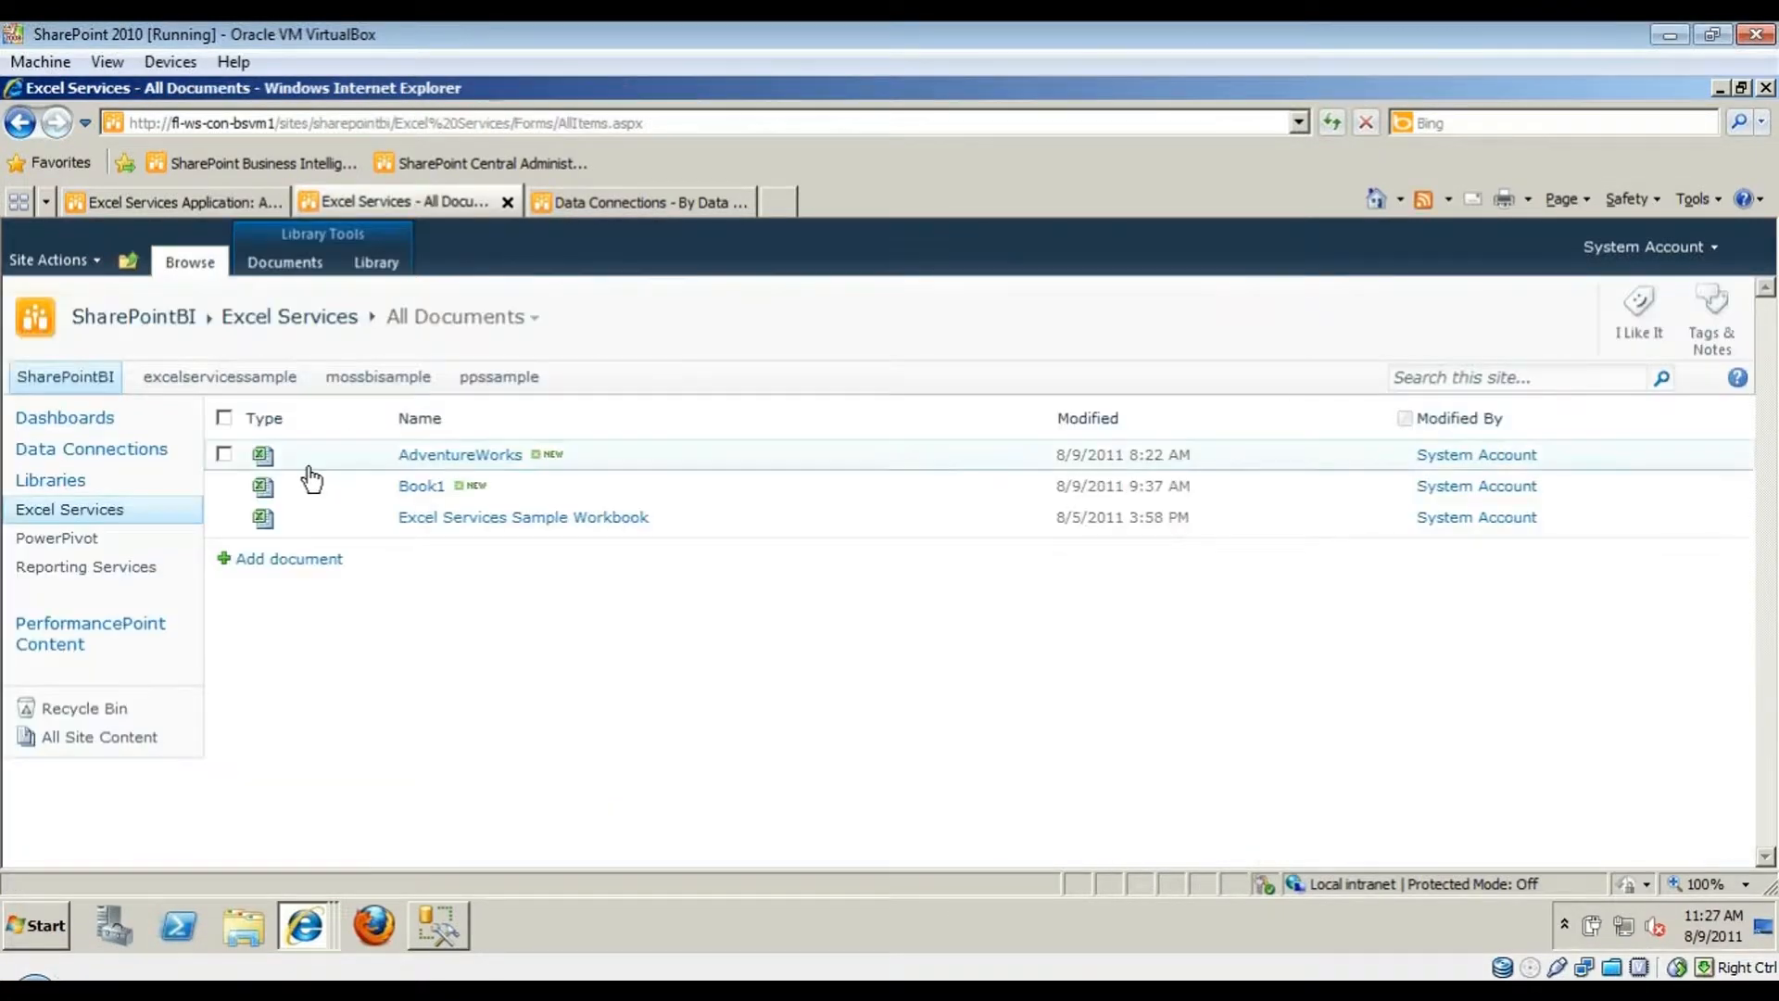
- Begin a new folder in the Excel Services library, cancel it, and return to the Add Trusted File Location form
left_click(315, 263)
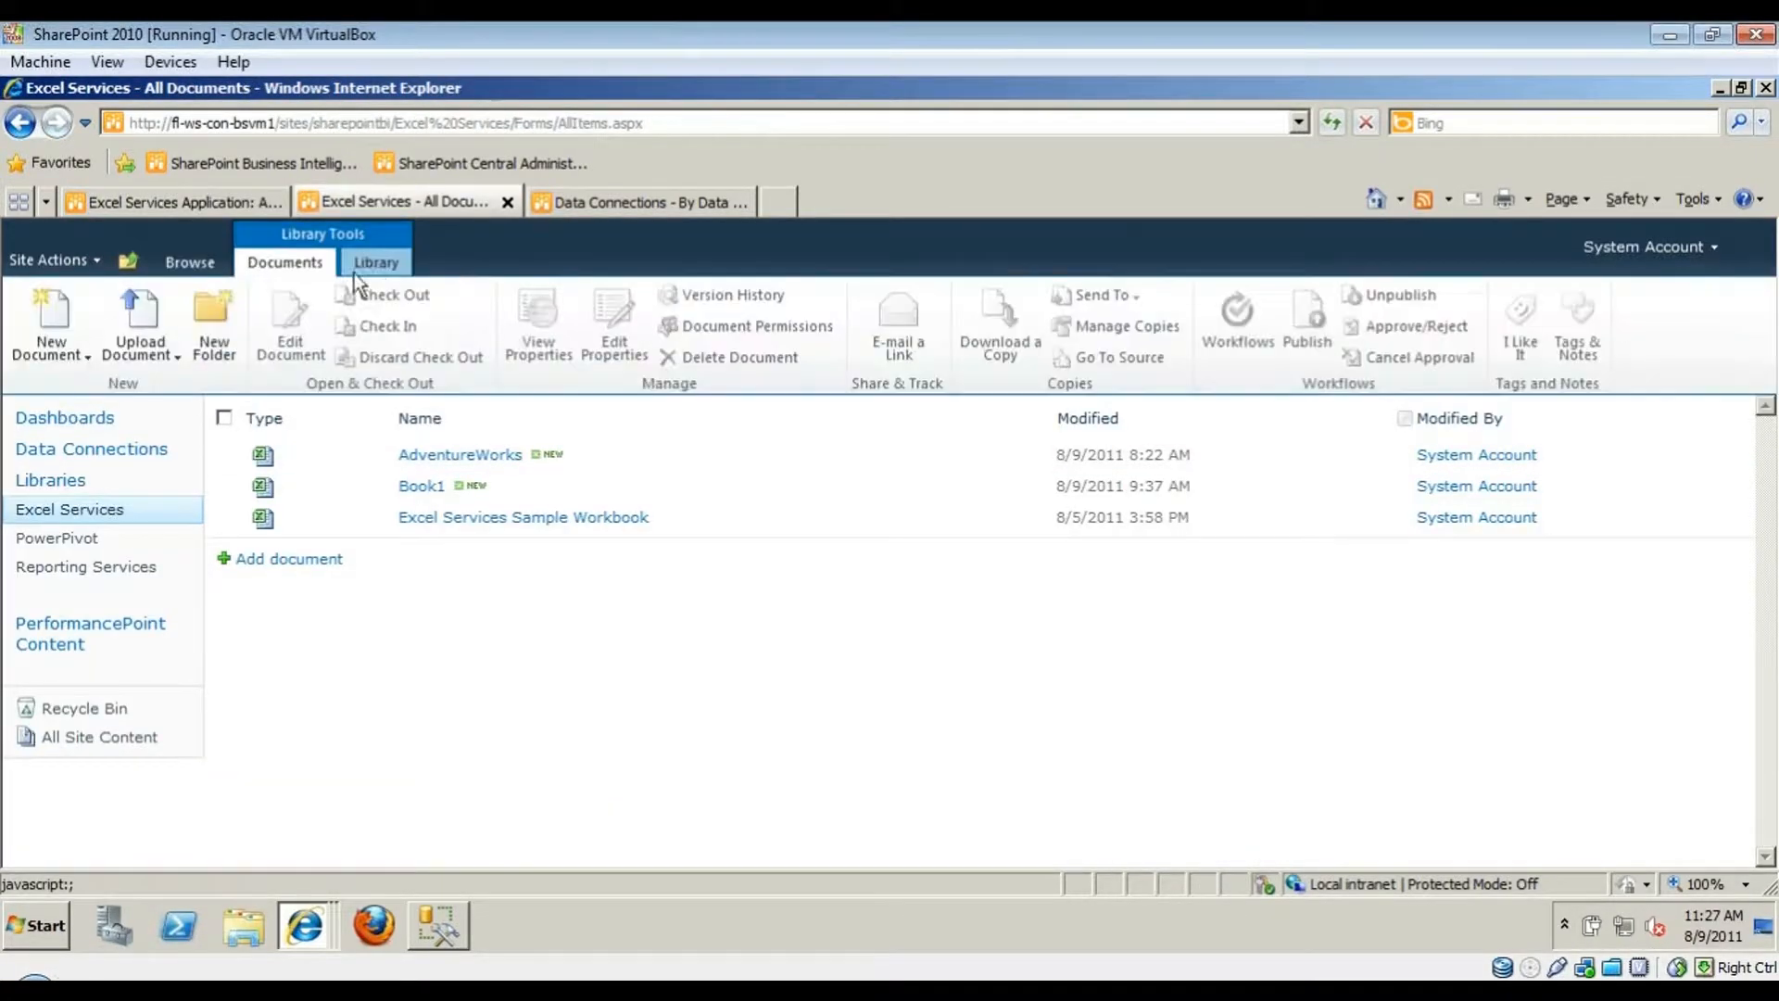
left_click(226, 330)
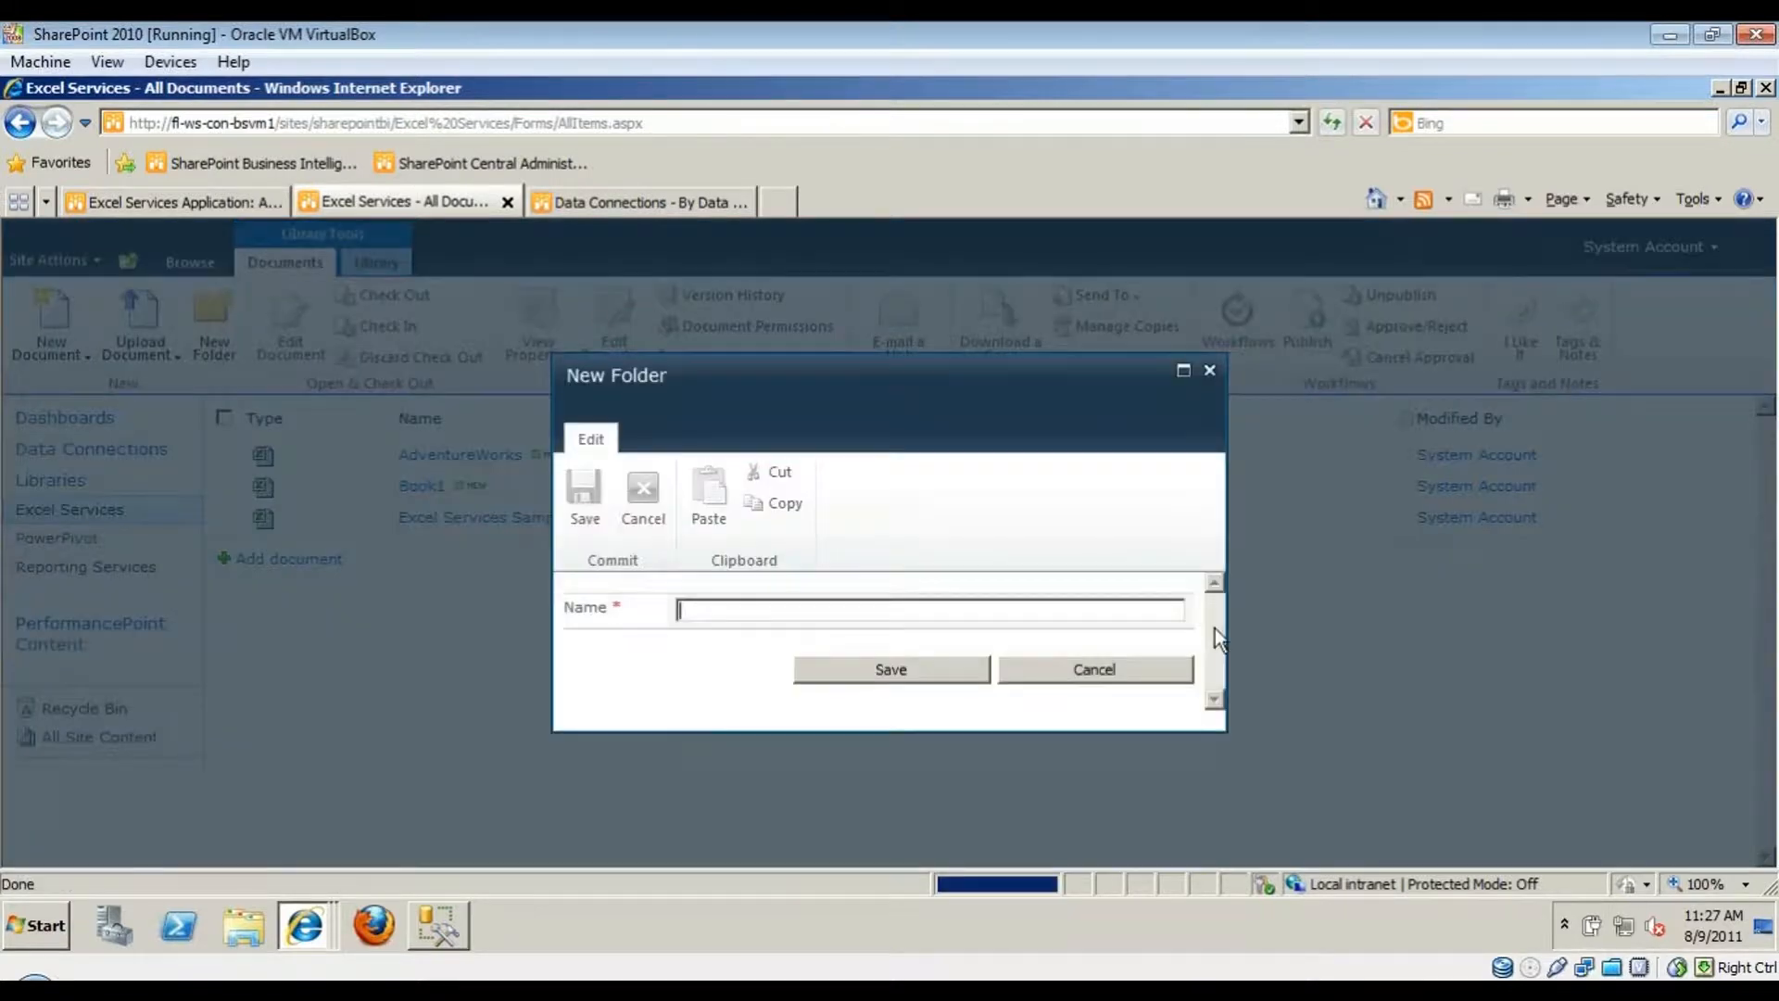
left_click(1080, 669)
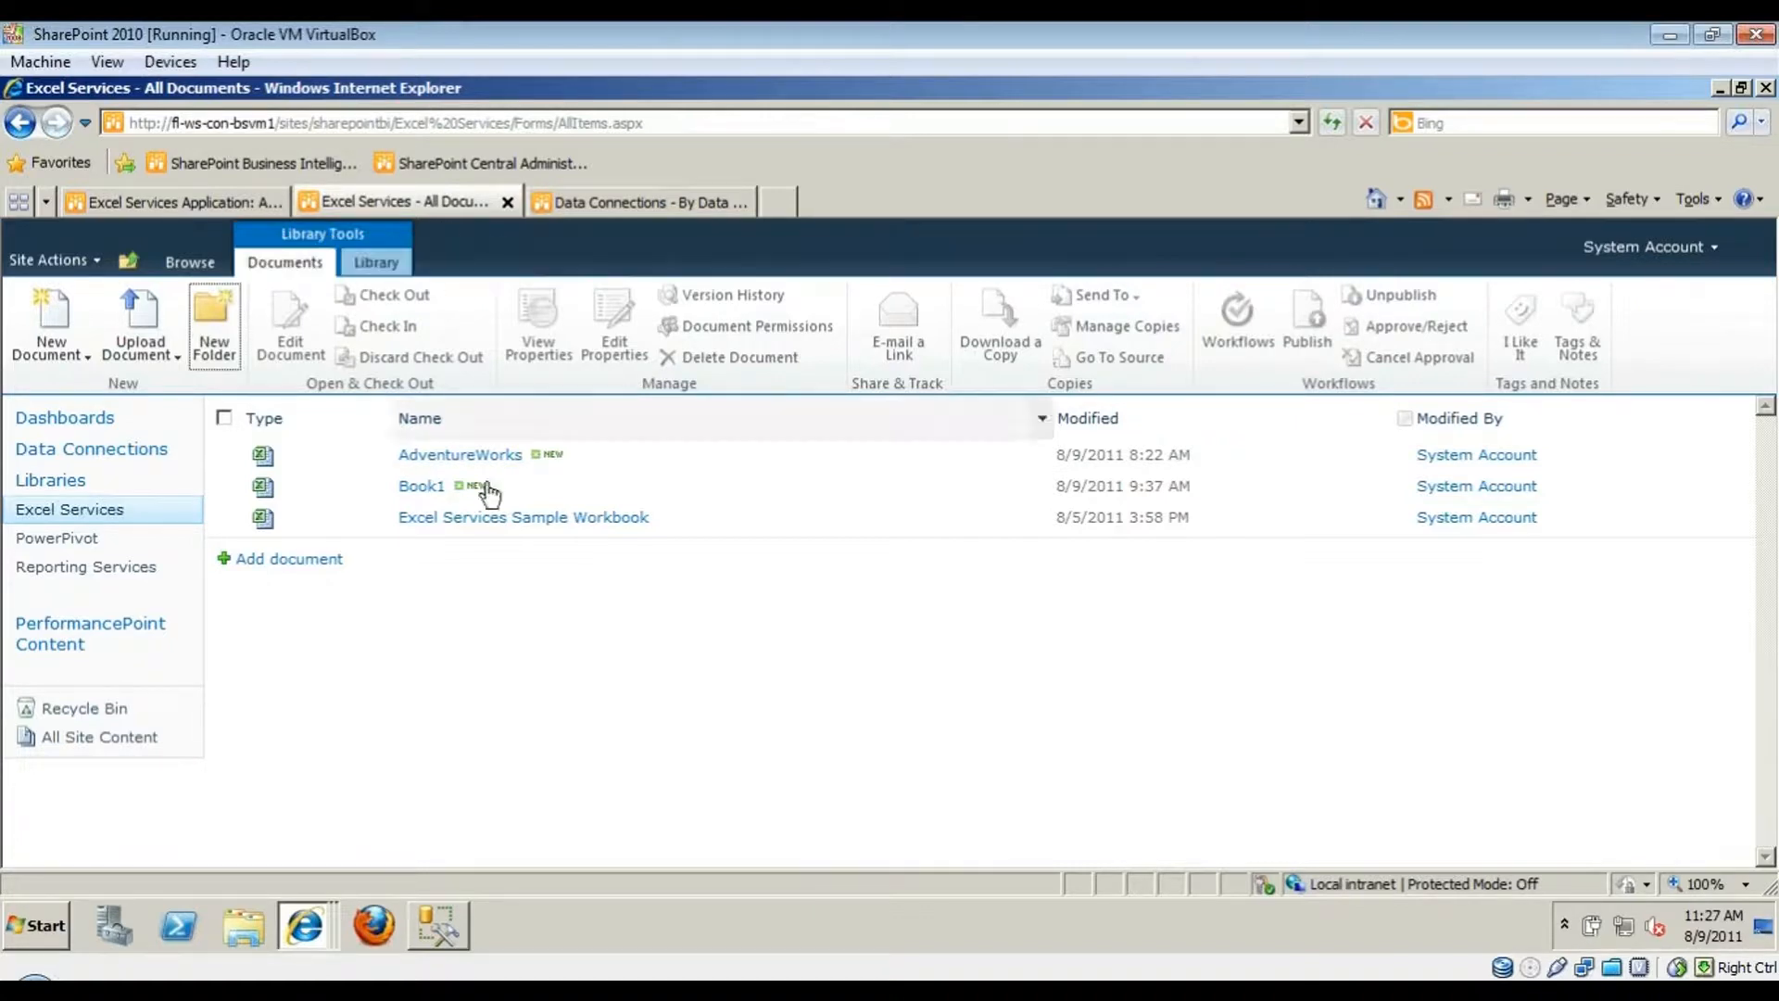
left_click(195, 198)
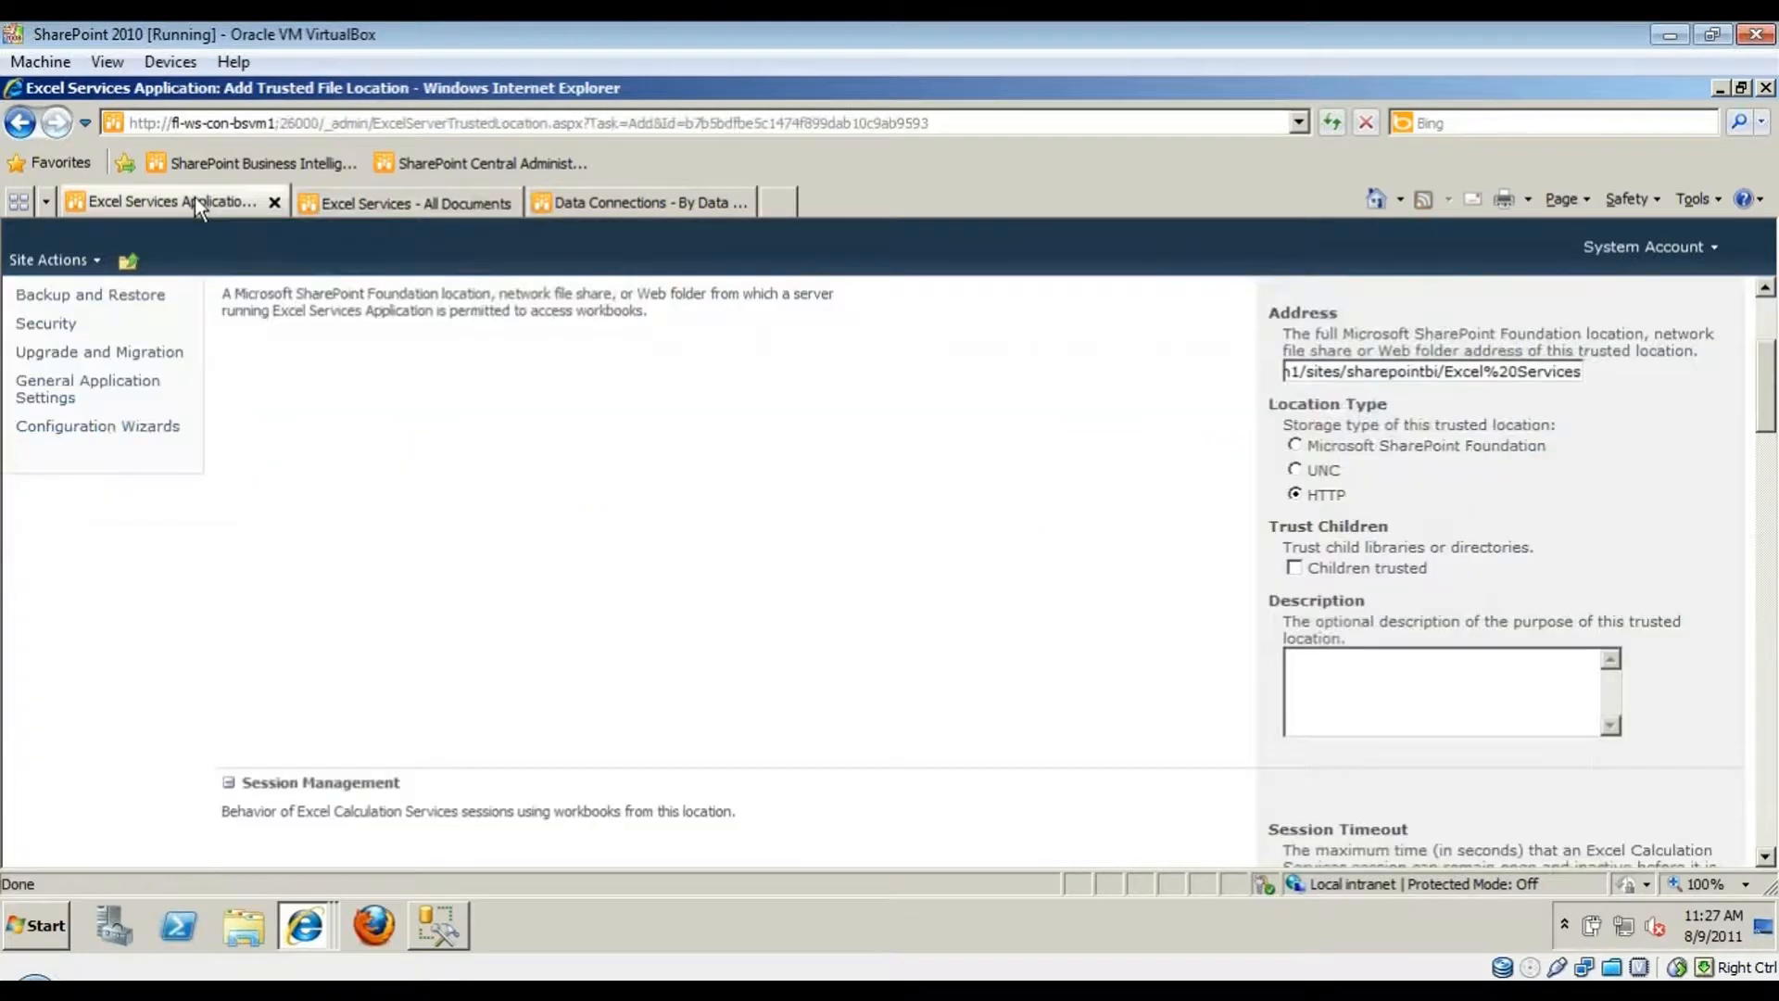
- Check 'Children trusted' so the location's child libraries and directories are trusted too
left_click(1373, 569)
left_click(1221, 627)
scroll(1232, 619, "down", 3)
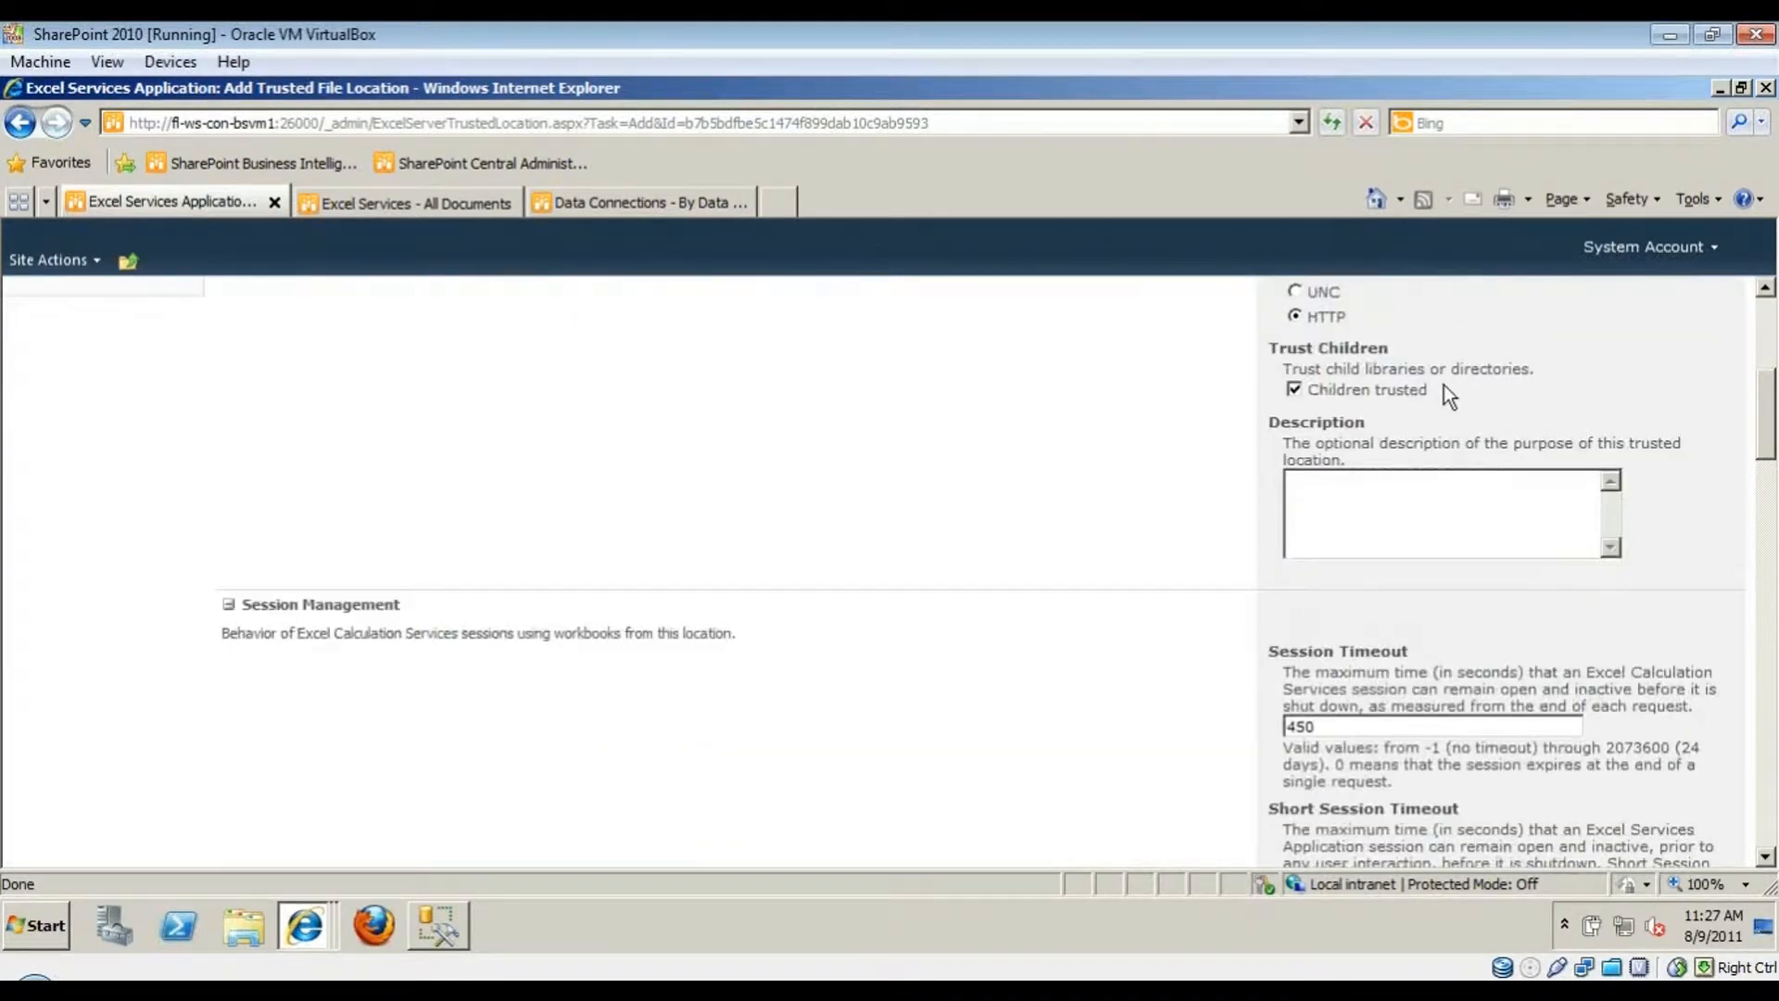
scroll(1188, 525, "down", 4)
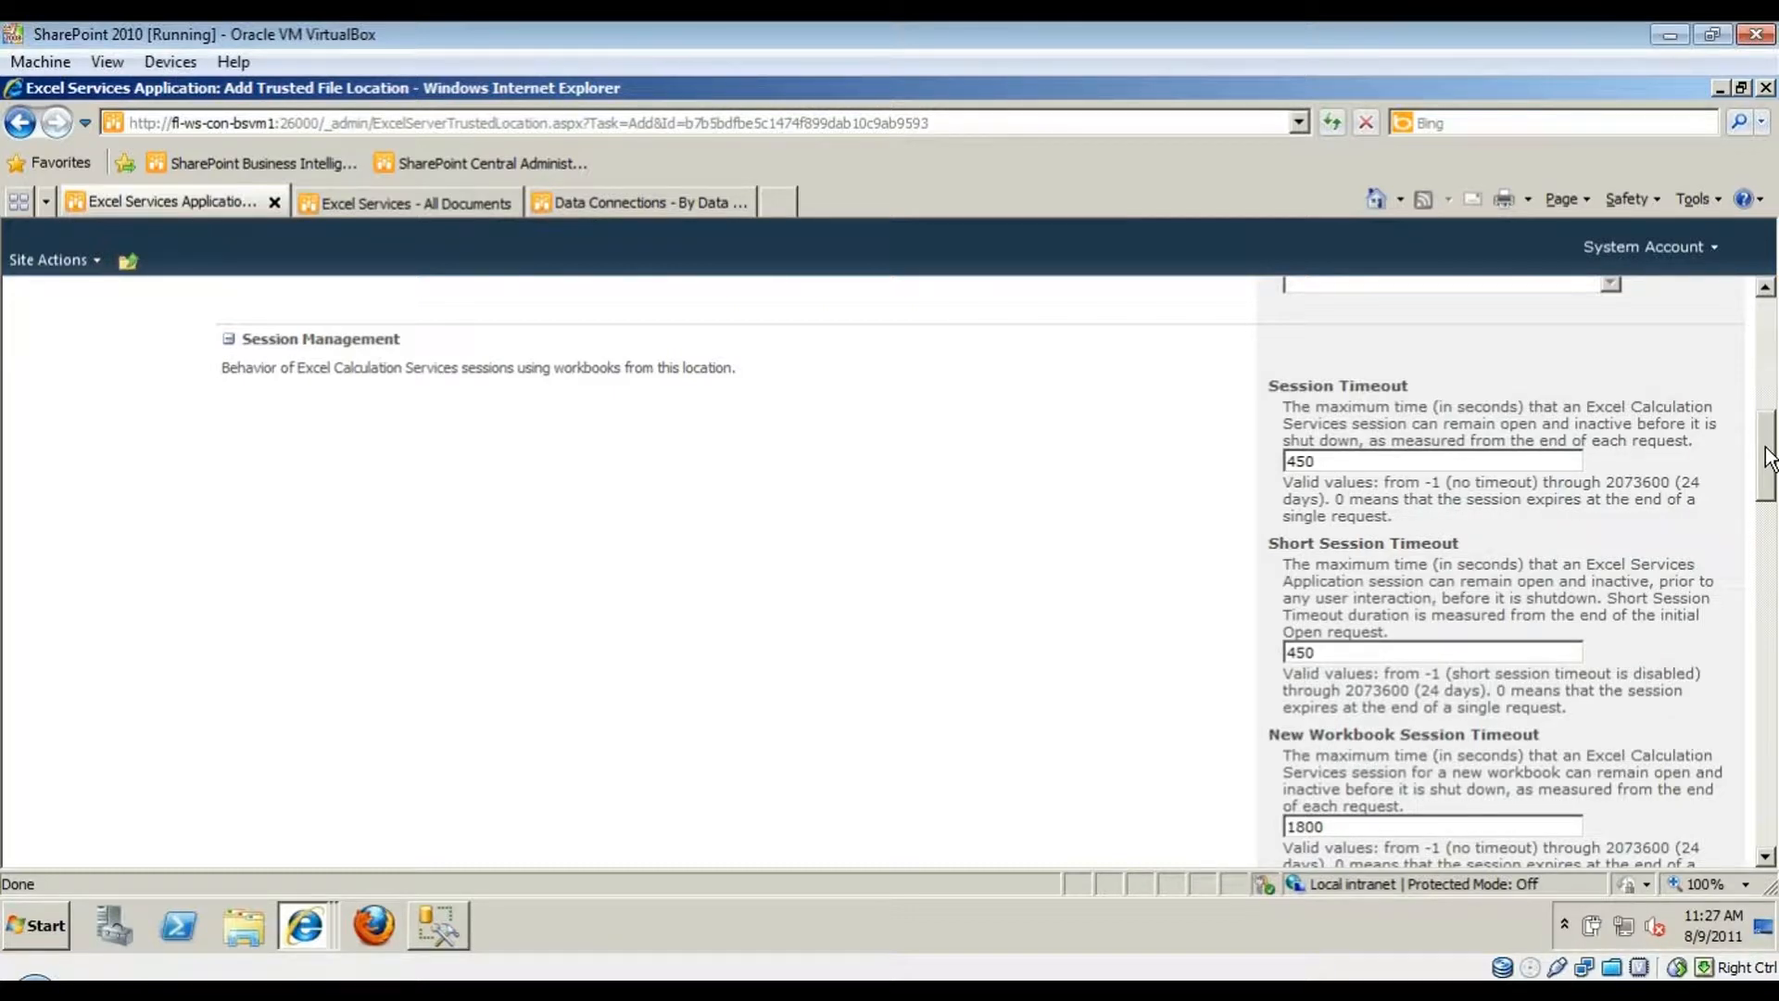
left_click_drag(1765, 456, 1736, 543)
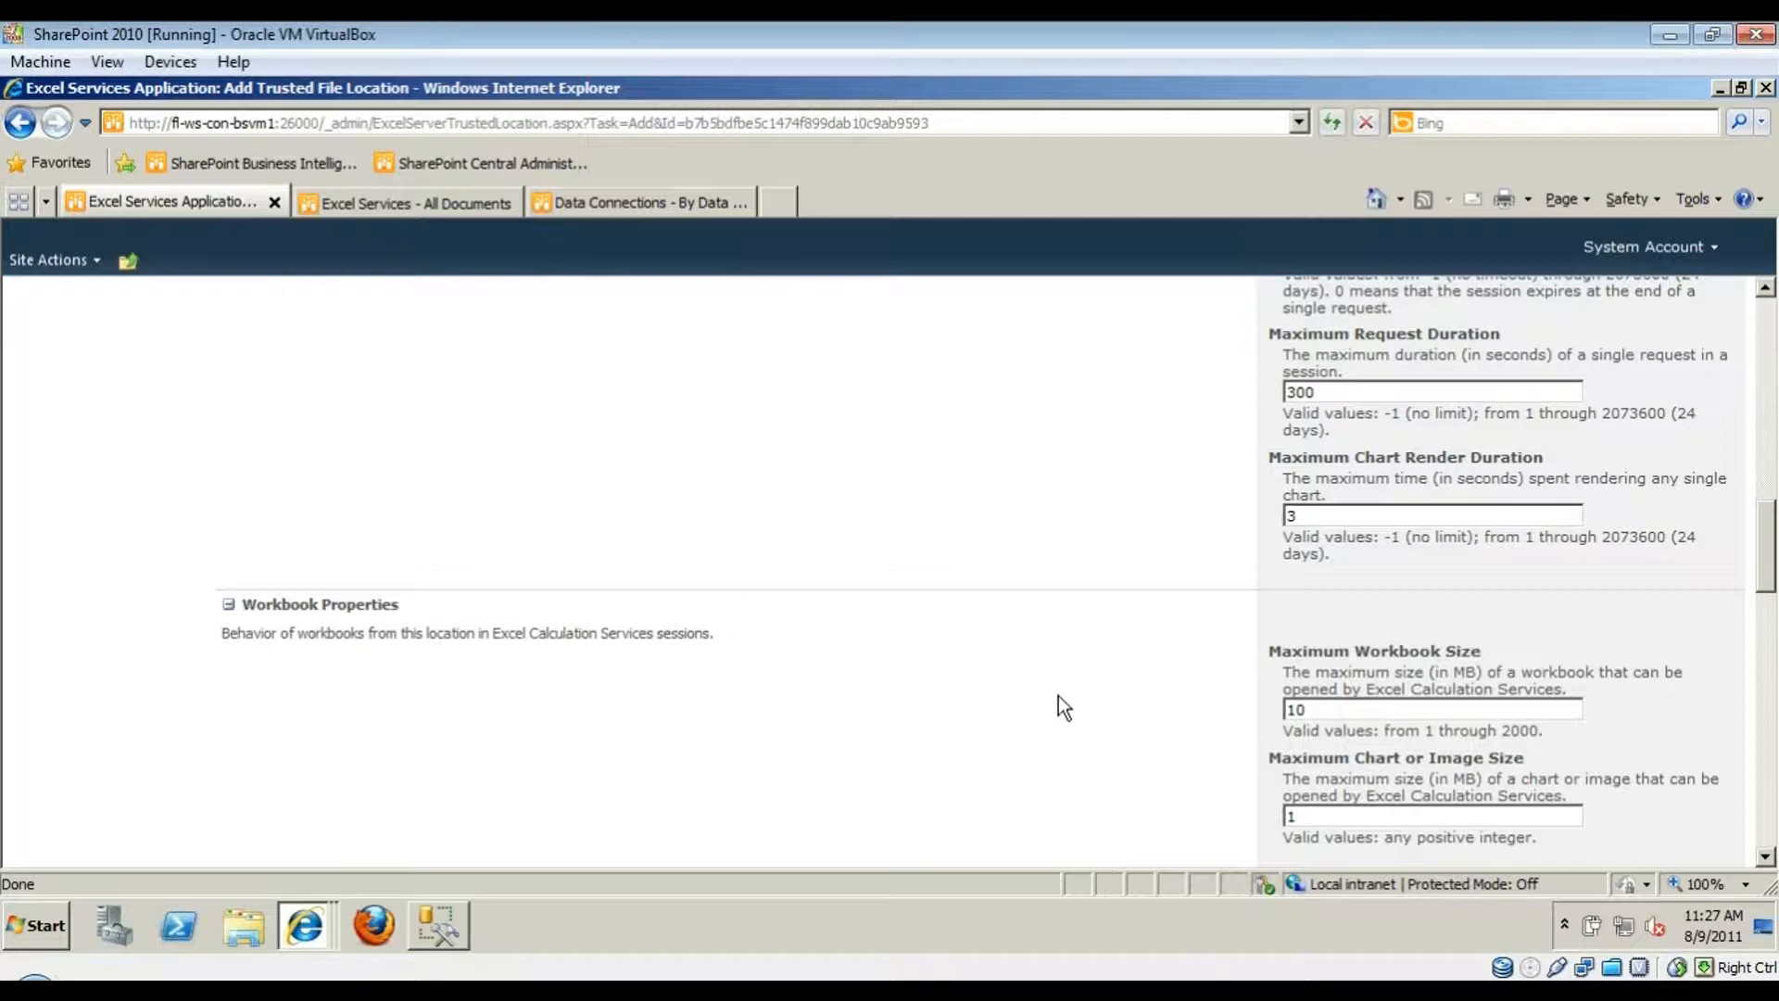
- Review the maximum workbook size and chart or image size limits further down the form
scroll(1058, 696, "down", 2)
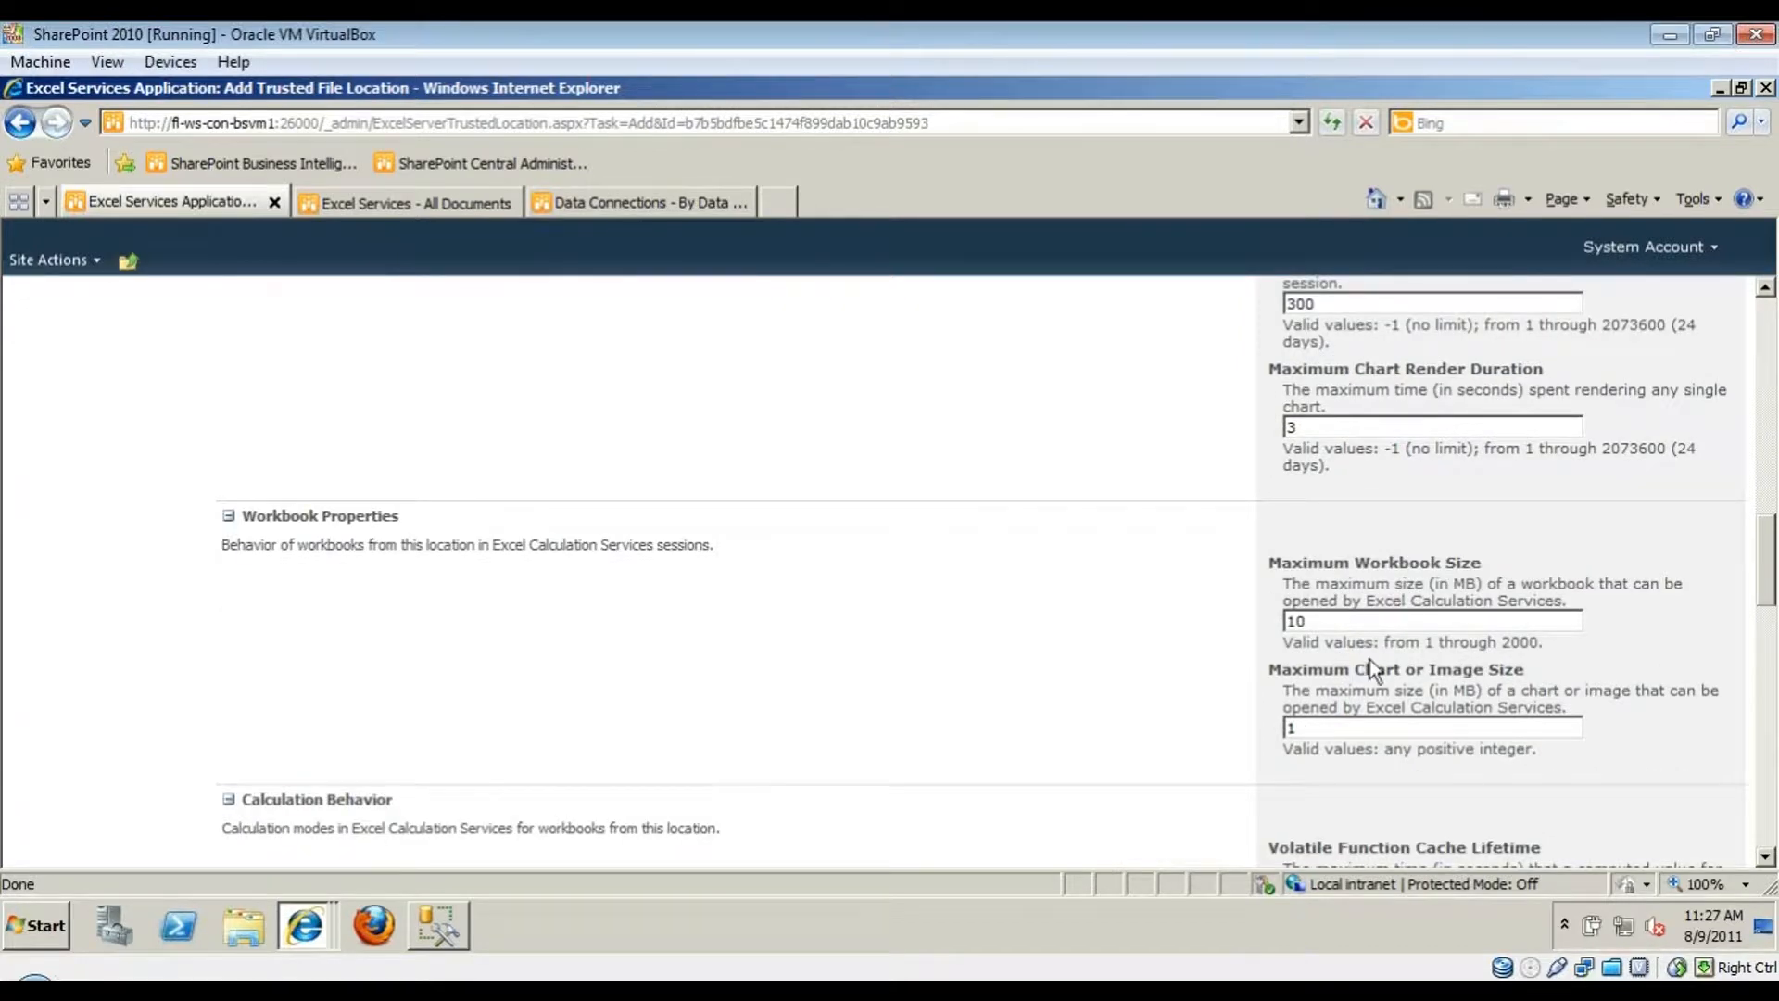
left_click_drag(1340, 621, 1159, 654)
left_click(1408, 671)
left_click_drag(1268, 669, 1424, 676)
left_click(1298, 725)
scroll(1164, 731, "down", 3)
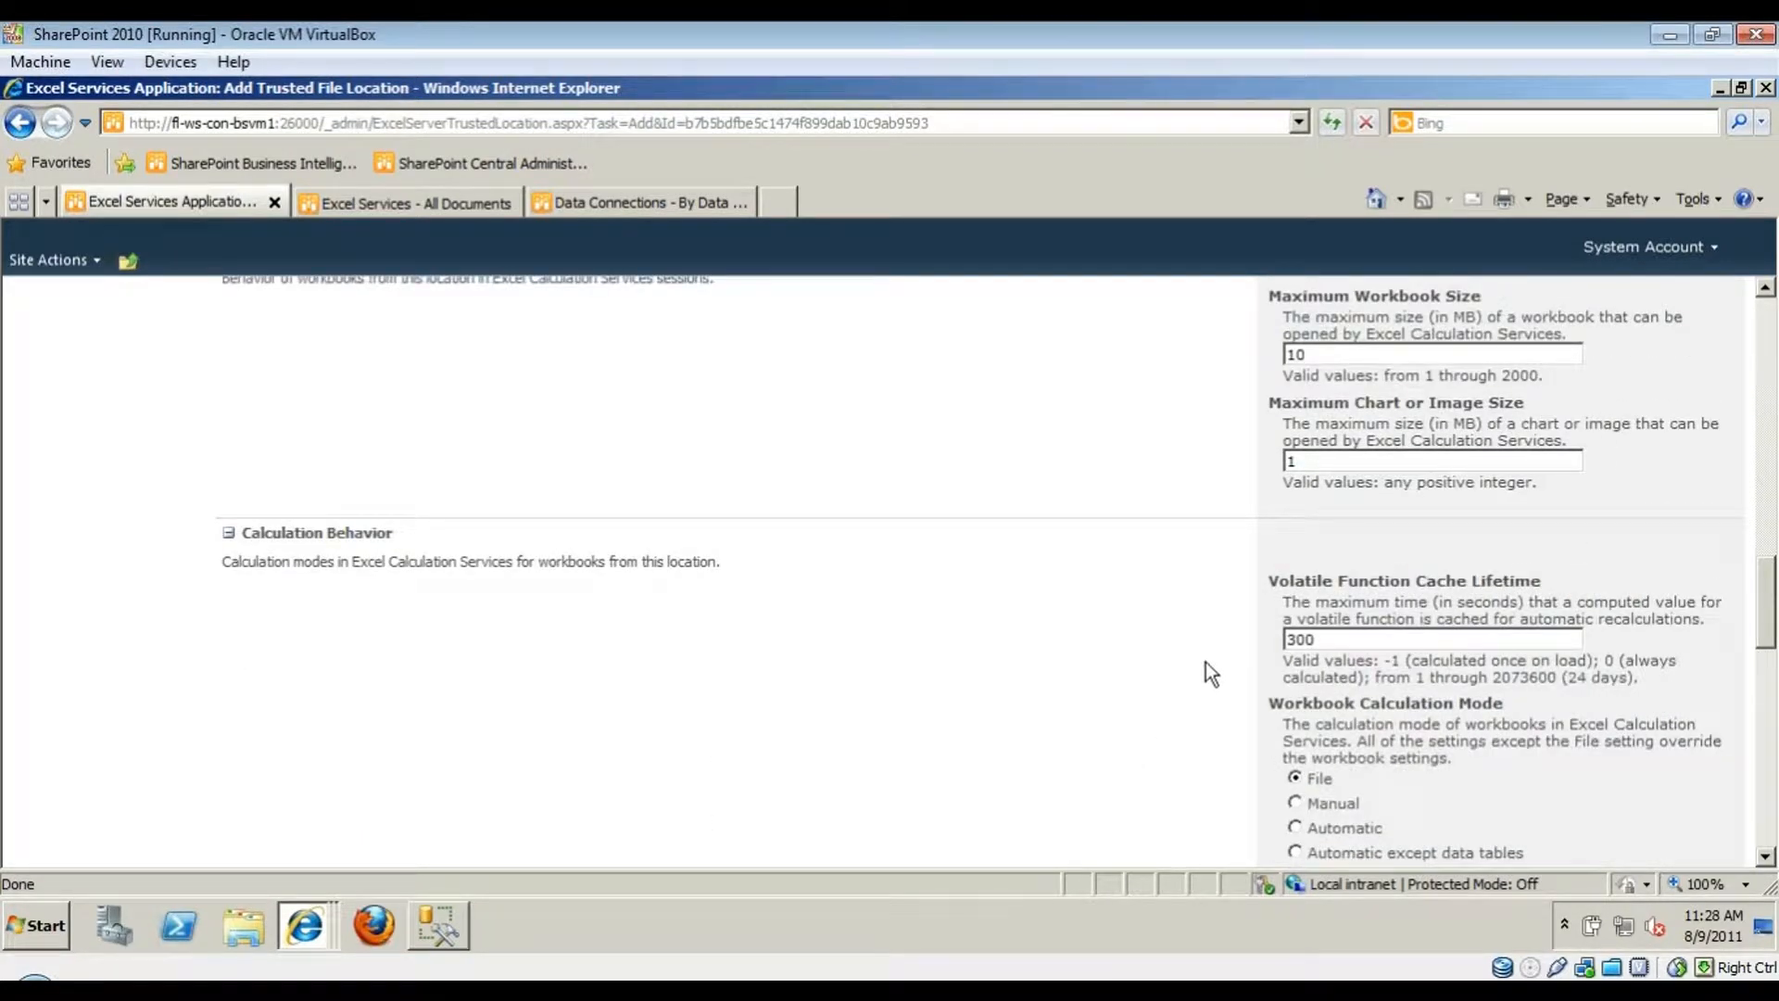
scroll(1205, 661, "down", 2)
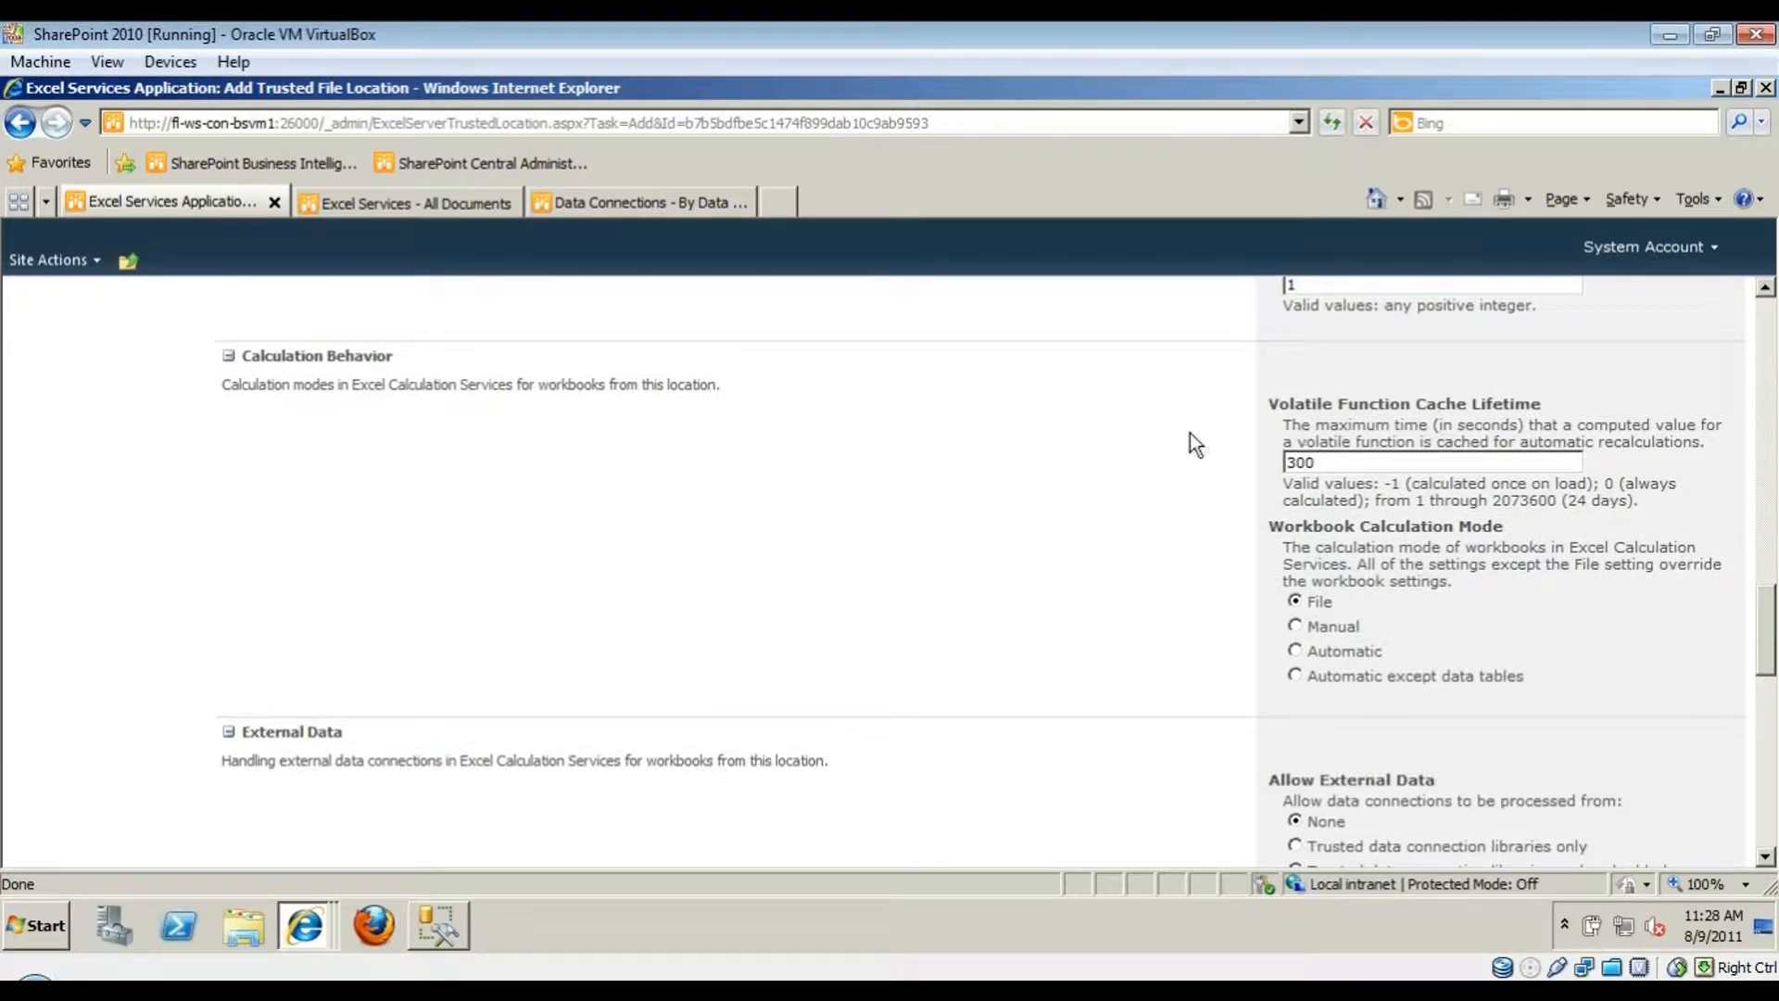
scroll(1160, 539, "down", 3)
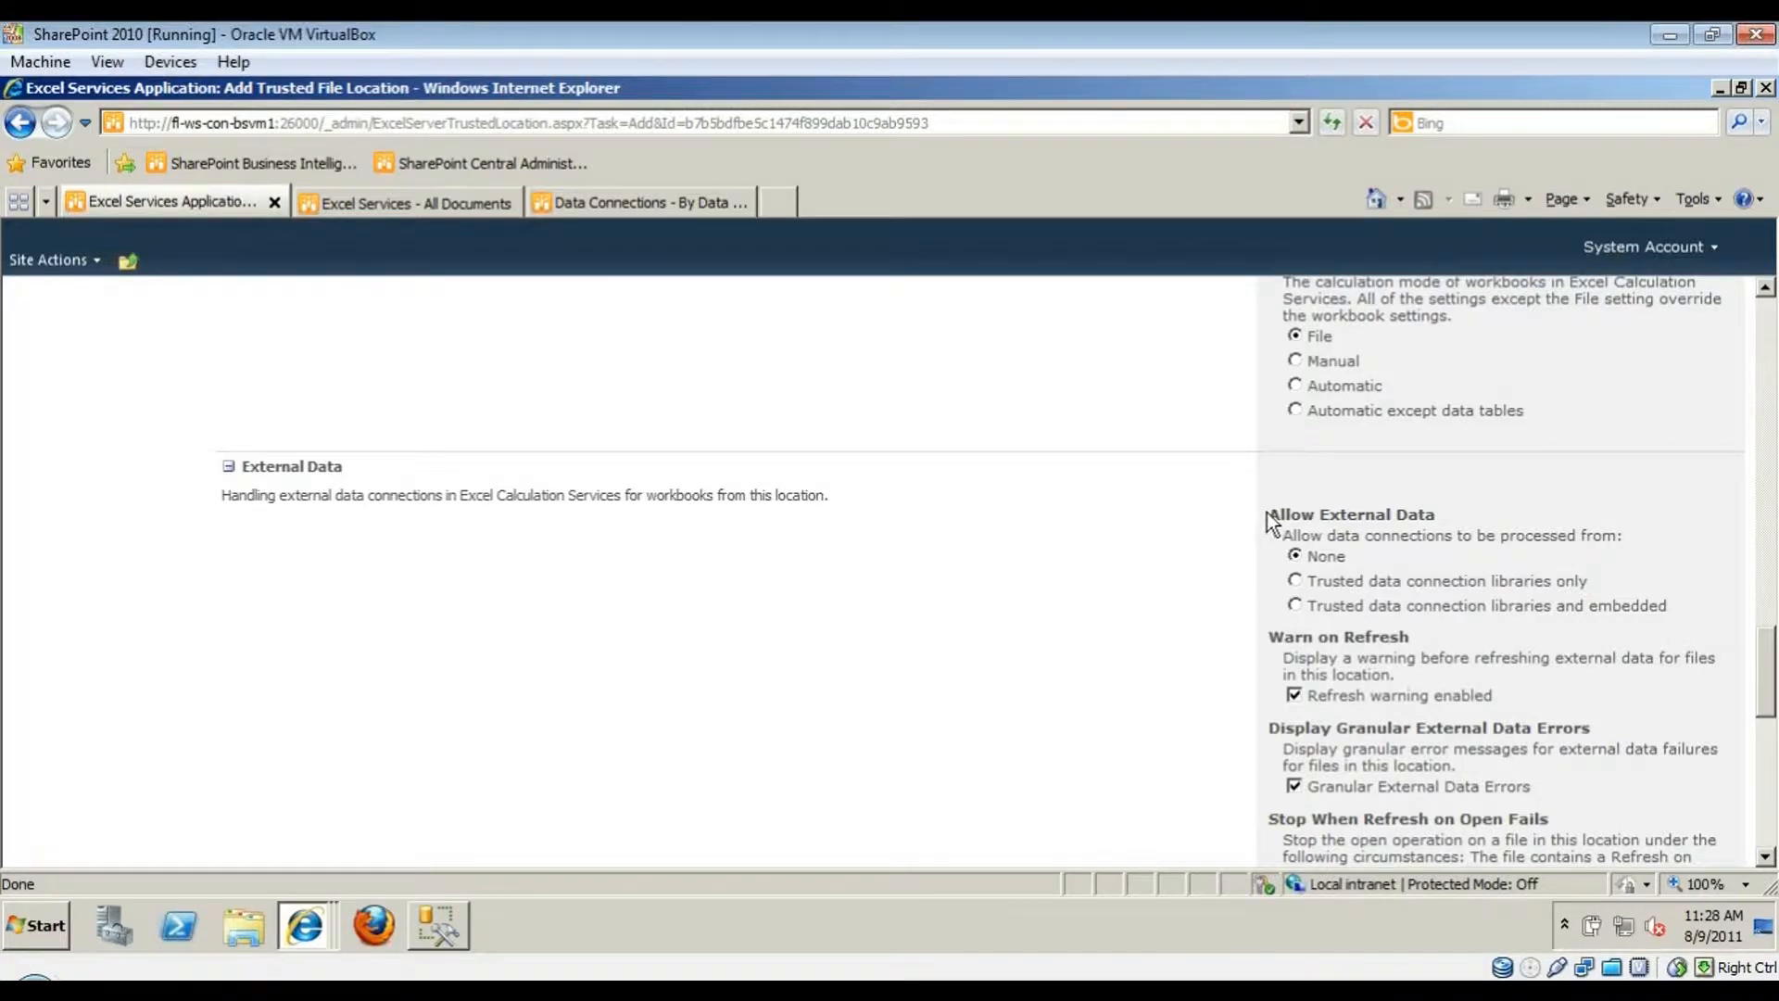
left_click_drag(1265, 513, 1675, 604)
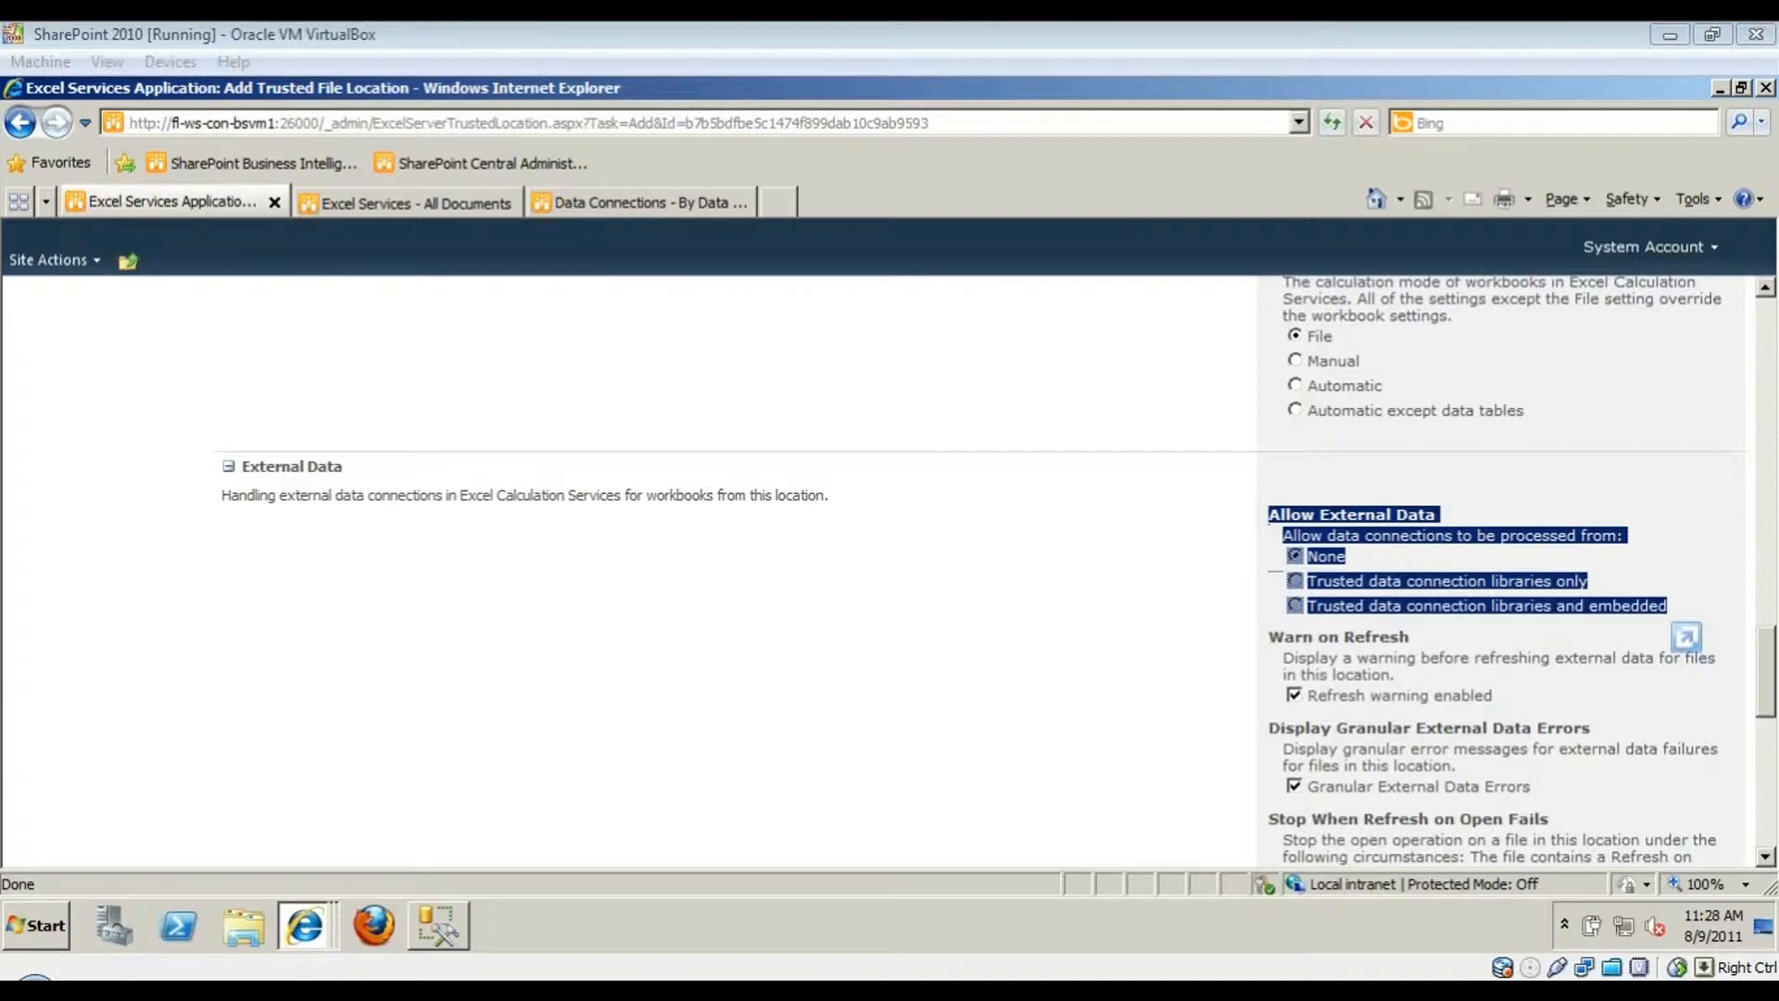
left_click(1138, 614)
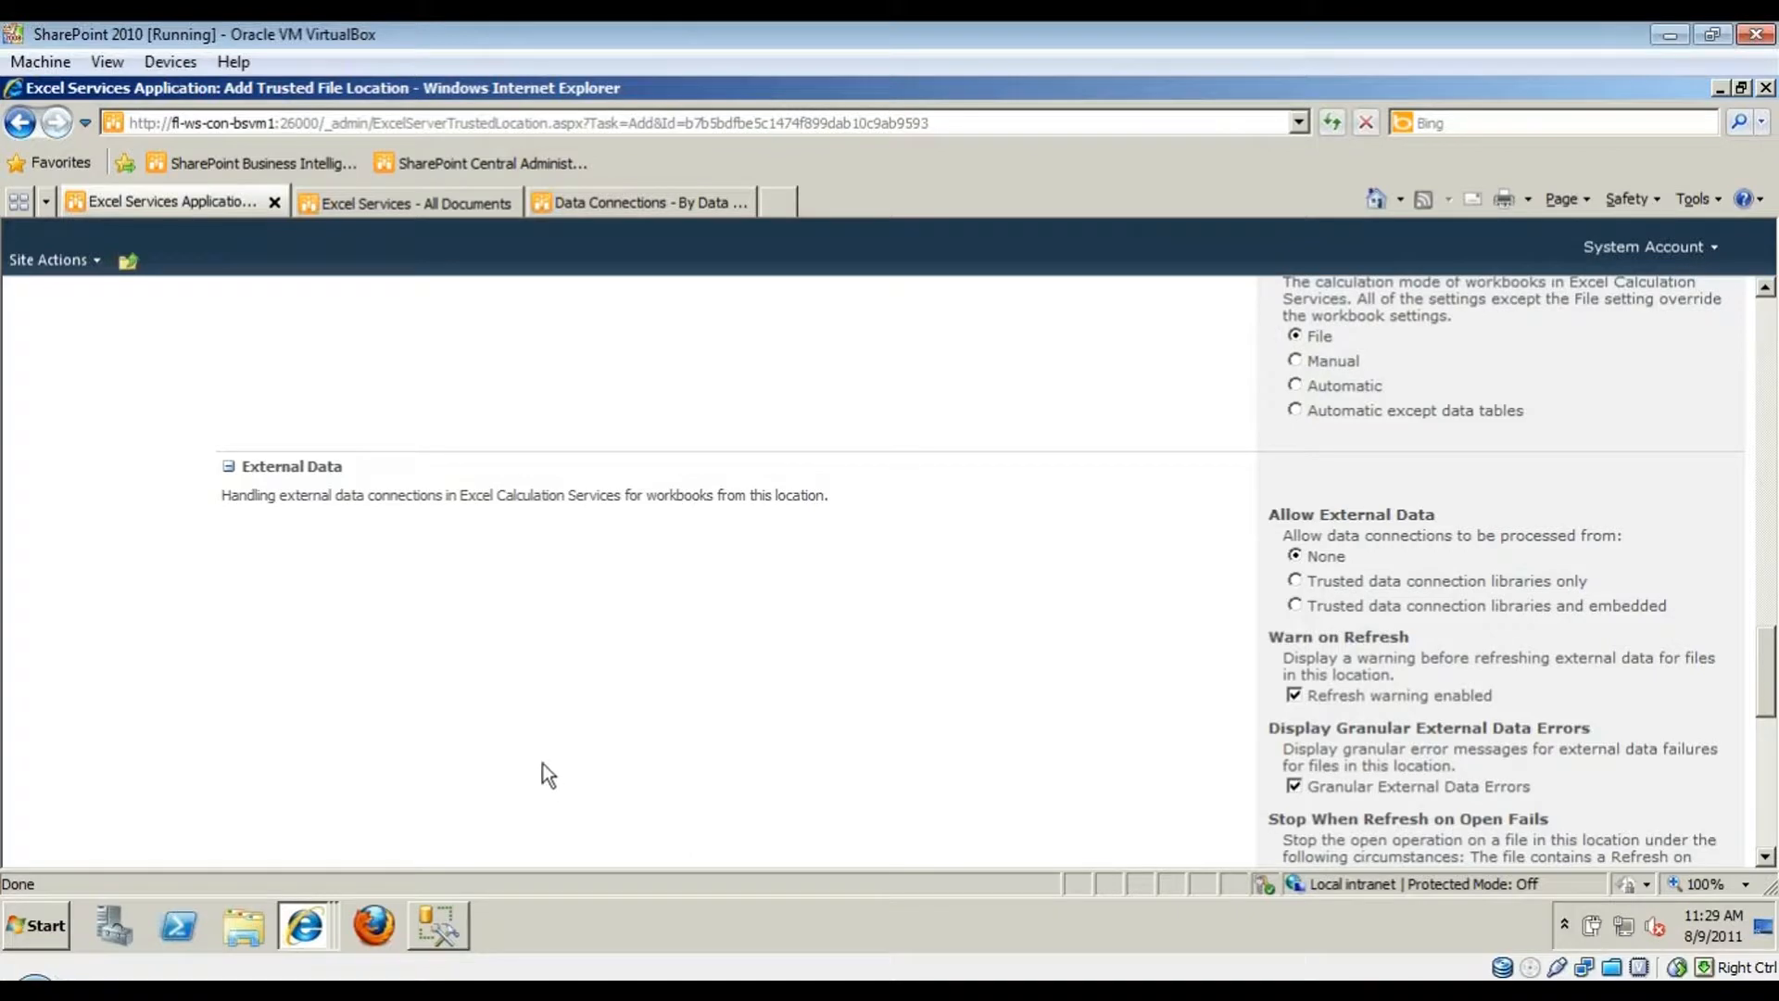
- Check the data connections library, then return to the trusted file location form
left_click(413, 202)
left_click(639, 202)
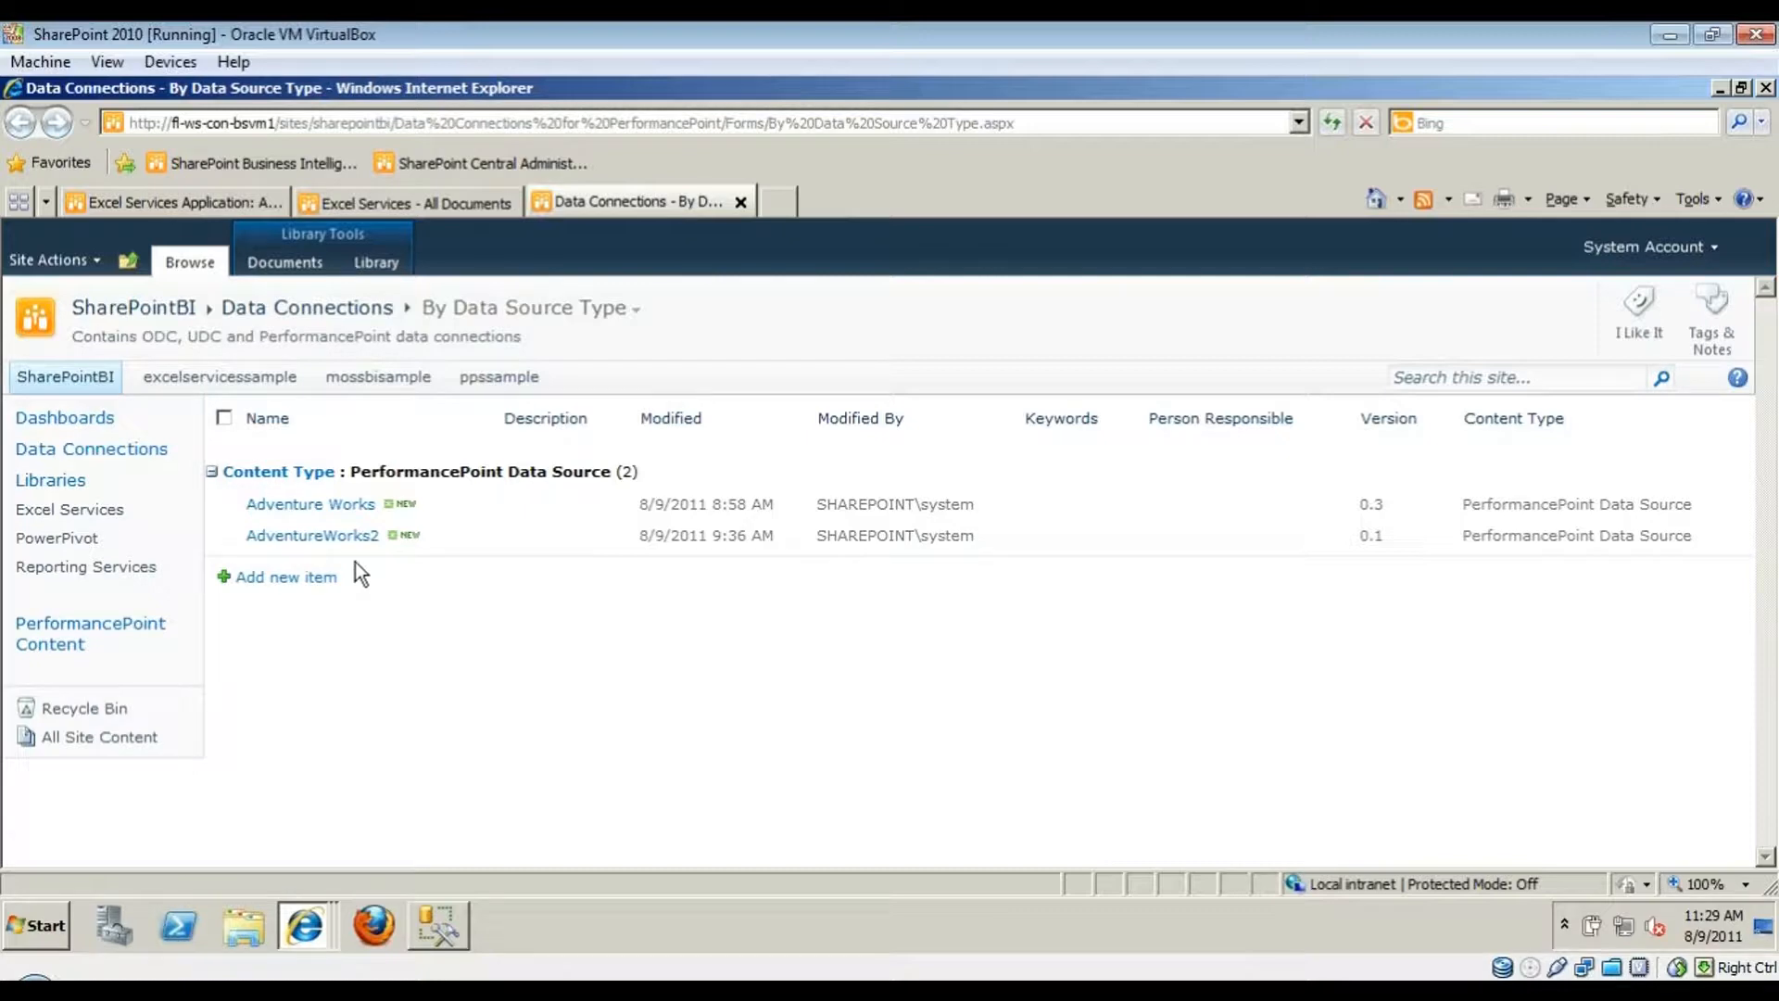
left_click(189, 204)
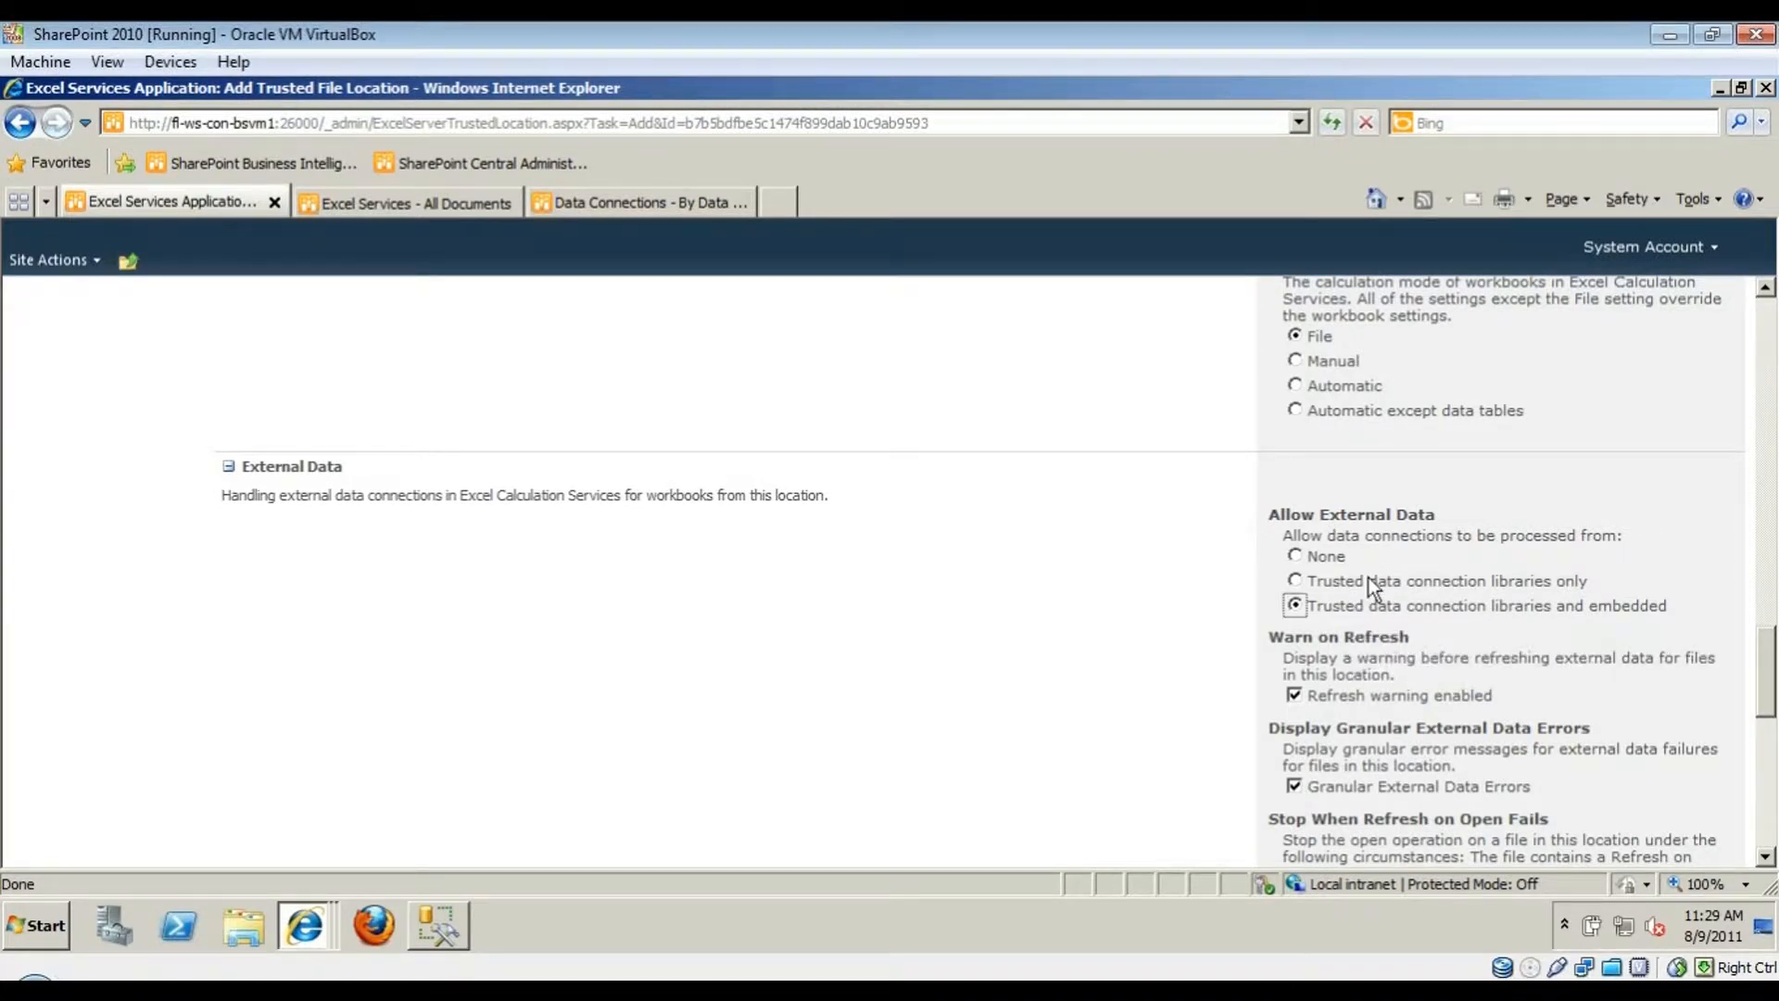
- Set Allow External Data to 'Trusted data connection libraries and embedded'
left_click(1294, 605)
left_click(1296, 556)
left_click(982, 592)
left_click(1295, 581)
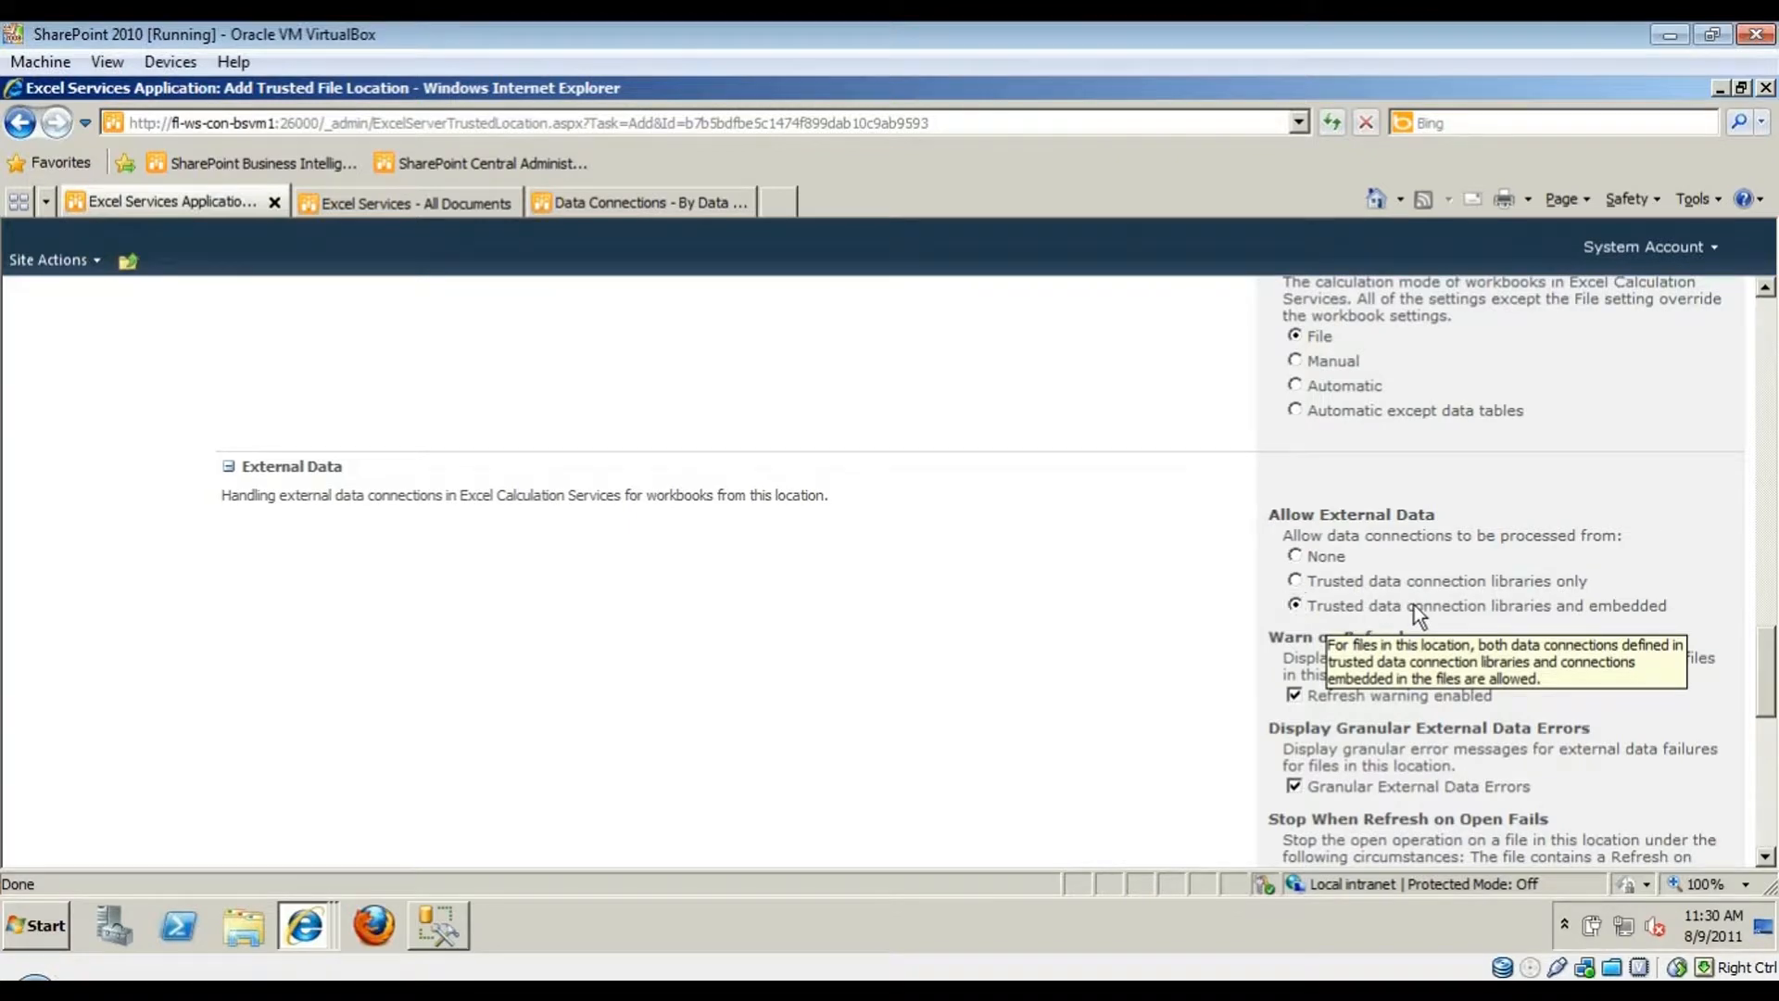
left_click(1415, 576)
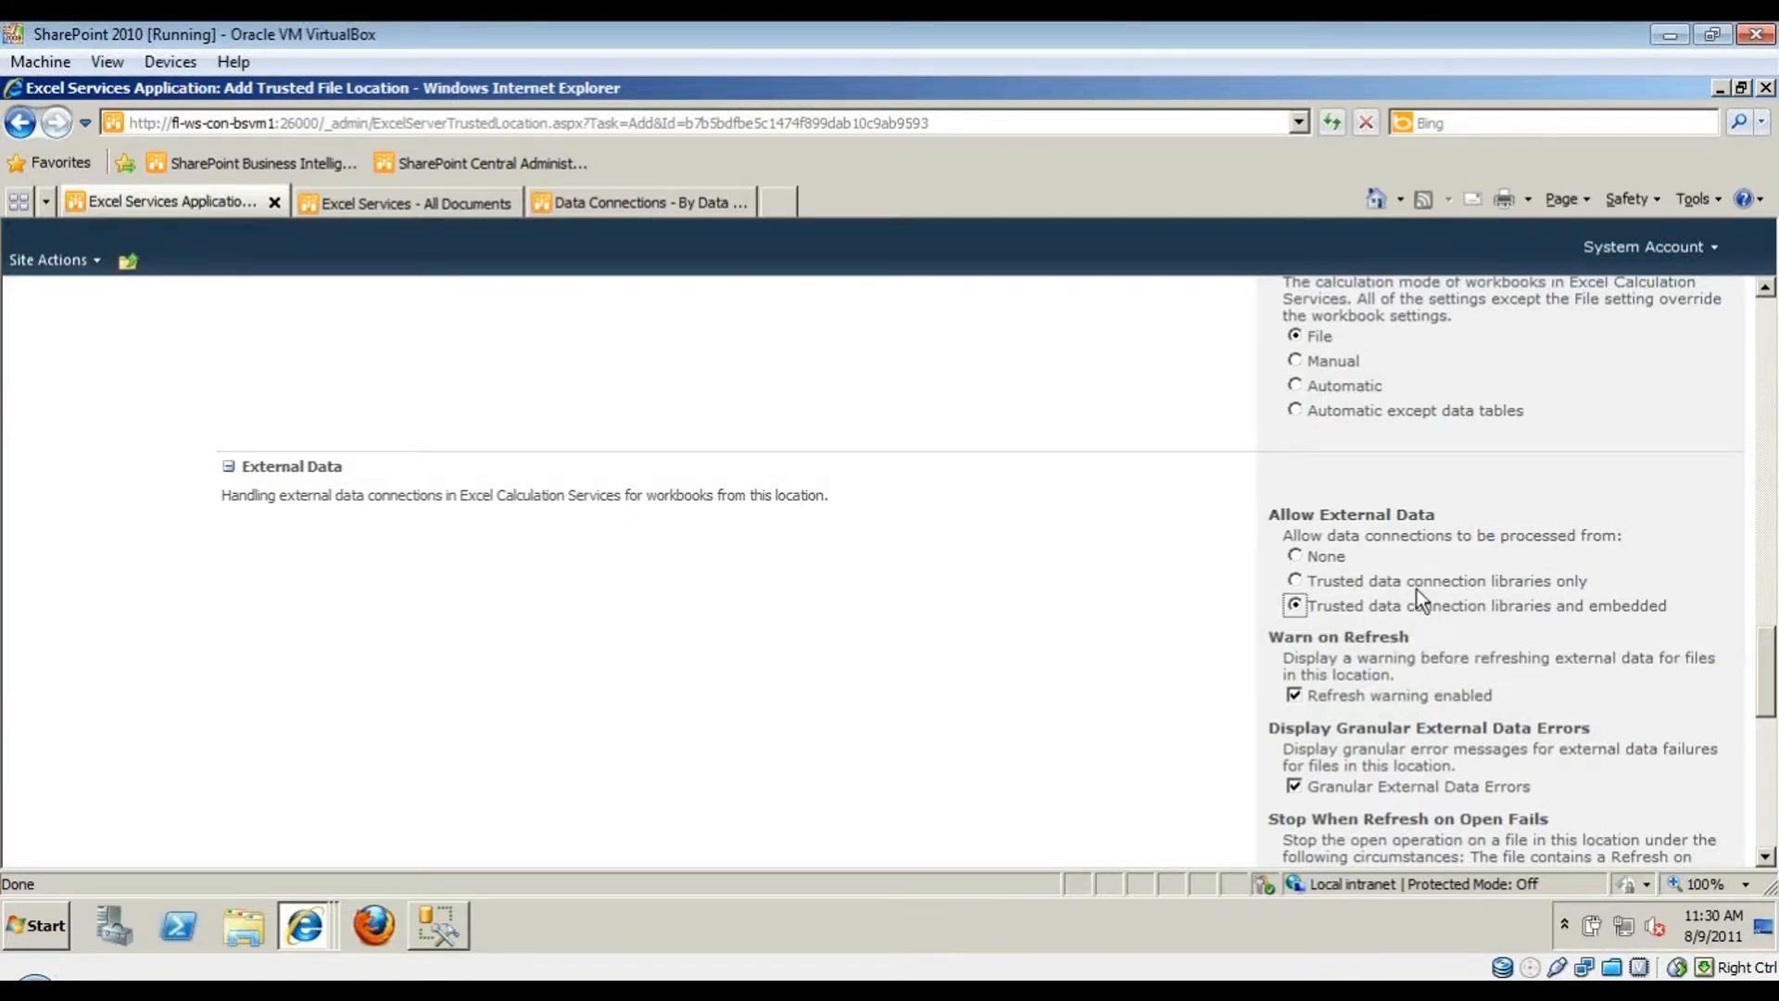
left_click(1186, 649)
left_click(1404, 607)
left_click(1232, 638)
- Confirm the new Excel Services trusted file location with OK at the bottom of the form
scroll(1231, 689, "down", 5)
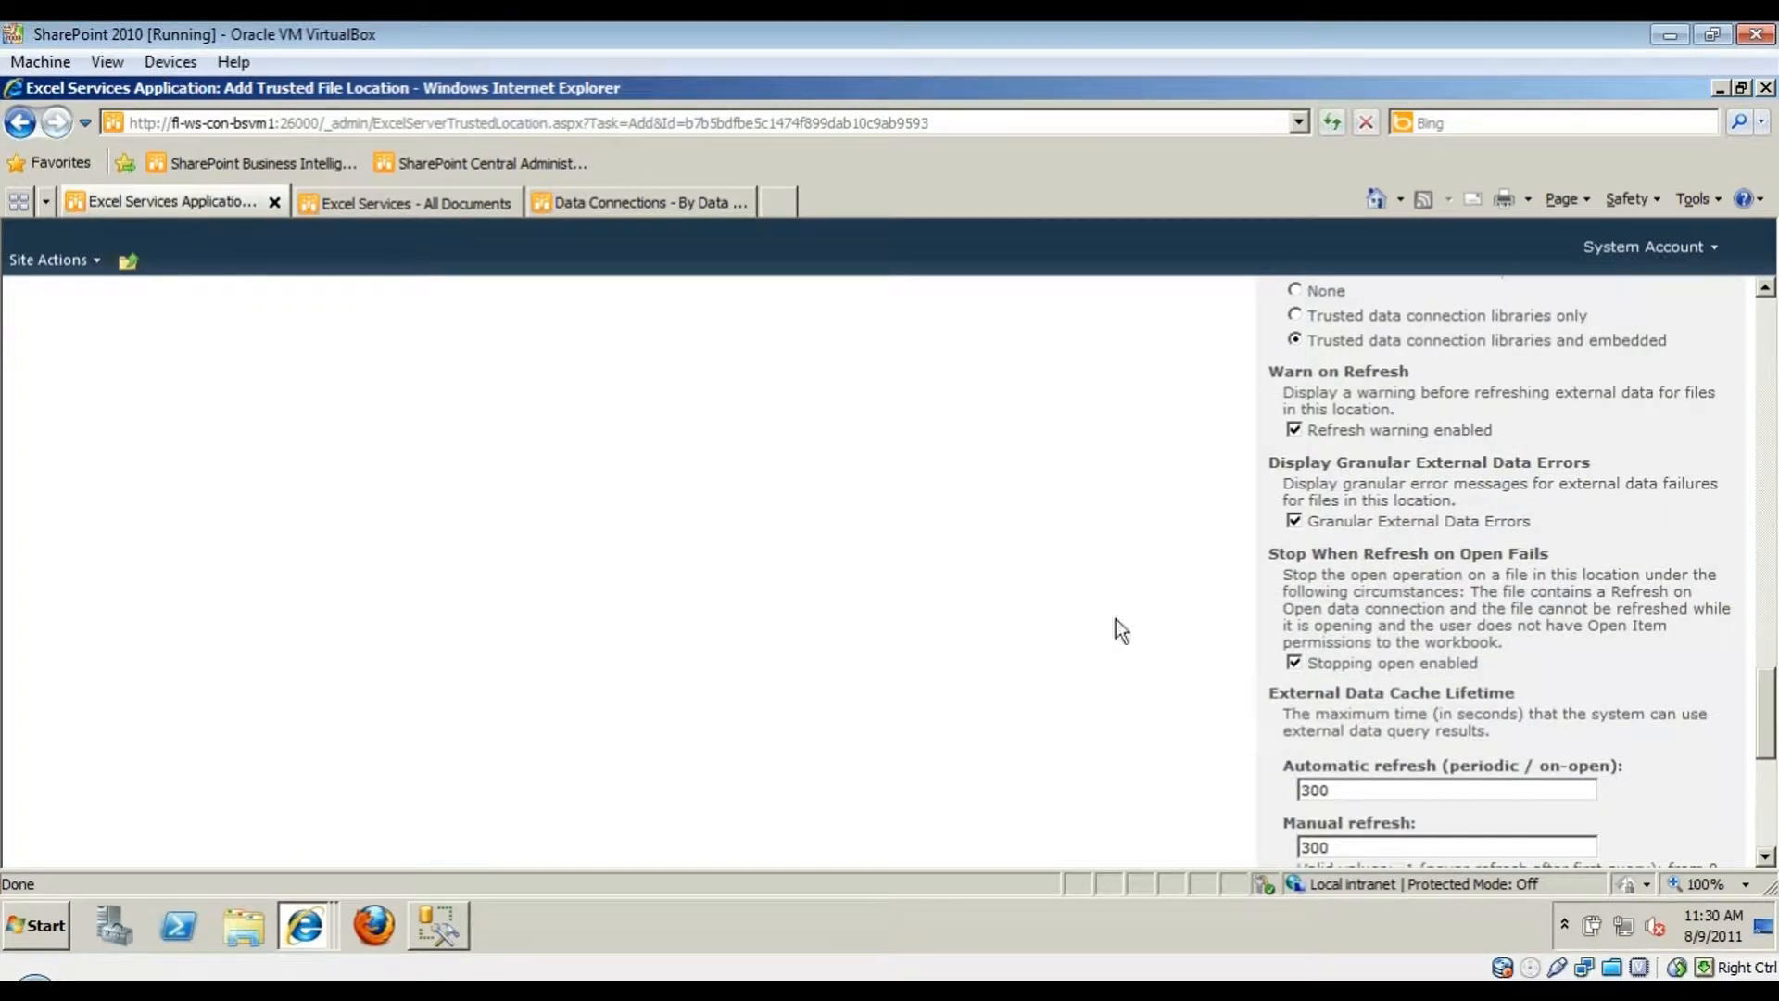
scroll(1107, 649, "down", 5)
scroll(1115, 626, "down", 2)
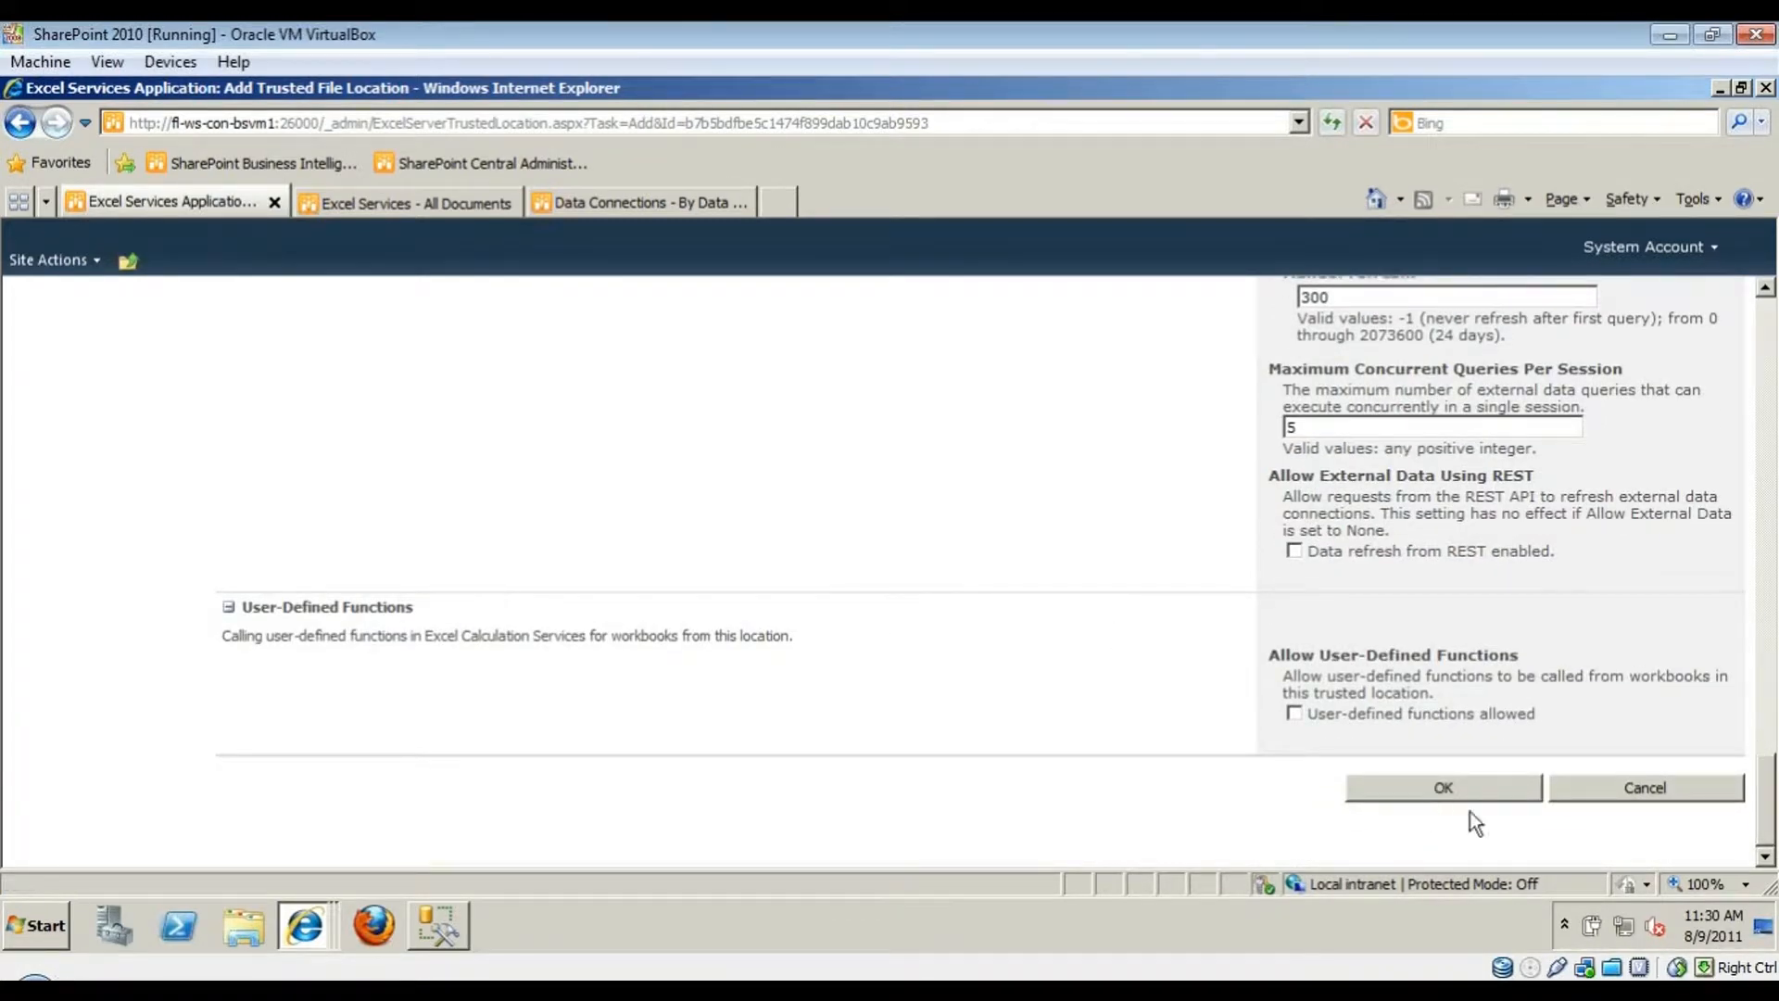
left_click(1644, 796)
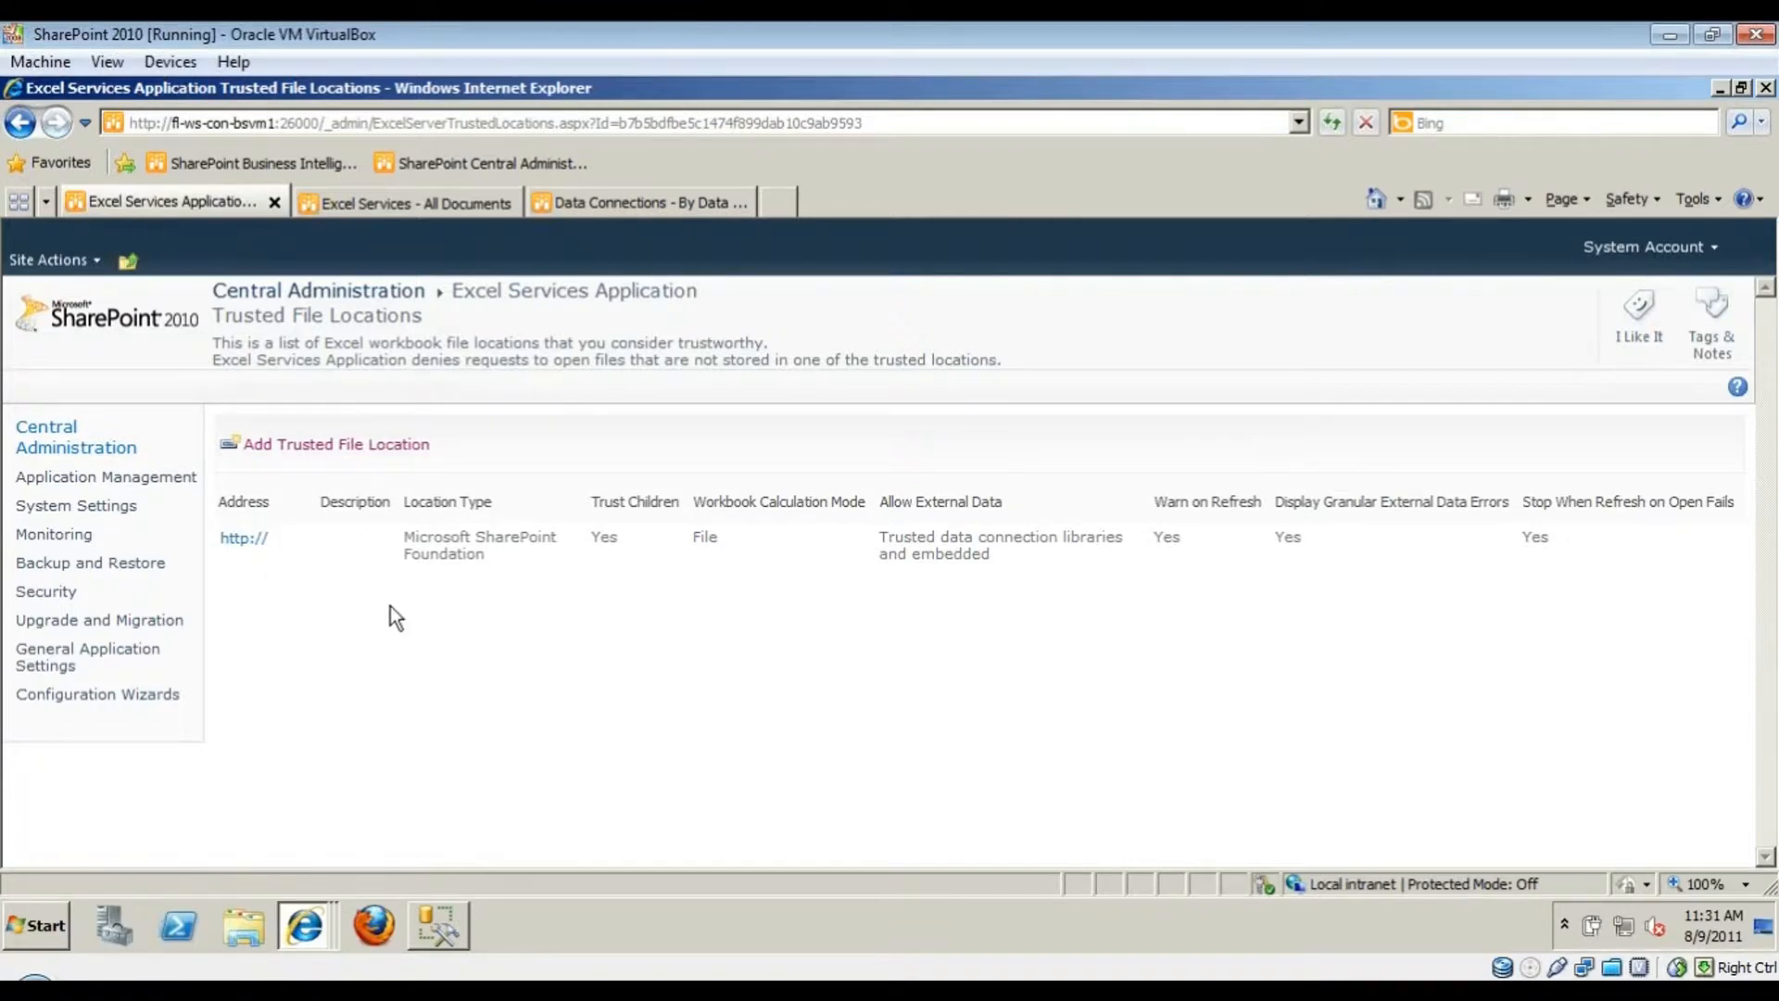
- Go back three pages to reach the Manage Excel Services Application page
left_click(19, 124)
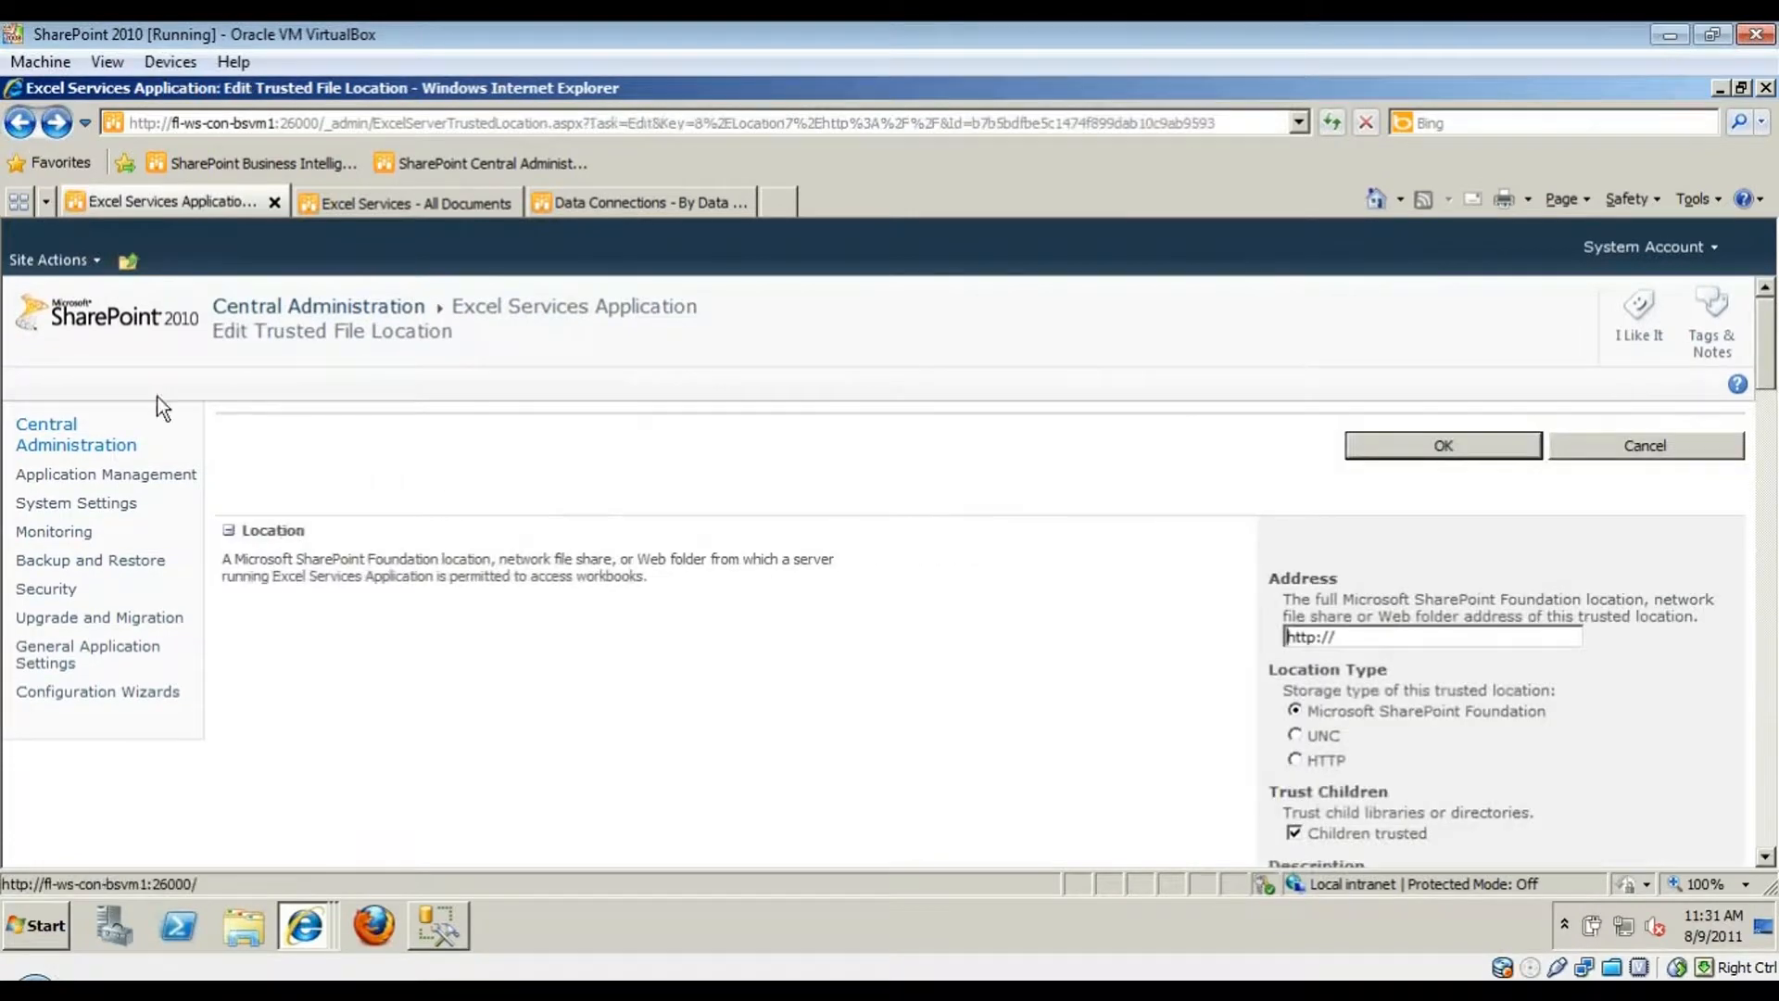
left_click(22, 124)
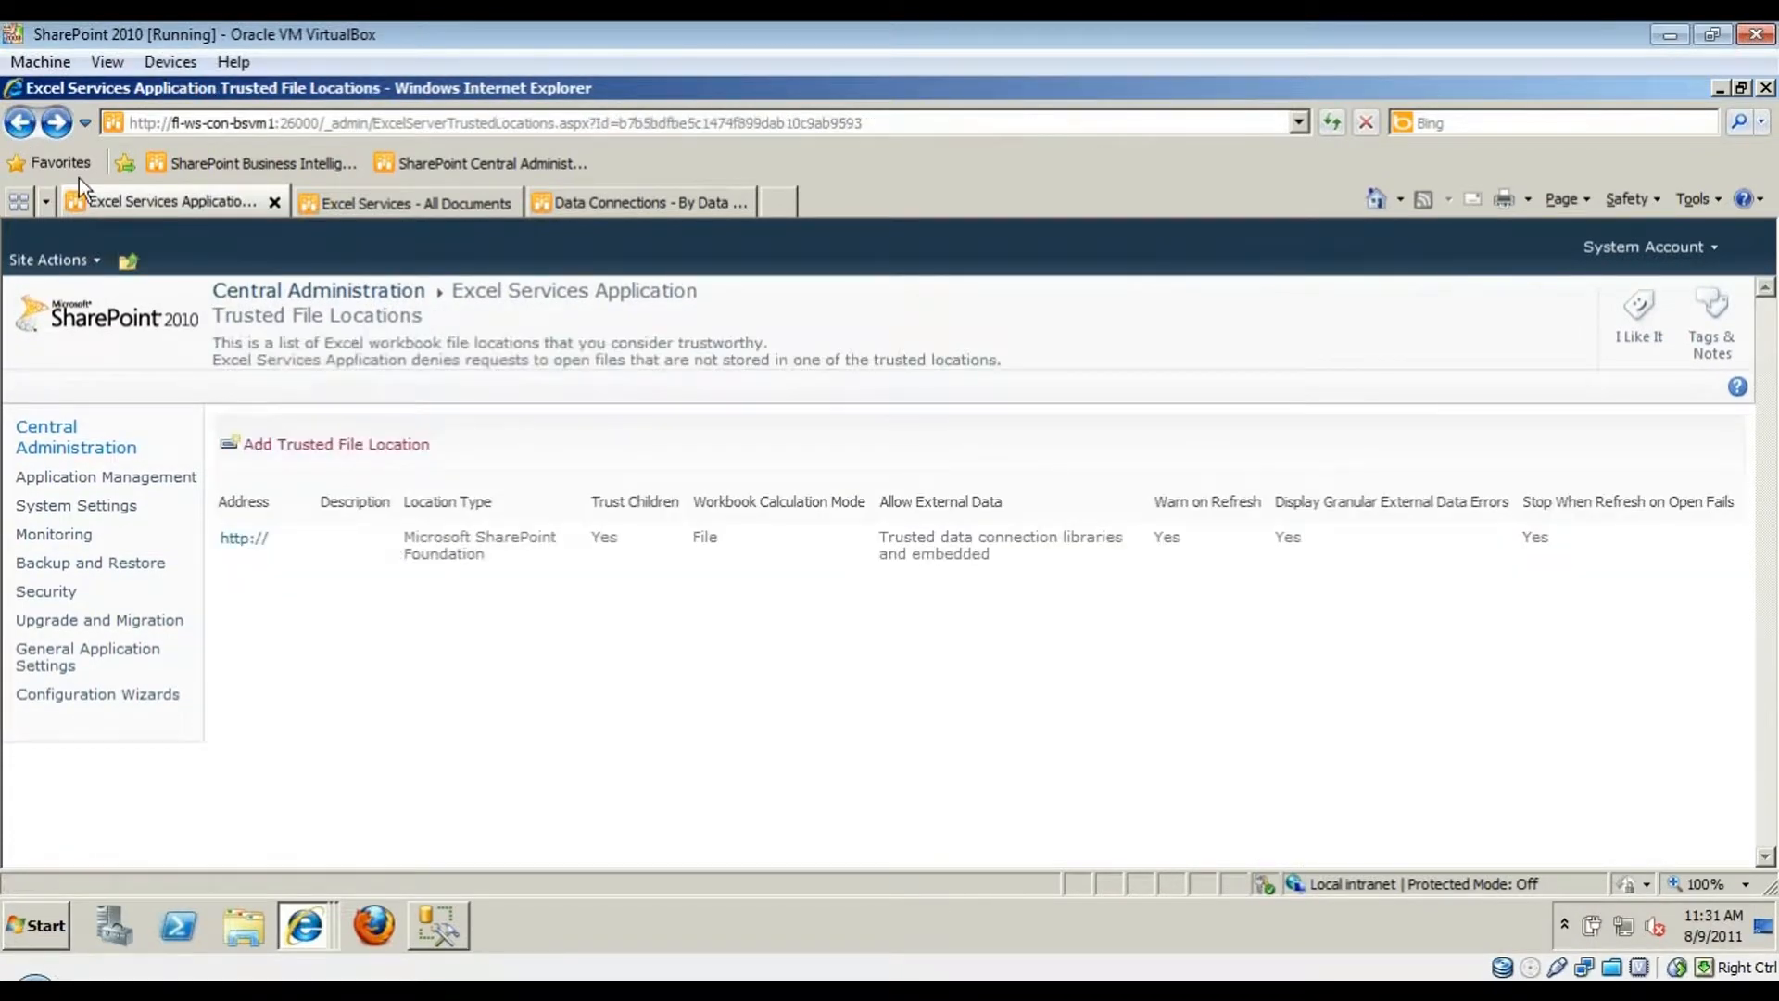
left_click(25, 126)
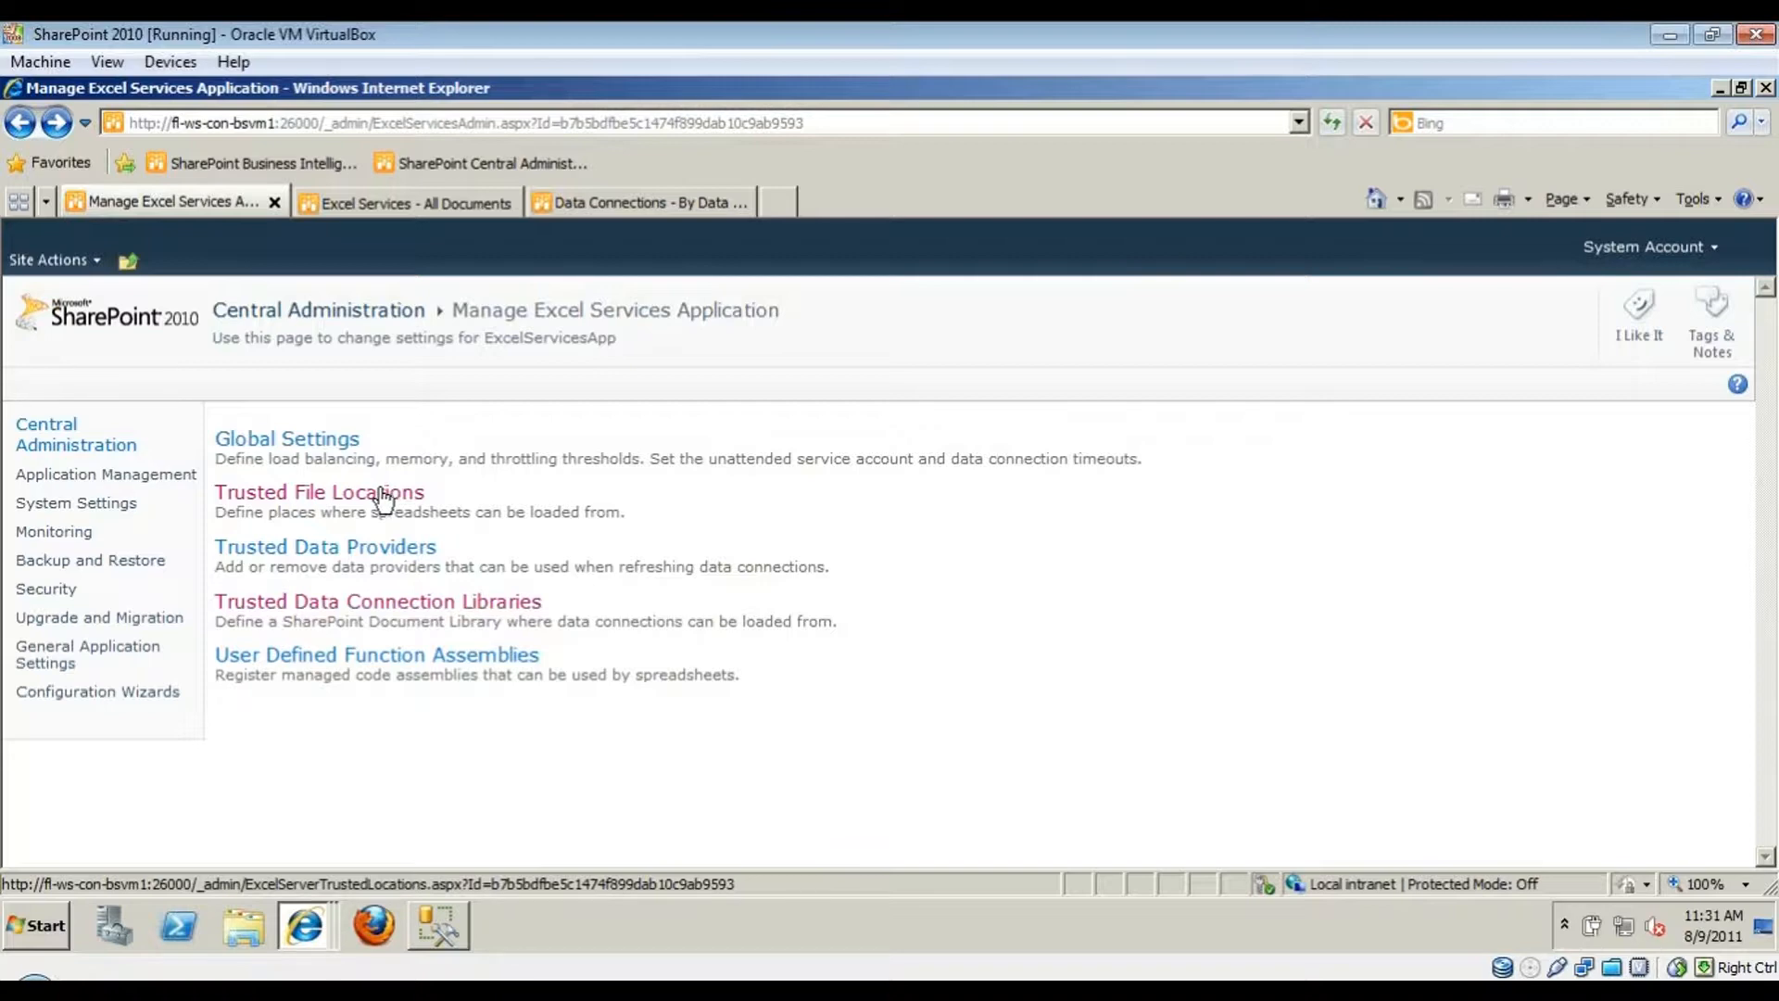
left_click(333, 452)
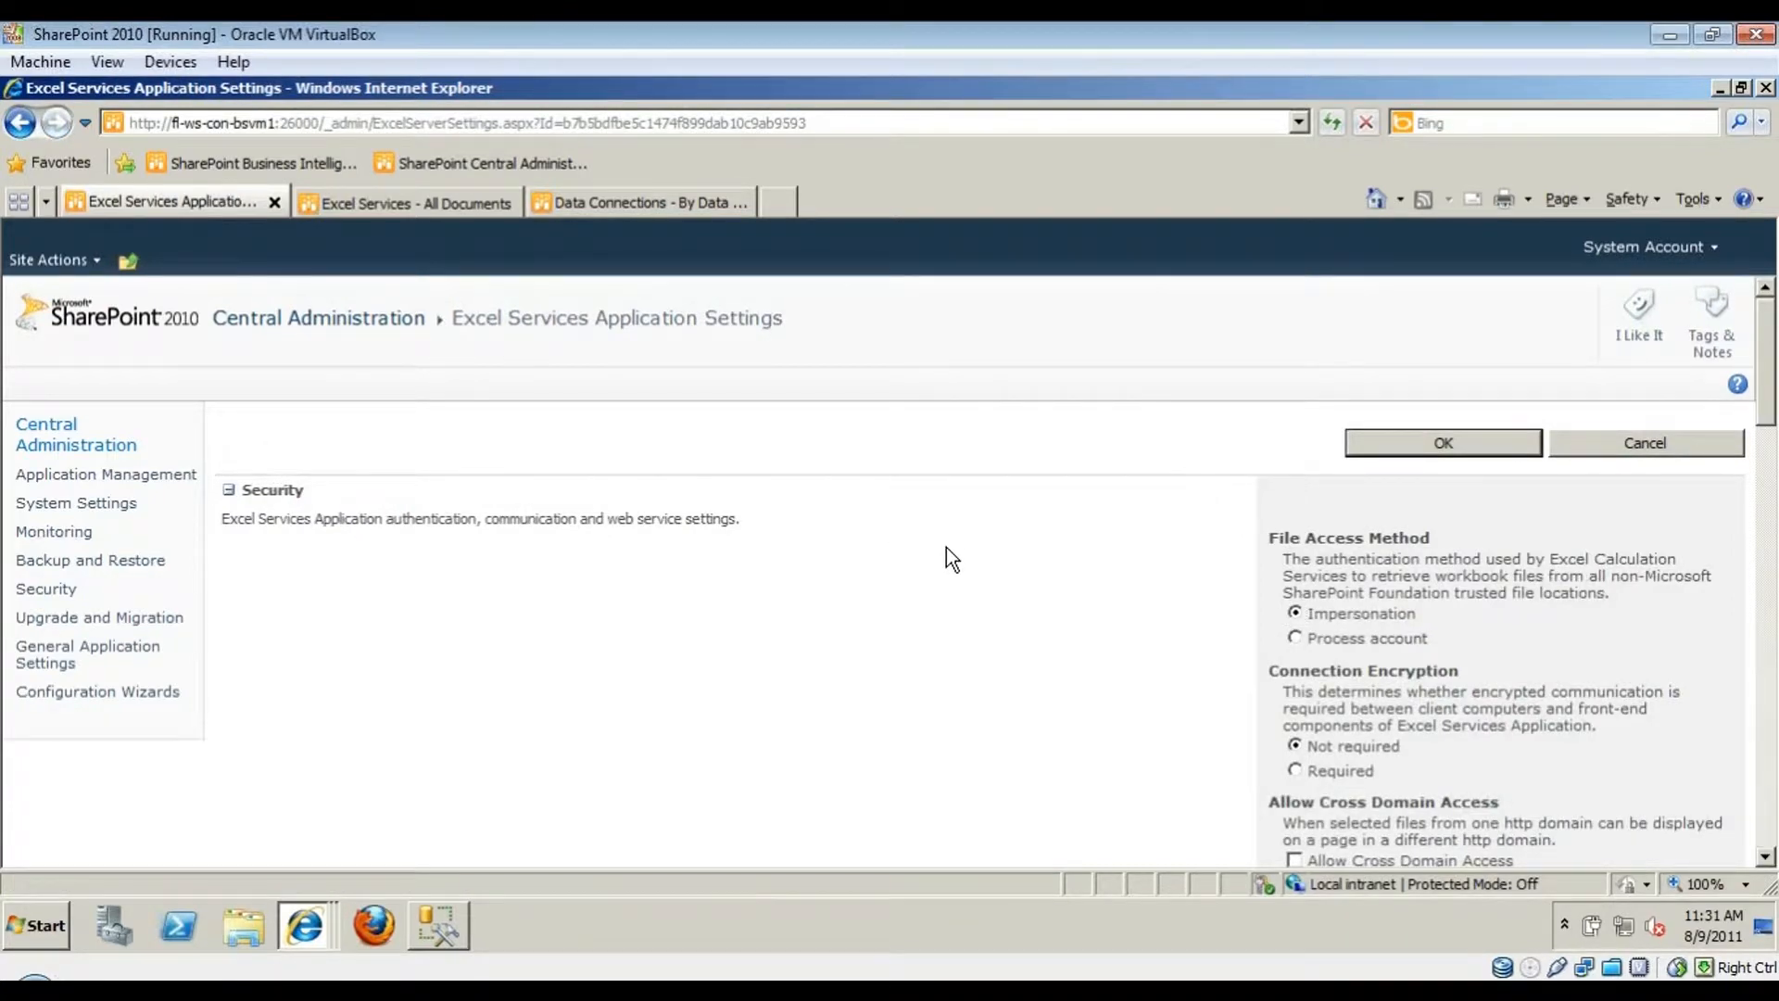
scroll(1153, 591, "down", 5)
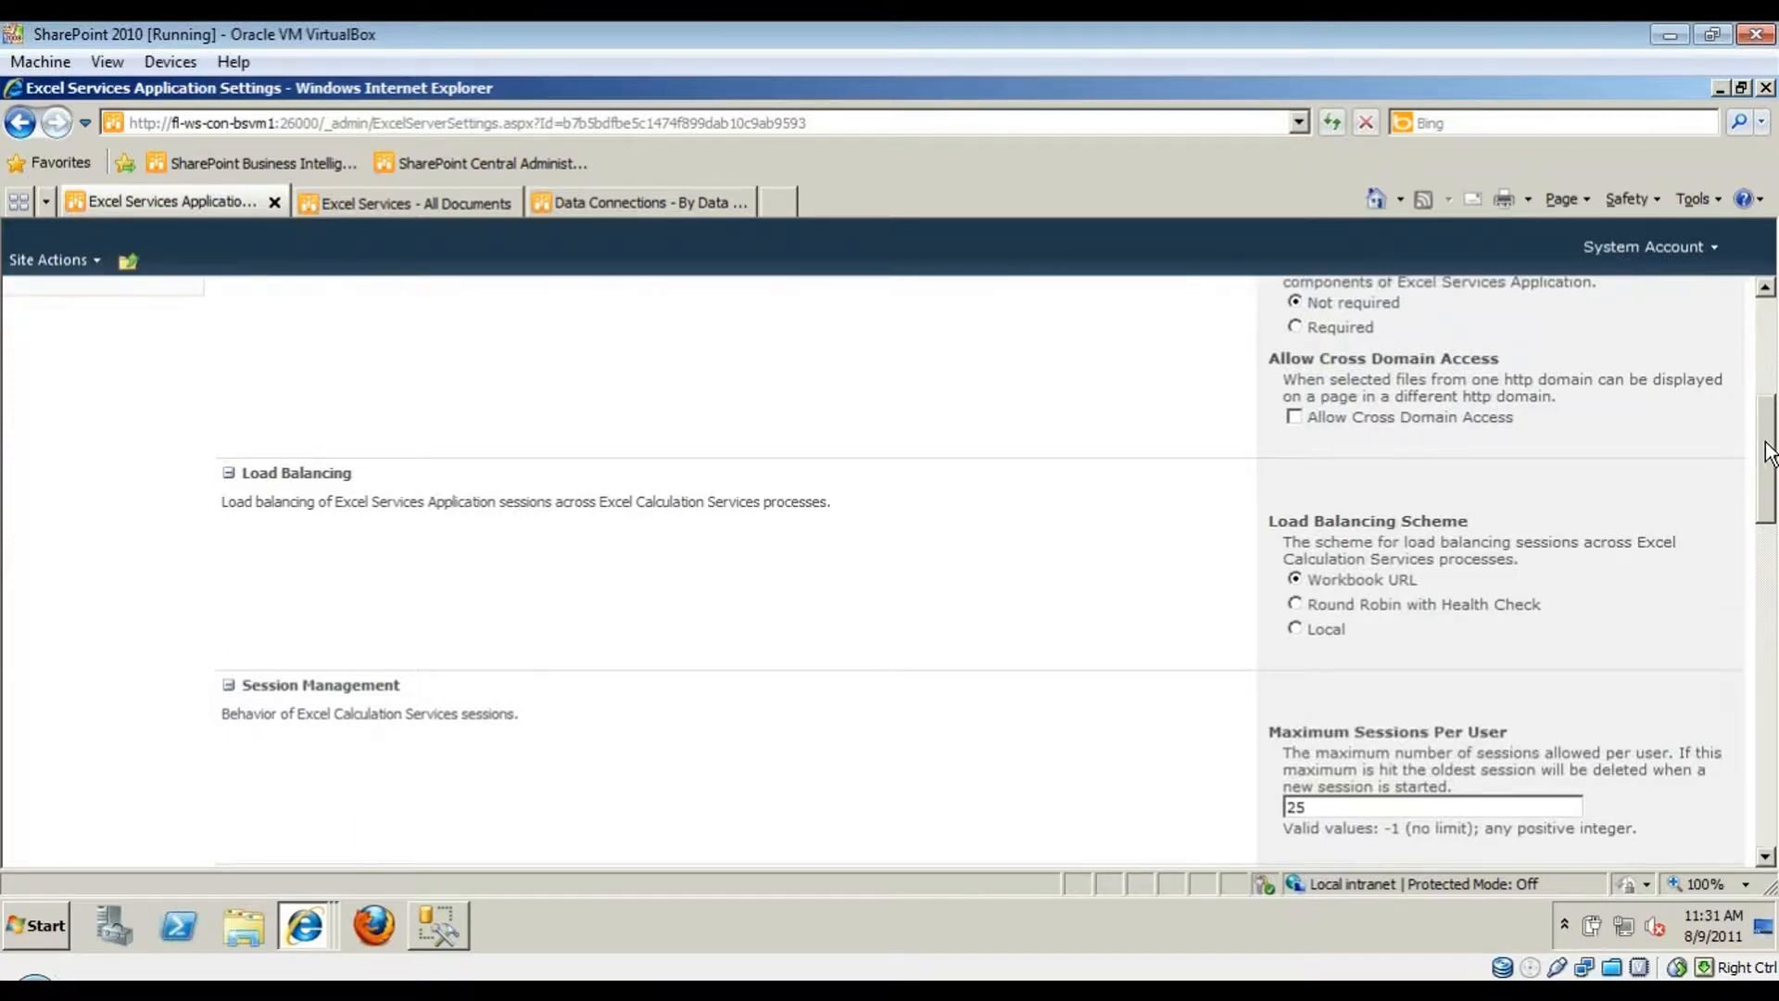
left_click_drag(1765, 454, 1746, 776)
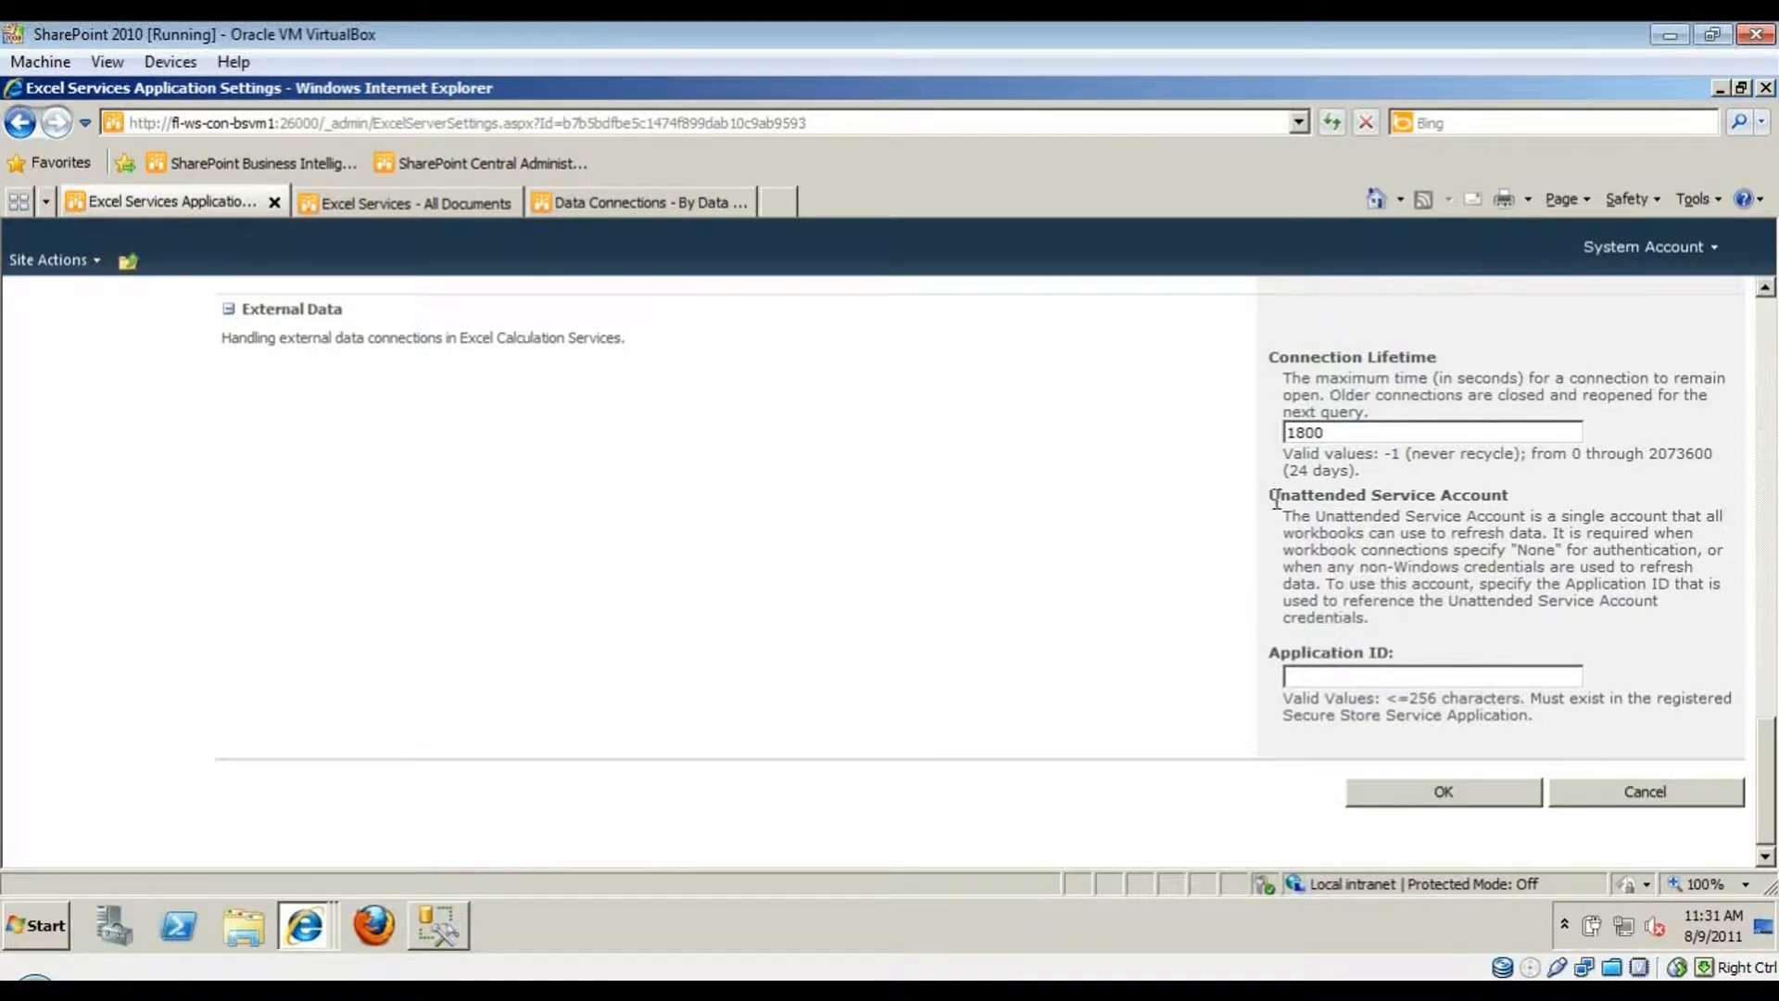
left_click_drag(1272, 505, 1514, 498)
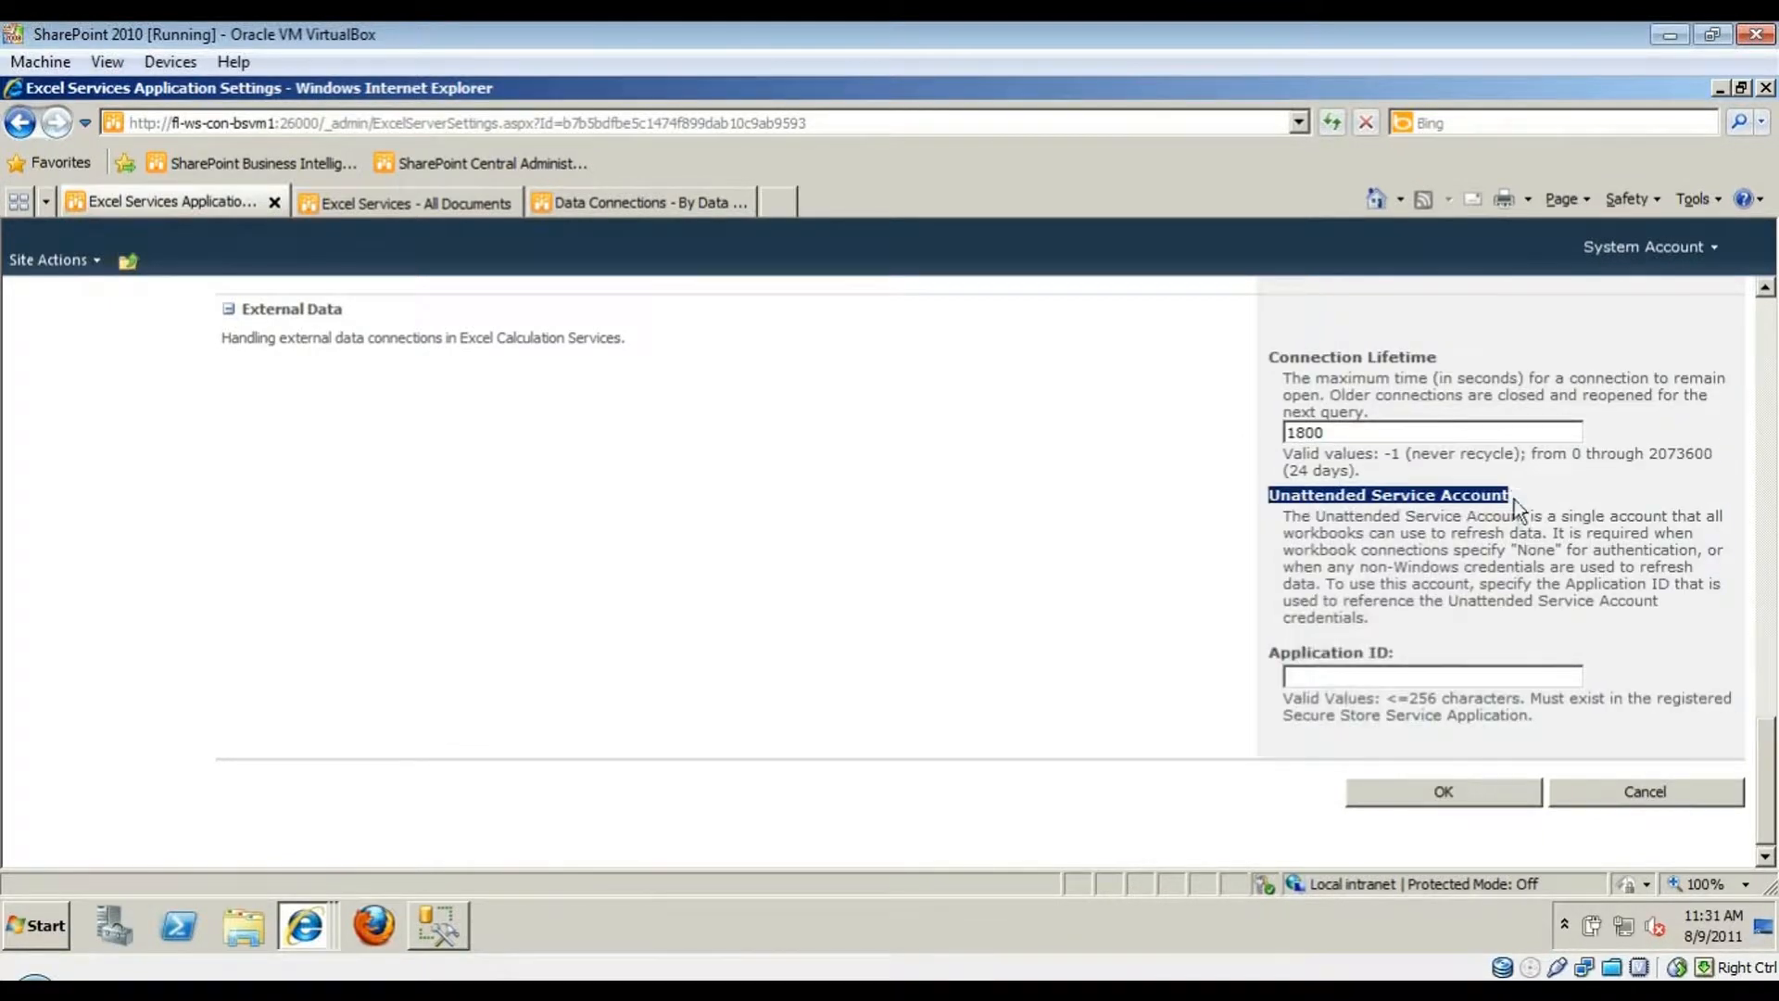
left_click(1403, 608)
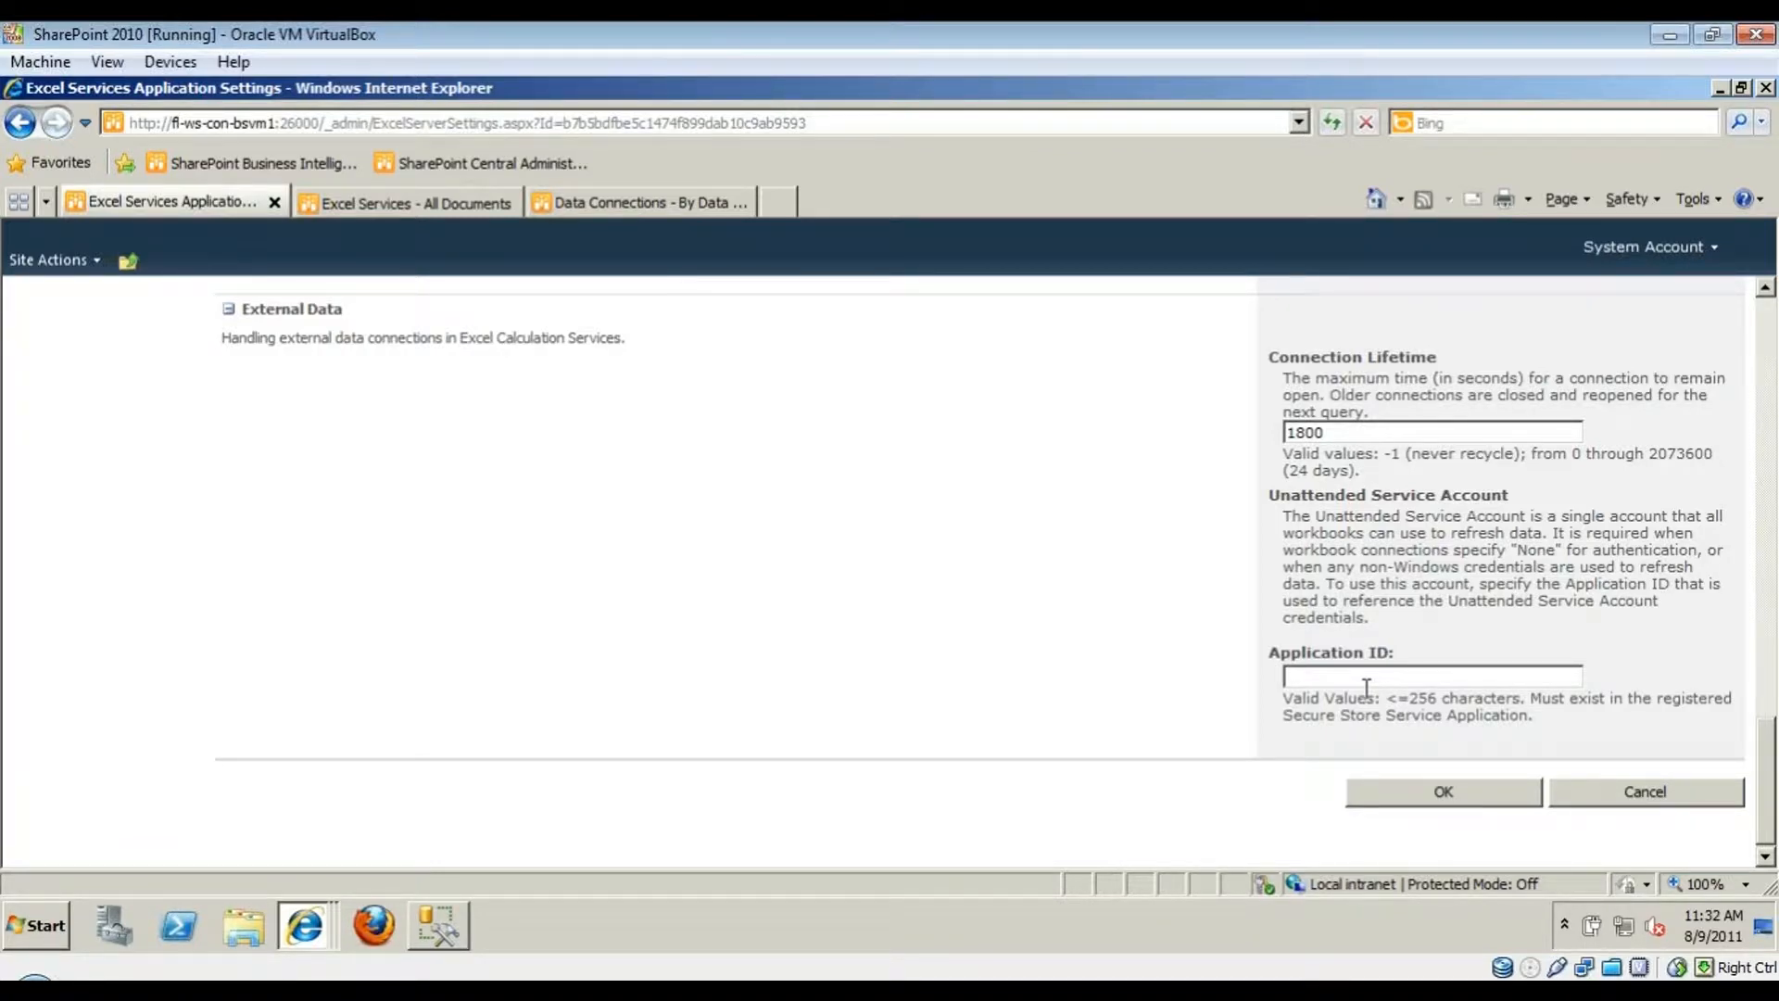
left_click(1335, 677)
- Leave Global Settings unsaved, open Manage service applications, and select the Secure Store Service
left_click(1608, 788)
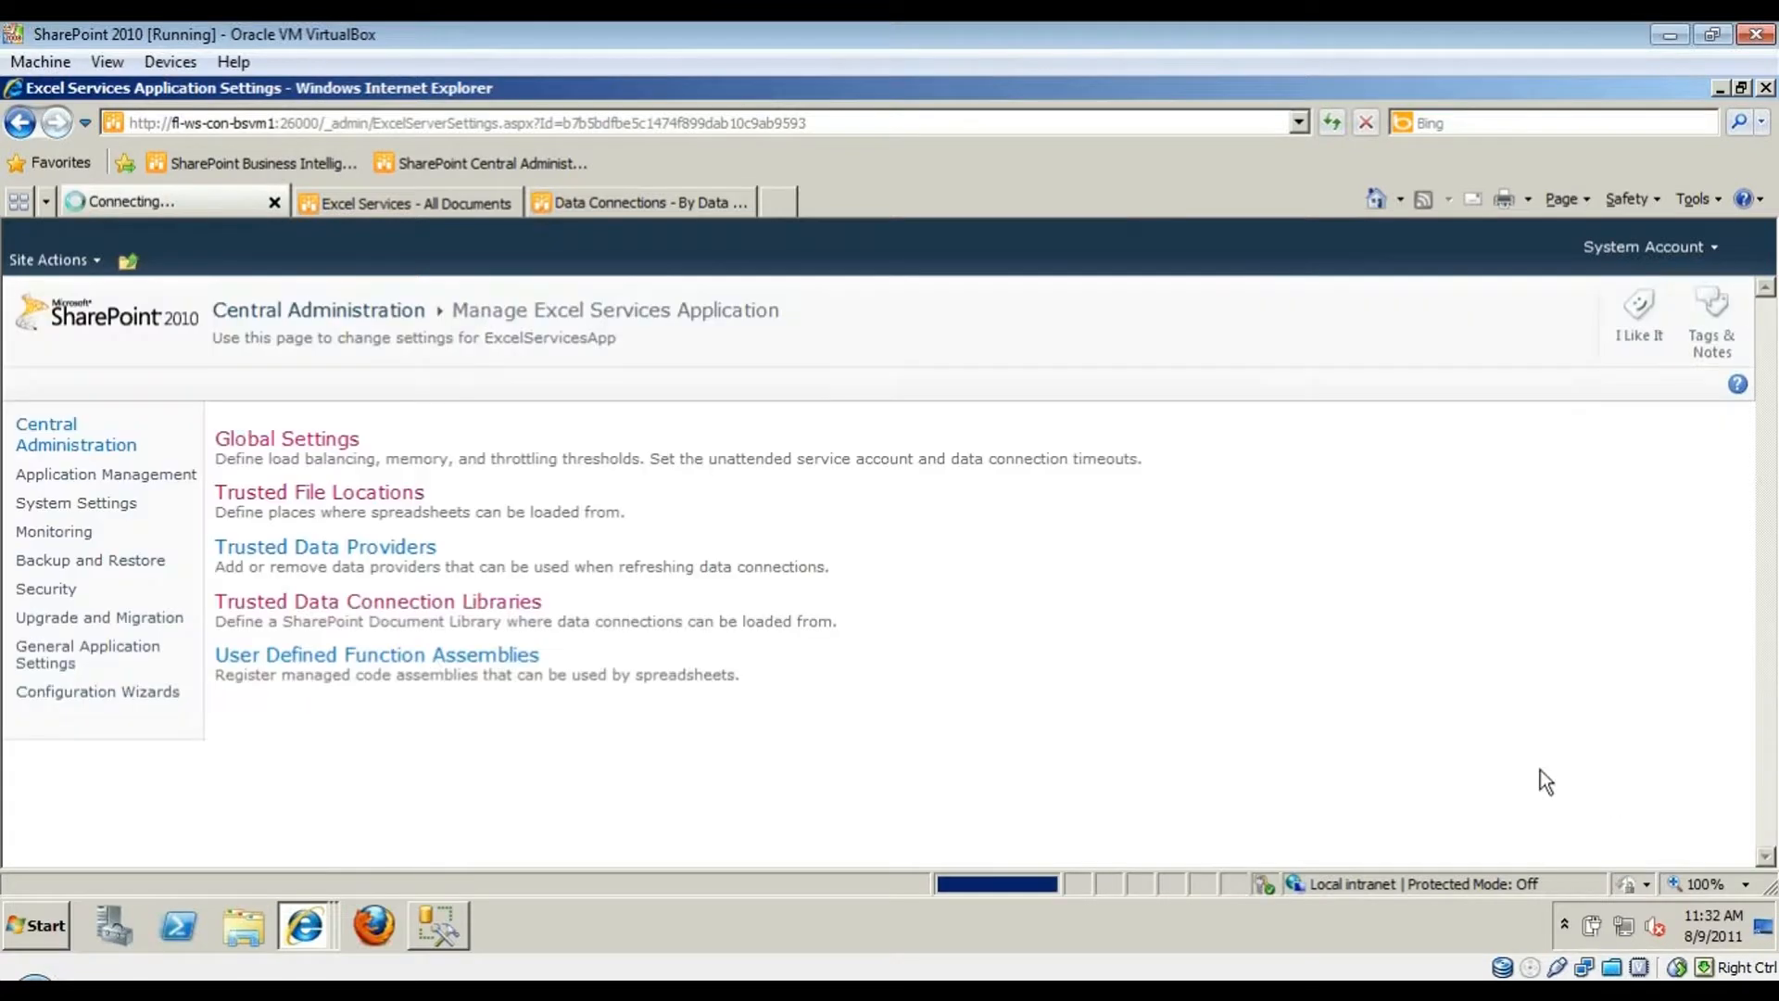
left_click(157, 477)
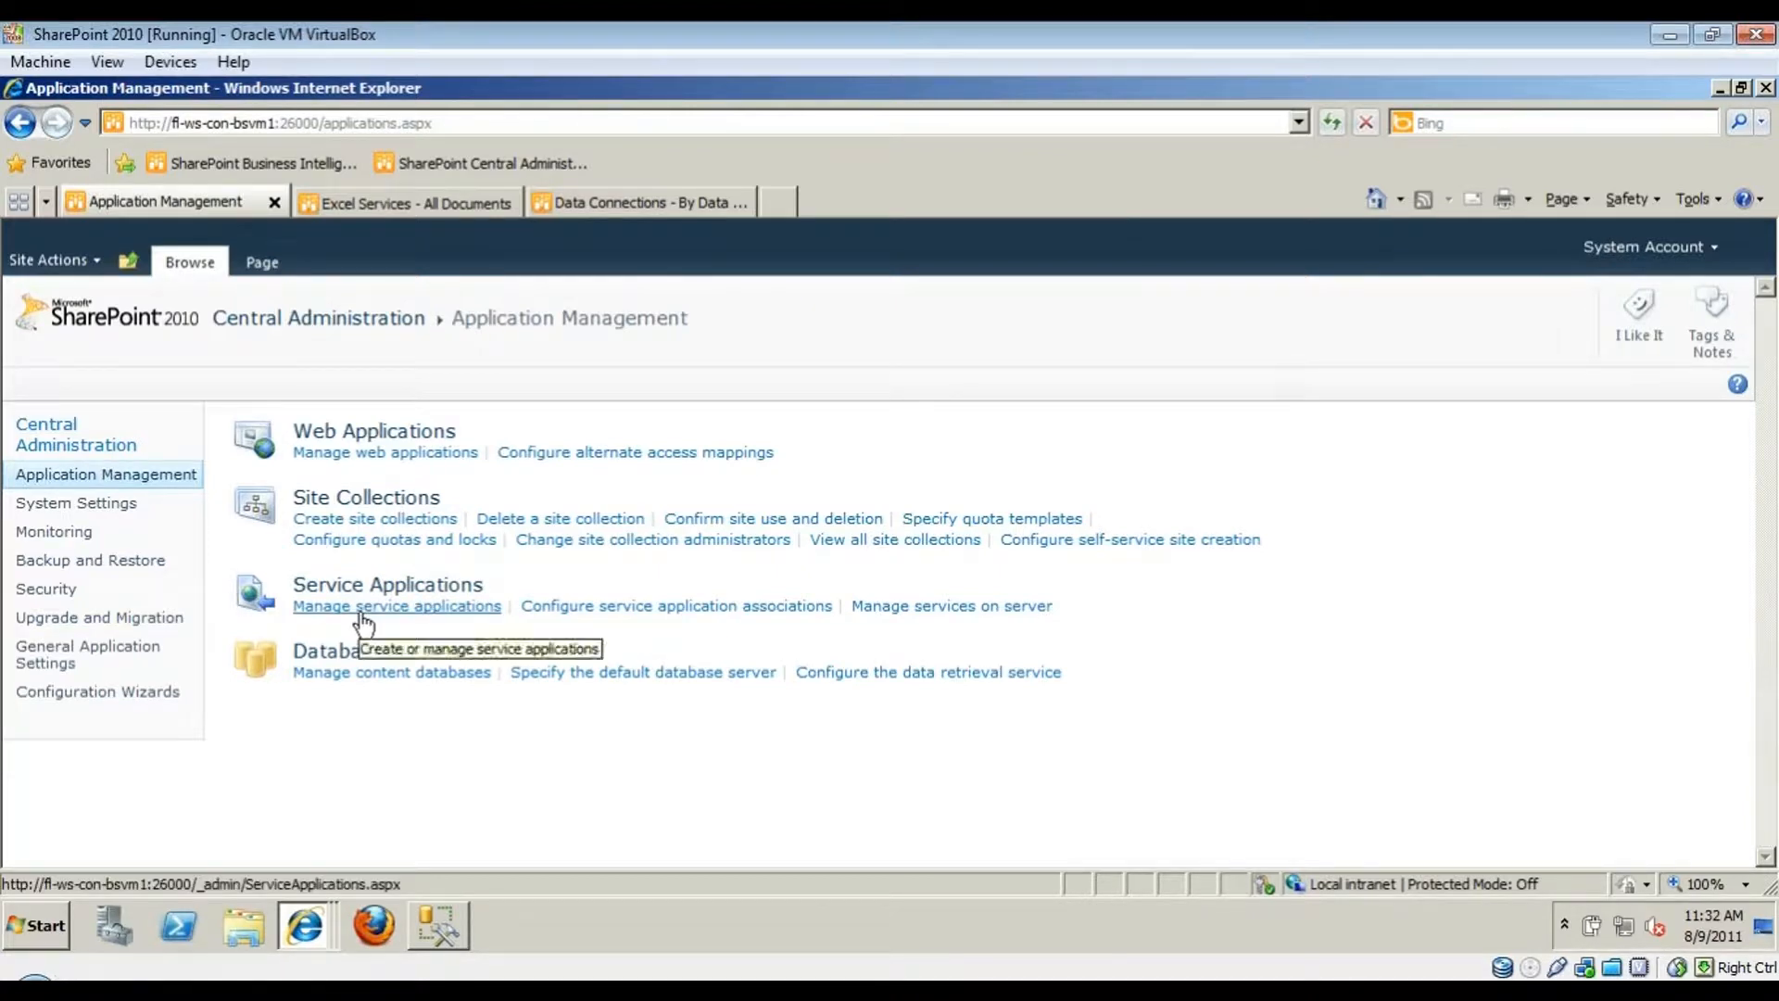
left_click(326, 607)
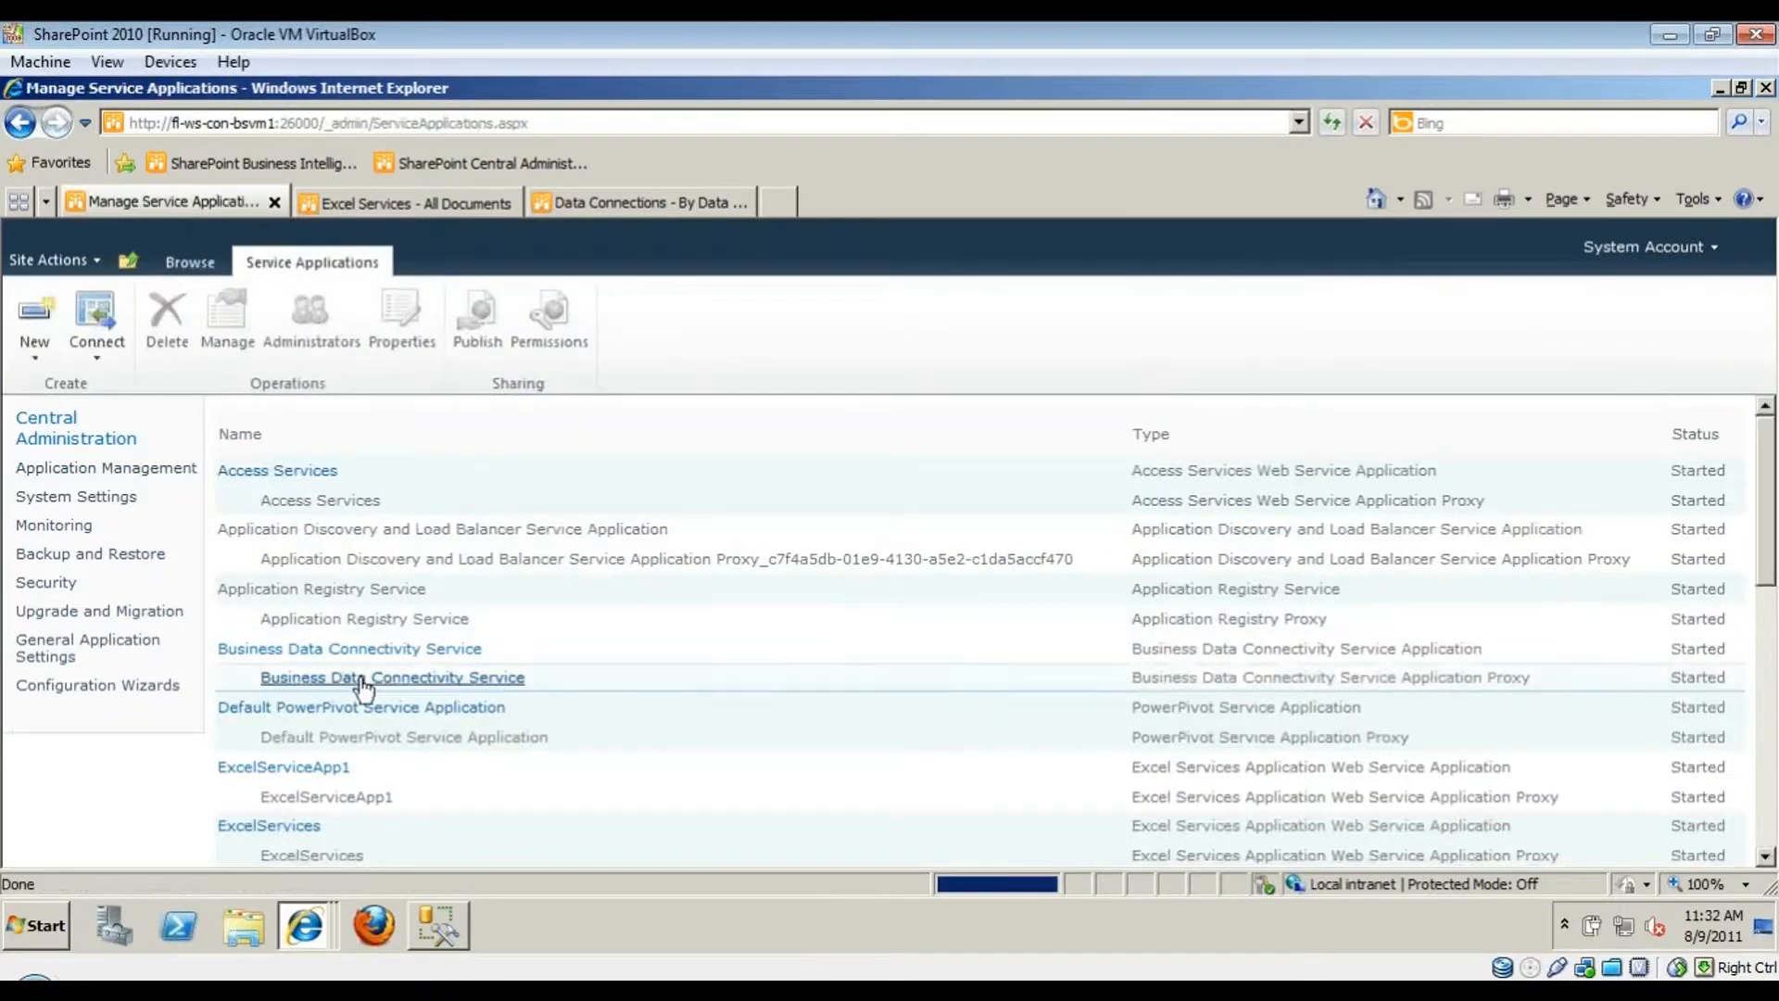
scroll(332, 732, "down", 6)
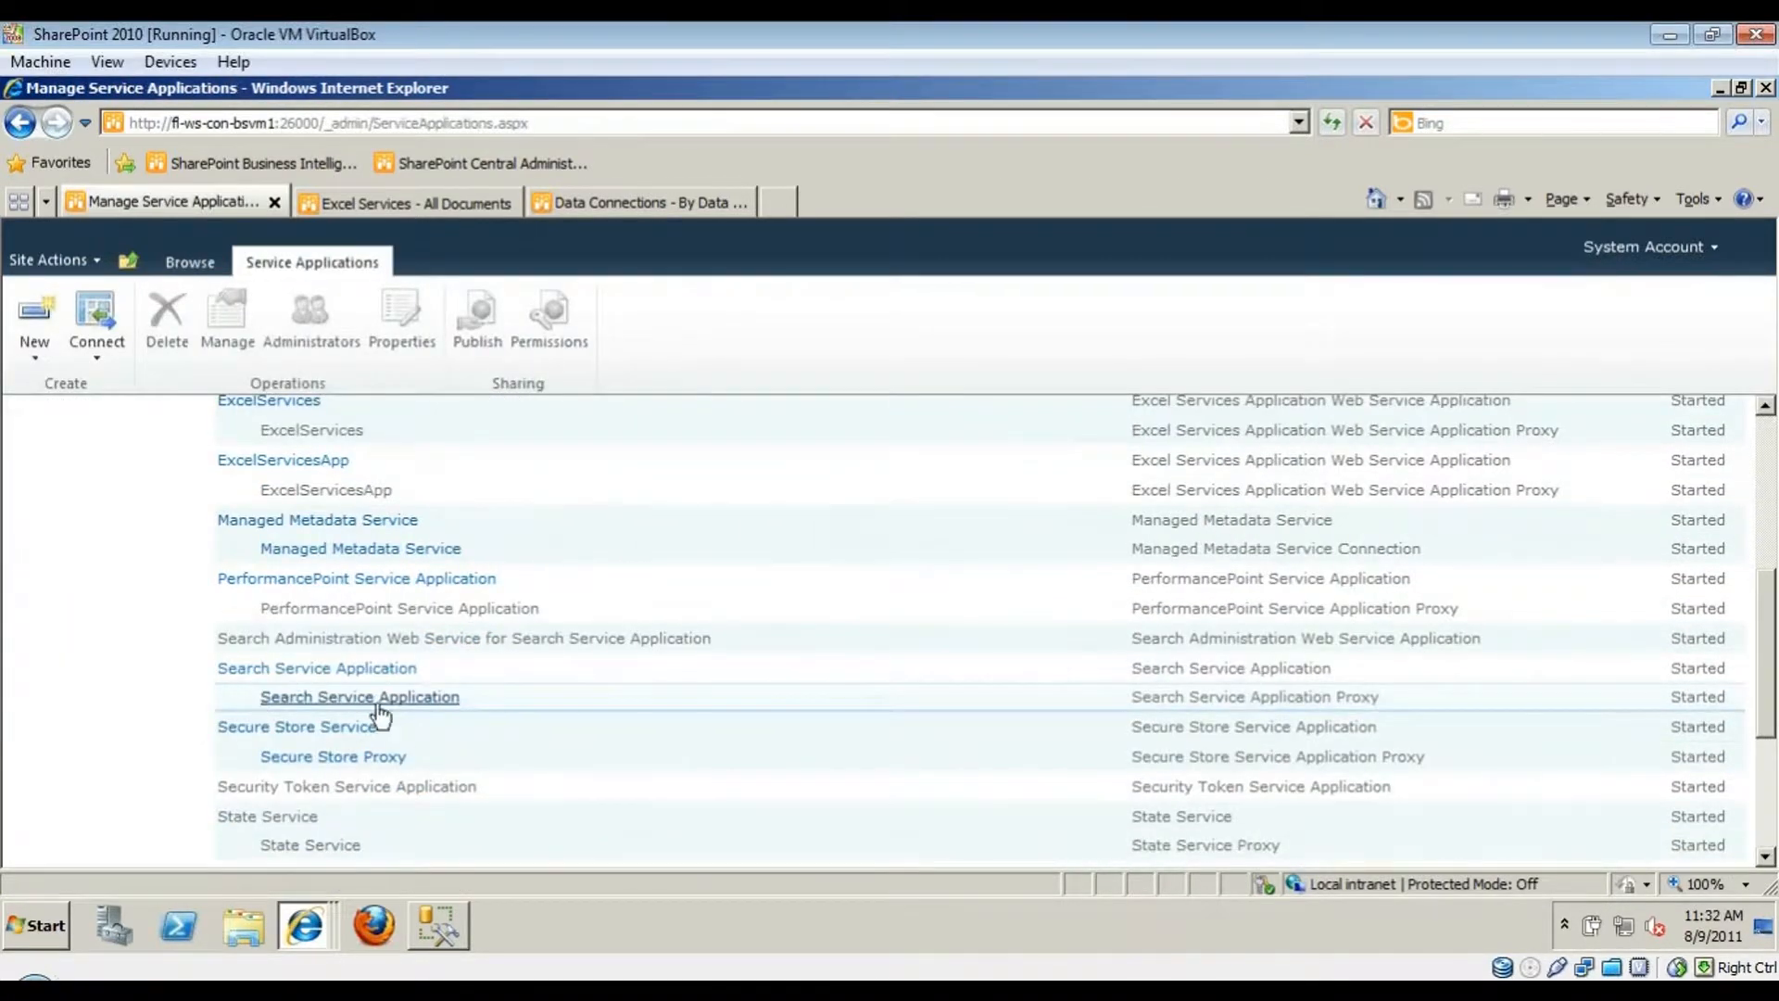
left_click(241, 733)
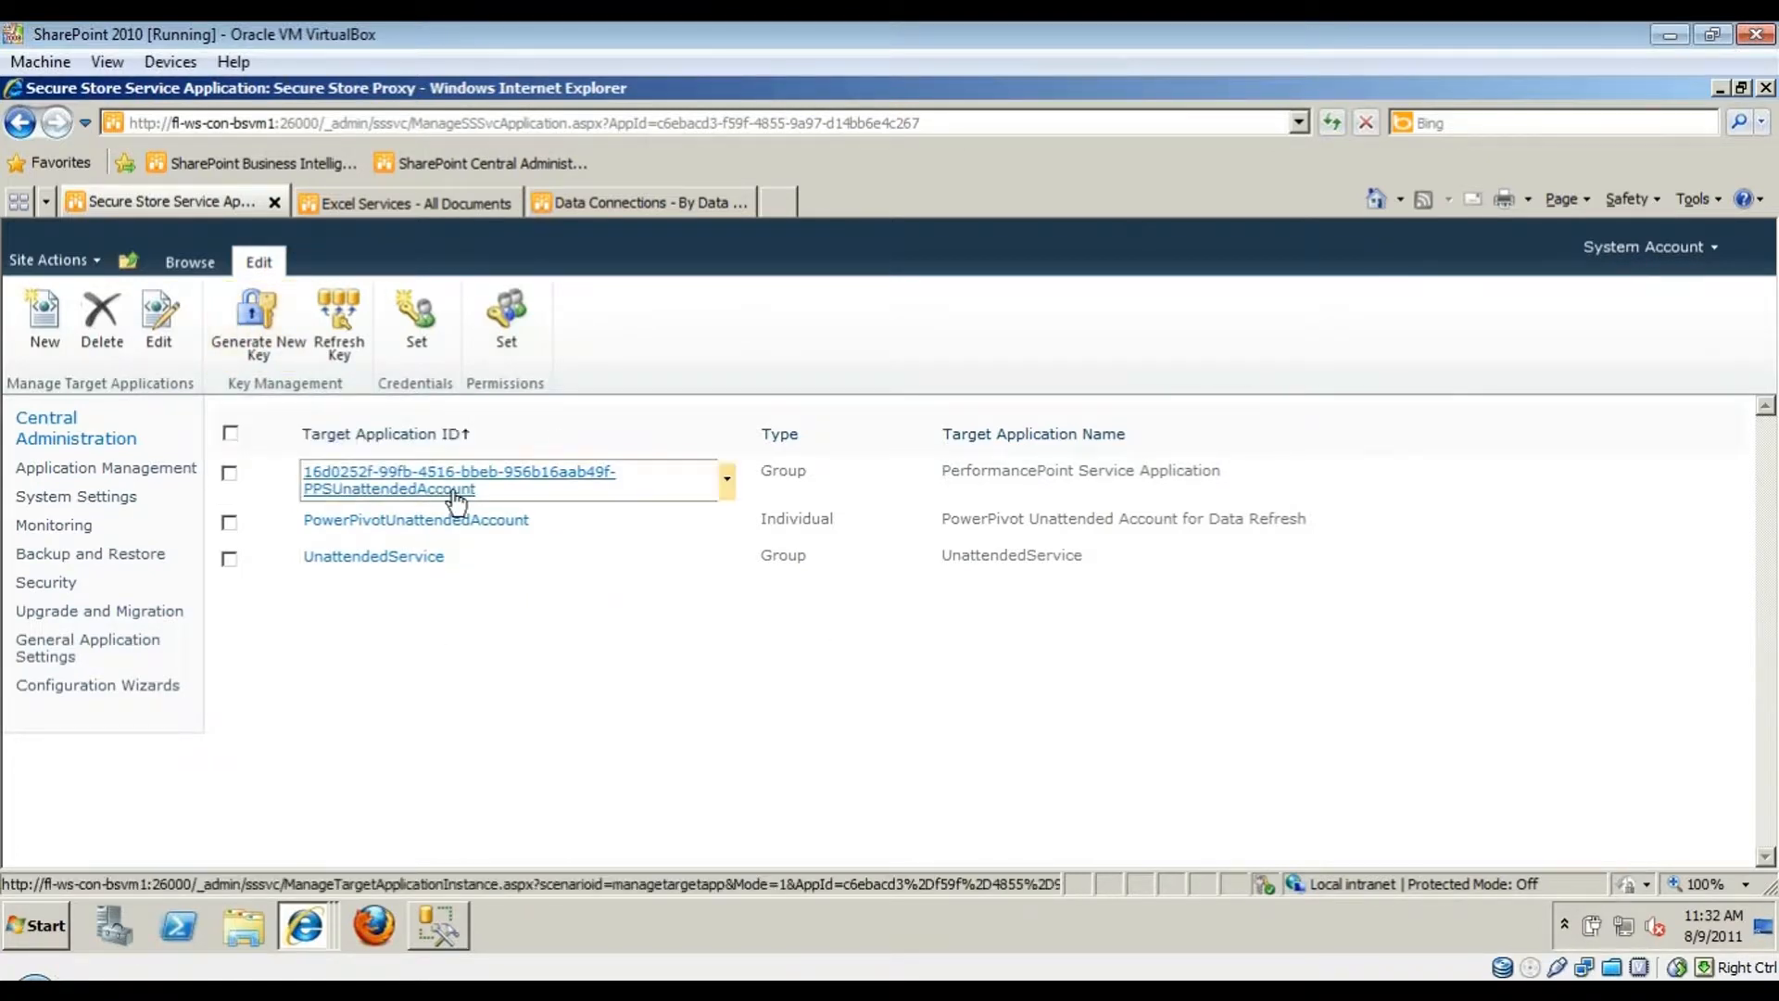
- Start creating a new Secure Store target application
left_click(40, 328)
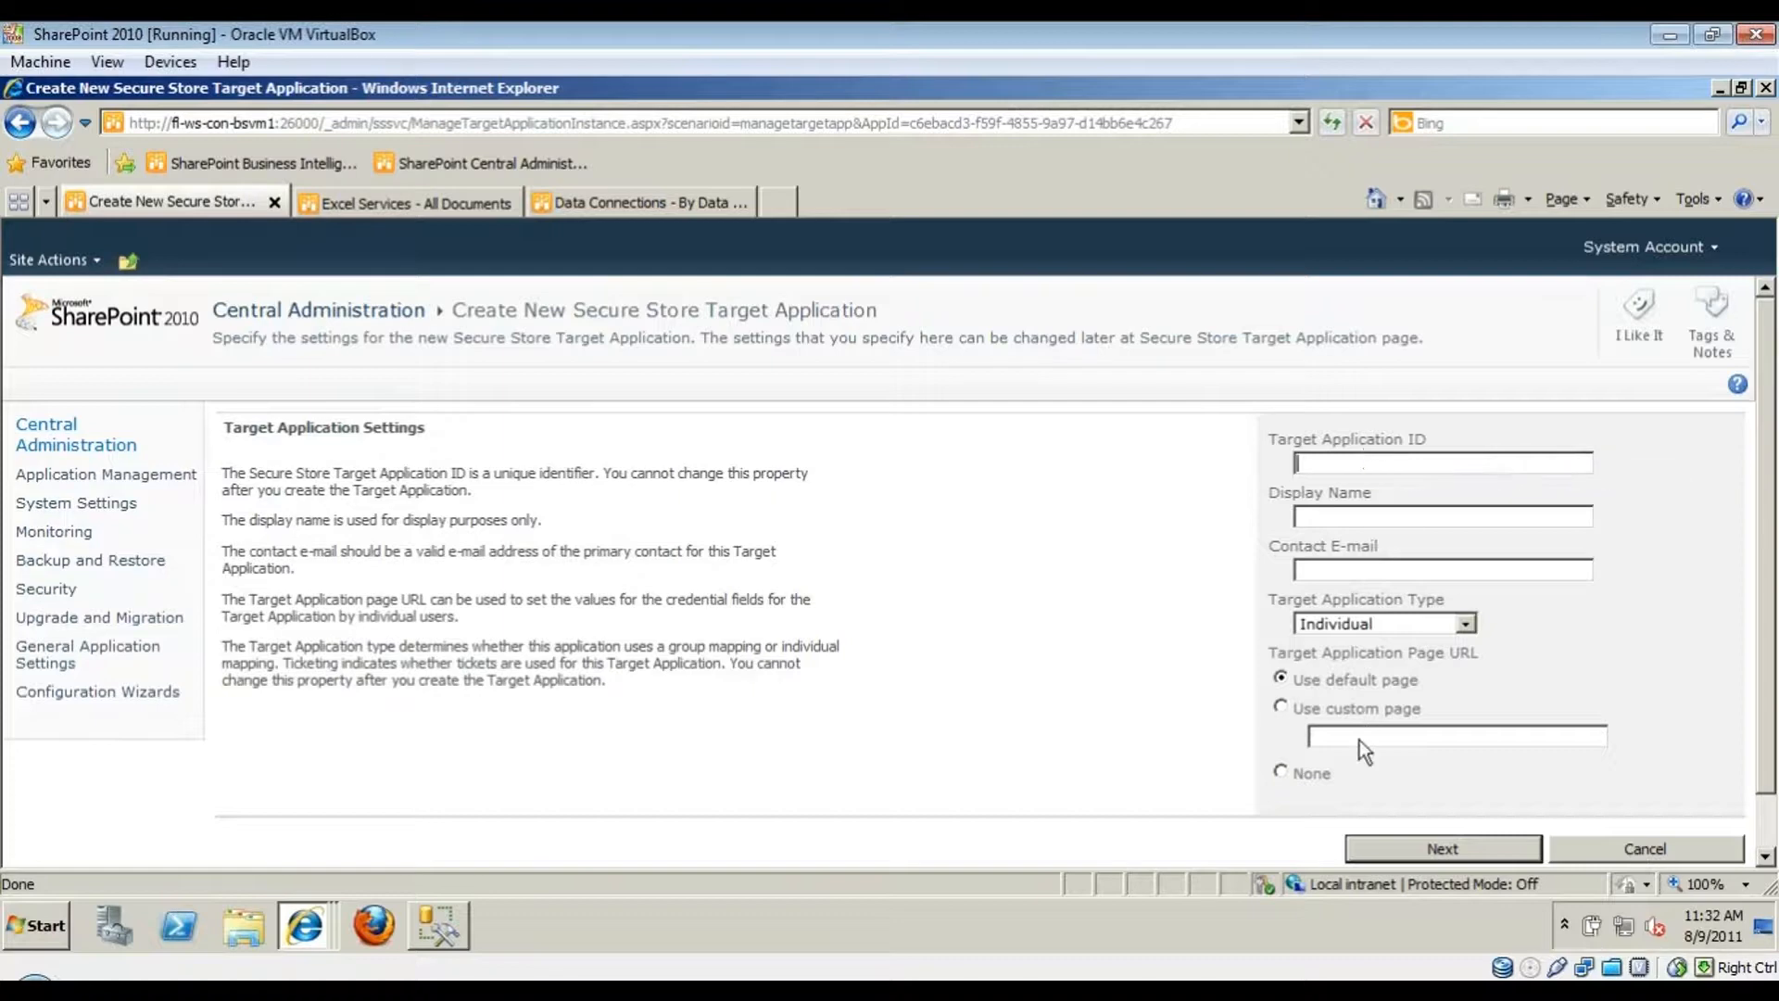
type("jkfd")
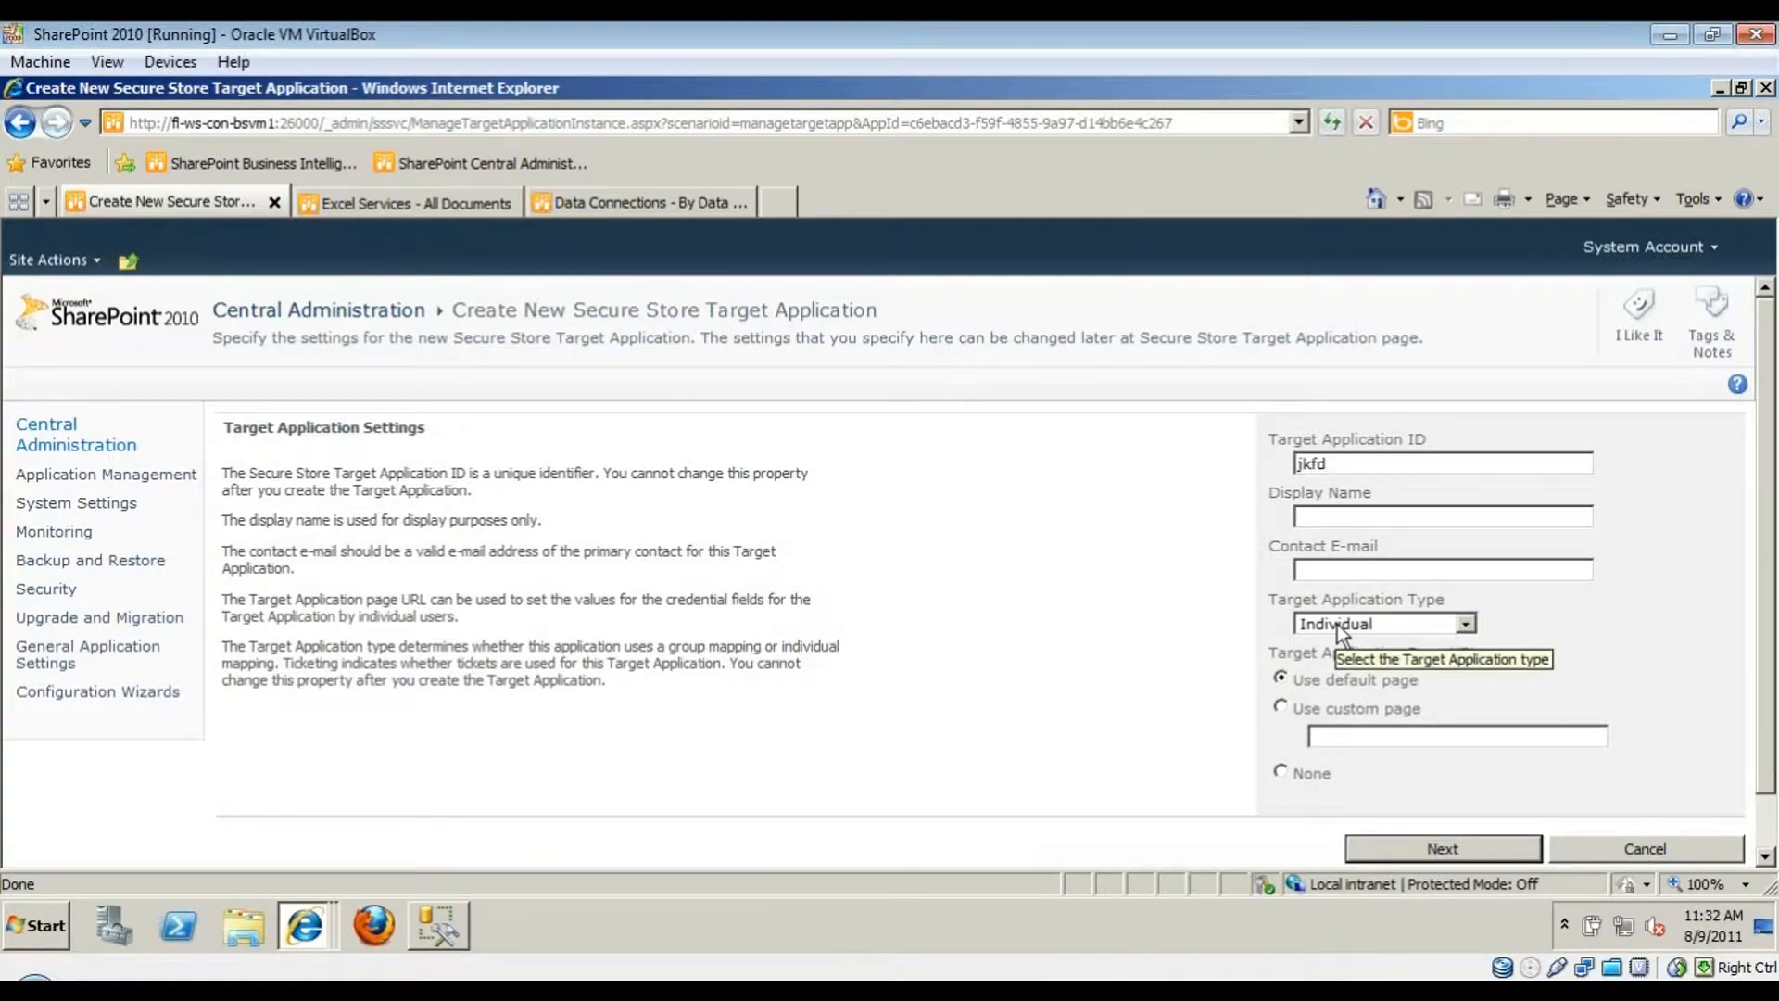
left_click_drag(1375, 532, 1382, 526)
left_click(1381, 521)
type("fds")
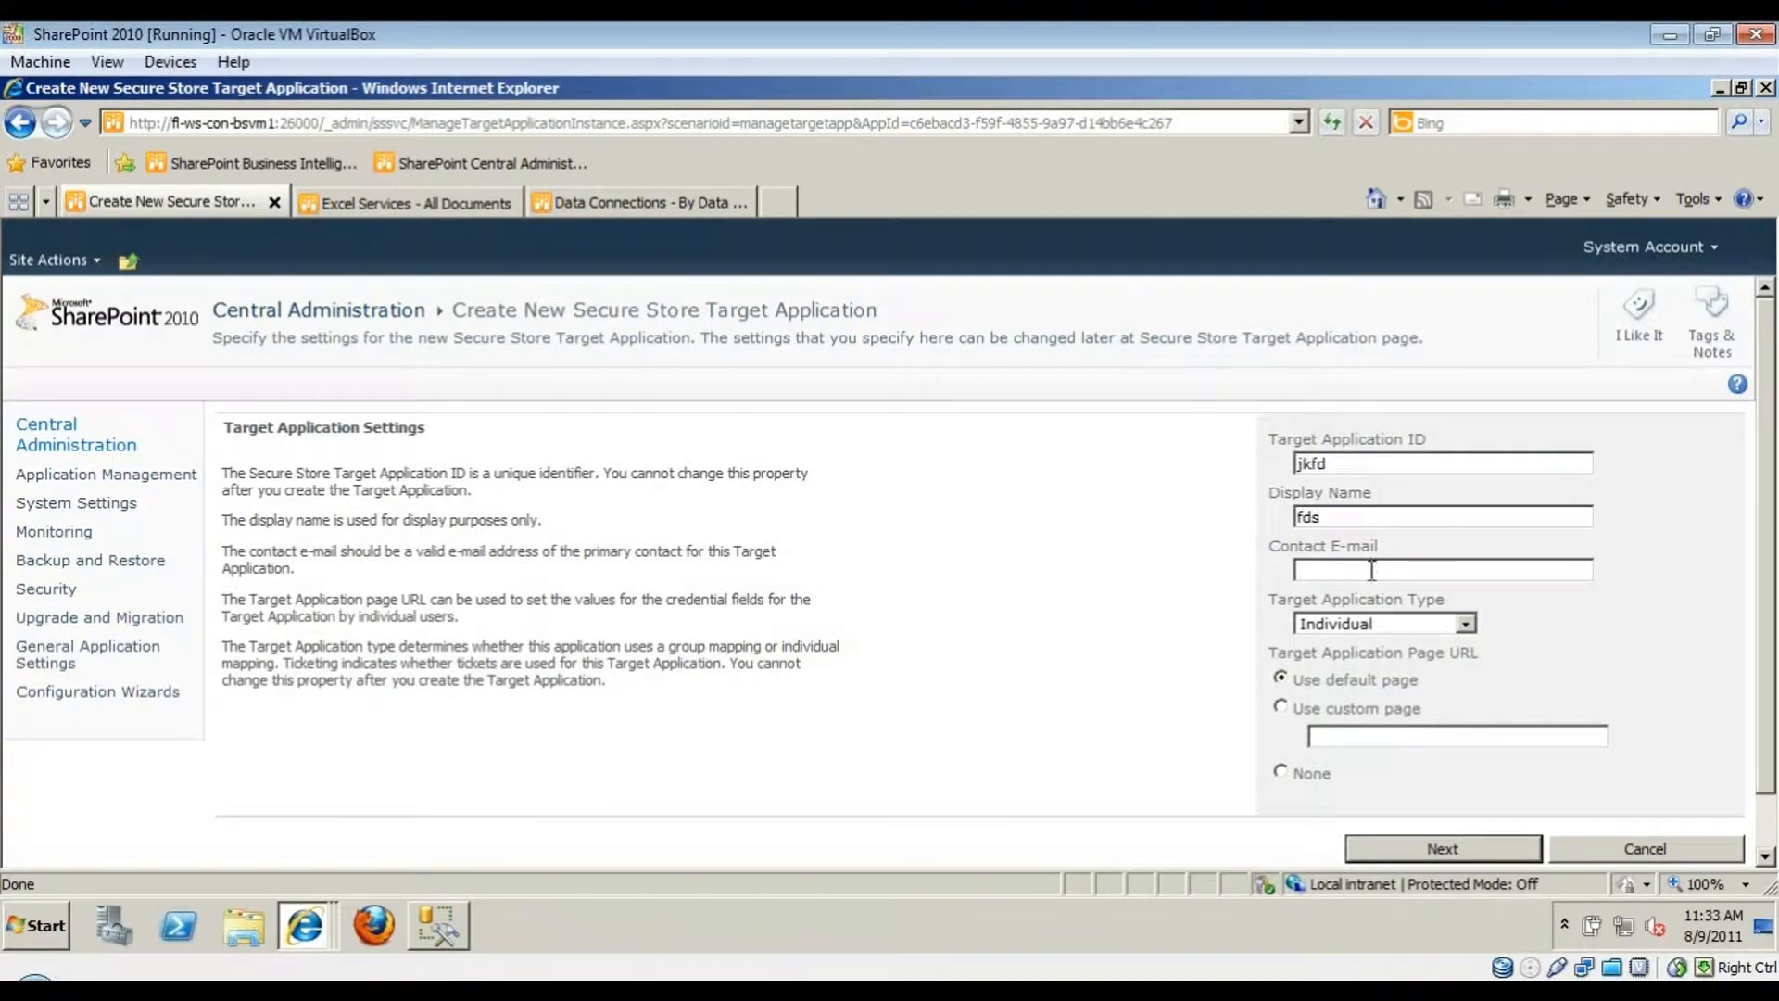
left_click(1378, 570)
type("fd@")
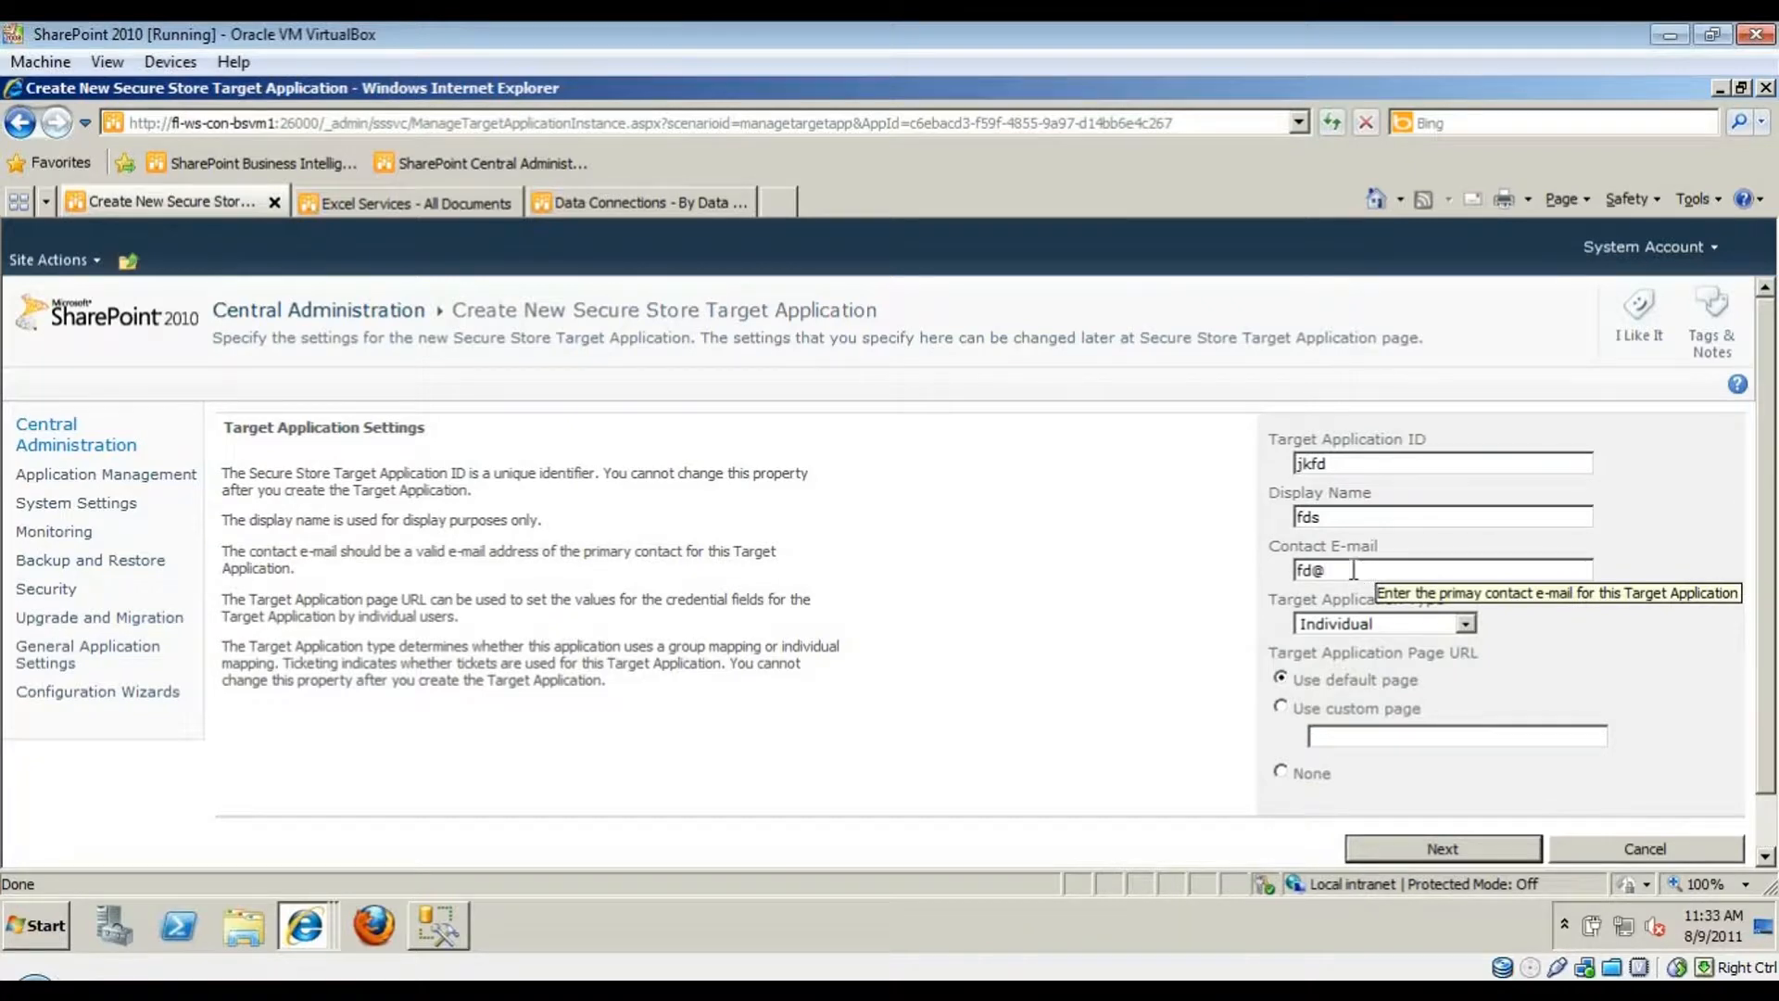
type("test.com")
left_click(1385, 624)
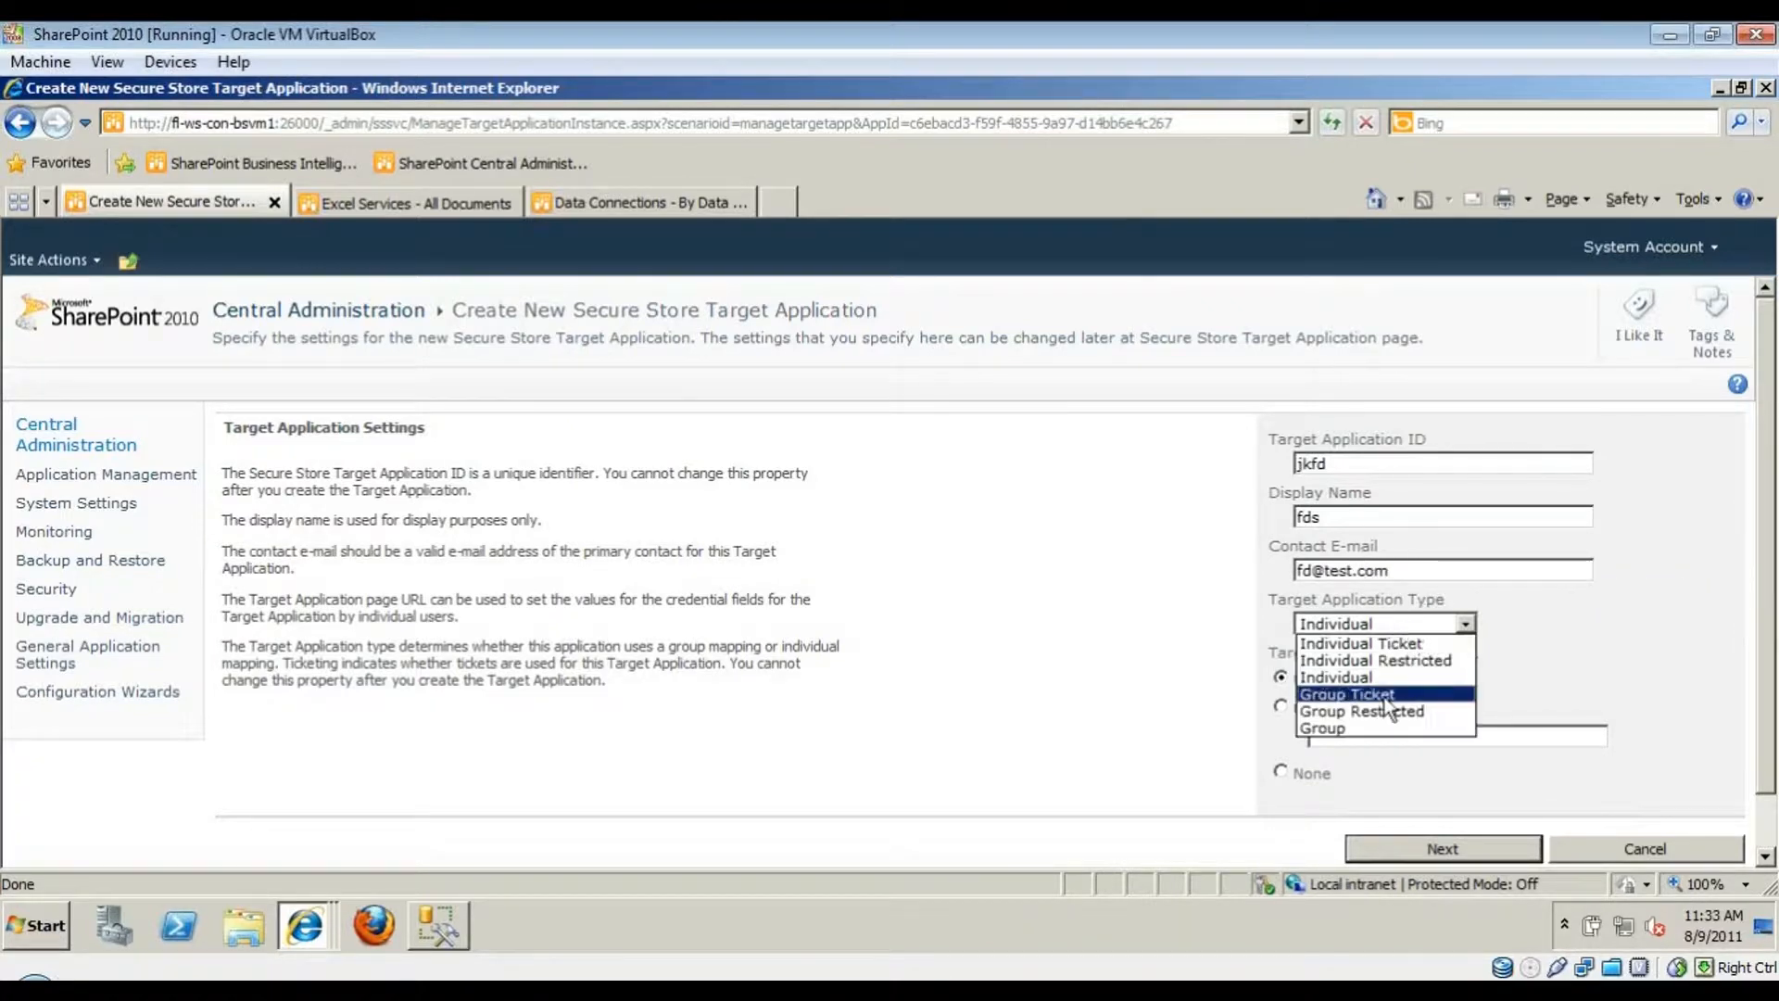
left_click(1364, 726)
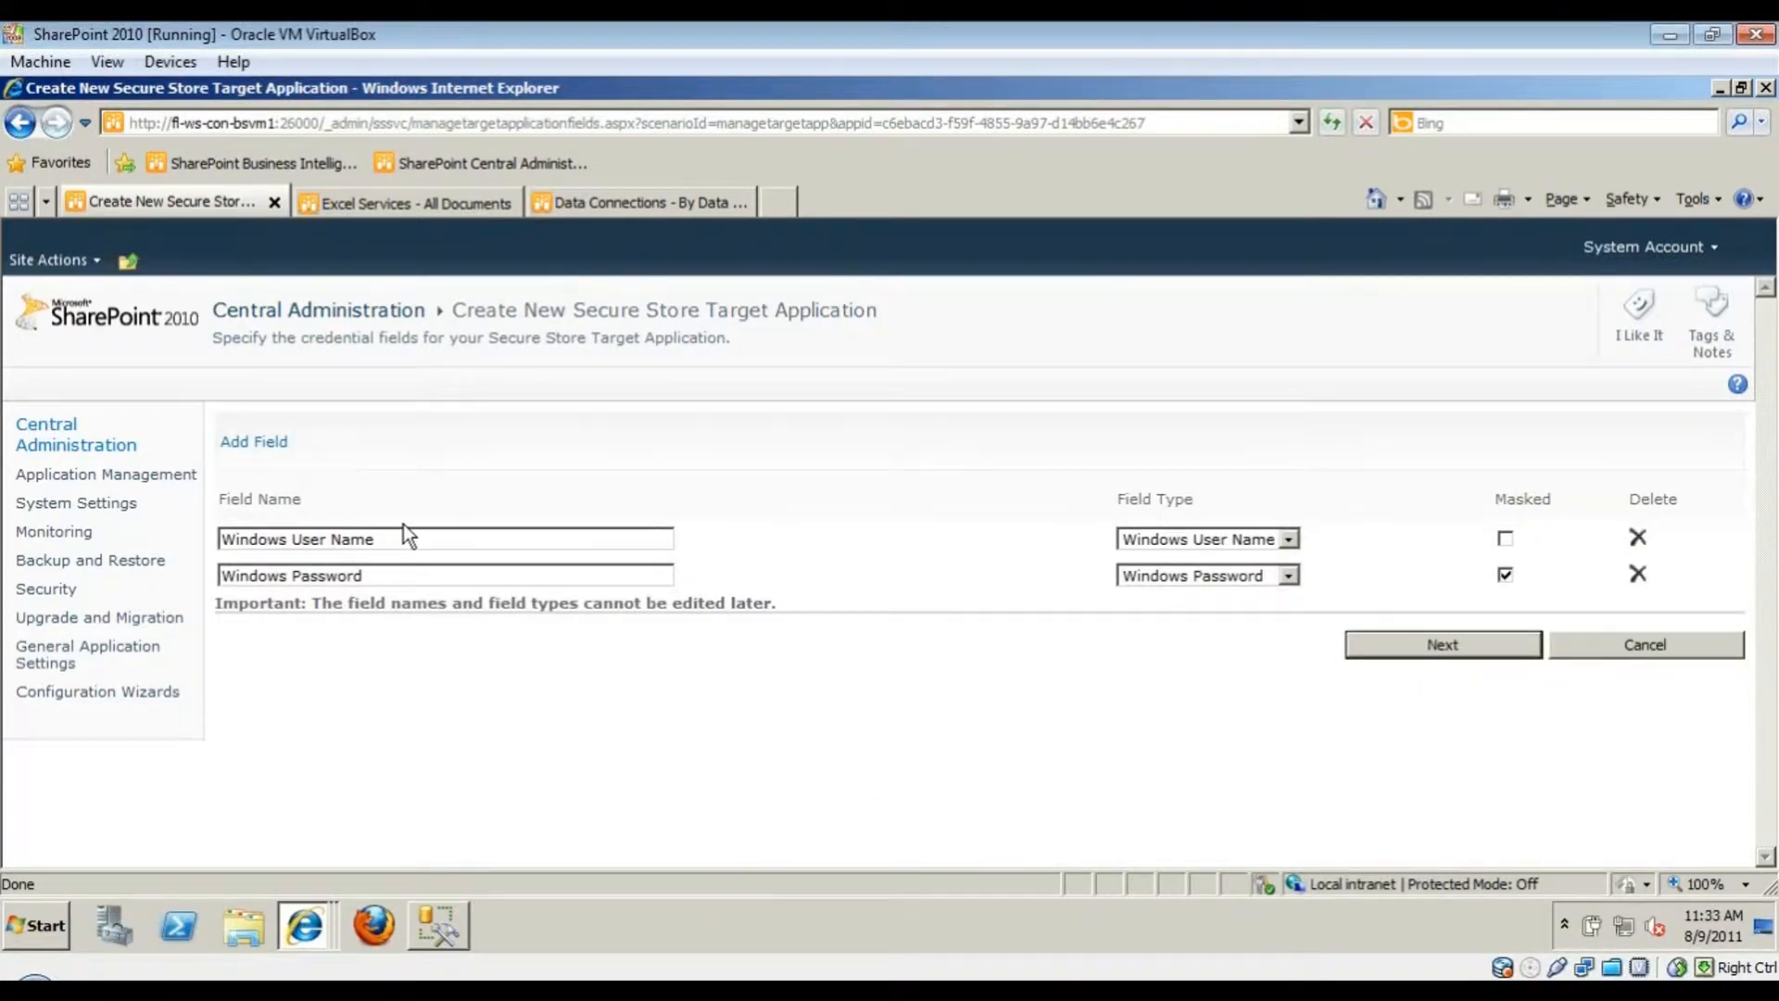
left_click(1462, 654)
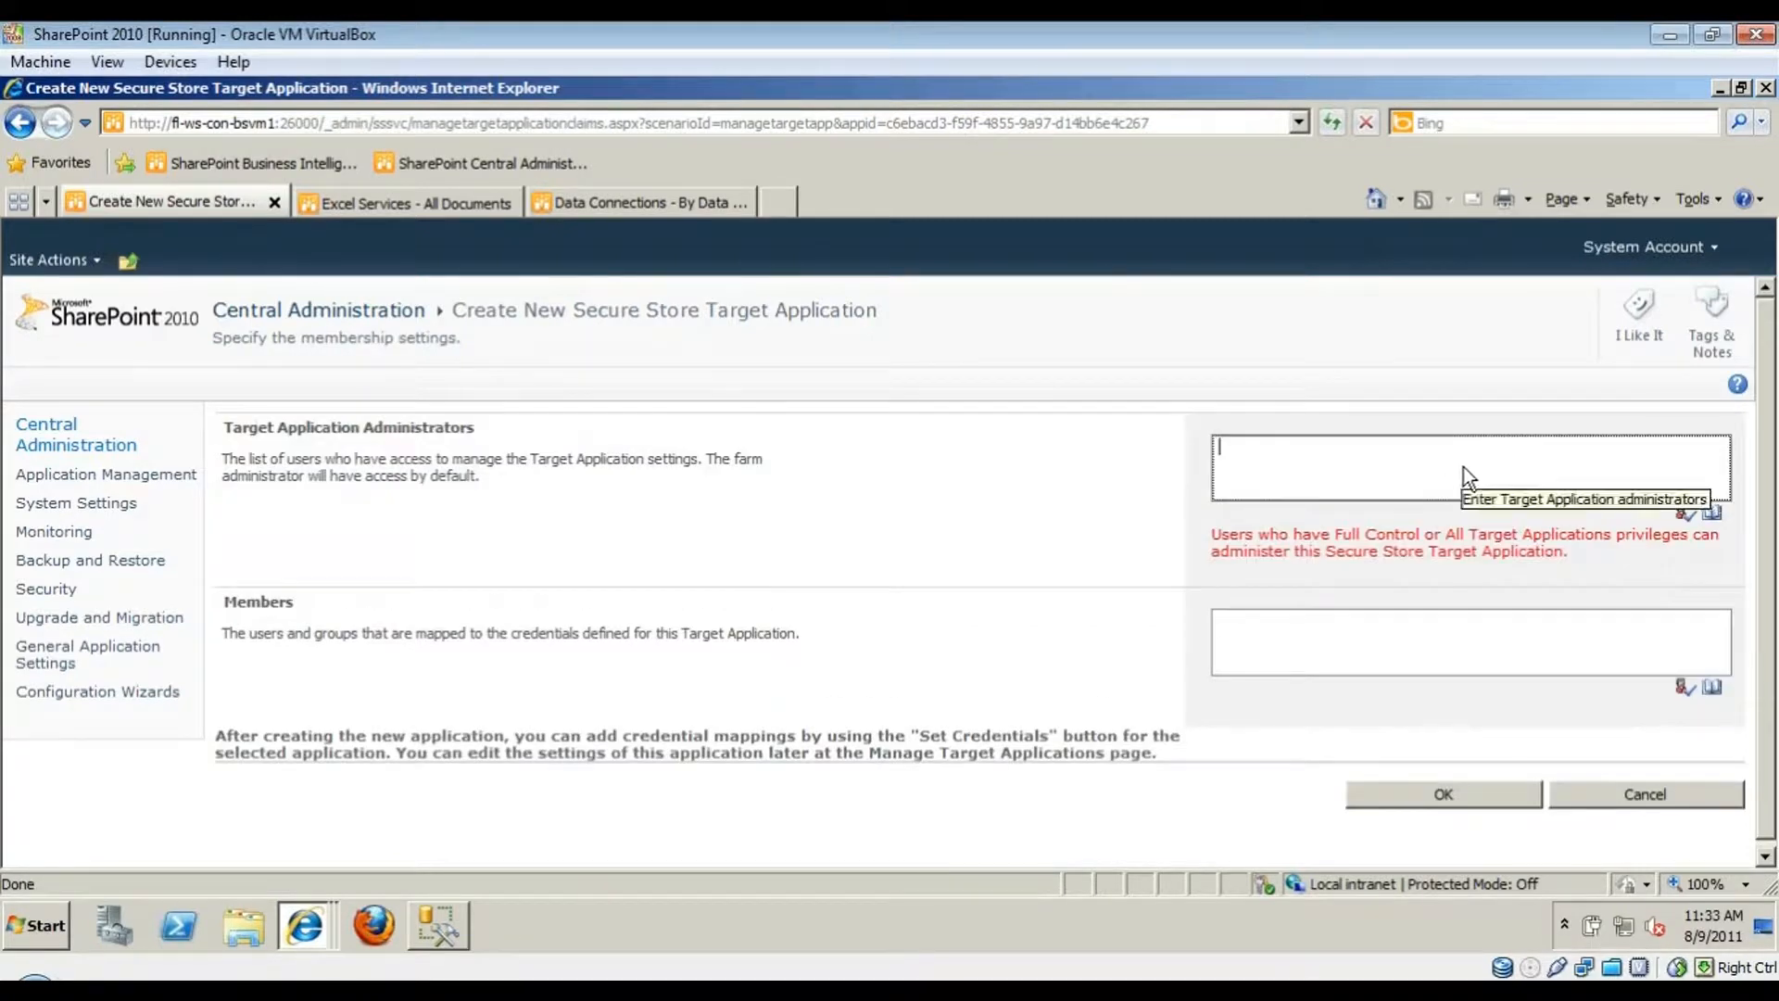
left_click(1315, 655)
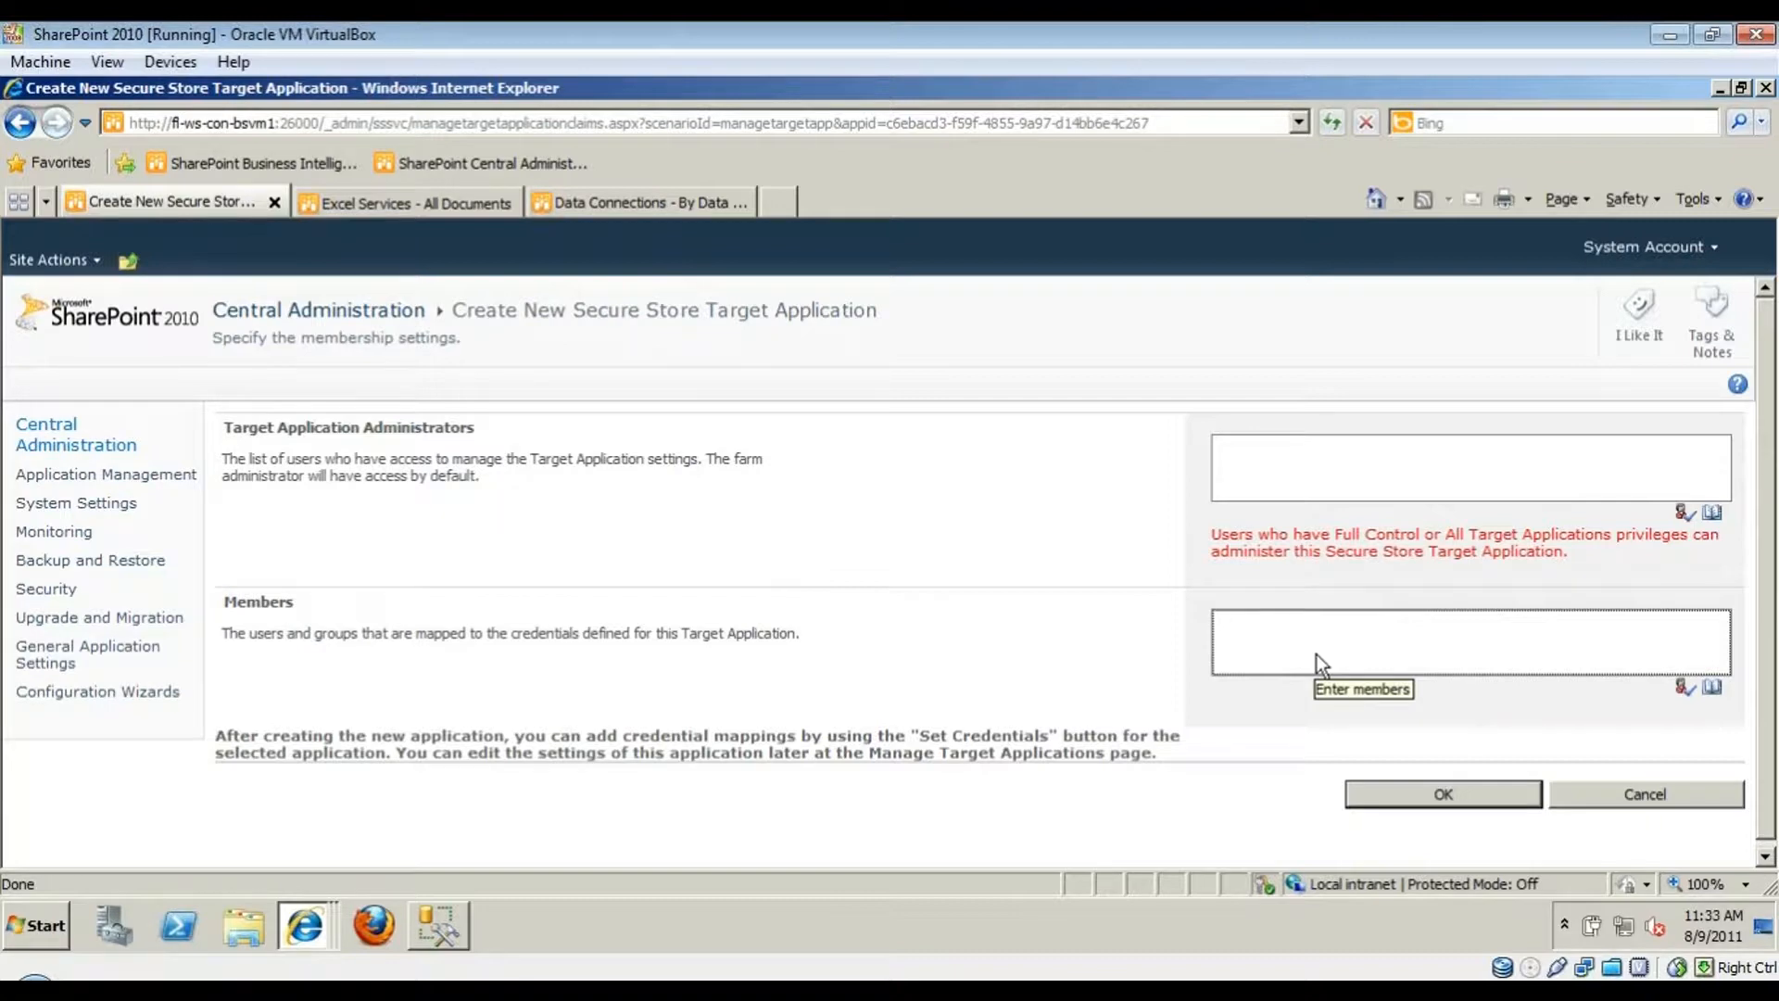
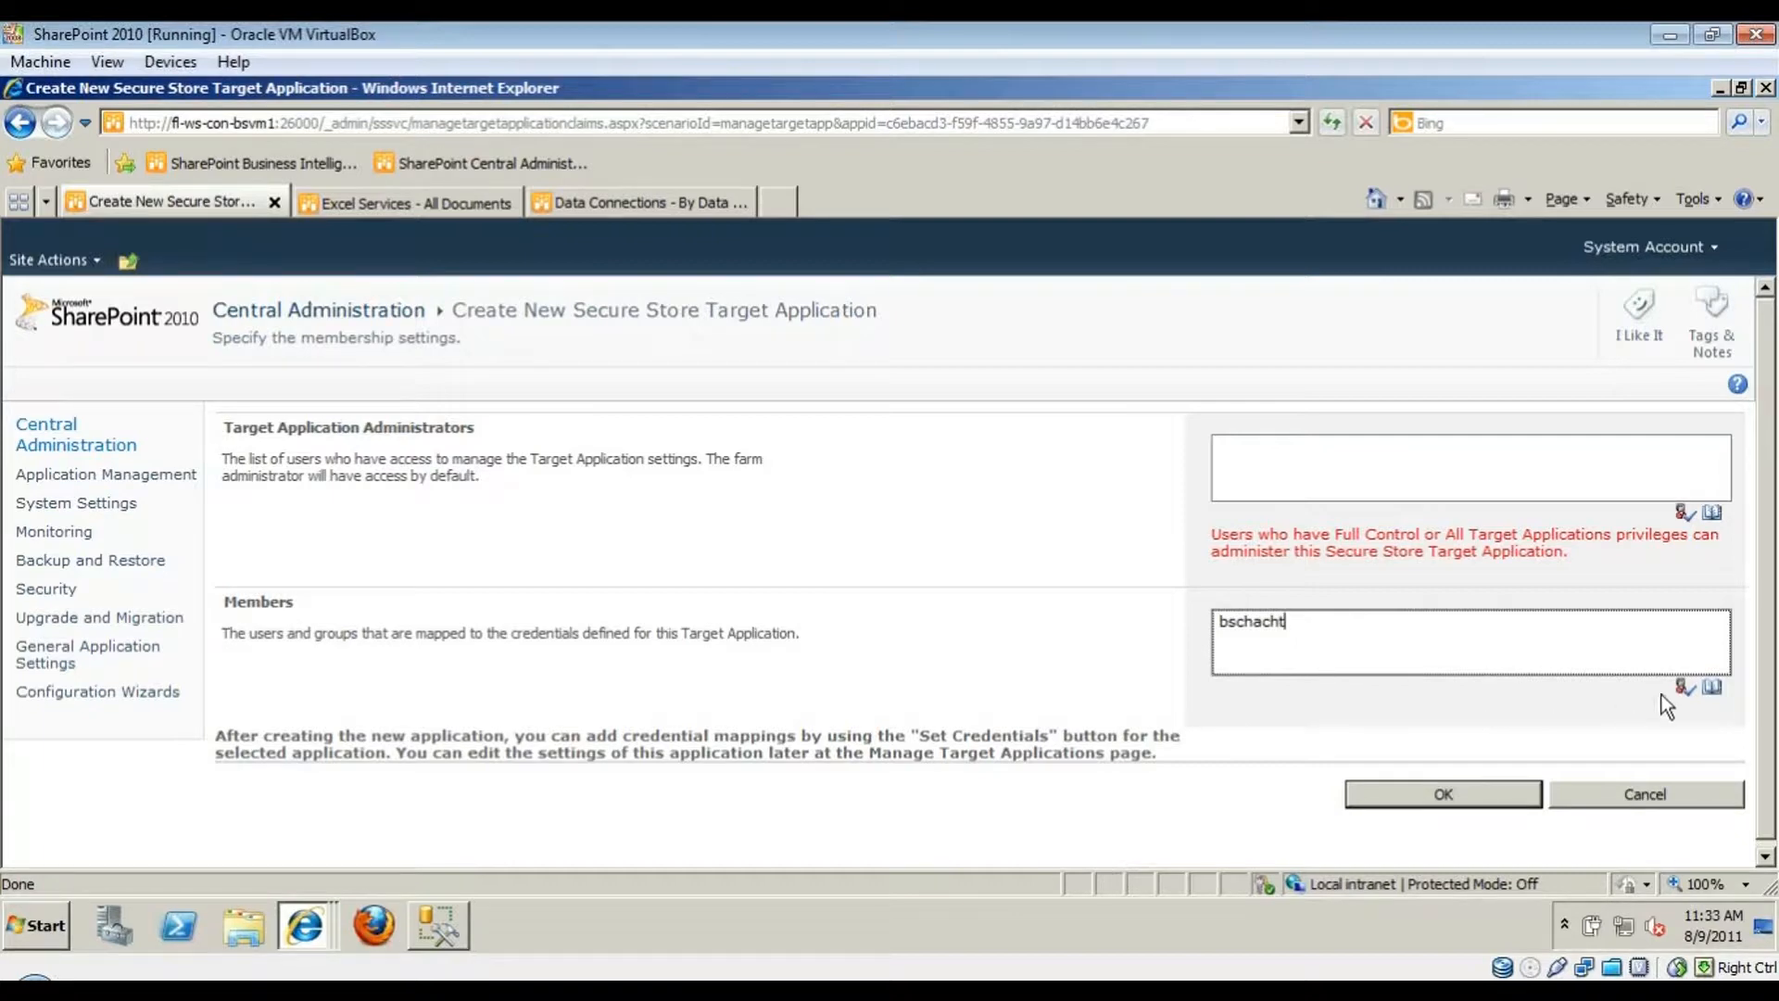
left_click(1618, 795)
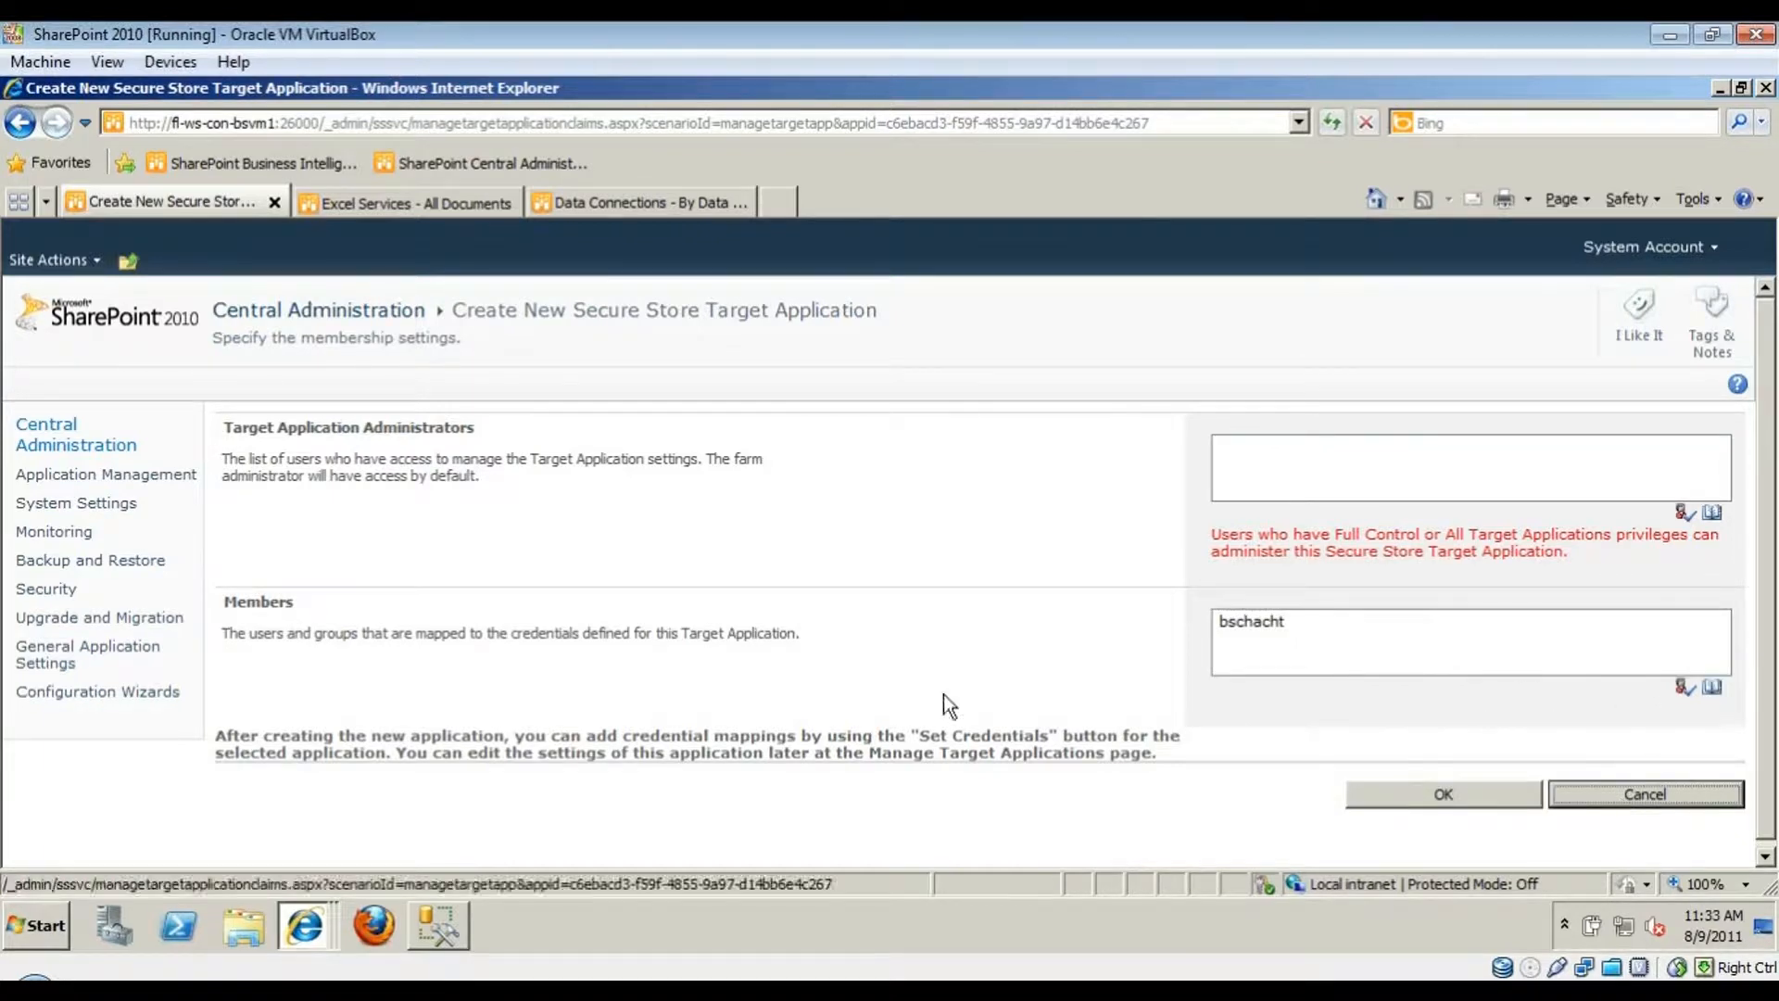
left_click(230, 557)
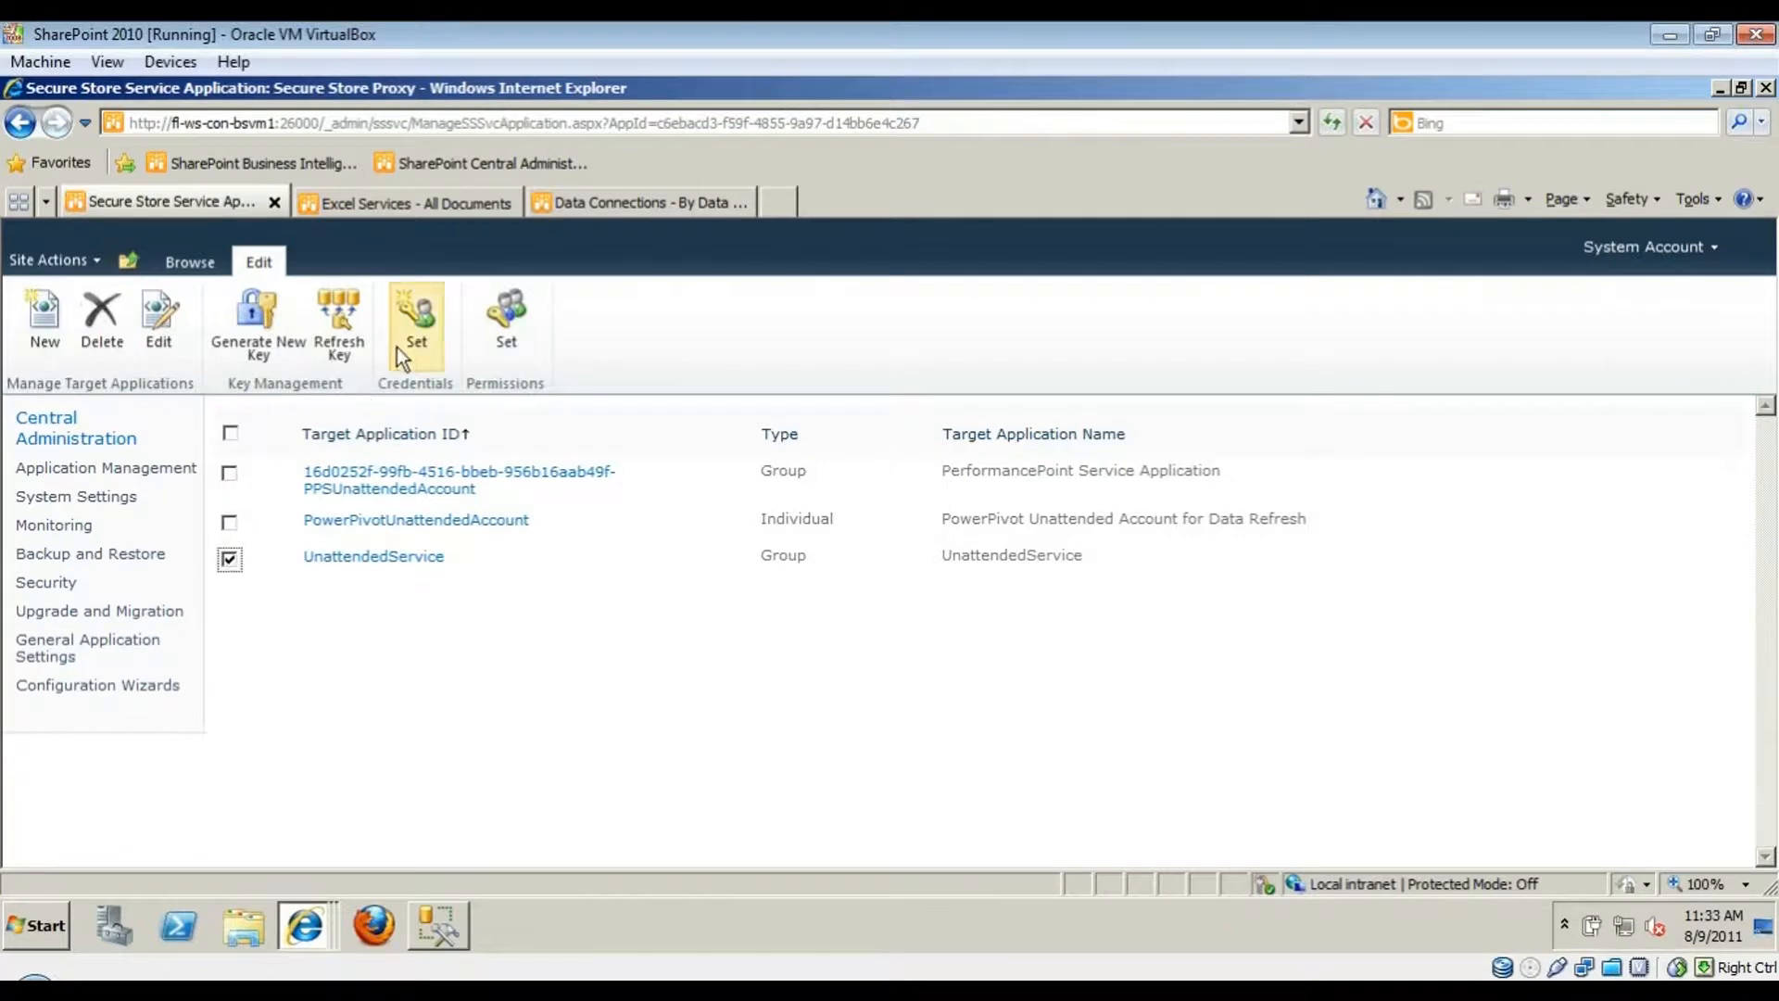
left_click(432, 331)
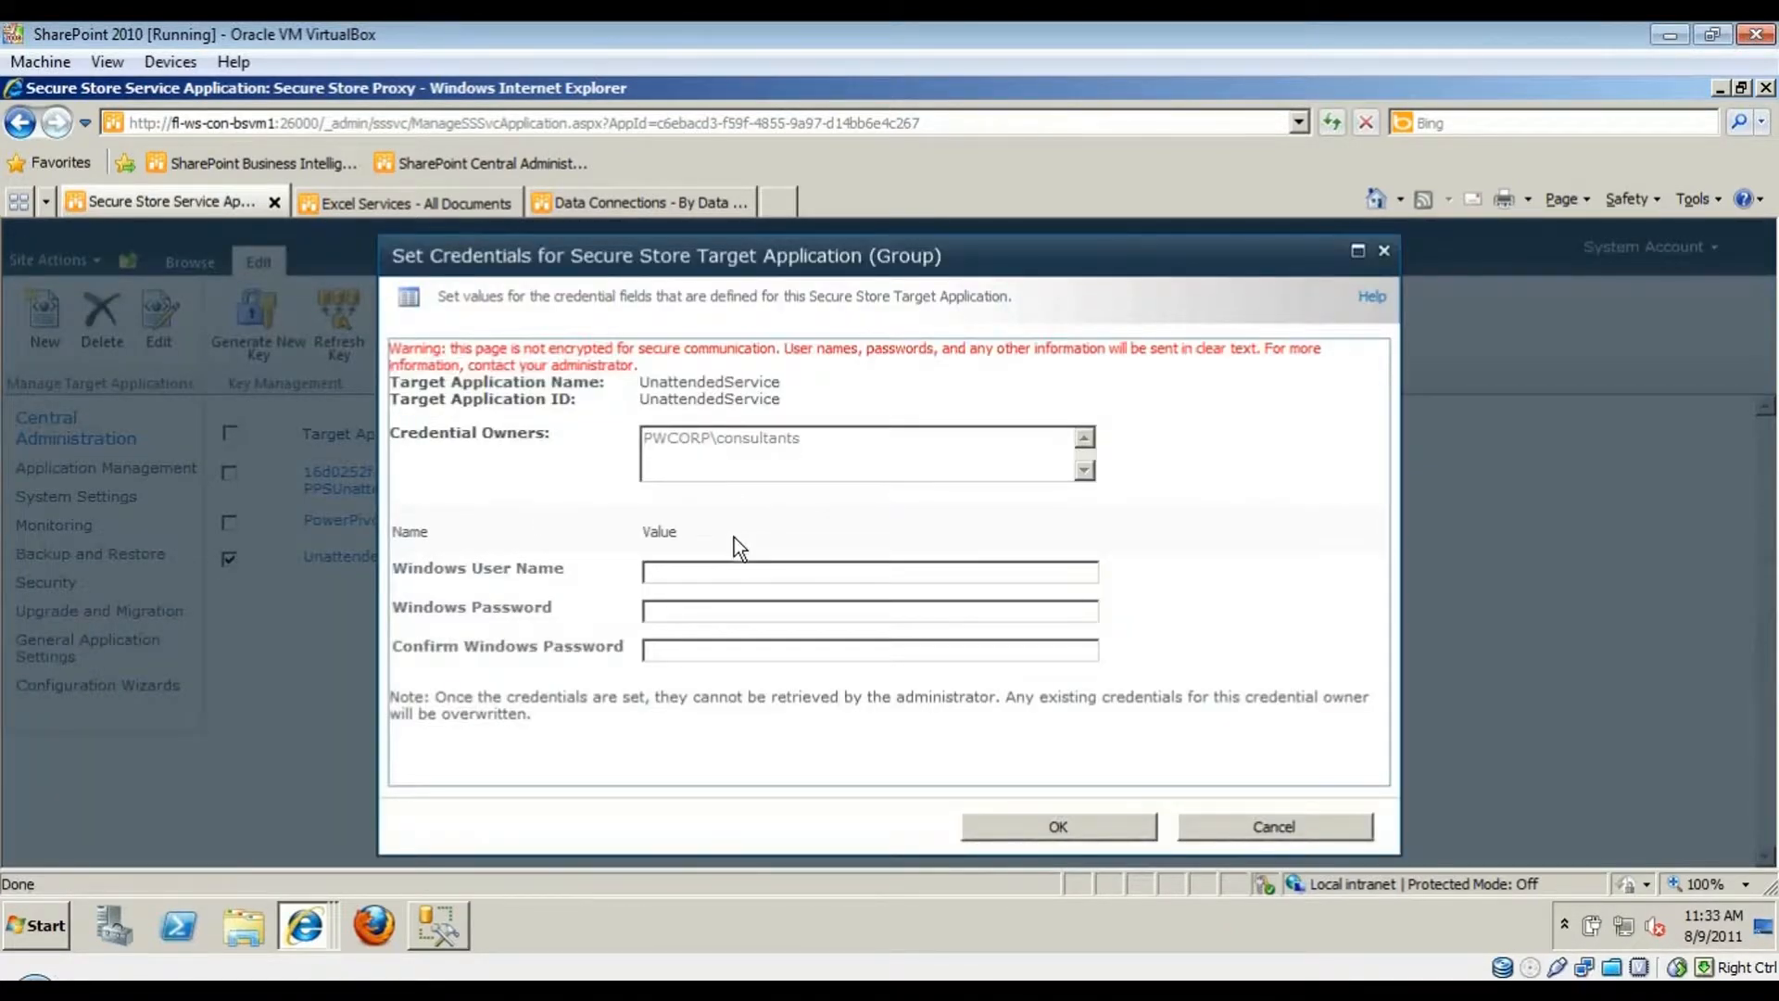
left_click(667, 567)
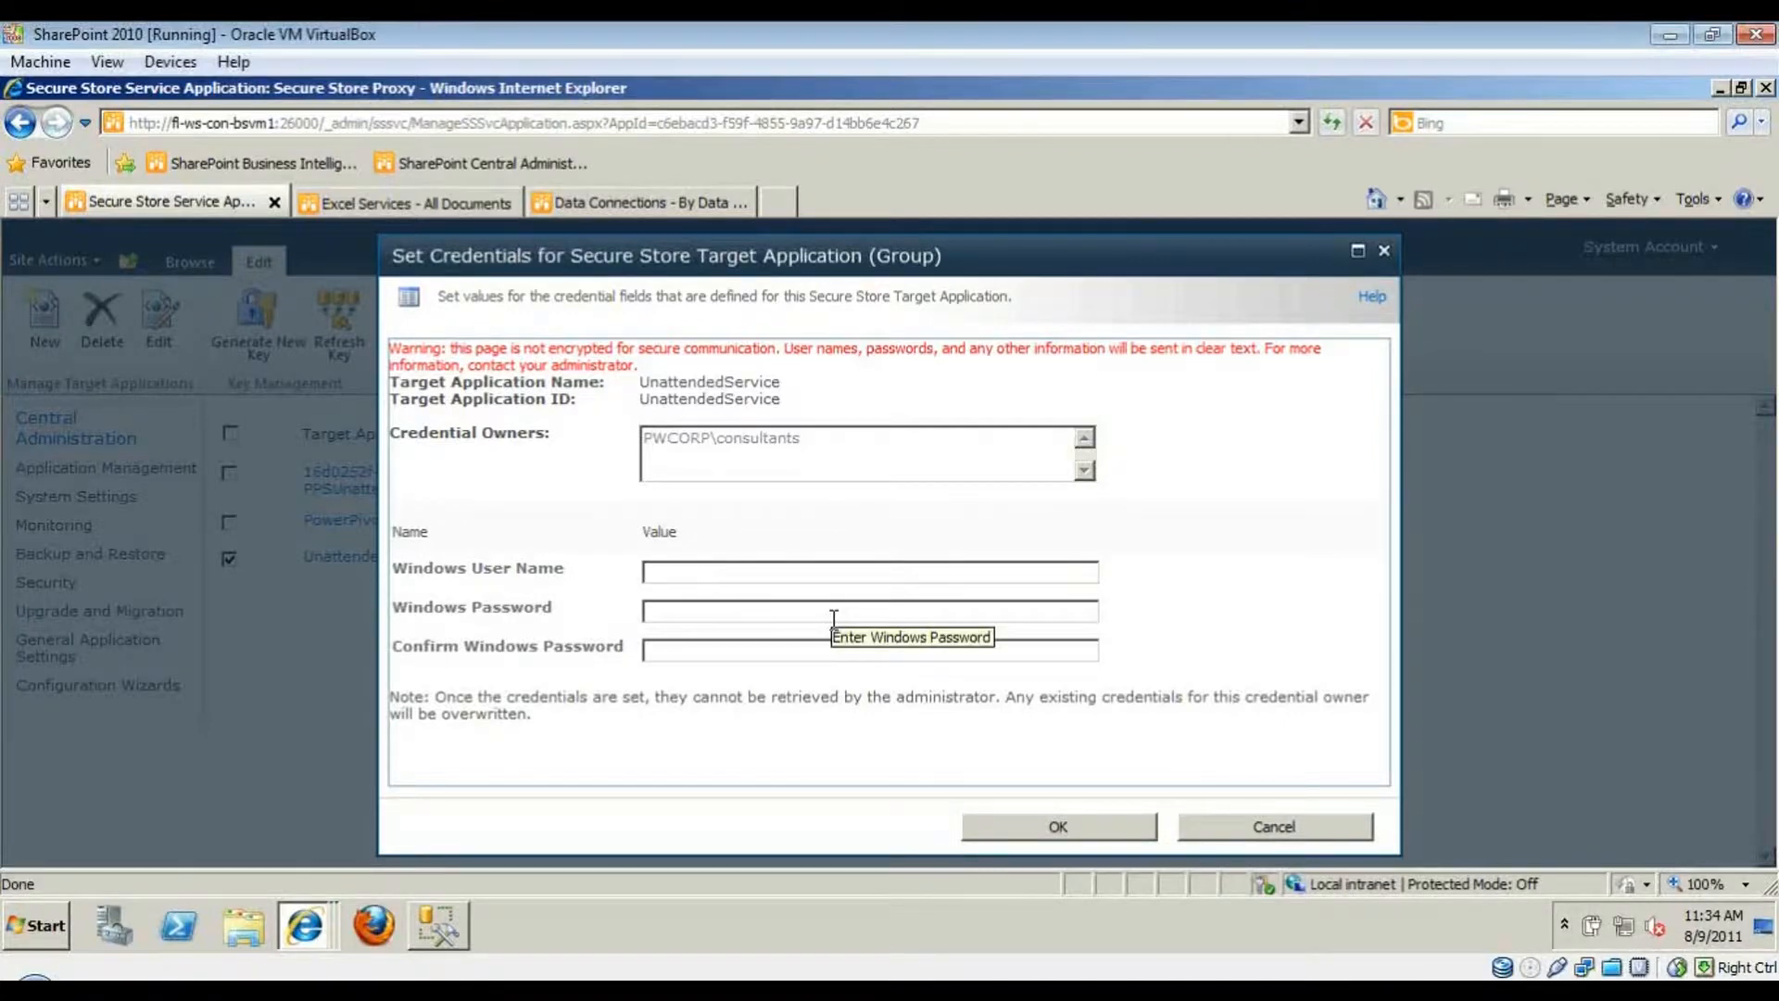
left_click(1246, 830)
mouse_move(311, 560)
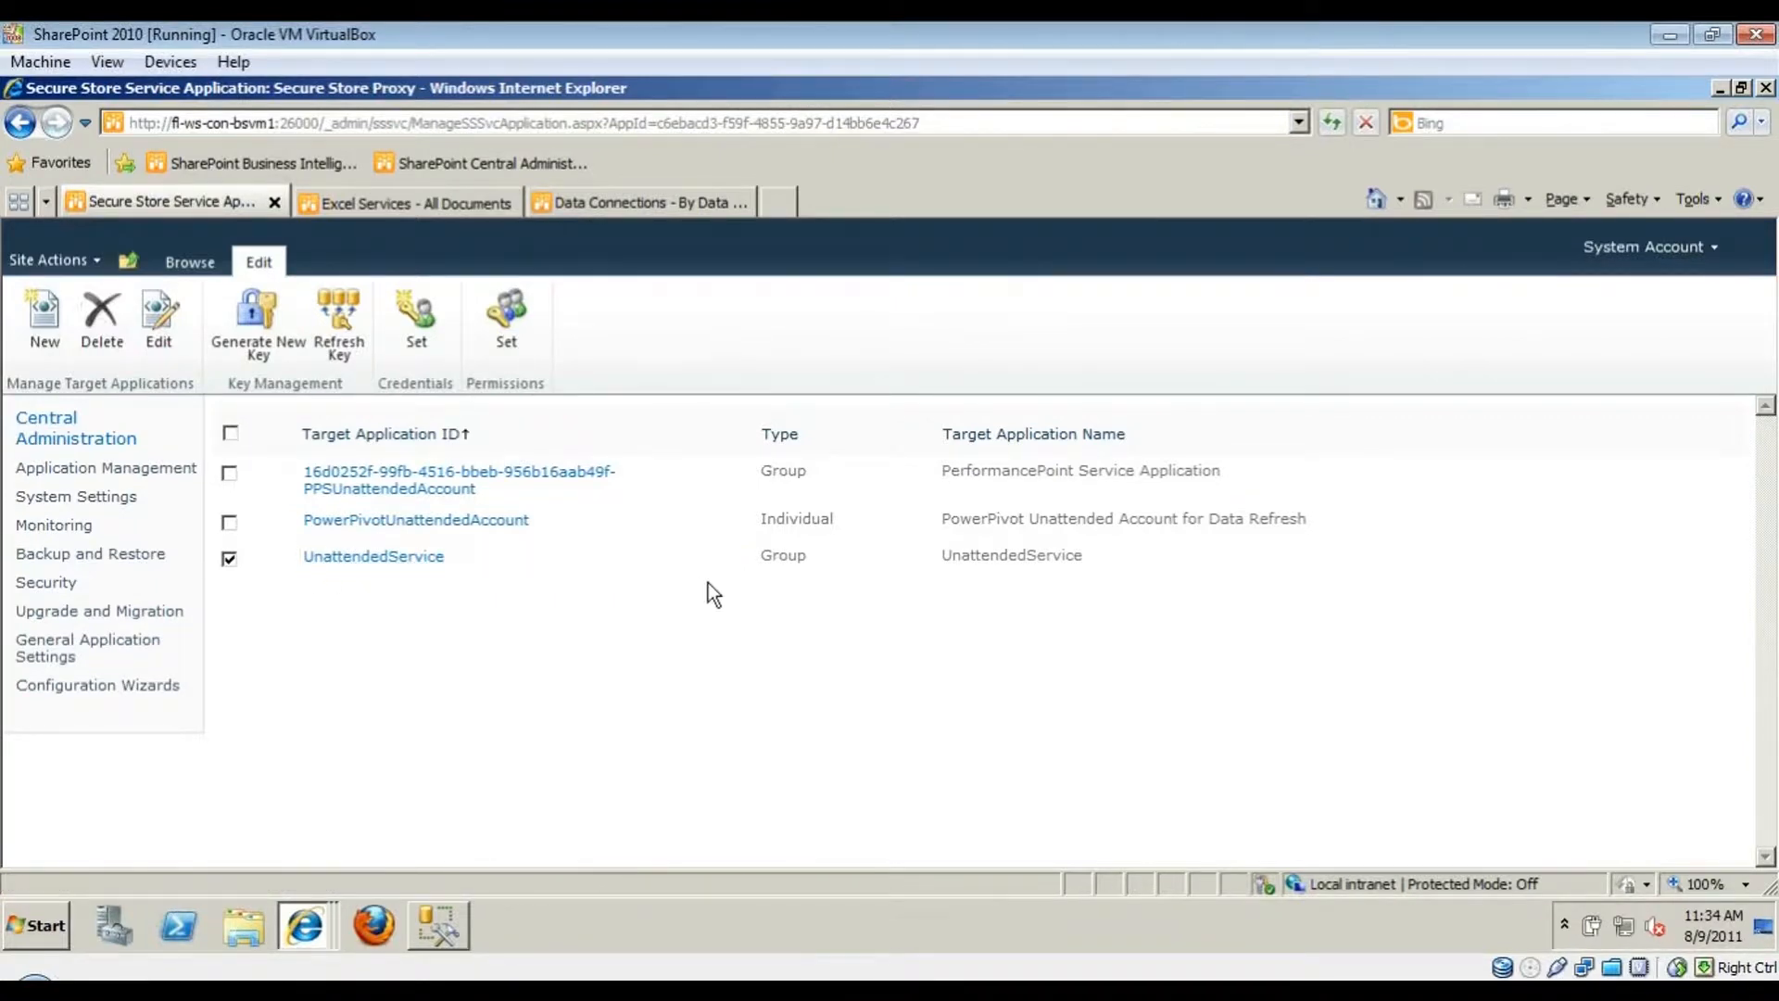
- In ExcelServicesApp Global Settings, set the External Data Application ID to UnattendedService and save
left_click(153, 472)
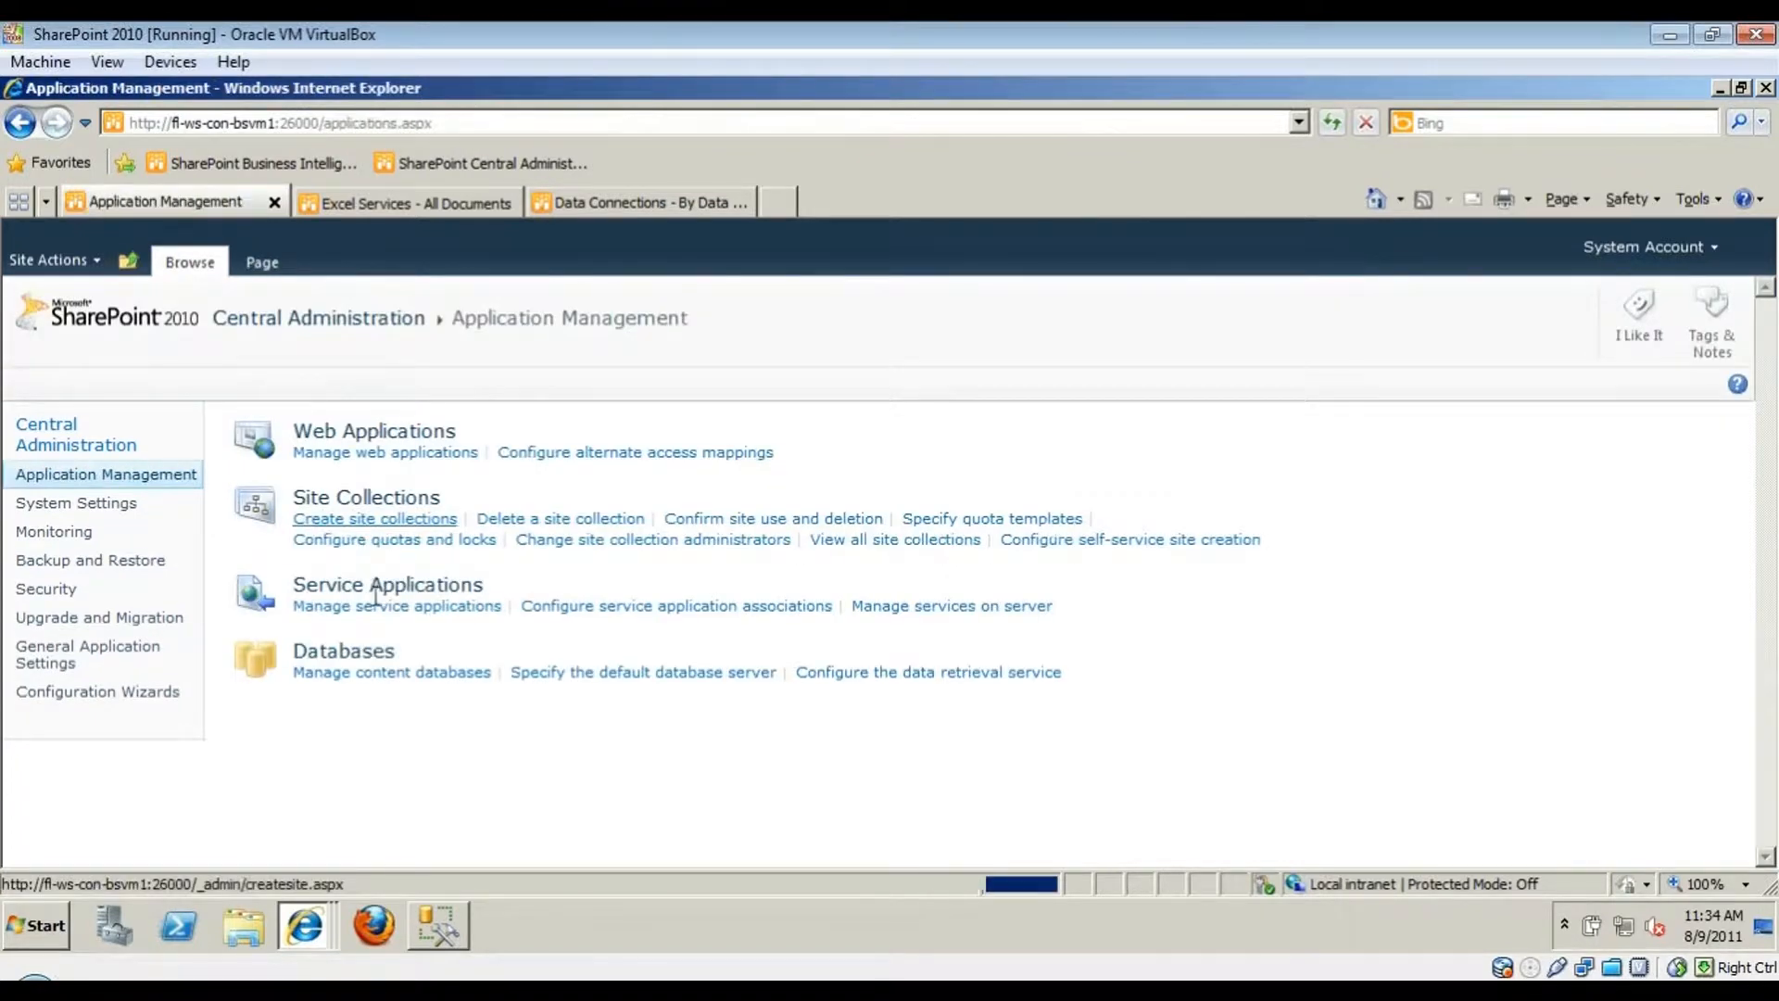
left_click(381, 609)
scroll(269, 735, "down", 3)
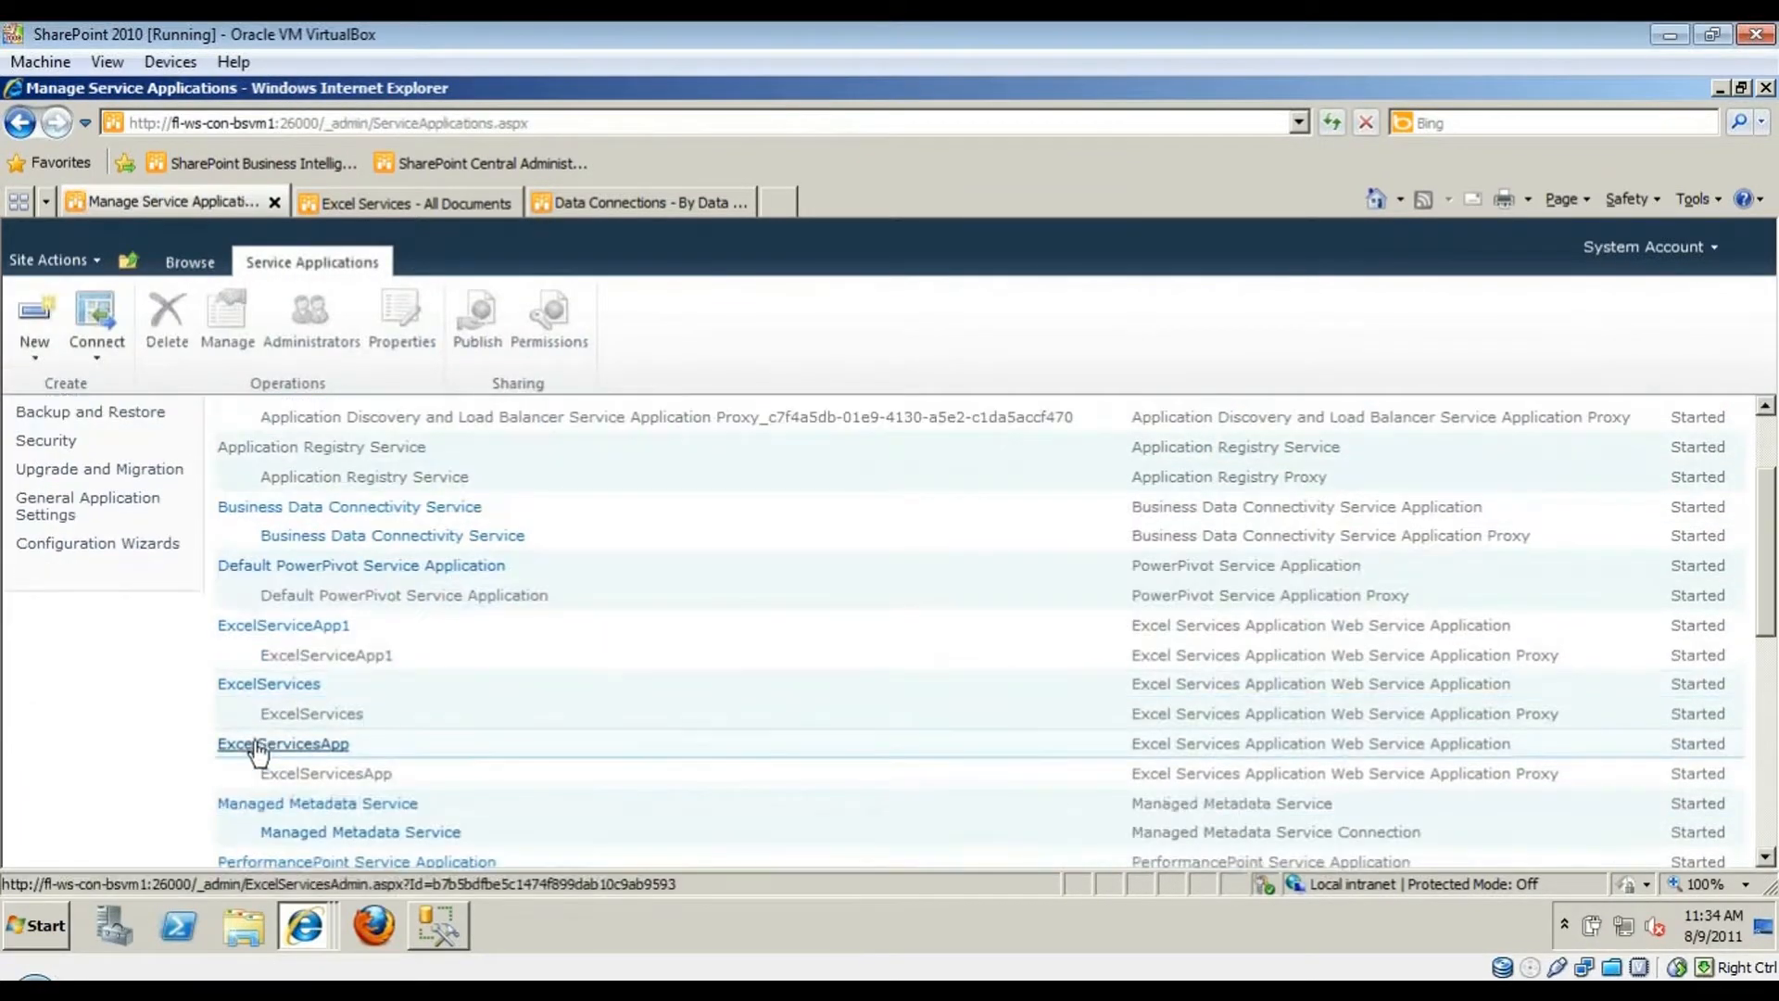
left_click(259, 746)
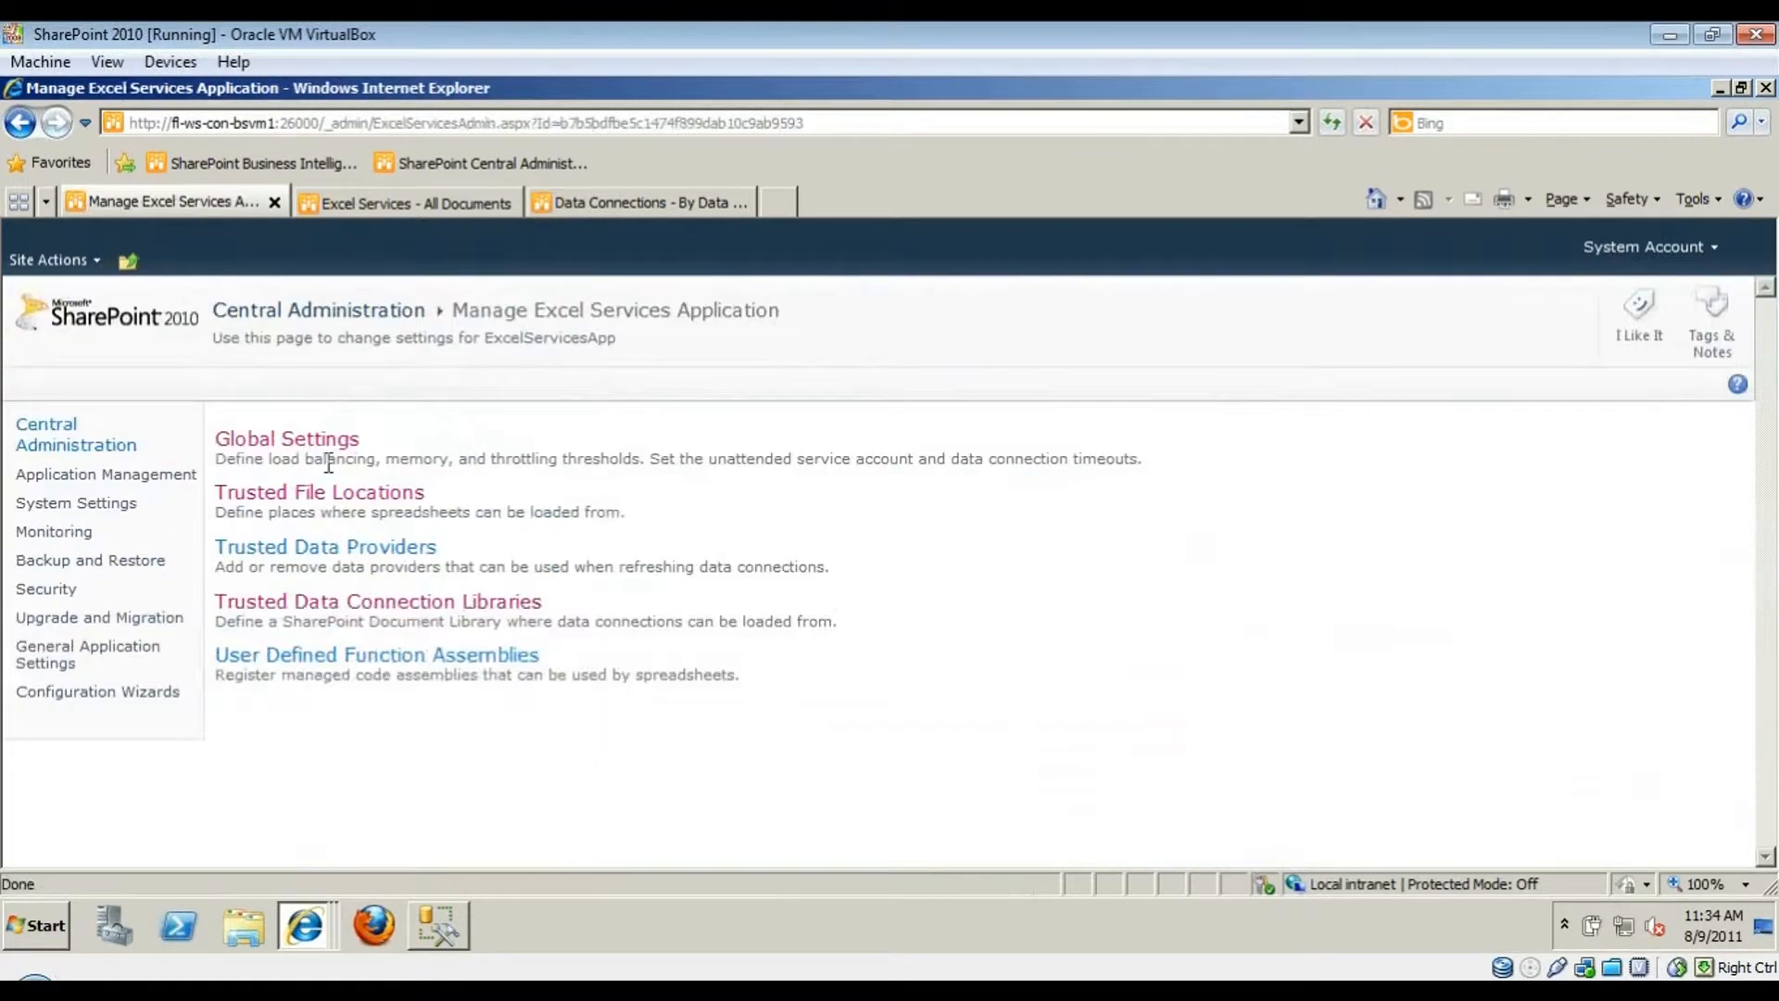
left_click(322, 451)
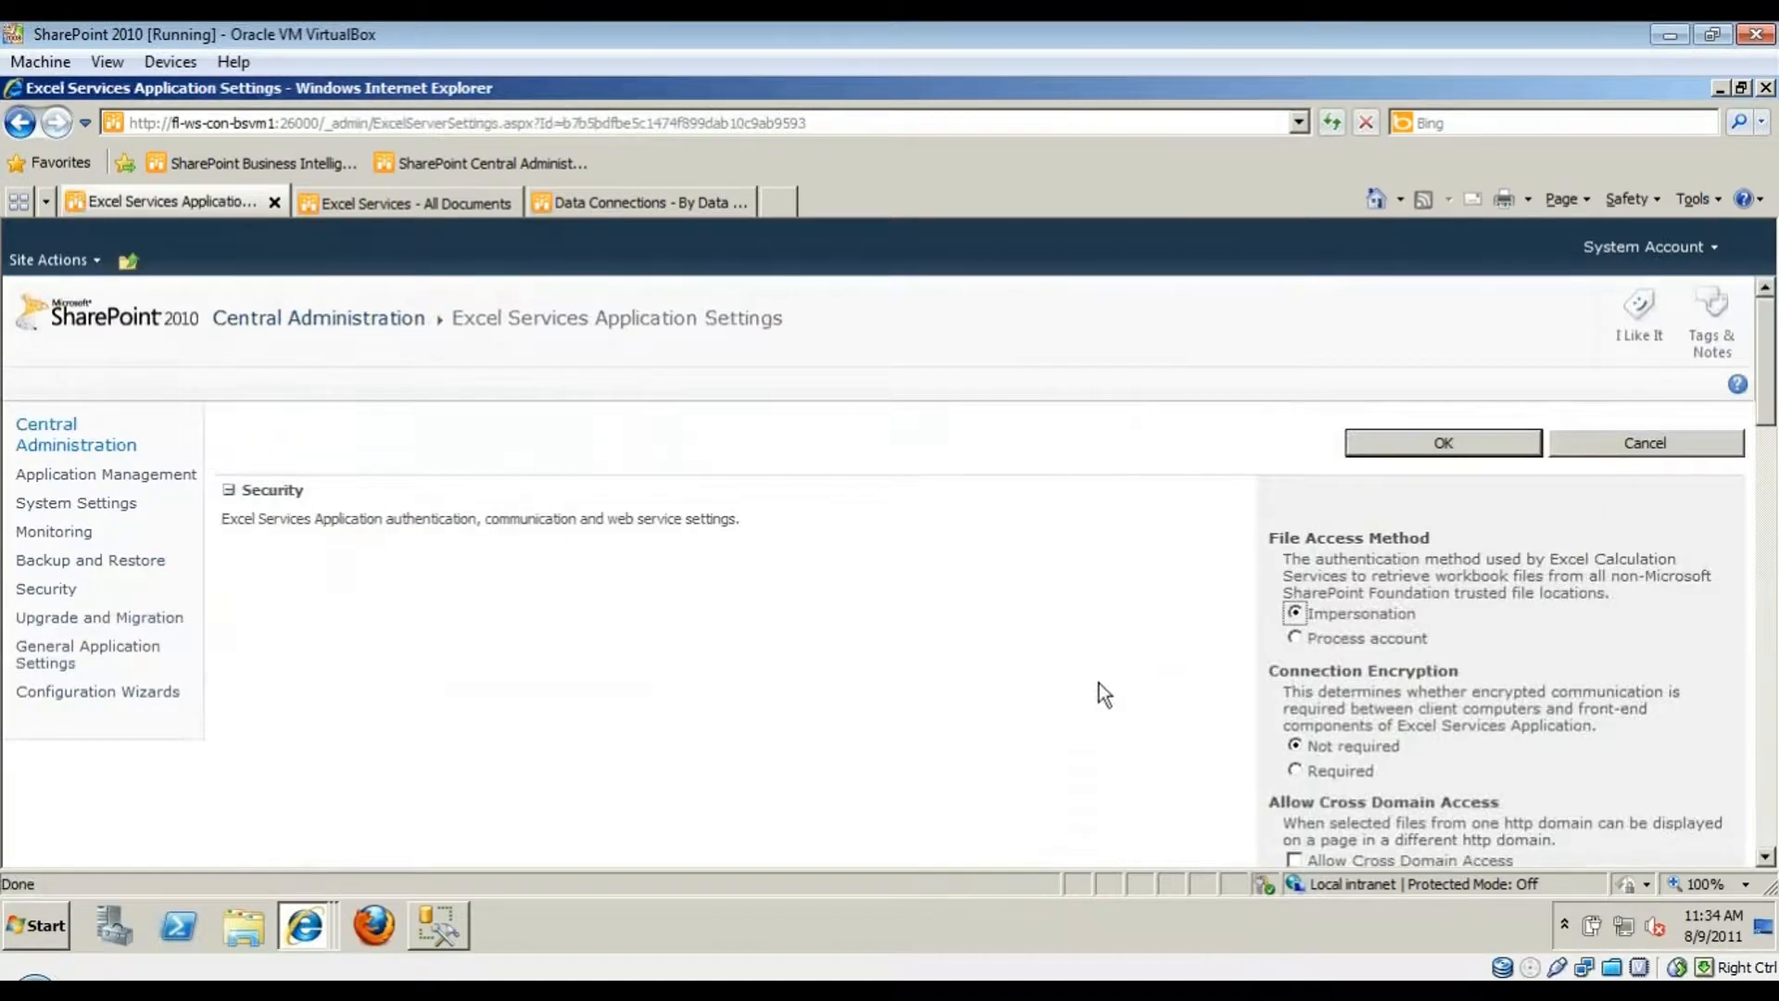
scroll(1102, 681, "down", 10)
scroll(1103, 680, "down", 10)
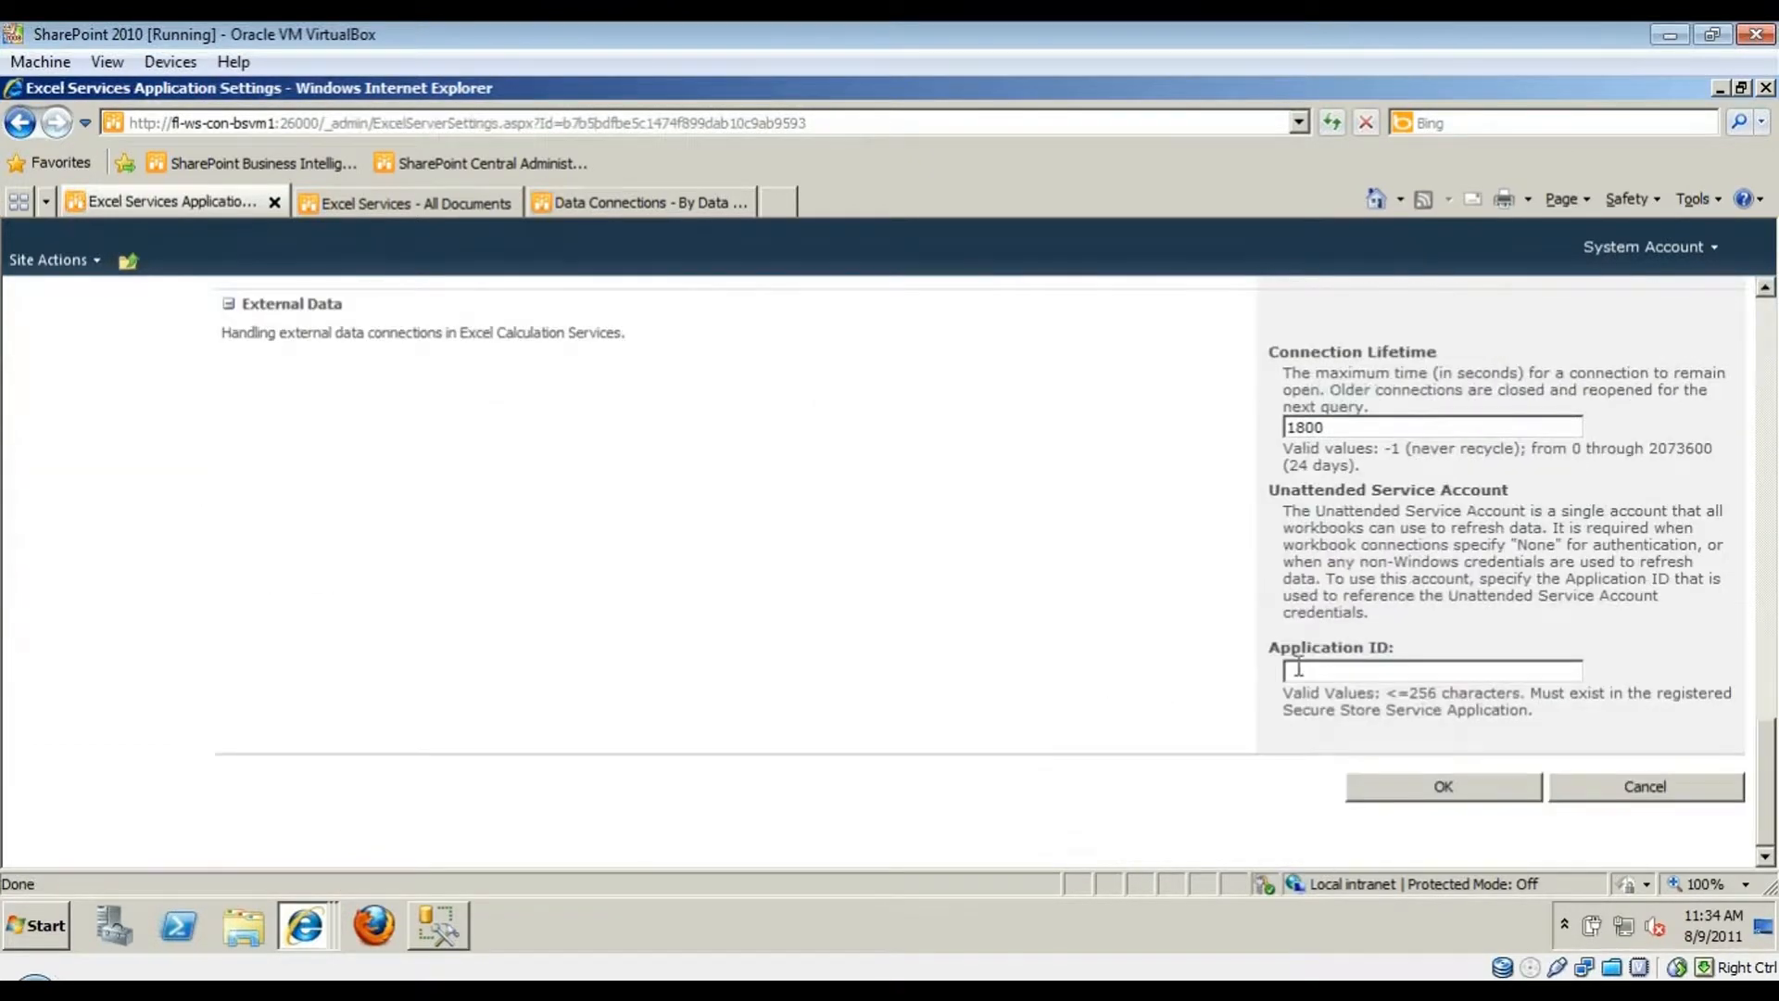
left_click(1301, 669)
type("UnattendedService")
left_click(1464, 786)
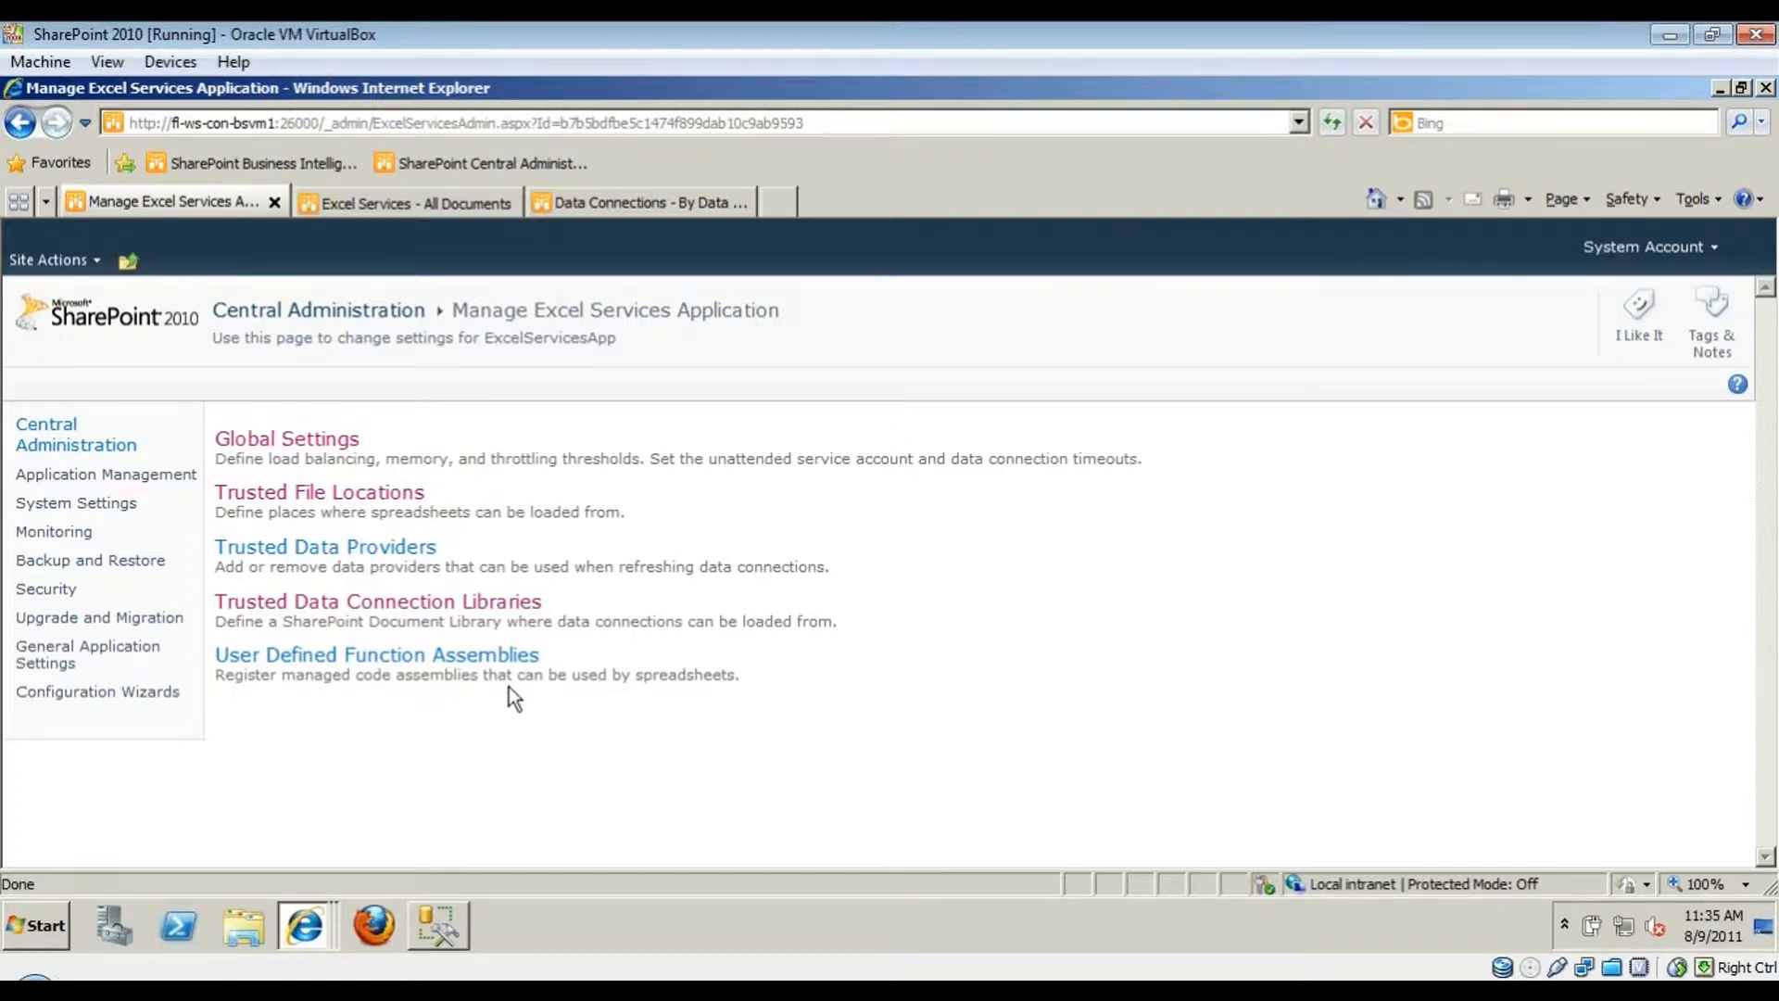
- Review ExcelServicesApp's trusted data connection libraries, then return to the Central Administration home page
left_click(170, 477)
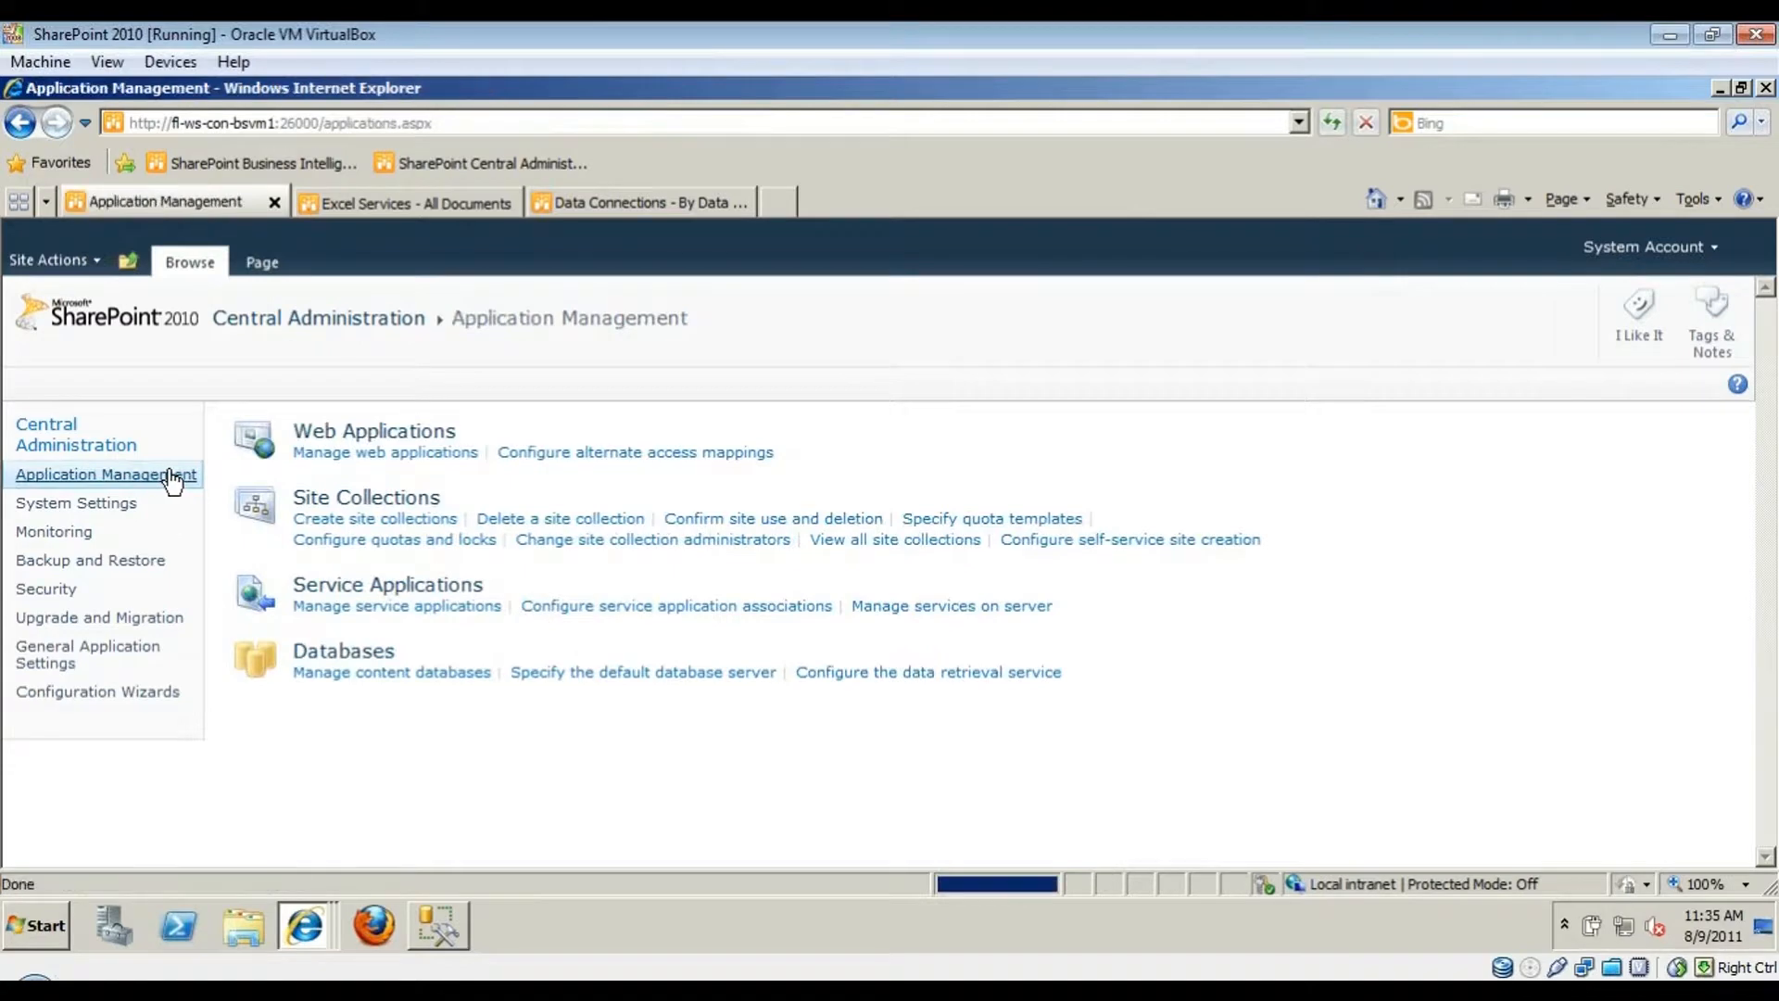
left_click(382, 609)
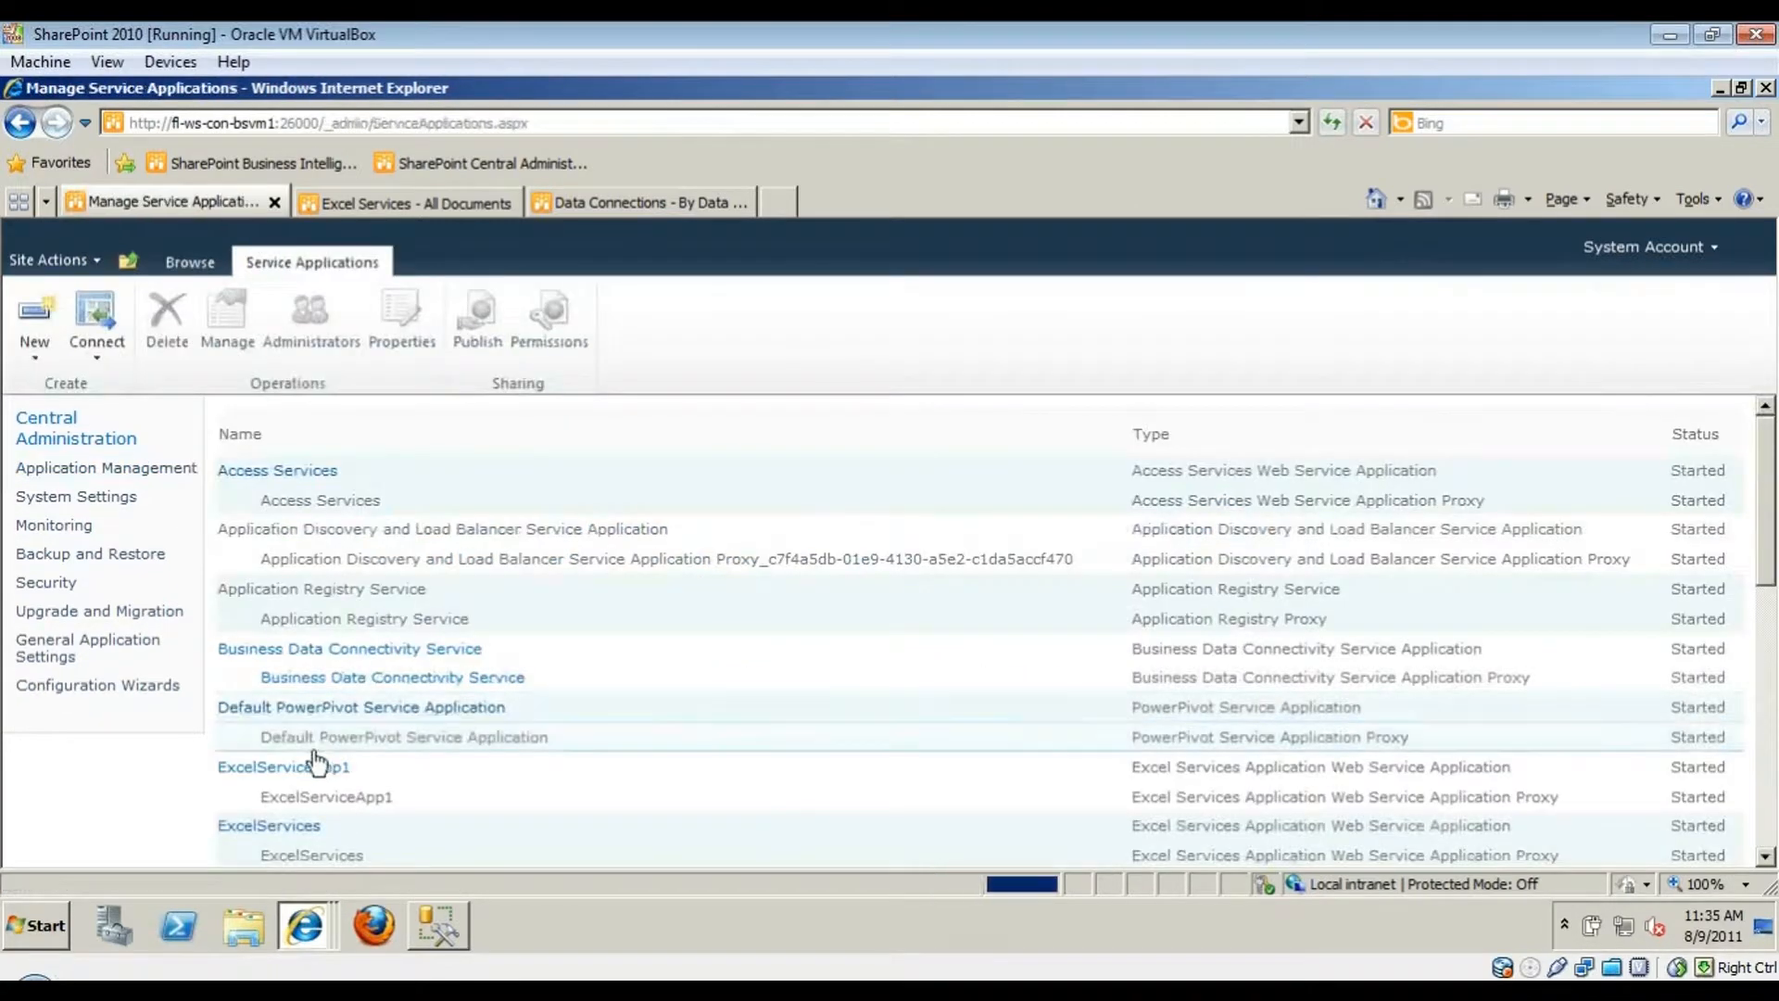
scroll(315, 732, "down", 1)
left_click(299, 820)
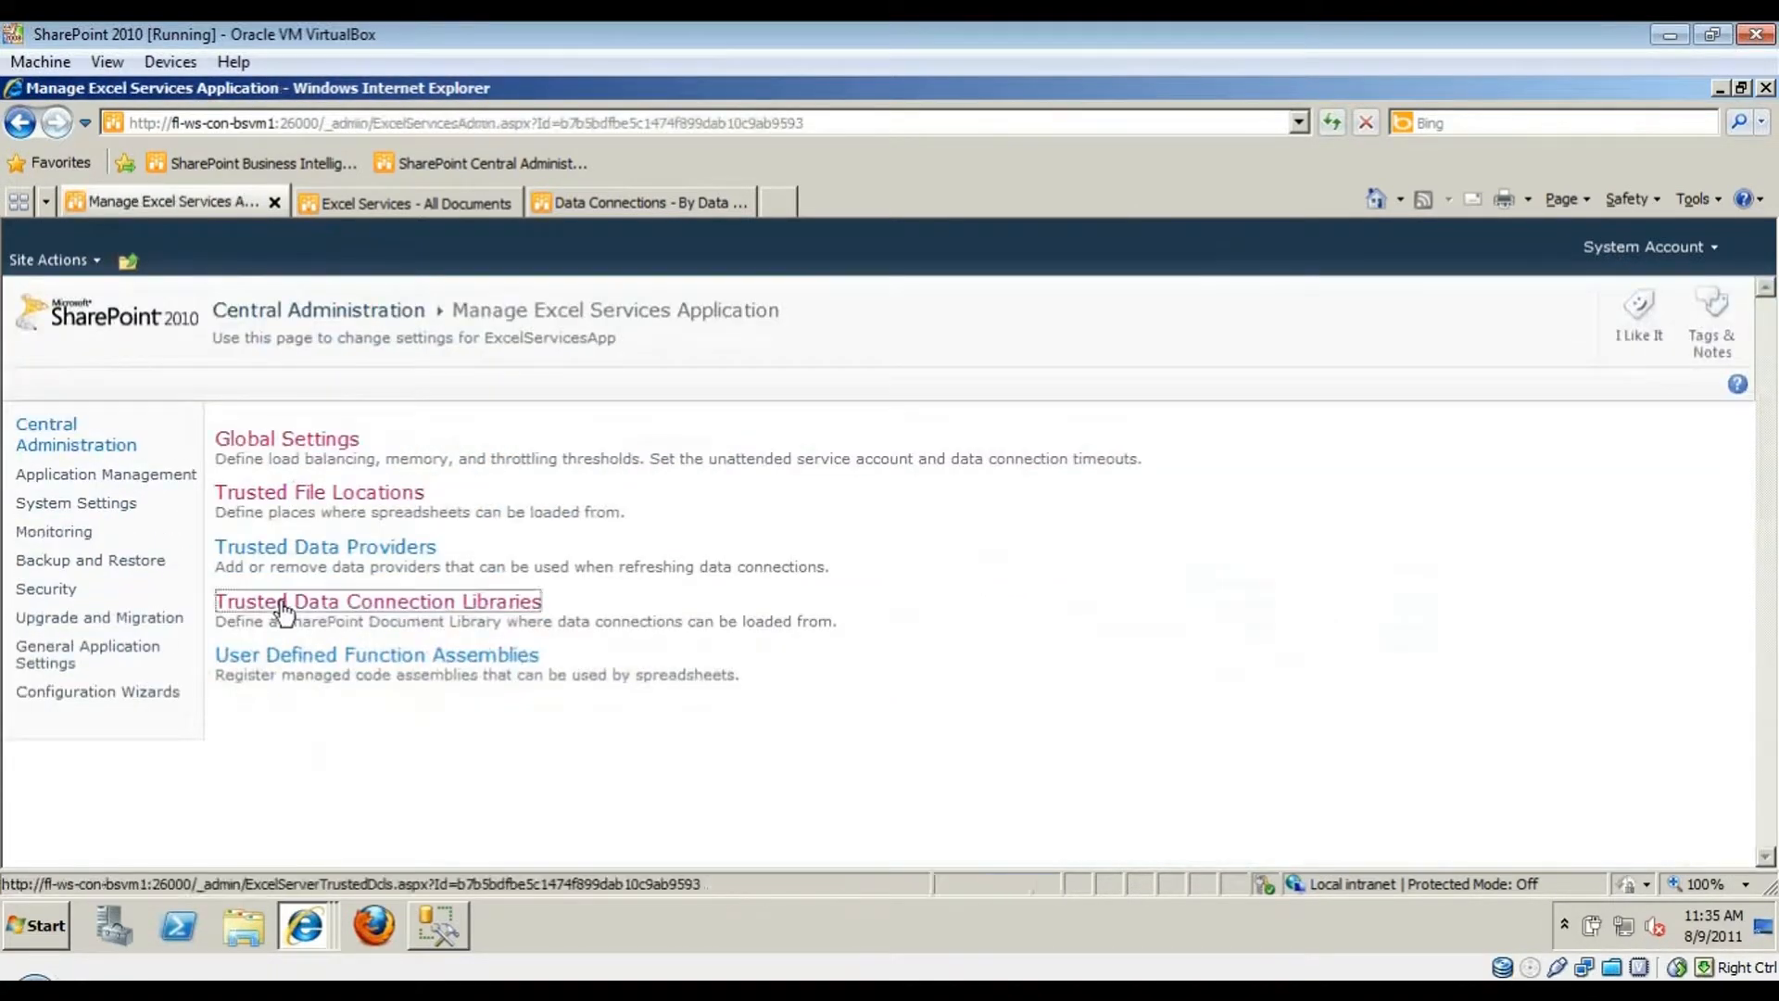
left_click(306, 604)
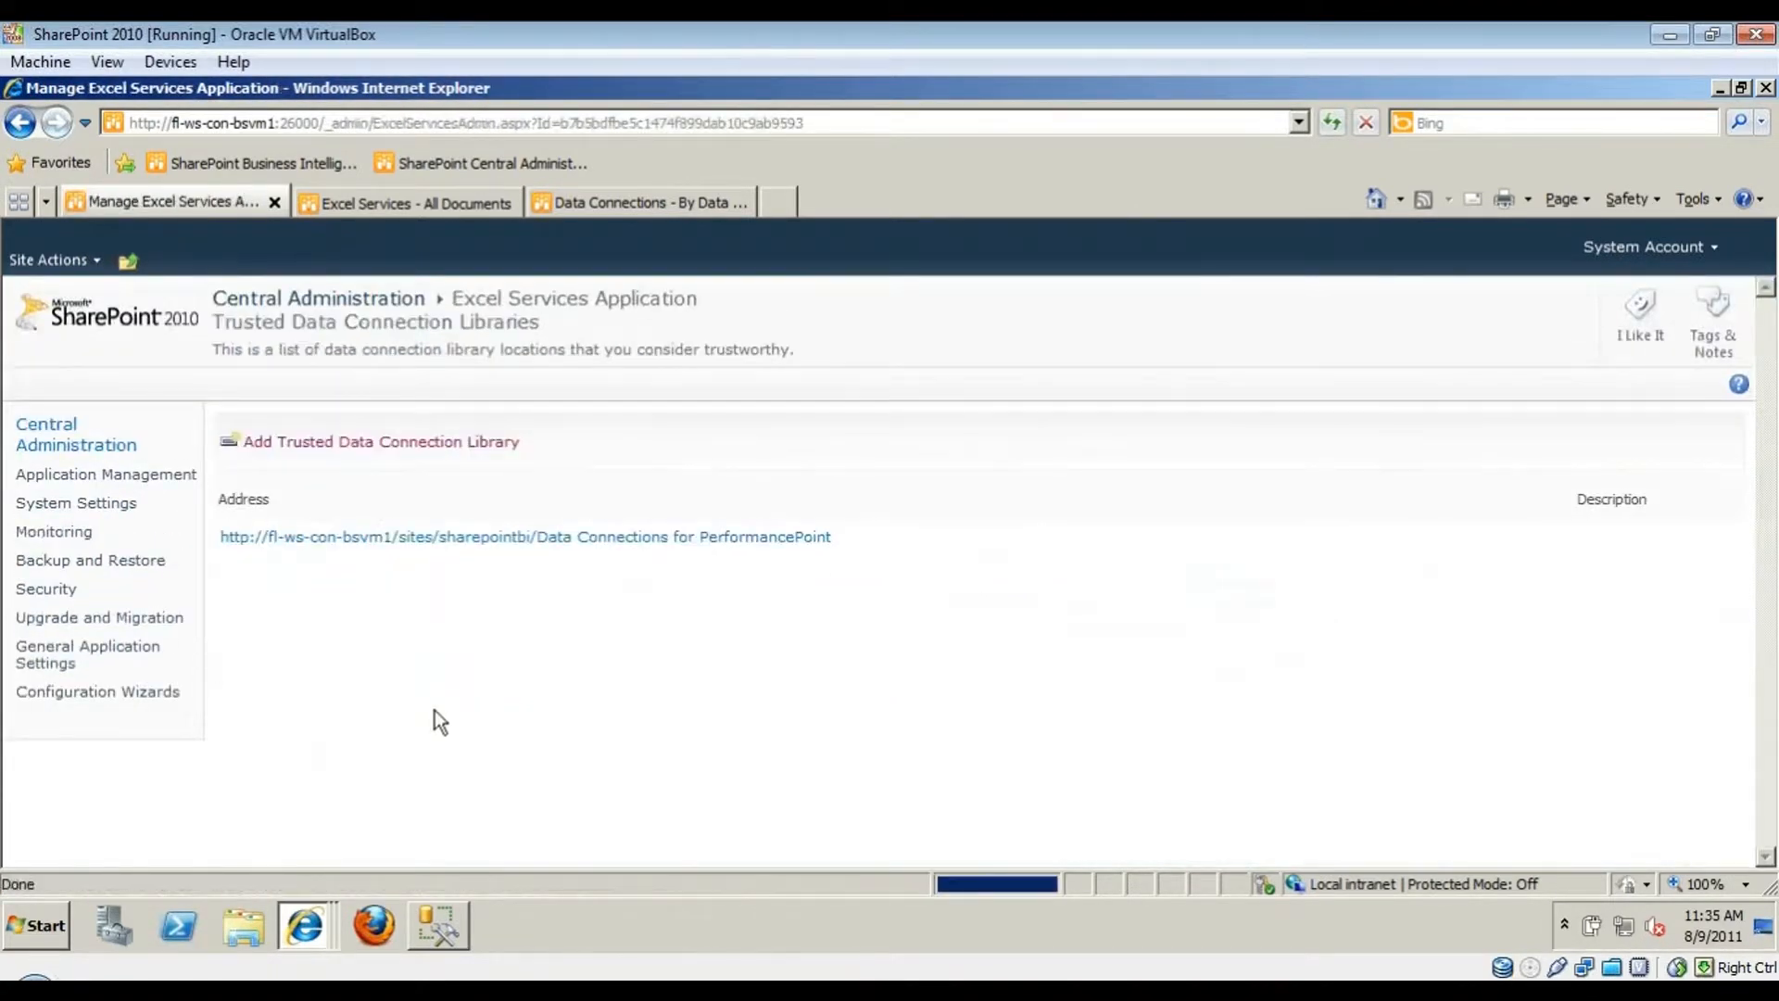
left_click(21, 122)
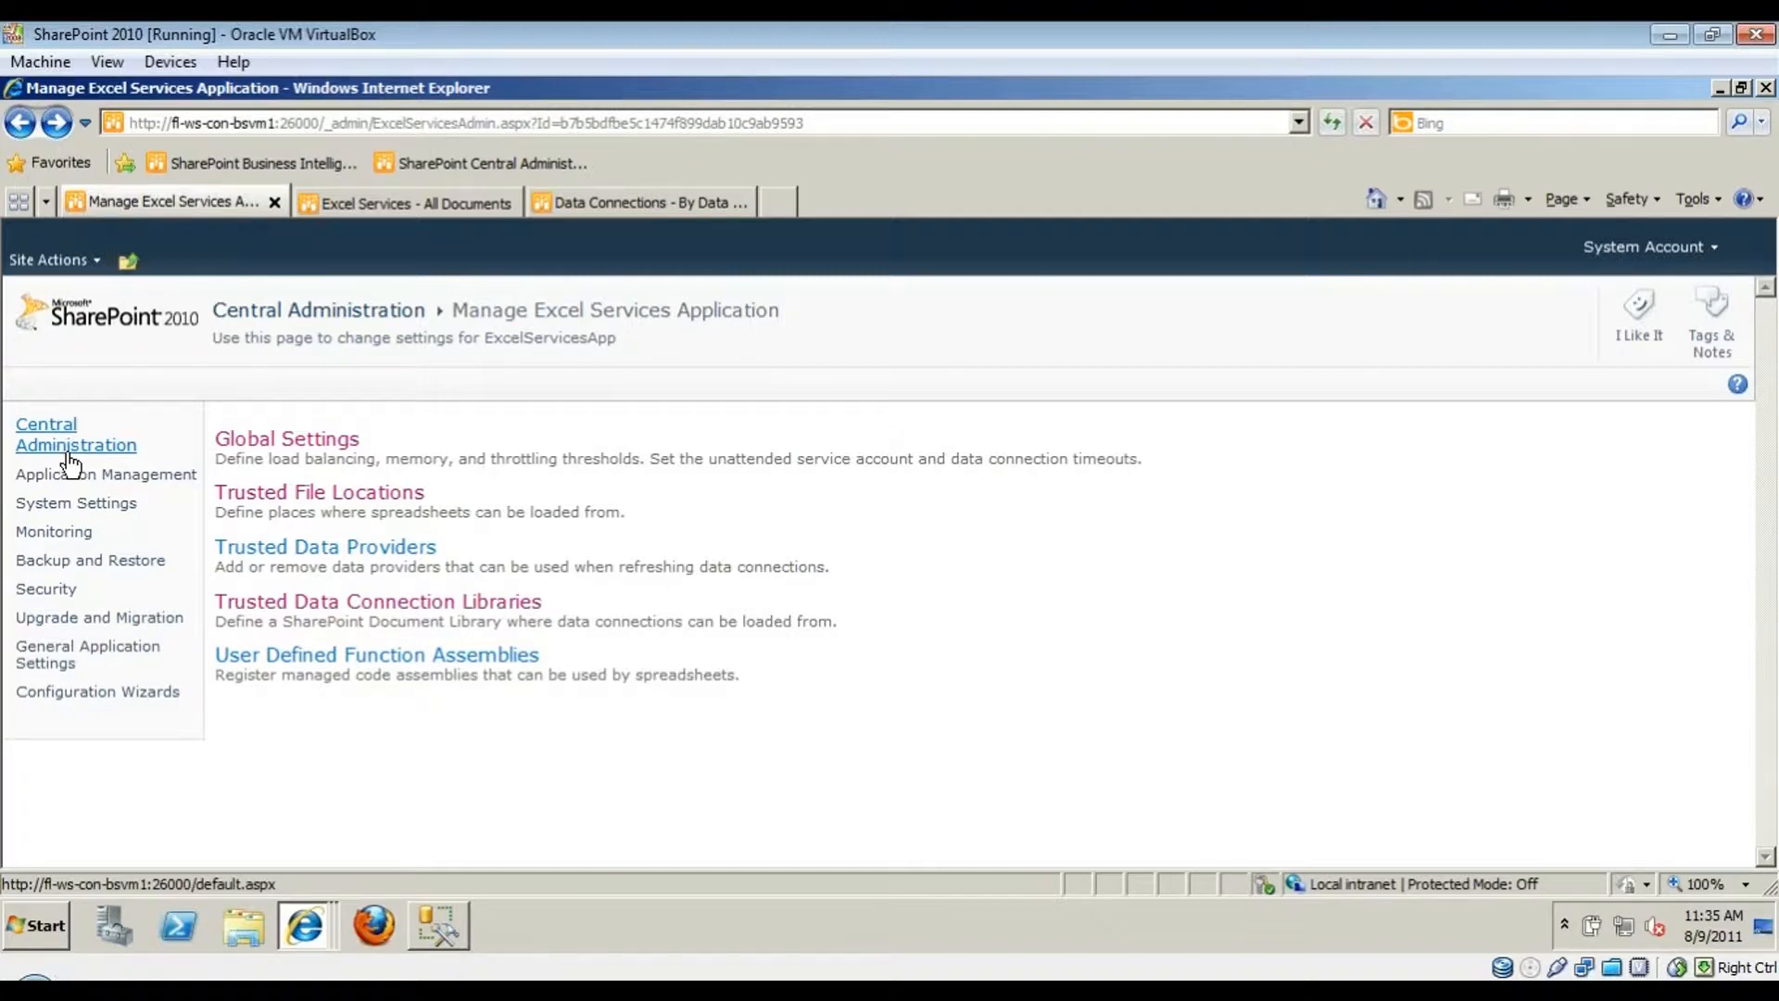
left_click(68, 452)
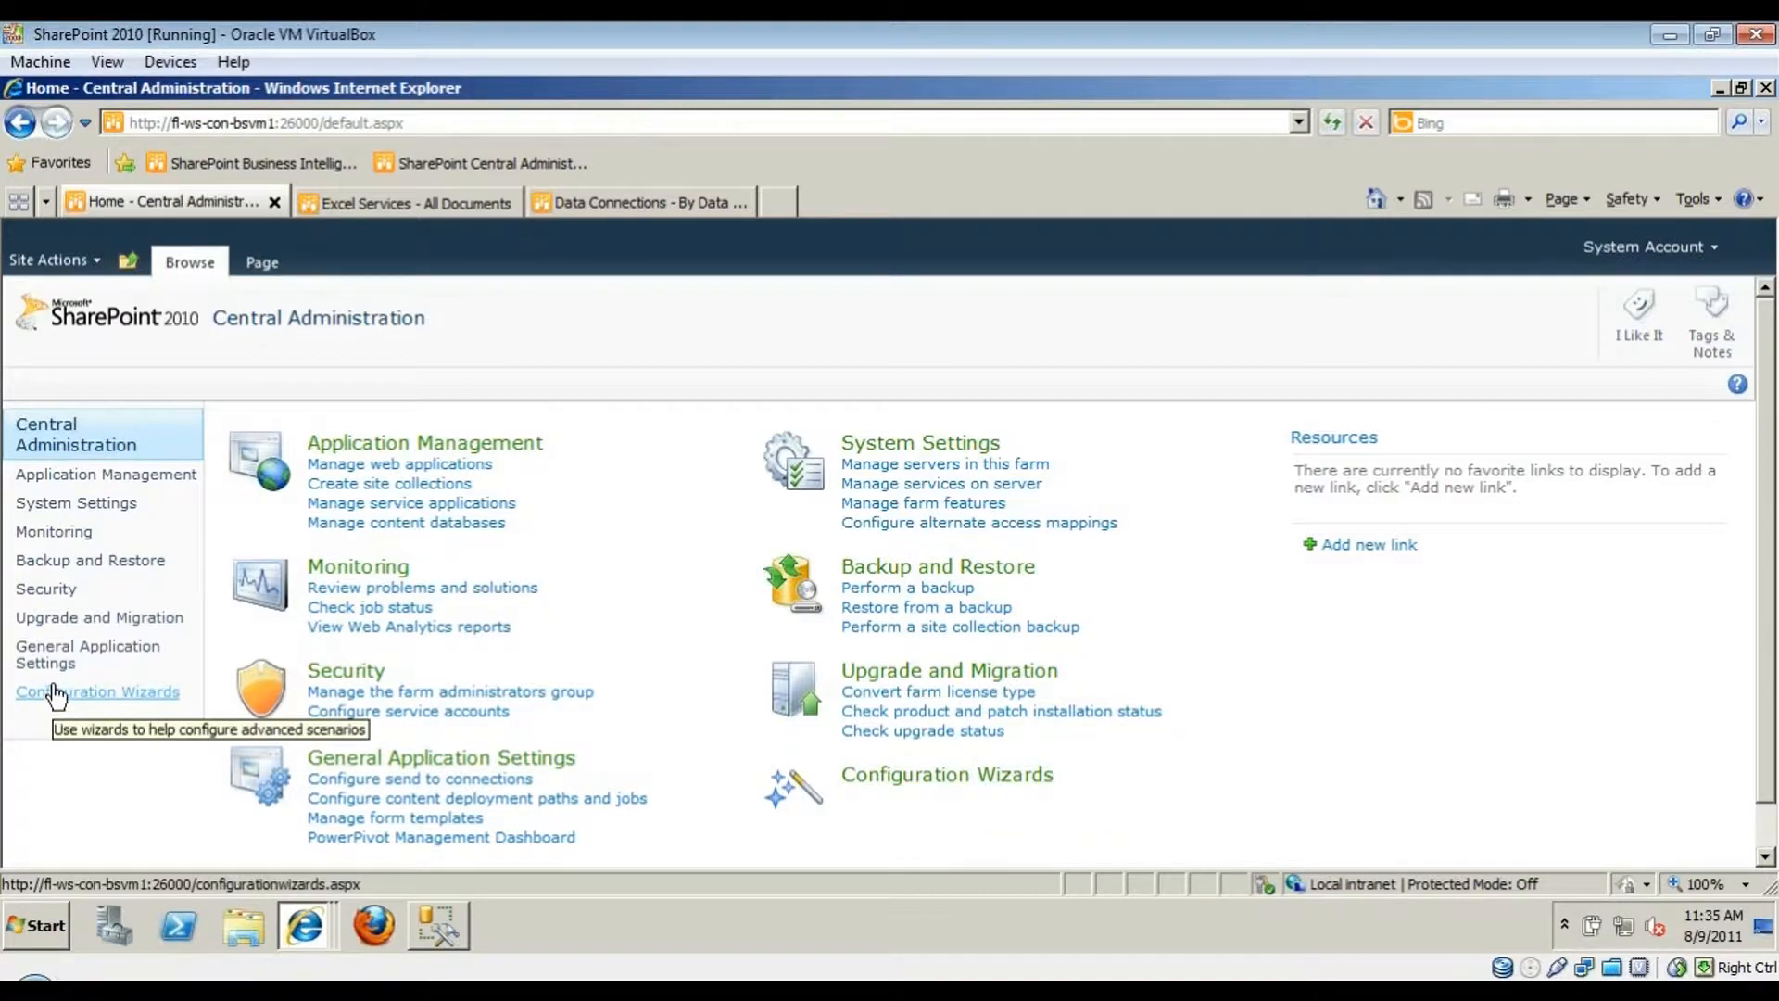
left_click(848, 776)
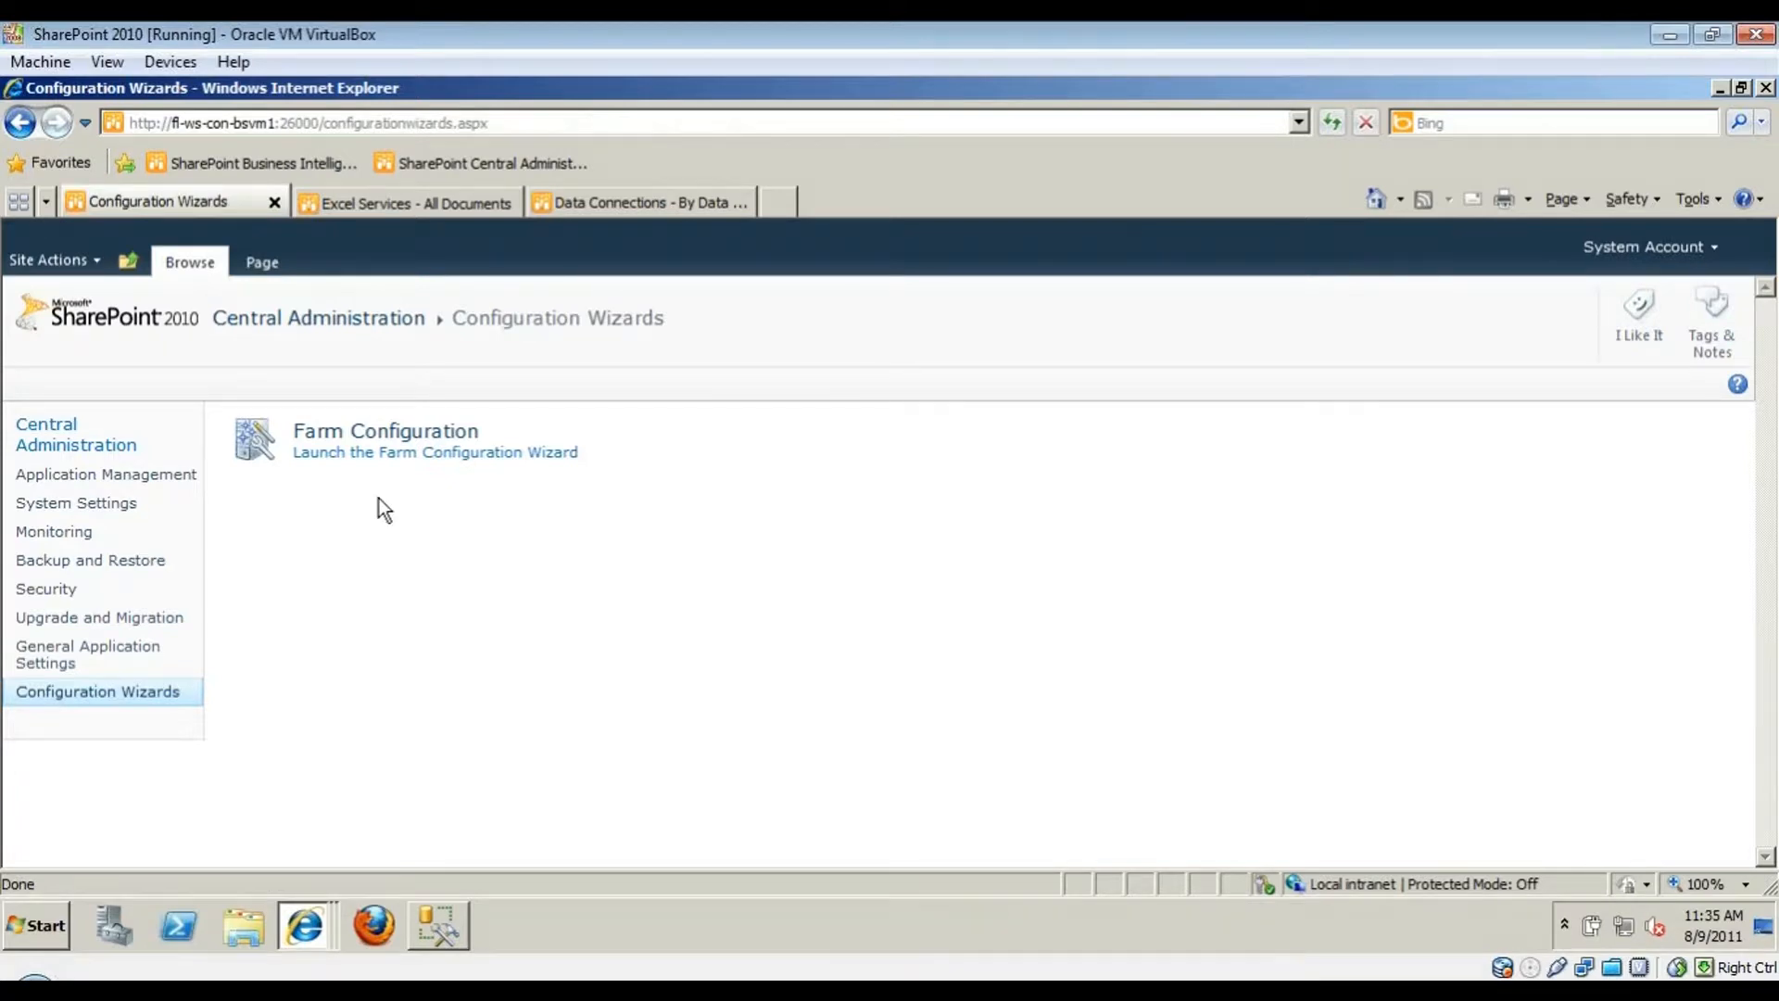
left_click(411, 454)
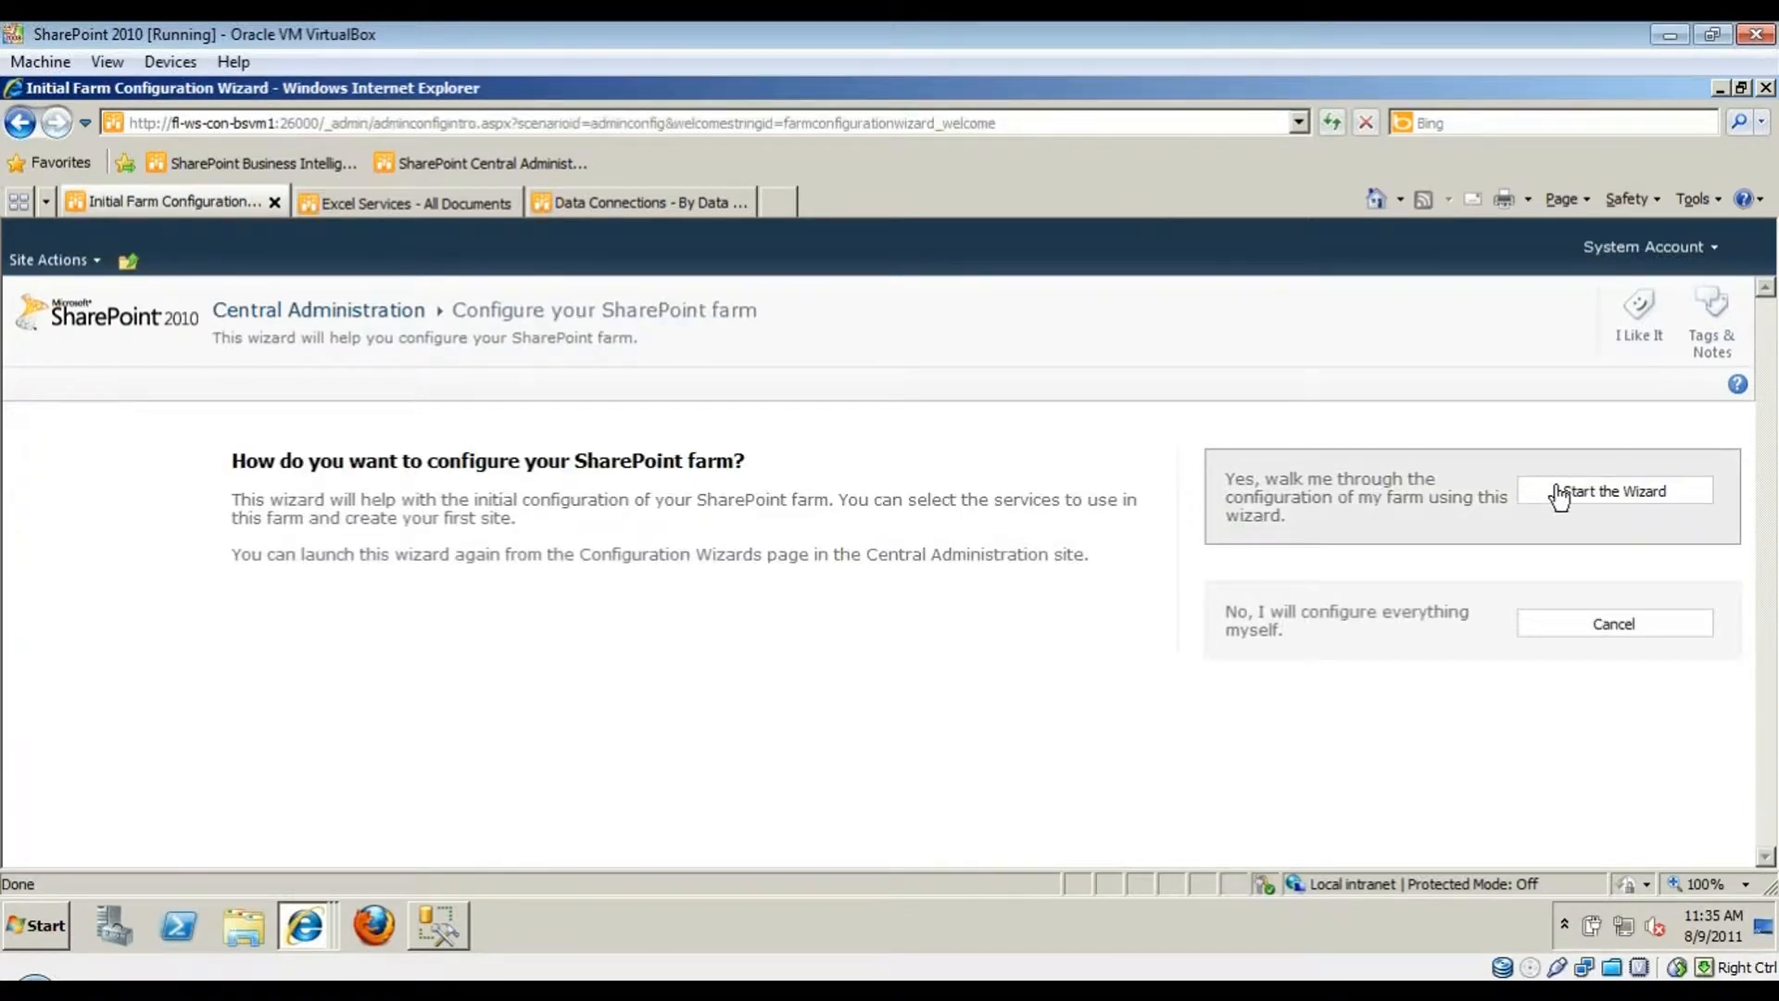
left_click(1558, 491)
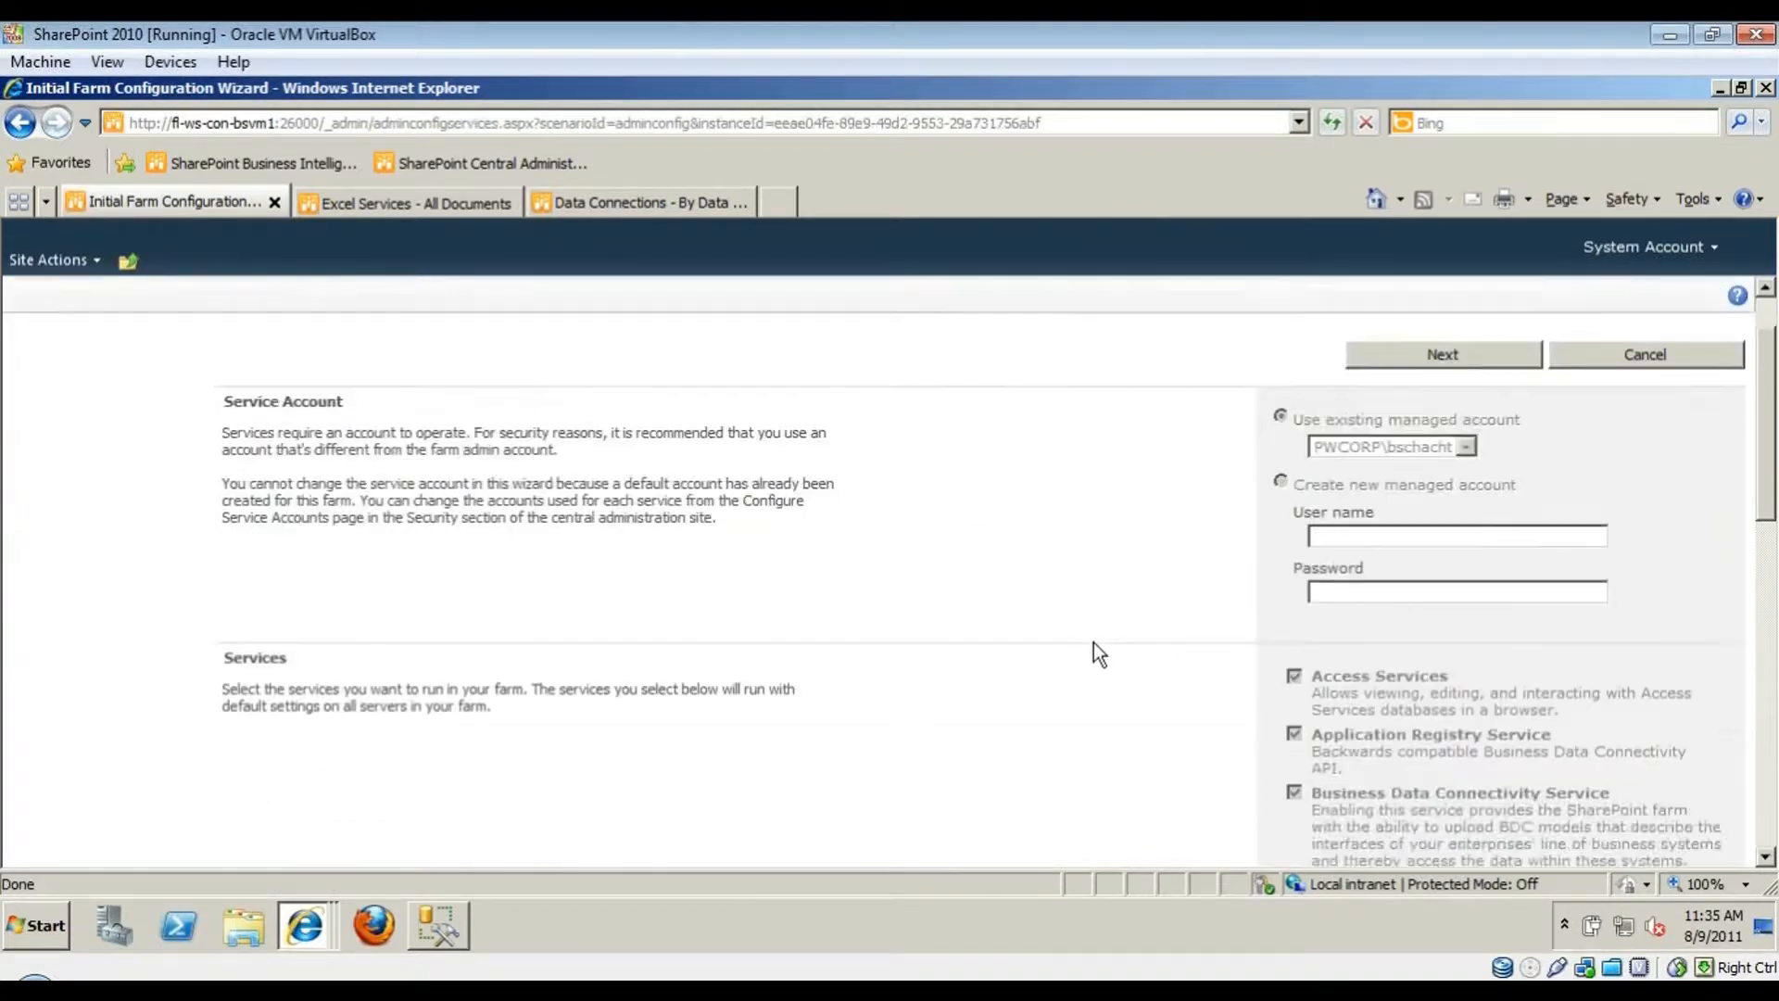
scroll(1102, 630, "down", 4)
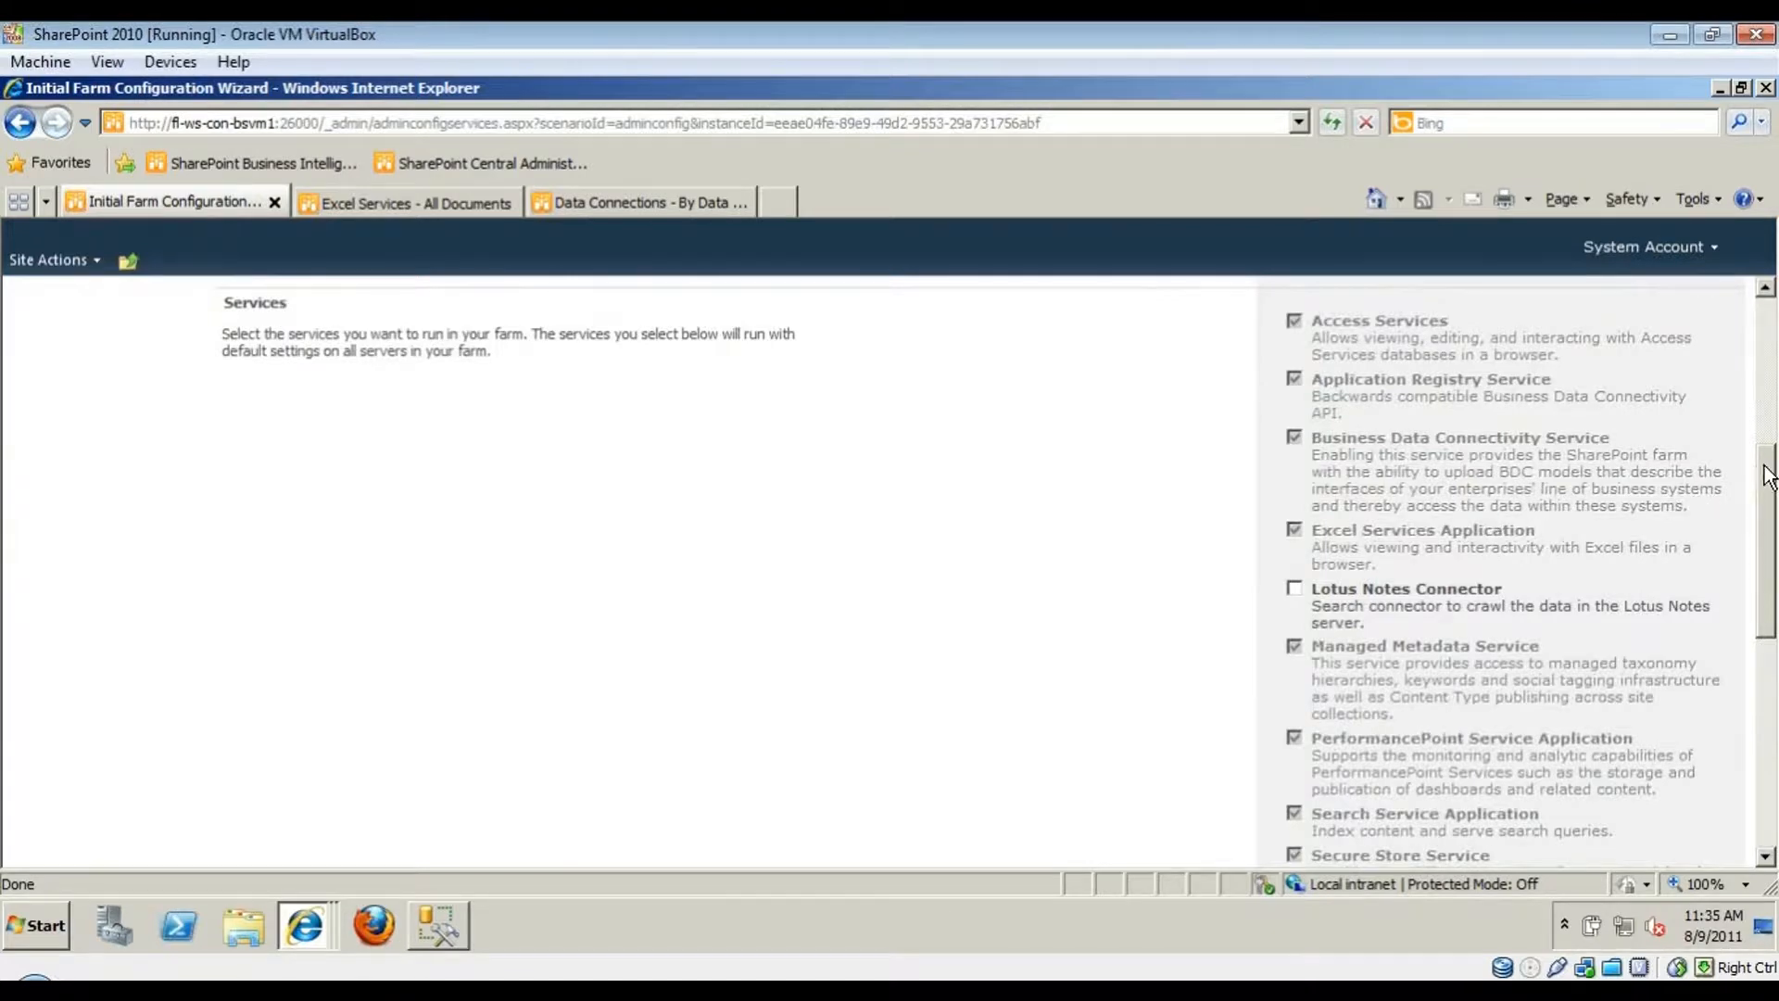
left_click_drag(1764, 478, 1764, 569)
left_click_drag(1763, 576, 1765, 660)
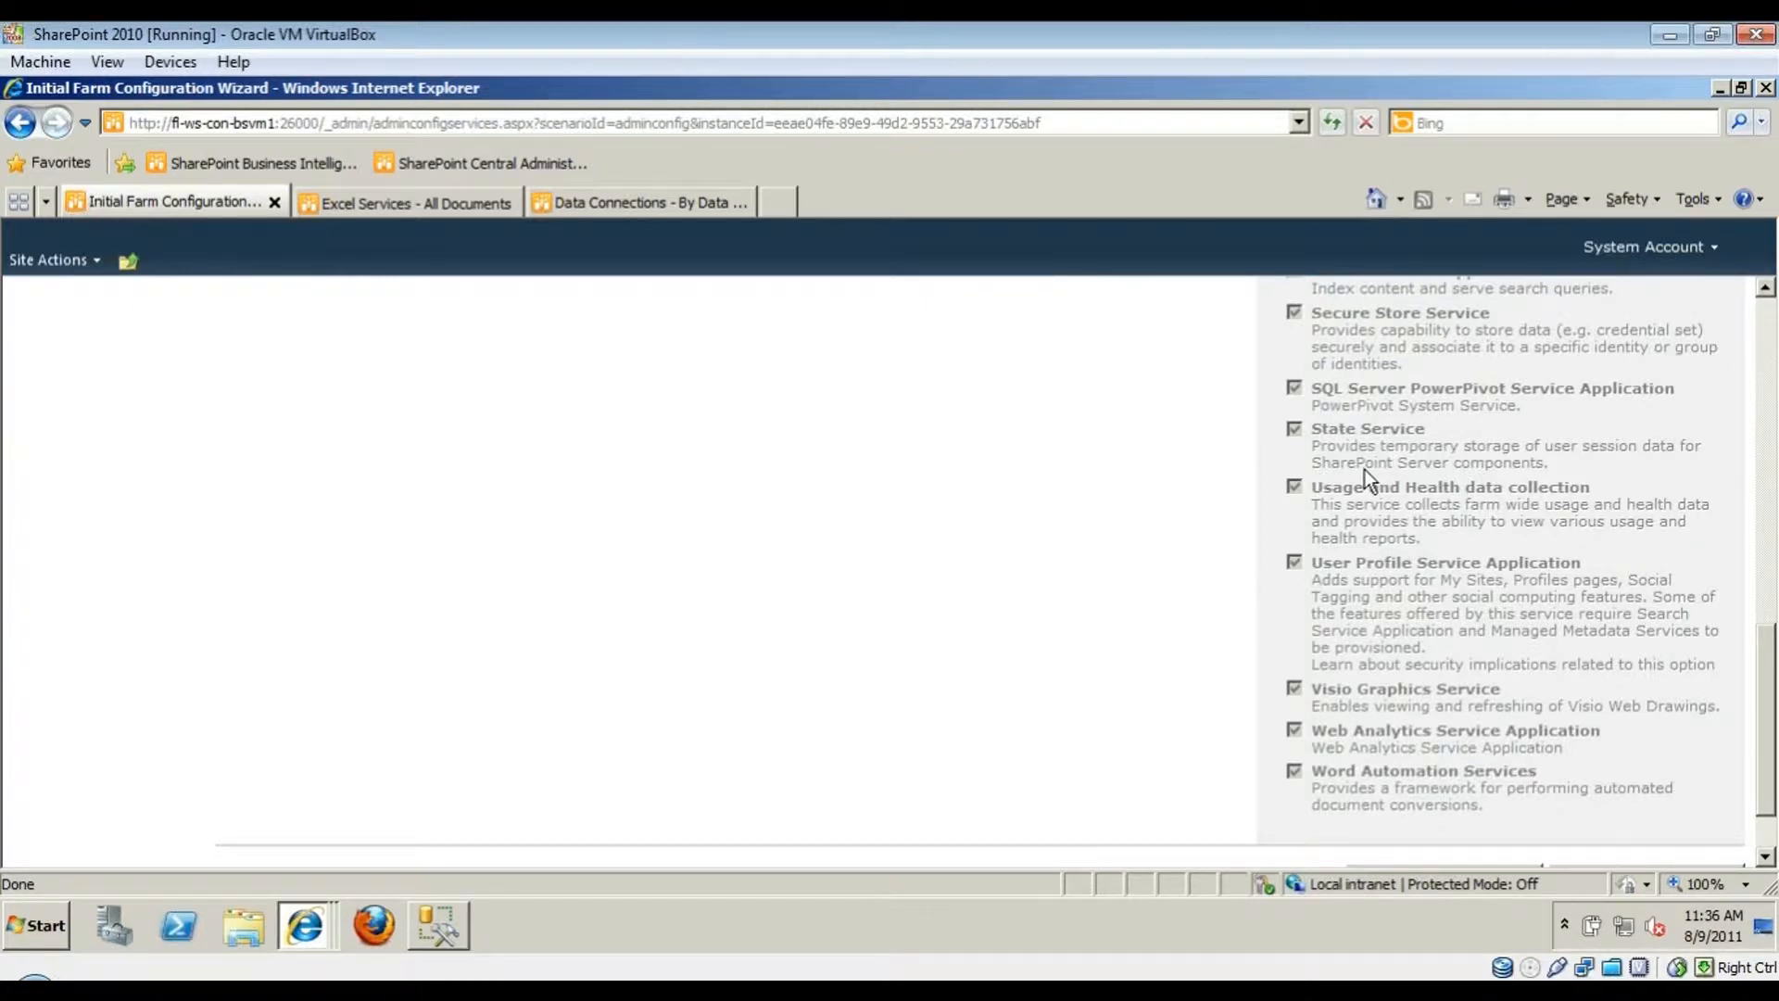
scroll(1441, 448, "up", 7)
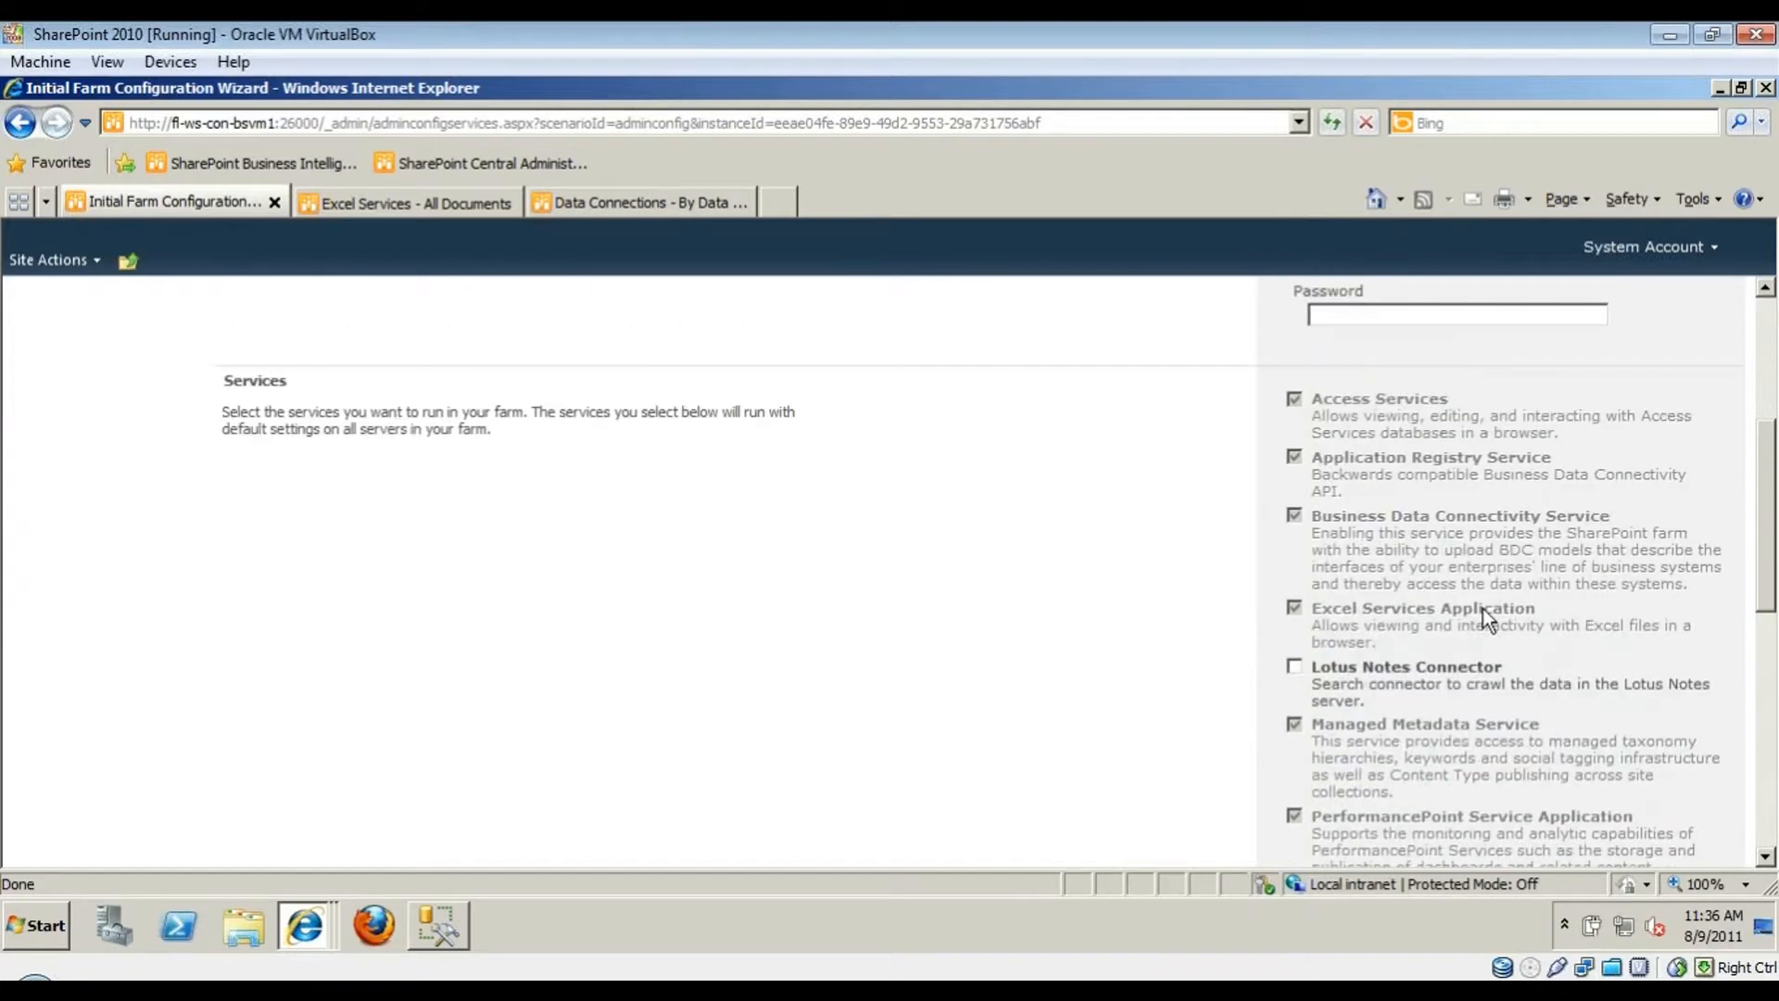
left_click_drag(1312, 667, 1488, 667)
left_click(1295, 667)
scroll(1170, 722, "down", 10)
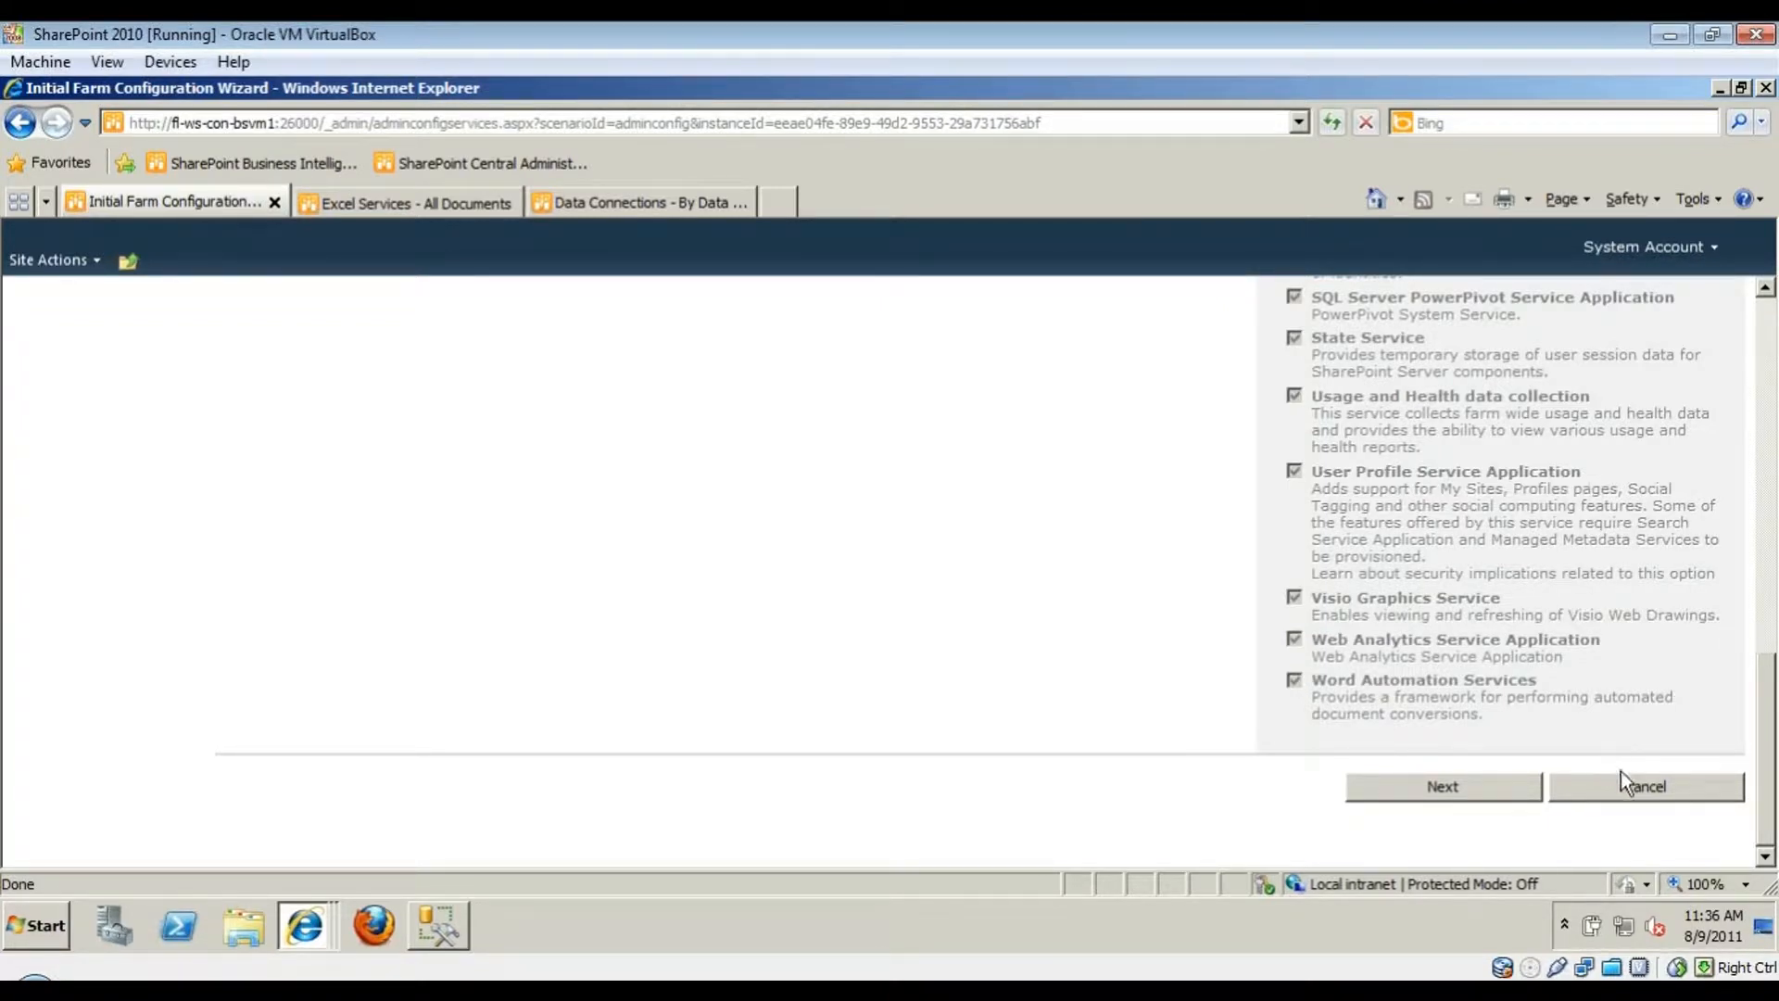
scroll(1620, 771, "up", 10)
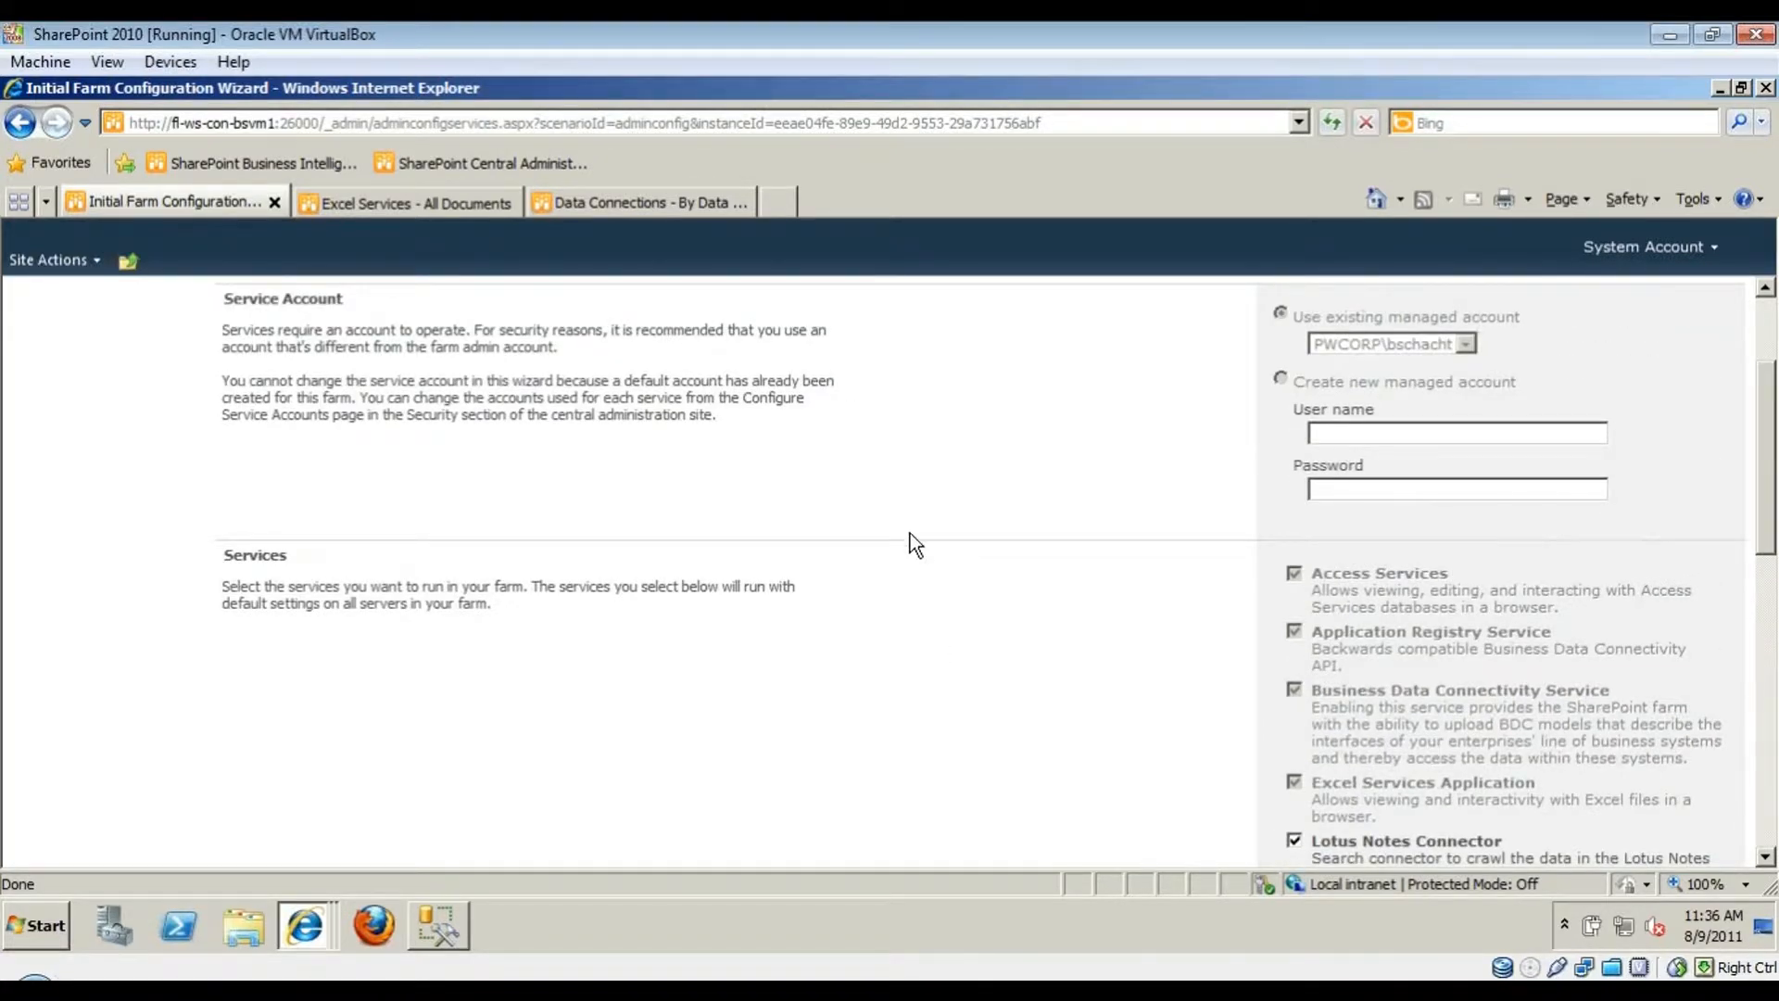
scroll(1103, 510, "up", 3)
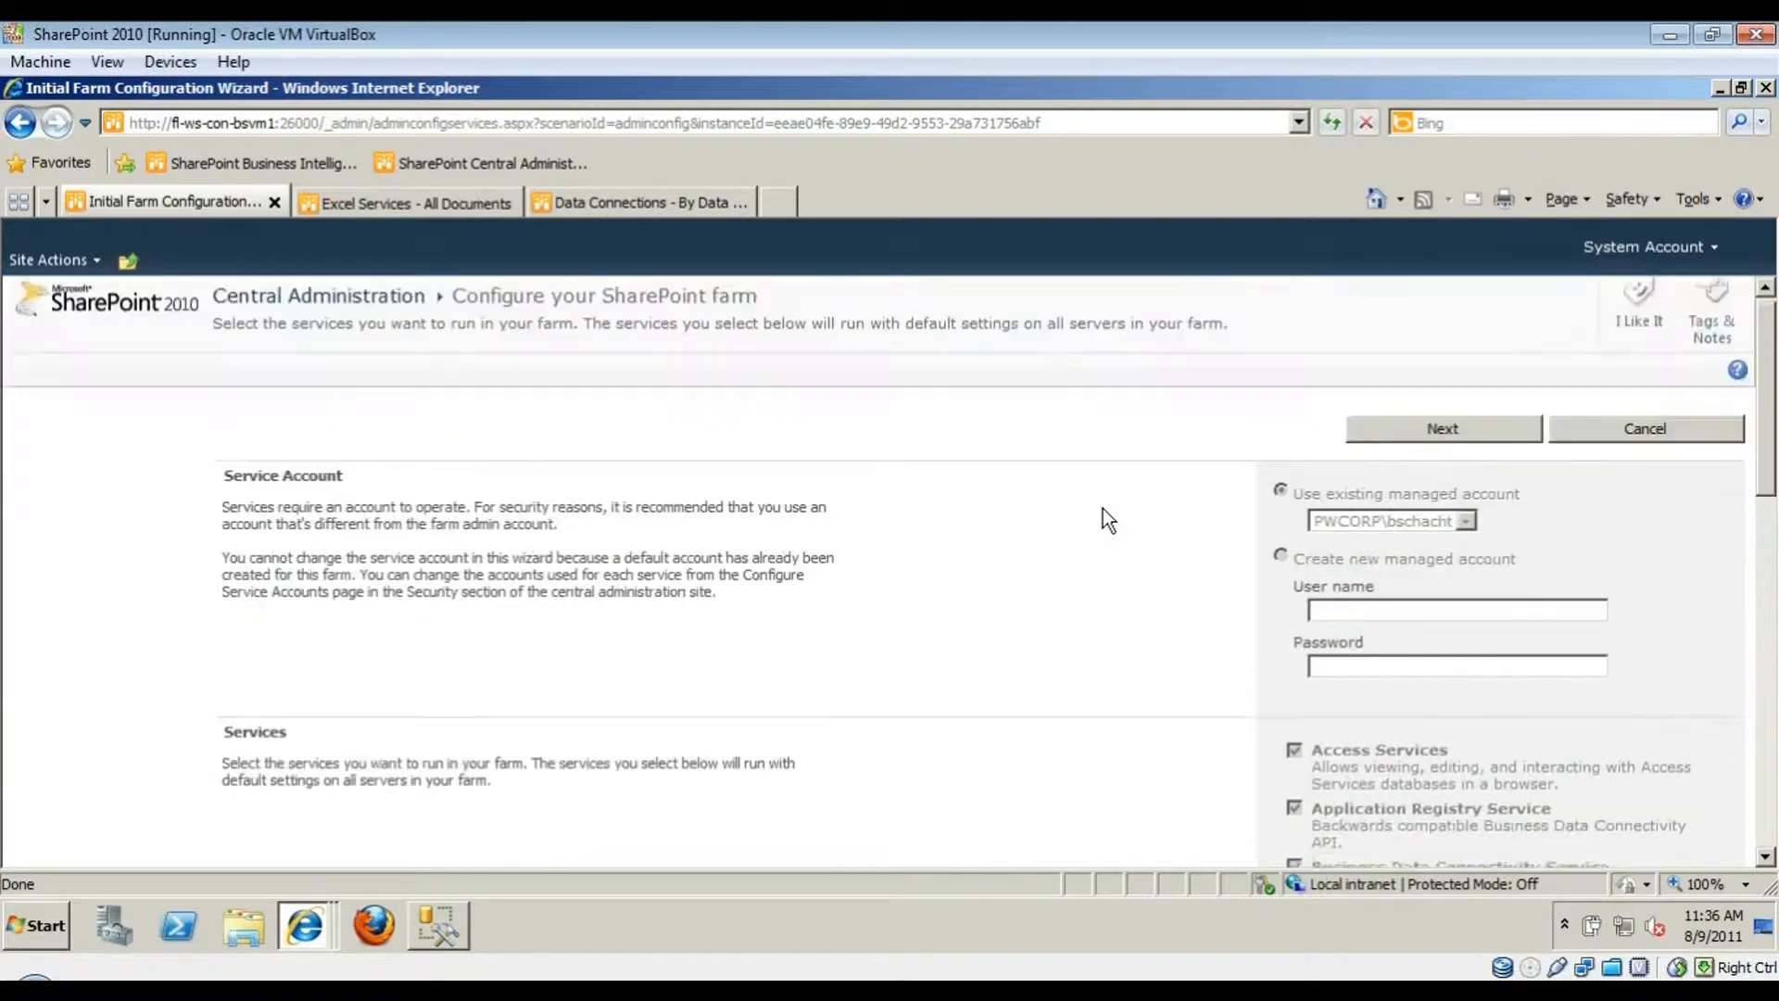
scroll(1089, 717, "down", 5)
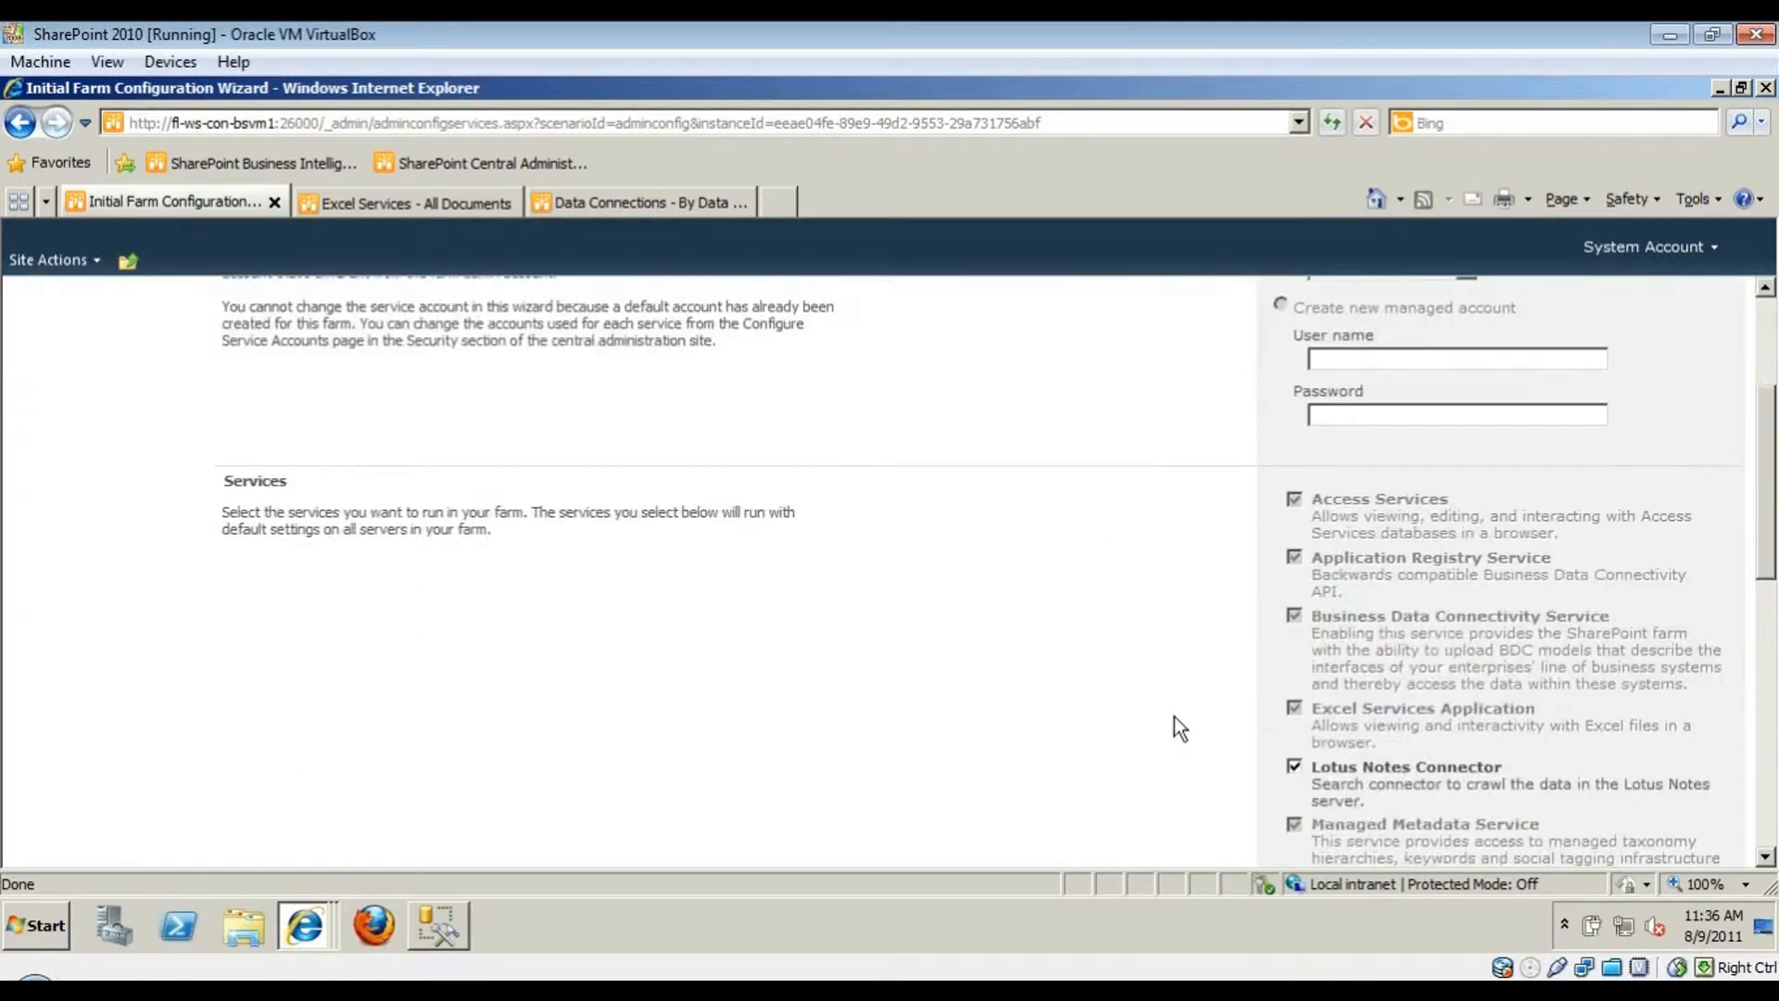
left_click(1294, 767)
scroll(1158, 717, "up", 3)
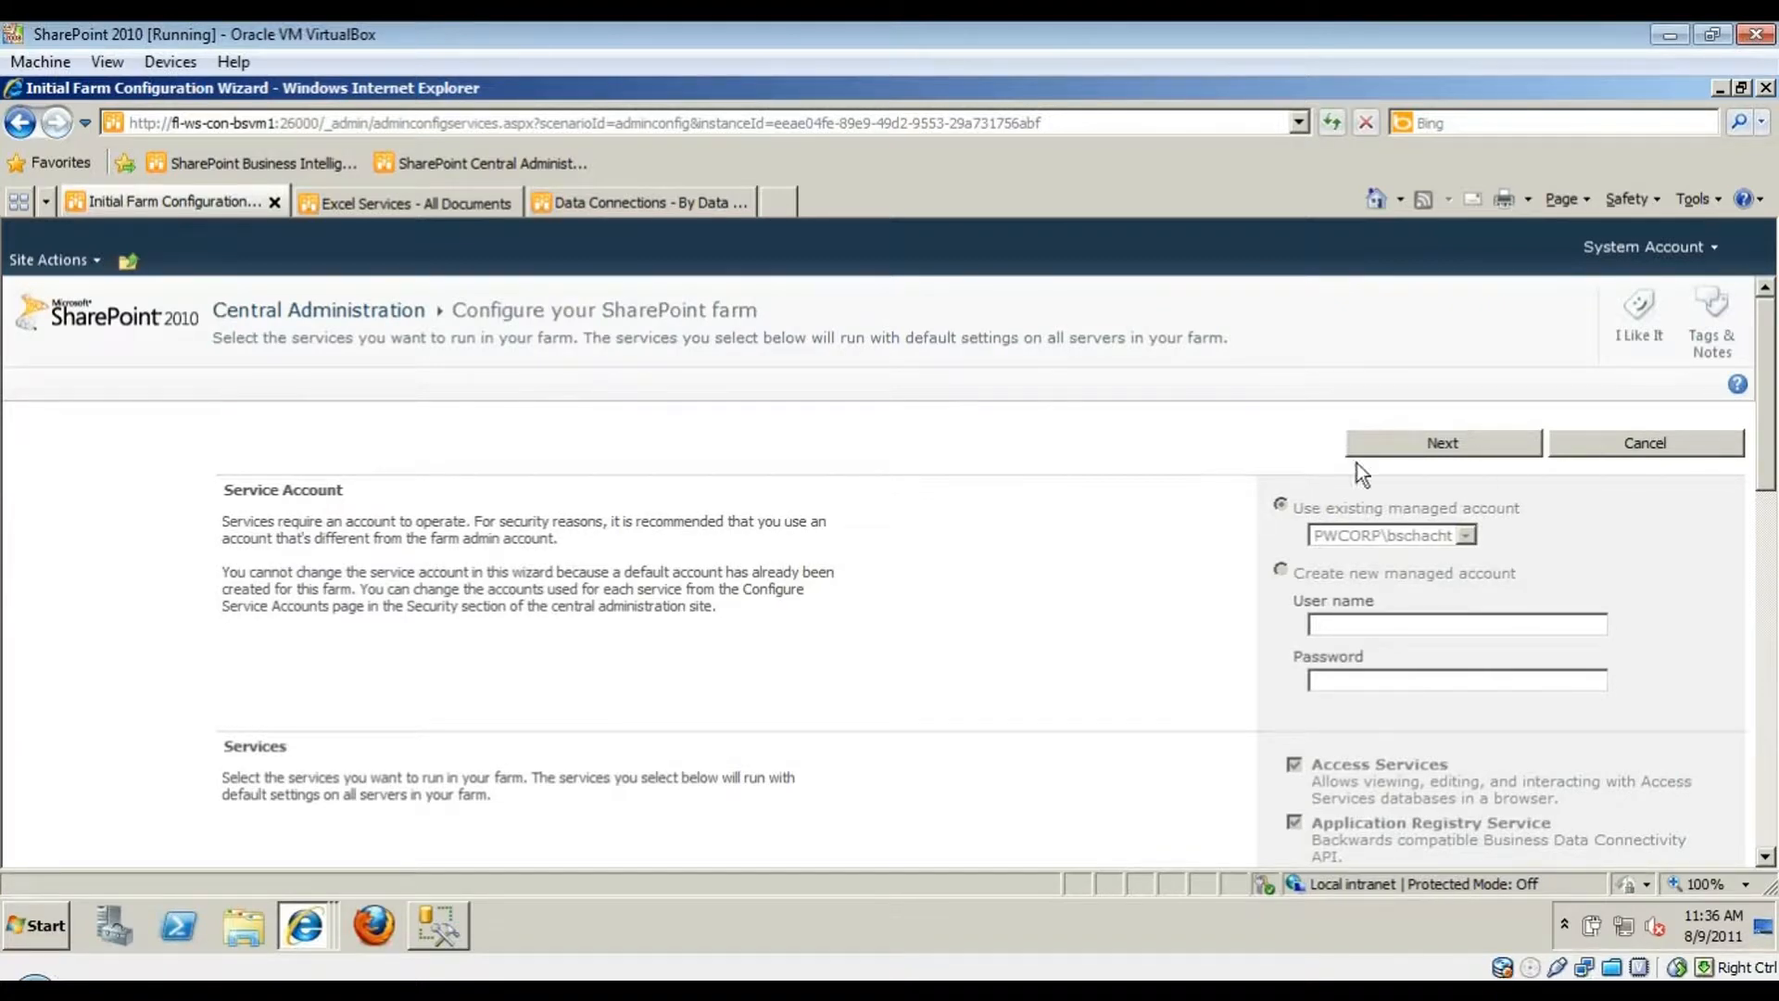
left_click(1608, 443)
left_click(69, 448)
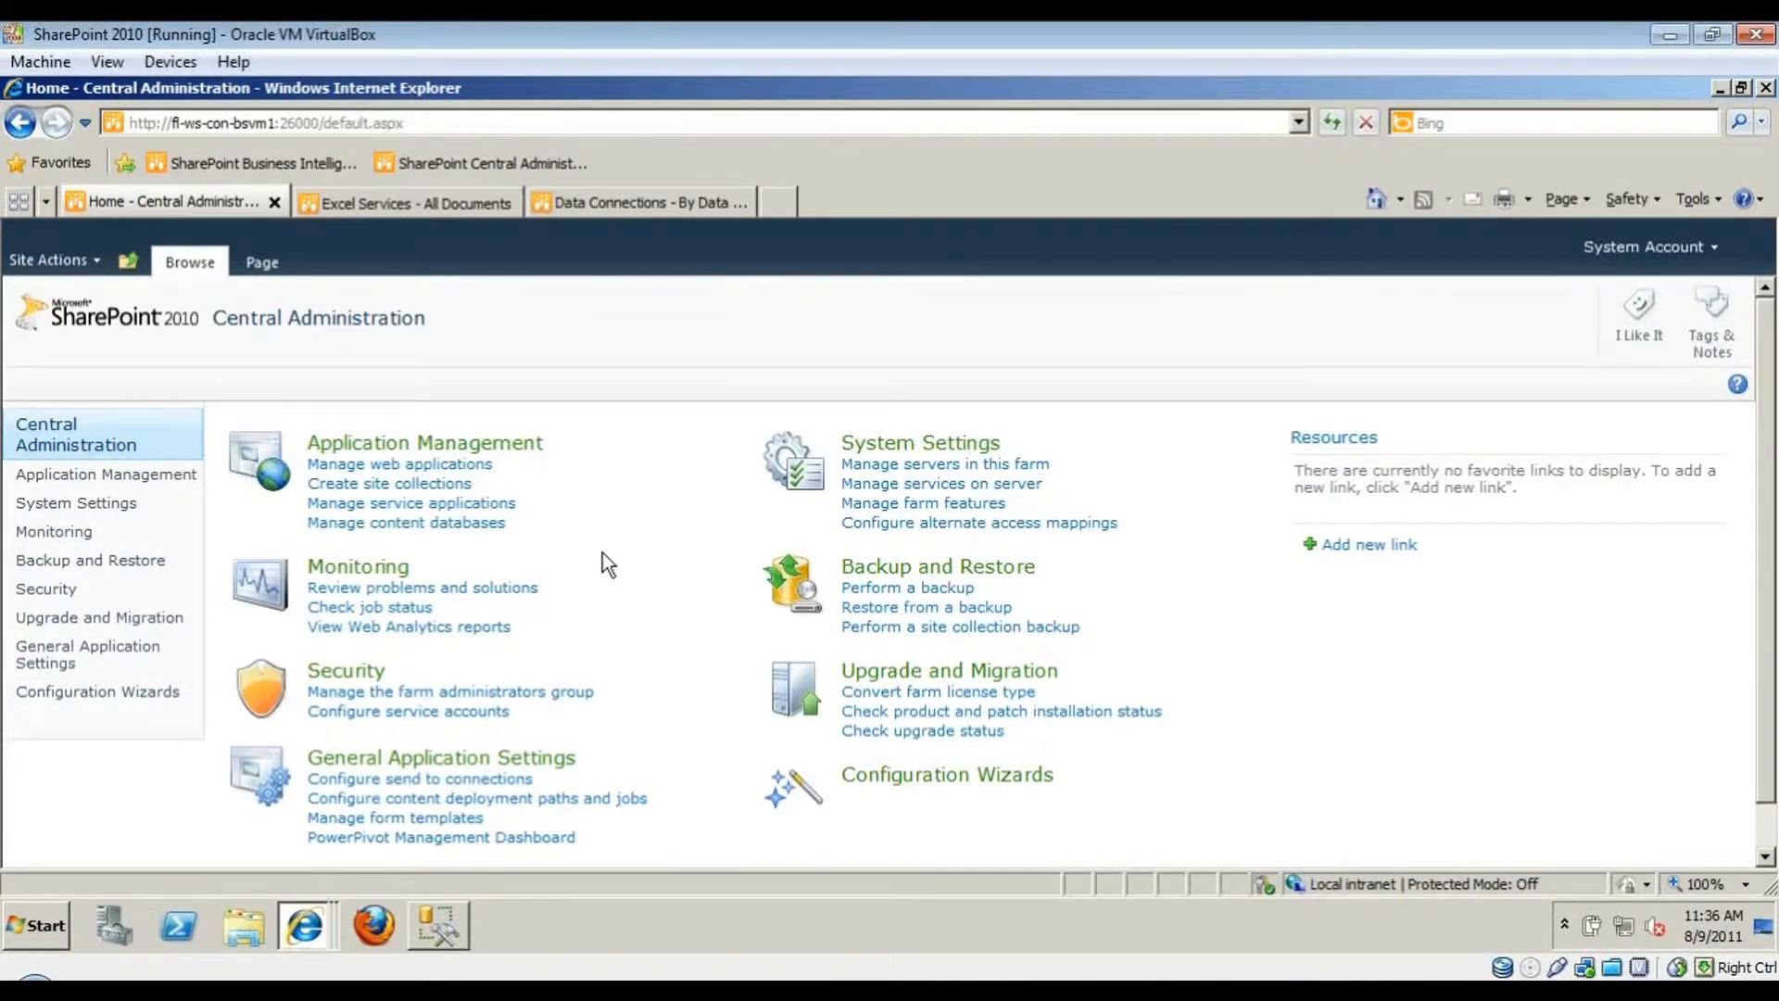
- Open the Excel Services Sample Workbook, filter Ship Province to Alberta through Florida, and return to Central Administration
left_click(460, 201)
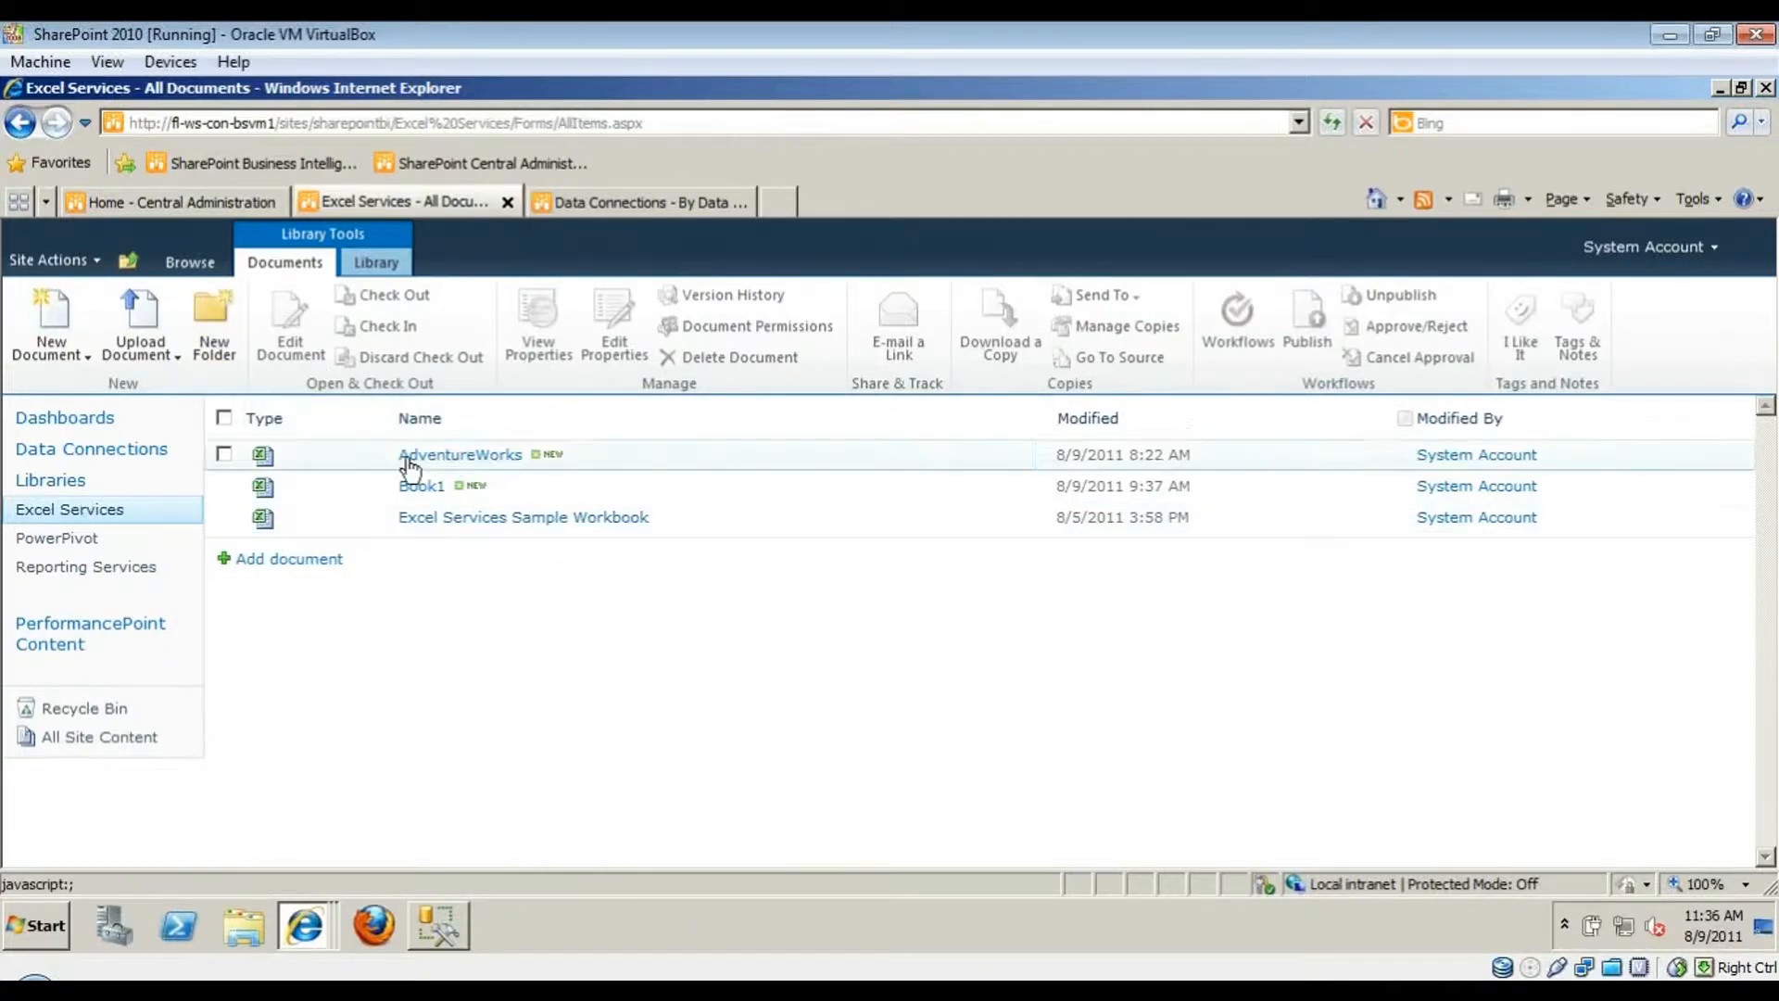
left_click(488, 519)
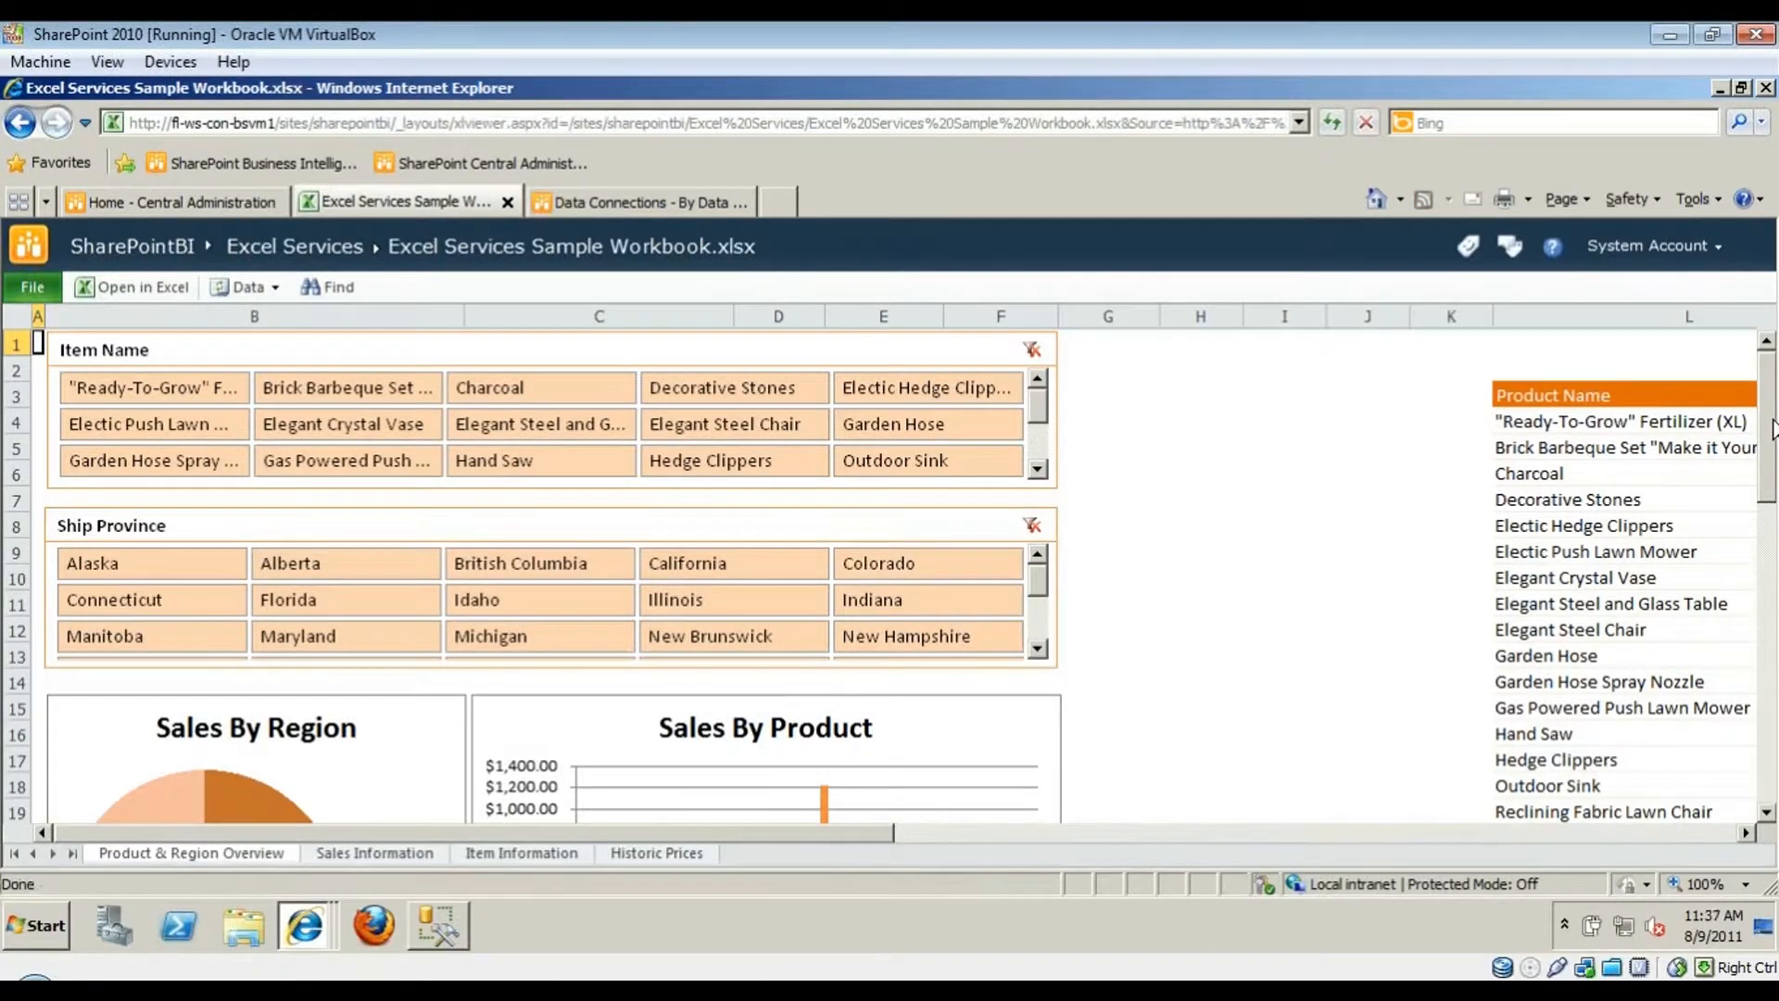
left_click_drag(1771, 412, 1766, 450)
left_click_drag(342, 443, 389, 474)
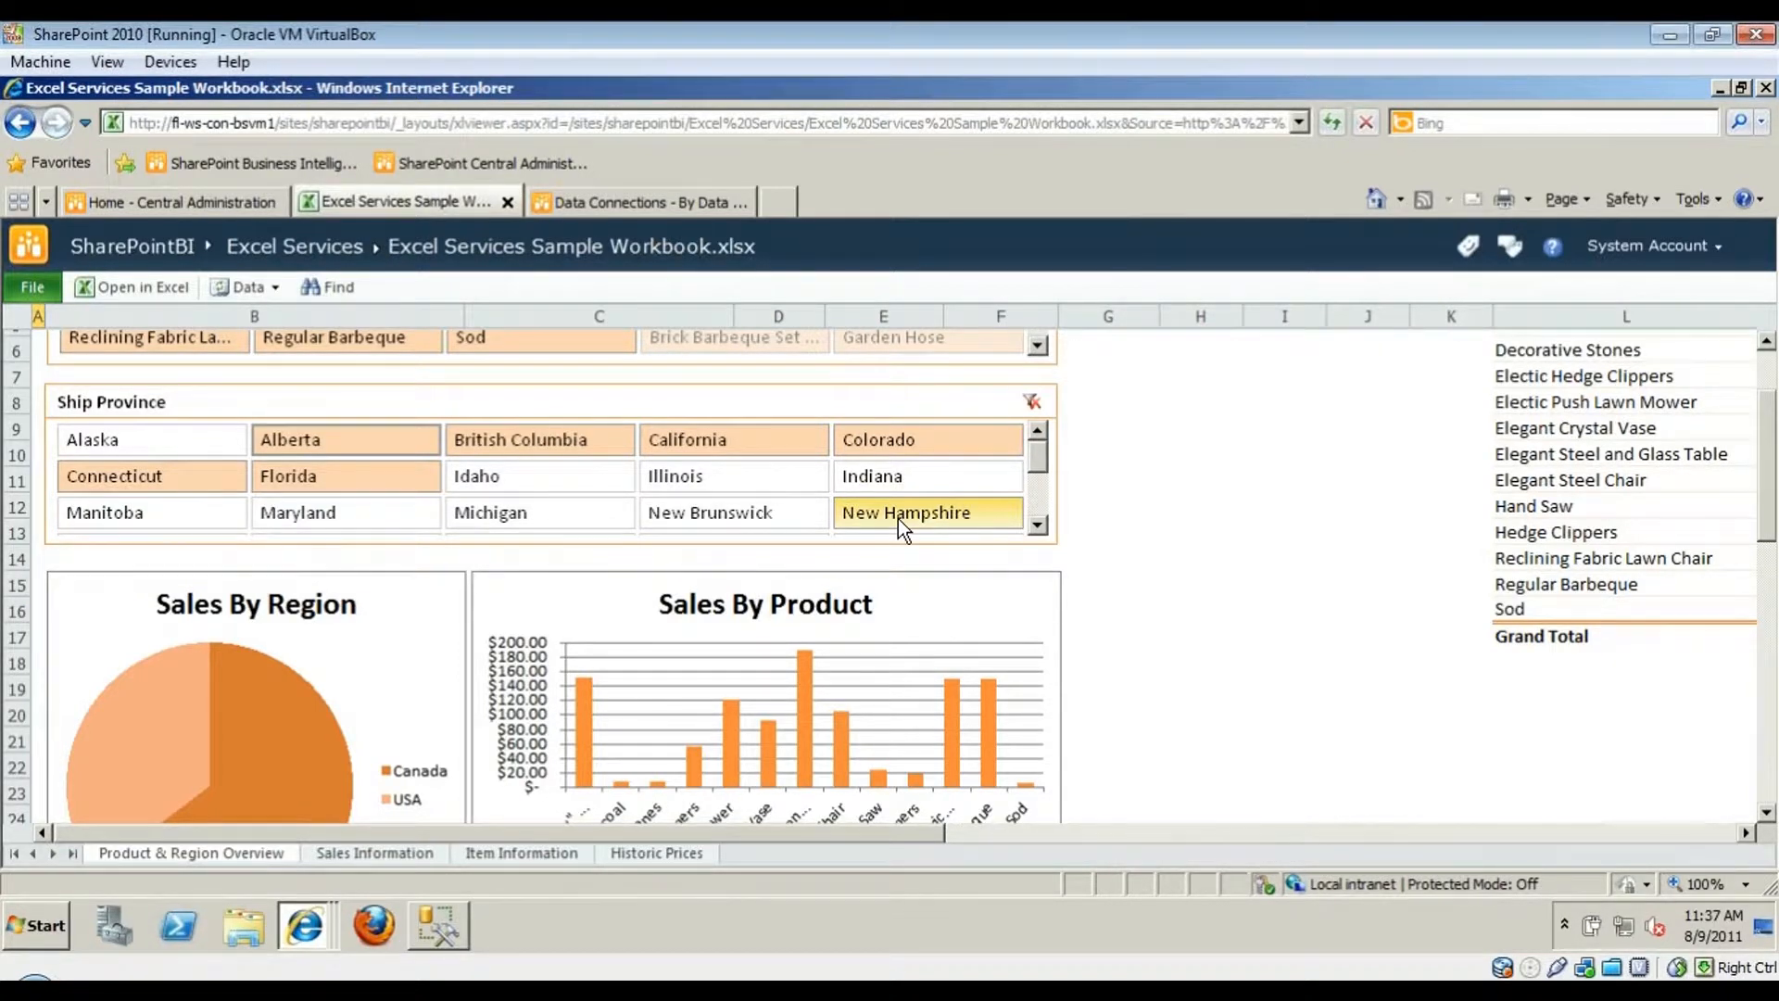
left_click(236, 199)
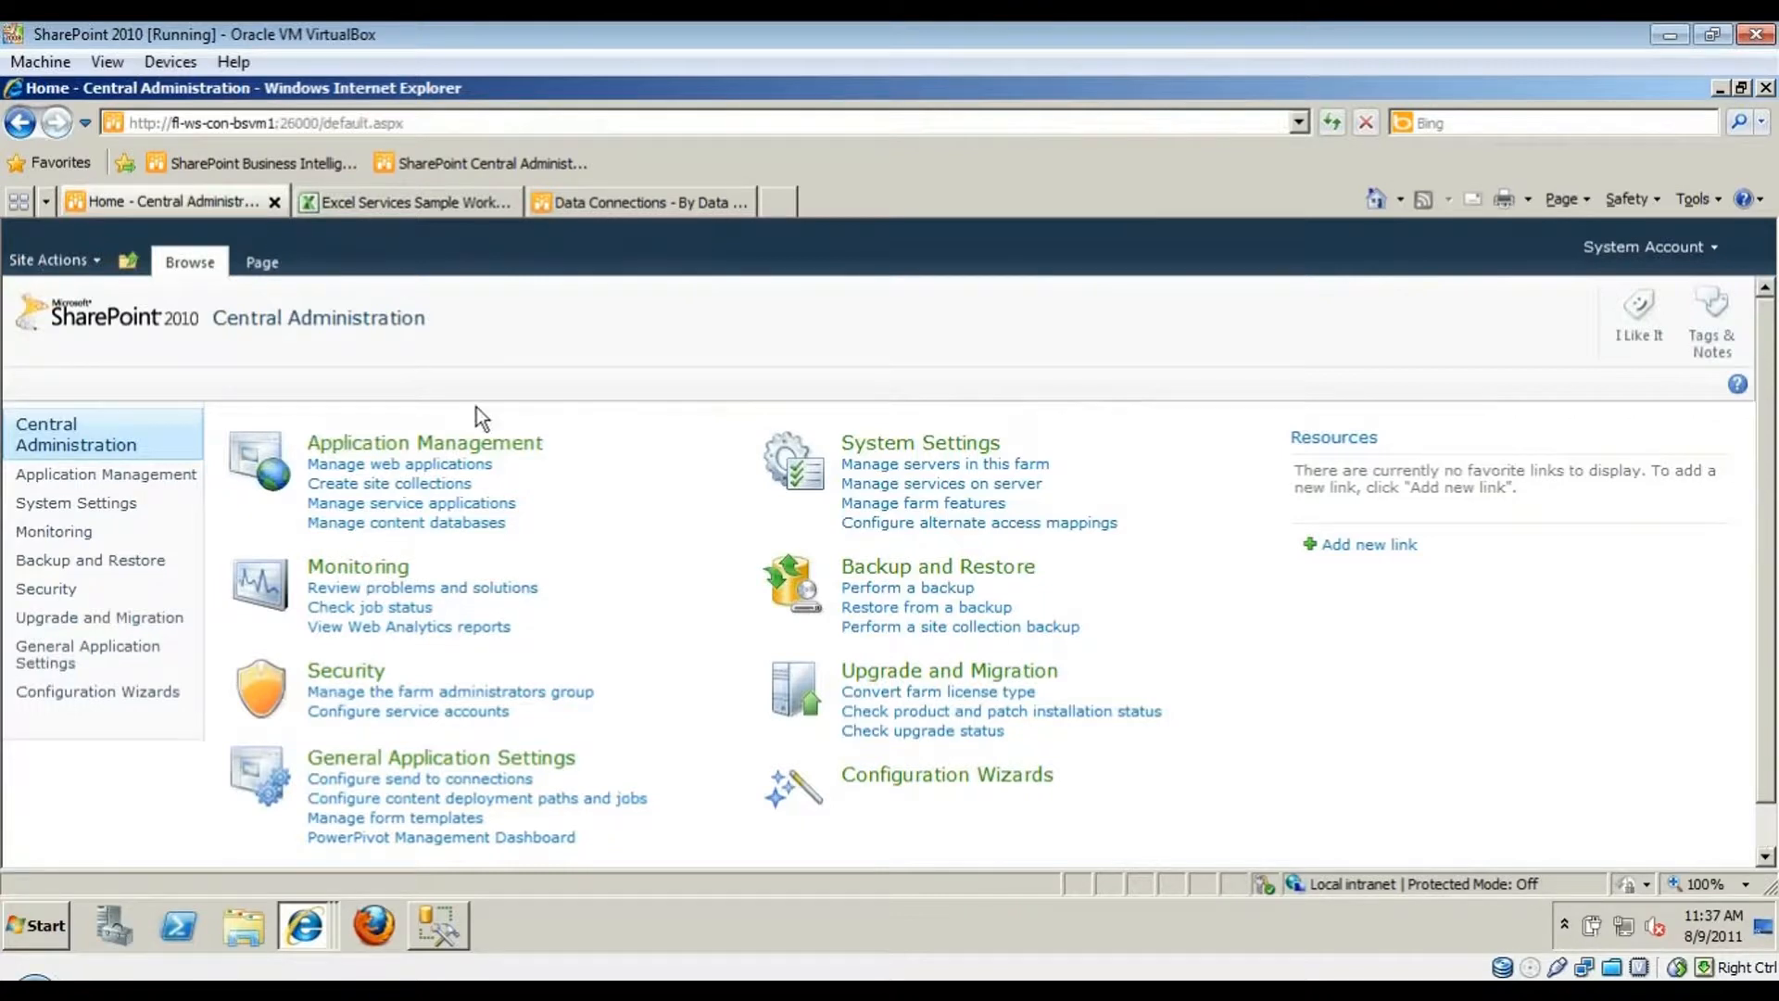
- Open the Service Application Associations page and select the ExcelServicesApp proxy name
left_click(512, 446)
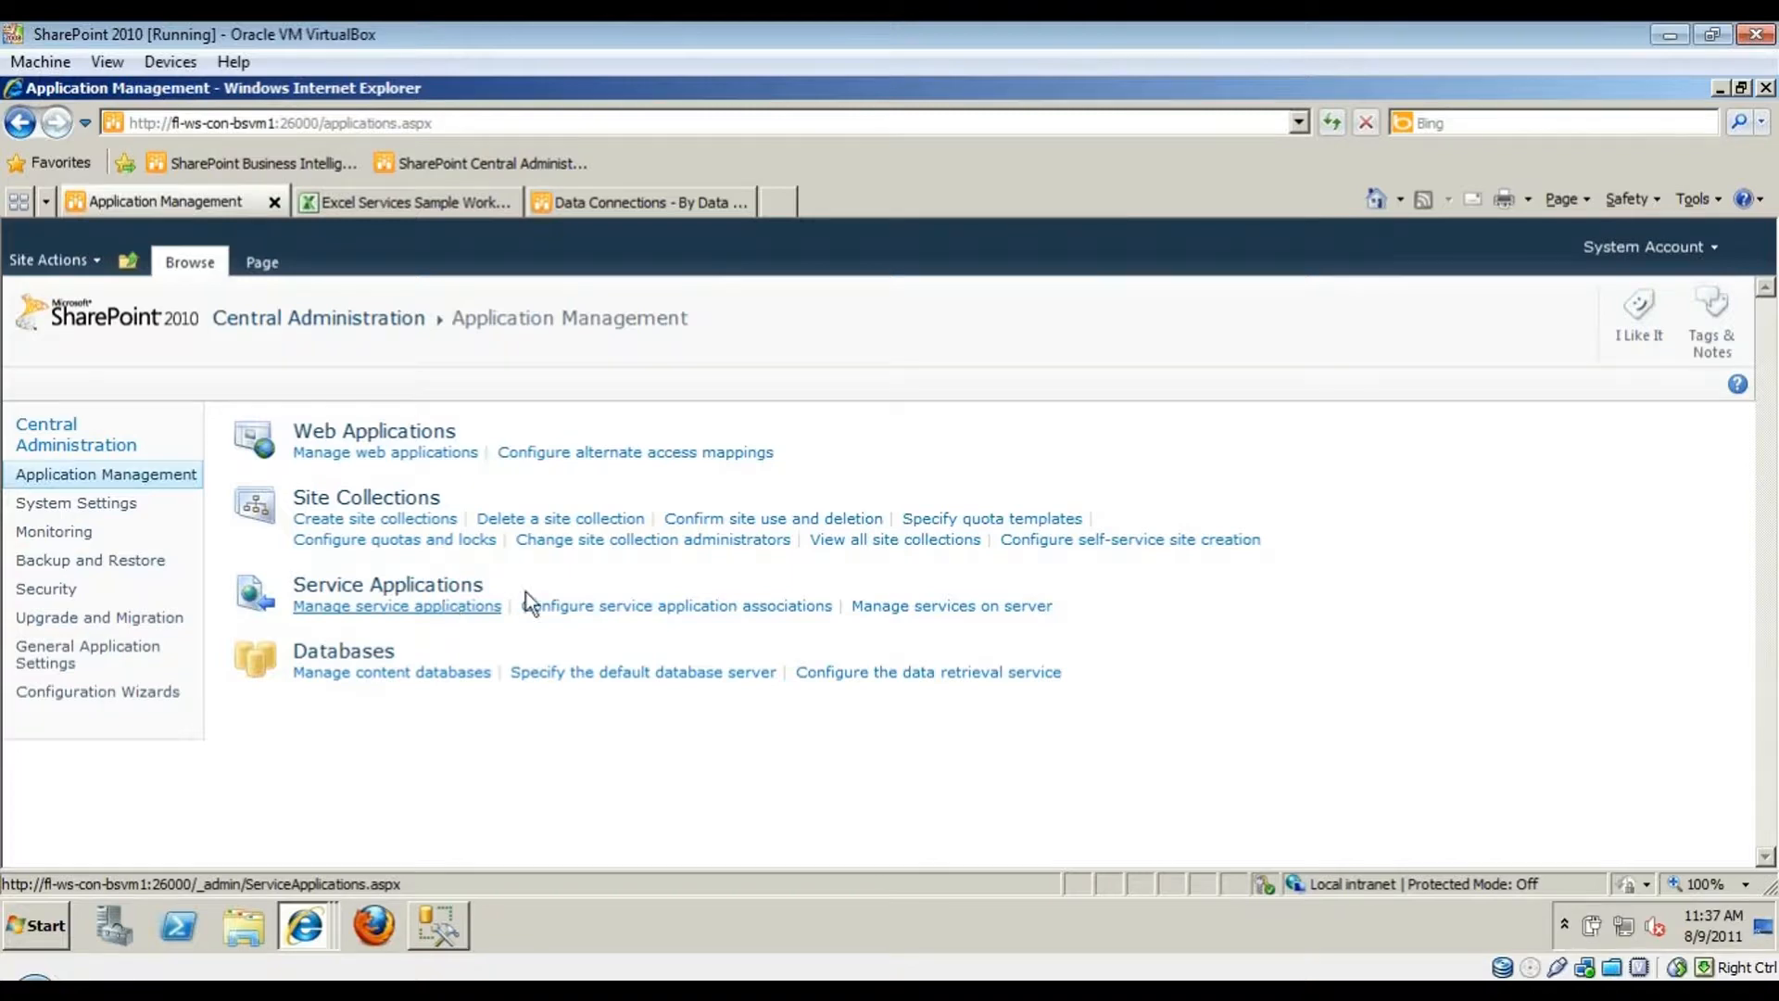
left_click(589, 607)
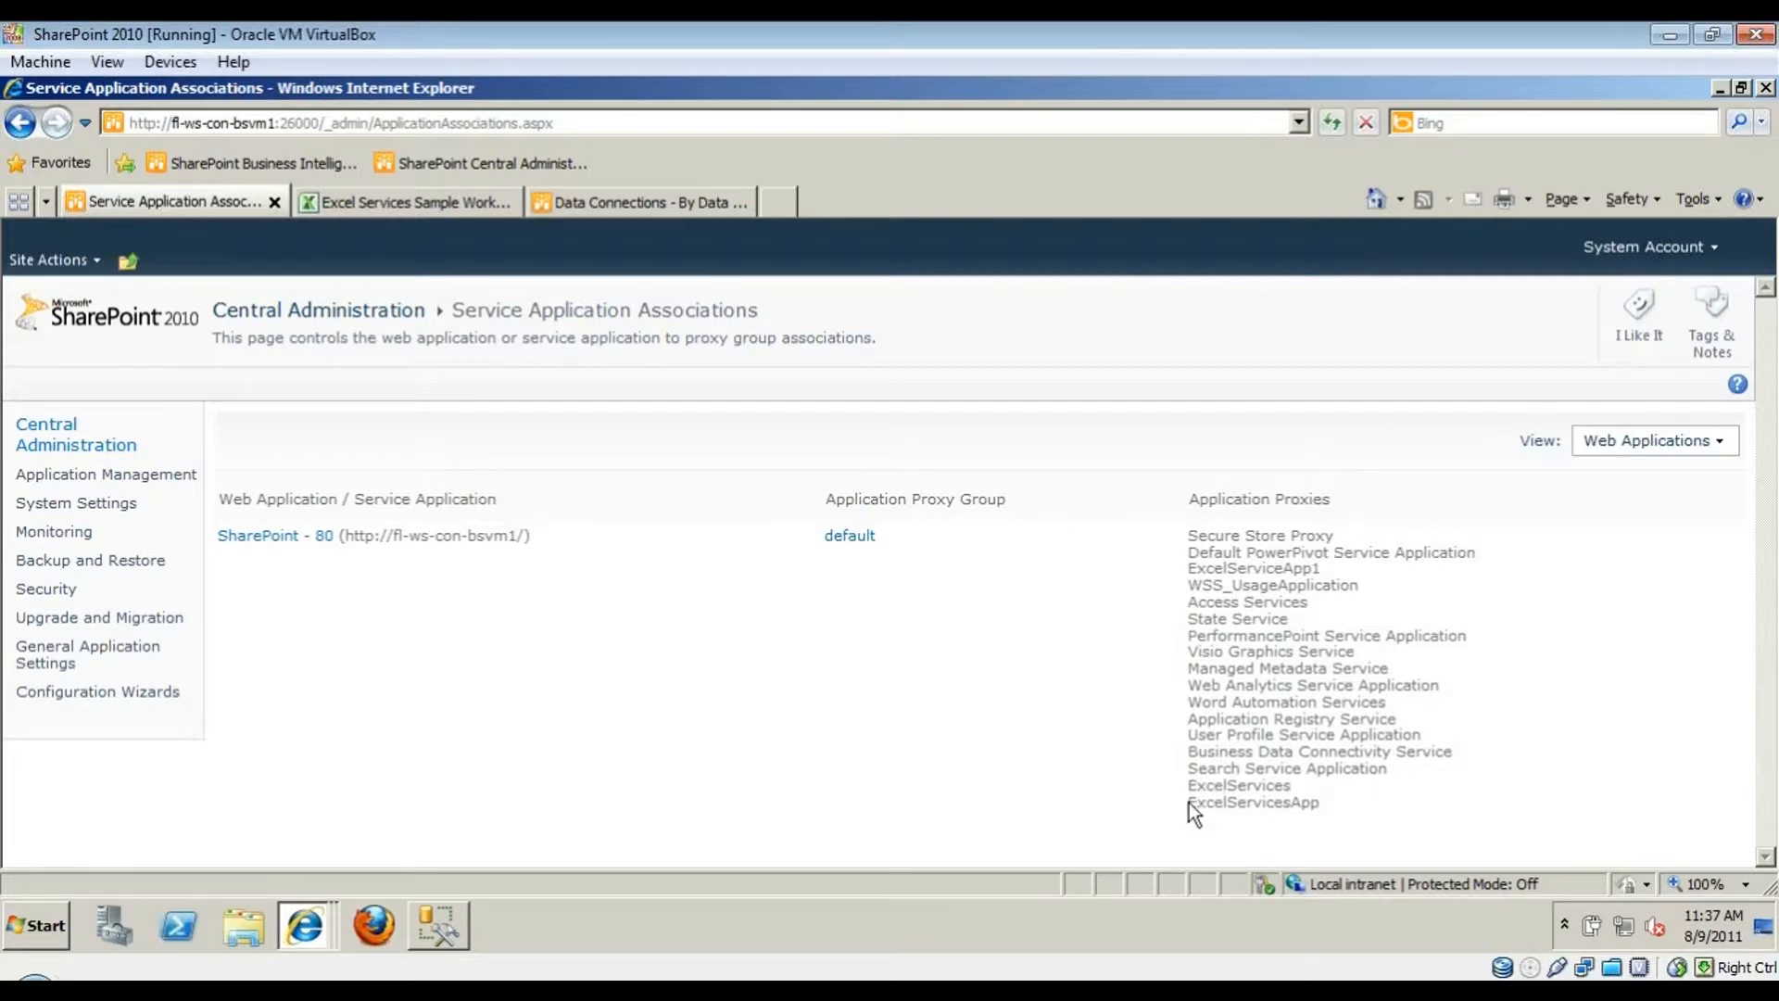
left_click_drag(1195, 803, 1350, 843)
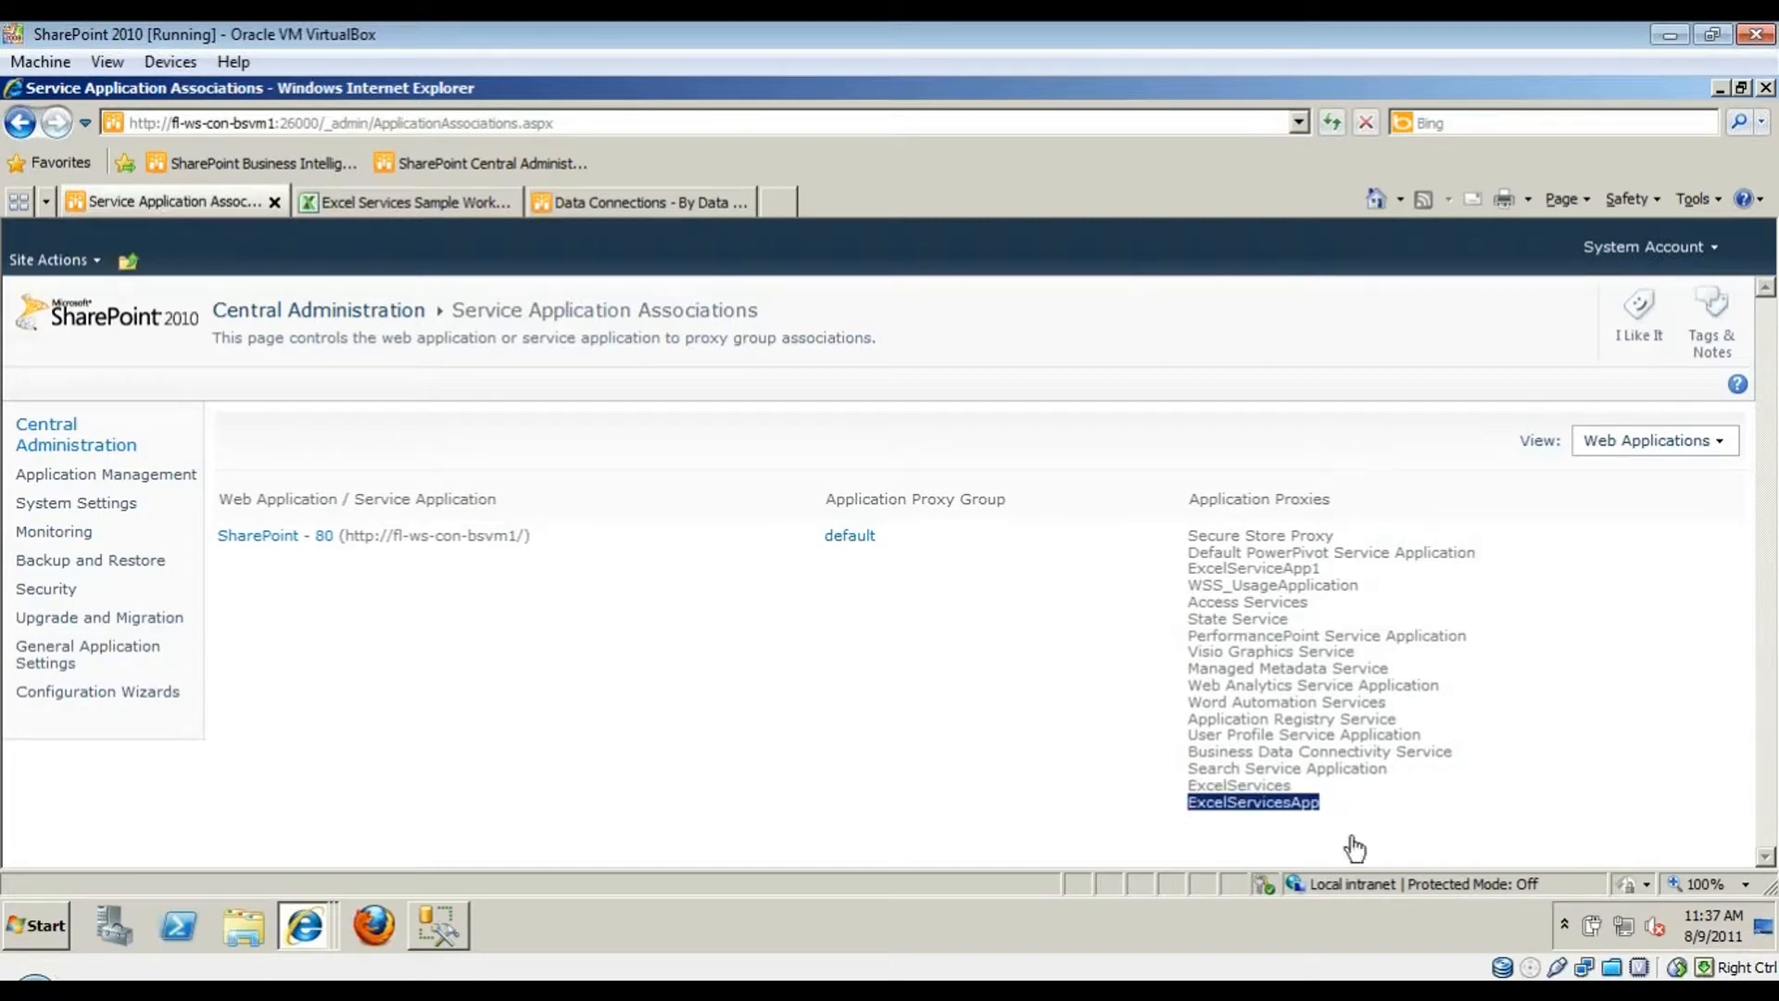
left_click(1237, 769)
double_click(1232, 803)
- Remove ExcelServicesApp from the default proxy group's associations and confirm the change
left_click(844, 537)
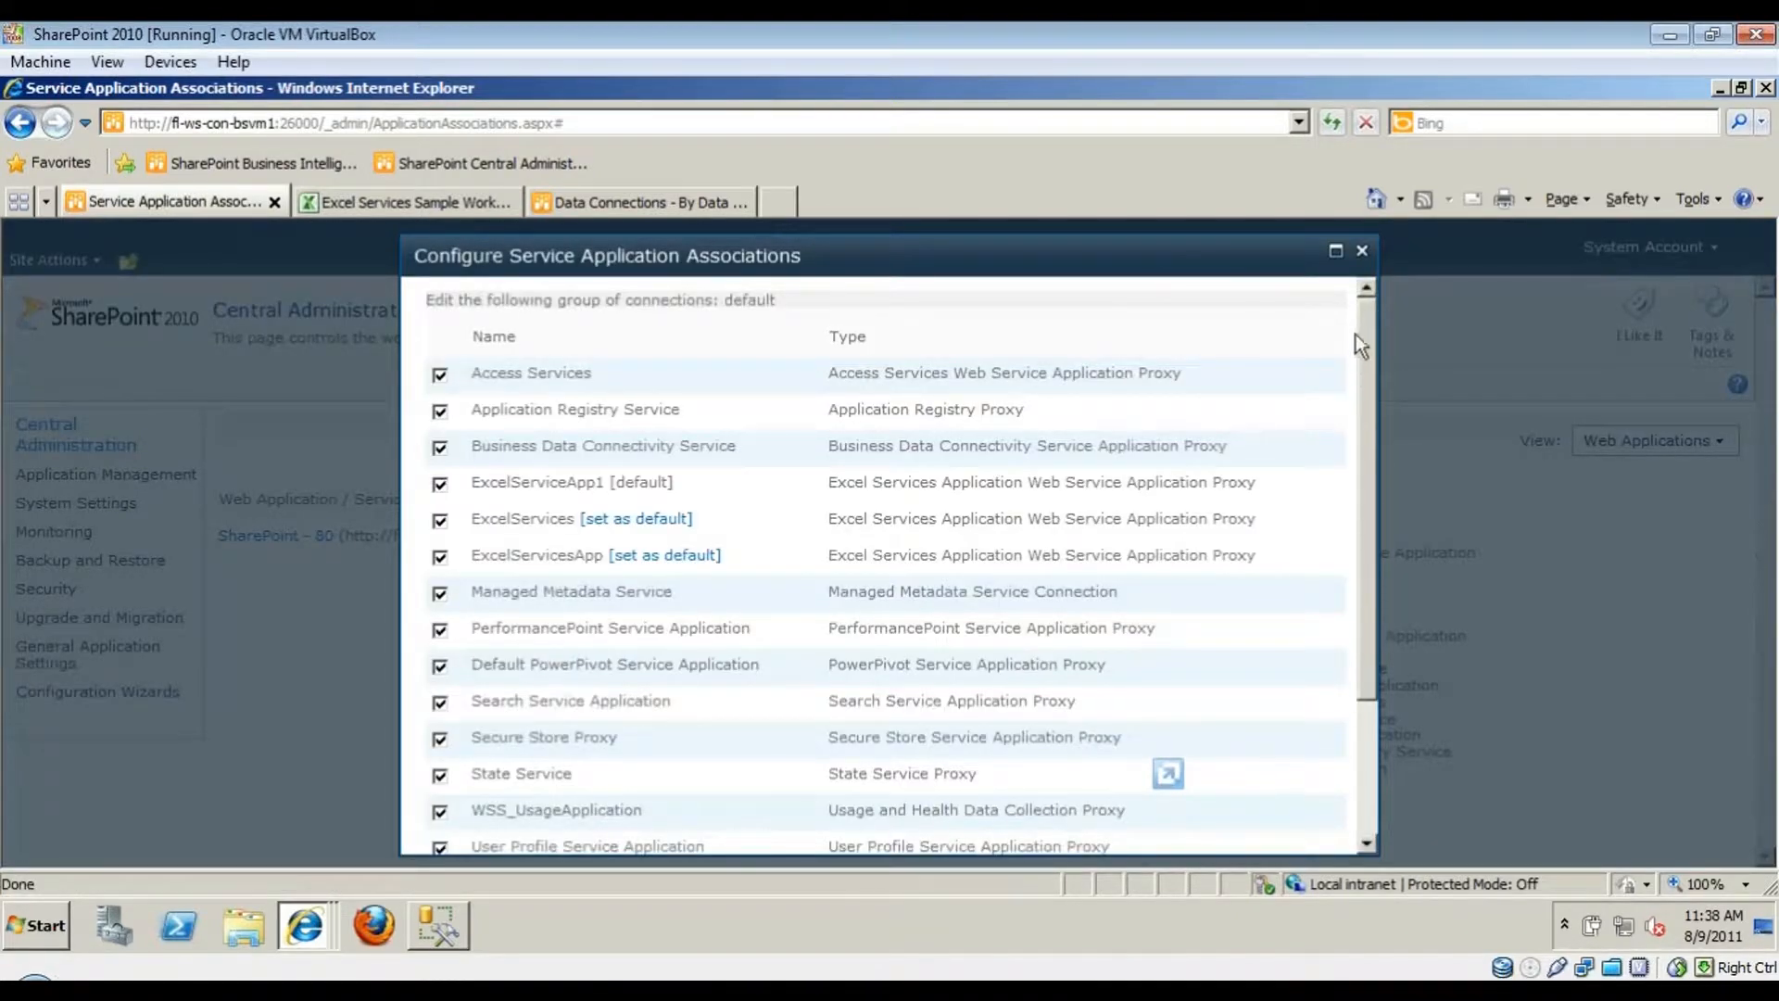
left_click_drag(1248, 237, 988, 227)
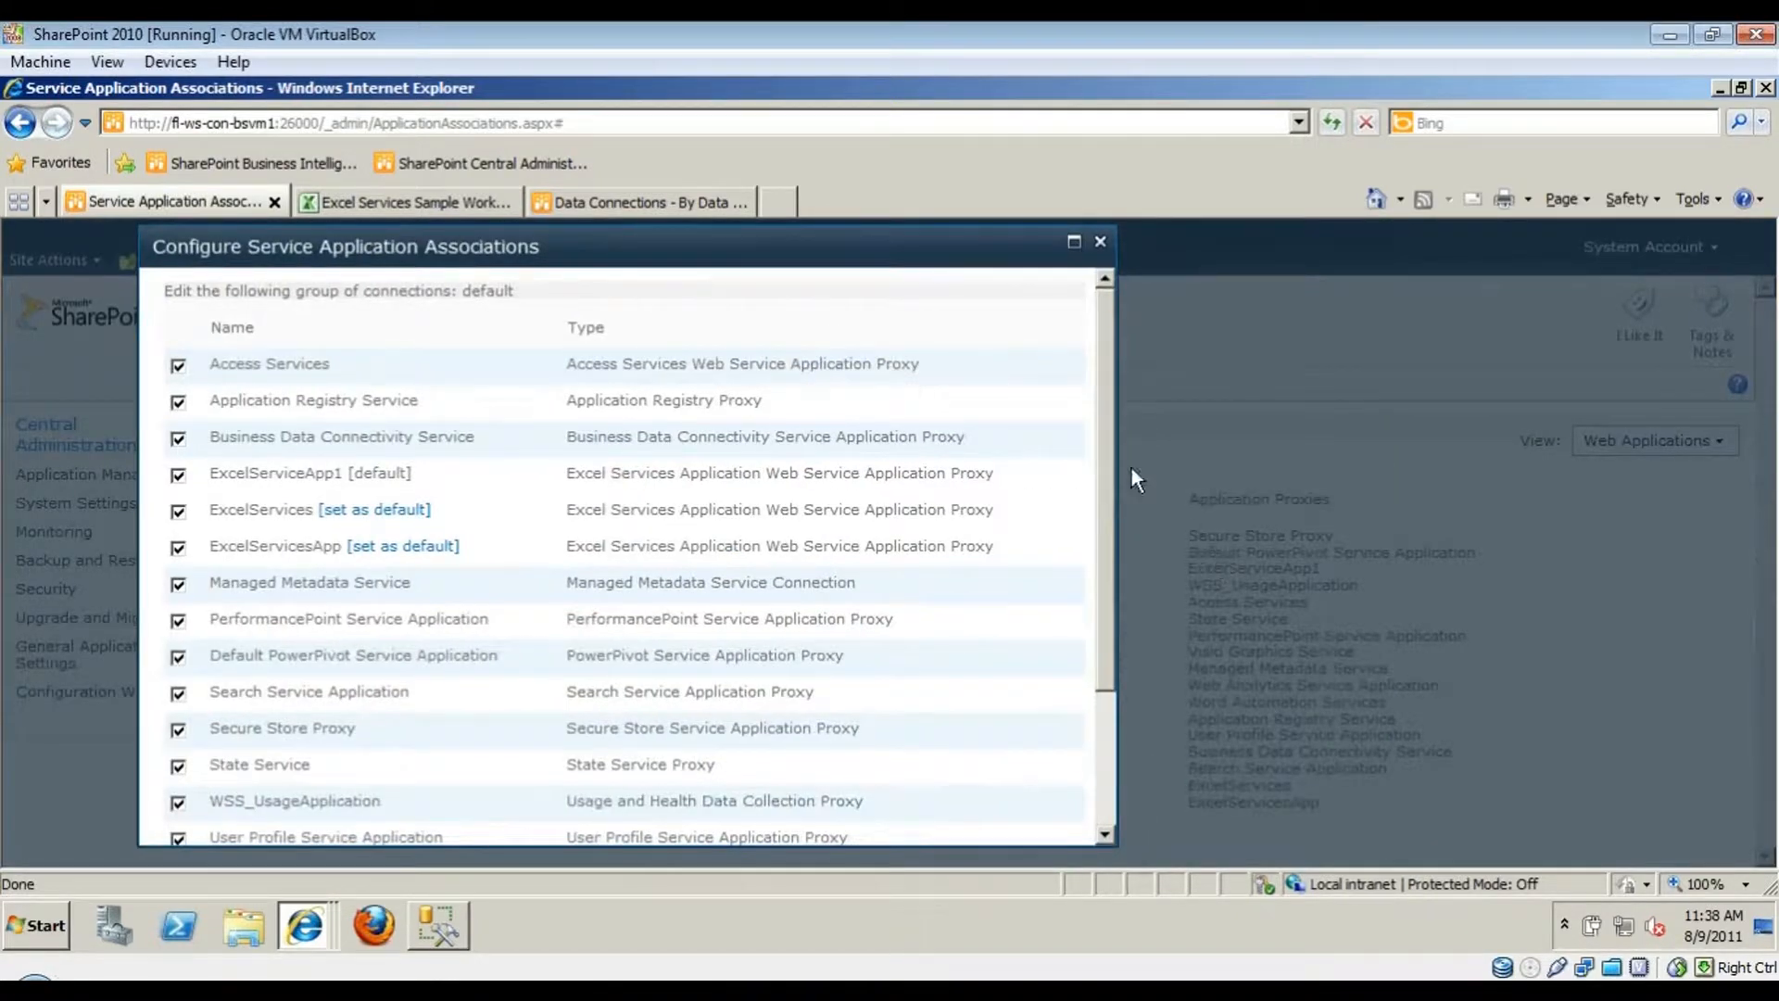
scroll(1108, 448, "down", 4)
scroll(230, 761, "up", 2)
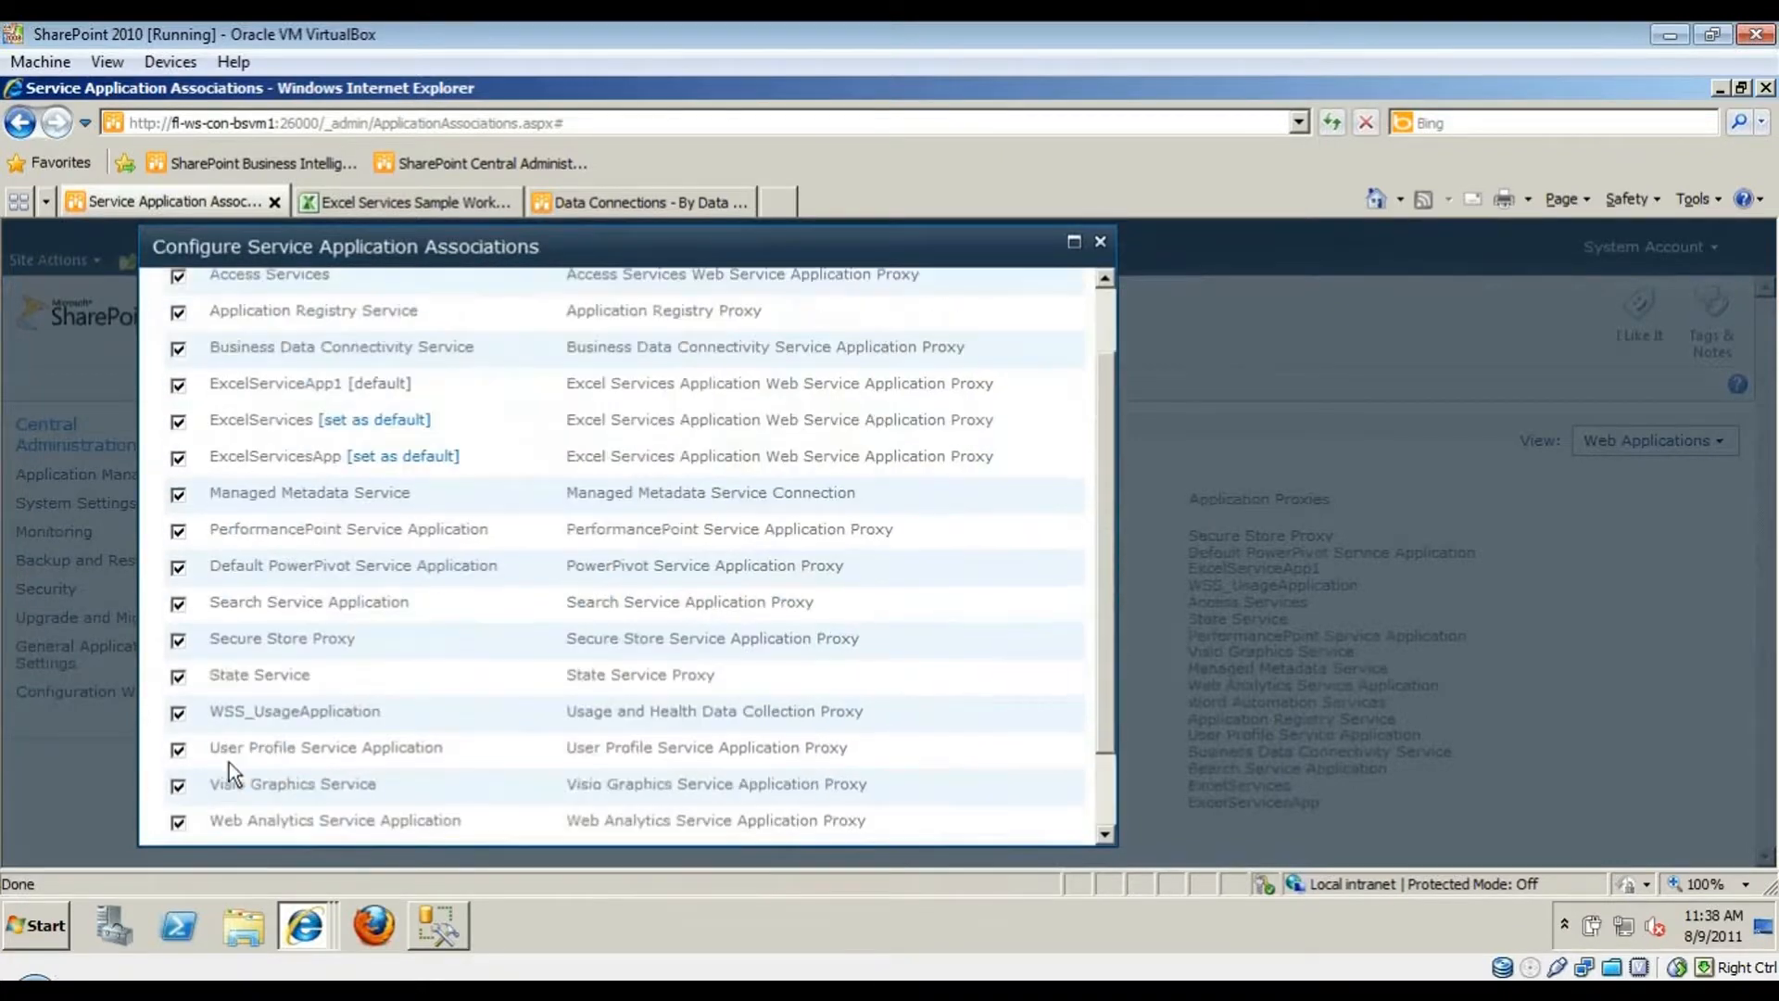
scroll(229, 761, "up", 2)
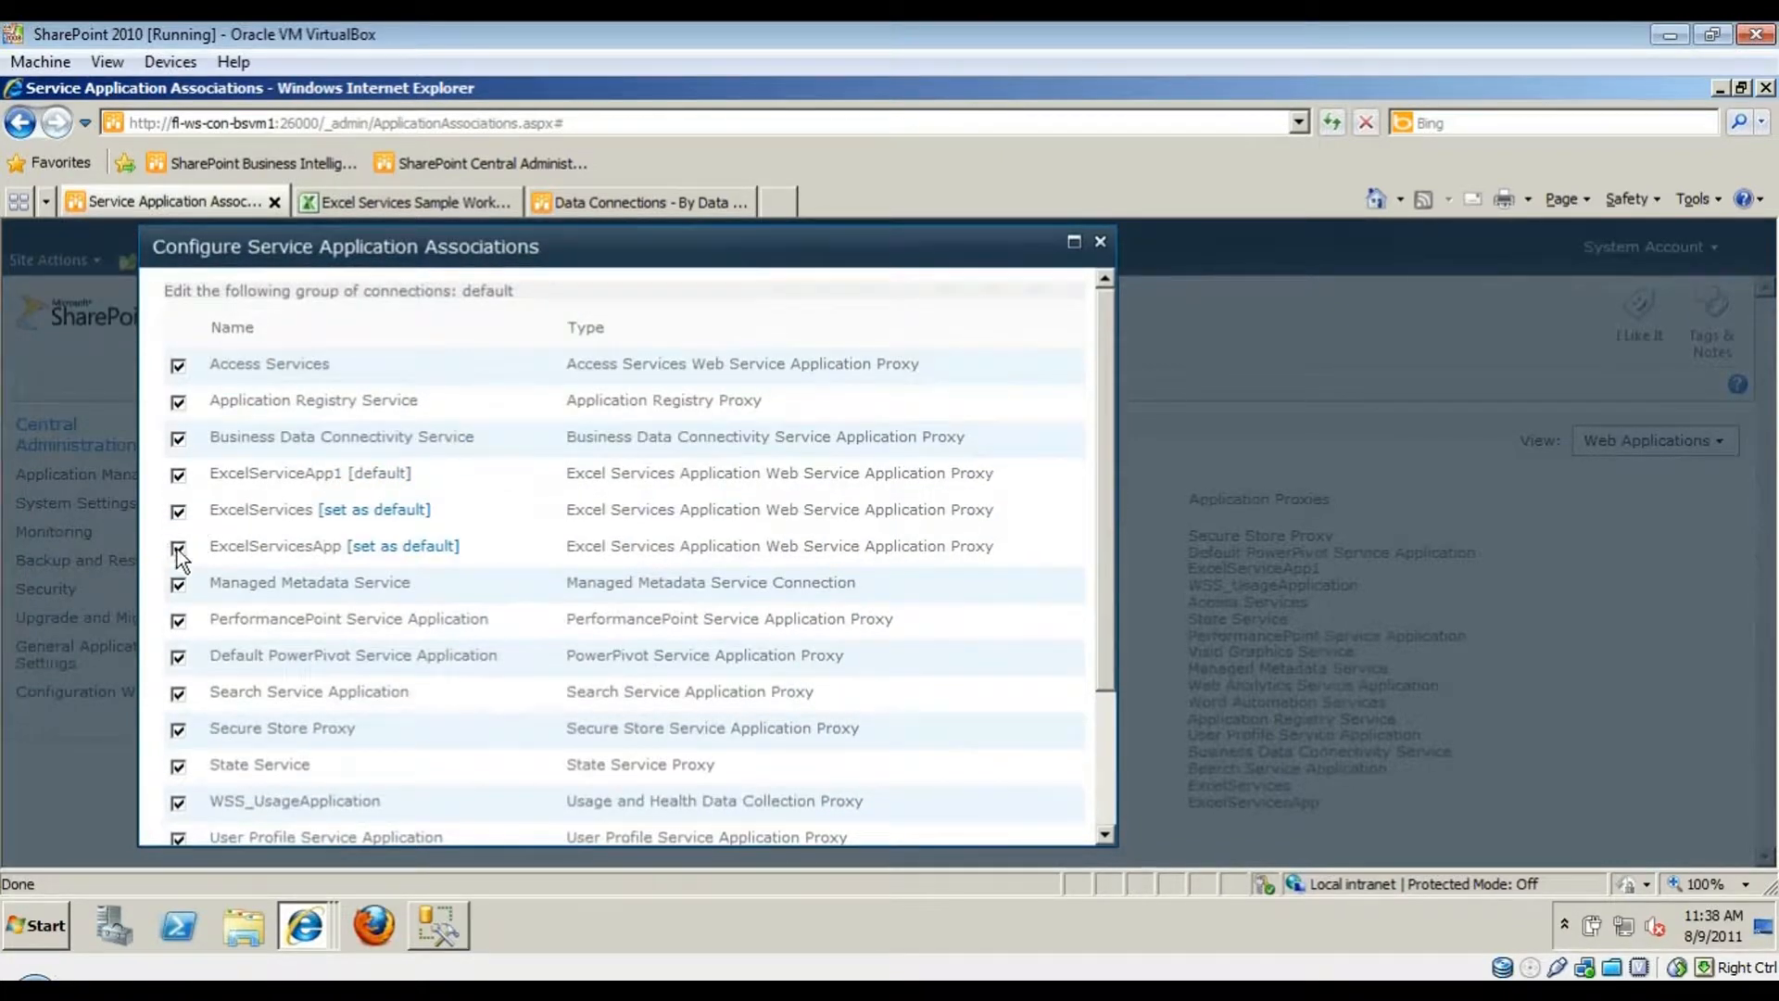
left_click(177, 549)
left_click_drag(297, 549, 315, 552)
scroll(834, 635, "down", 3)
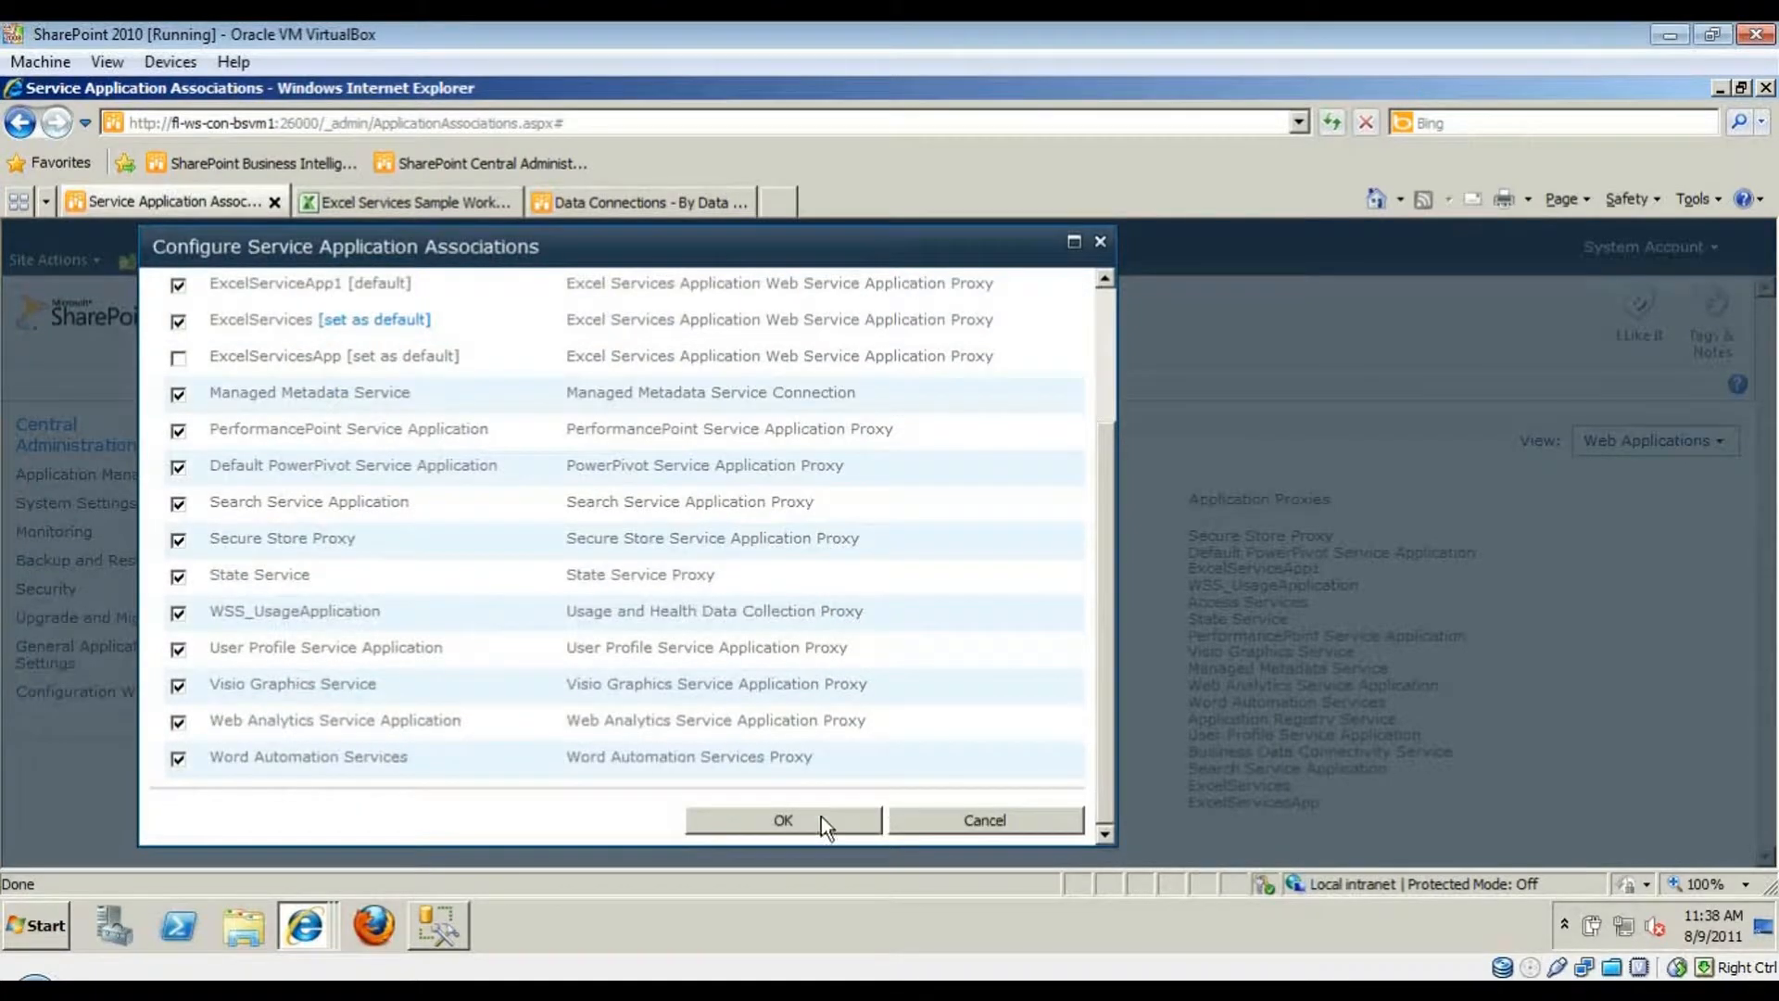
left_click(821, 817)
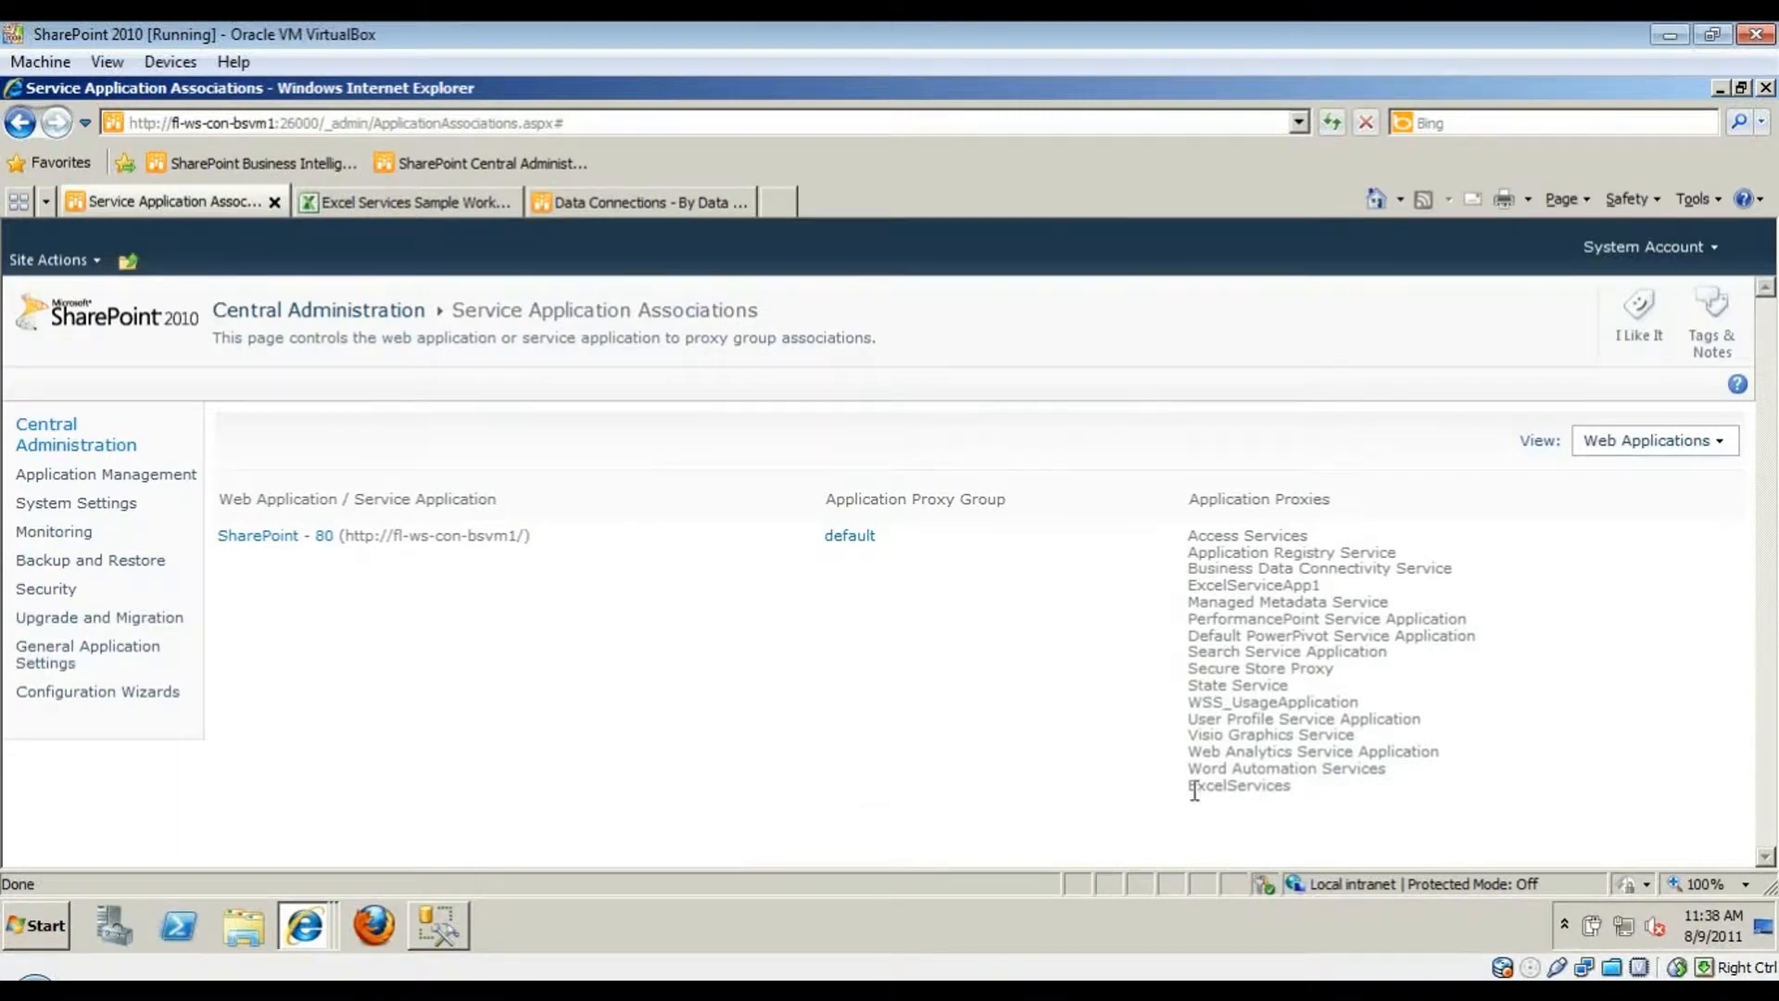
- Check the ExcelServices proxy, then reopen and close the default group's associations dialog
left_click_drag(1210, 813, 1316, 811)
left_click(1164, 732)
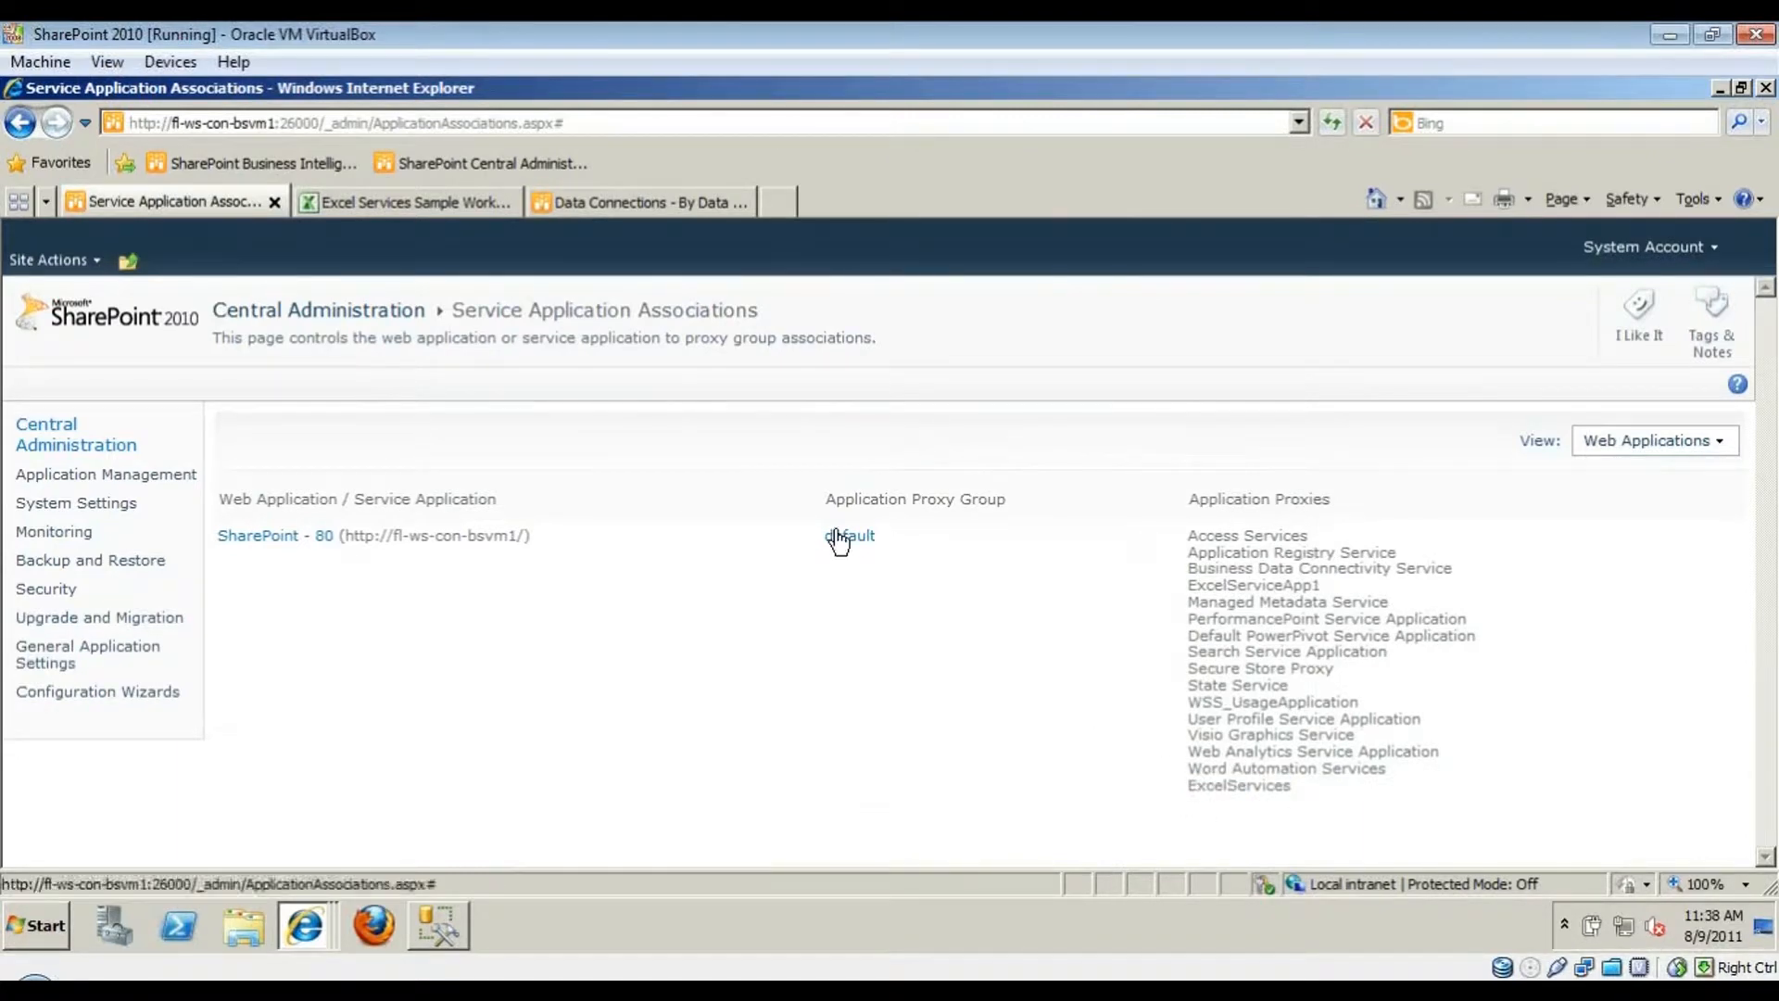
left_click(840, 541)
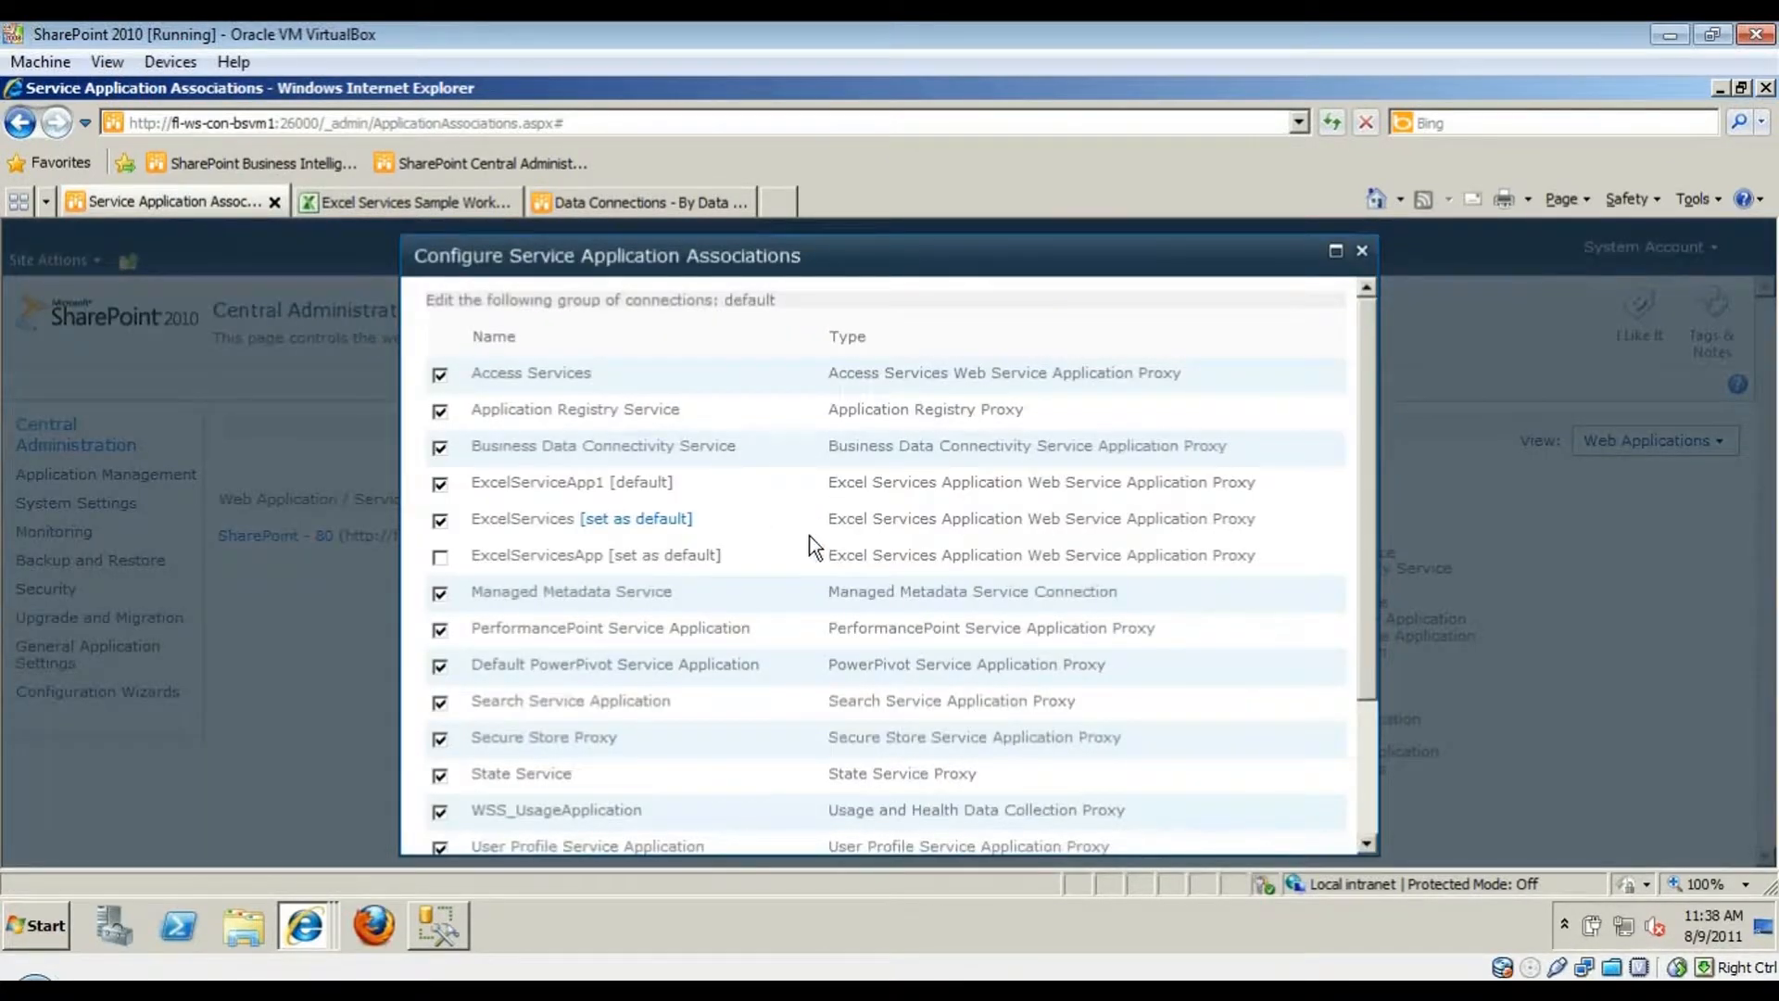
left_click(1361, 250)
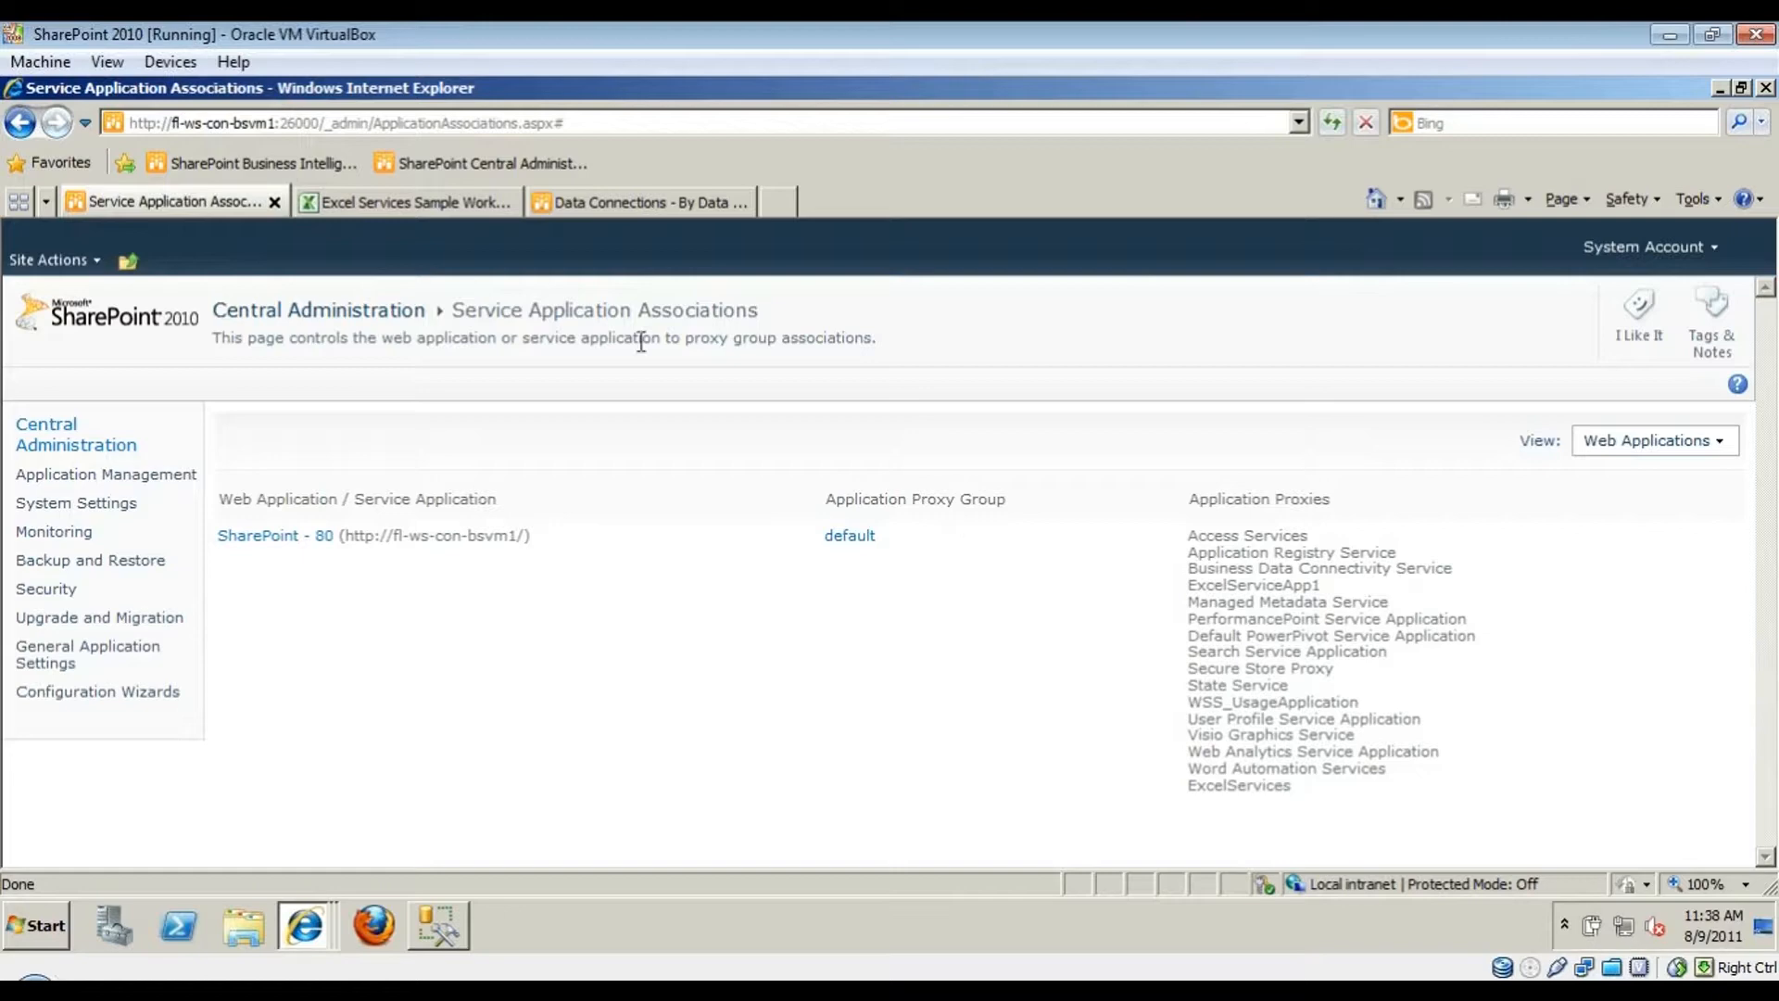
- Scroll through the Sample Workbook's charts and Most Ordered Items table, and check the data refresh options
left_click(403, 201)
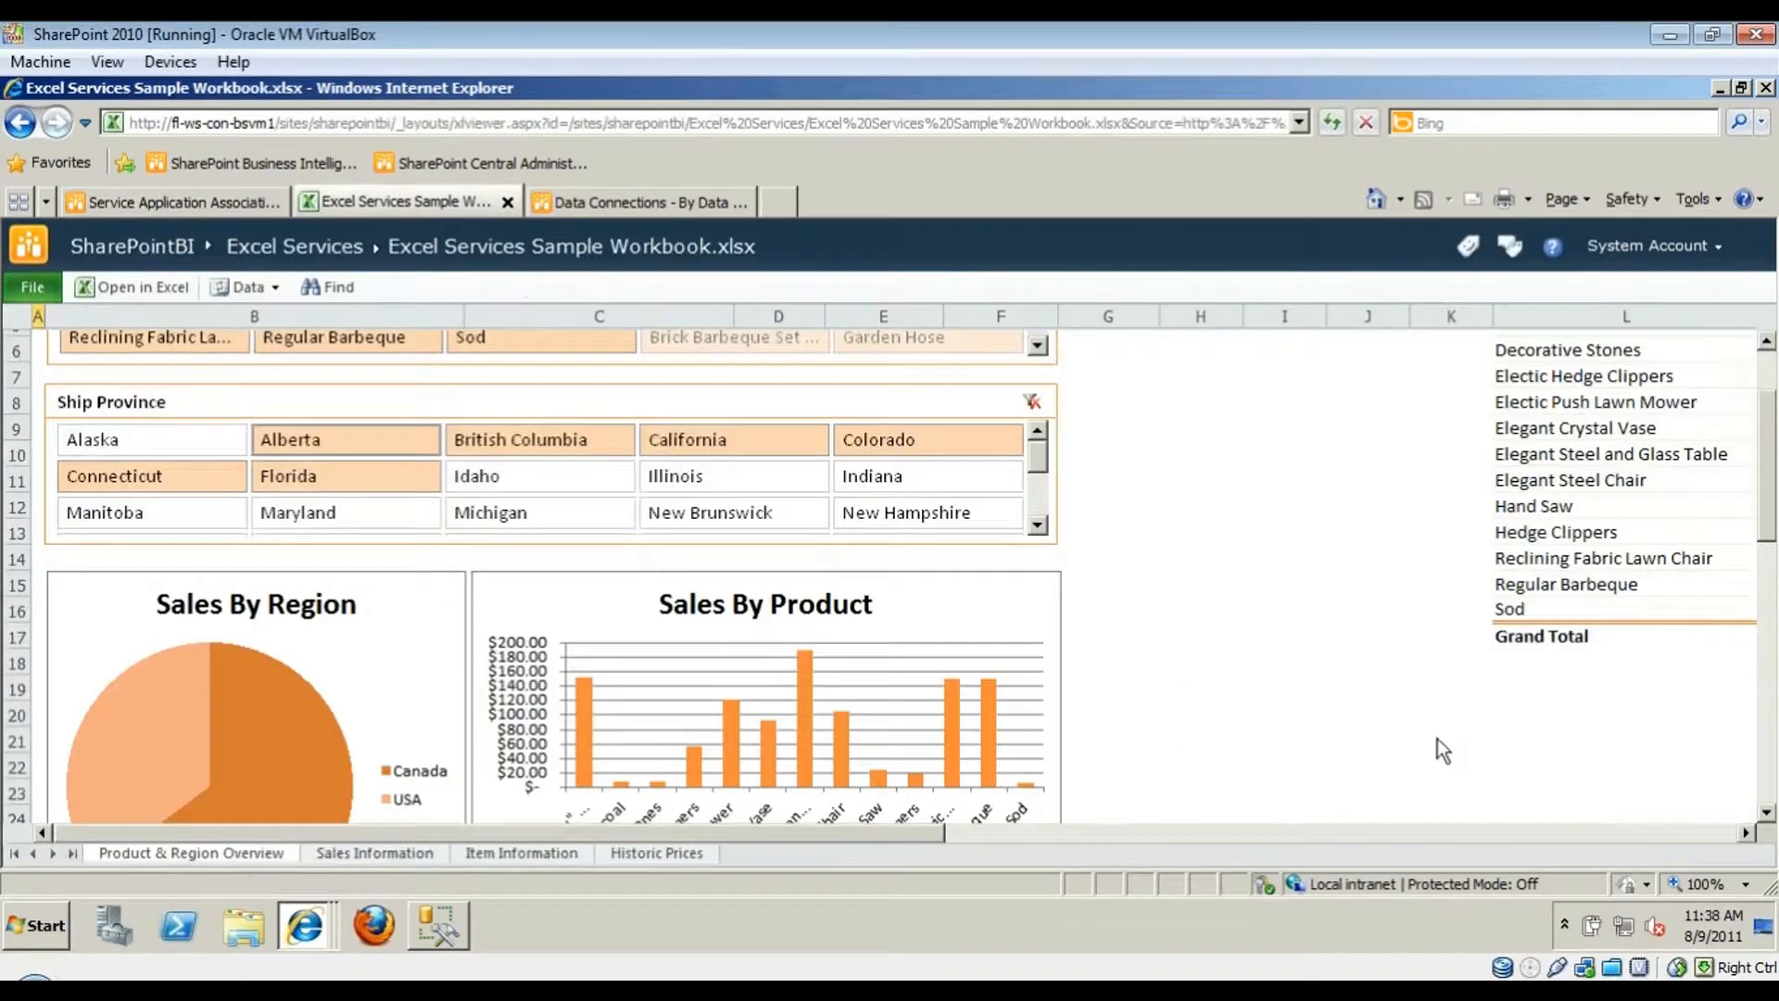
left_click(1282, 532)
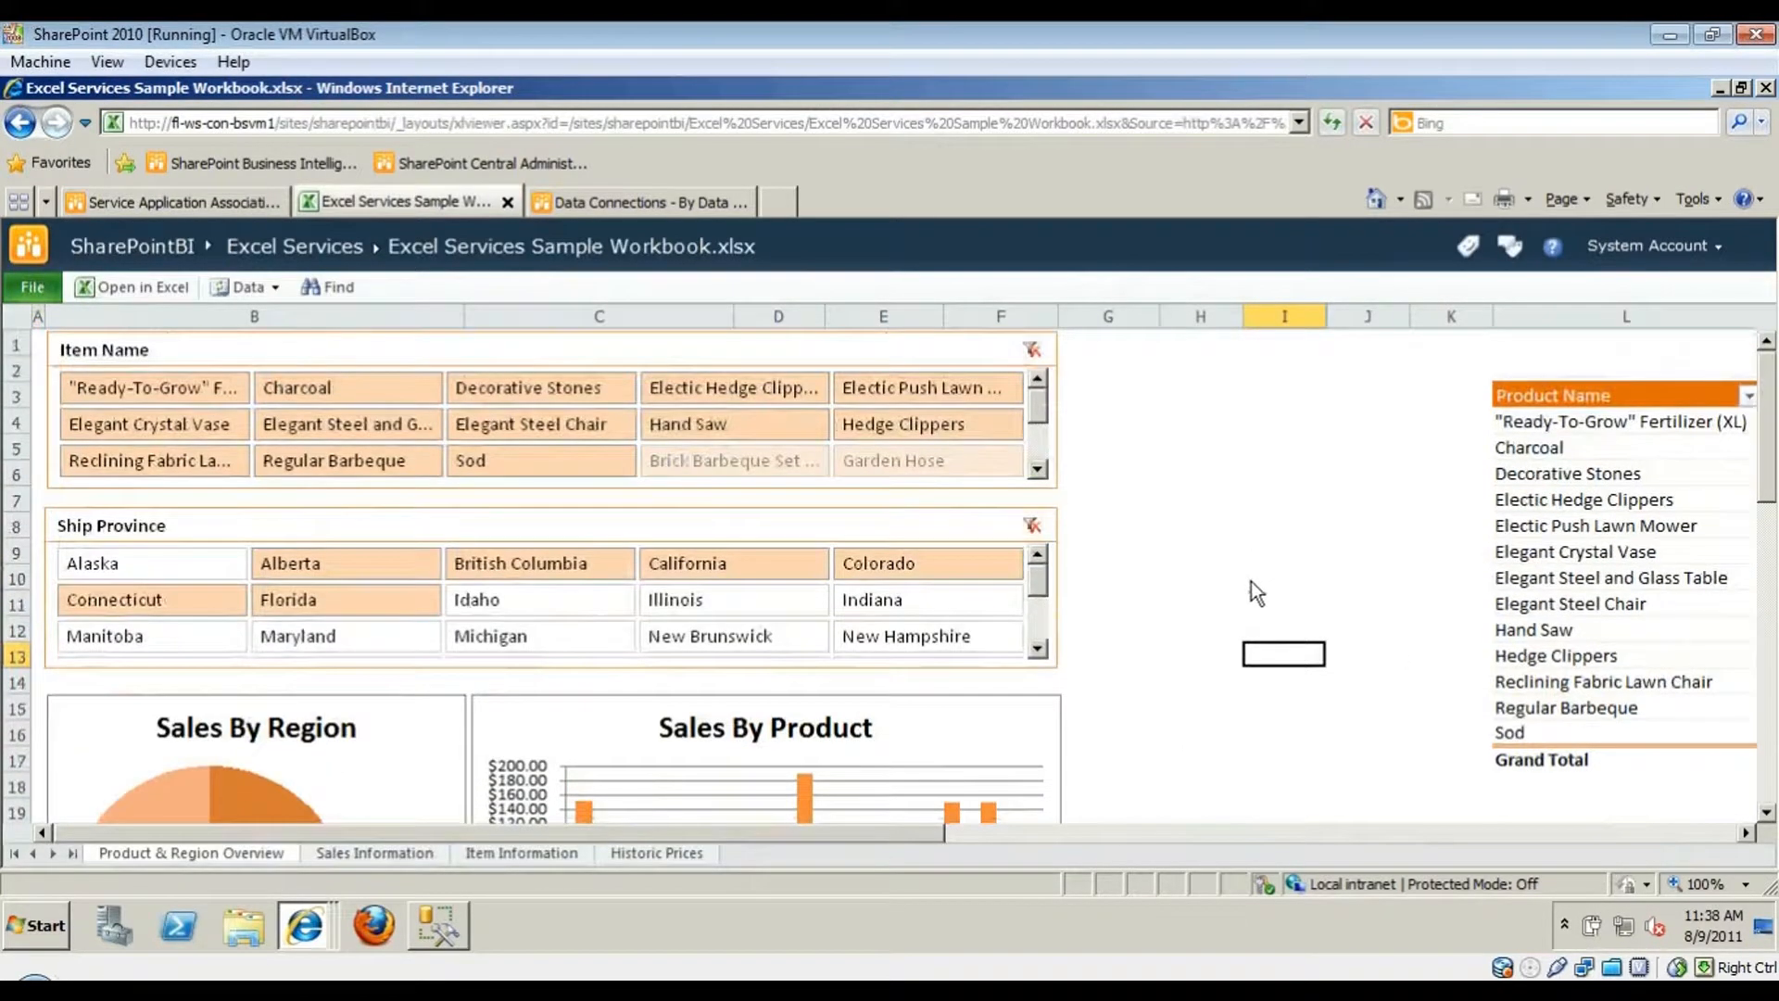
scroll(1193, 630, "down", 1)
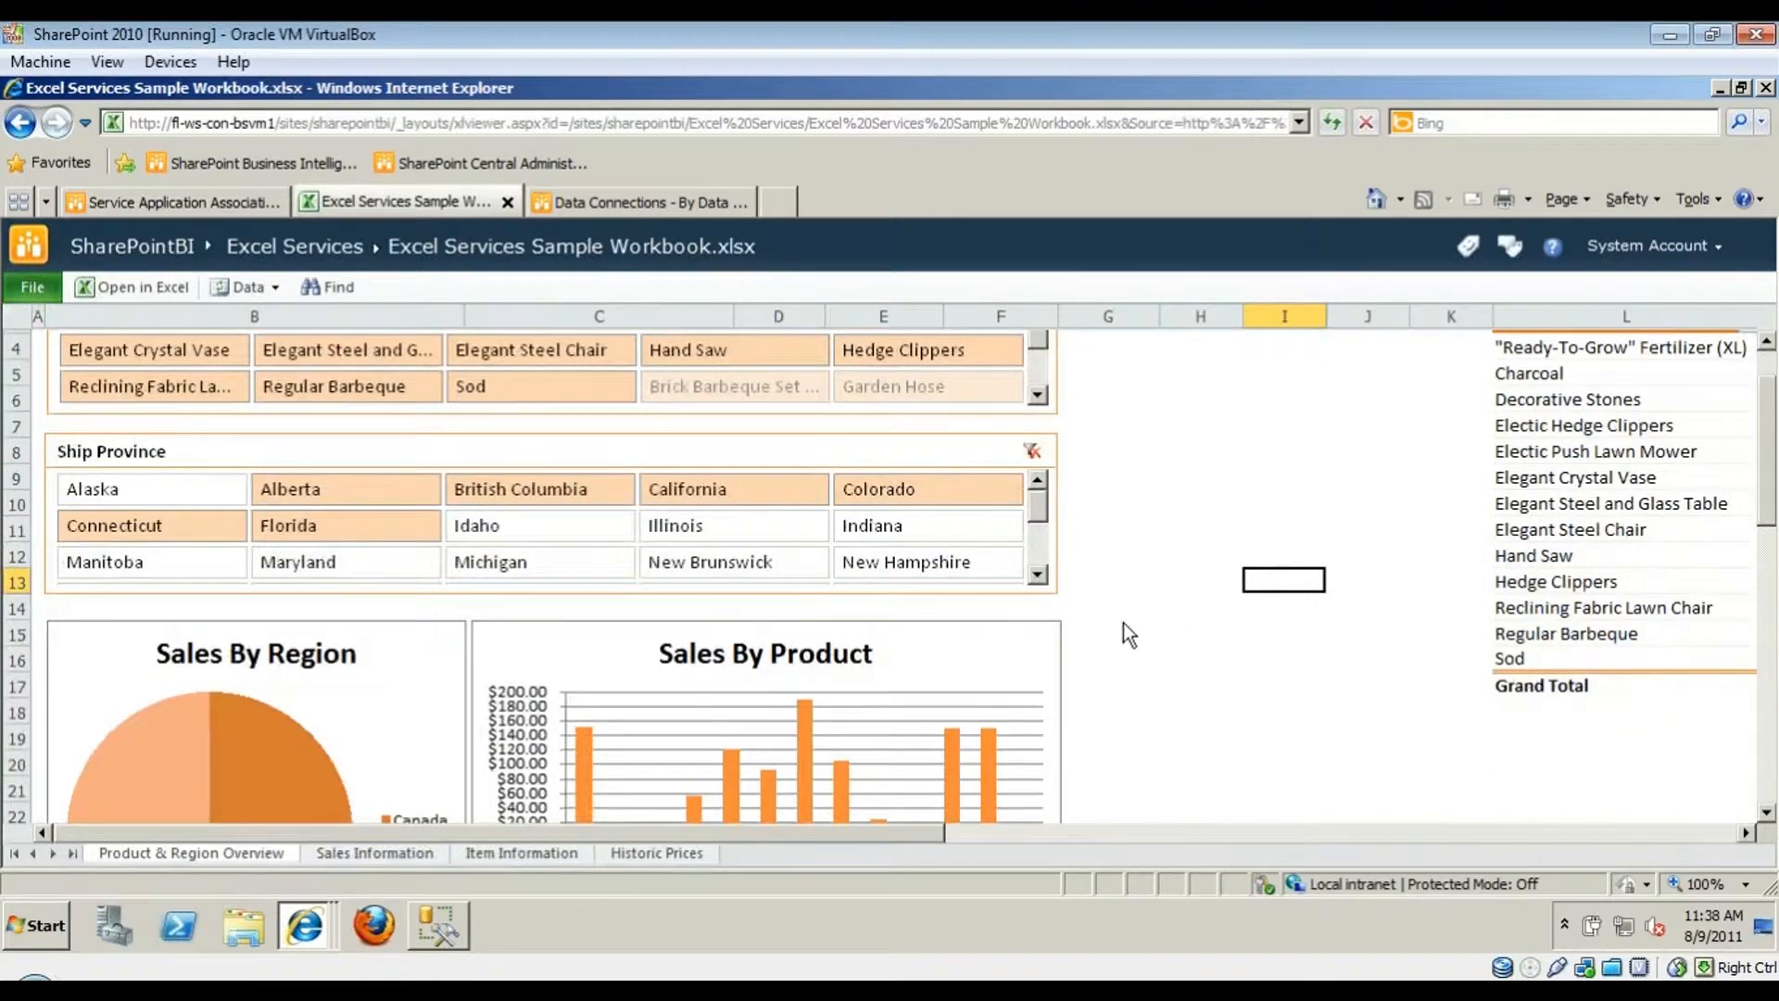
scroll(1034, 508, "down", 2)
scroll(1040, 521, "up", 2)
left_click(1165, 535)
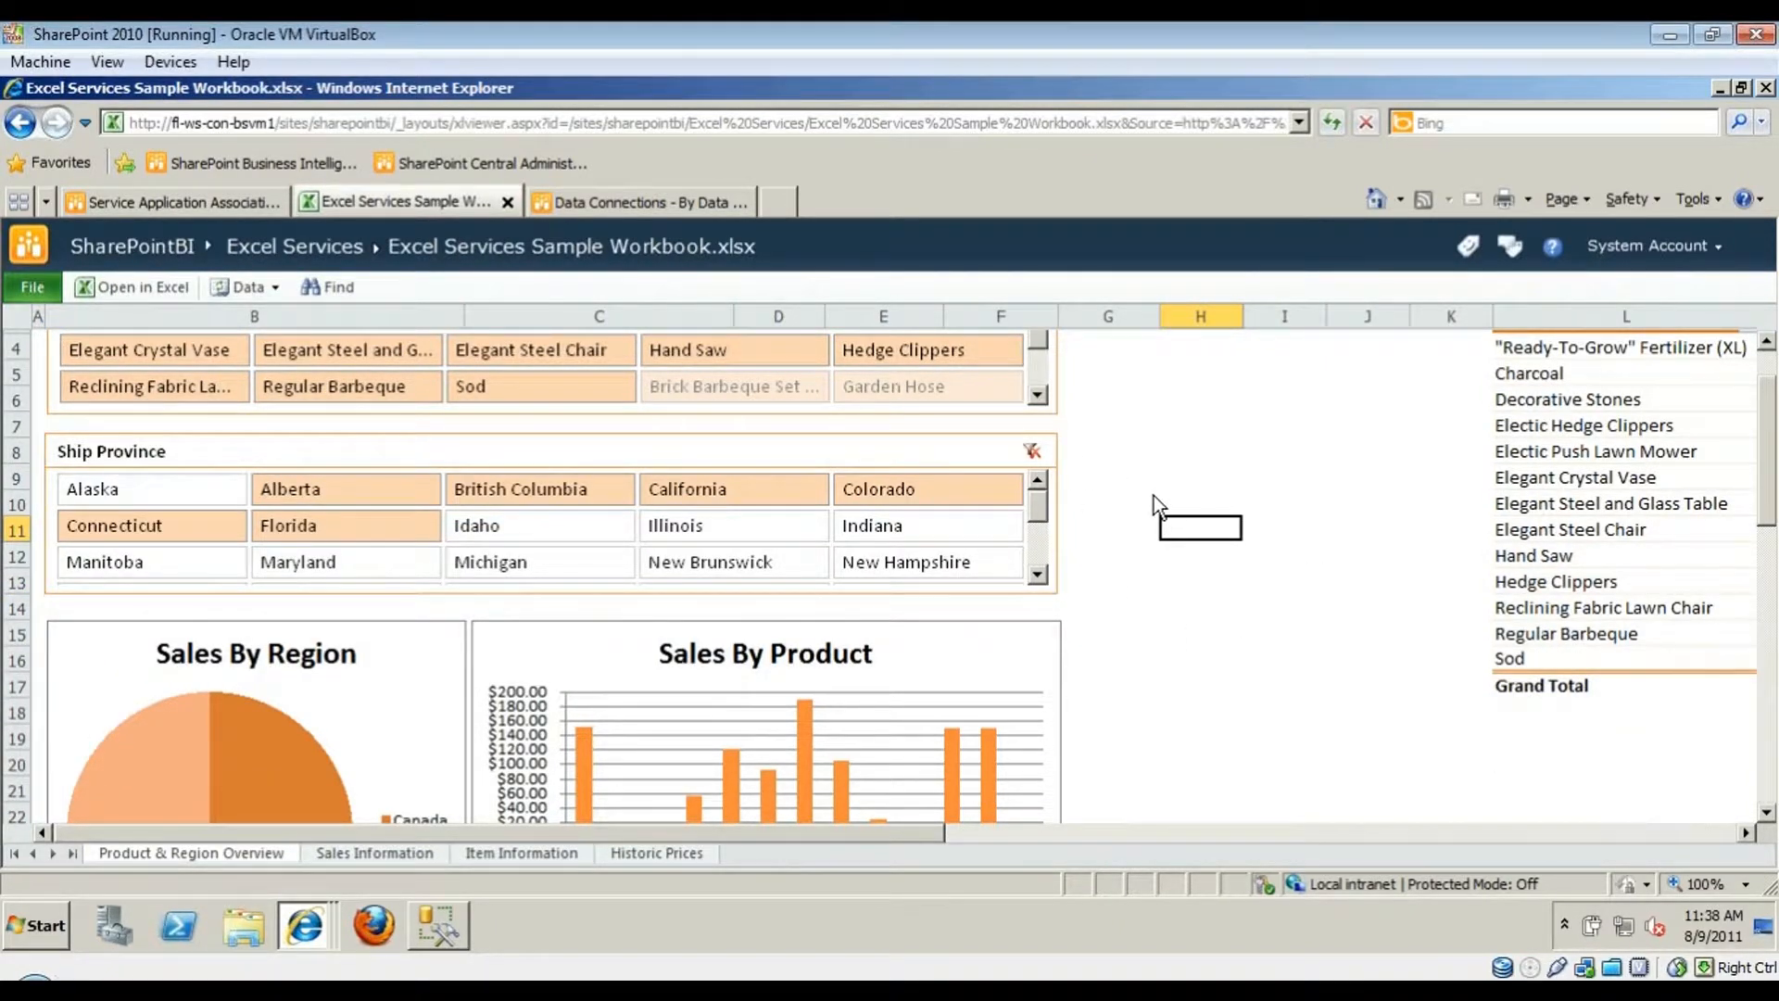
scroll(917, 593, "down", 5)
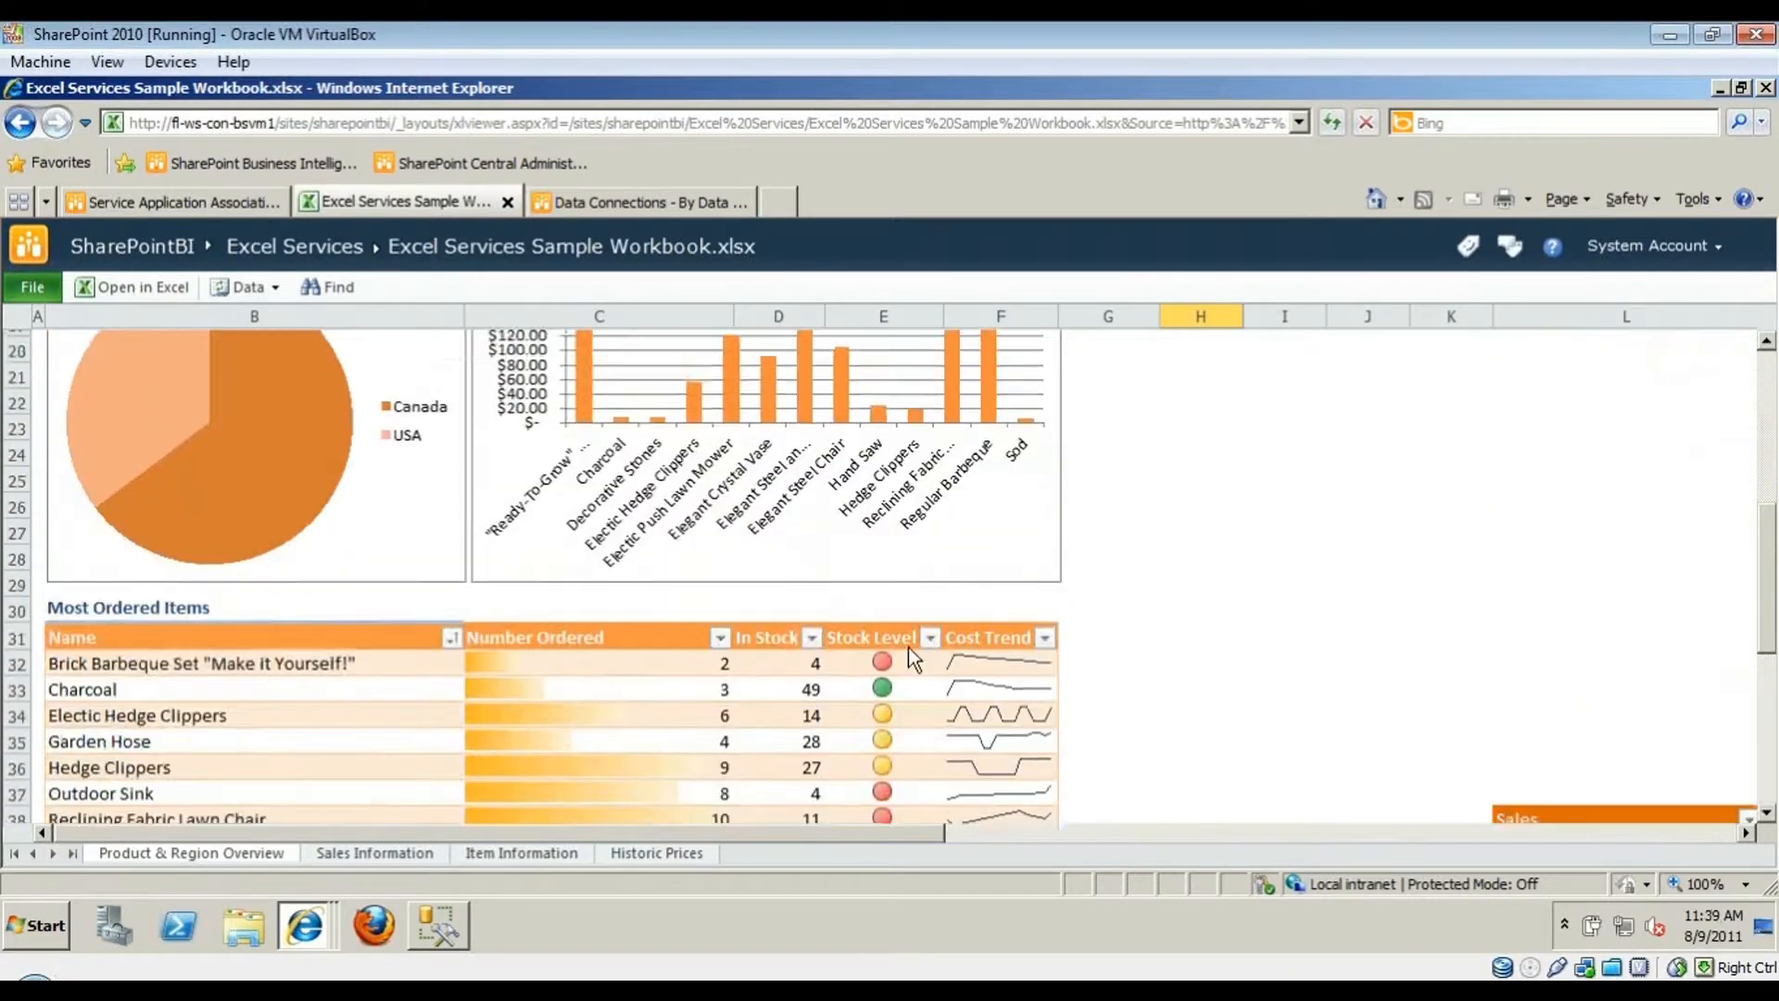
scroll(908, 647, "down", 1)
left_click(248, 660)
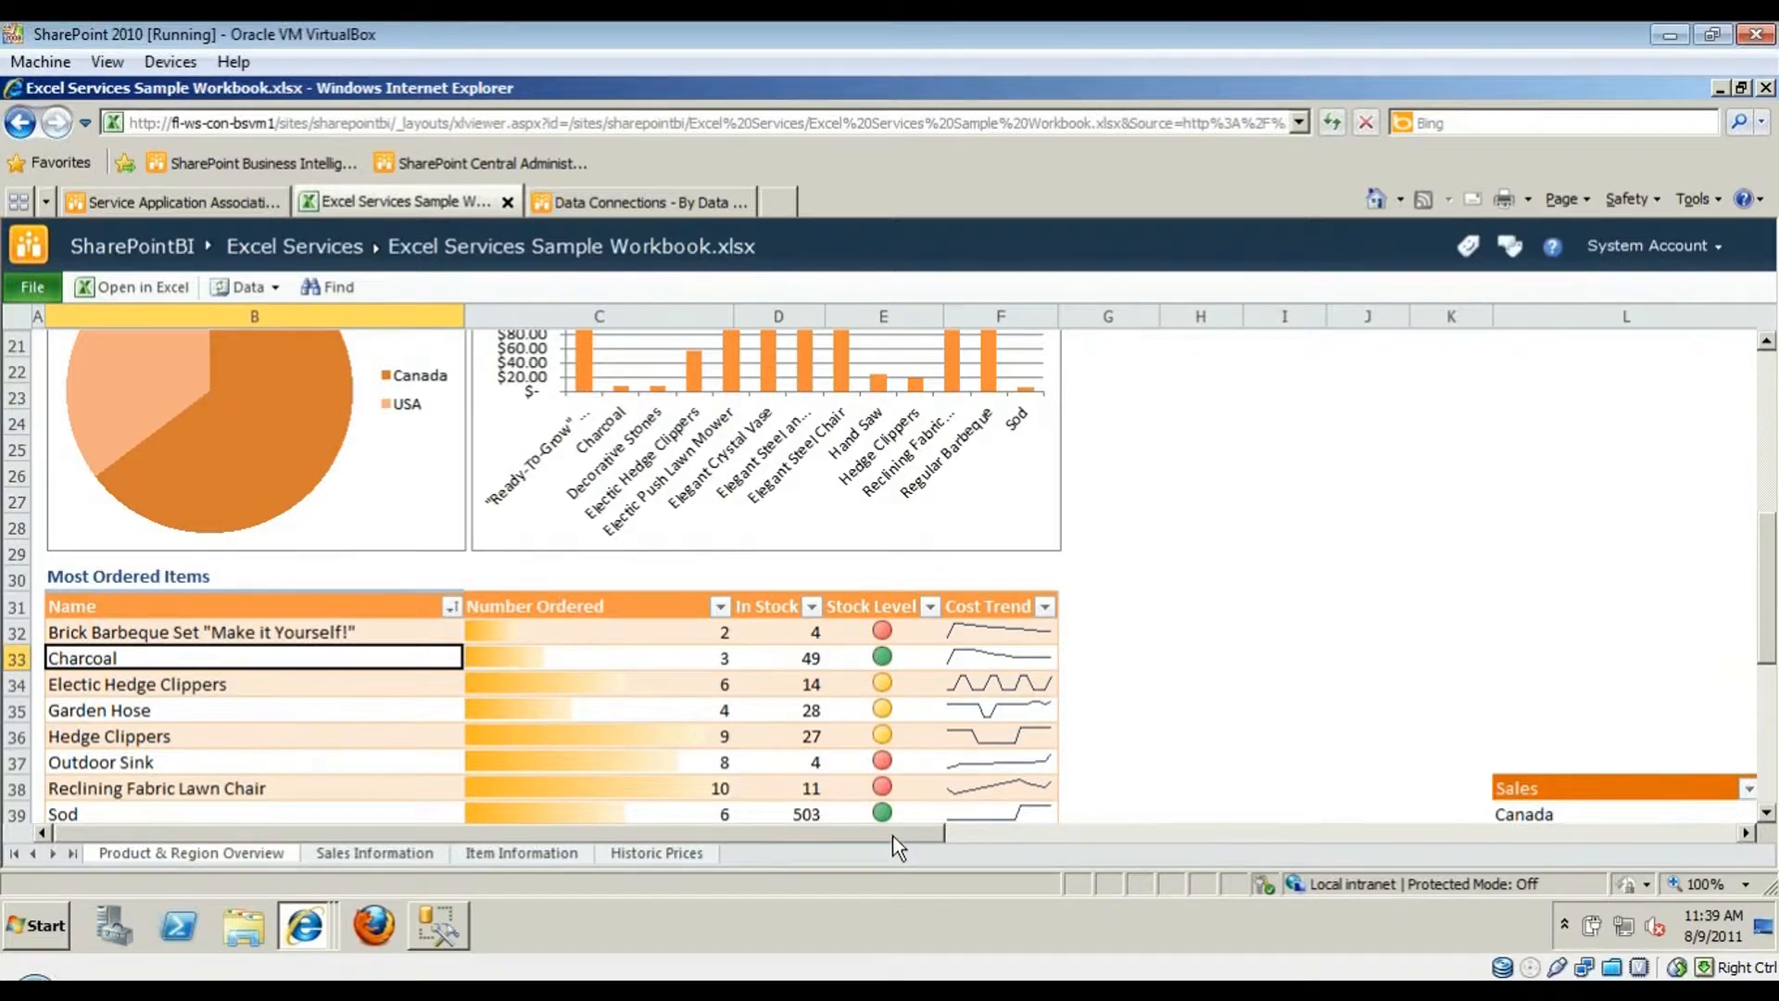
left_click_drag(892, 837, 445, 887)
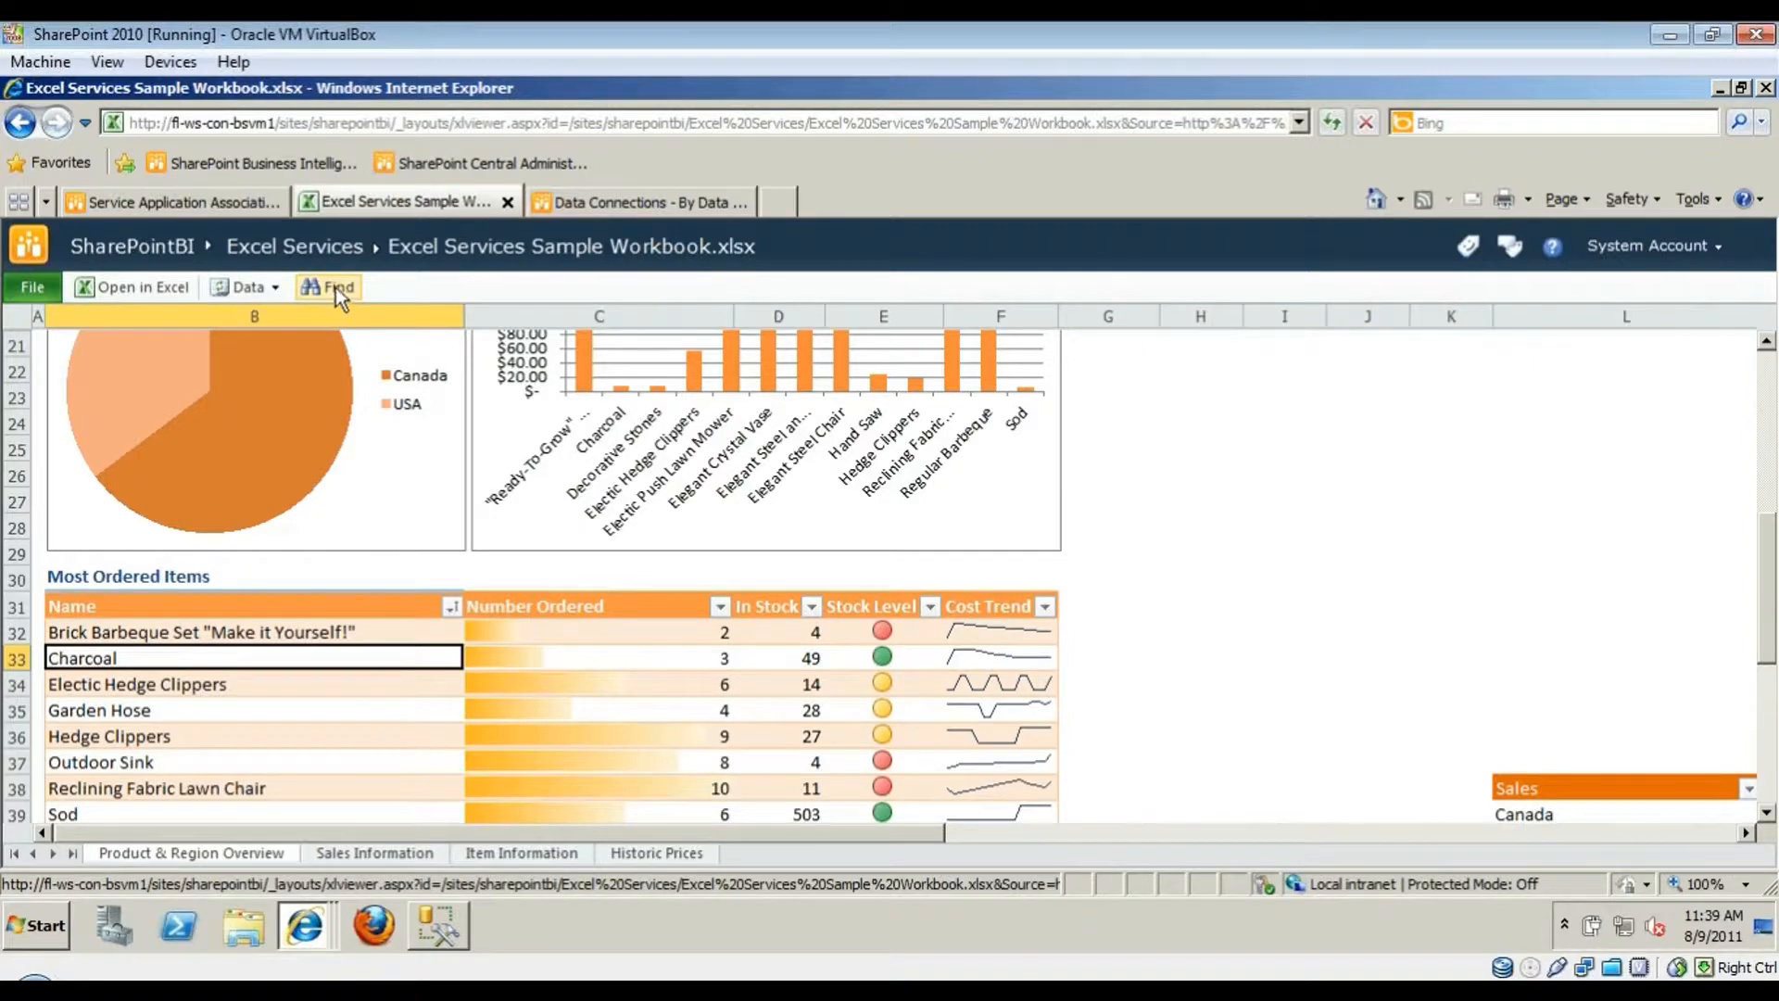
left_click(274, 287)
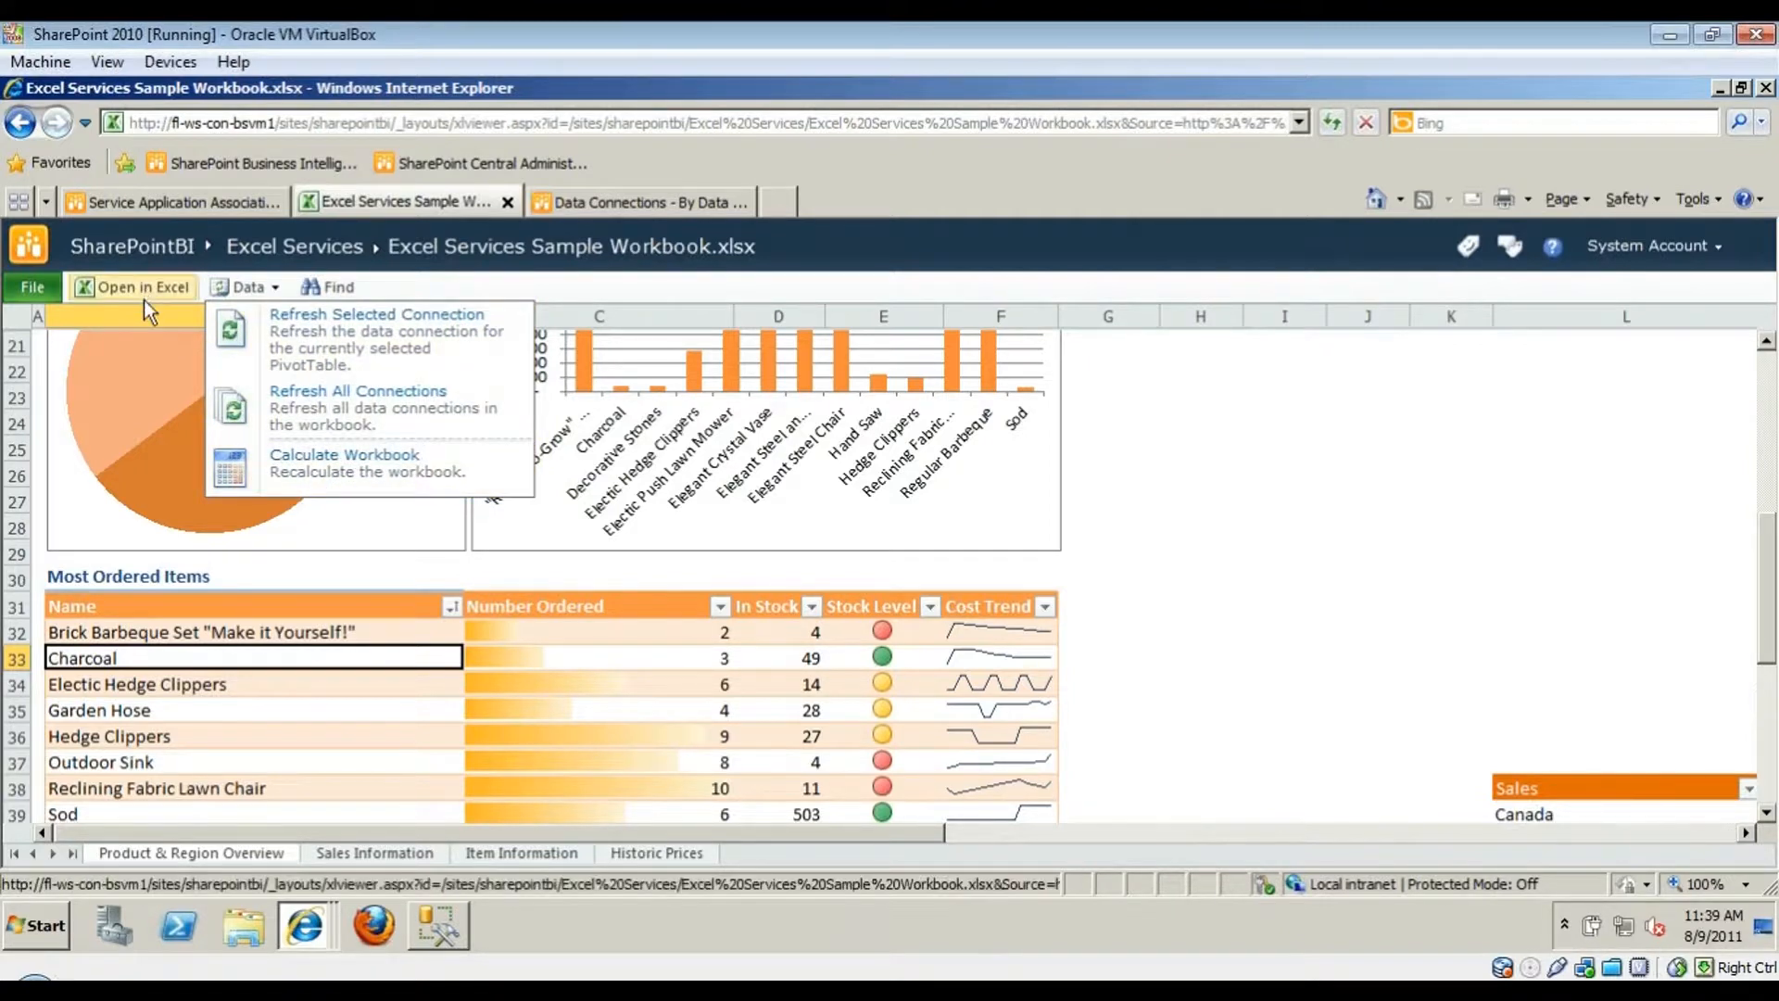
left_click(141, 407)
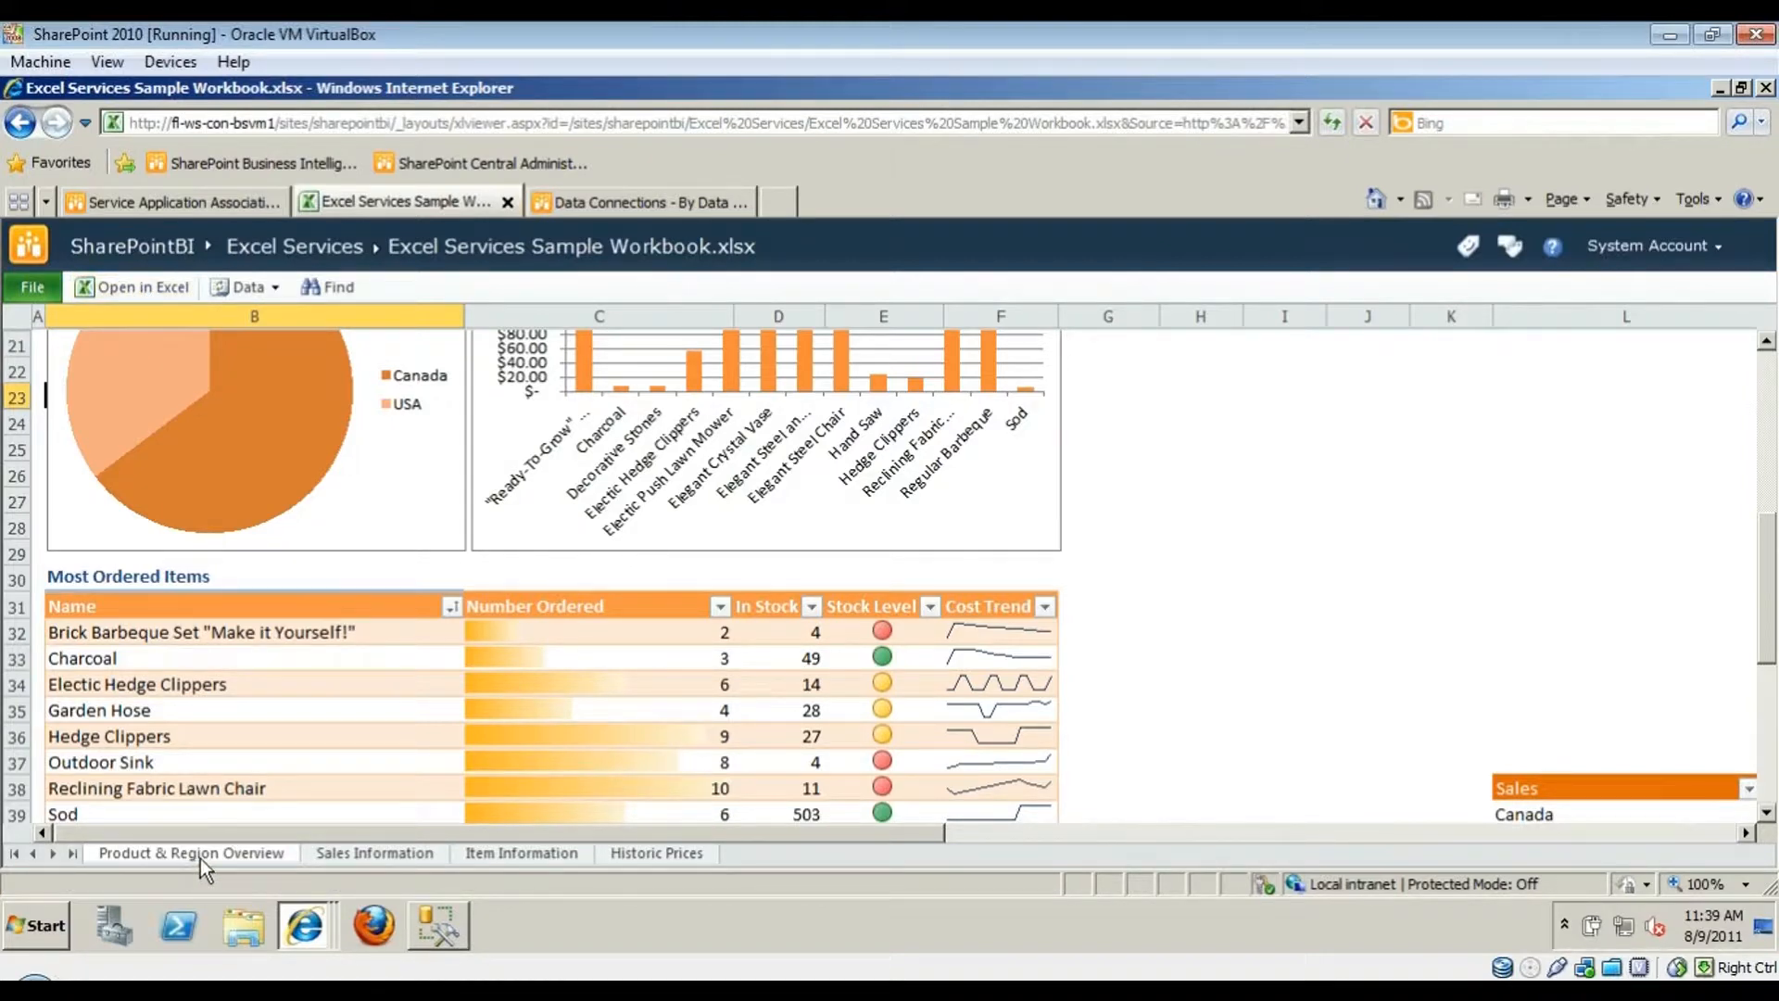
- Sort the Item Information sheet by Name, Z to A
left_click(362, 857)
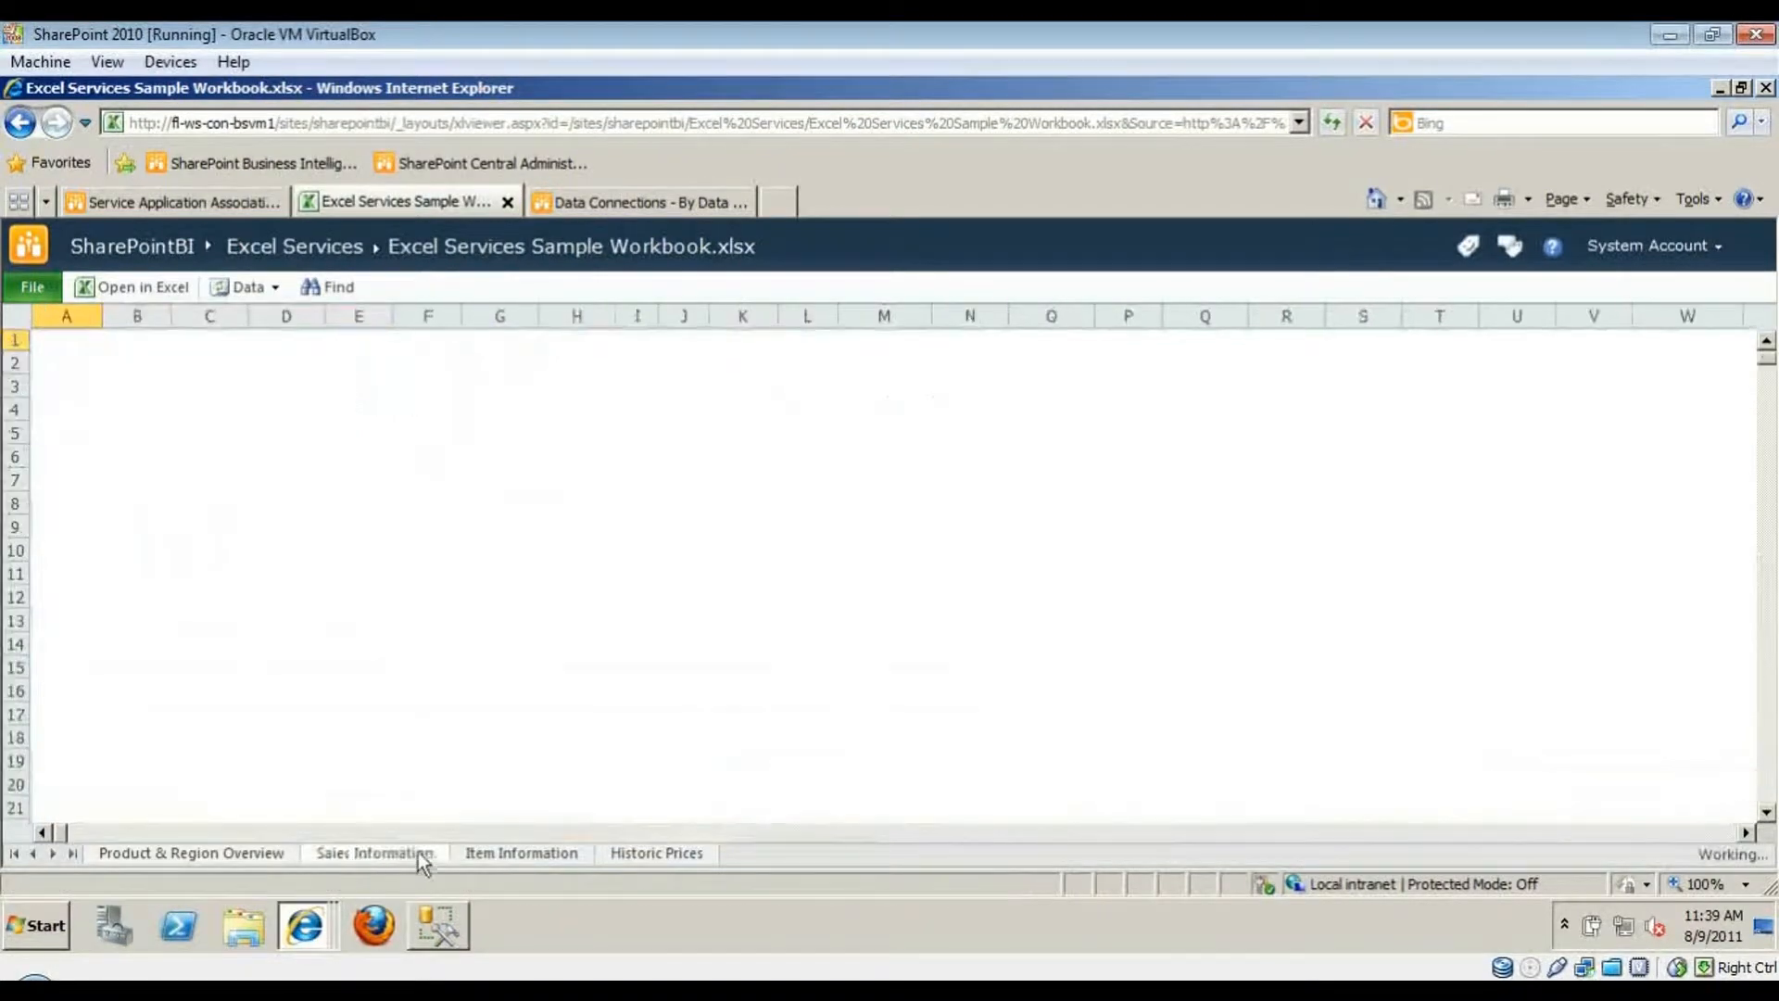
left_click(654, 509)
scroll(654, 510, "down", 6)
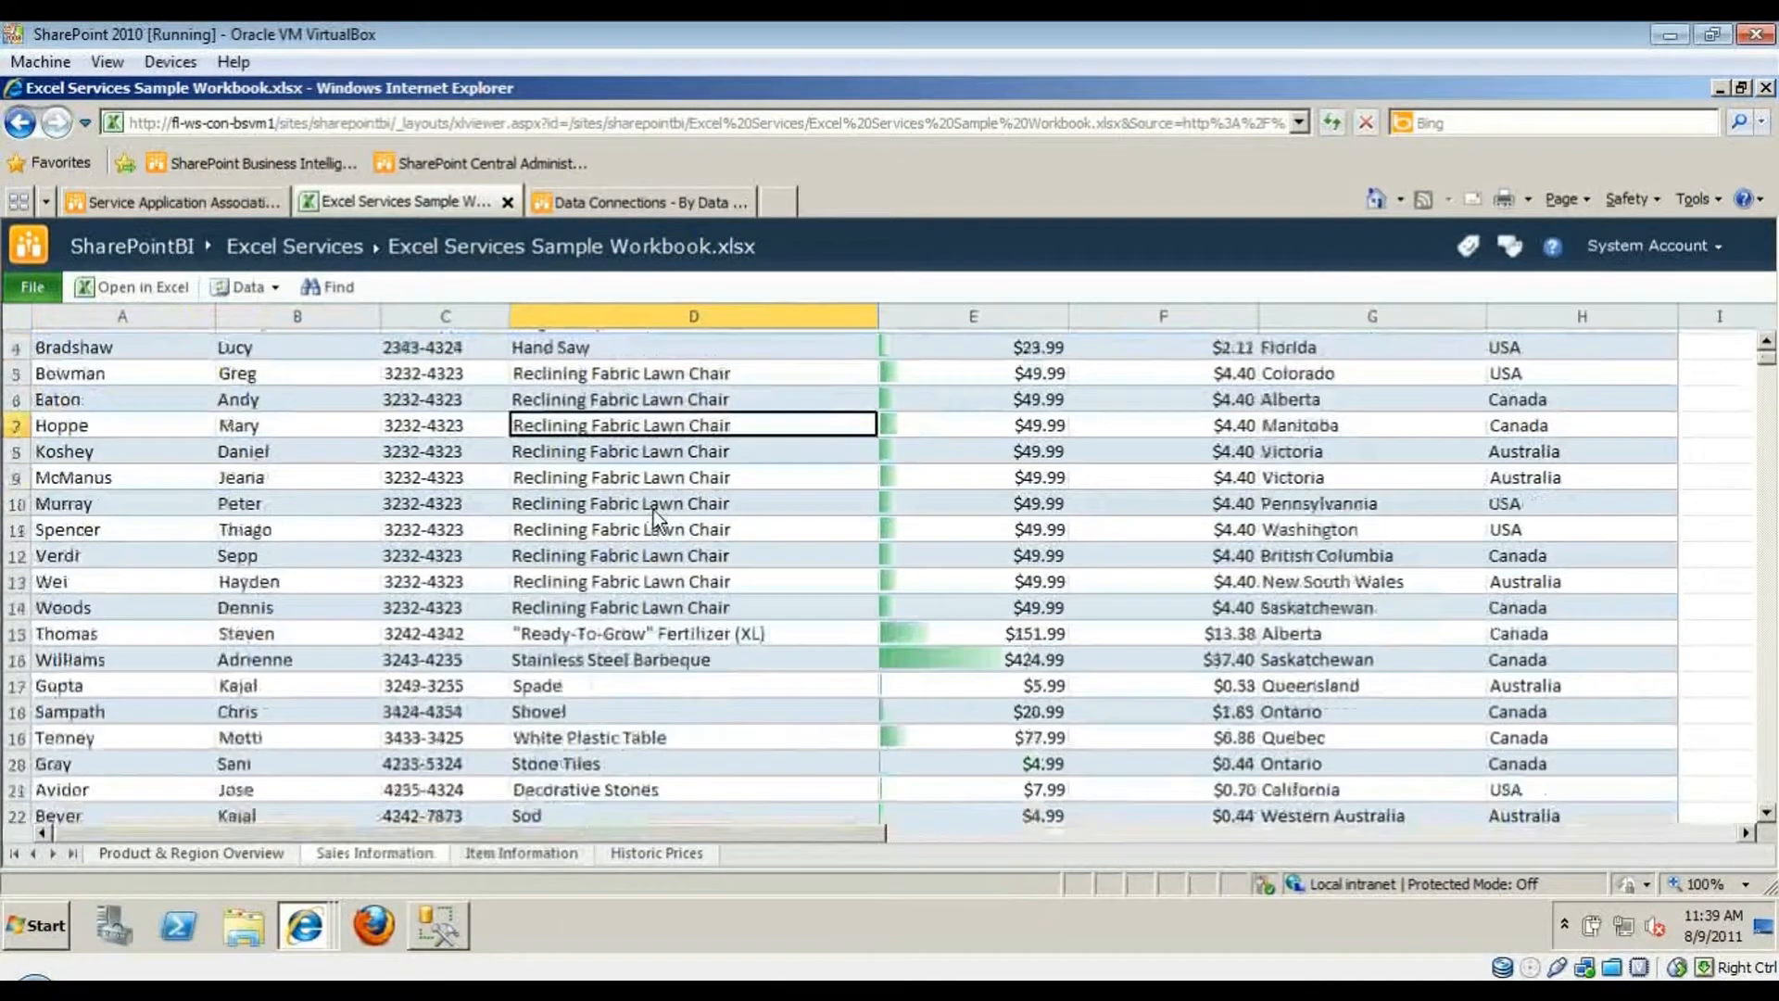
scroll(648, 514, "up", 6)
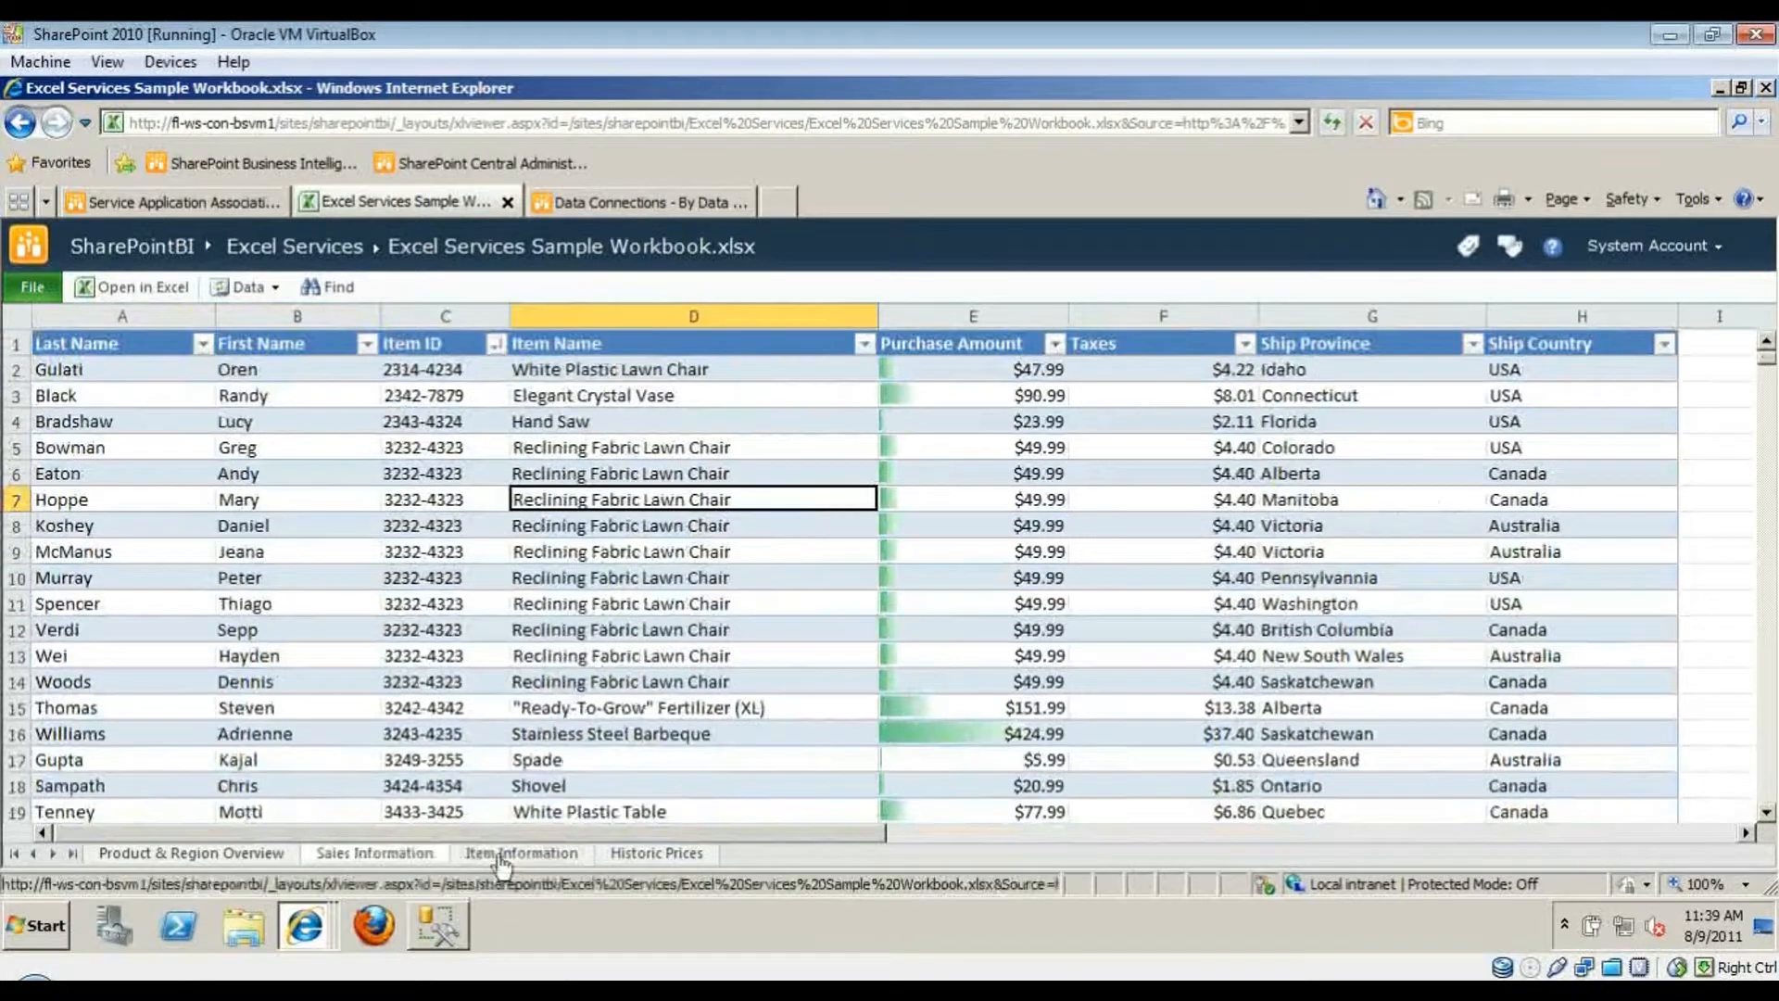
left_click(519, 852)
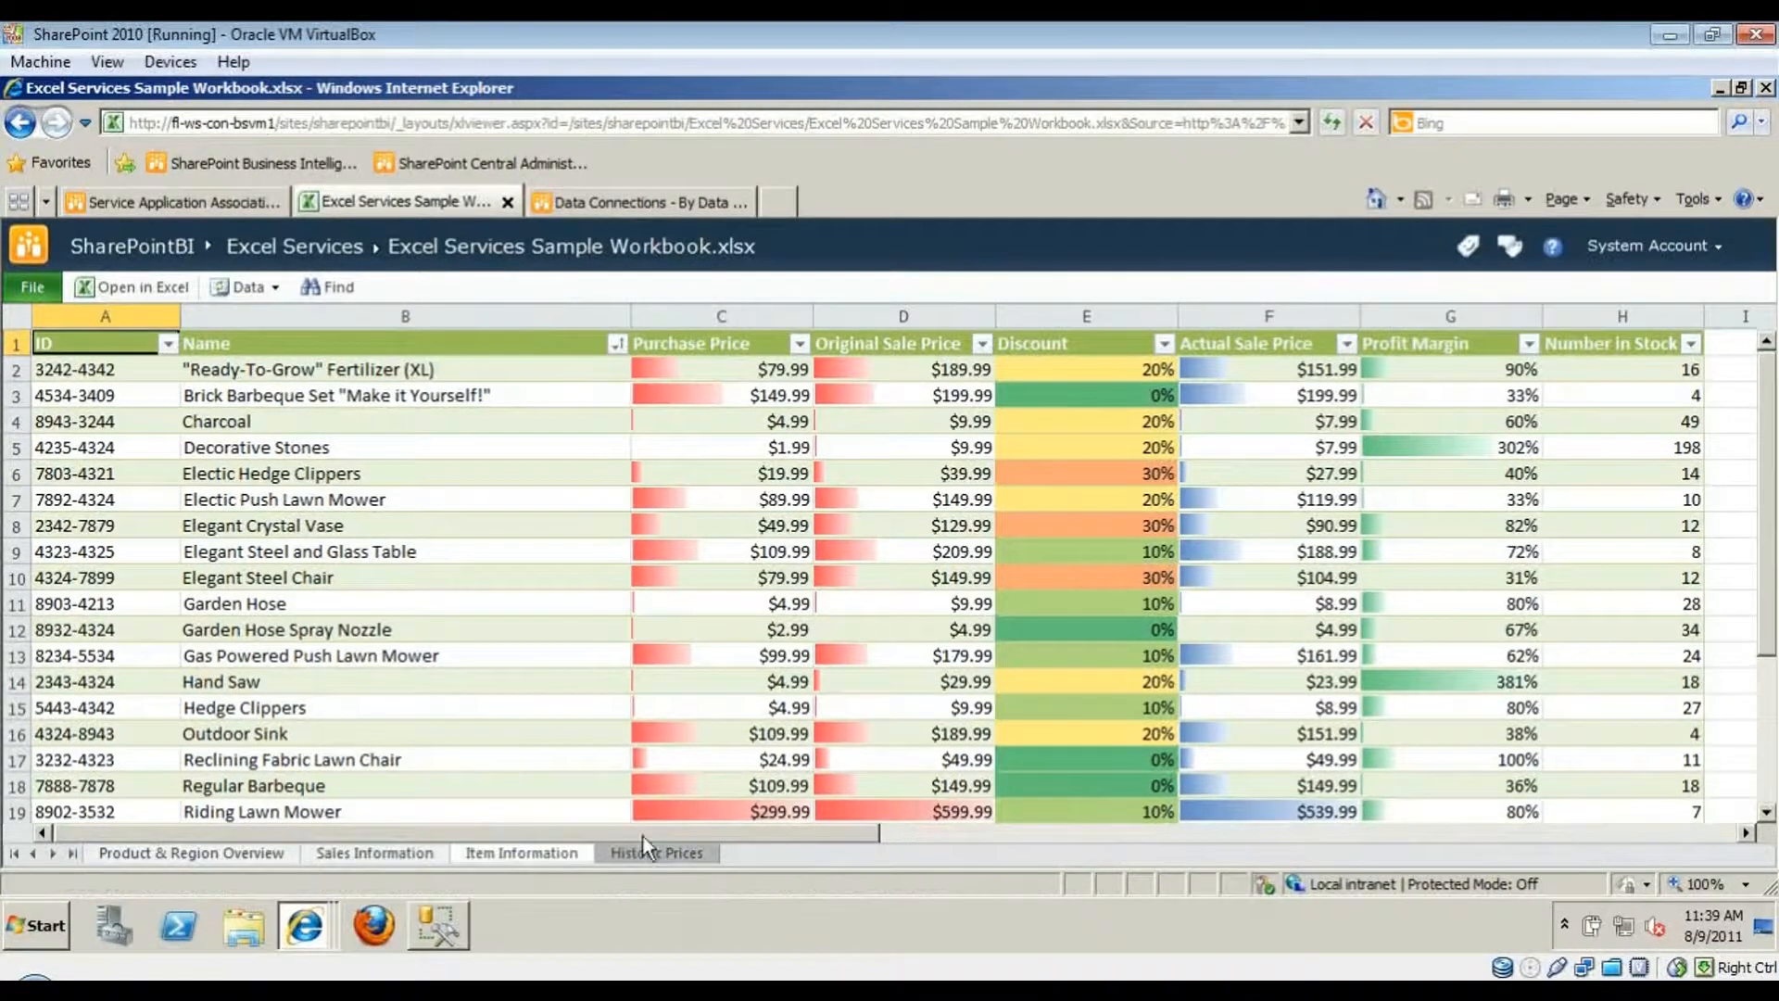
left_click(617, 345)
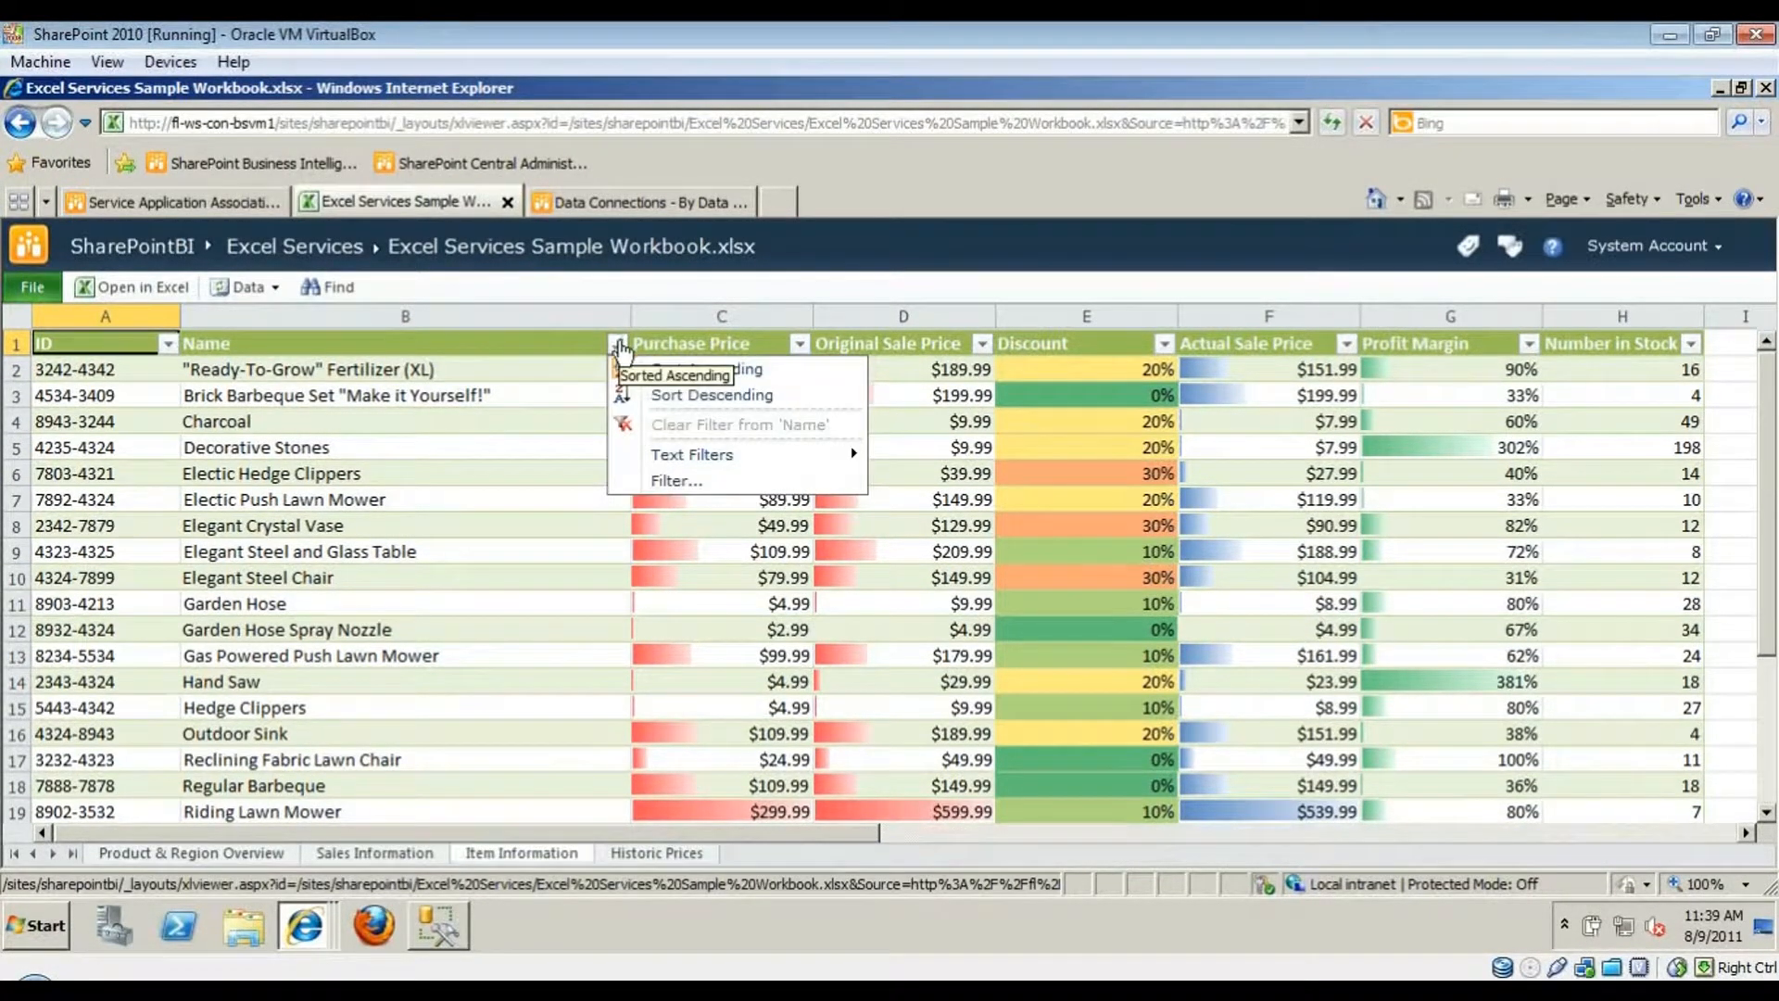
left_click(720, 396)
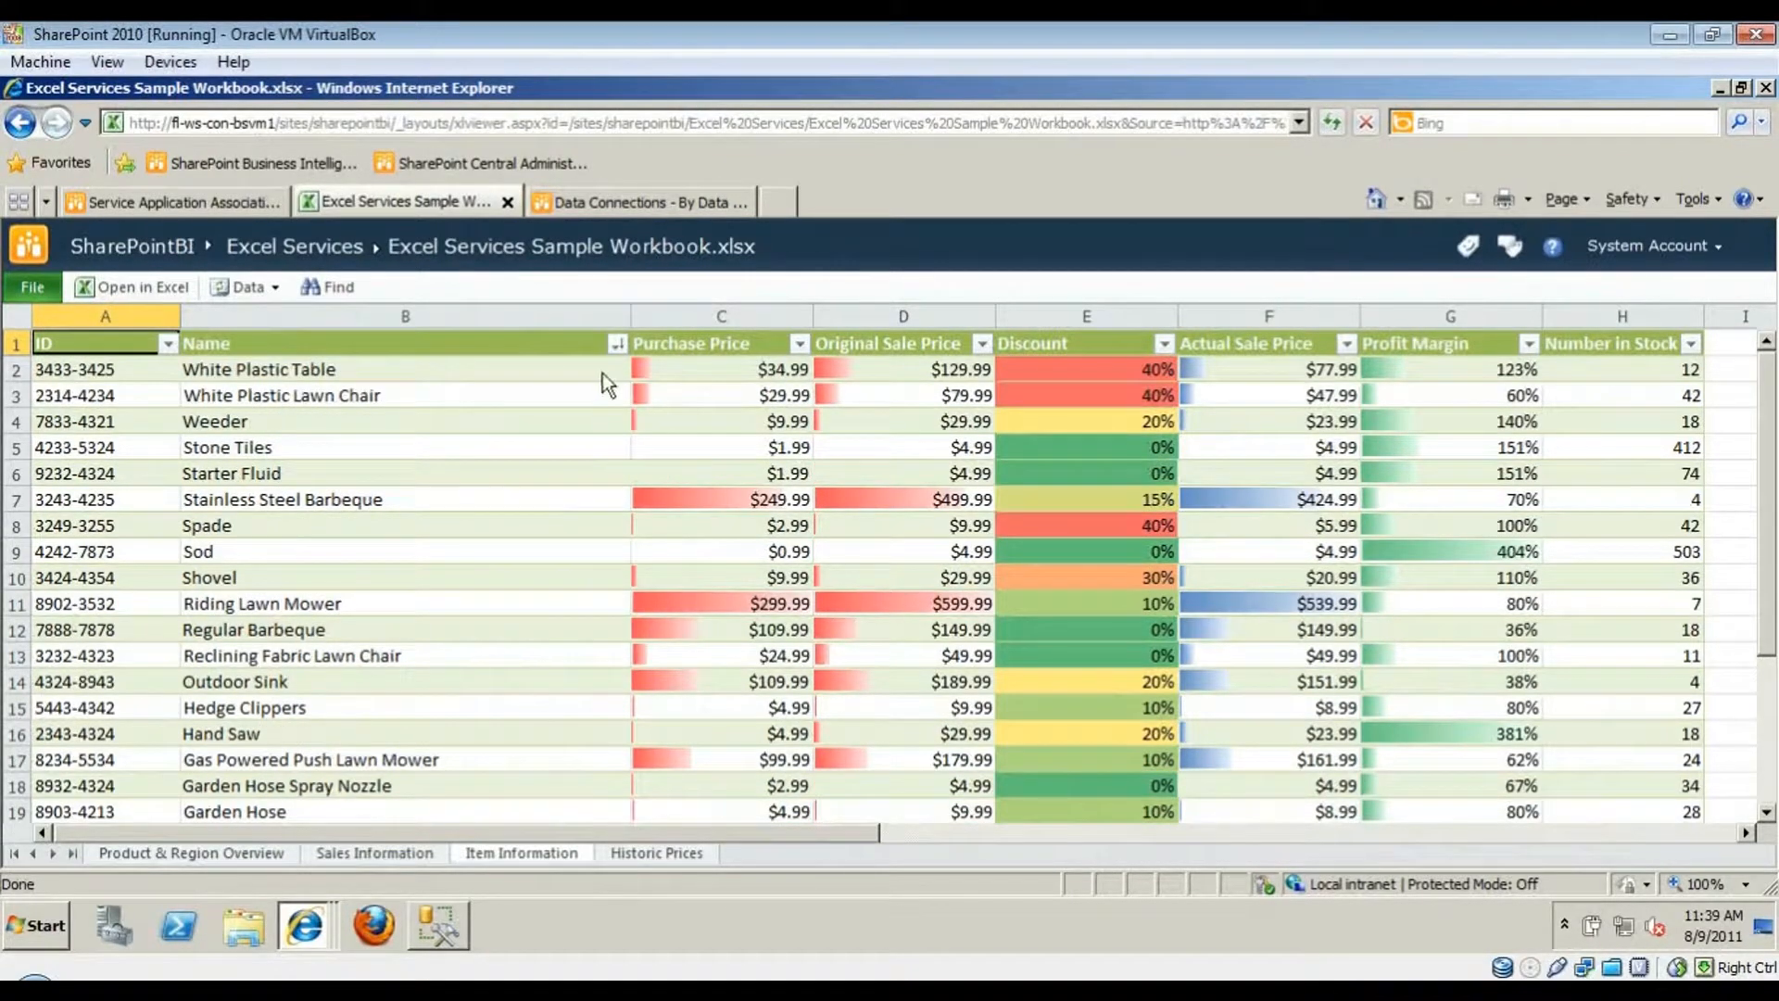
- Clear the Ship Province filter on Product & Region Overview and go to the SharePointBI home page
left_click(231, 852)
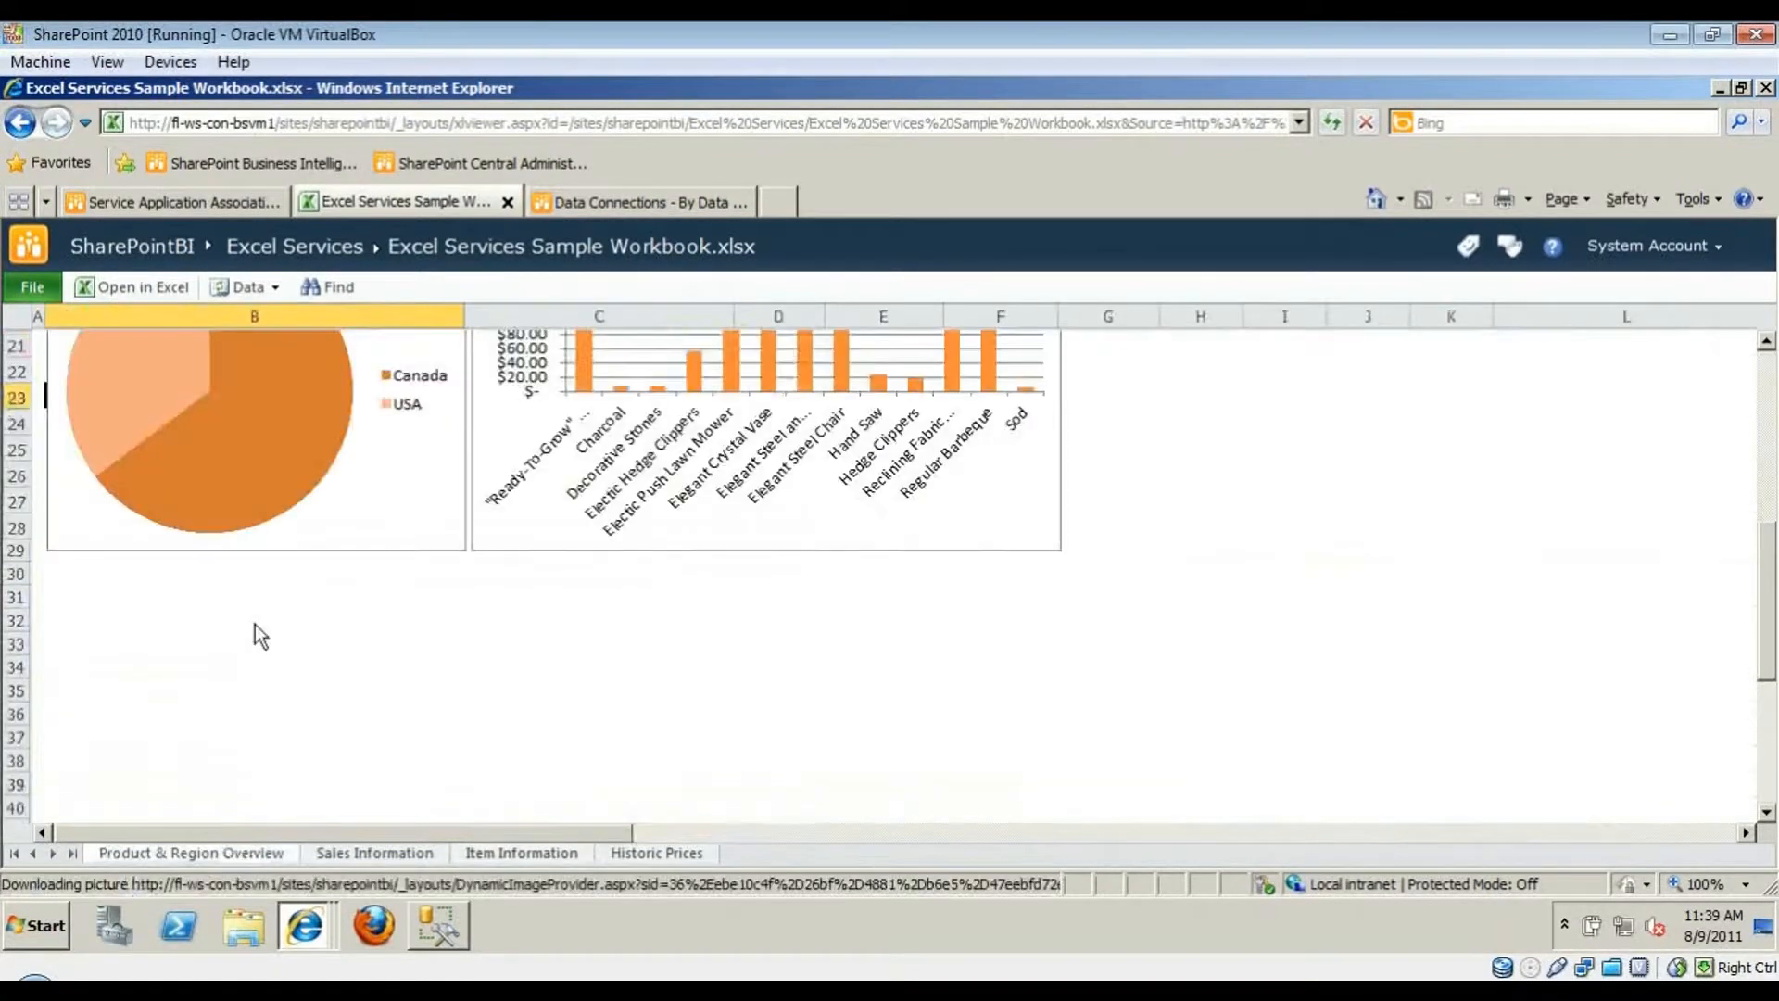
scroll(267, 643, "up", 7)
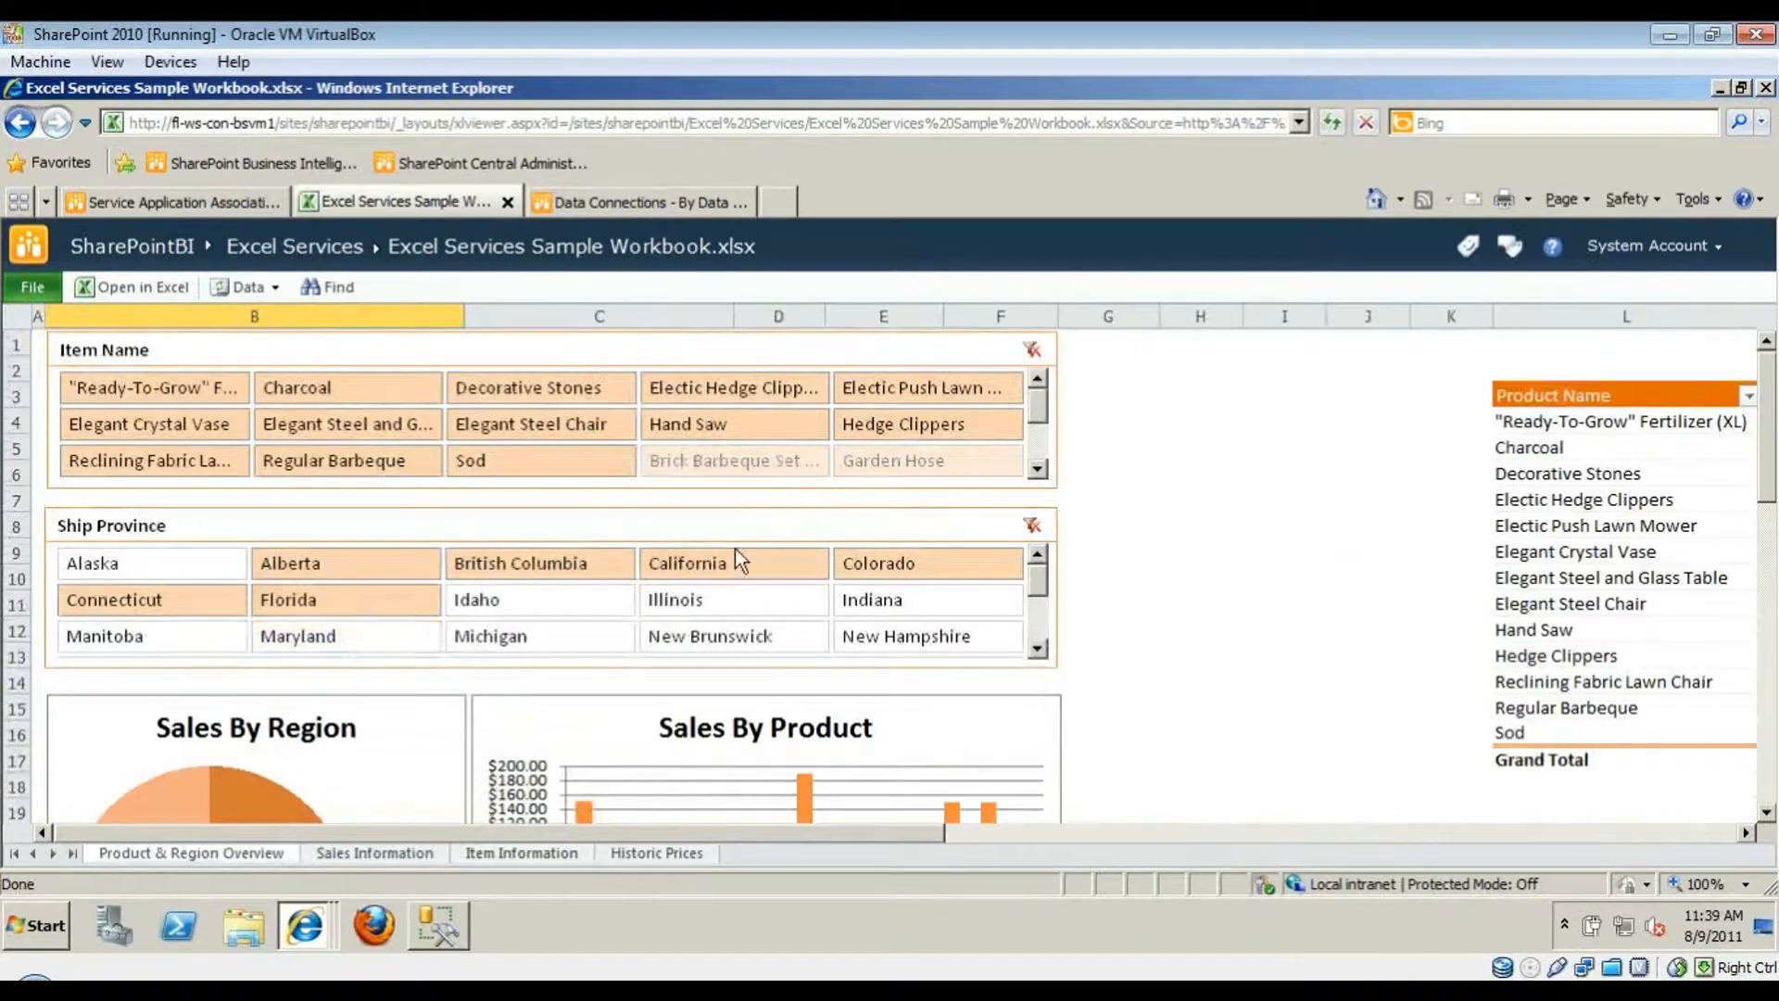
left_click(1033, 525)
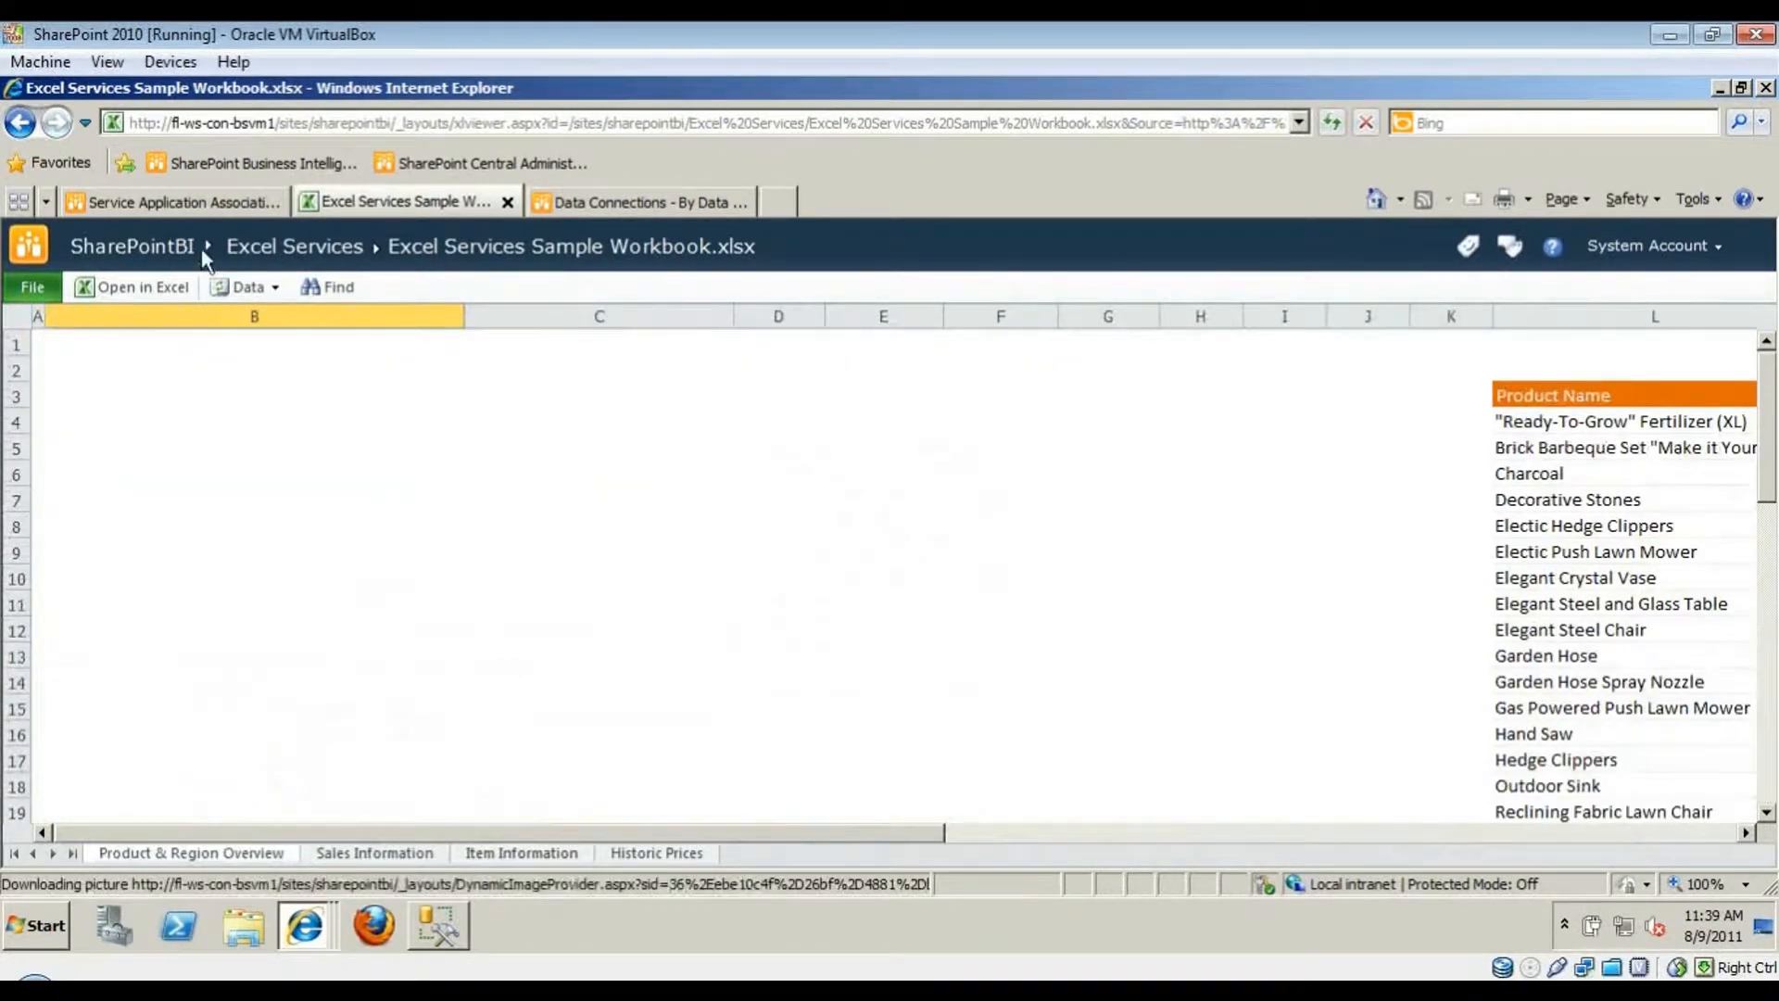
left_click(169, 242)
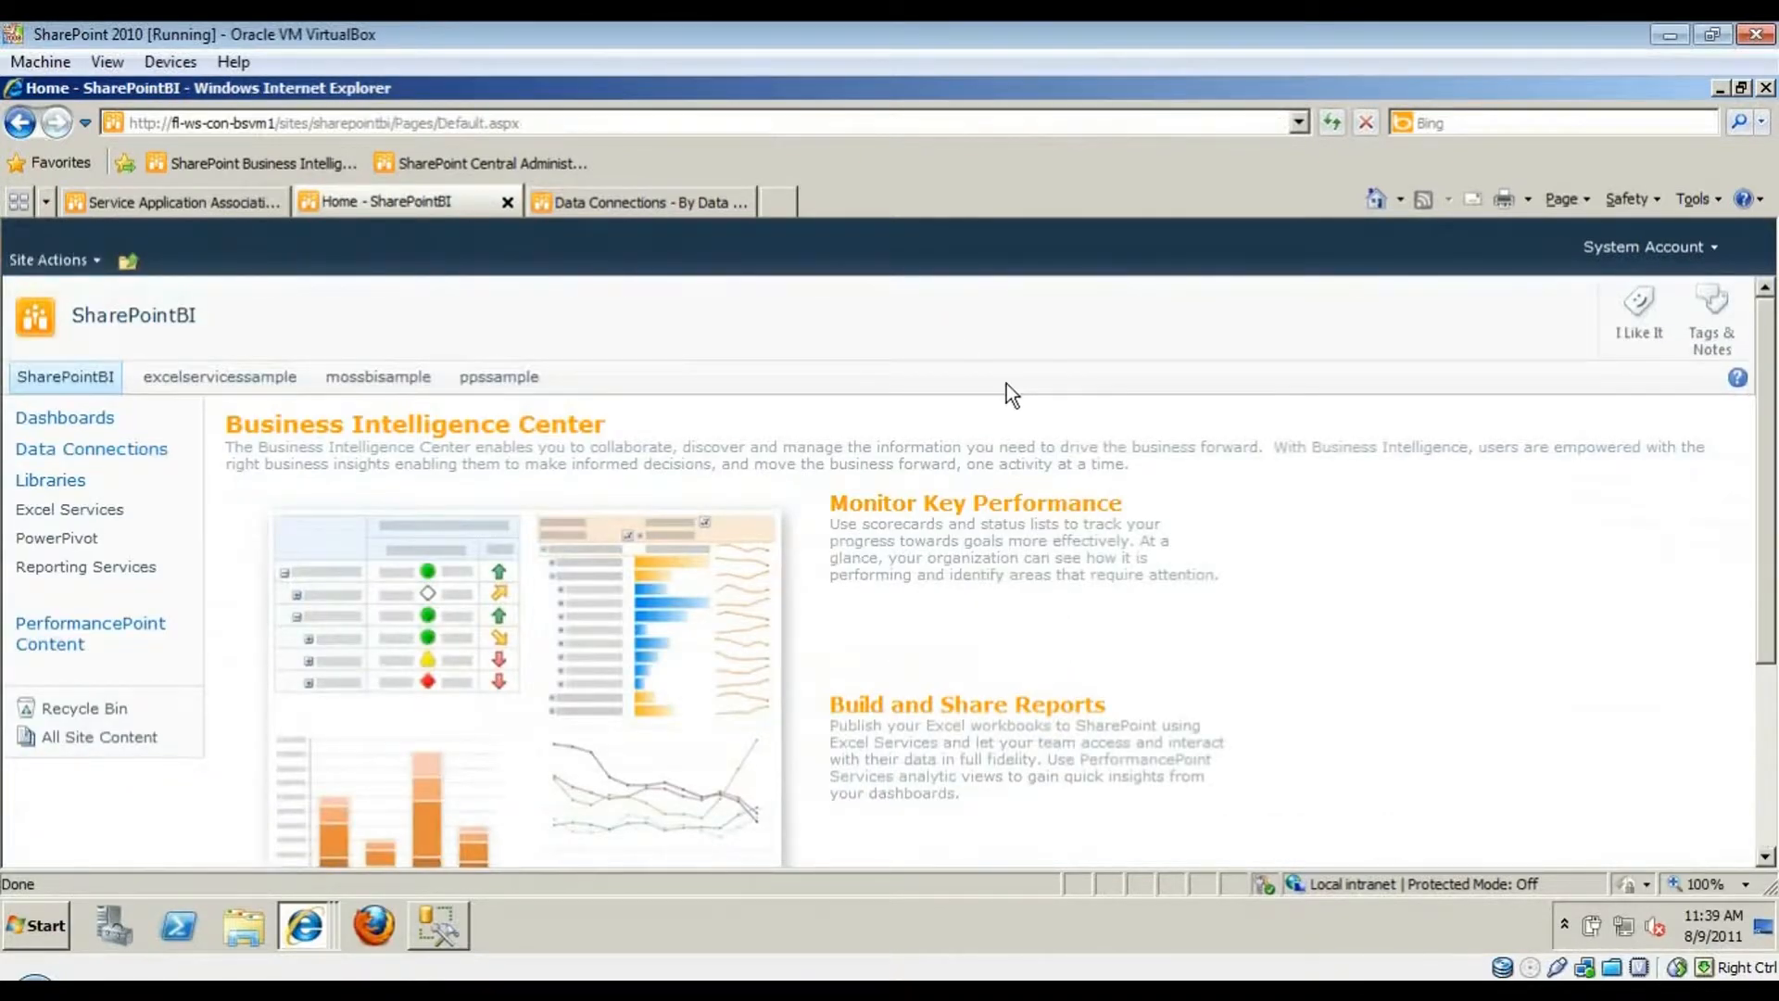
- Check the Excel Services library and the Data Connections list, then switch to Excel's blank Book1
left_click(97, 510)
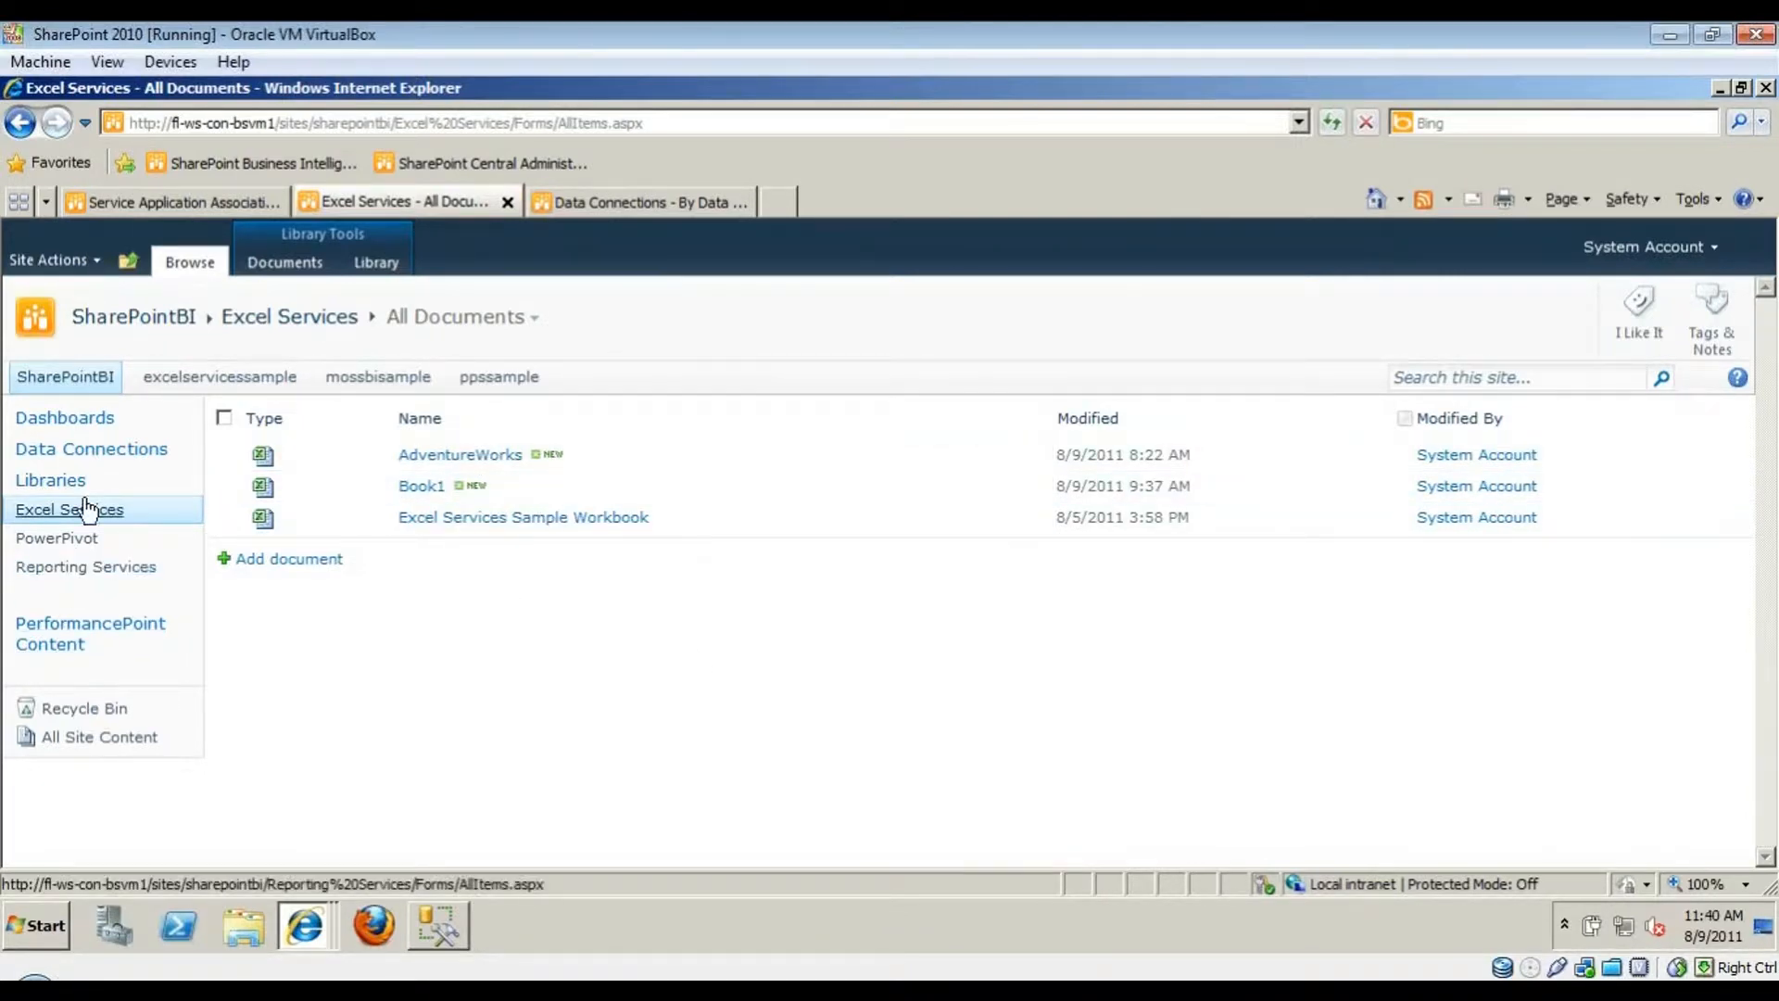
left_click(663, 192)
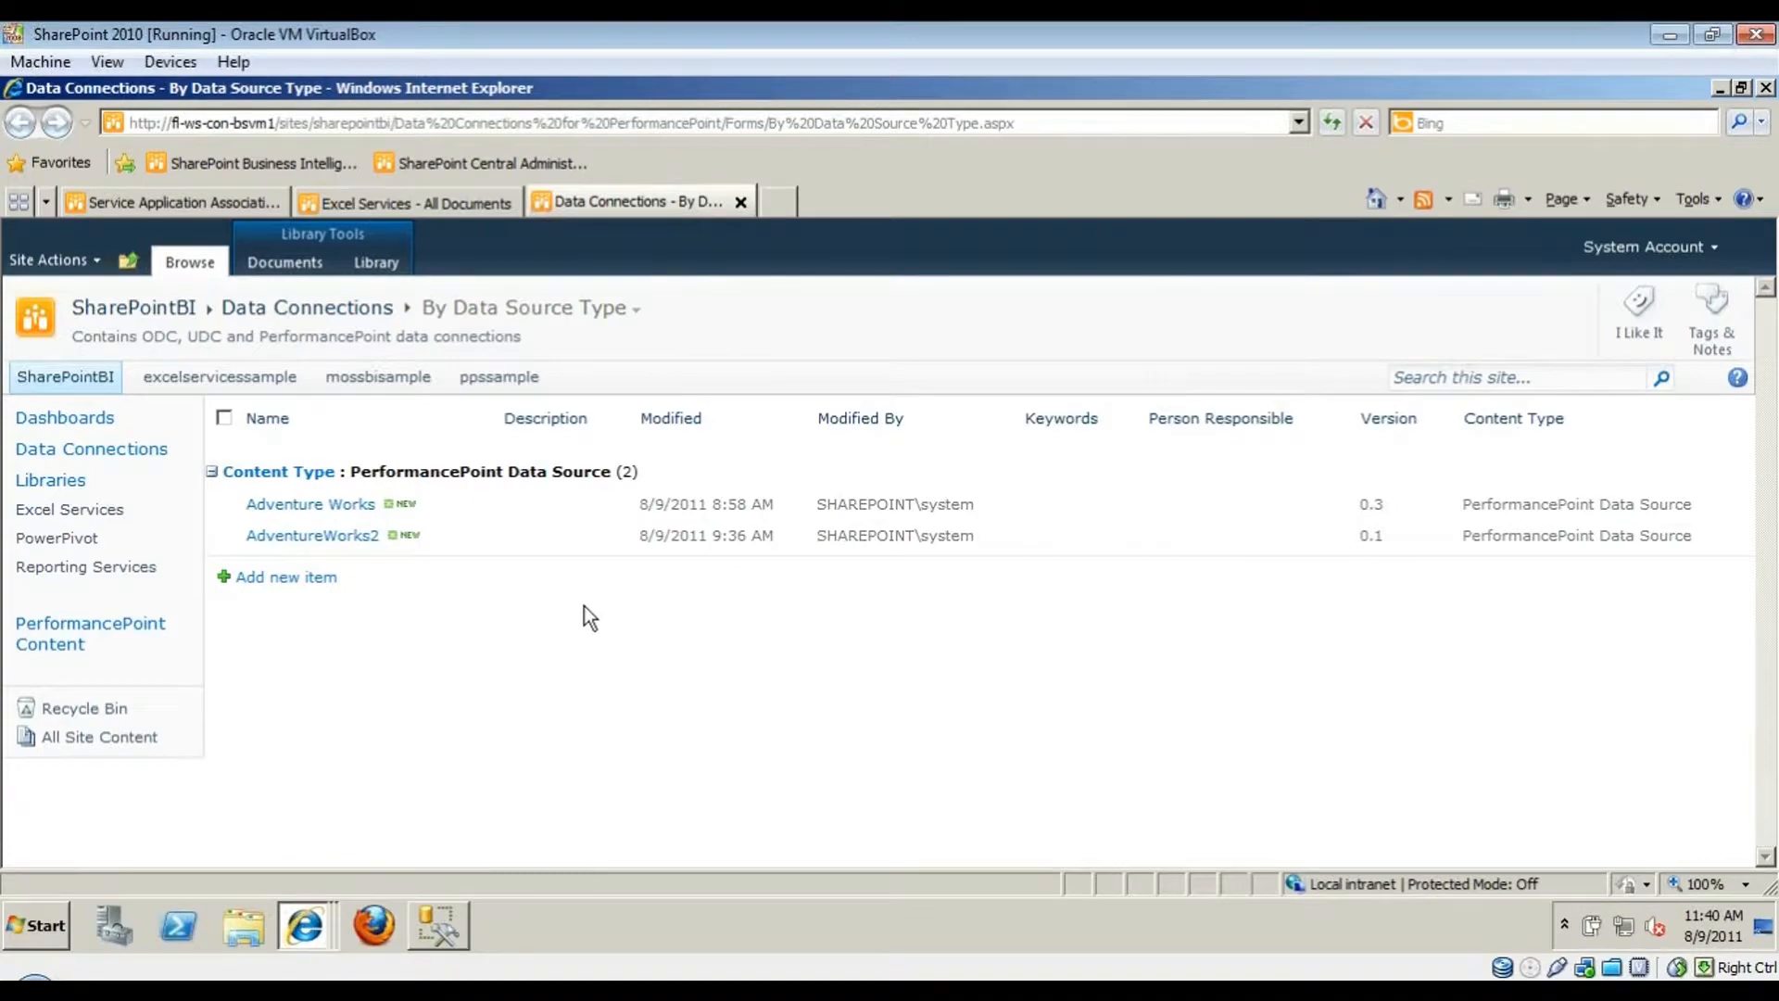
left_click(438, 926)
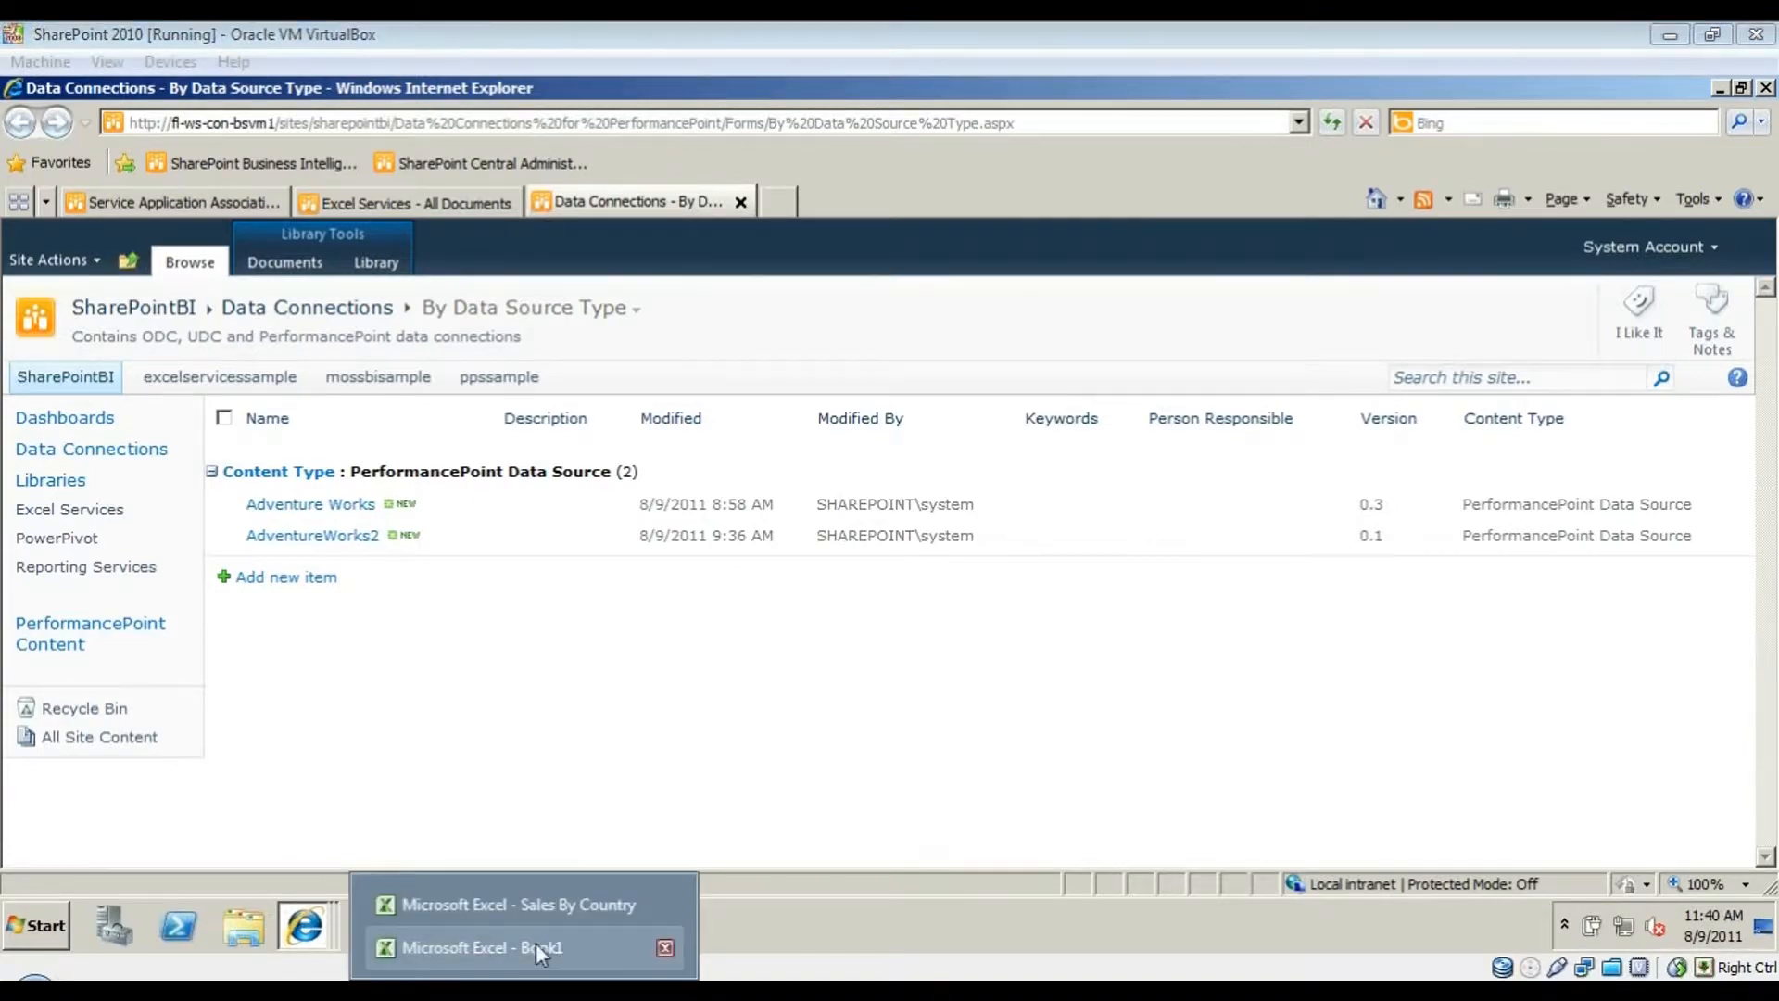
left_click(540, 947)
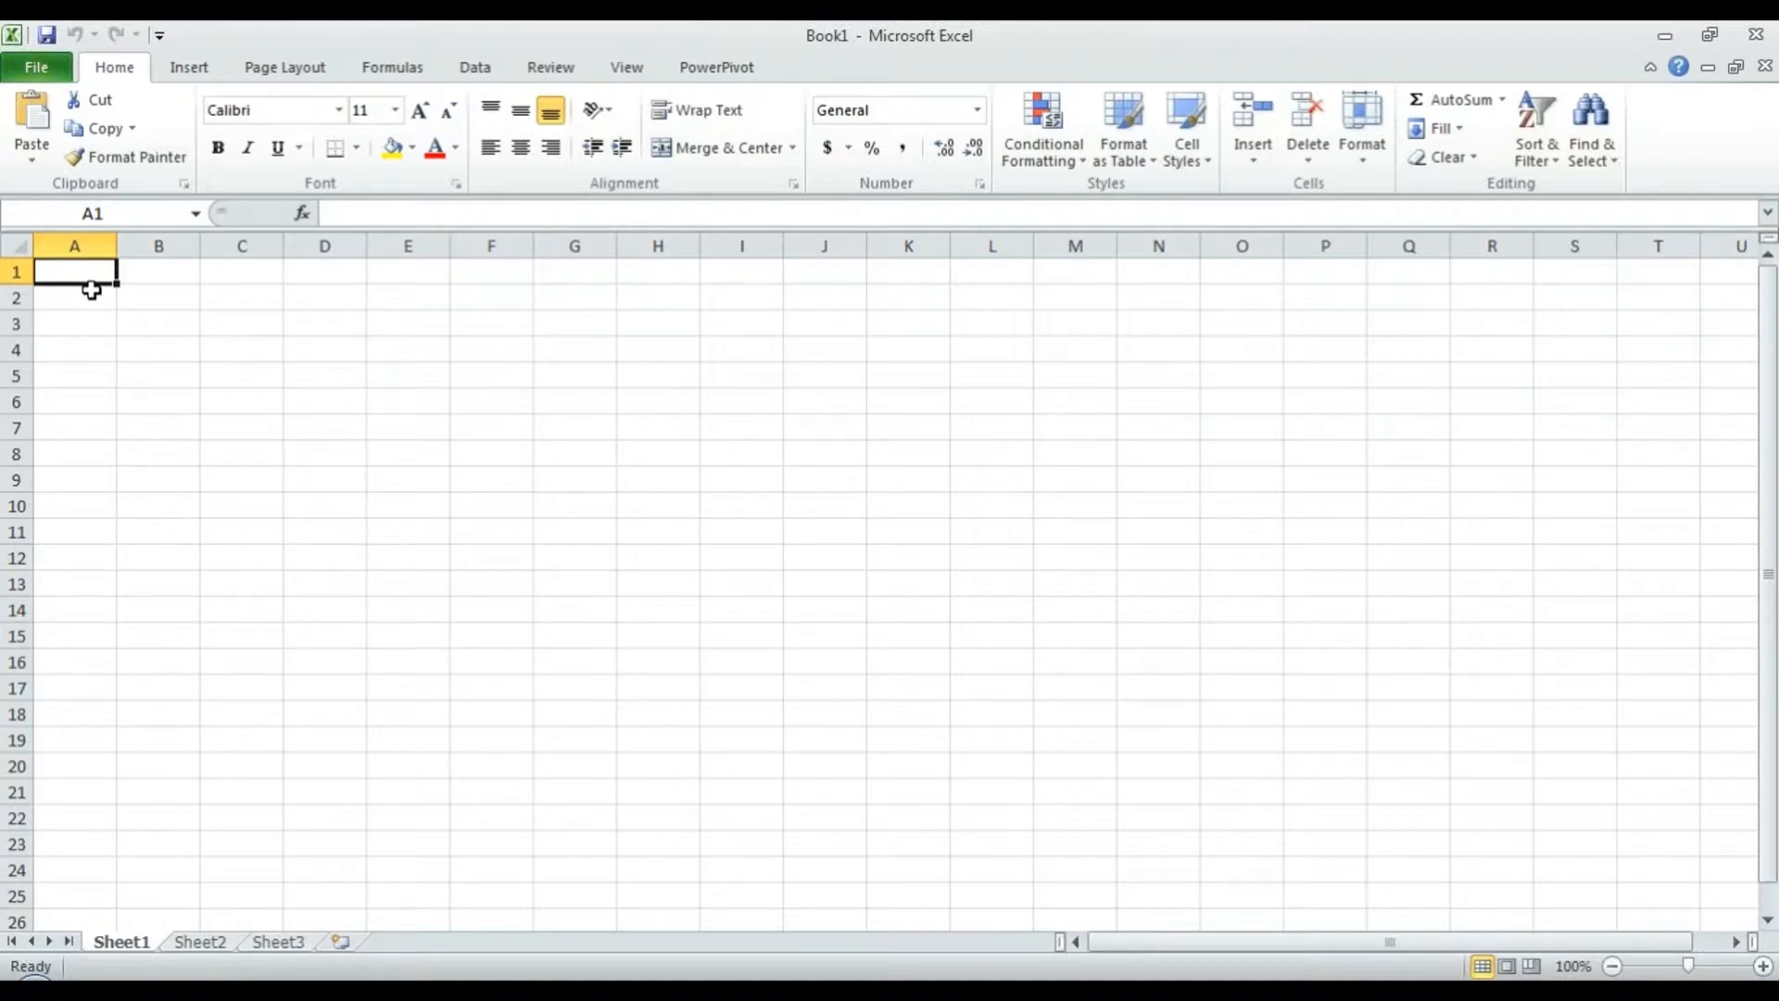
- Start an Analysis Services data connection to server localhost
left_click(474, 72)
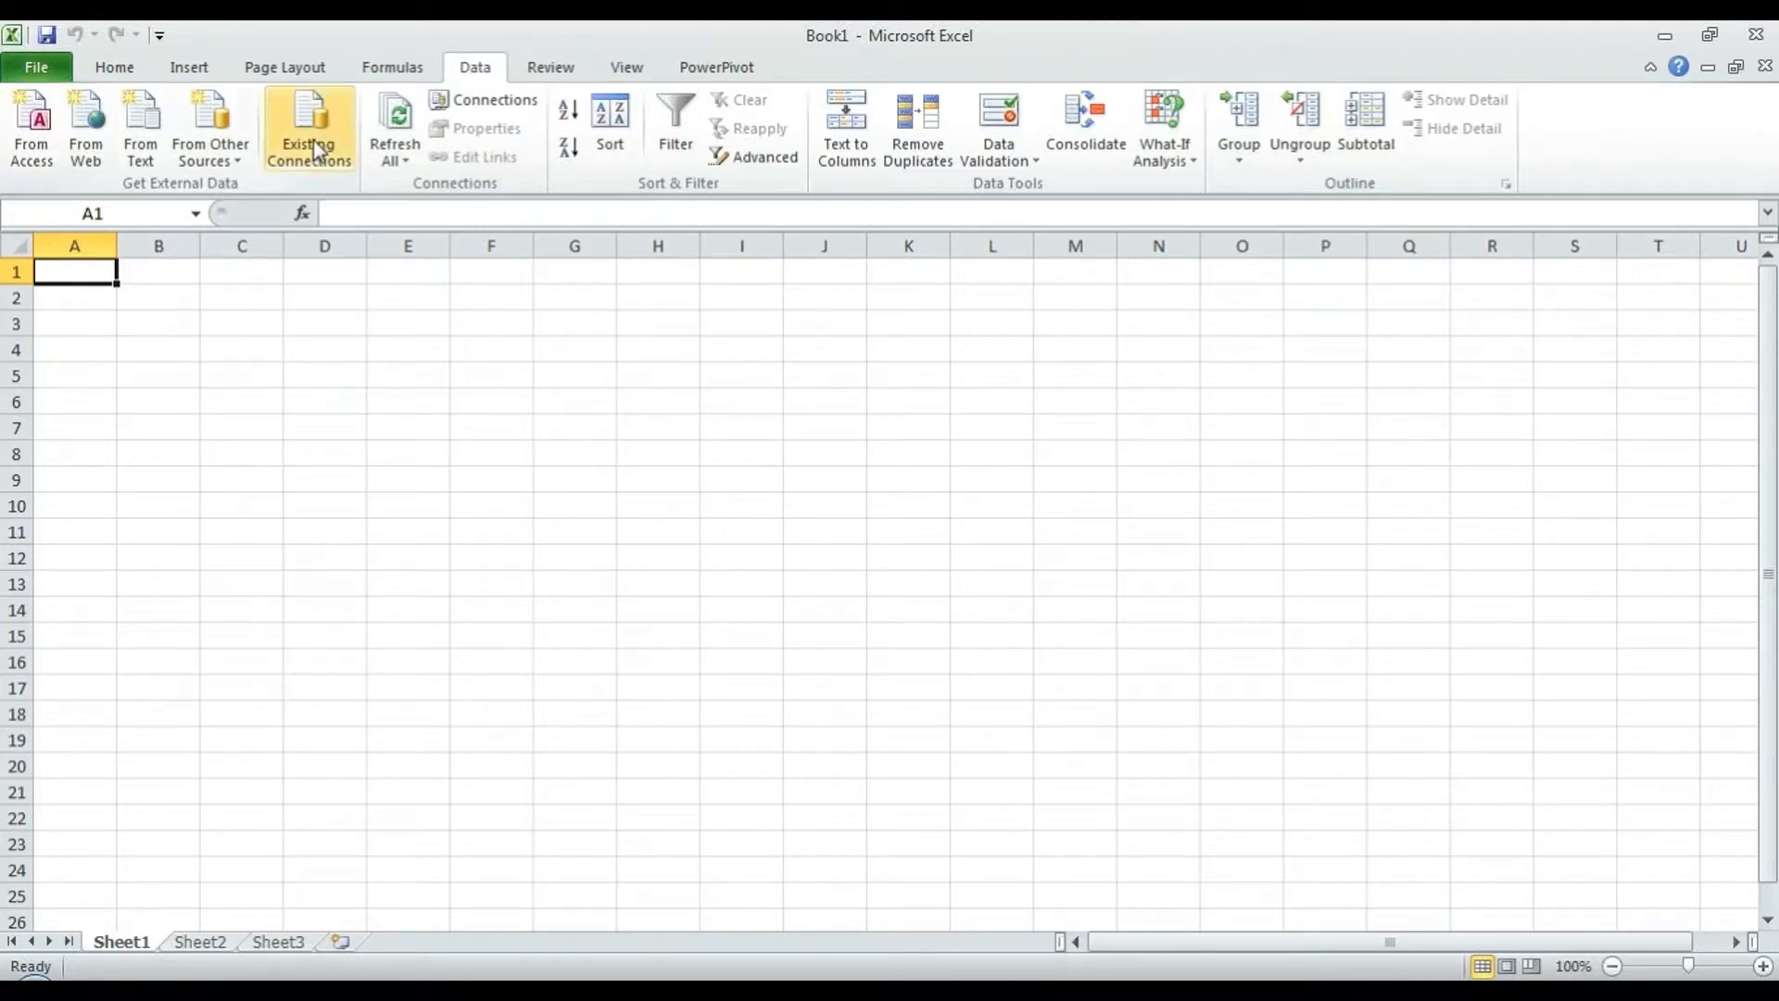
left_click(221, 159)
left_click(222, 265)
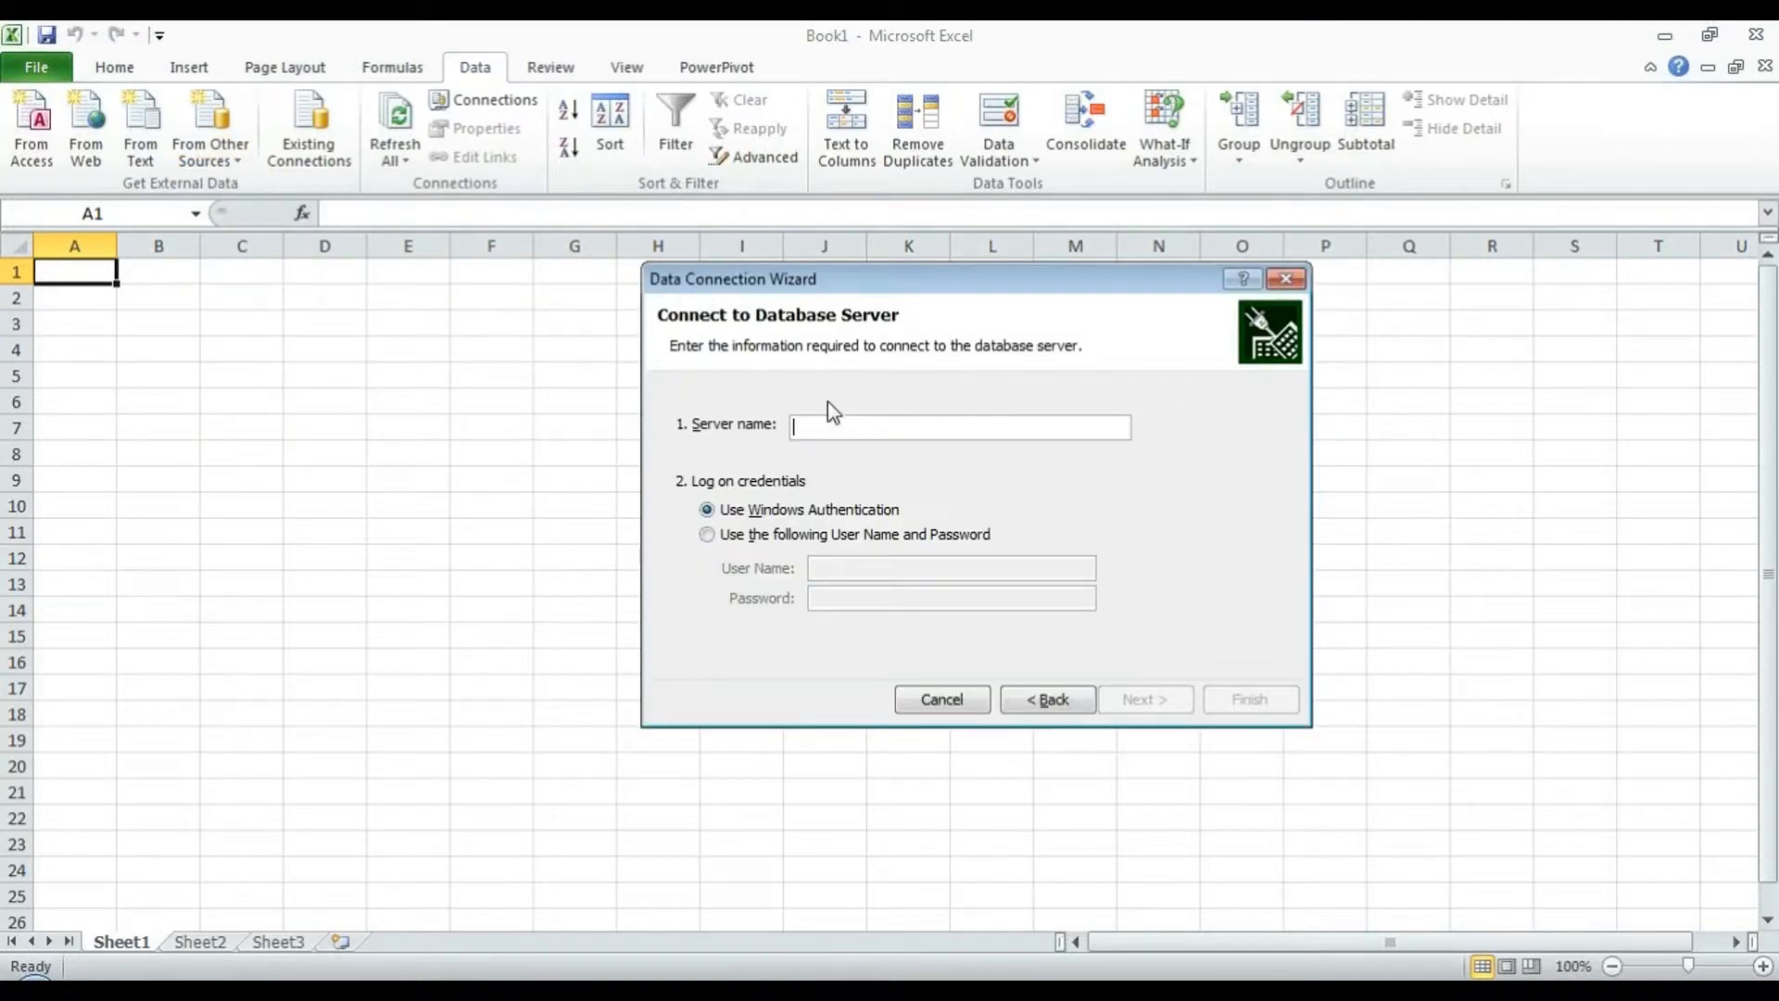
type("localhos")
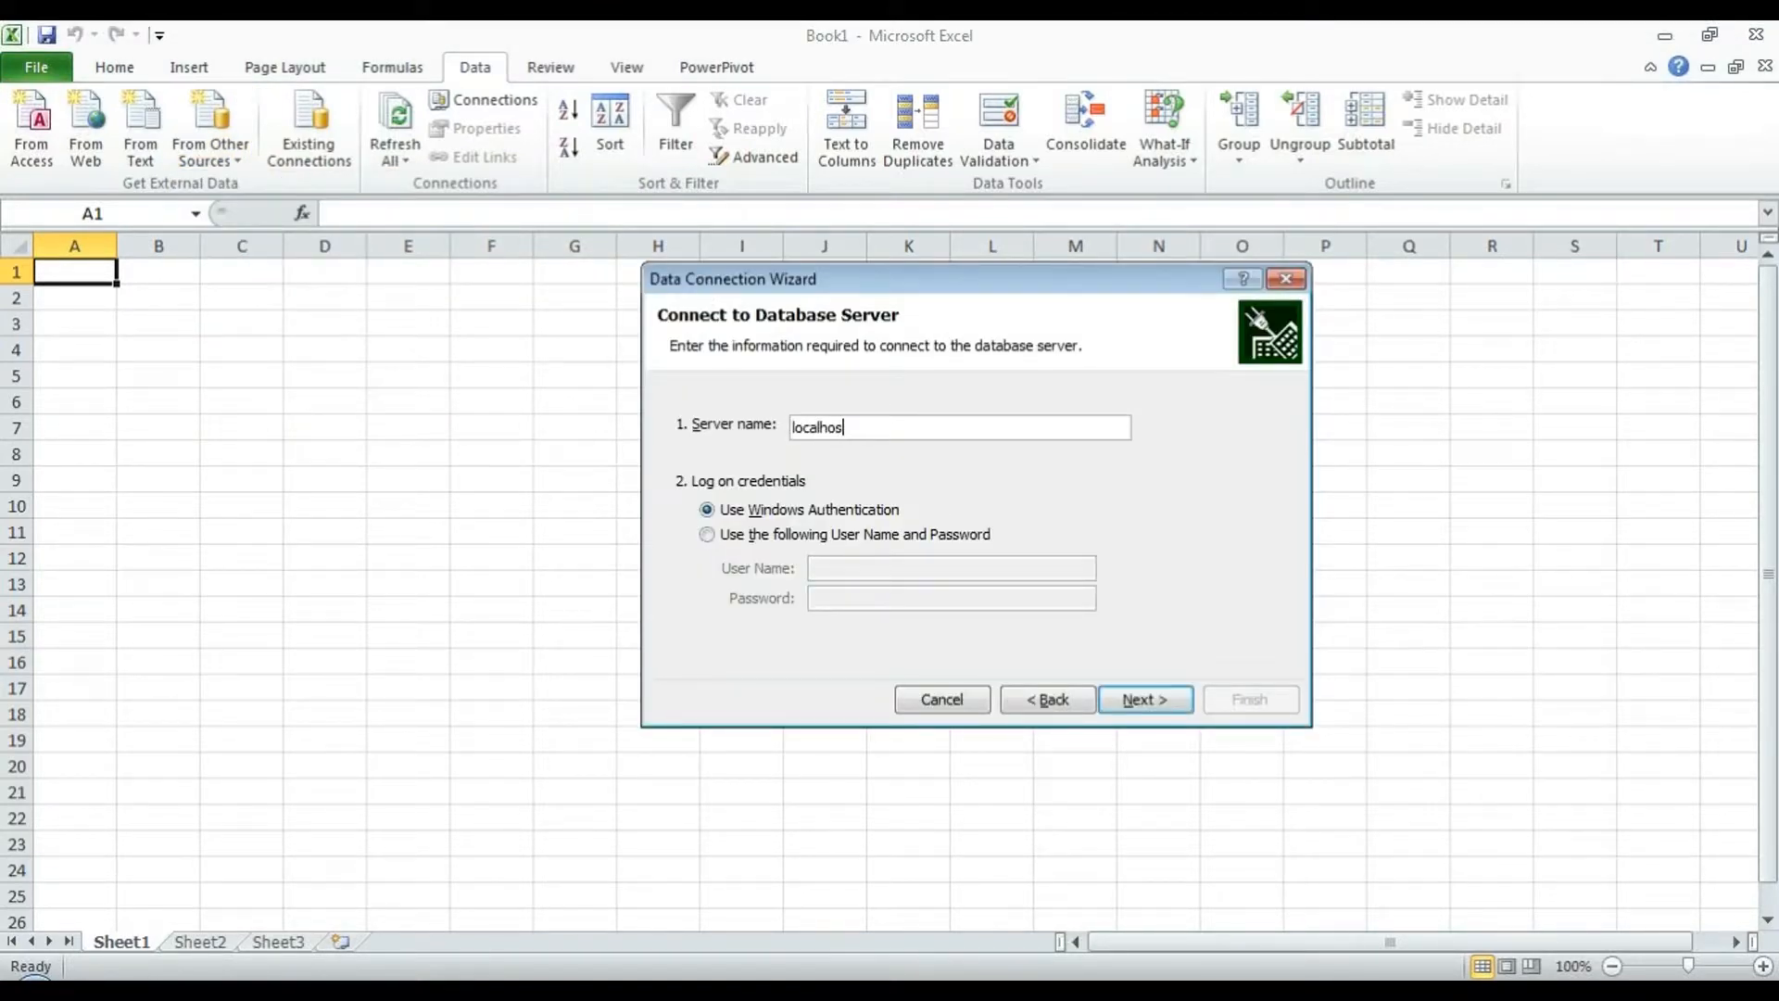
type("t")
left_click(1149, 702)
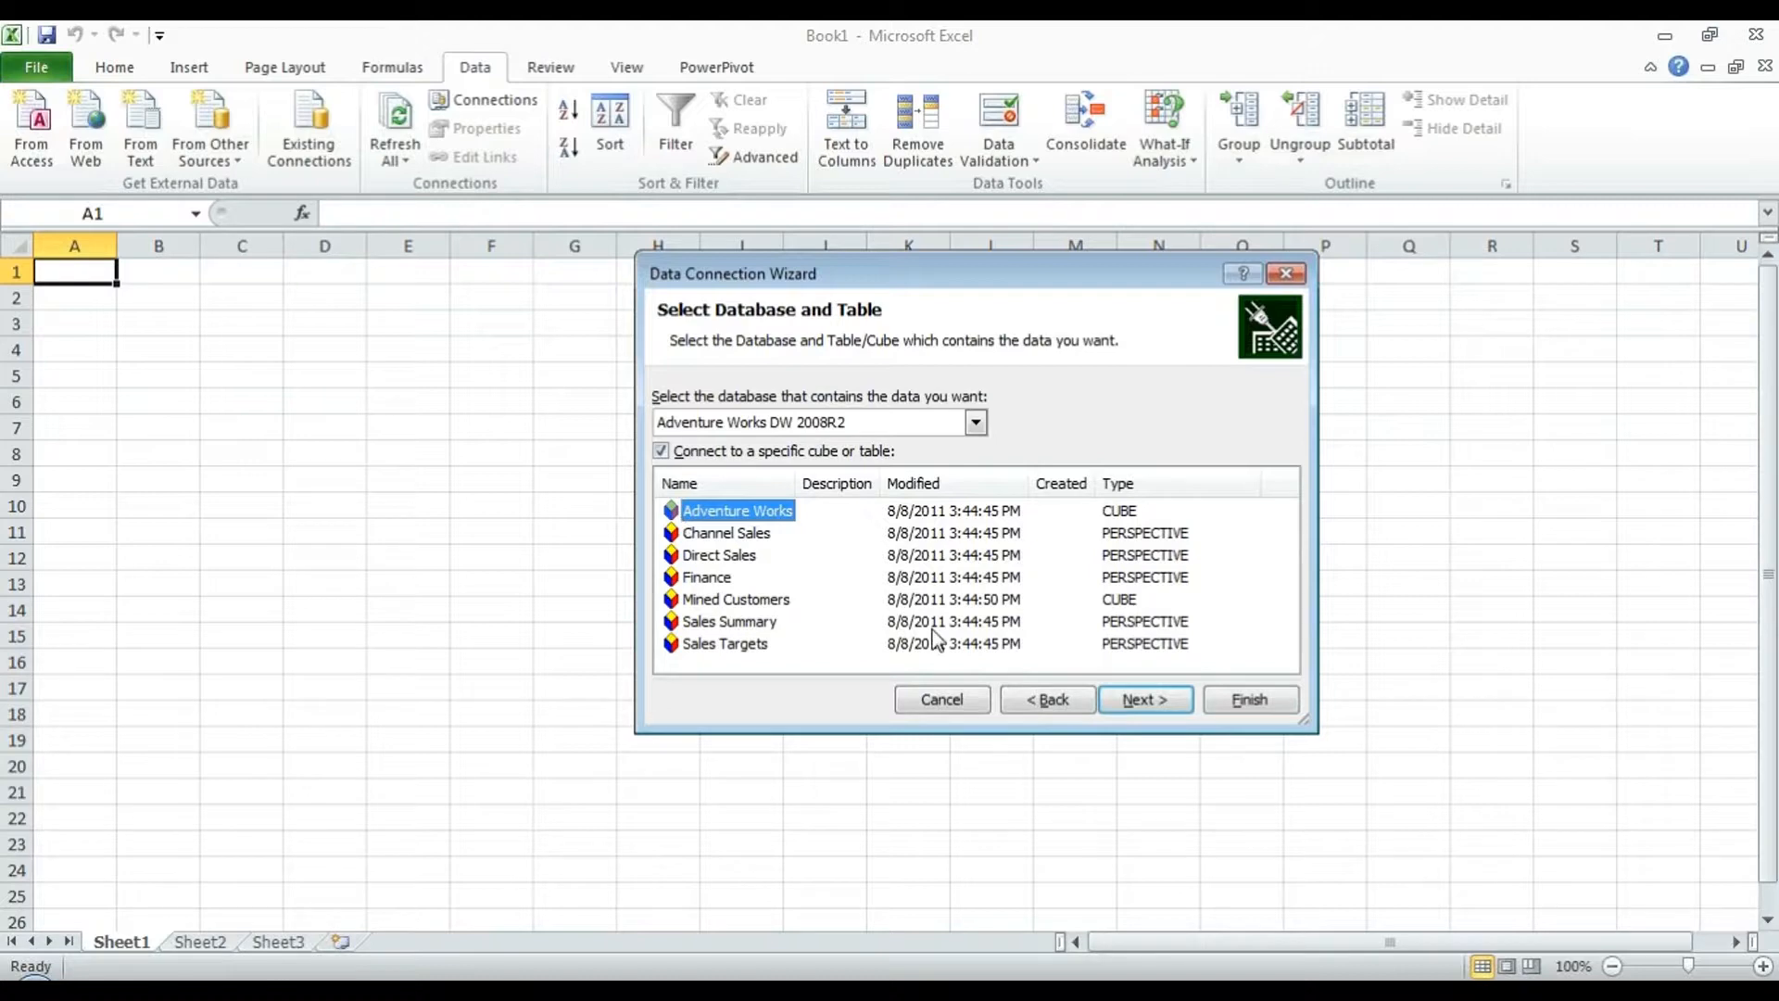
- Save the Adventure Works connection file, replacing the existing .odc file
left_click(1158, 712)
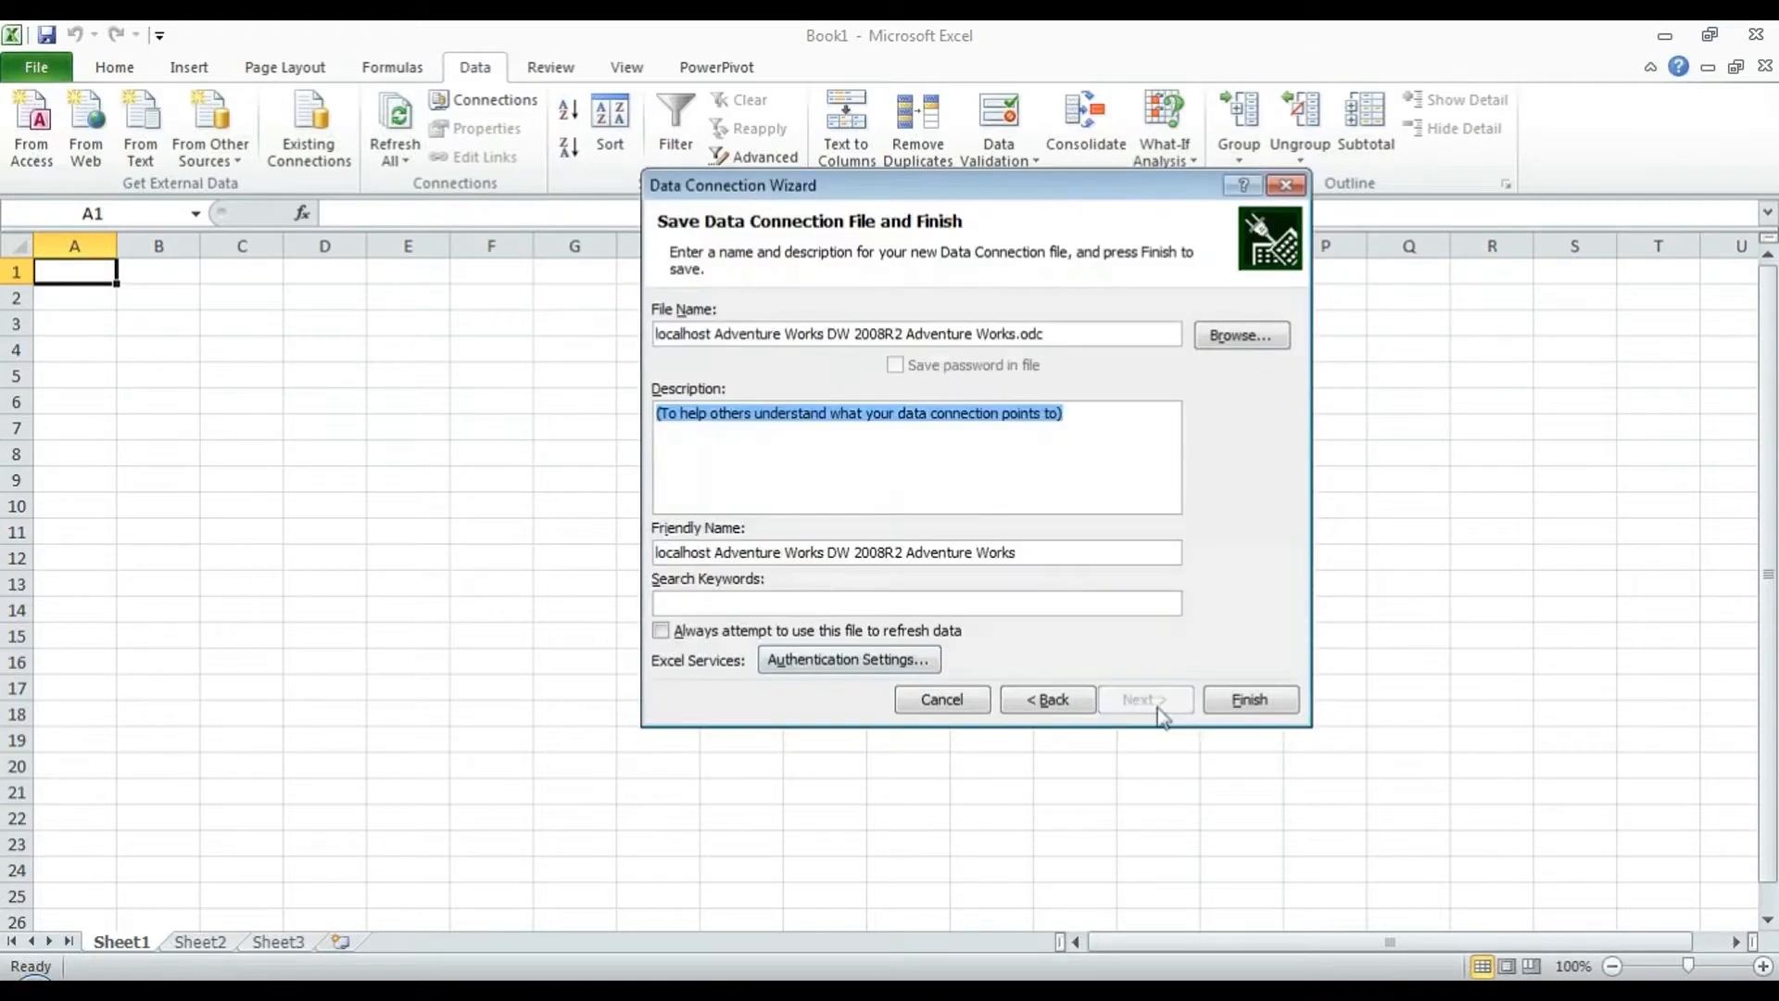
left_click(663, 334)
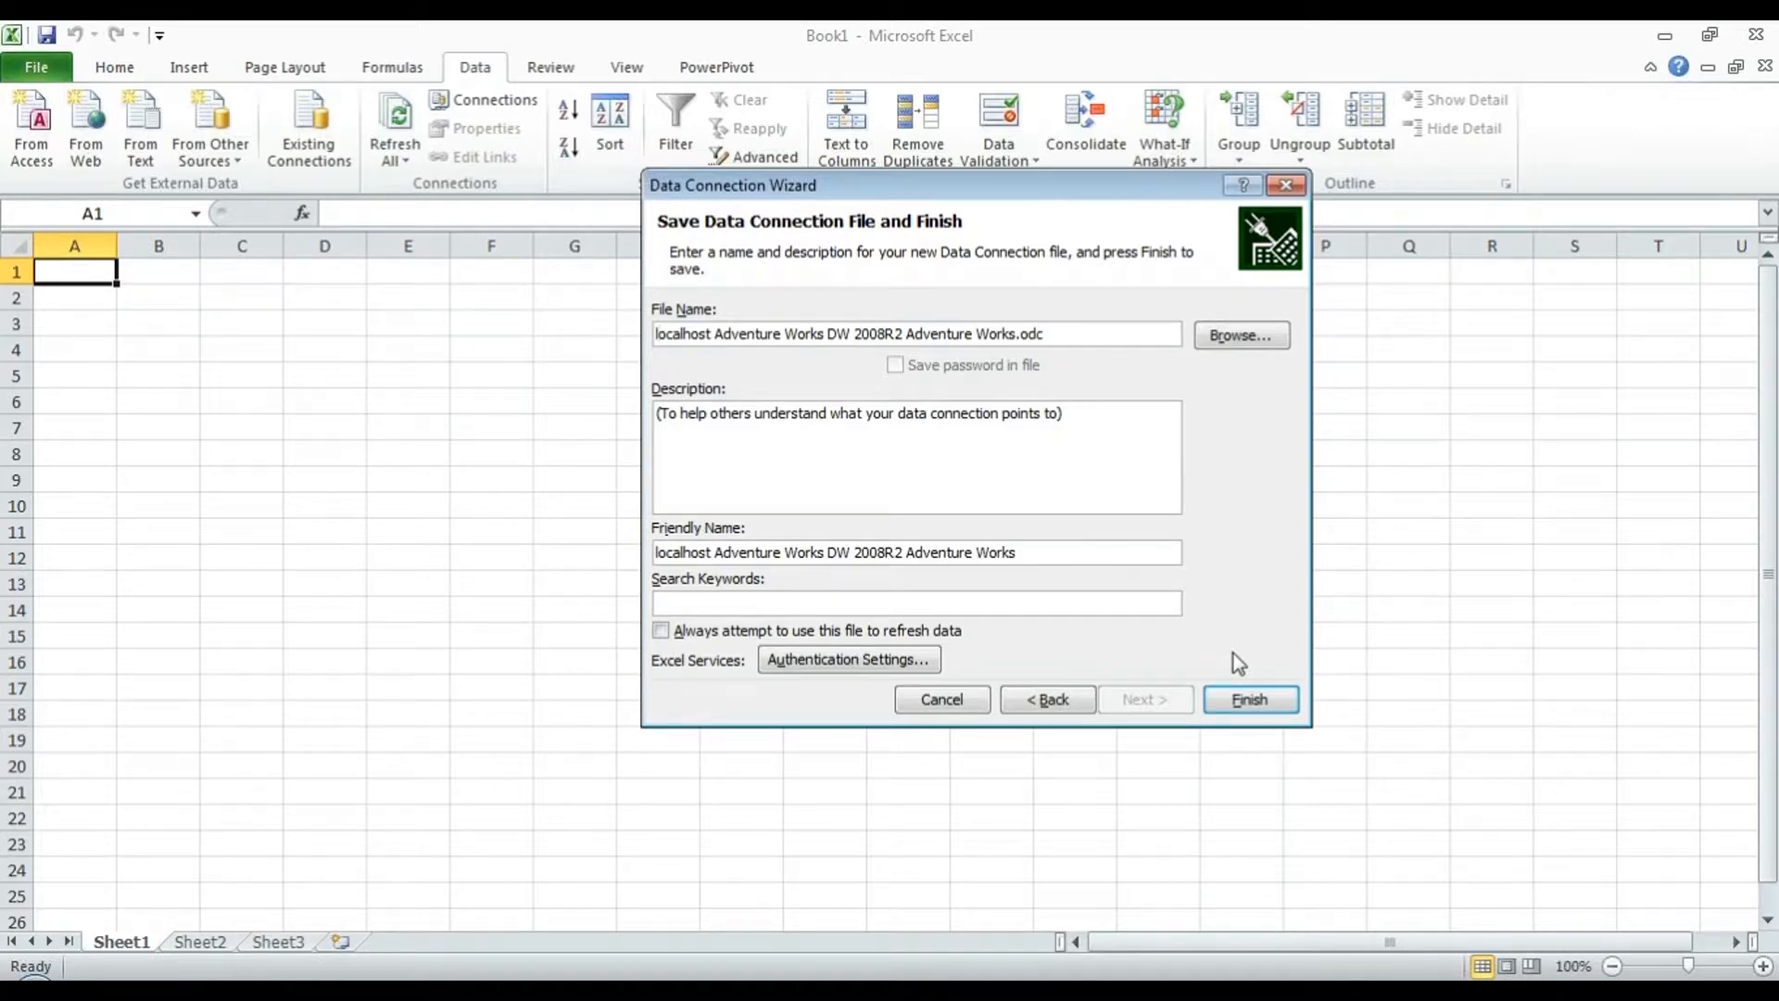
left_click(1240, 685)
left_click(1243, 700)
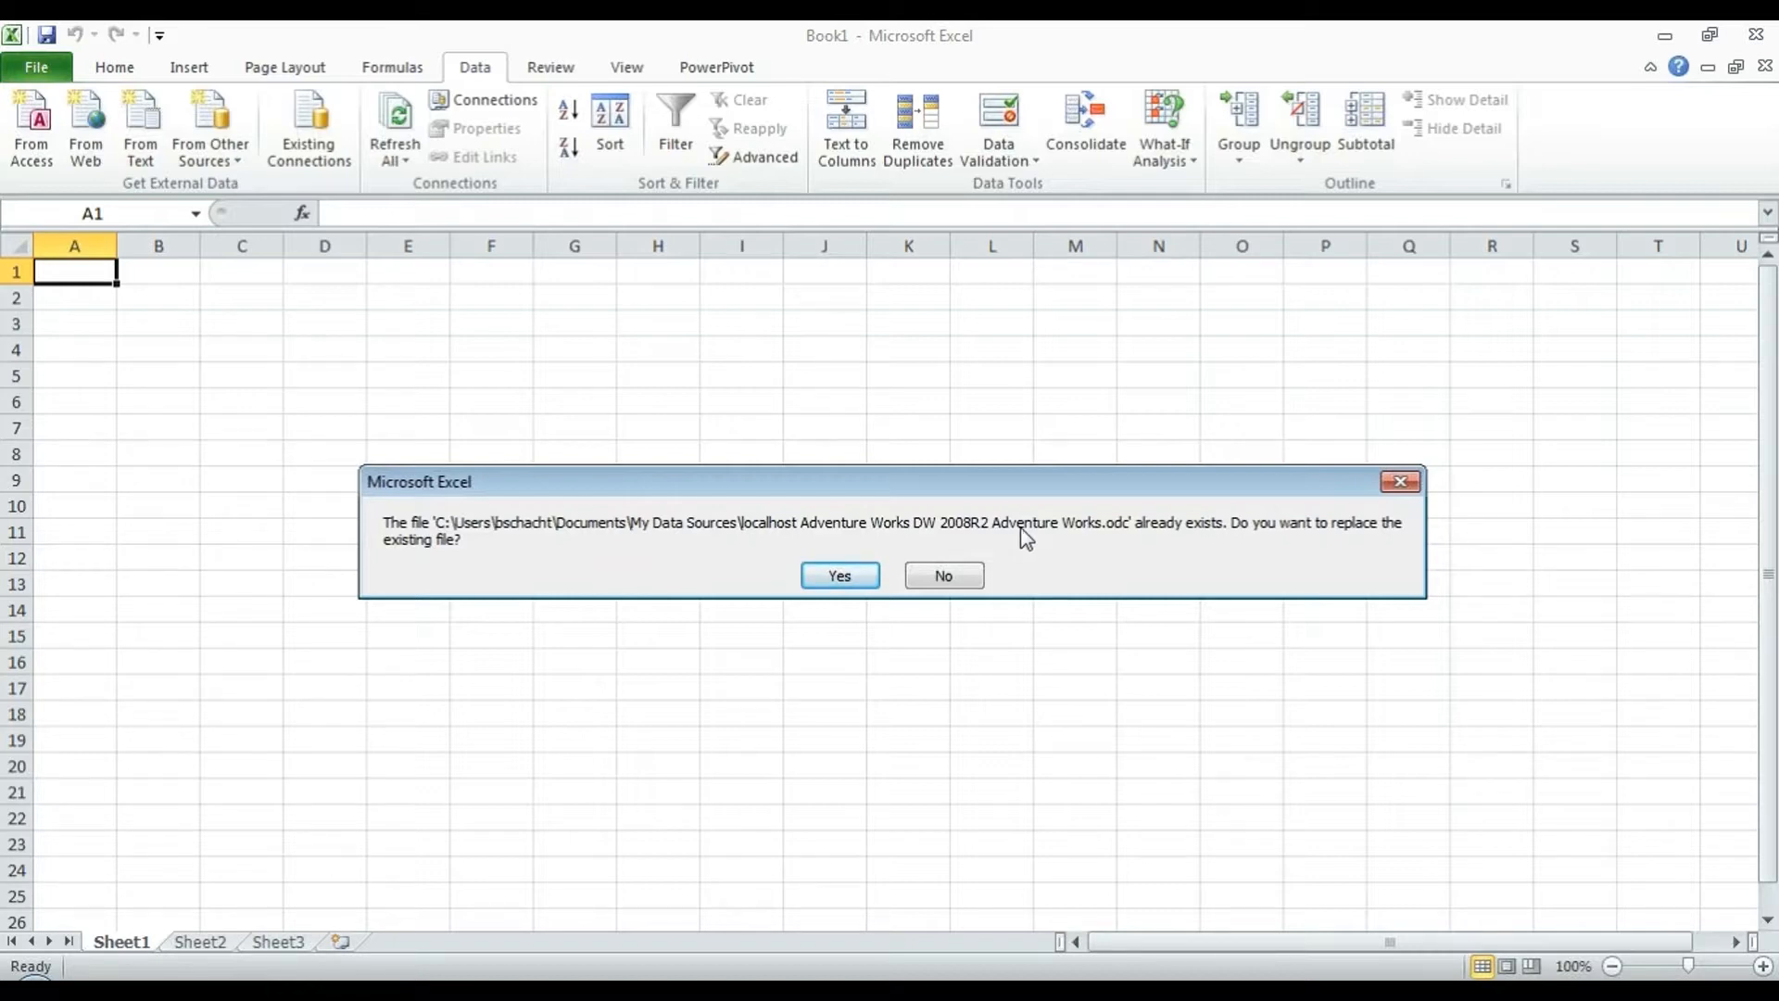
left_click(831, 575)
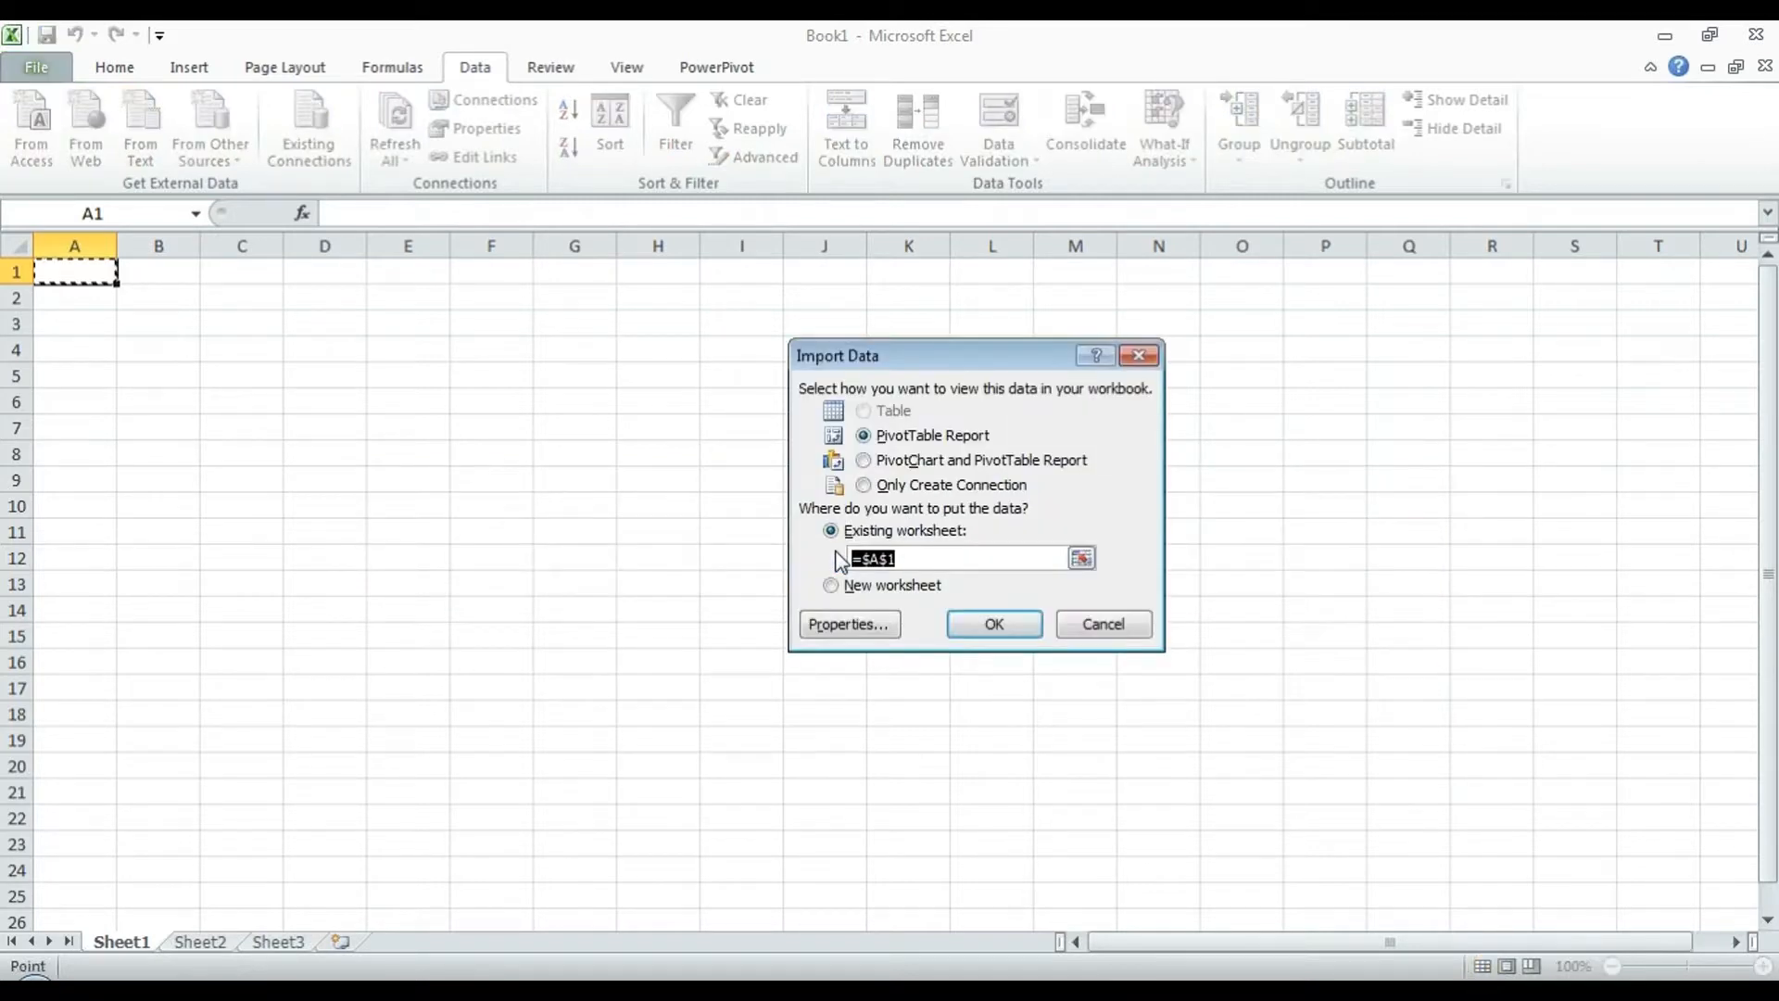
- Import as PivotChart and PivotTable at A1, add Internet Sales Amount, and place the chart from row 8
left_click(964, 463)
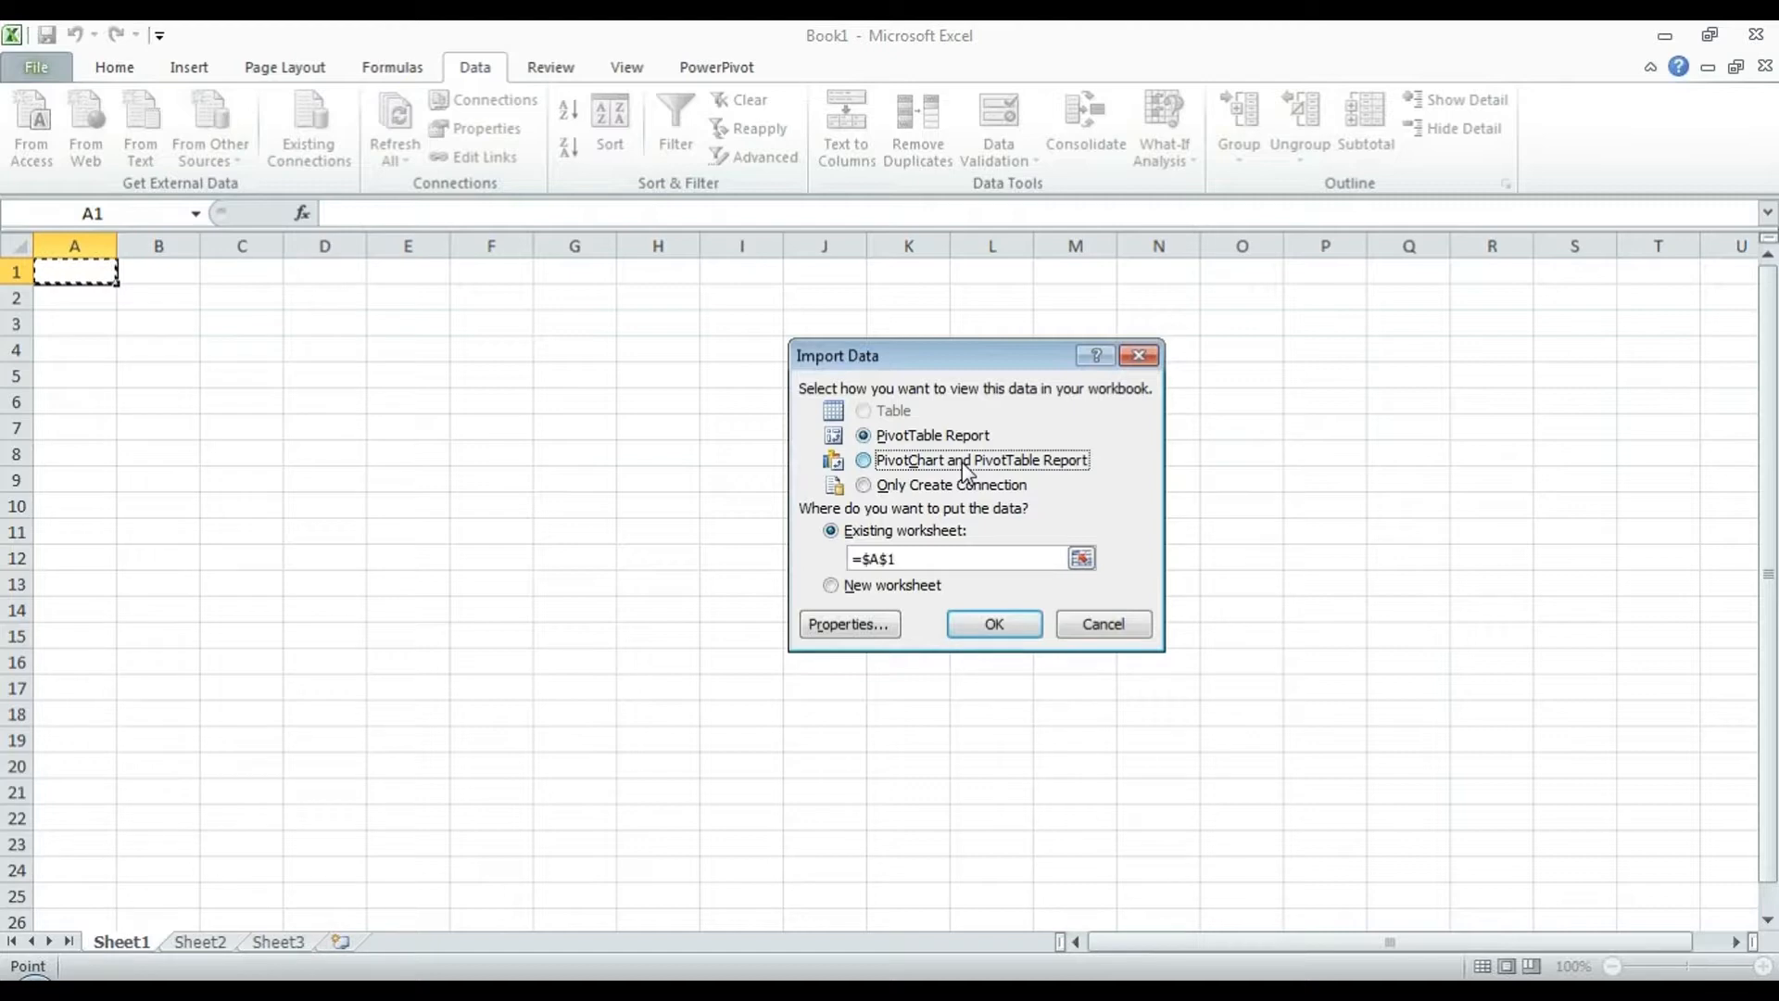
left_click(996, 625)
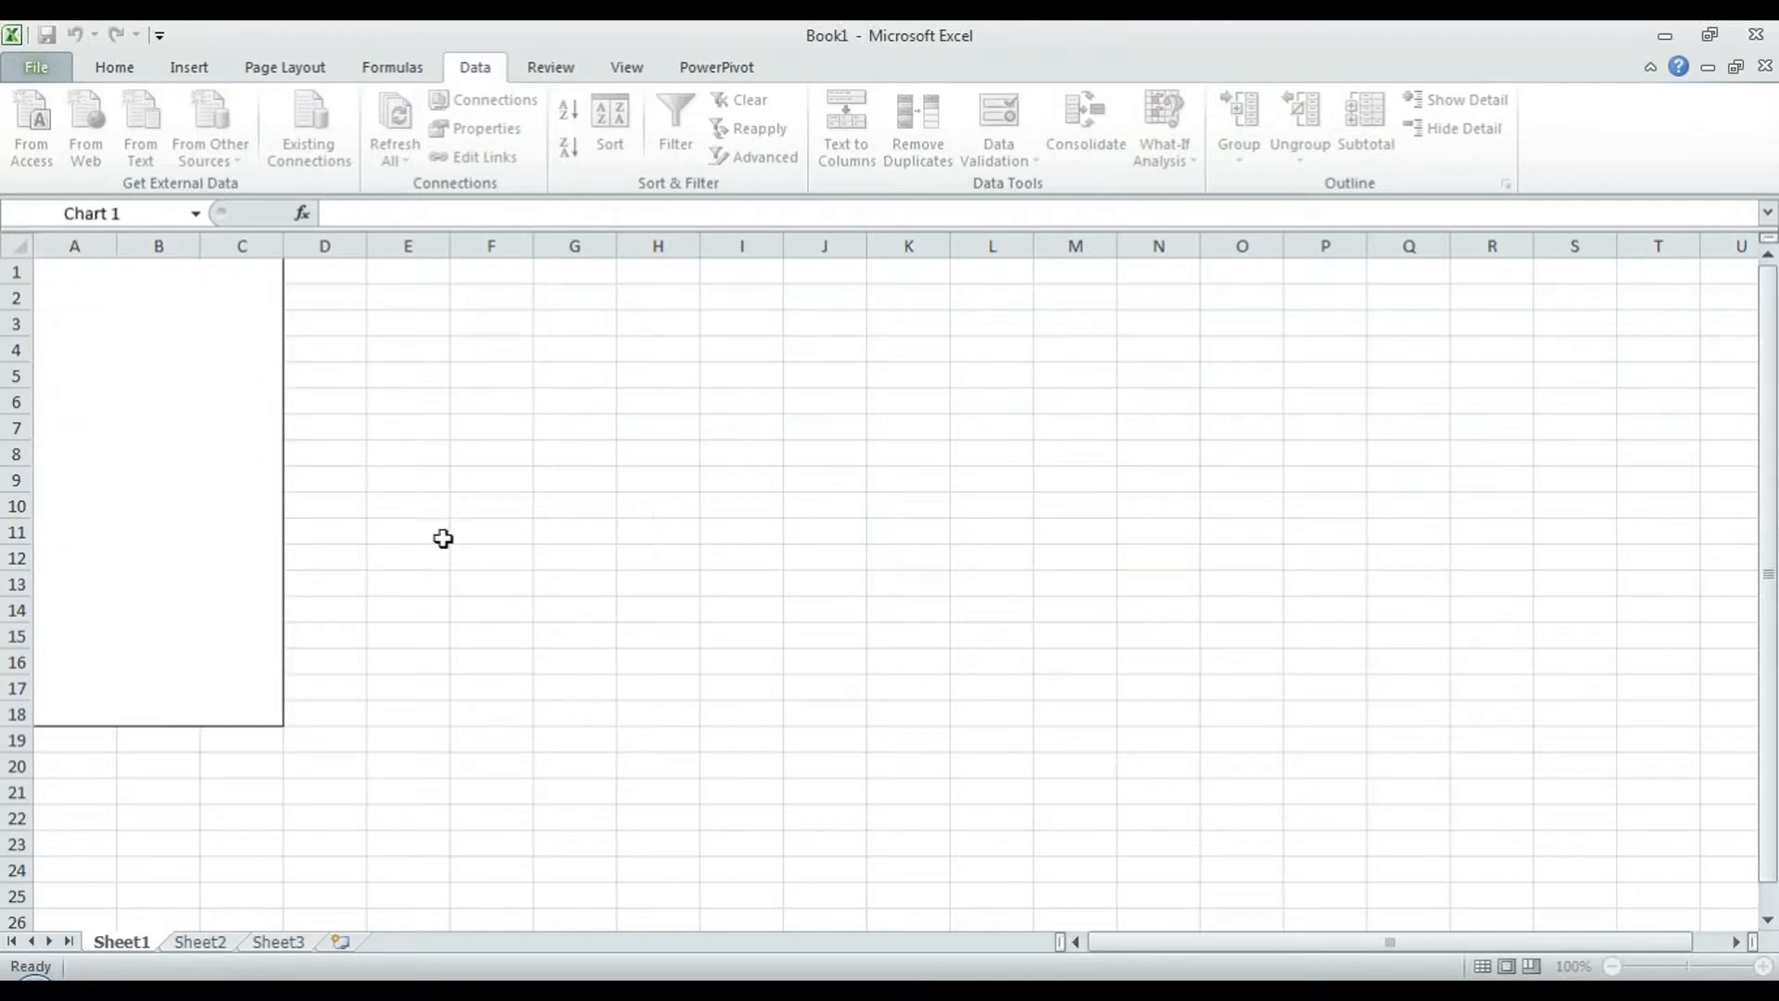
left_click_drag(953, 420, 398, 733)
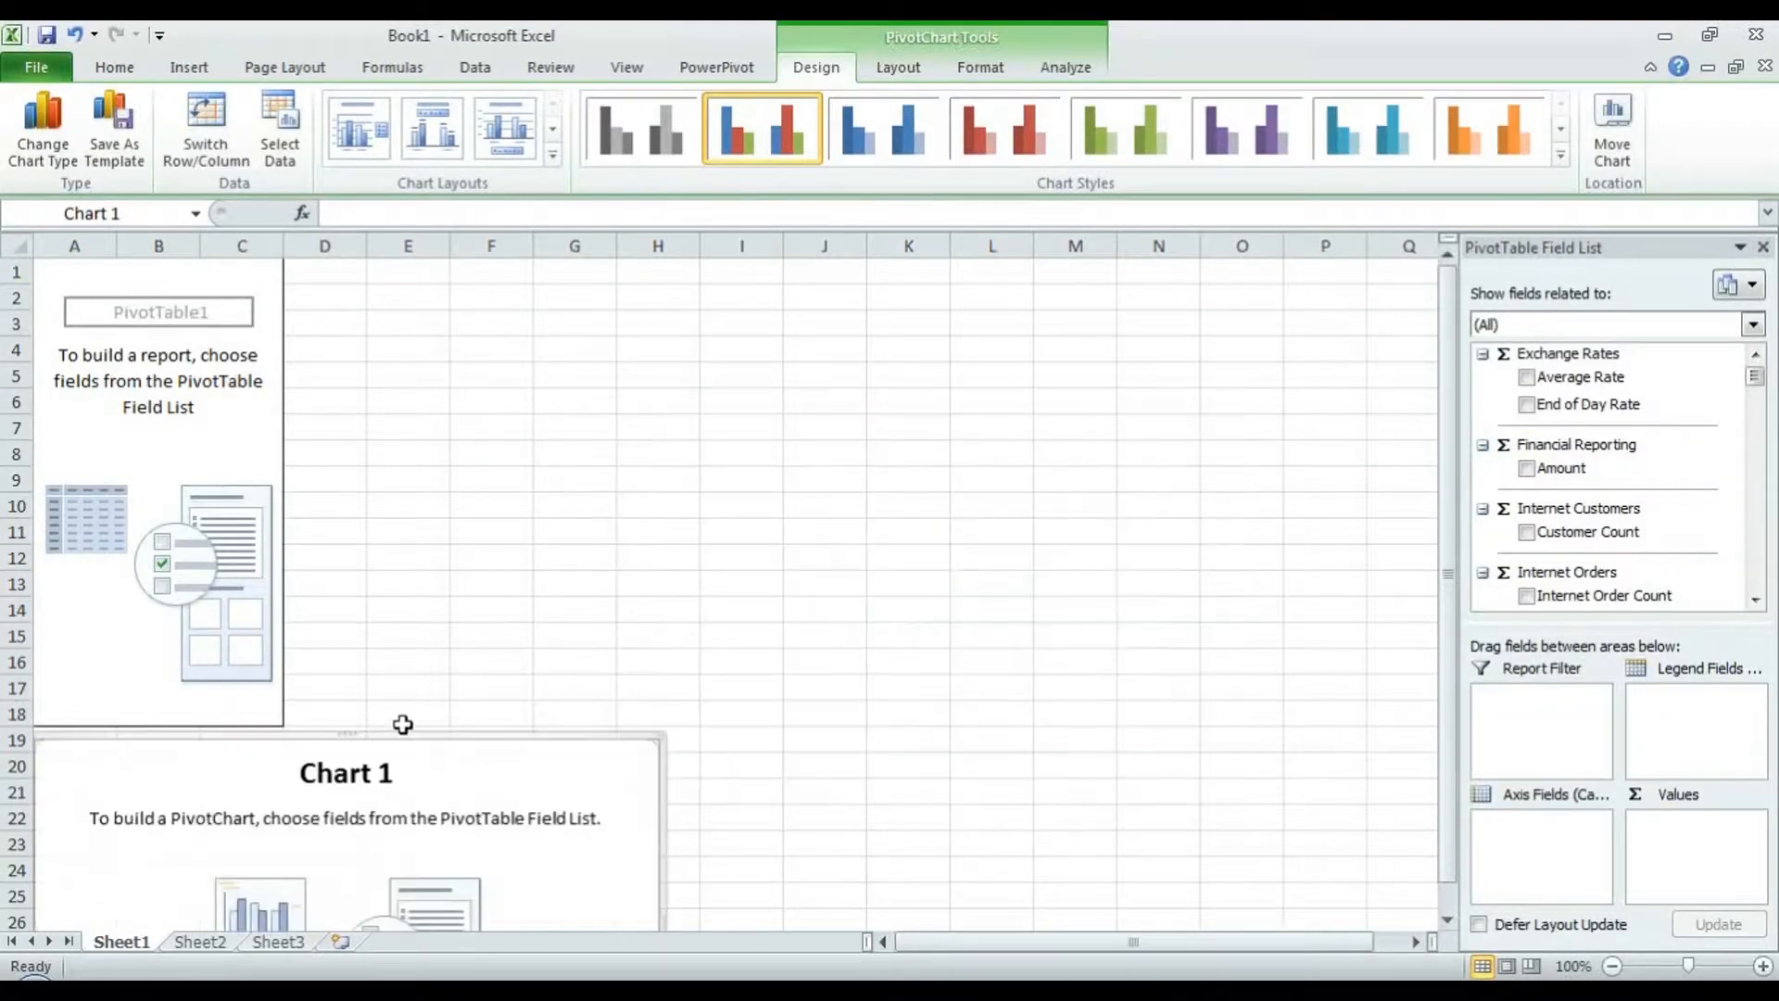
left_click(1698, 322)
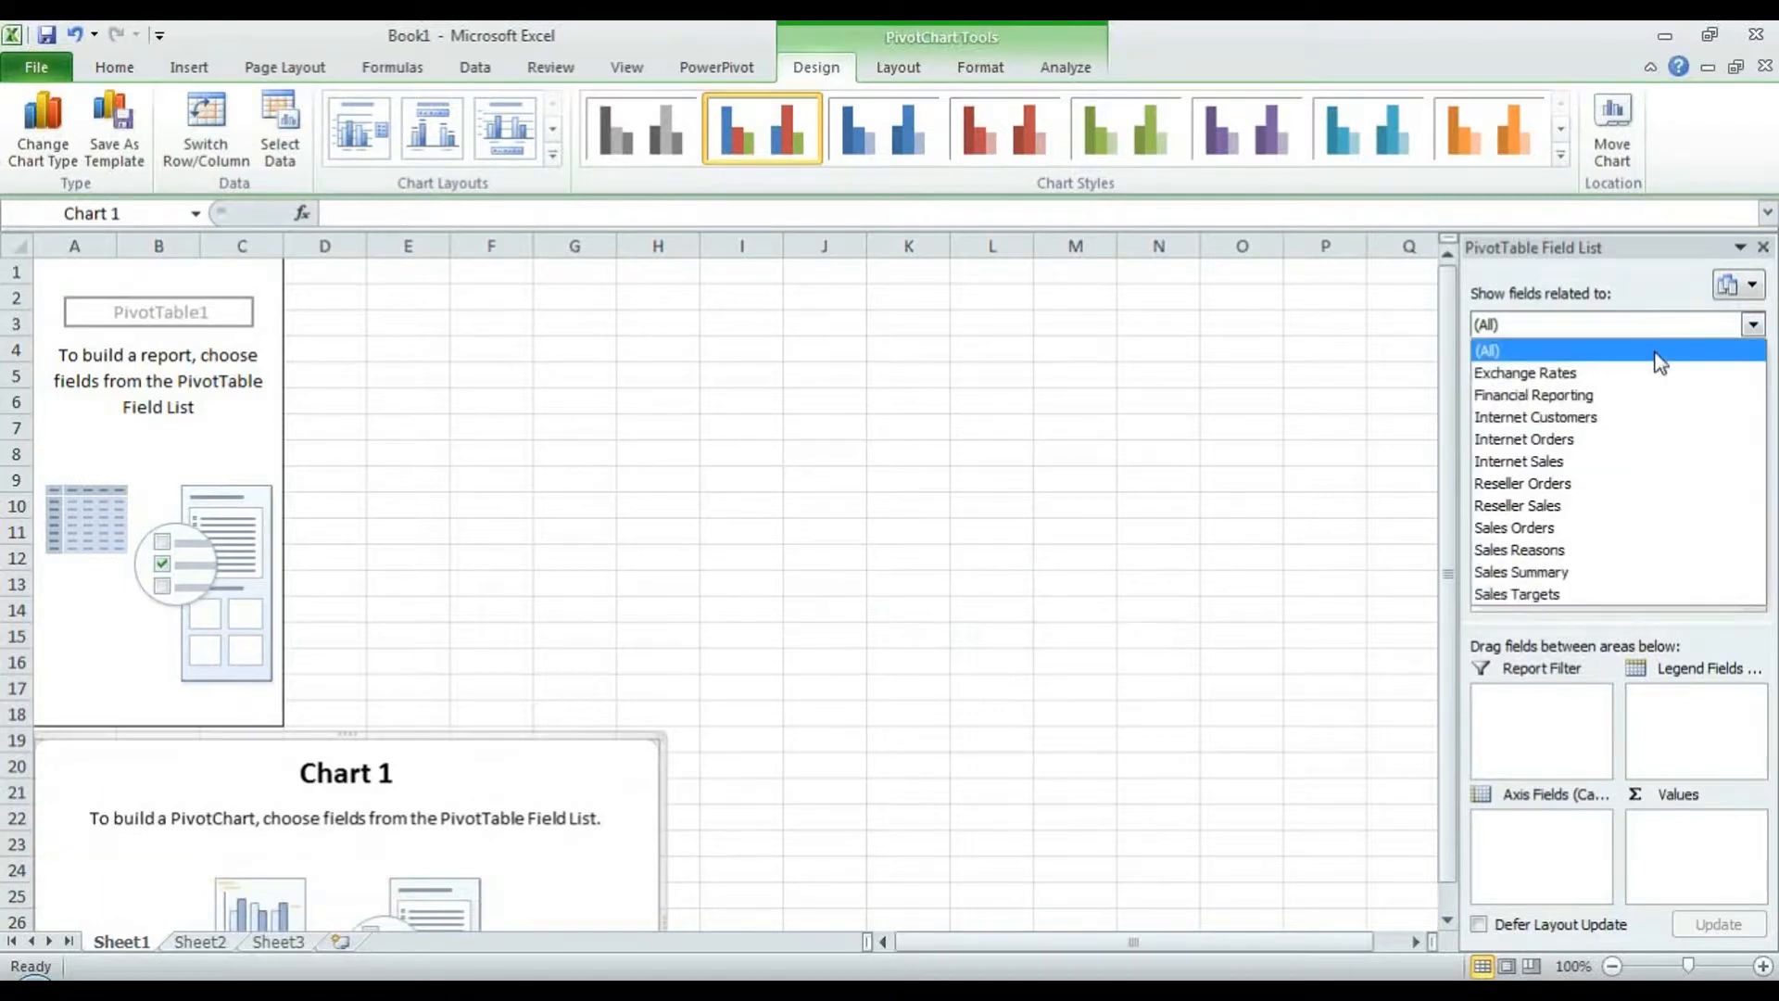
left_click(1578, 457)
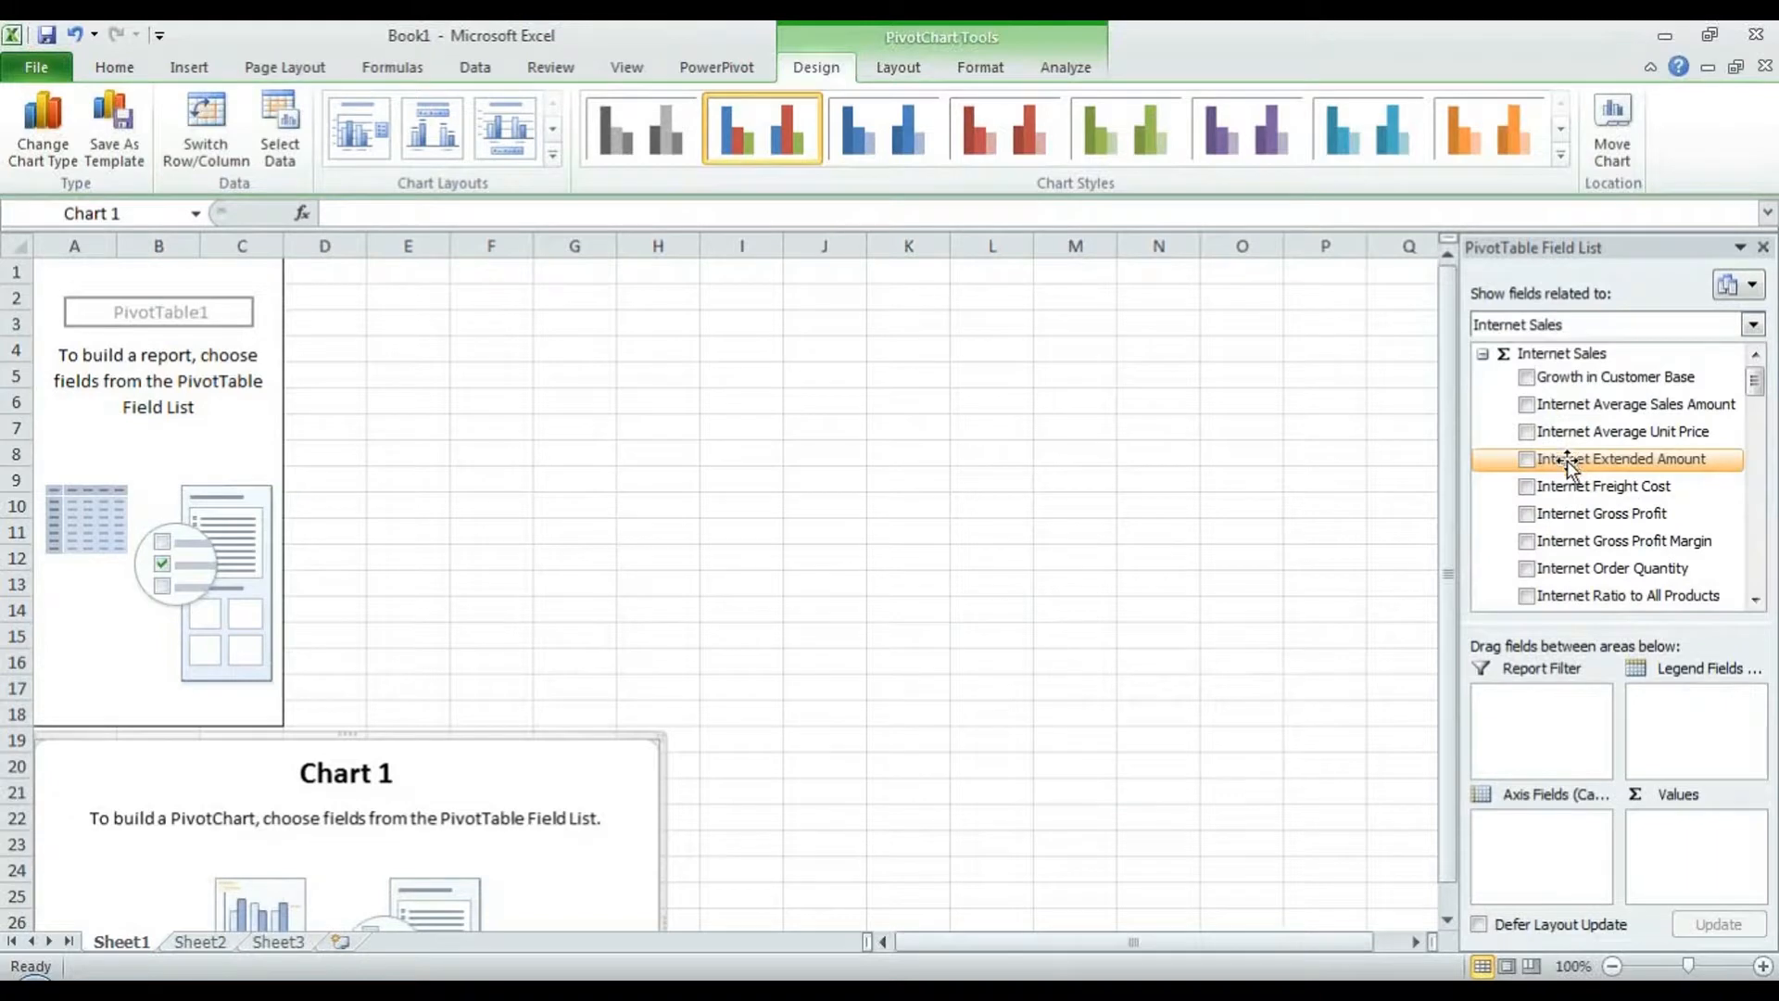
left_click_drag(1758, 394, 1760, 412)
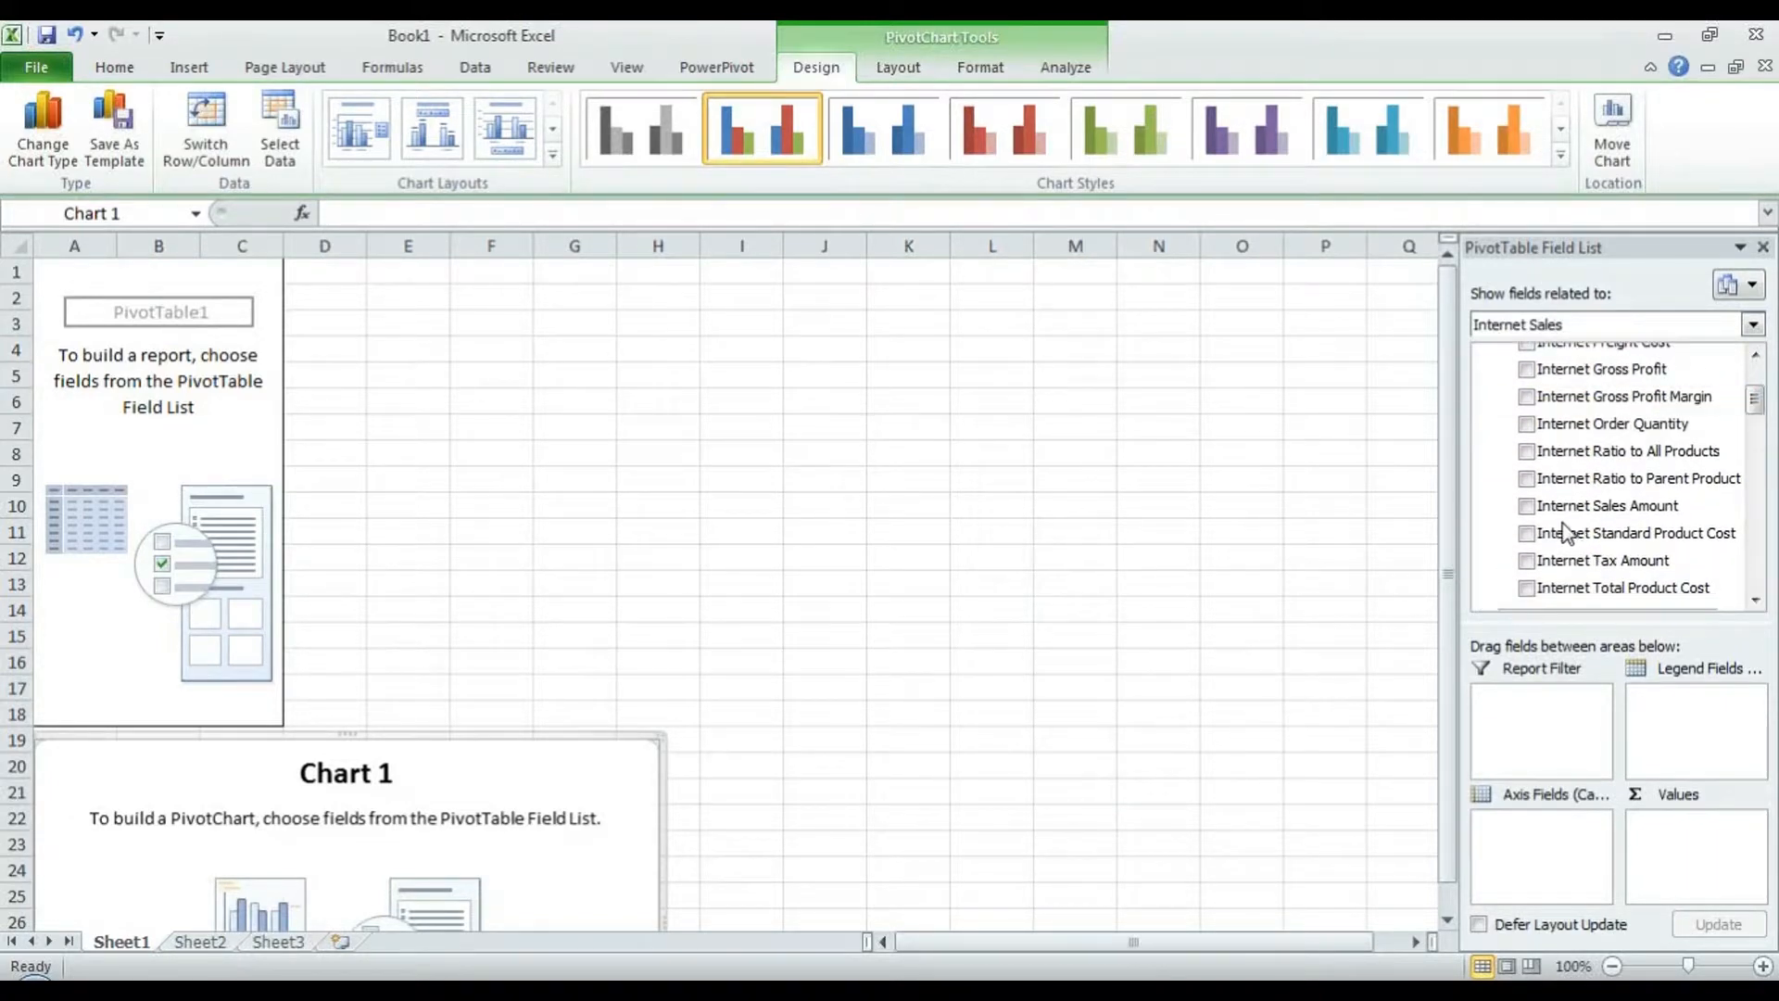
left_click(1527, 508)
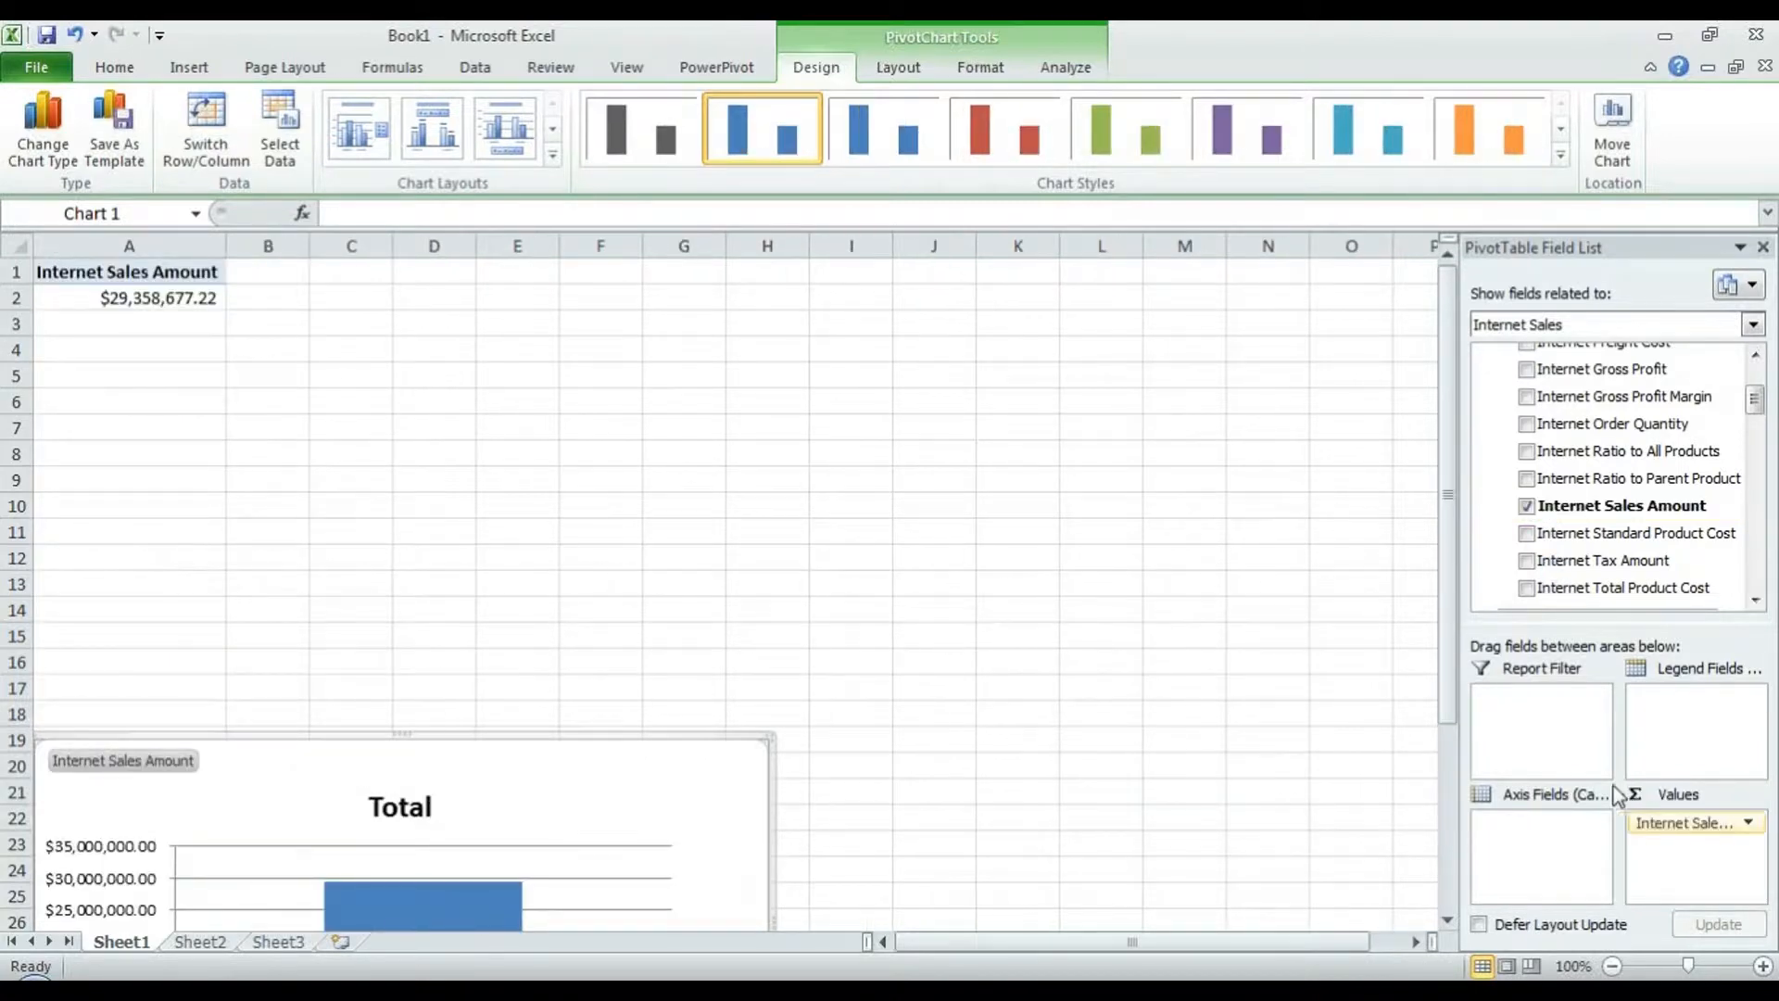
left_click(433, 729)
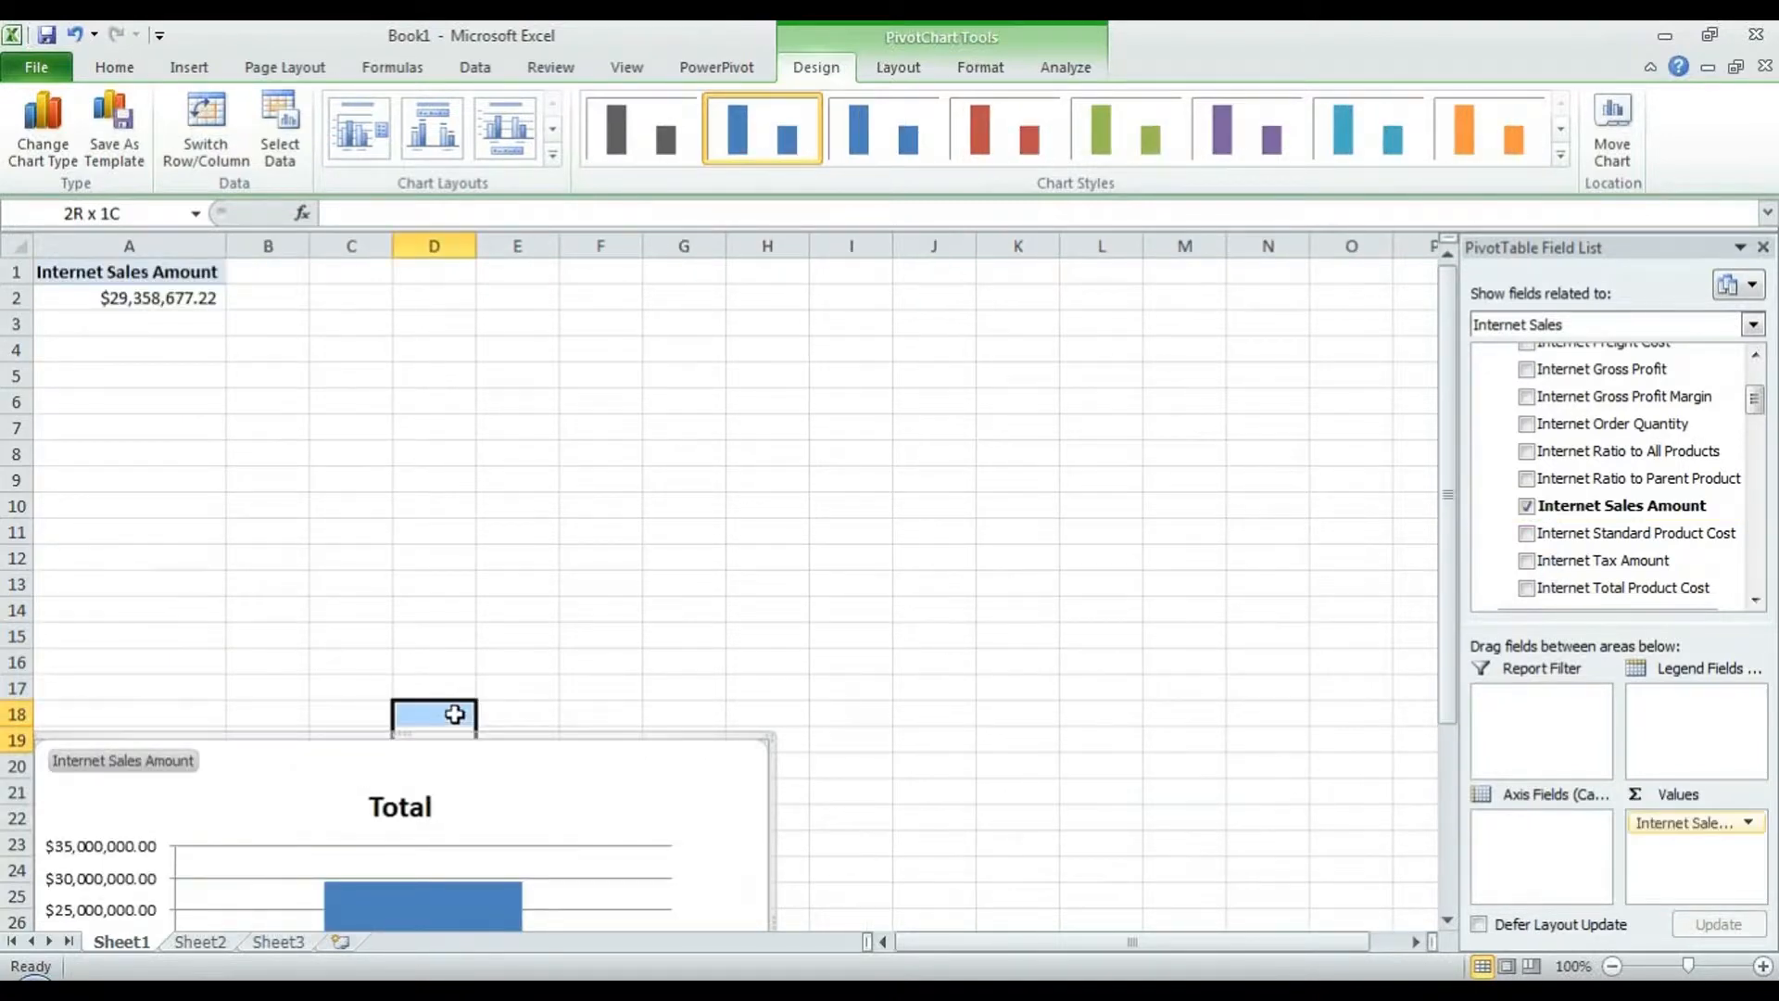
left_click(486, 741)
left_click_drag(489, 729, 488, 460)
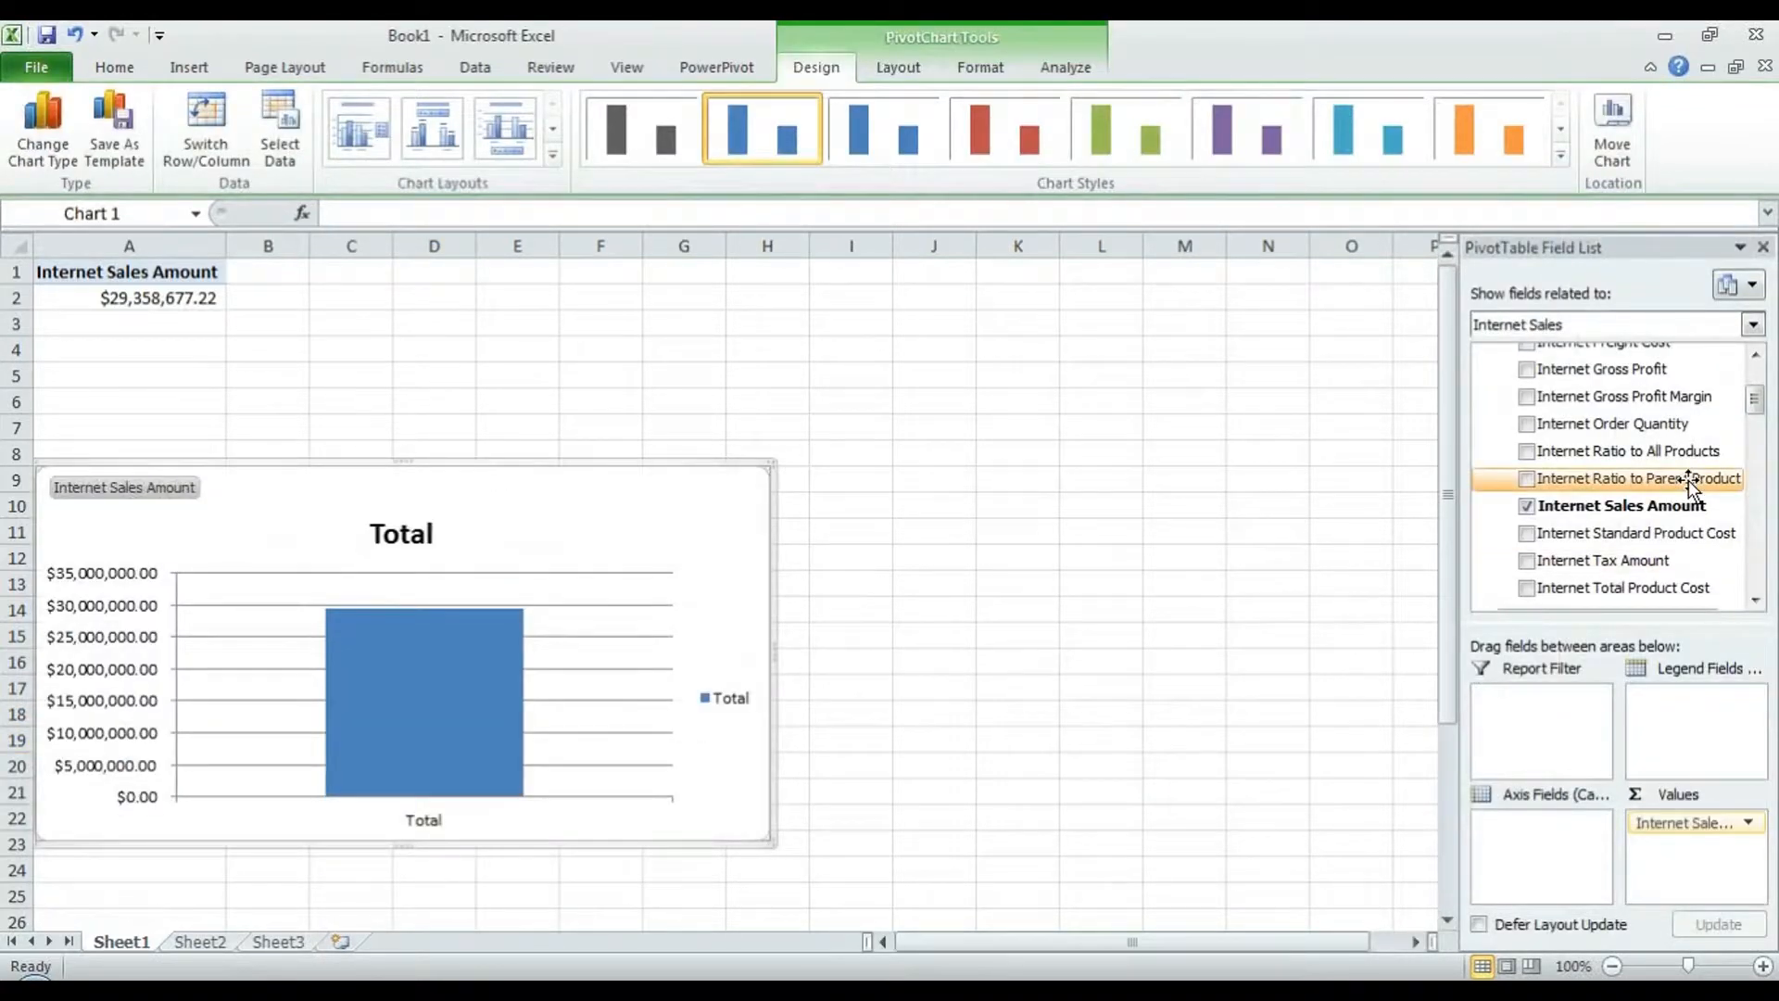
- Put Customer Geography in the chart legend and Calendar Year on the axis
left_click_drag(1755, 399, 1524, 838)
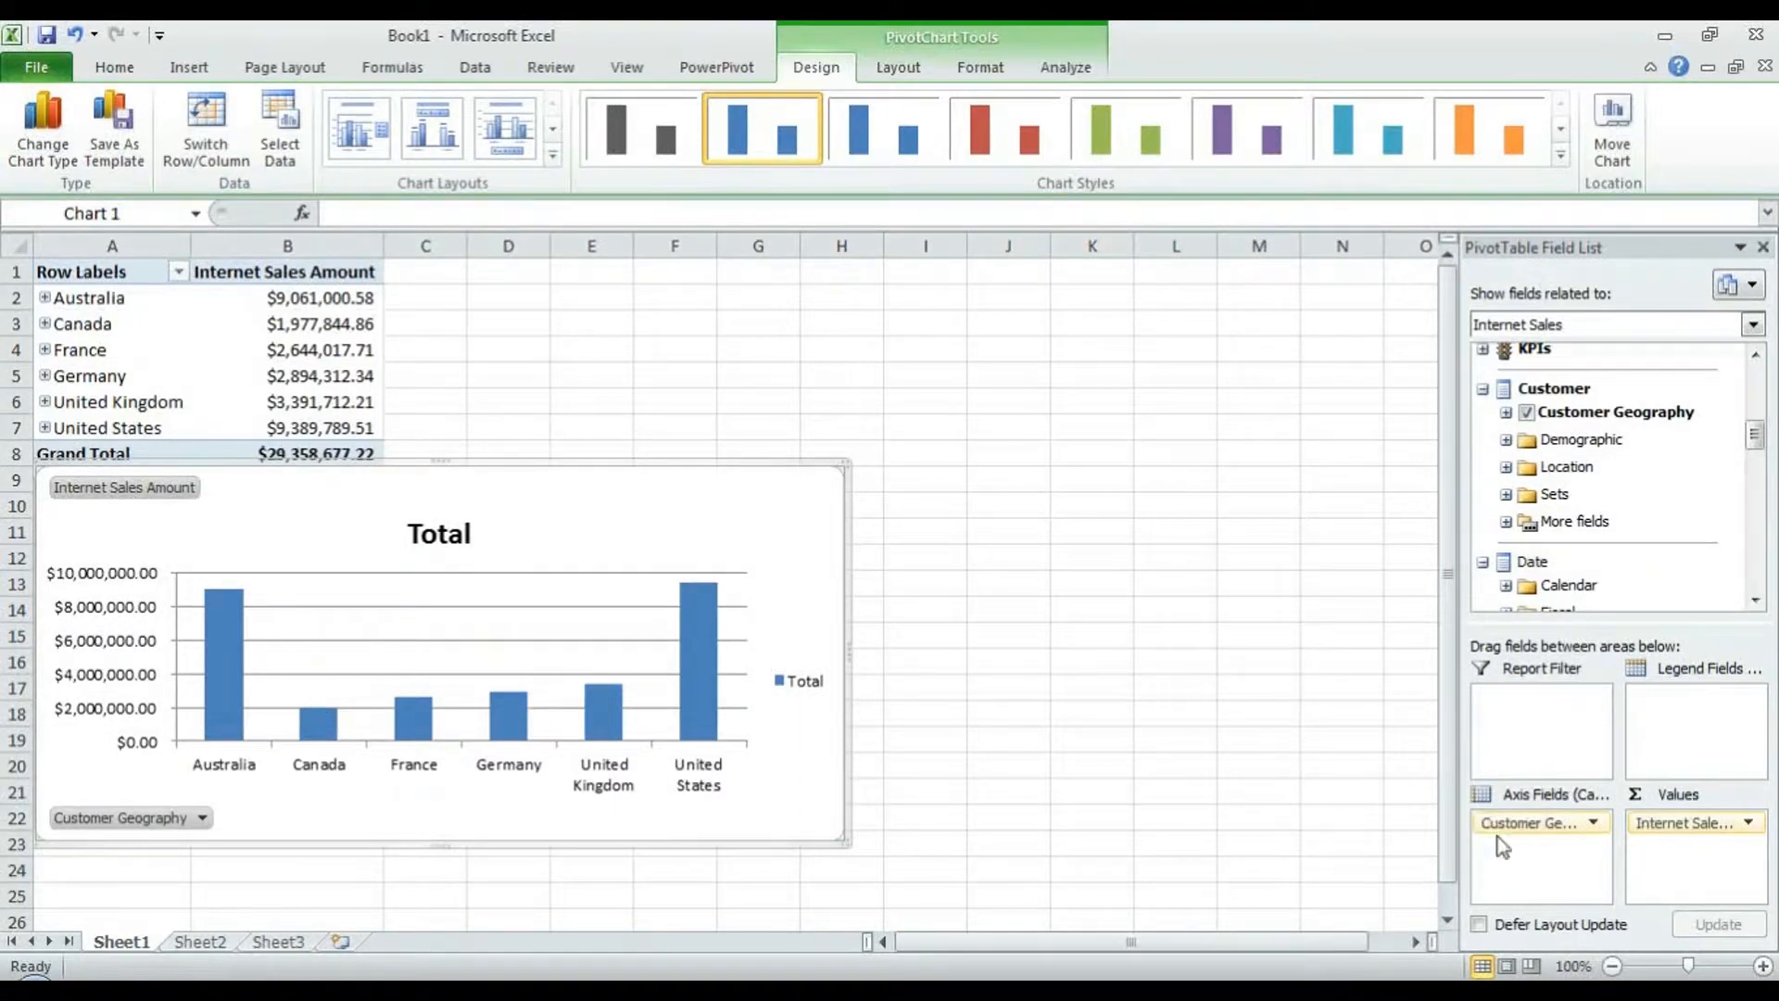
left_click_drag(1524, 823, 1671, 754)
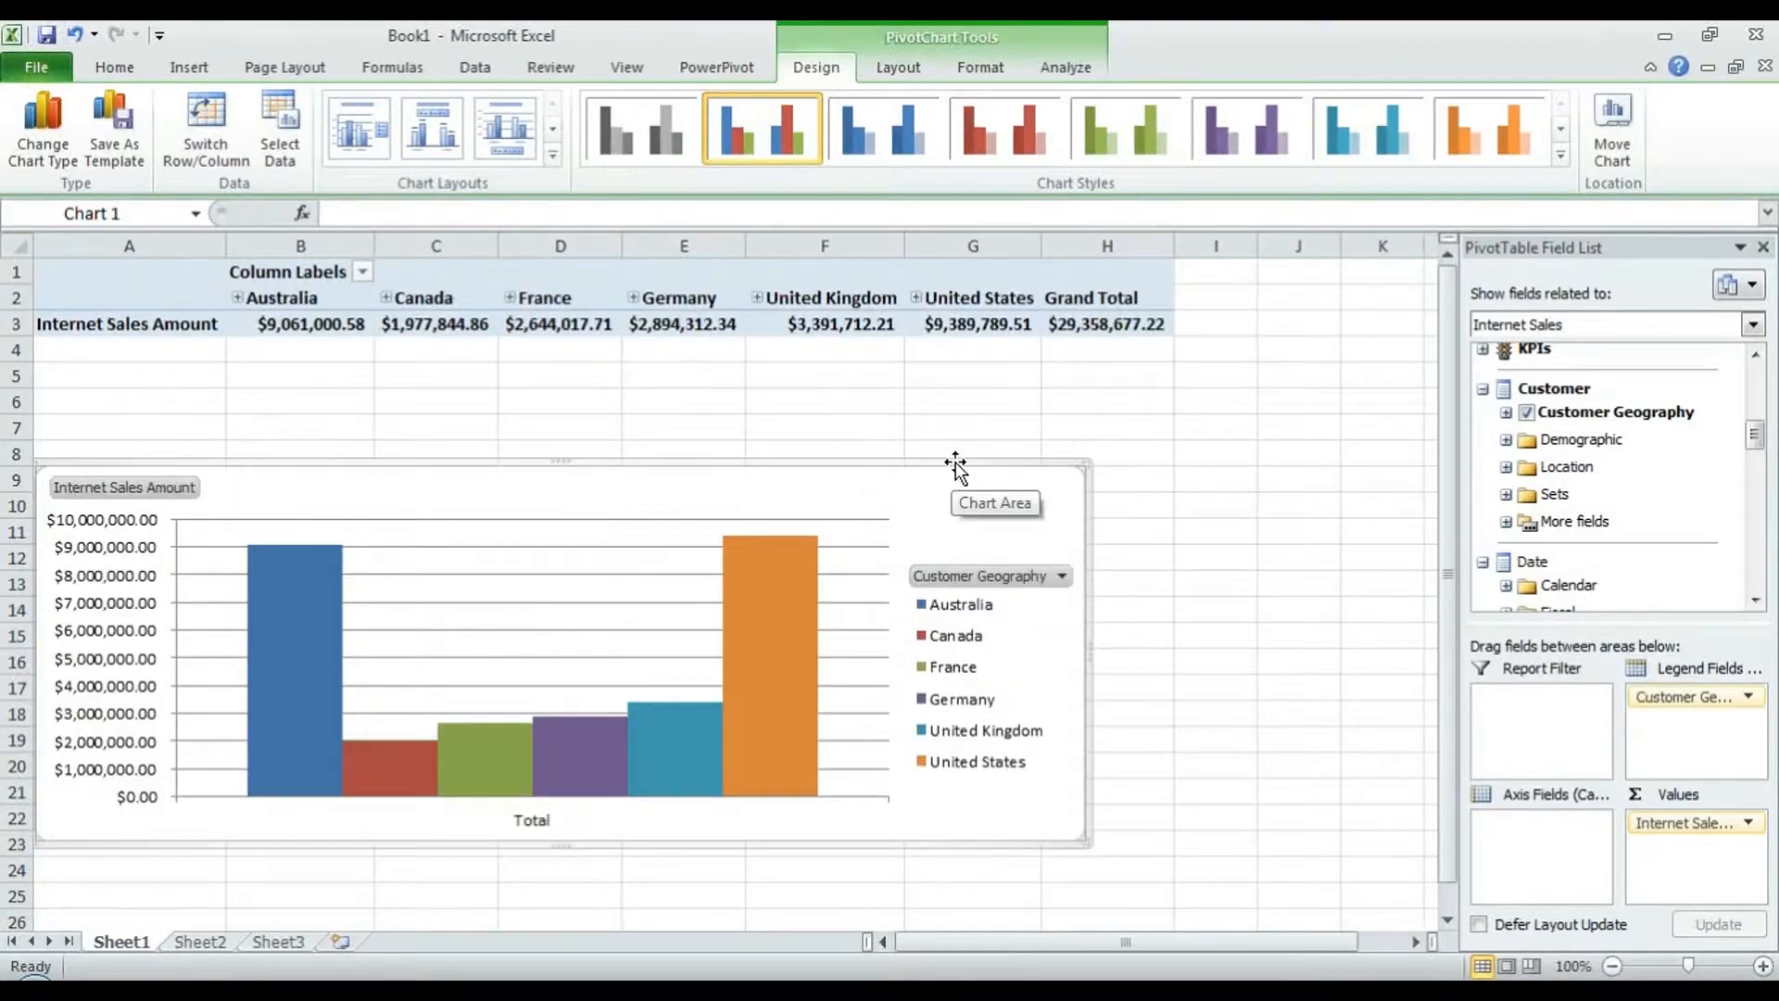
left_click_drag(1754, 432, 1757, 445)
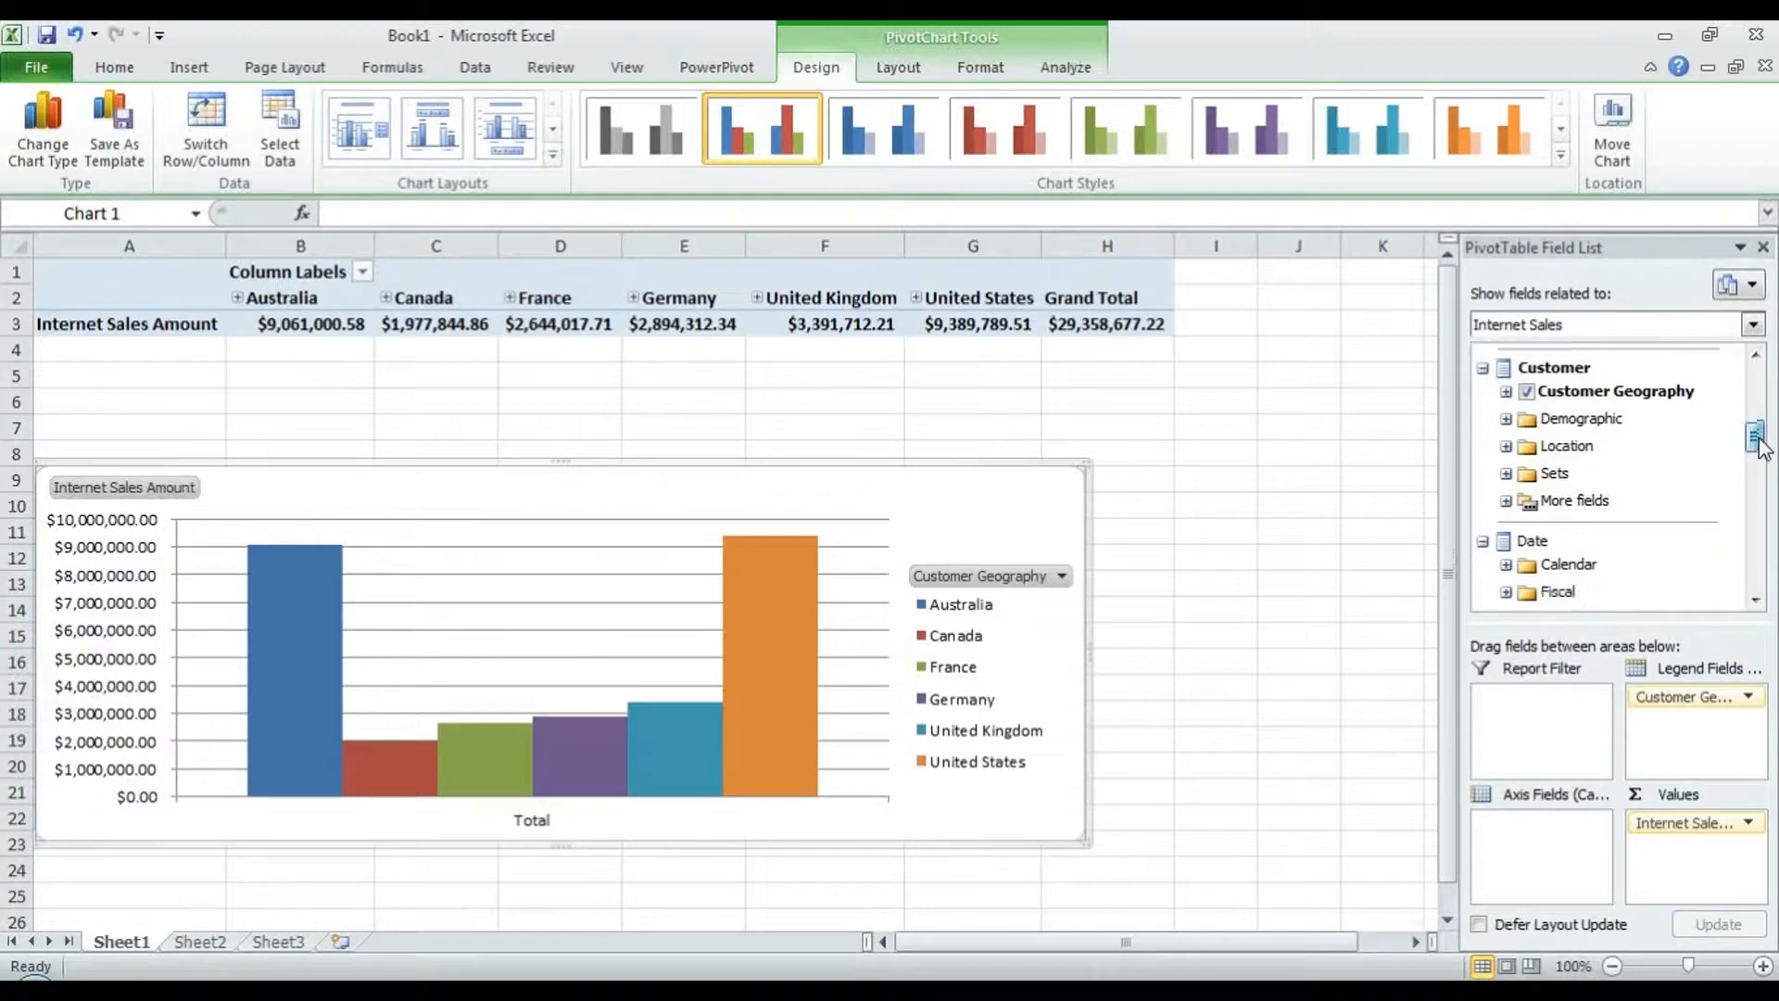
scroll(1565, 449, "down", 2)
left_click(1506, 420)
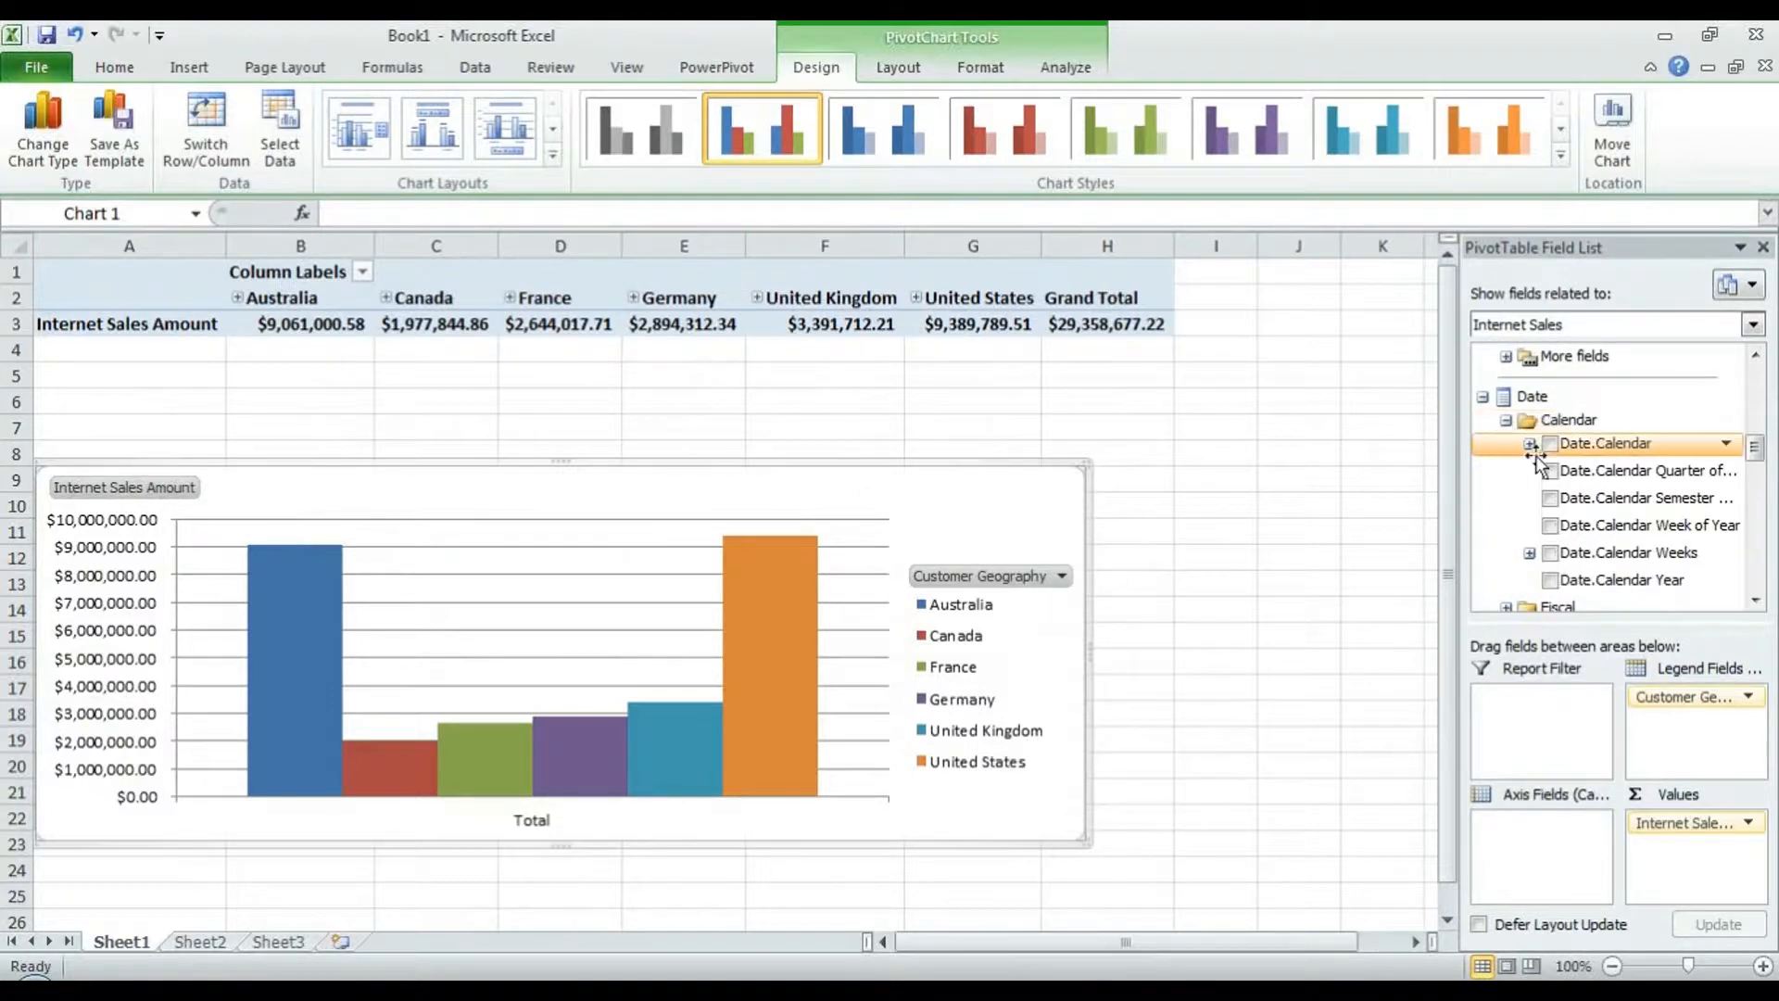
left_click_drag(1575, 579, 1524, 833)
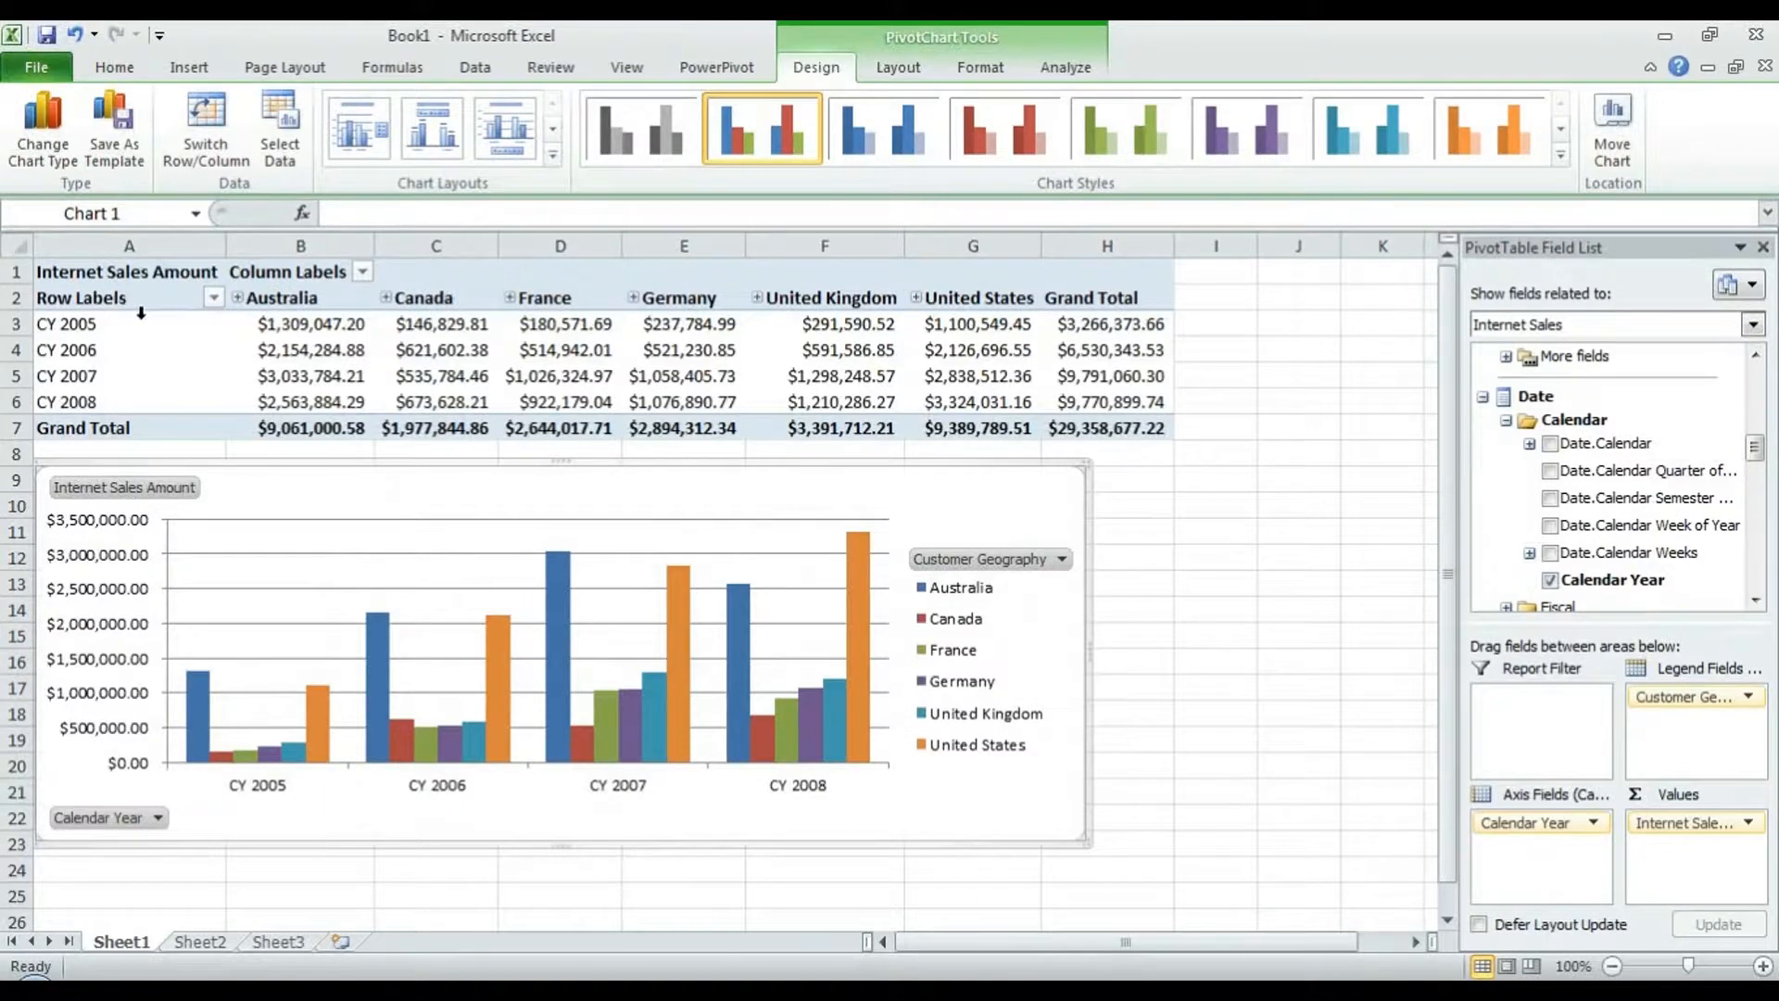
mouse_move(433, 330)
- Insert a Customer Geography Country slicer, place it right of the chart, and expand Australia
left_click(189, 67)
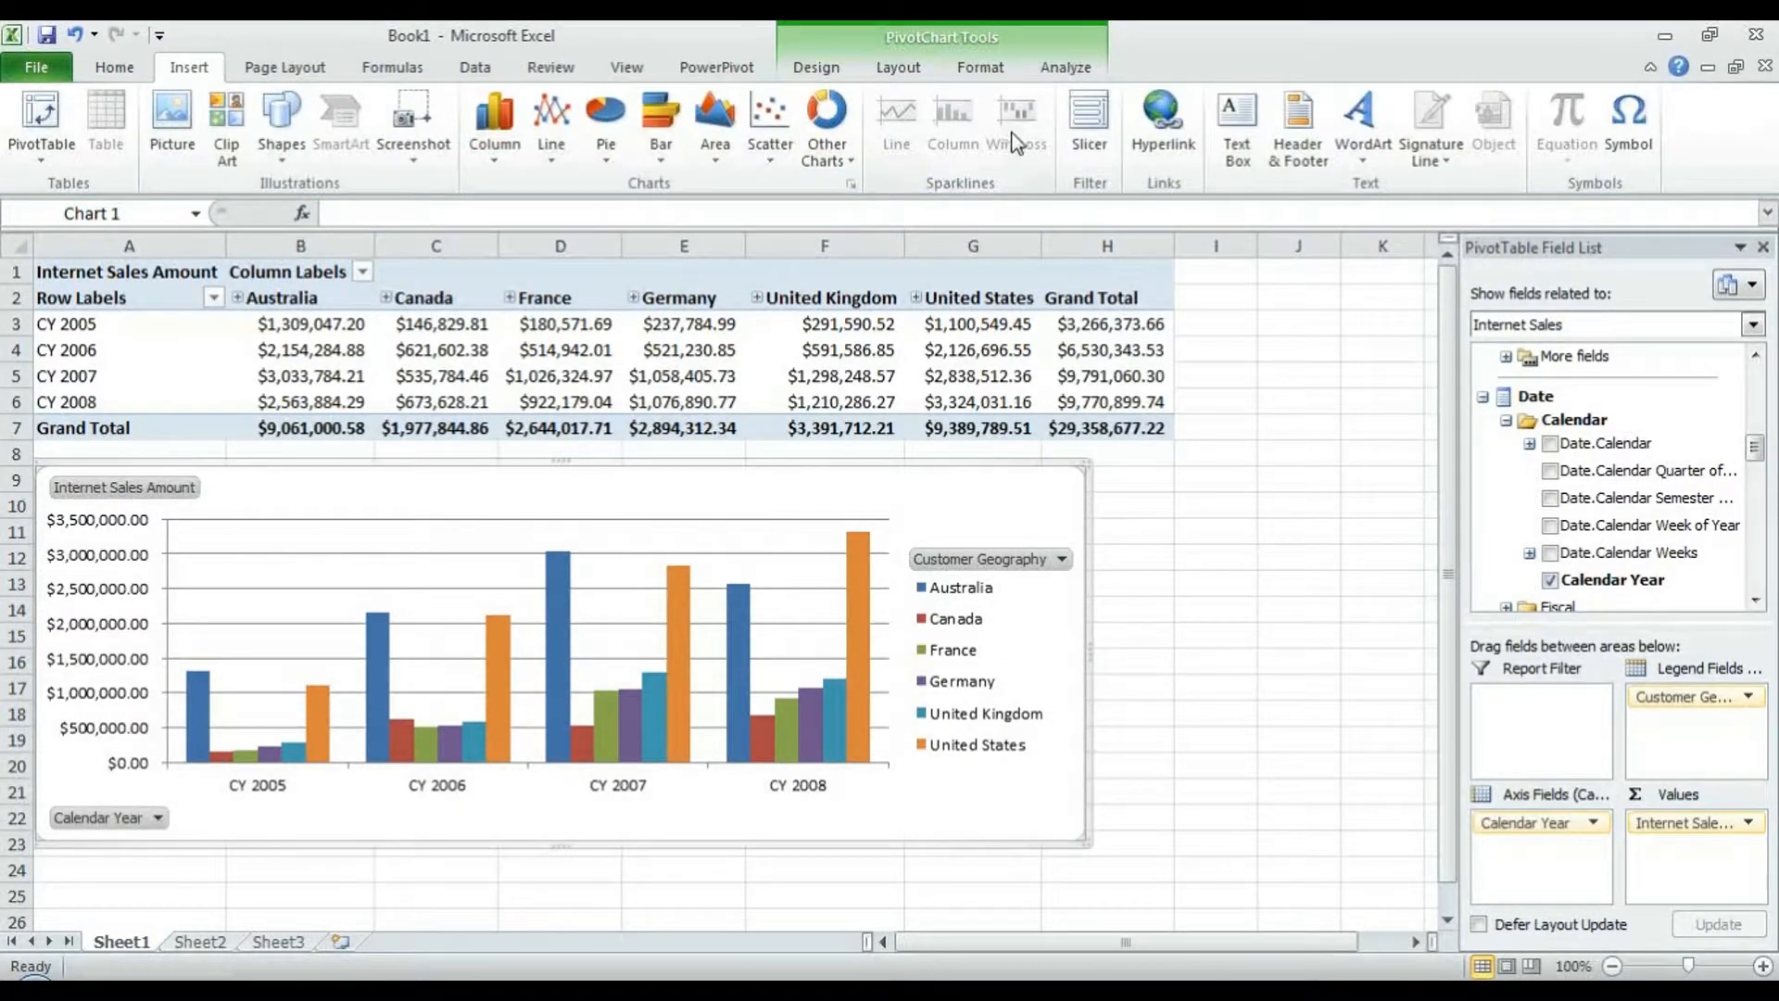
left_click(1089, 129)
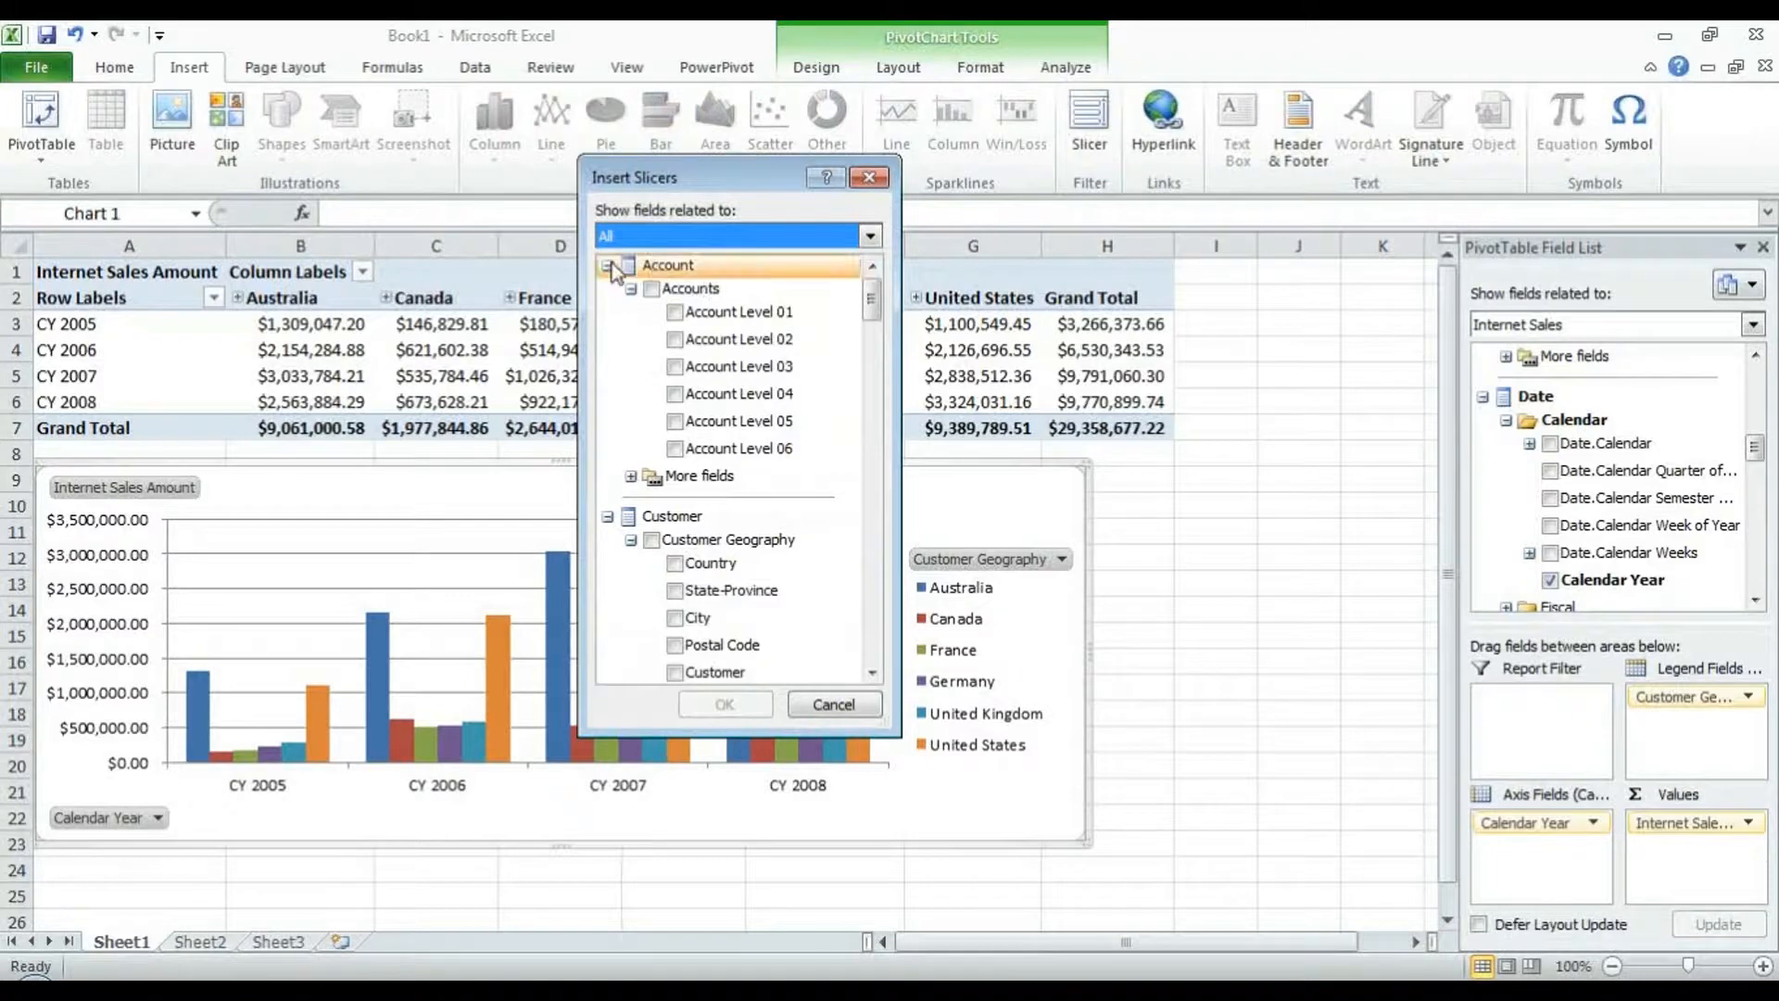
left_click(607, 267)
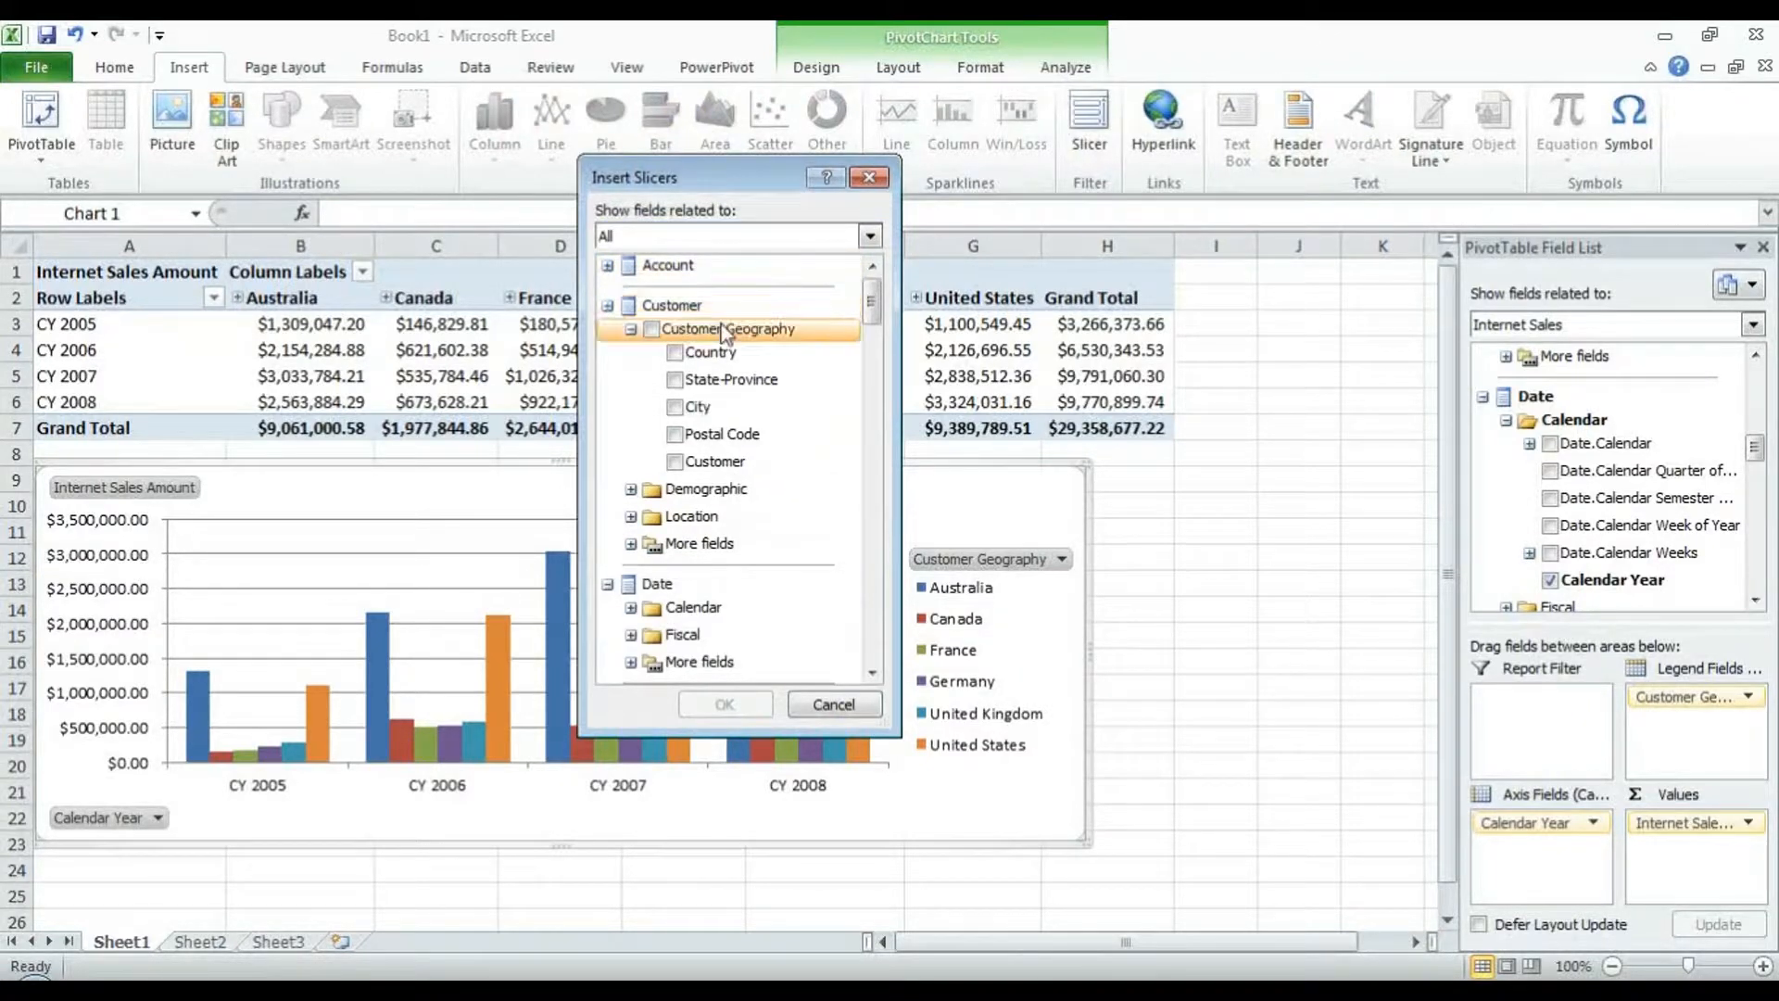
left_click(674, 353)
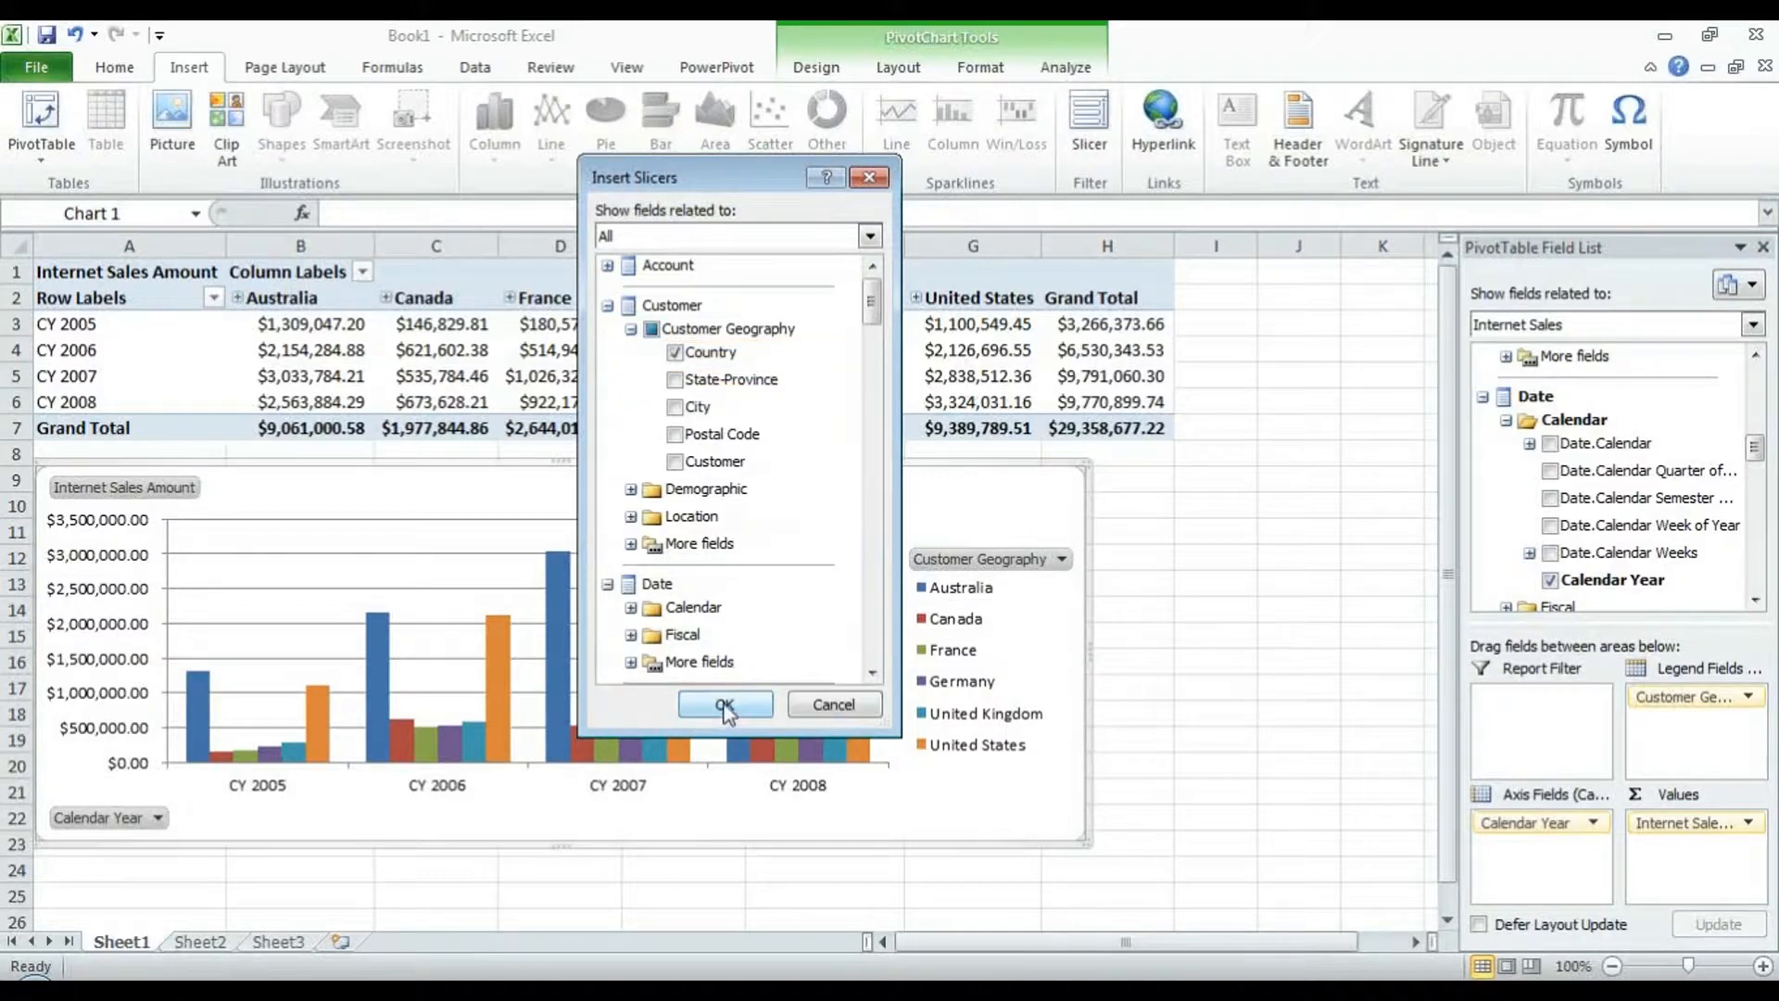
left_click(736, 712)
left_click_drag(814, 445, 1251, 477)
left_click(241, 296)
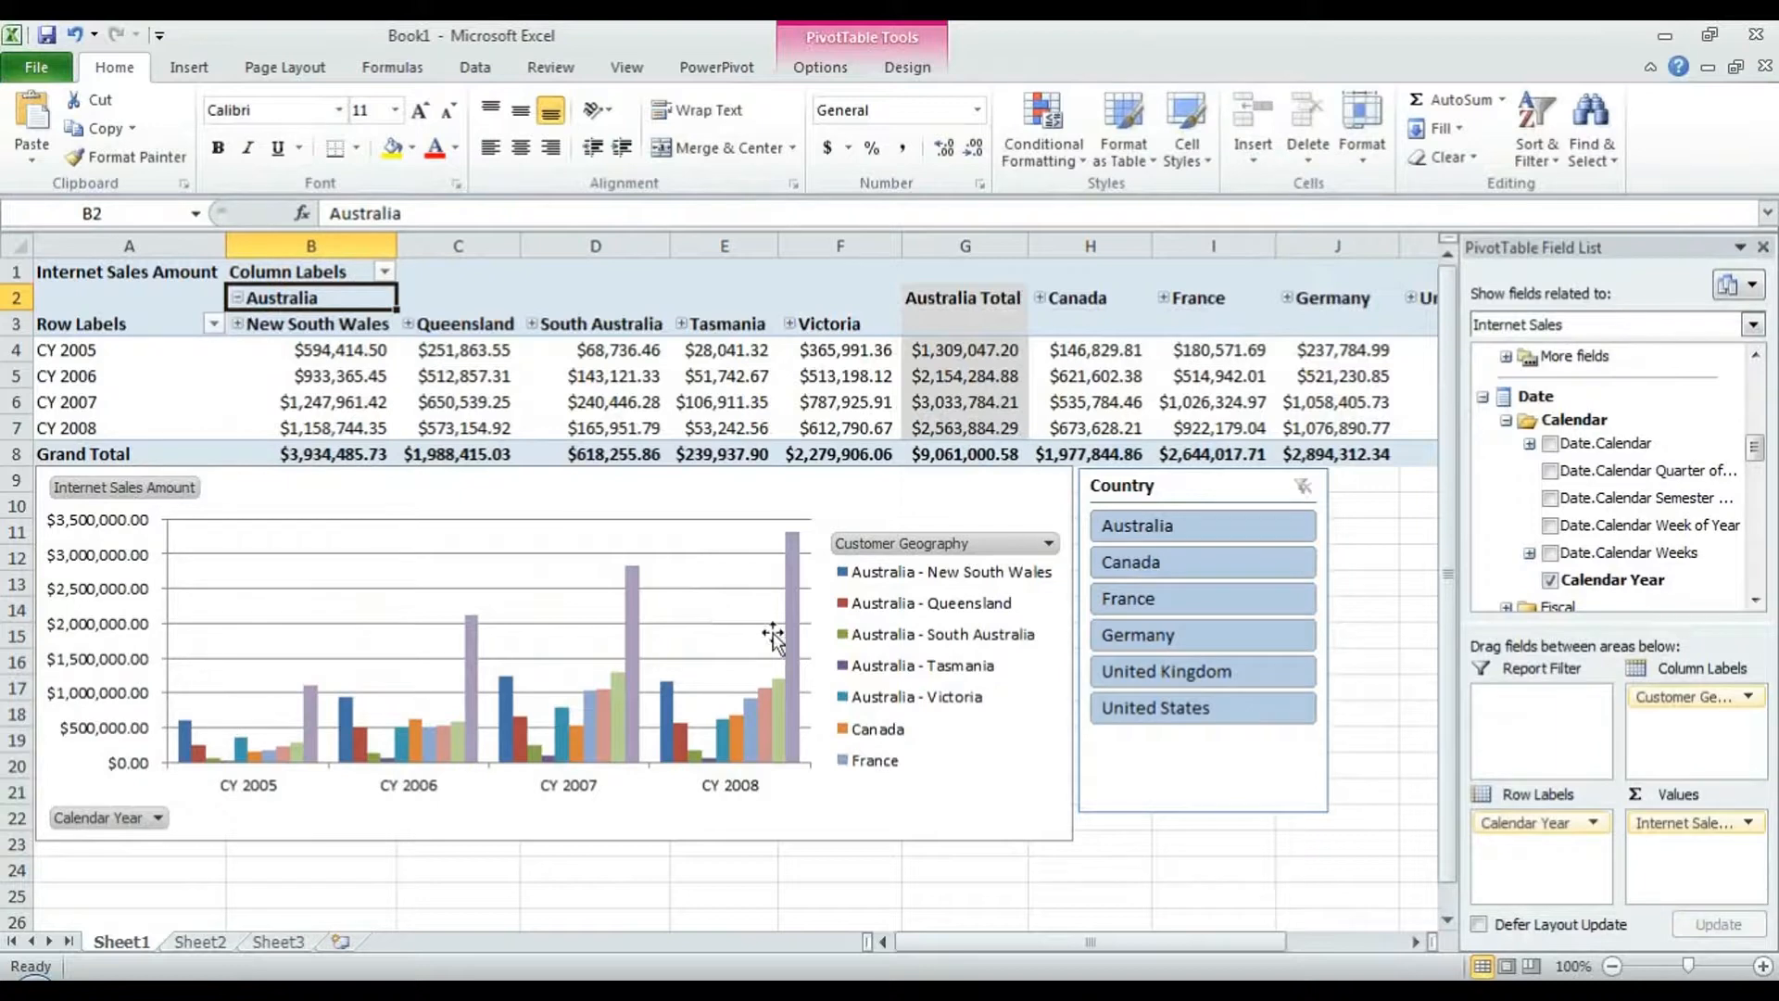
- Collapse Australia and test the Country slicer with several countries, then clear the filter
left_click(237, 297)
left_click_drag(1204, 561, 1221, 633)
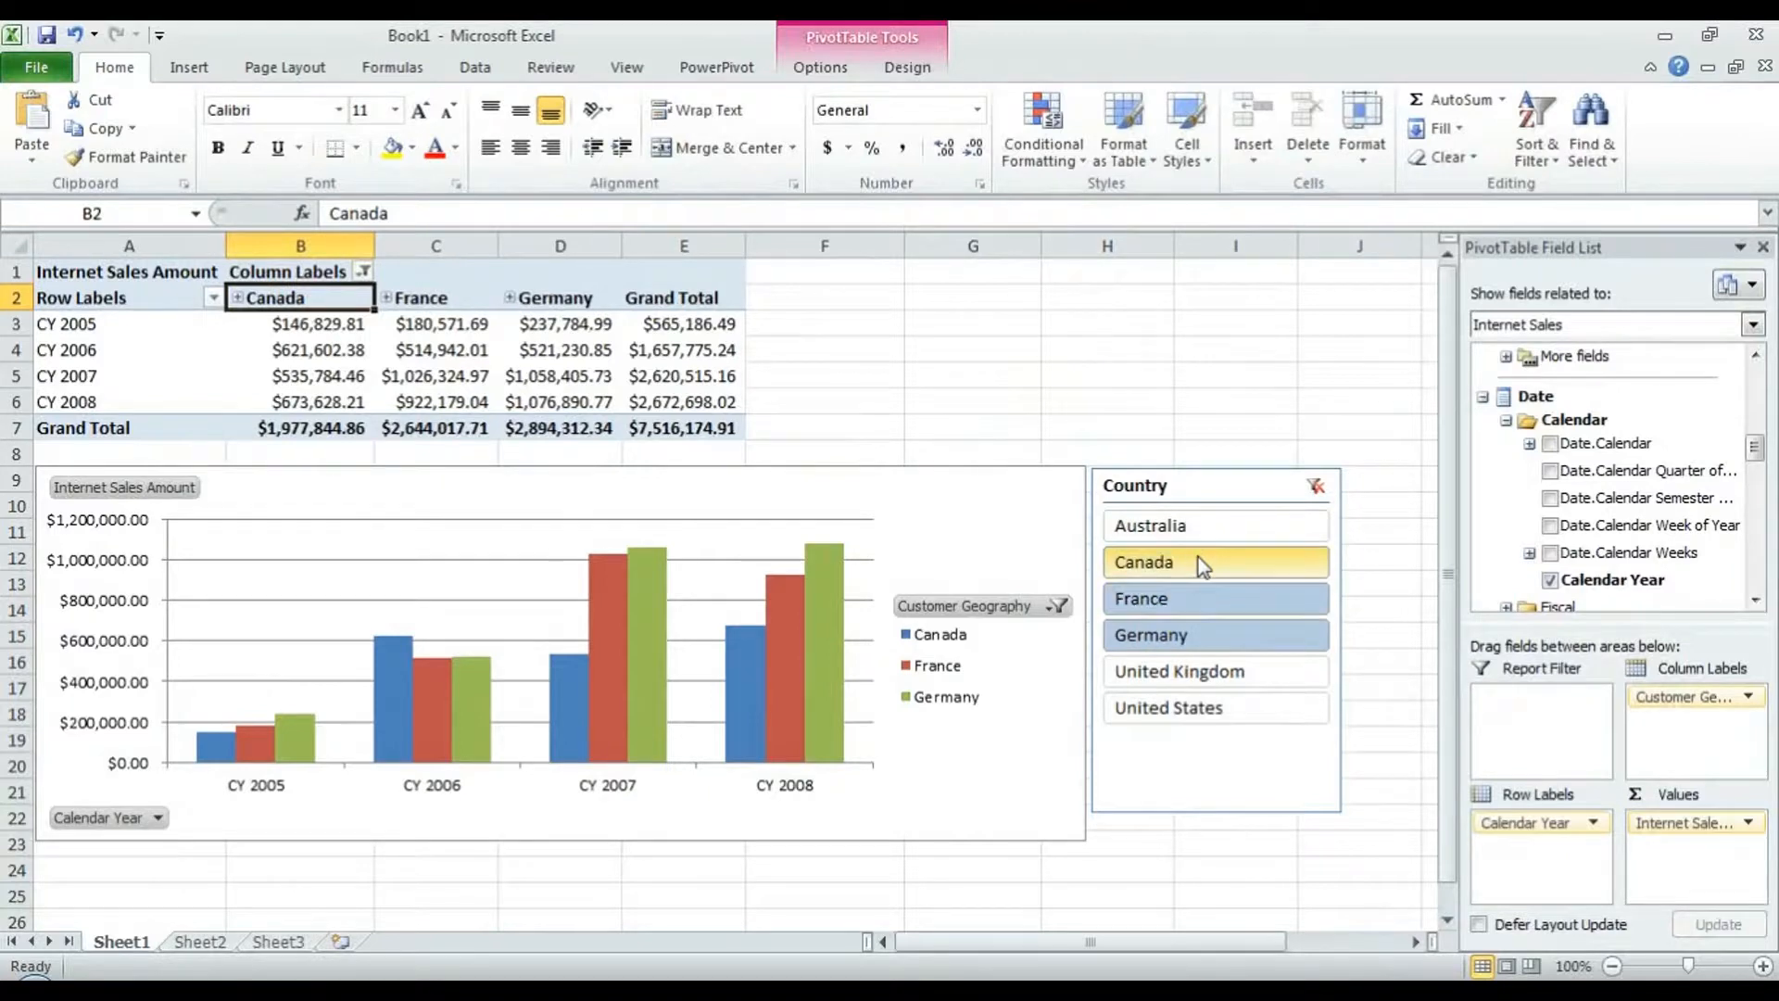
left_click(1197, 524)
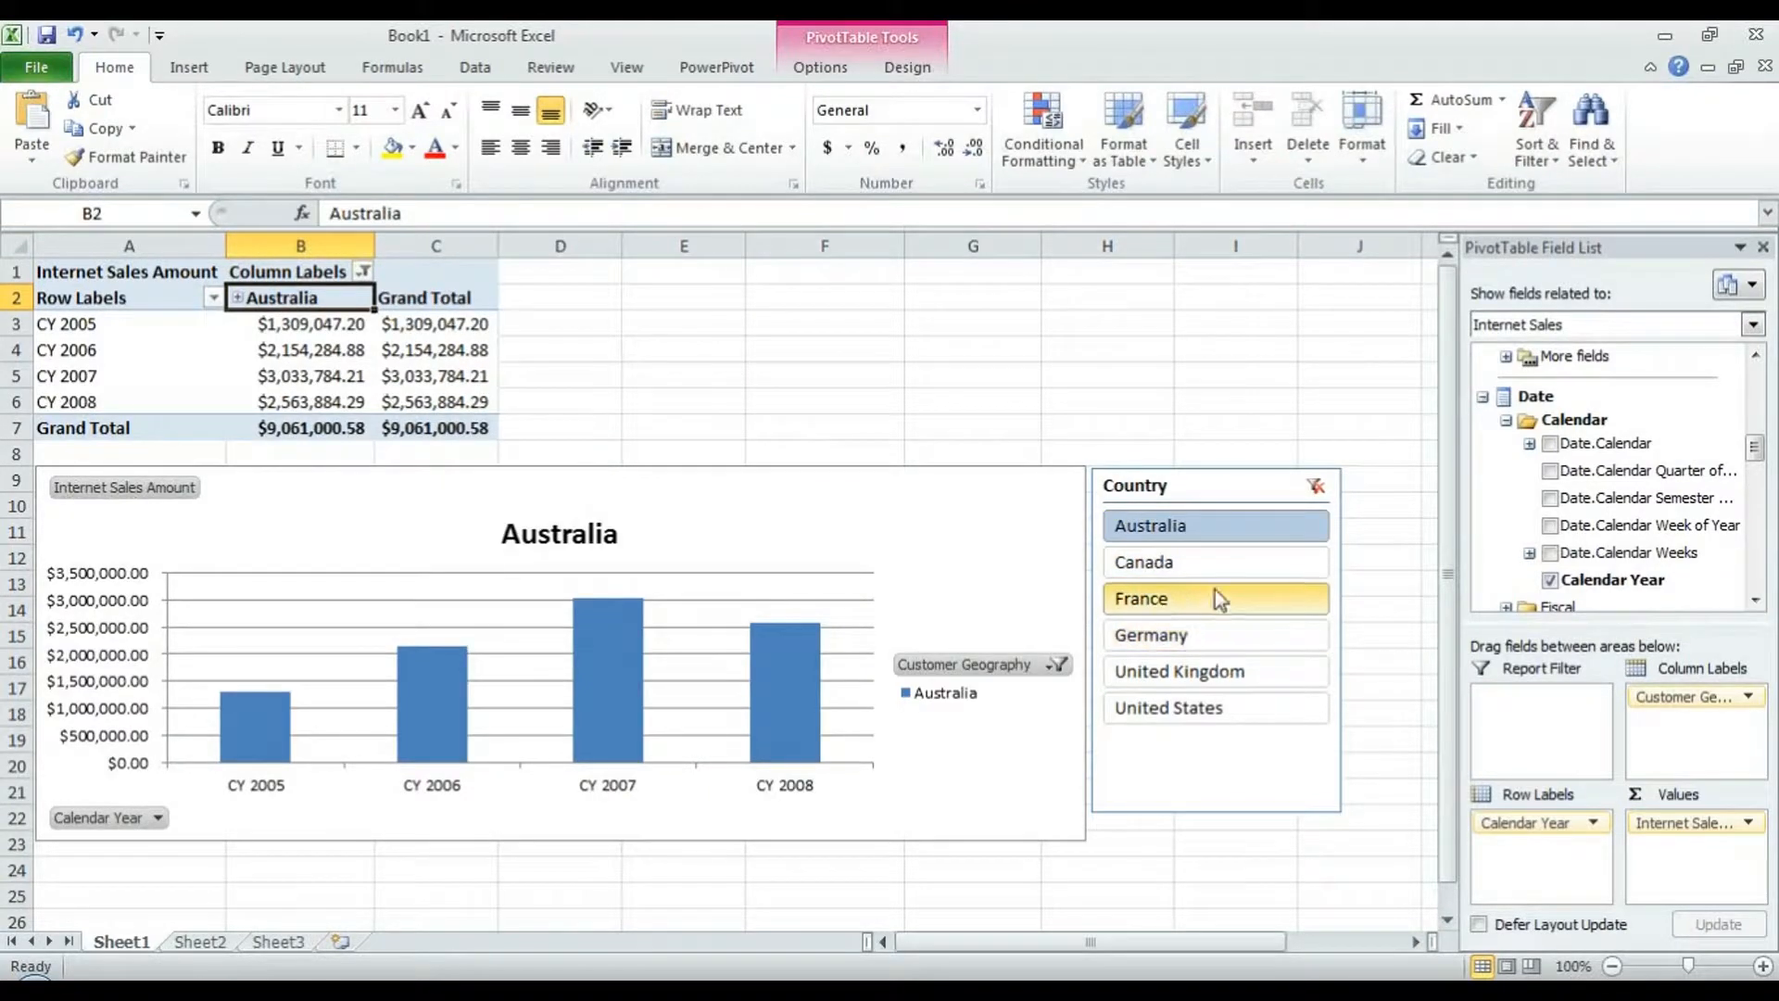
left_click_drag(1231, 566, 1174, 598)
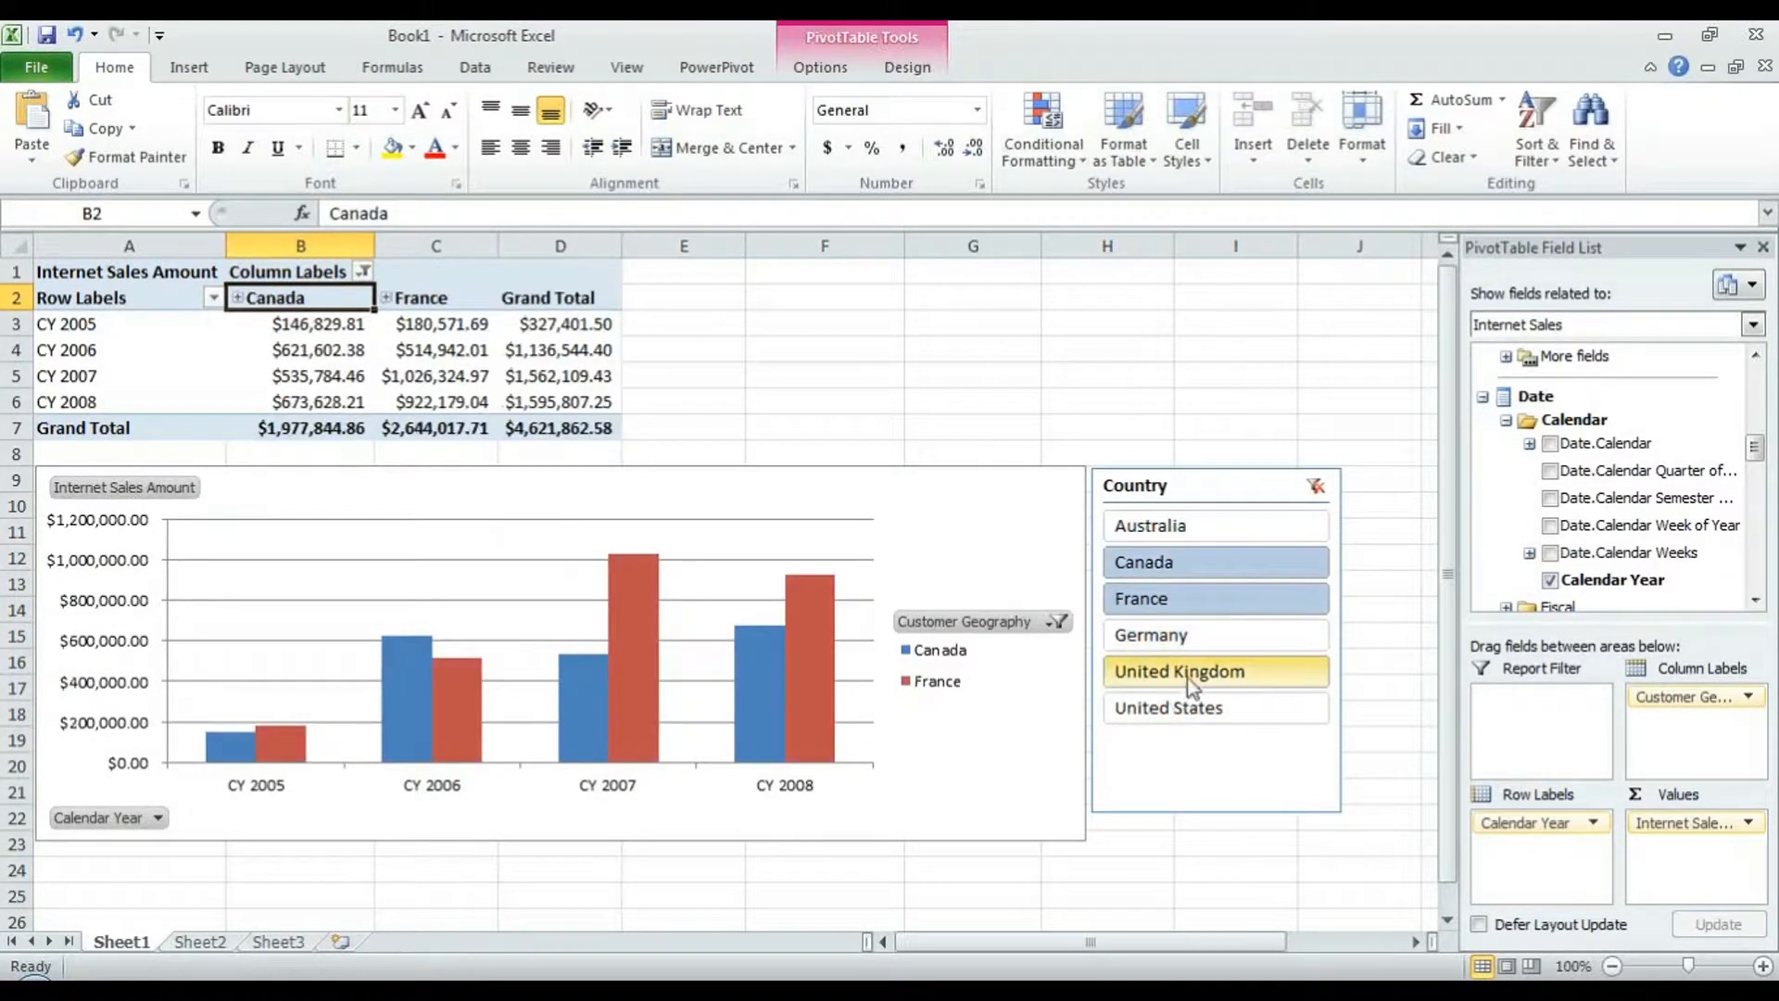
left_click(1315, 487)
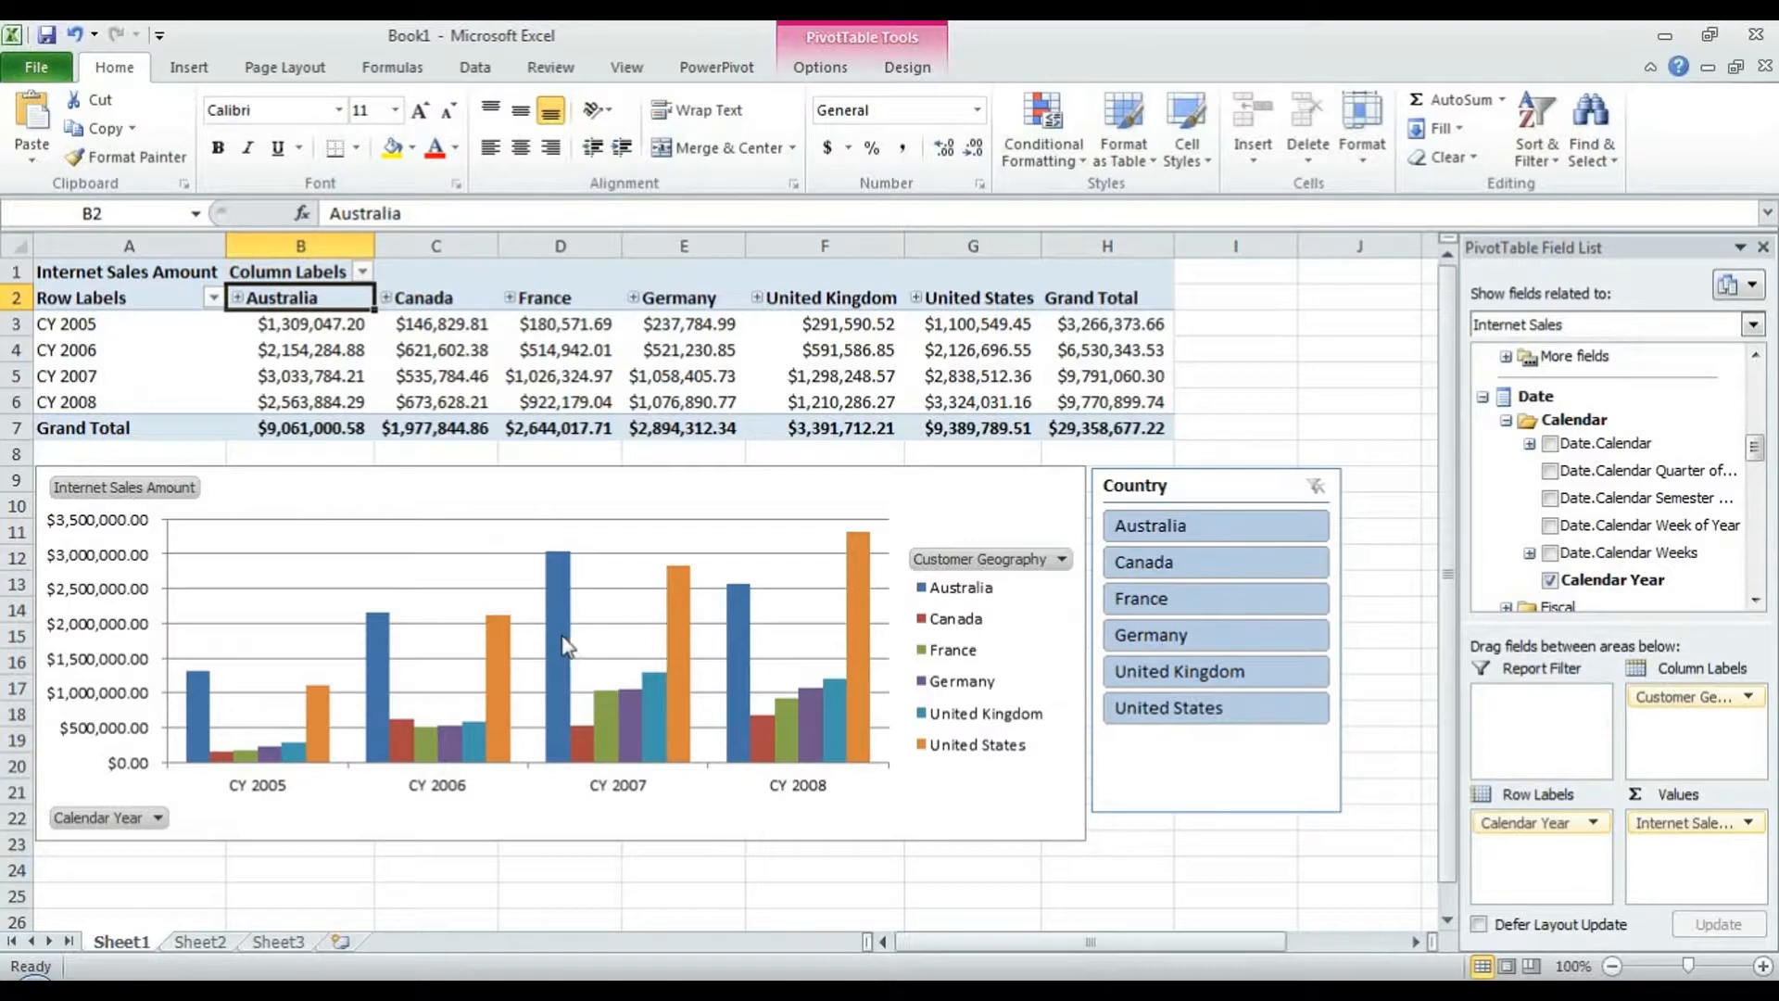
- Rename the Column Labels heading in B1 to Country
left_click(320, 273)
double_click(320, 272)
double_click(322, 271)
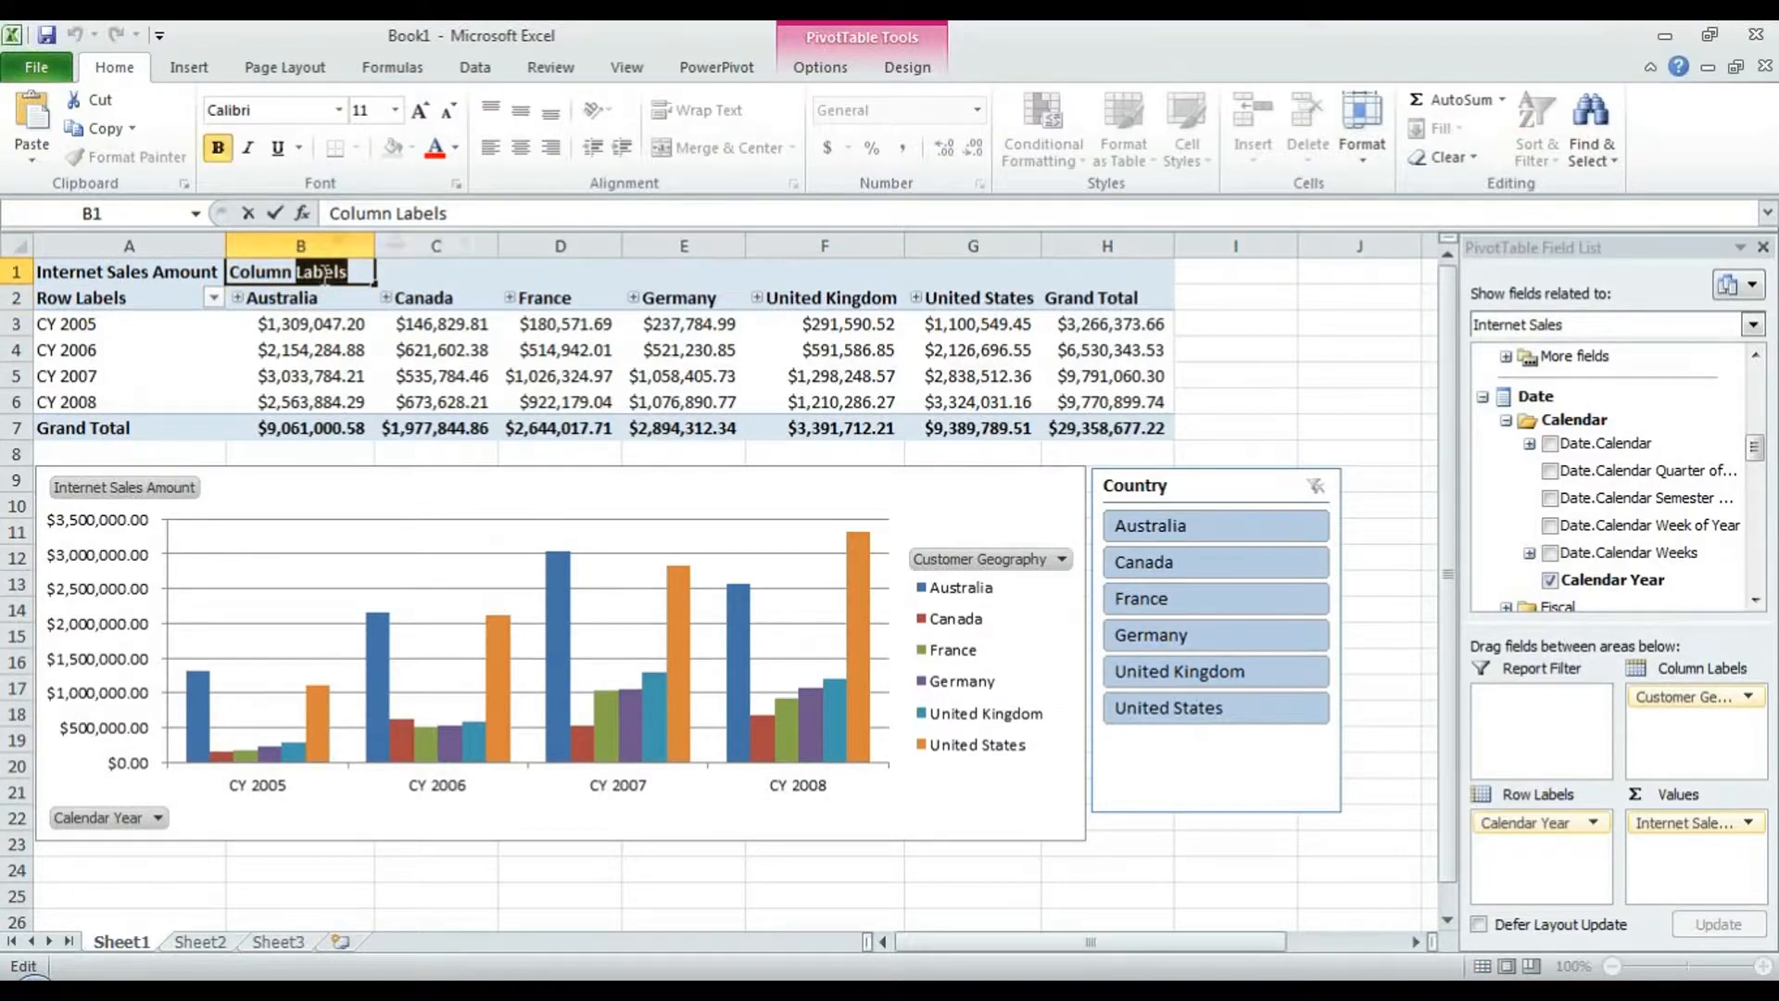
key("BackSpace")
key("BackSpace")
key("BackSpace")
key("BackSpace")
key("BackSpace")
key("BackSpace")
key("BackSpace")
key("BackSpace")
type("Country")
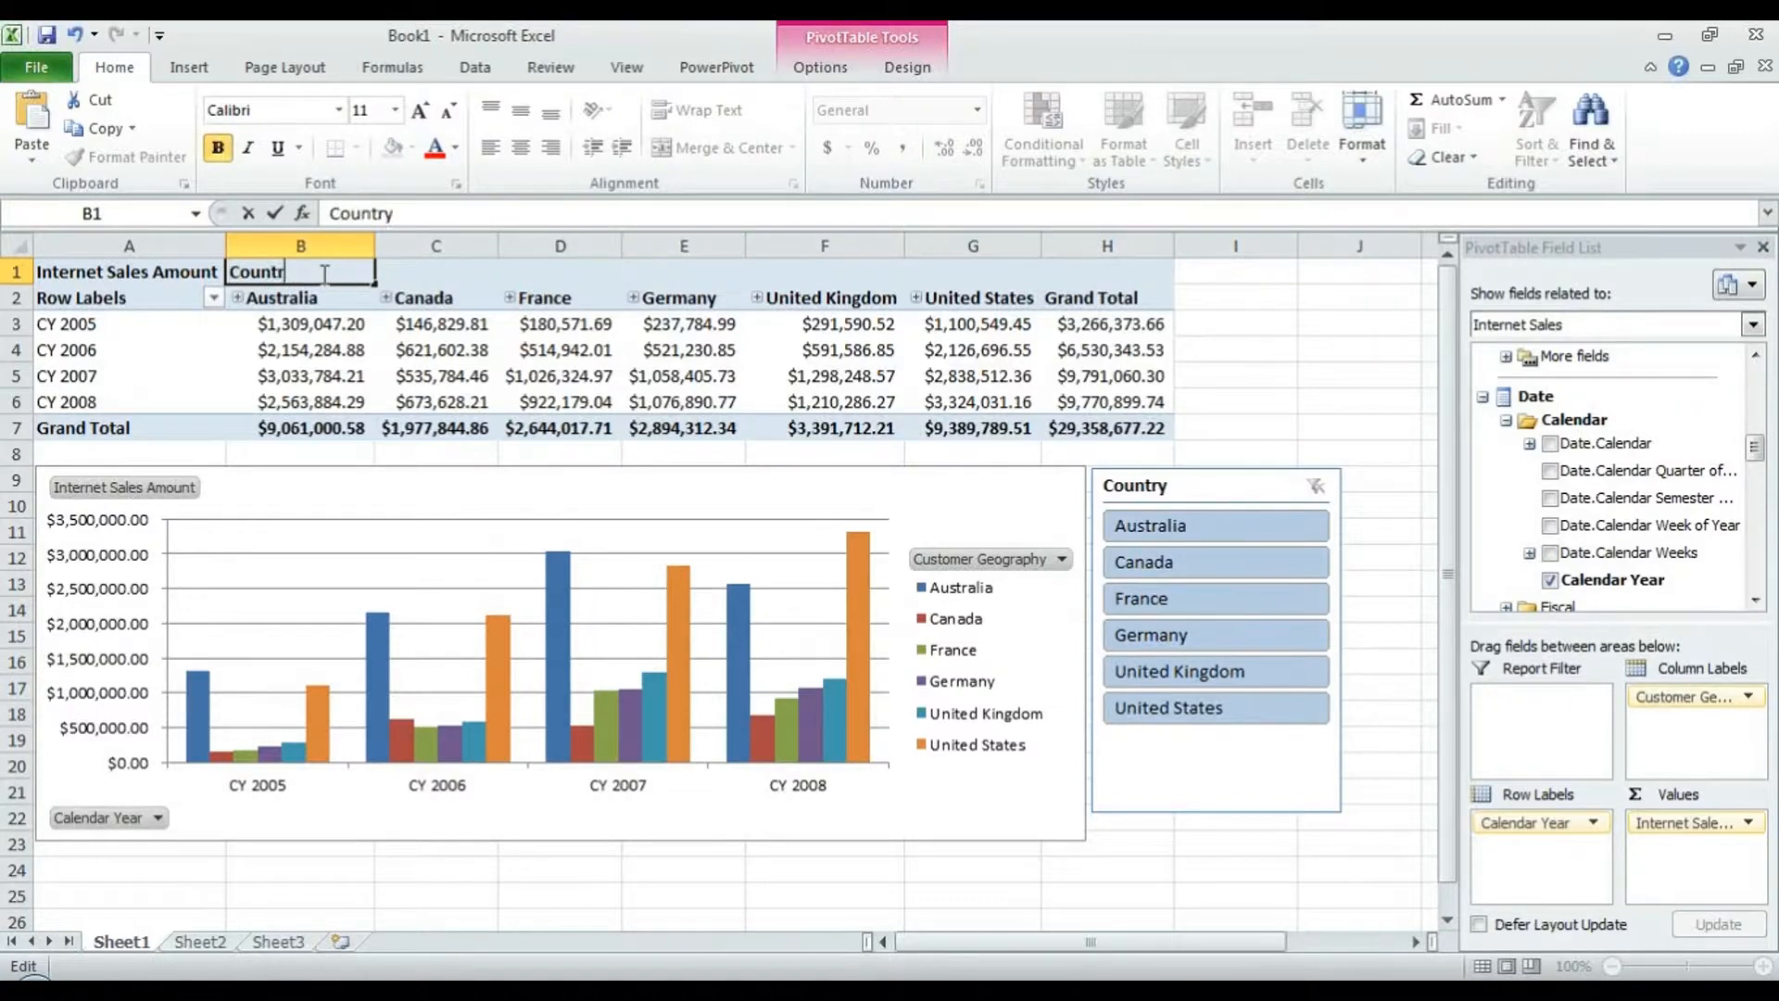
- Rename the Row Labels header to Years, filter to Canada, then clear the Country filter
double_click(121, 305)
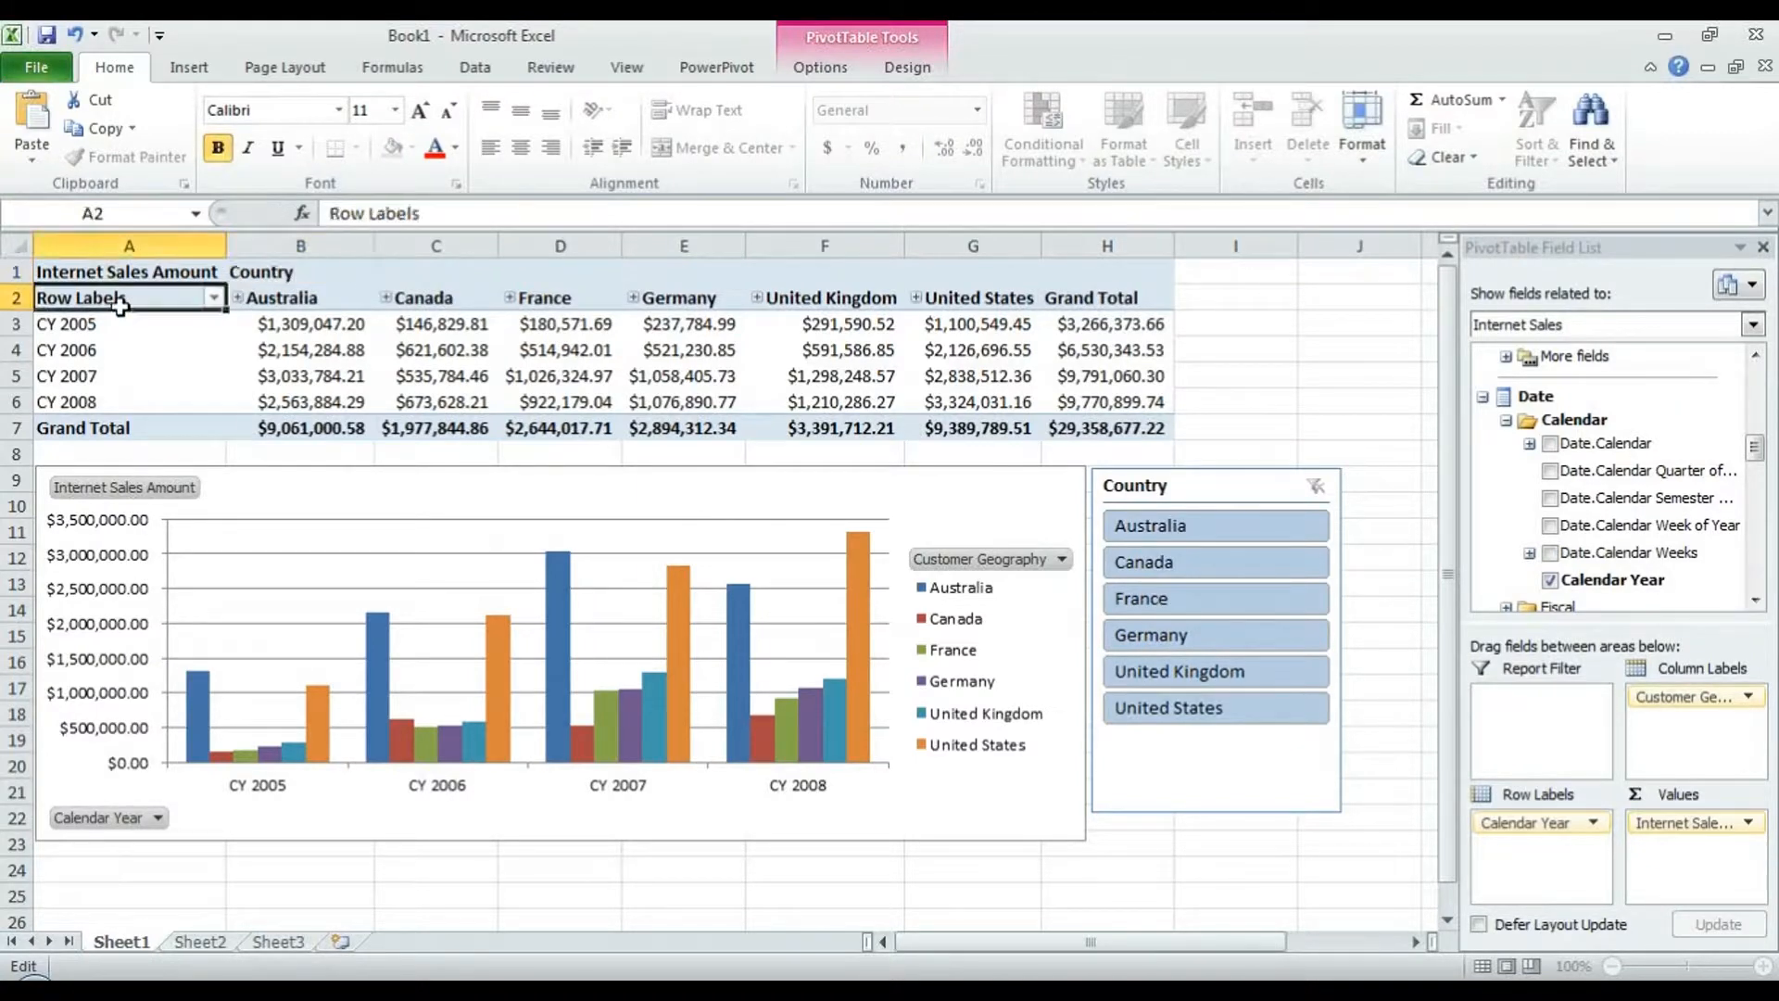
double_click(139, 300)
left_click_drag(142, 299, 36, 297)
type("Years")
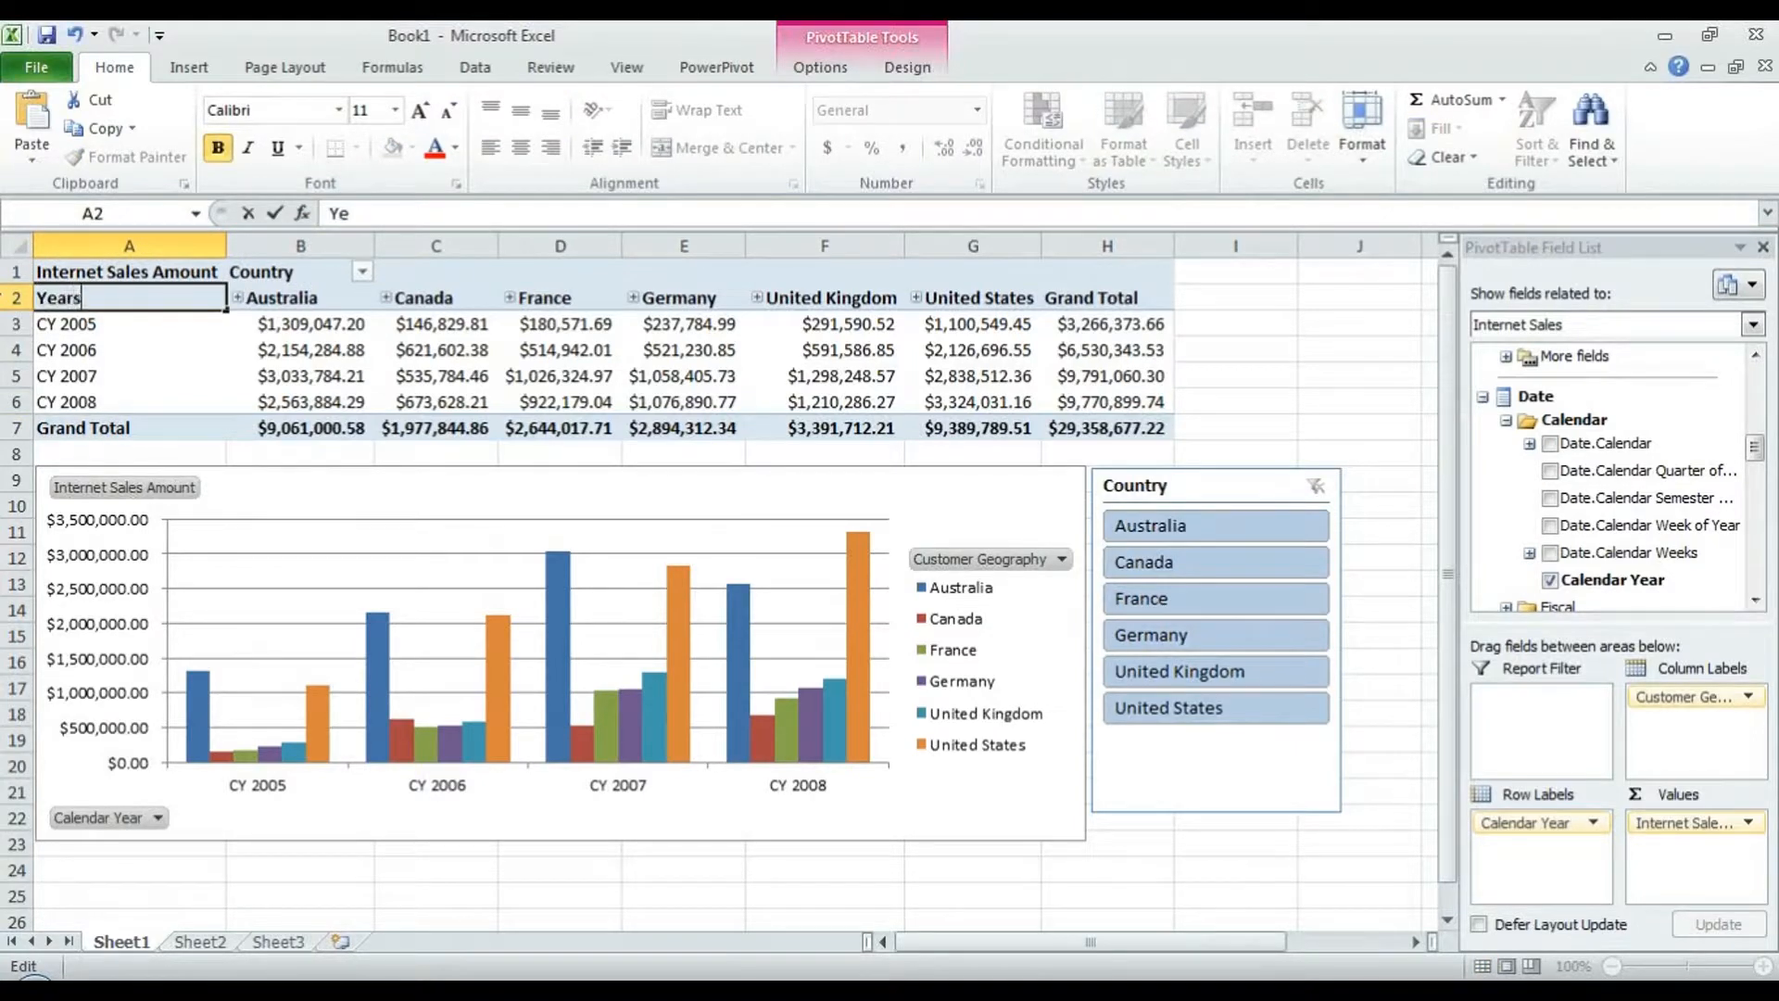
key("Return")
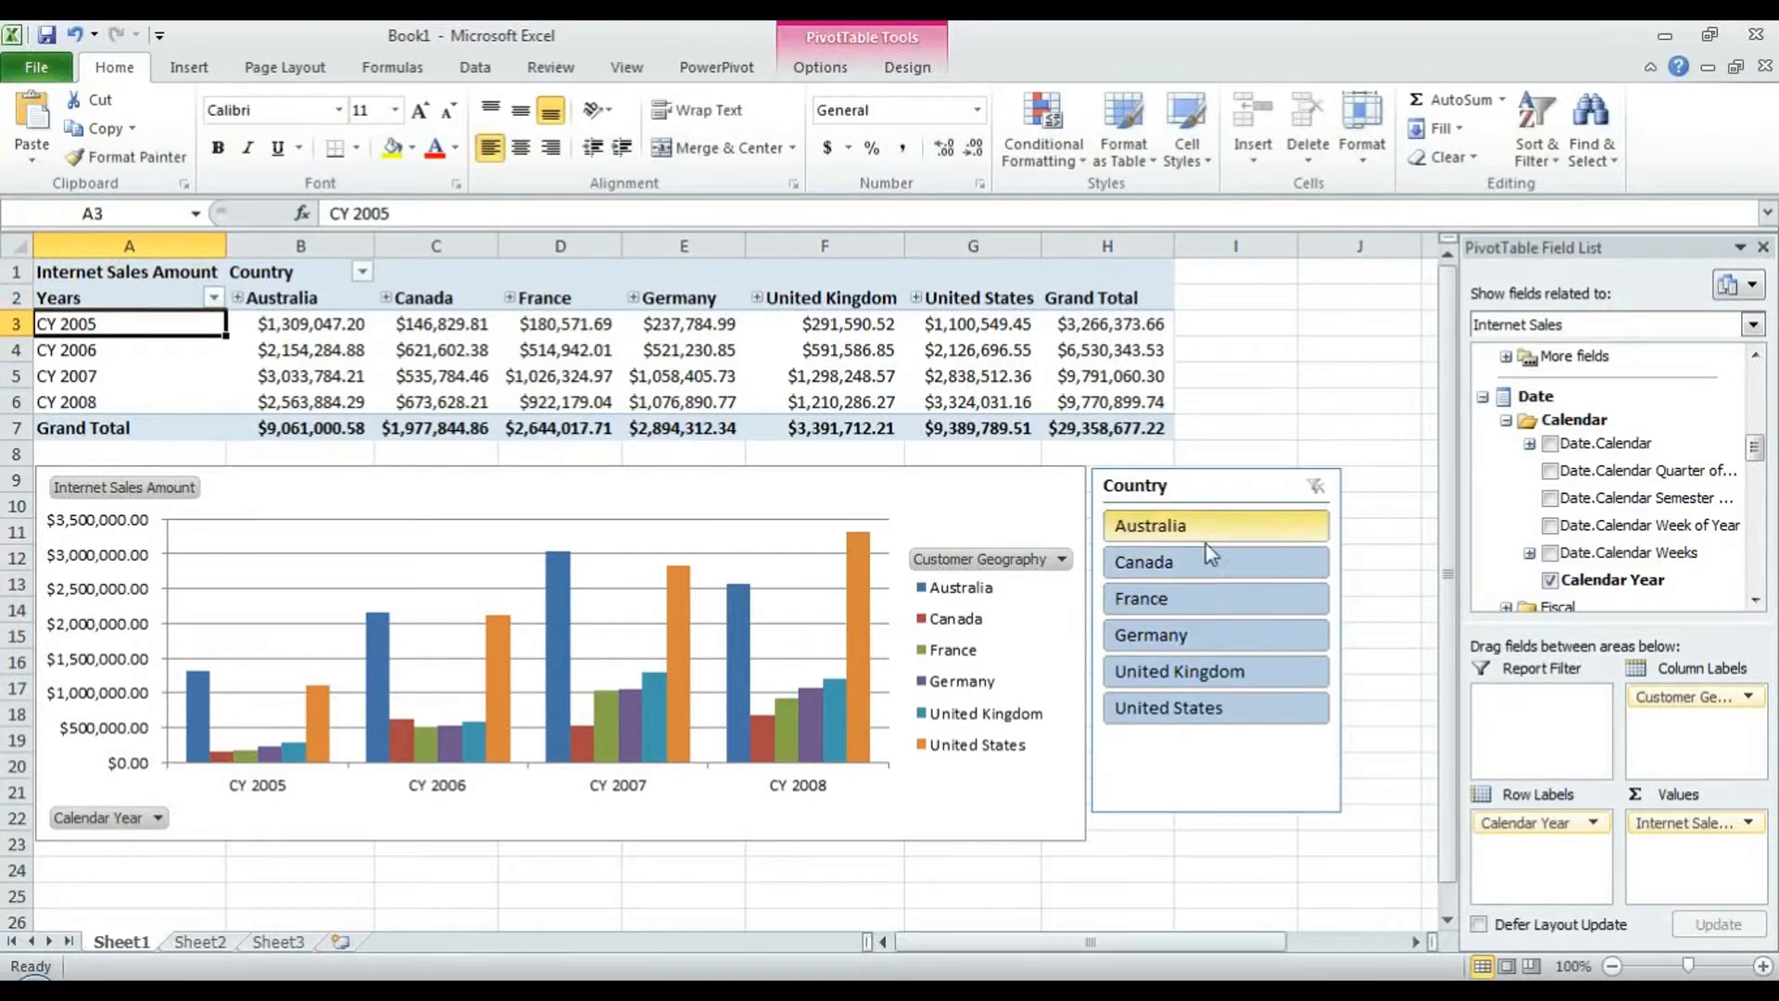
left_click(1205, 554)
left_click(1291, 485)
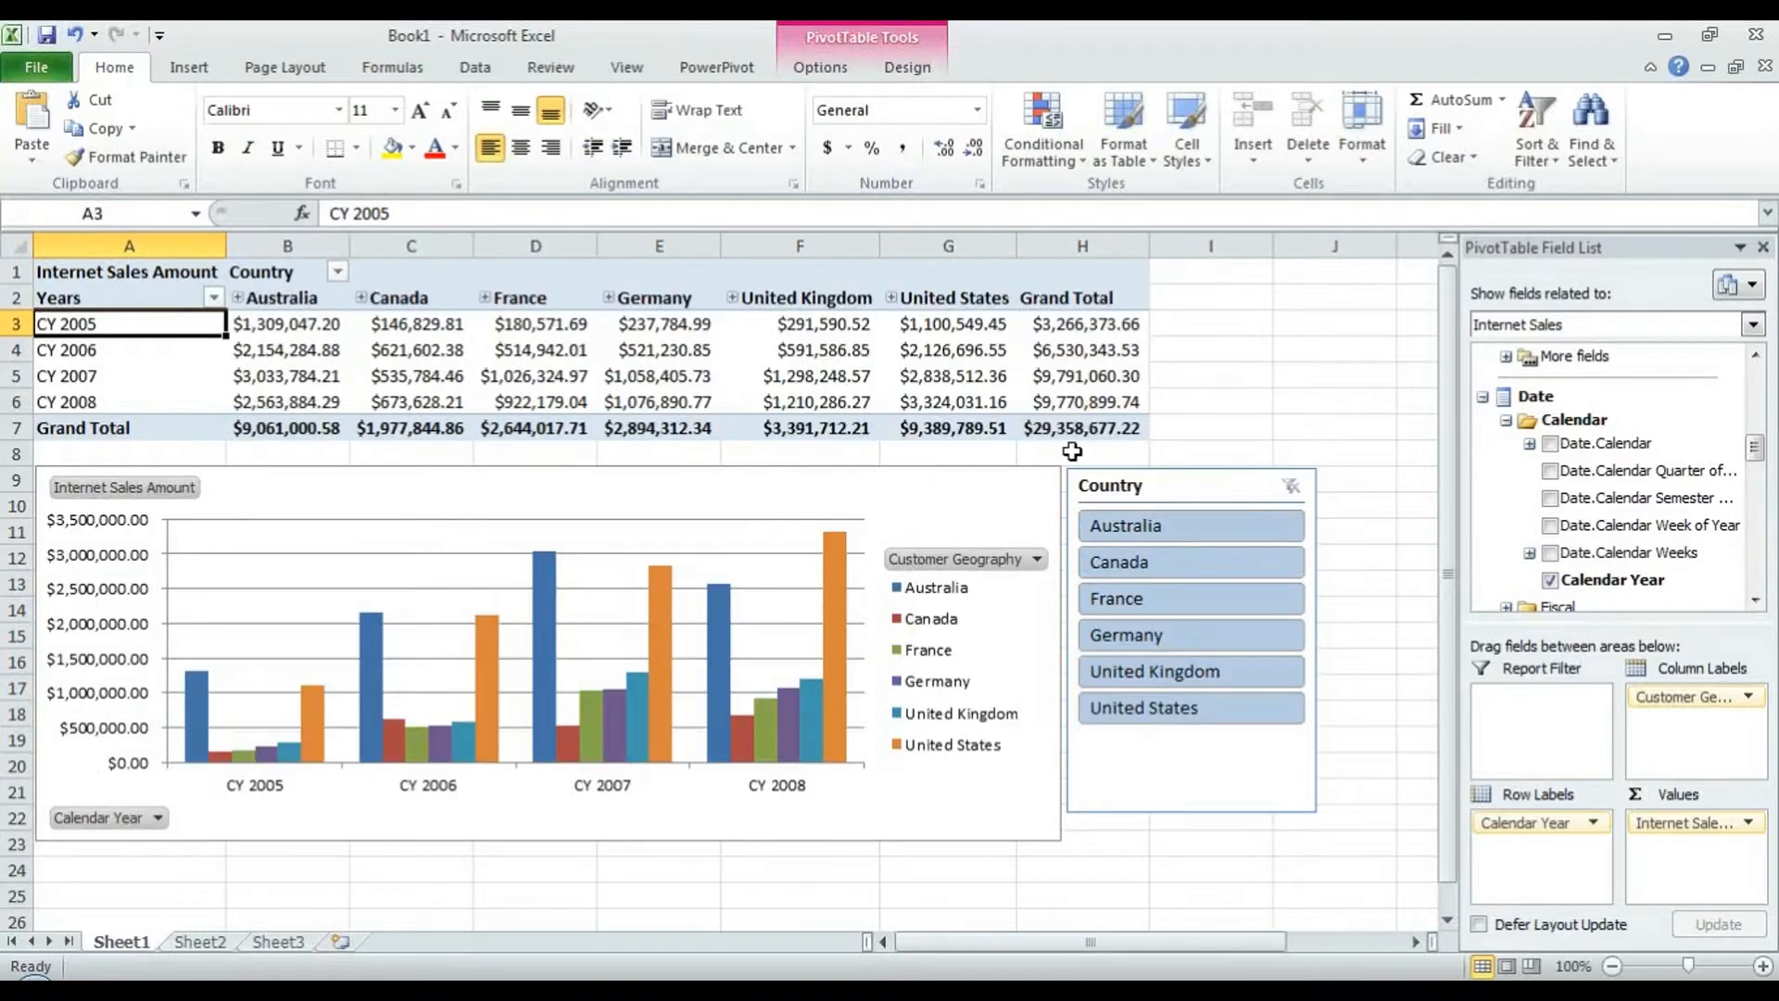
mouse_move(947, 321)
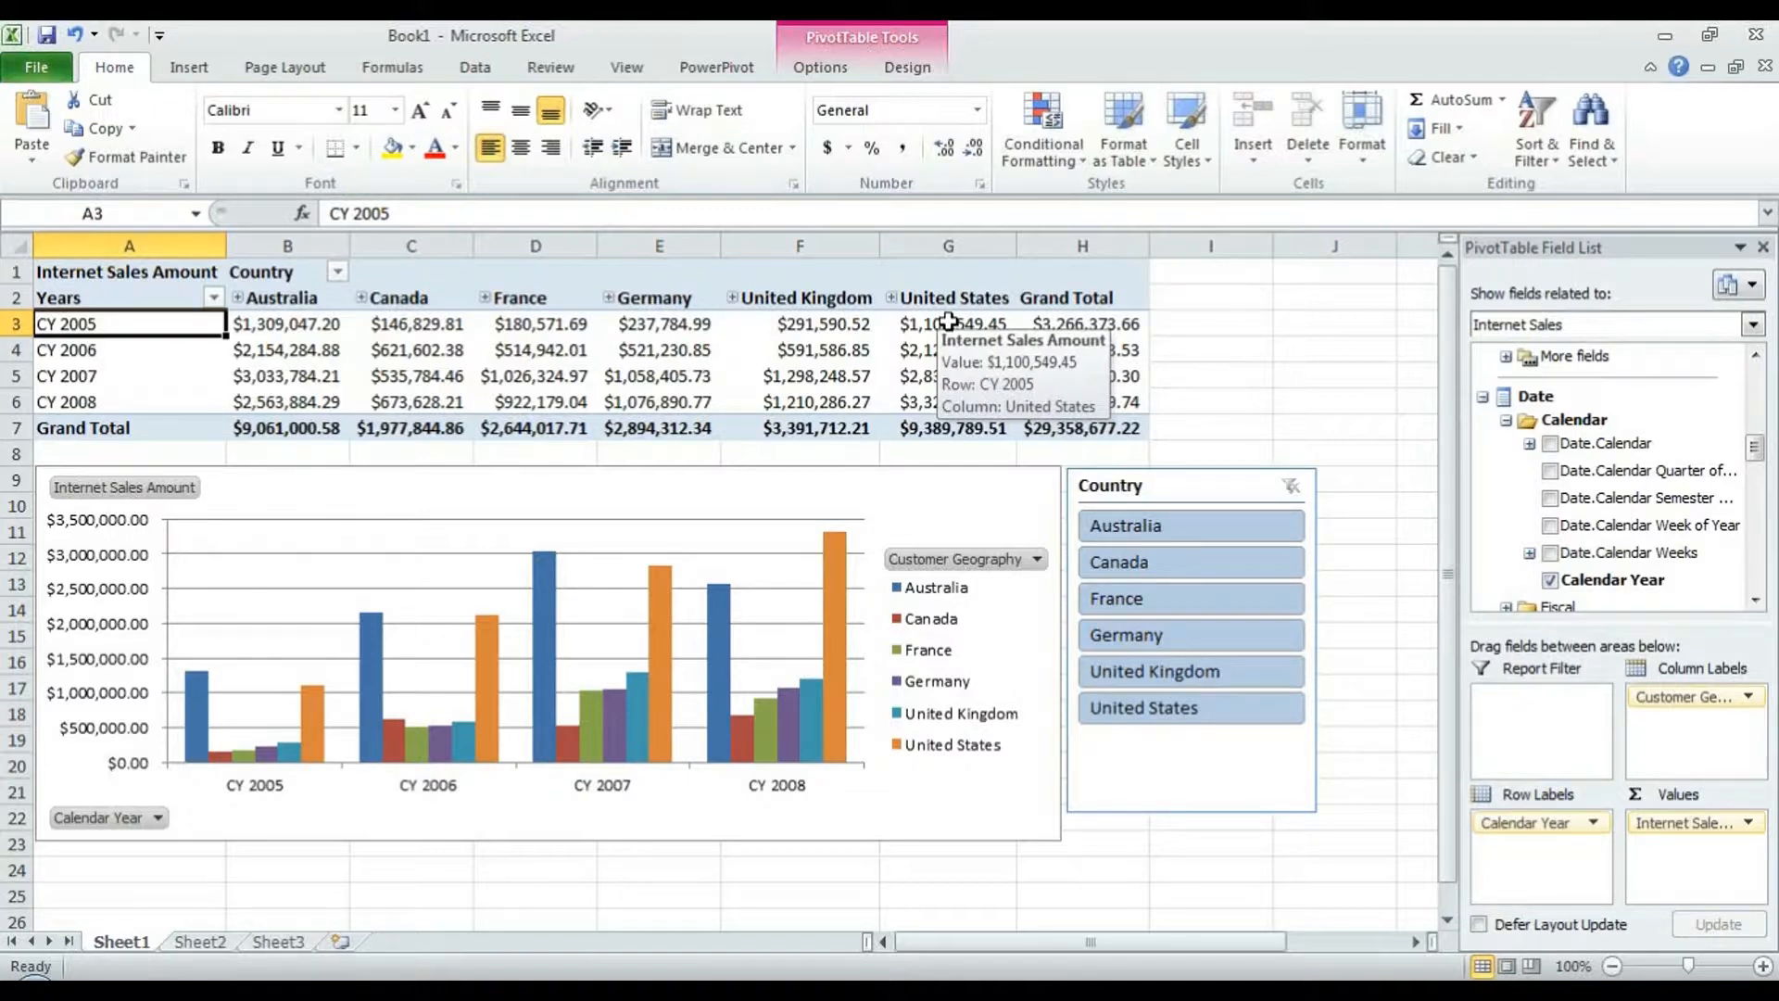
- Check Always use connection file in the Adventure Works connection's Definition and open Authentication Settings
left_click(474, 67)
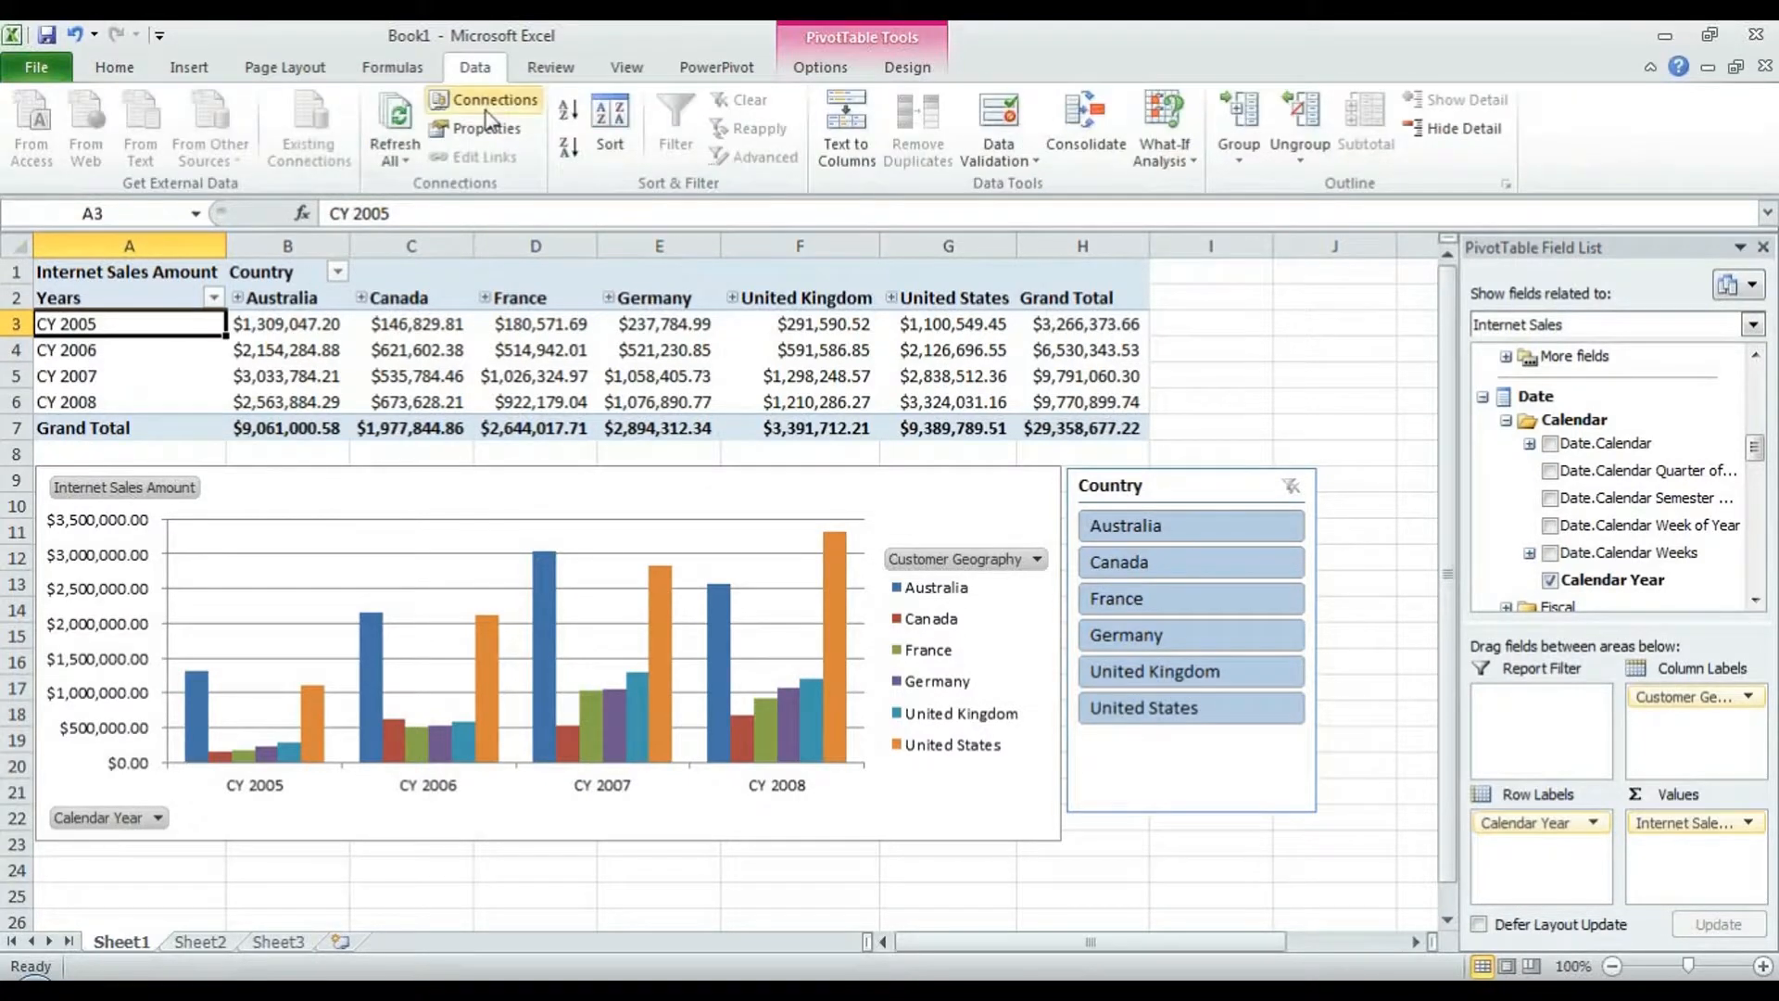
left_click(487, 110)
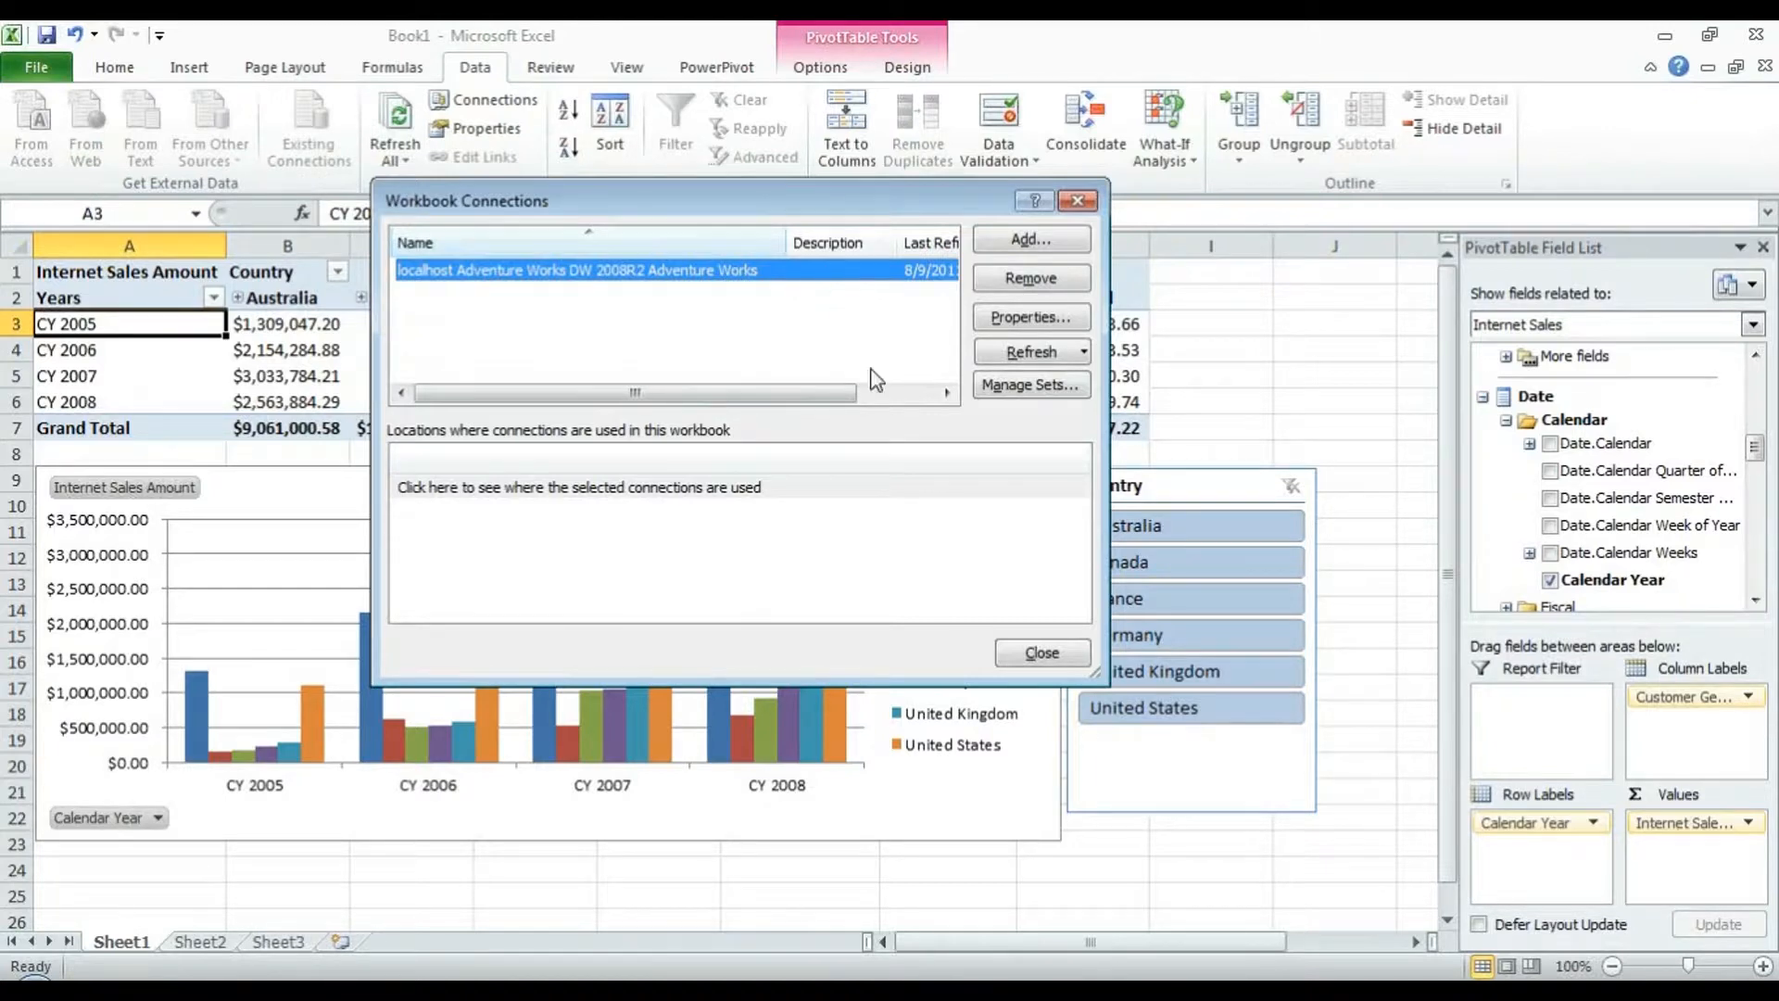
left_click(1019, 318)
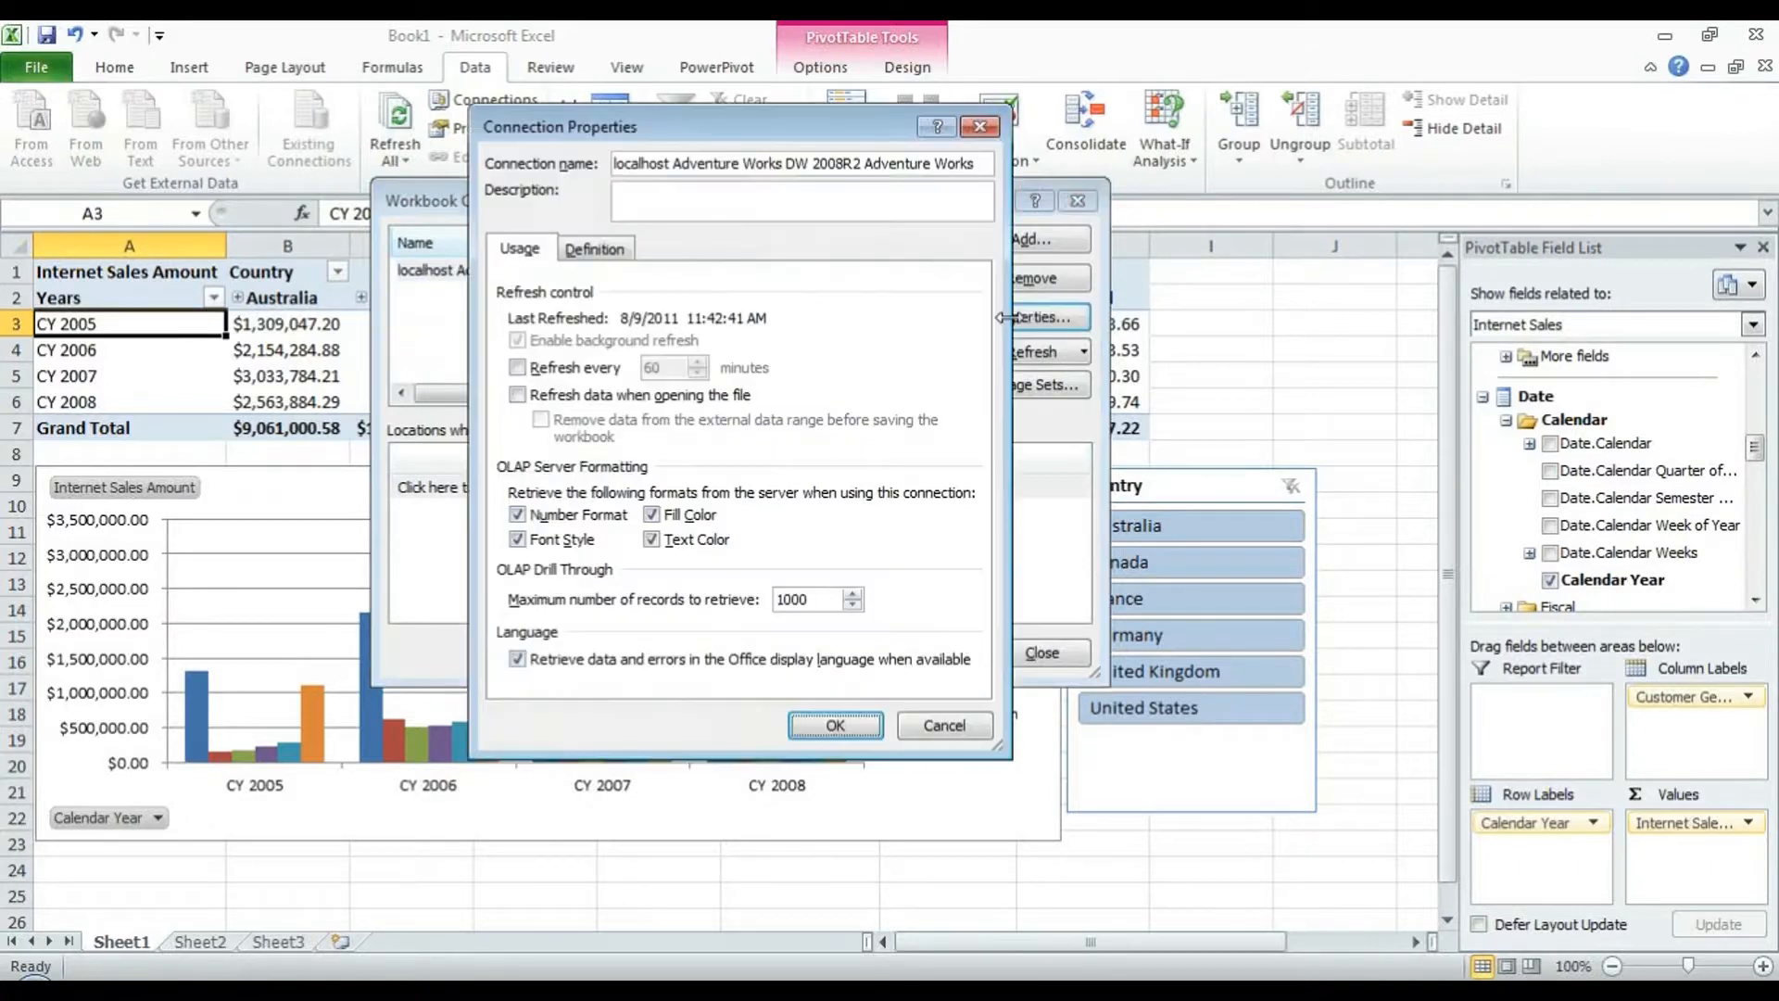
left_click(591, 257)
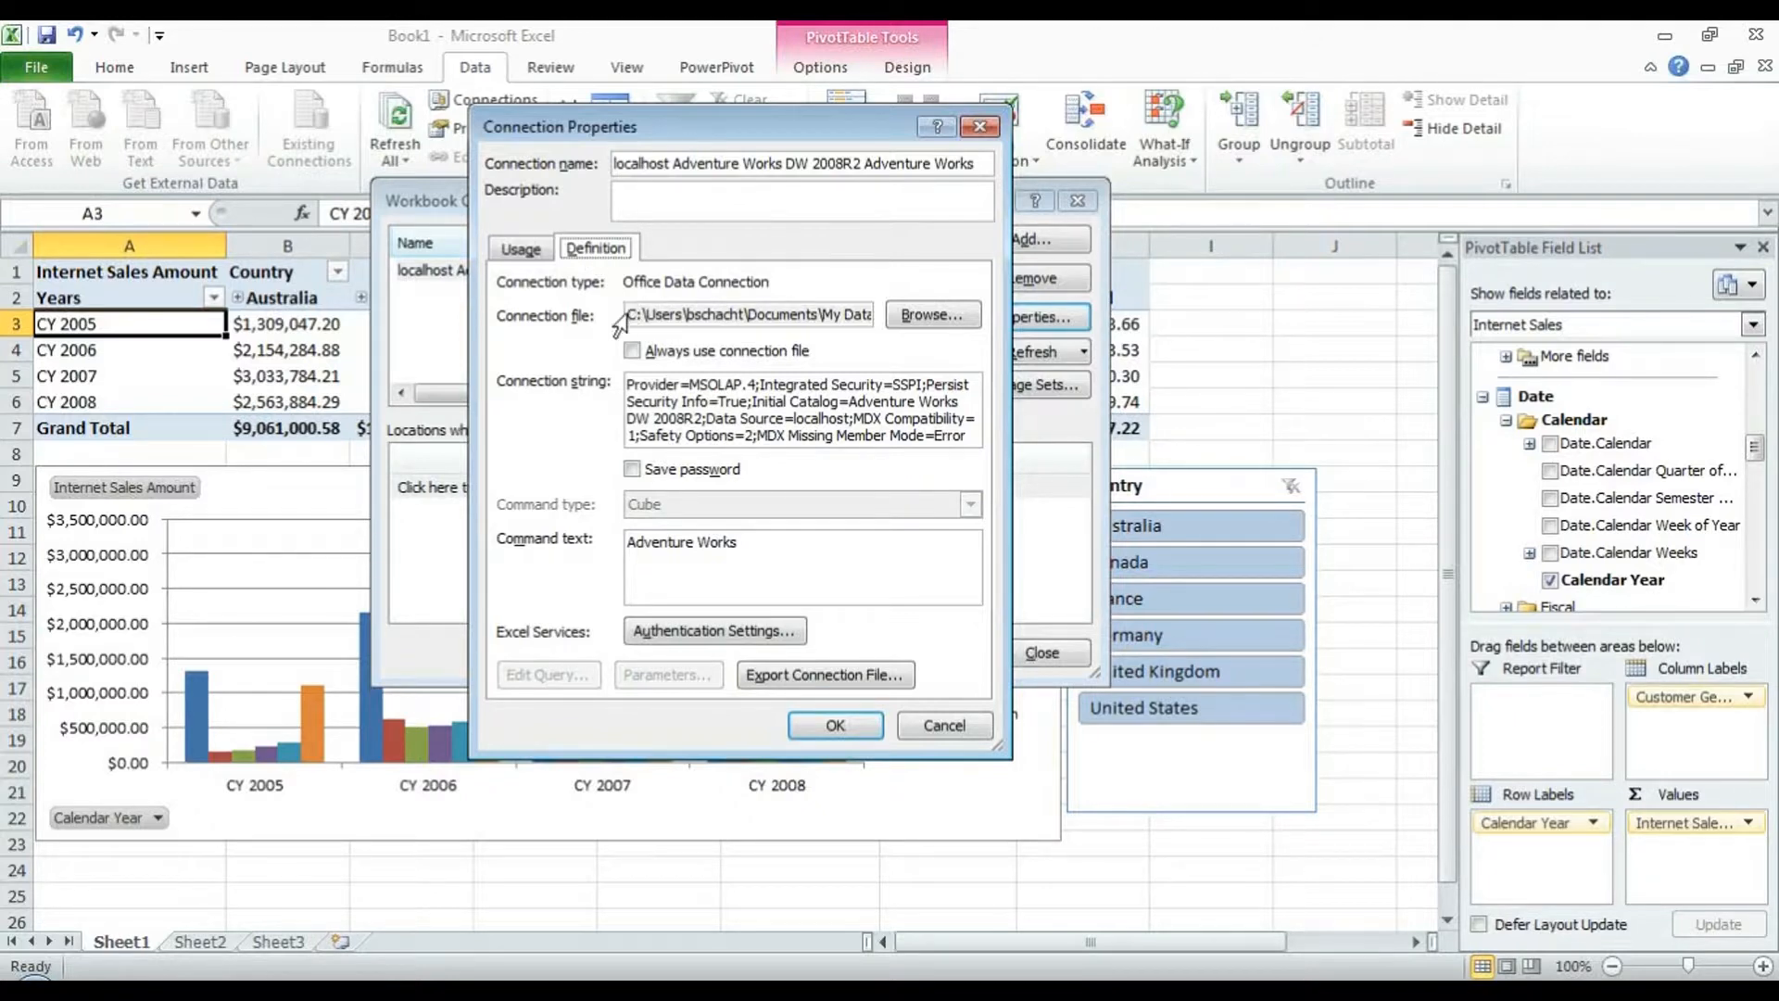
left_click_drag(631, 315, 873, 324)
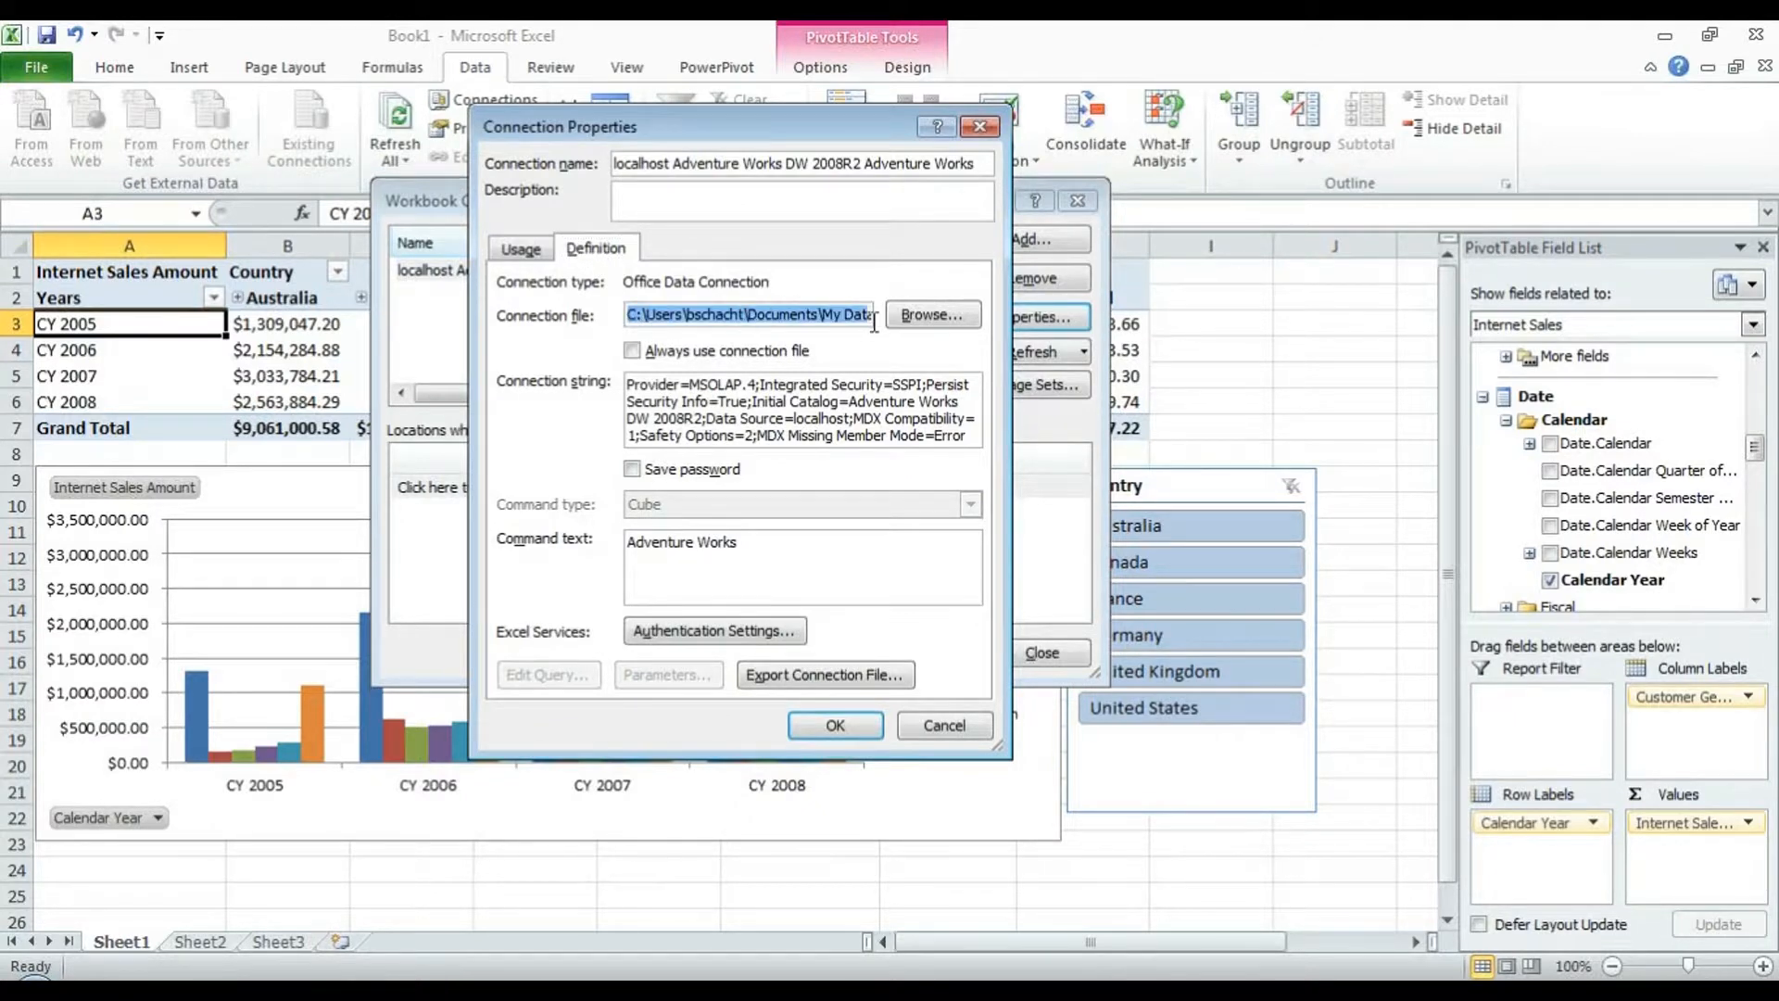
left_click(719, 315)
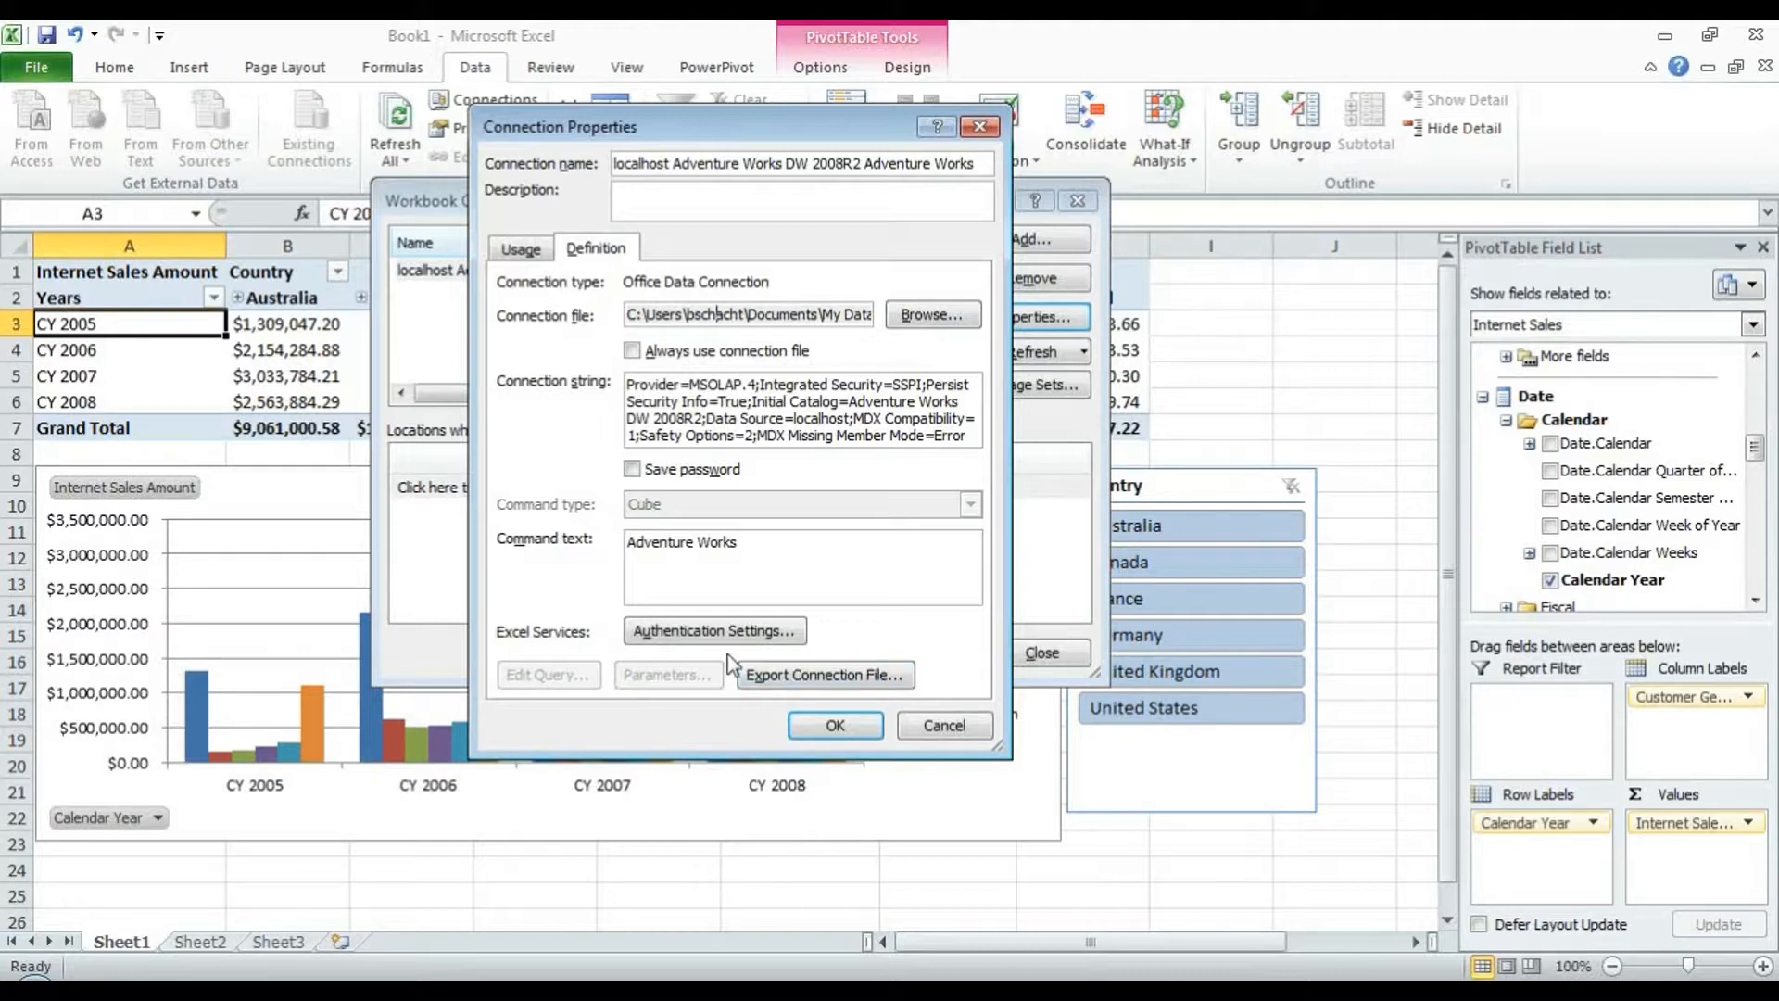
left_click(634, 352)
left_click(732, 628)
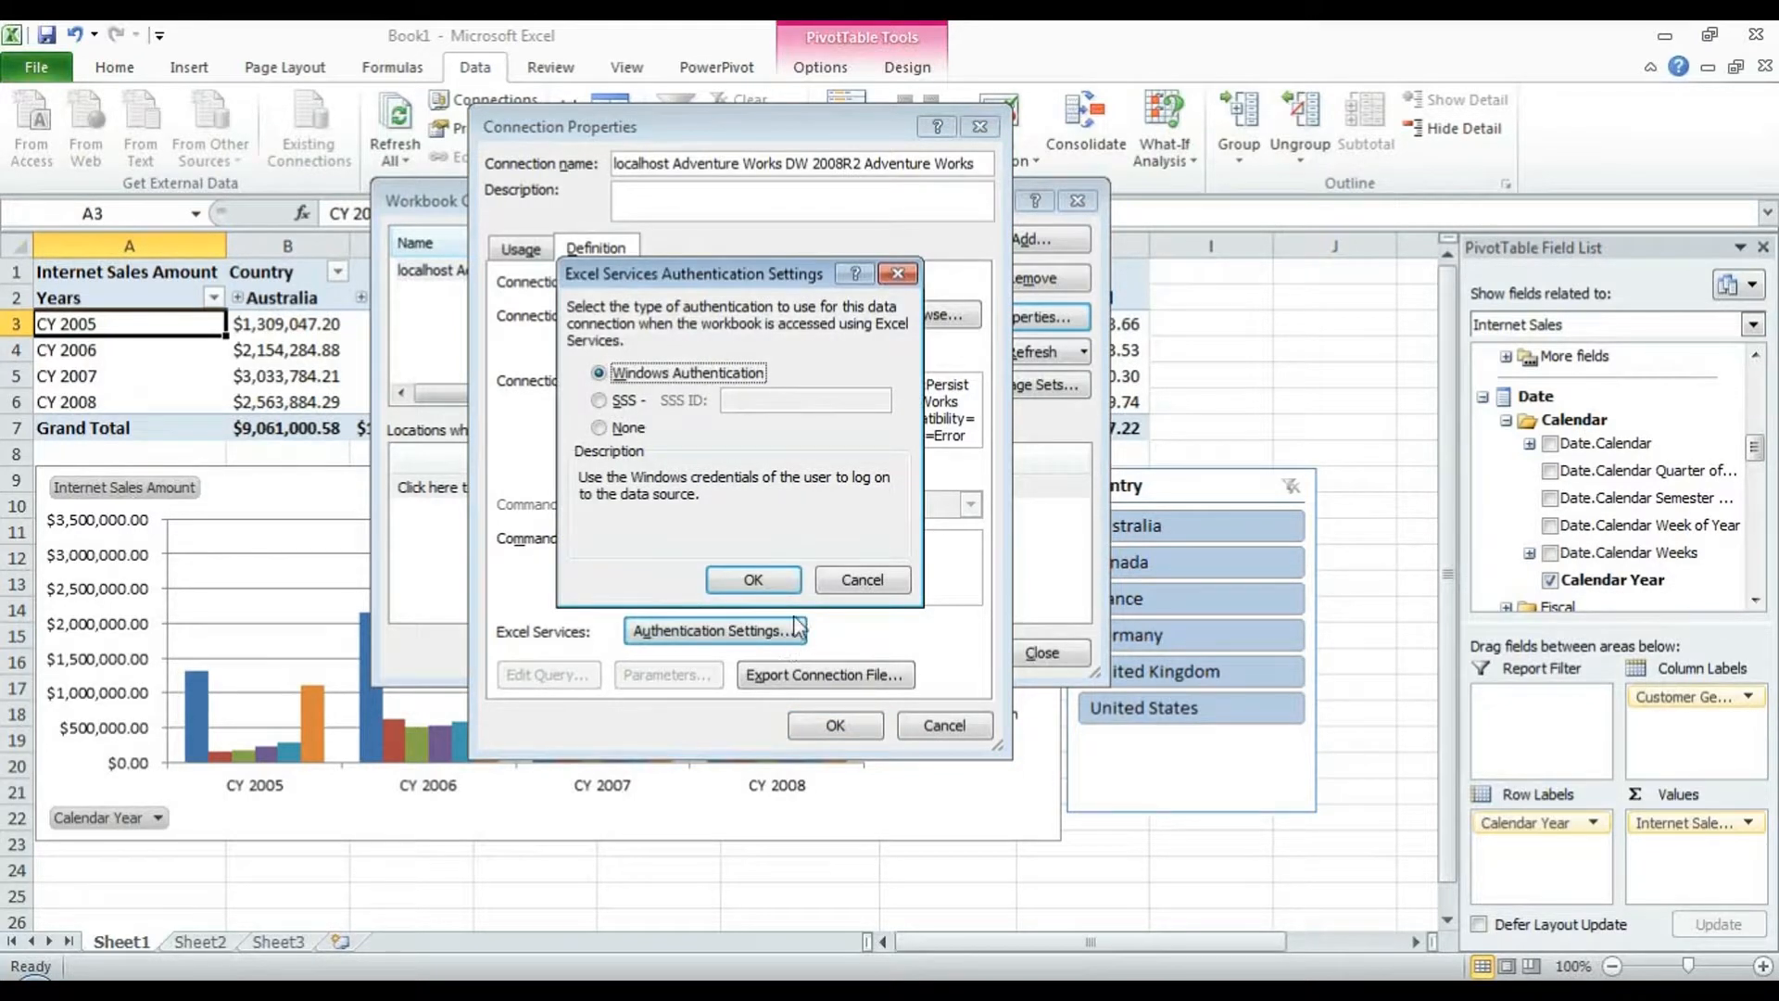
- Try None and SSS, then keep Windows Authentication for Excel Services and confirm
left_click(628, 428)
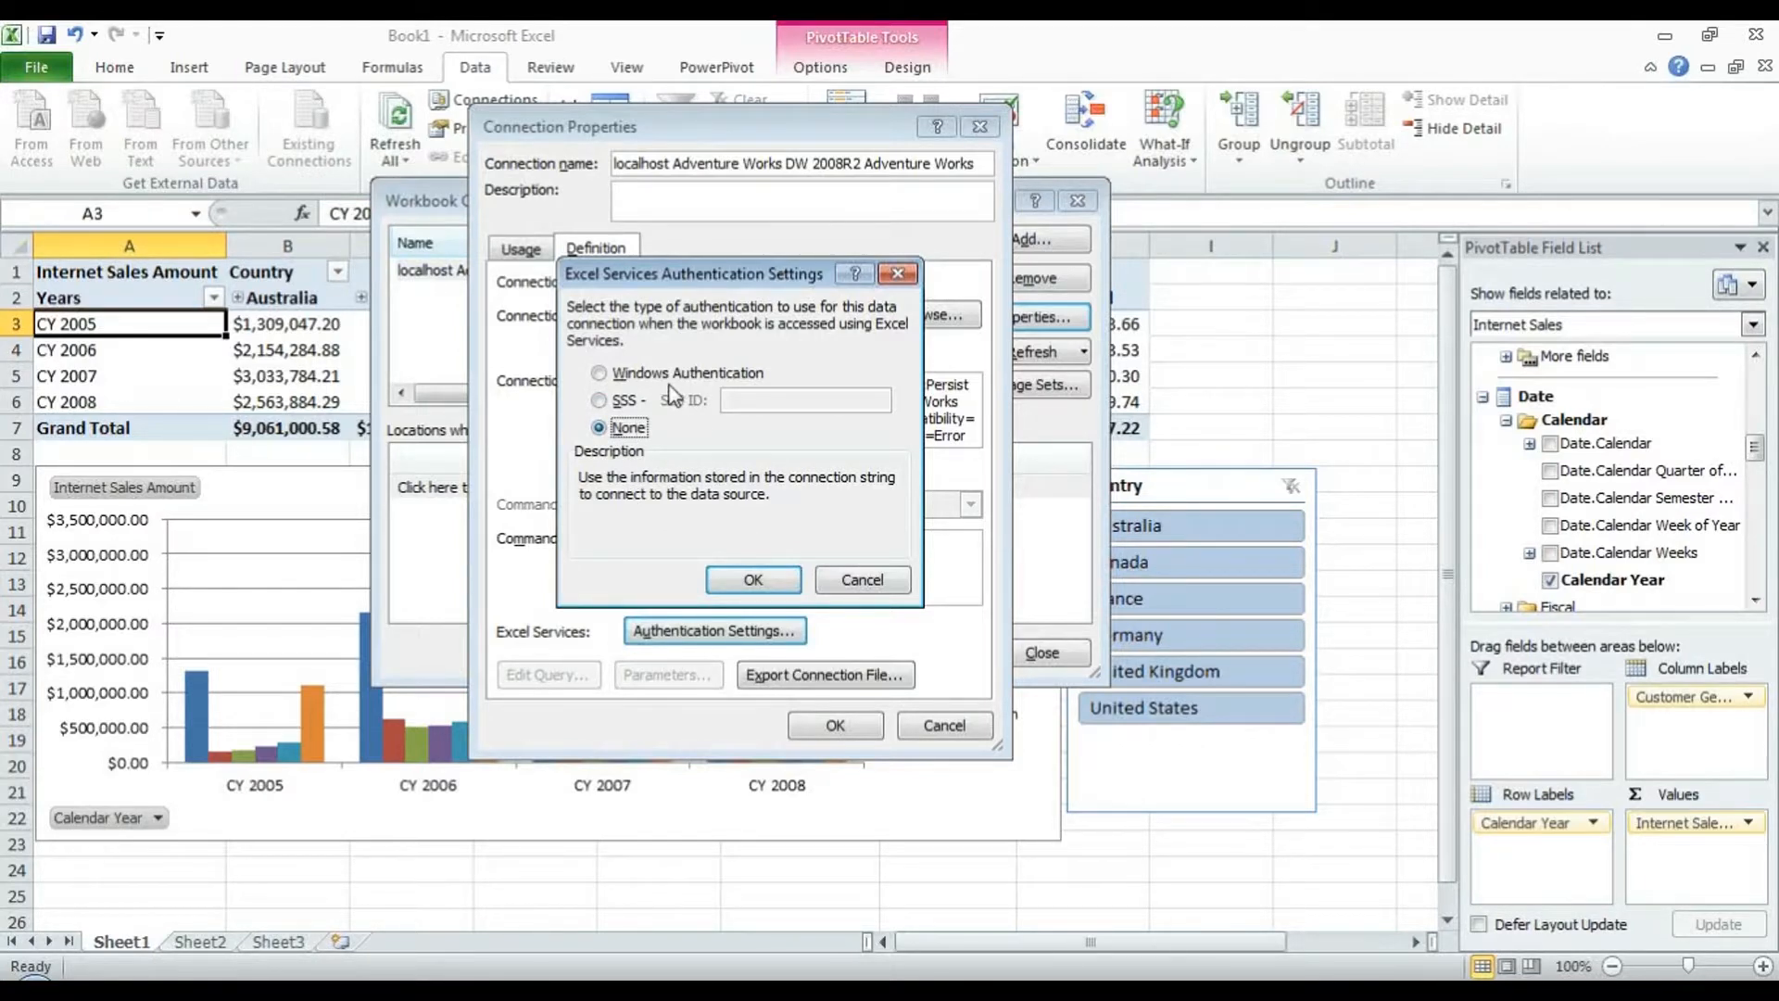
left_click(615, 400)
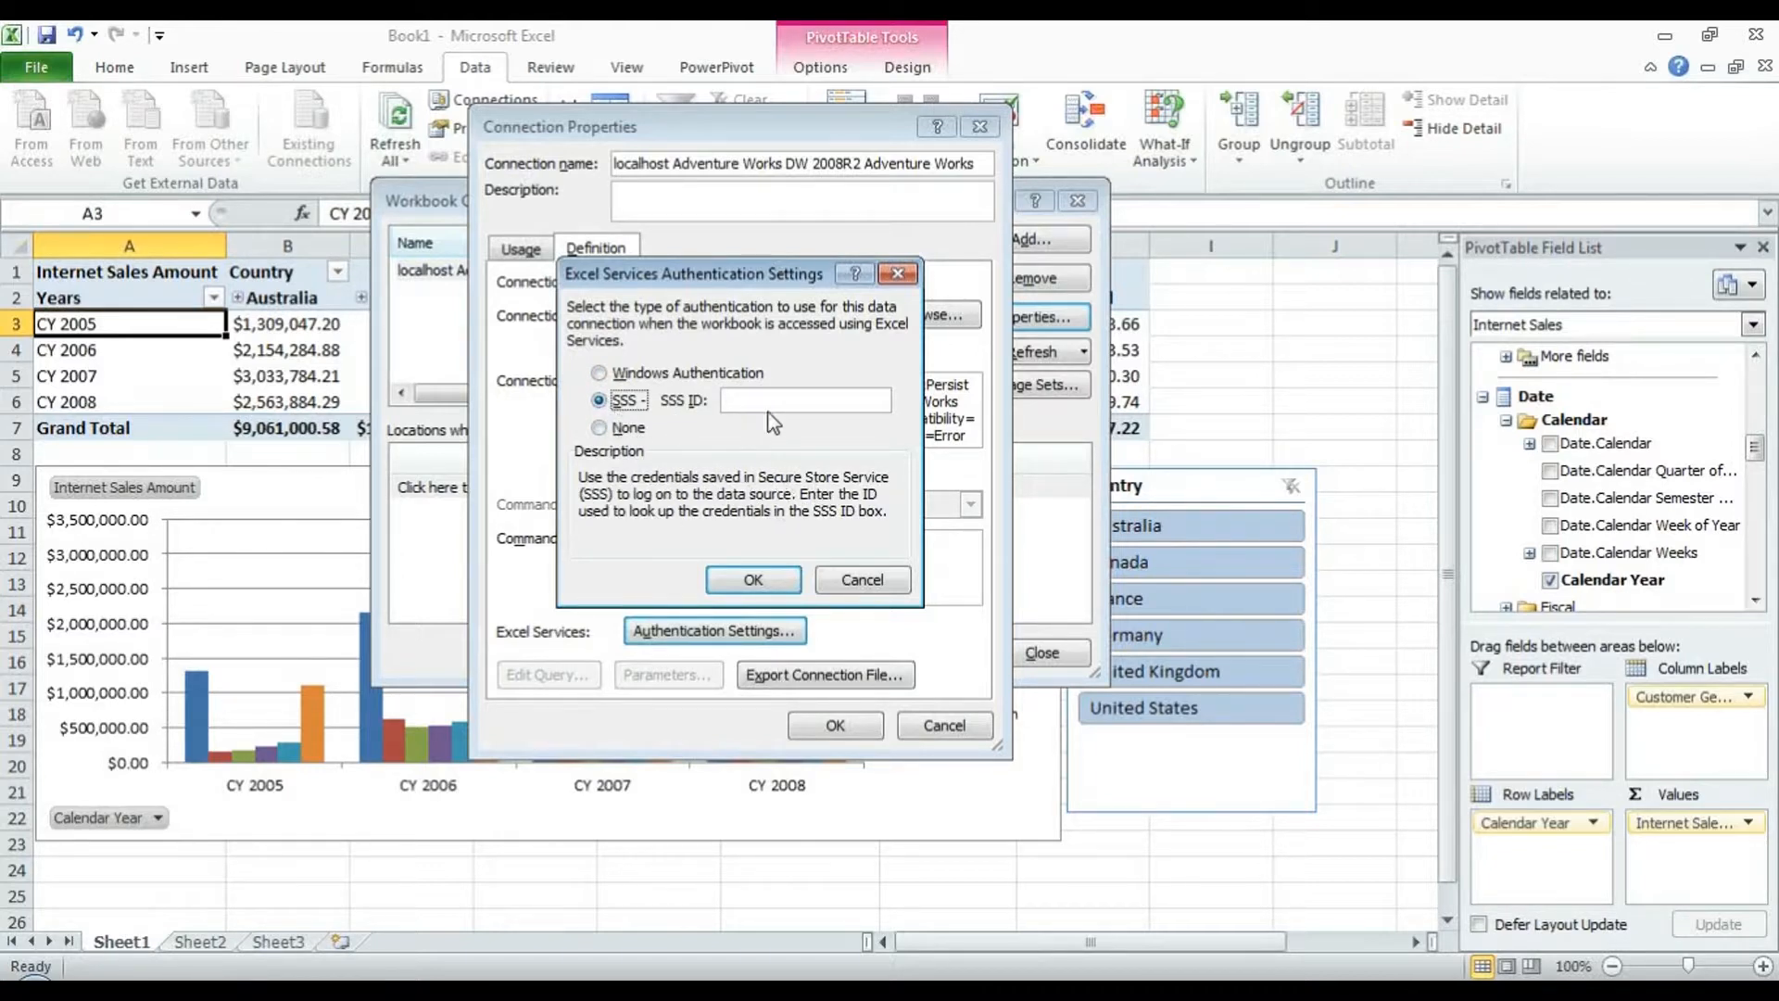
left_click(673, 374)
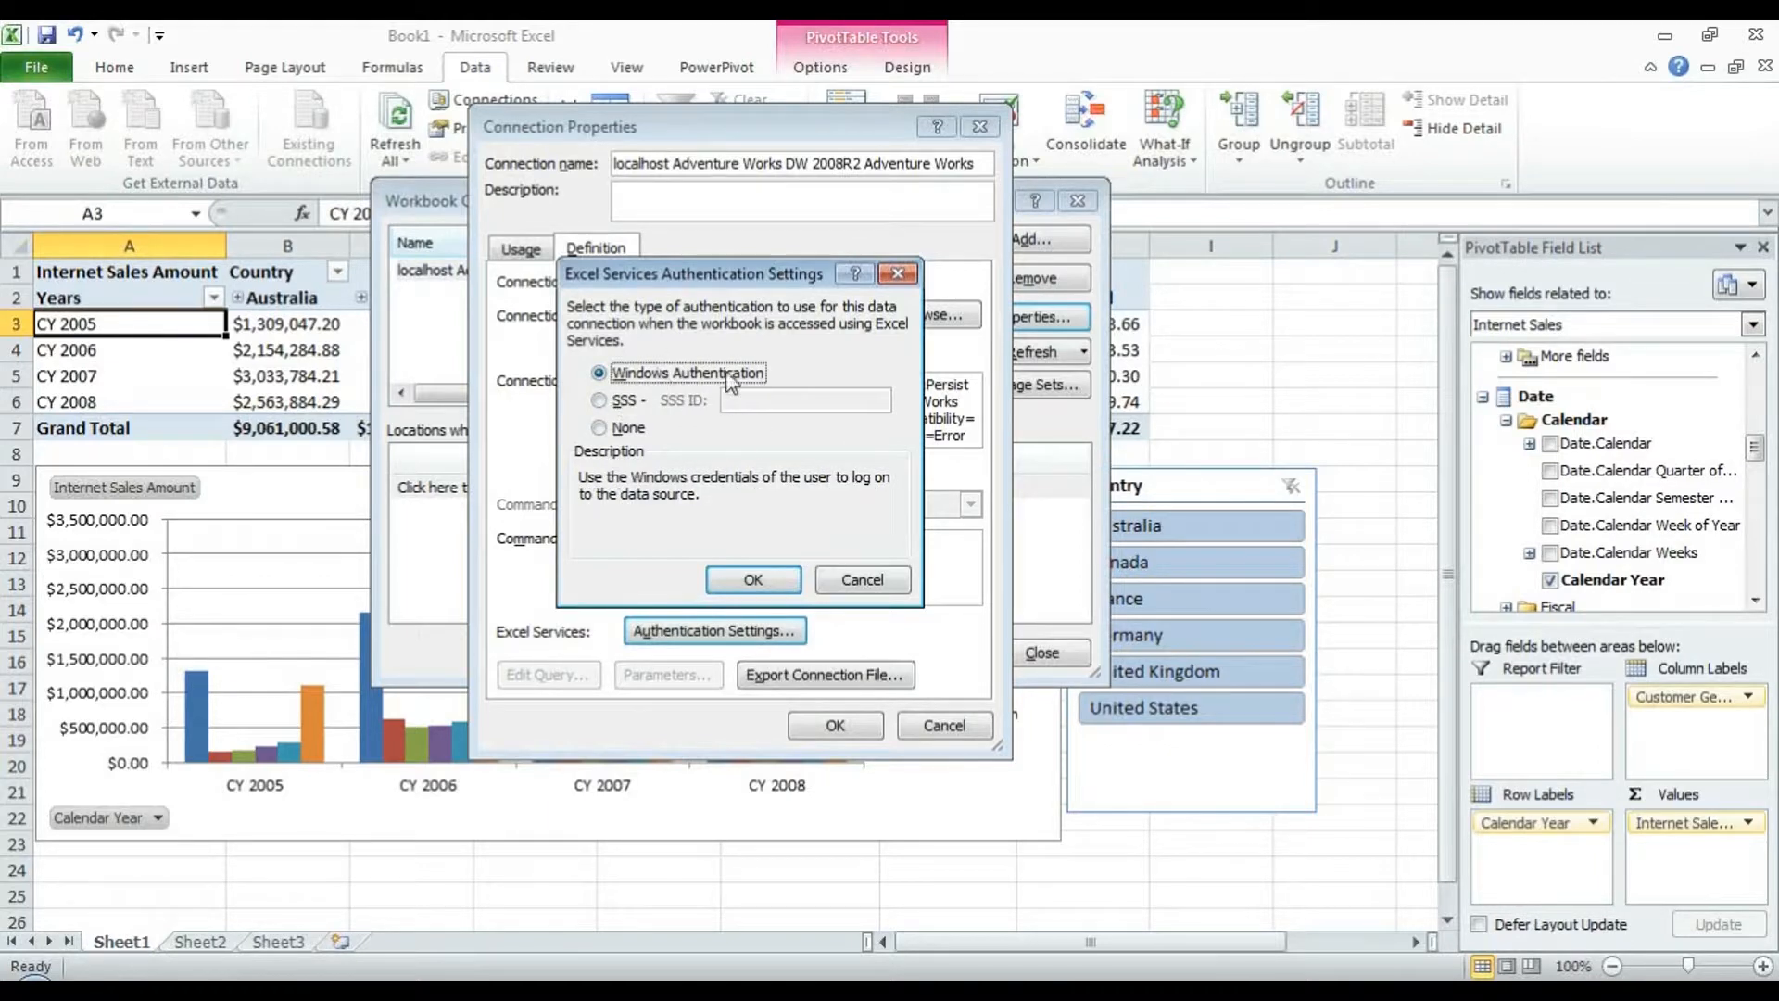
left_click(754, 580)
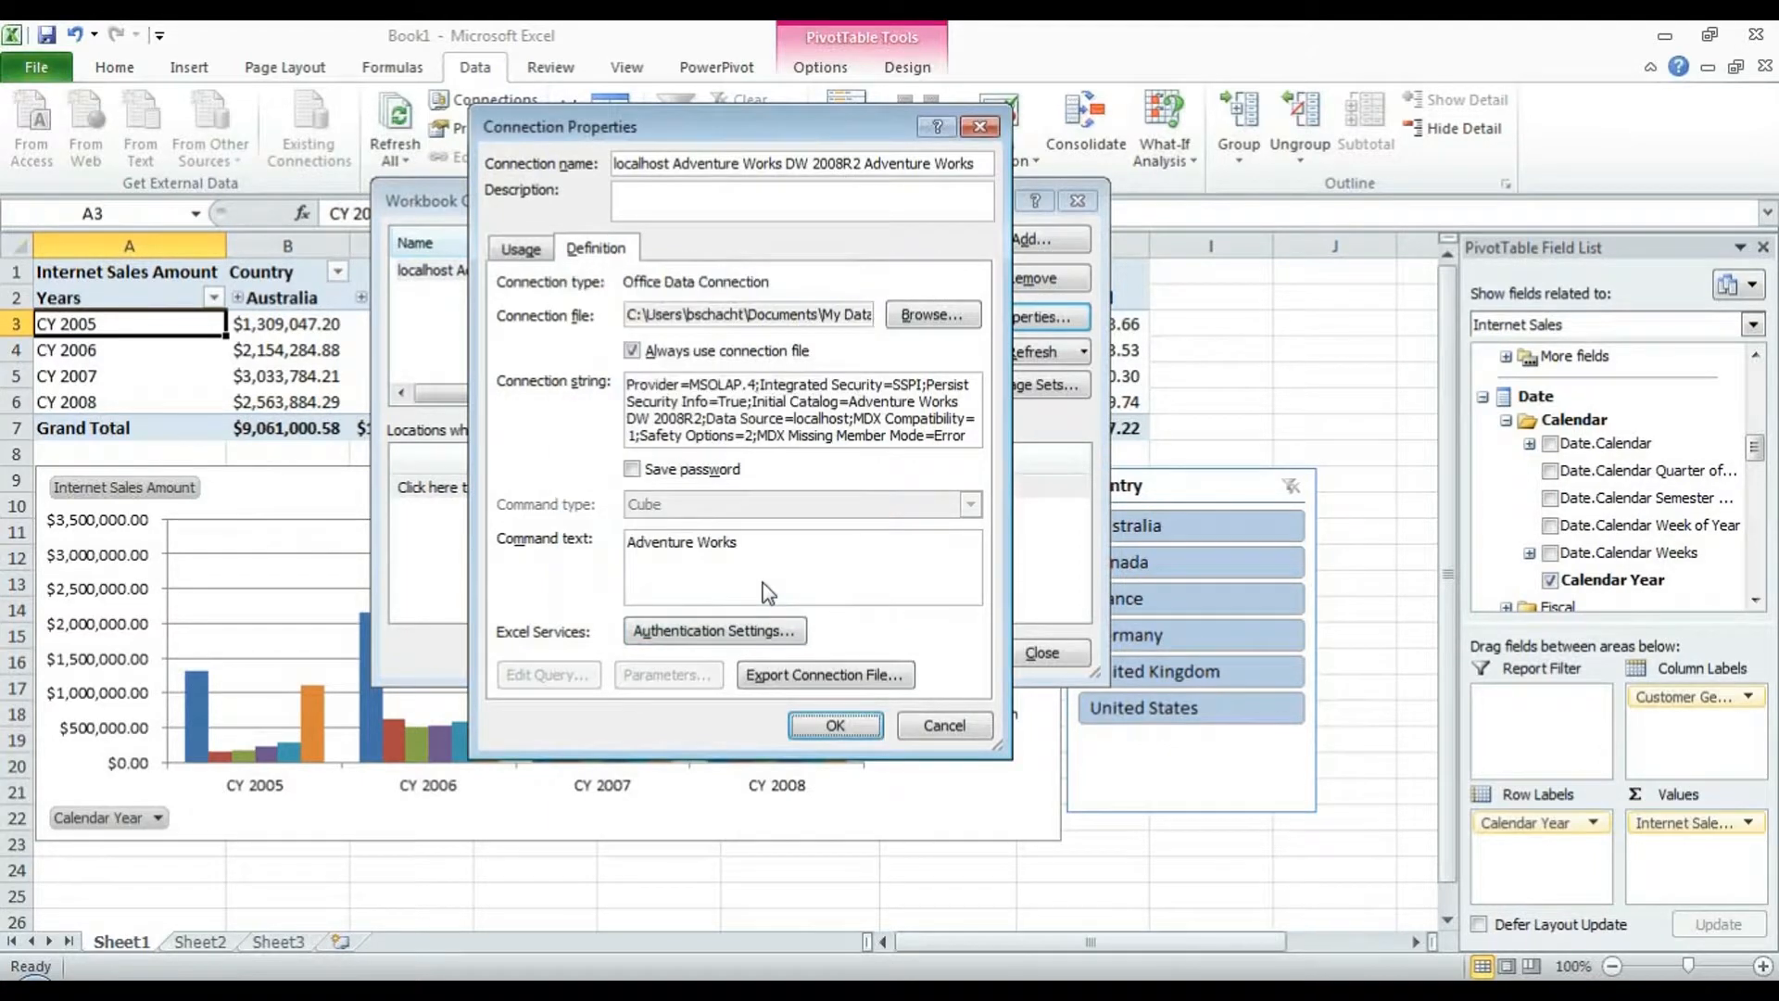
left_click(888, 683)
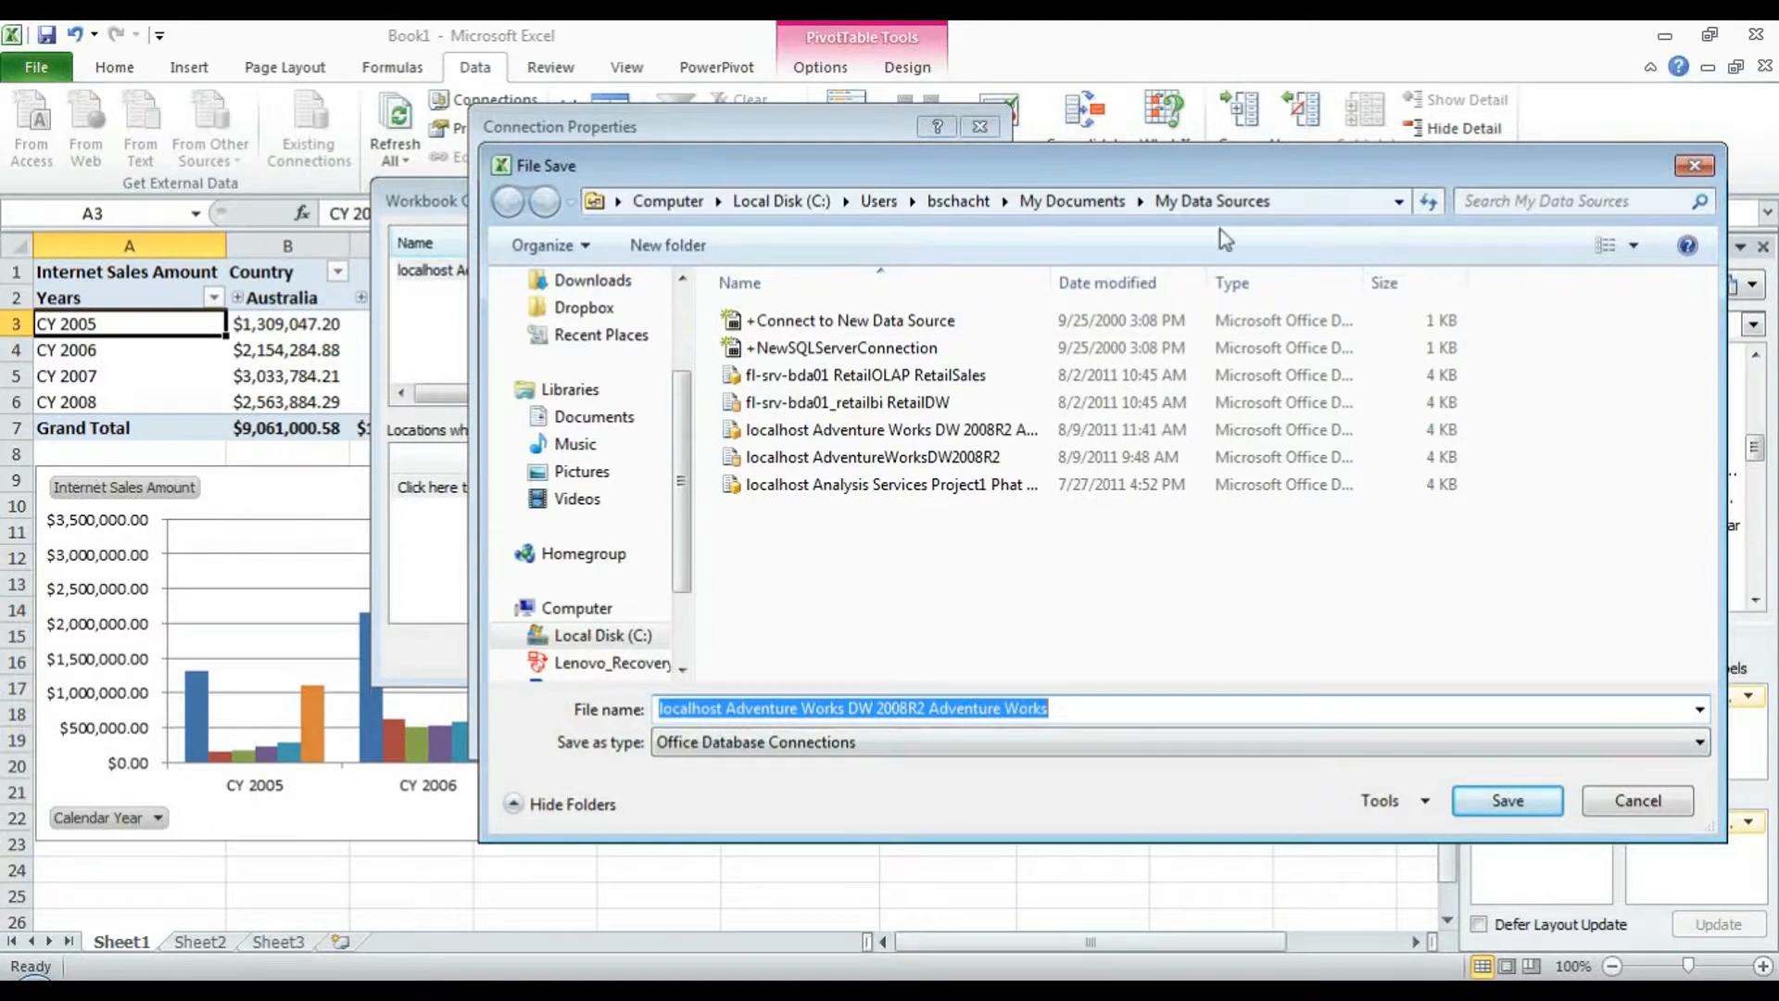
left_click(1327, 196)
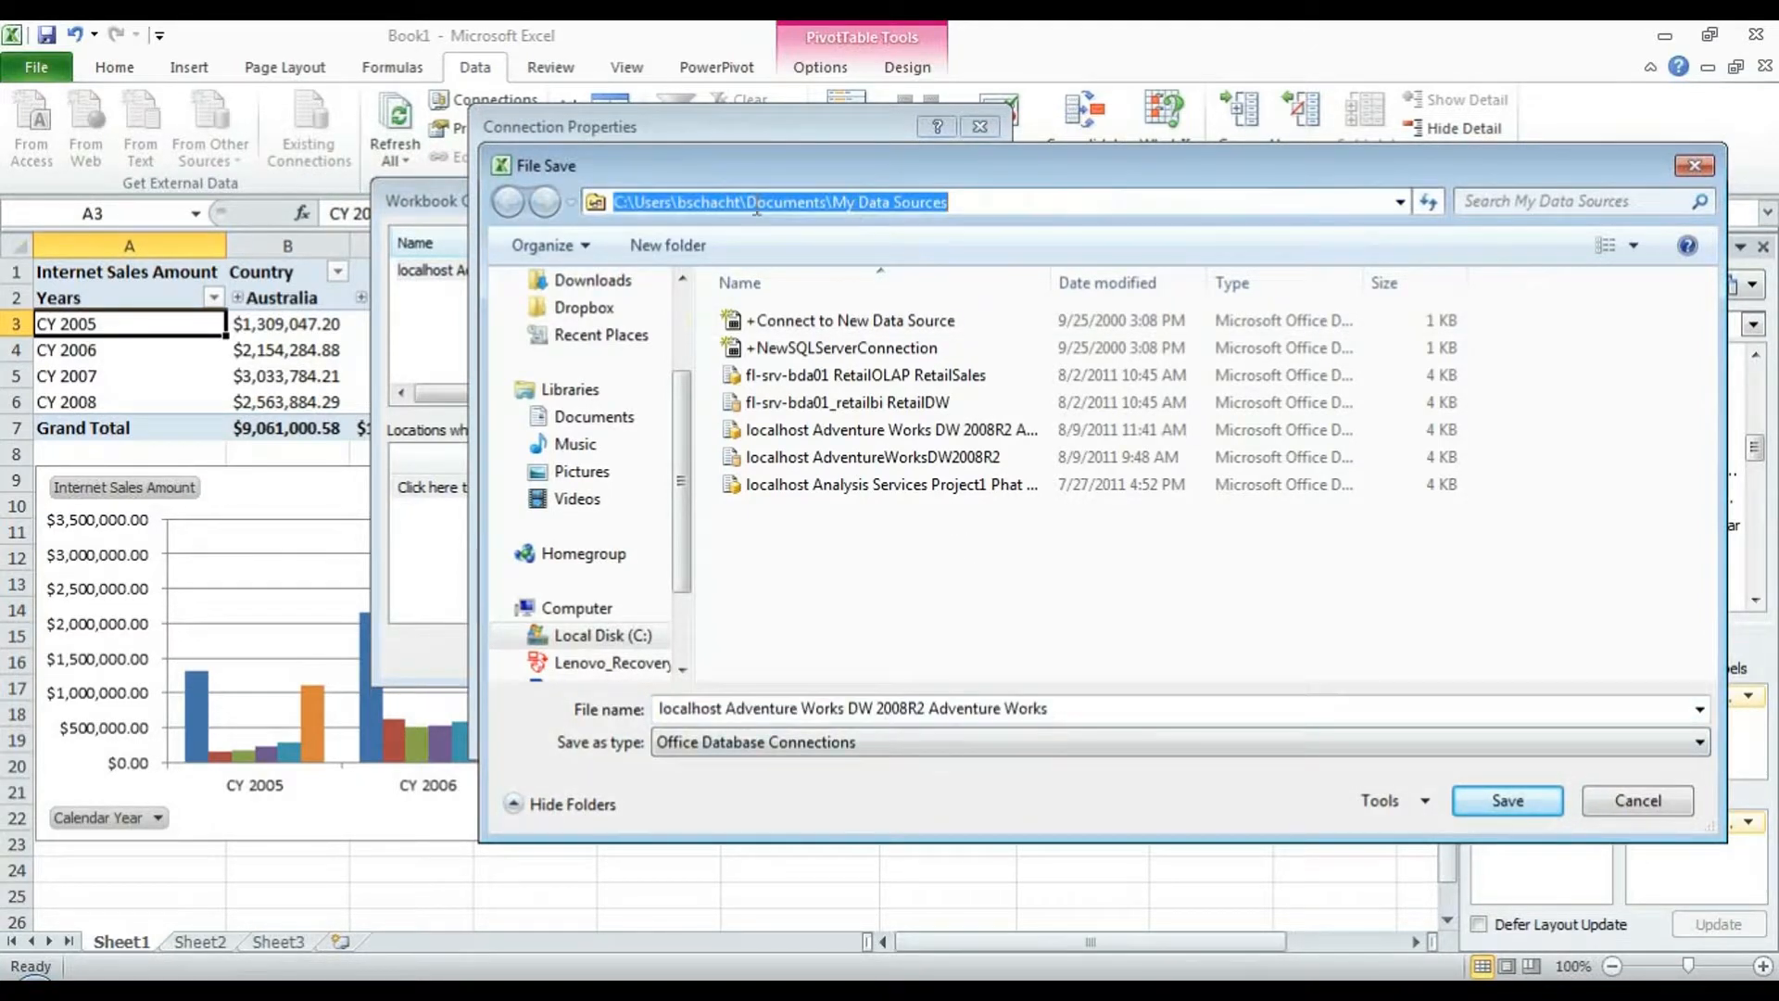
type("htt")
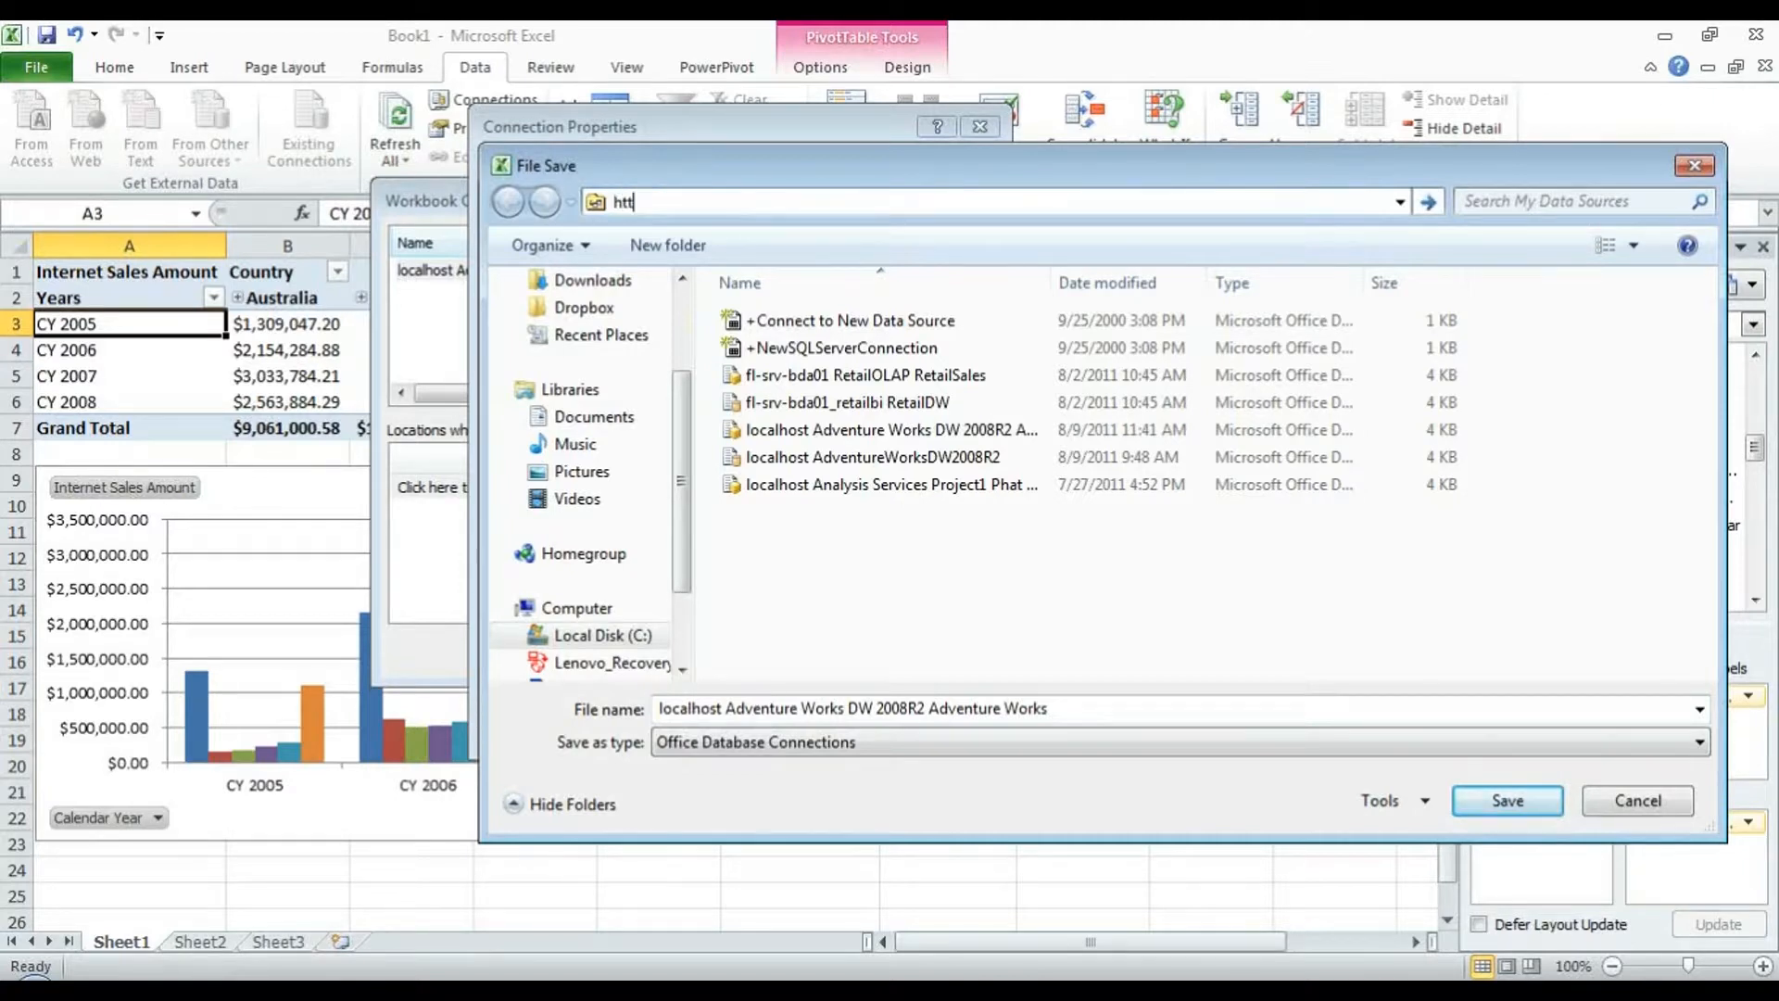
type("p://fl-srv-")
key("ctrl+a")
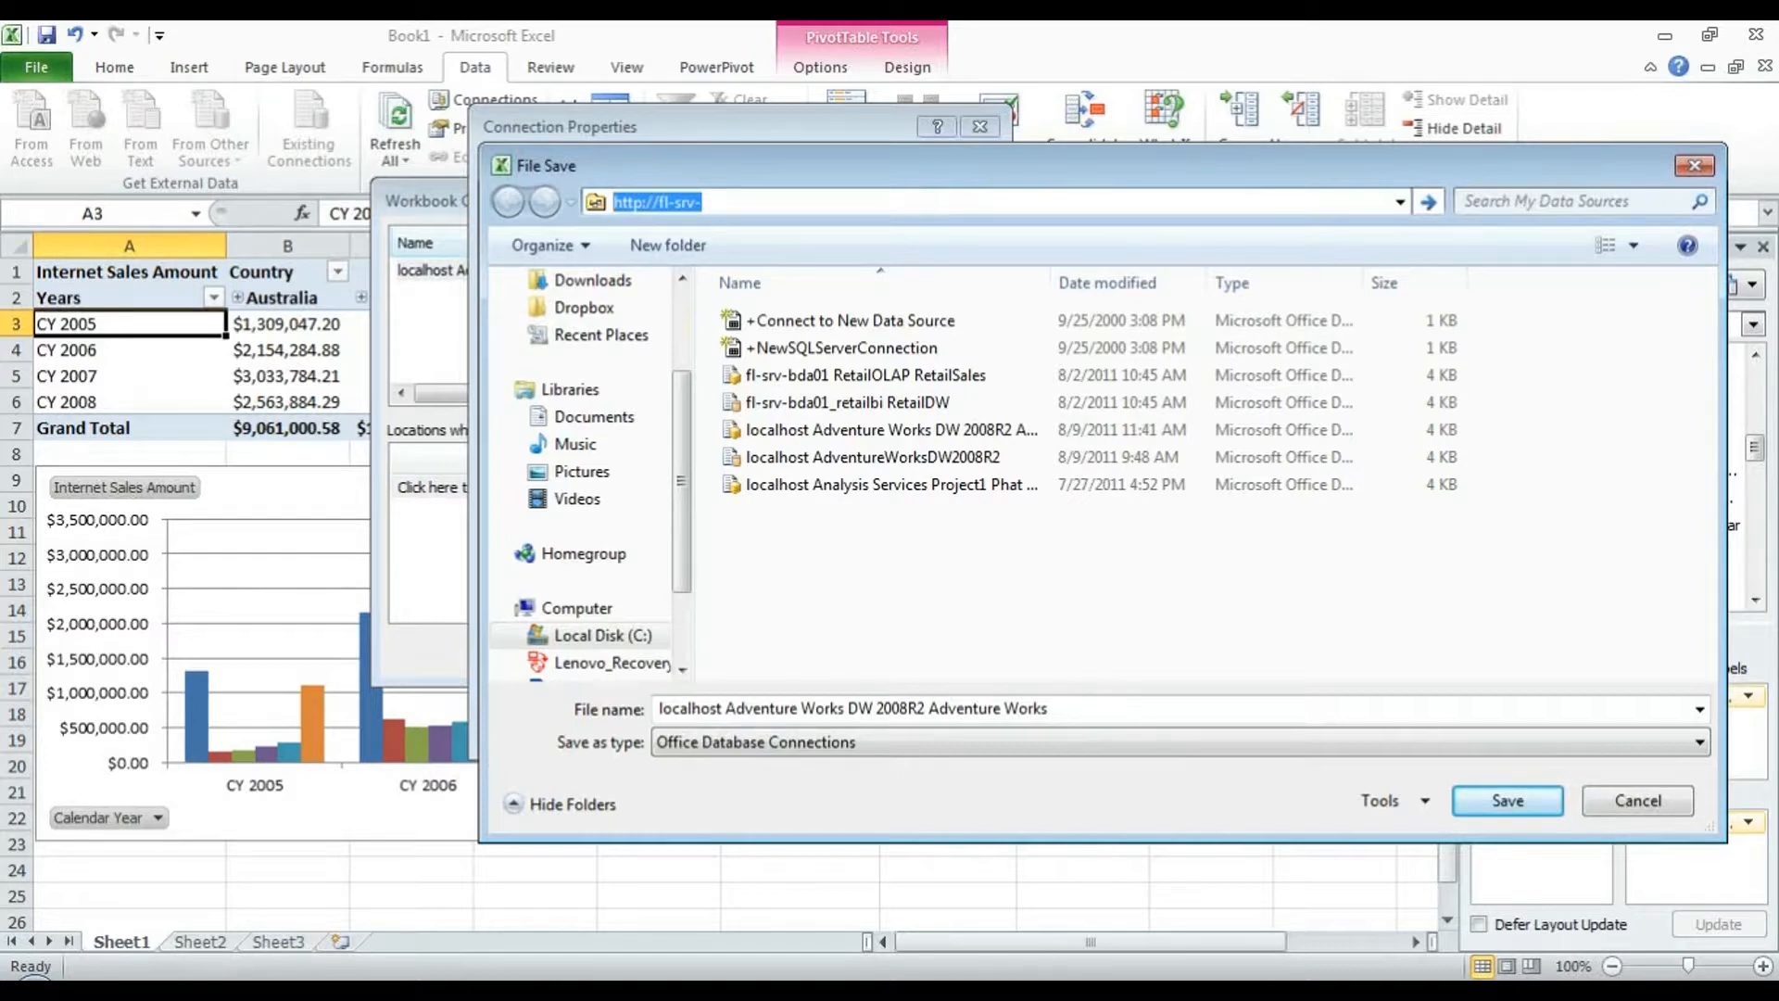
type("http://fl-ws-con-bsvm1/sites/sharepointbi/Excel%20Services")
key("BackSpace")
key("BackSpace")
key("BackSpace")
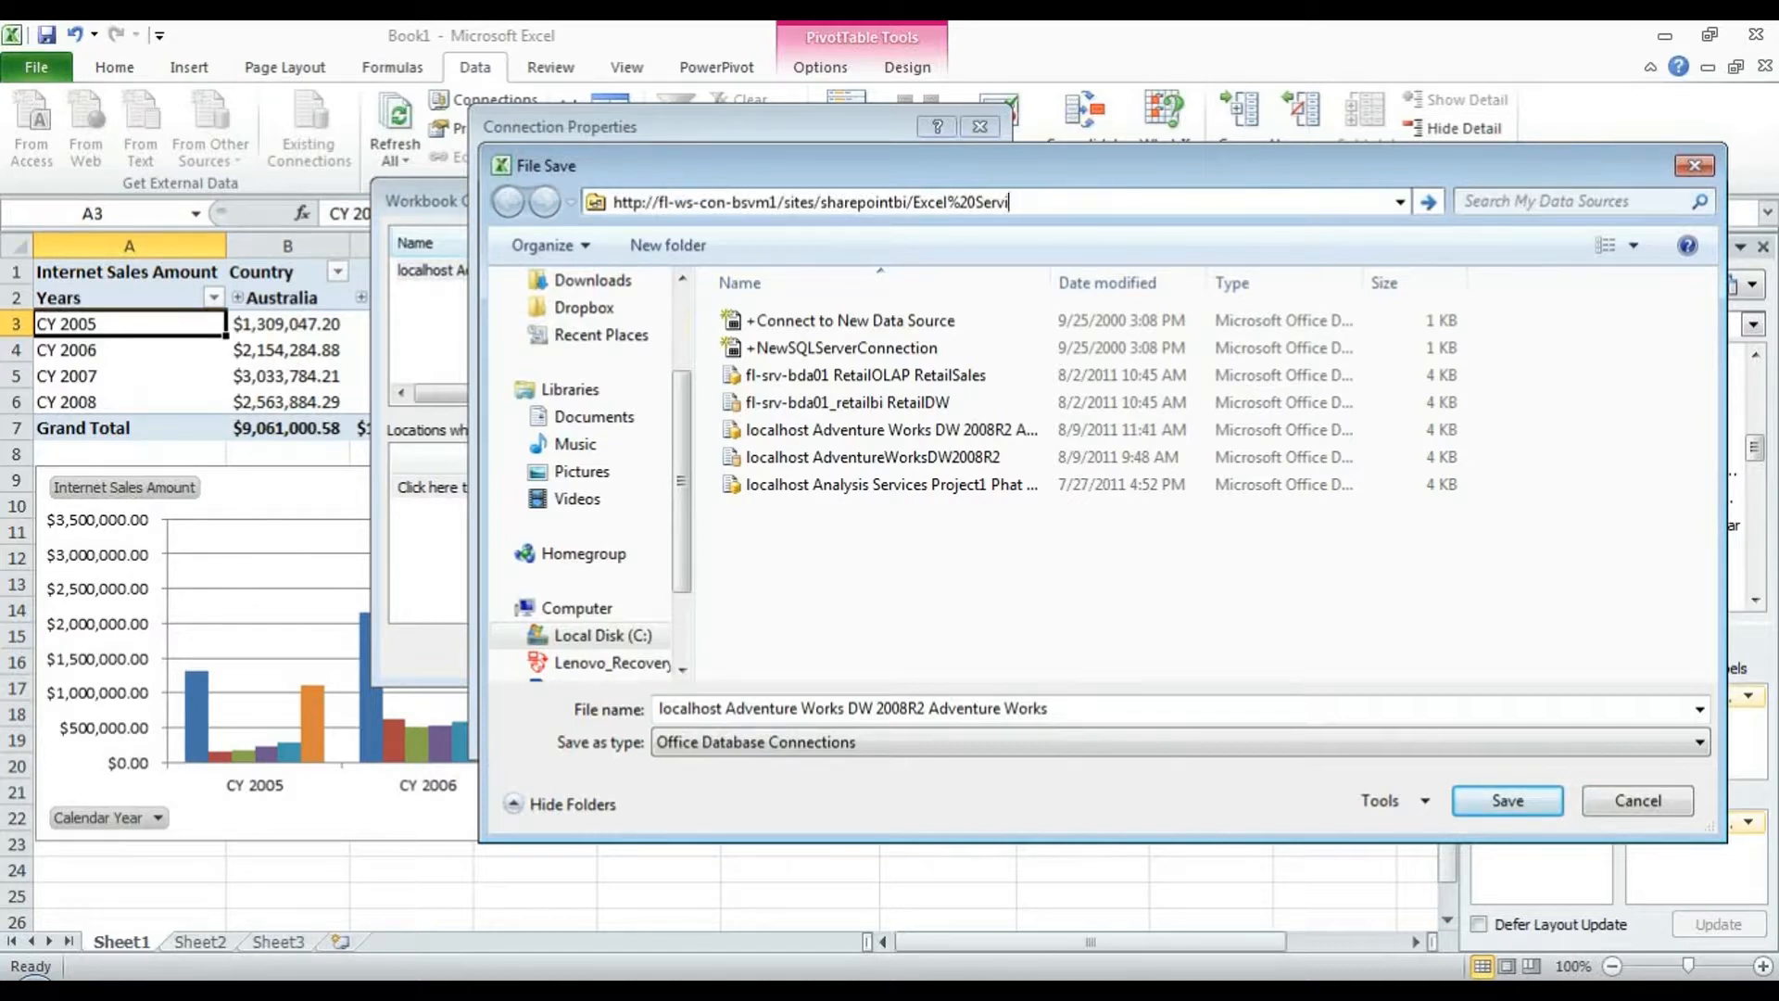
key("BackSpace")
key("BackSpace")
key("BackSpace")
key("BackSpace")
key("BackSpace")
key("BackSpace")
key("BackSpace")
key("BackSpace")
key("BackSpace")
key("BackSpace")
key("BackSpace")
key("BackSpace")
key("BackSpace")
key("ctrl+a")
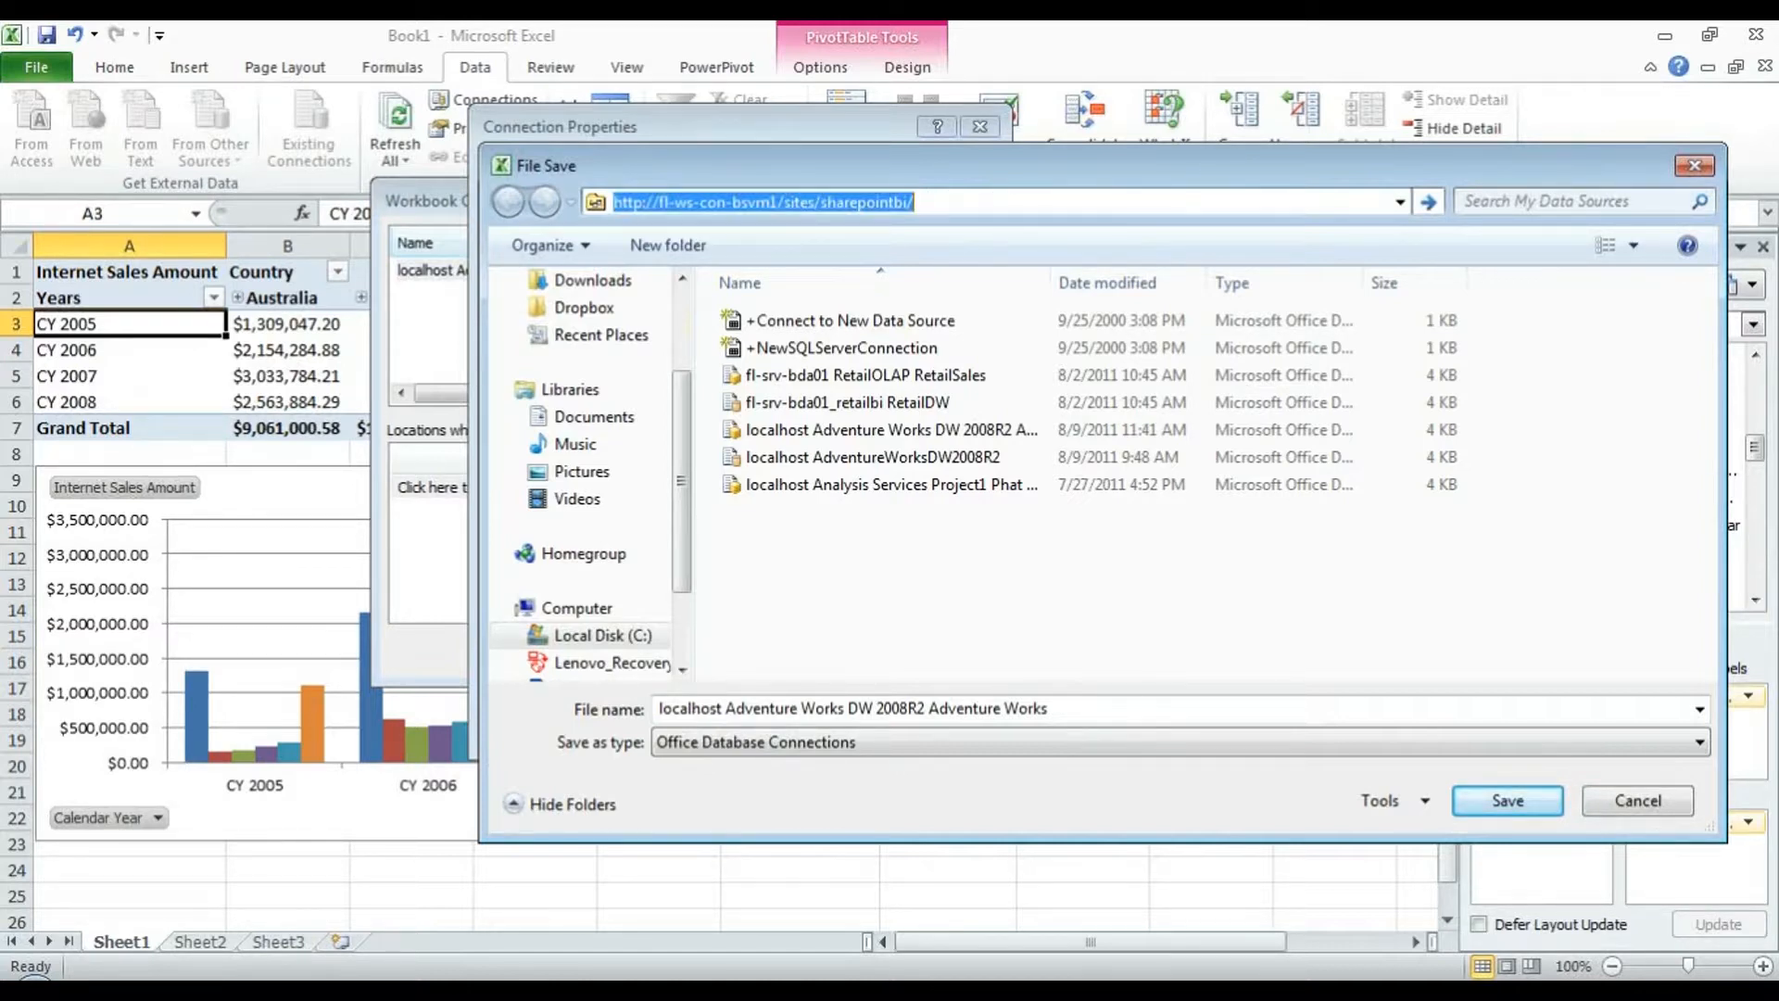
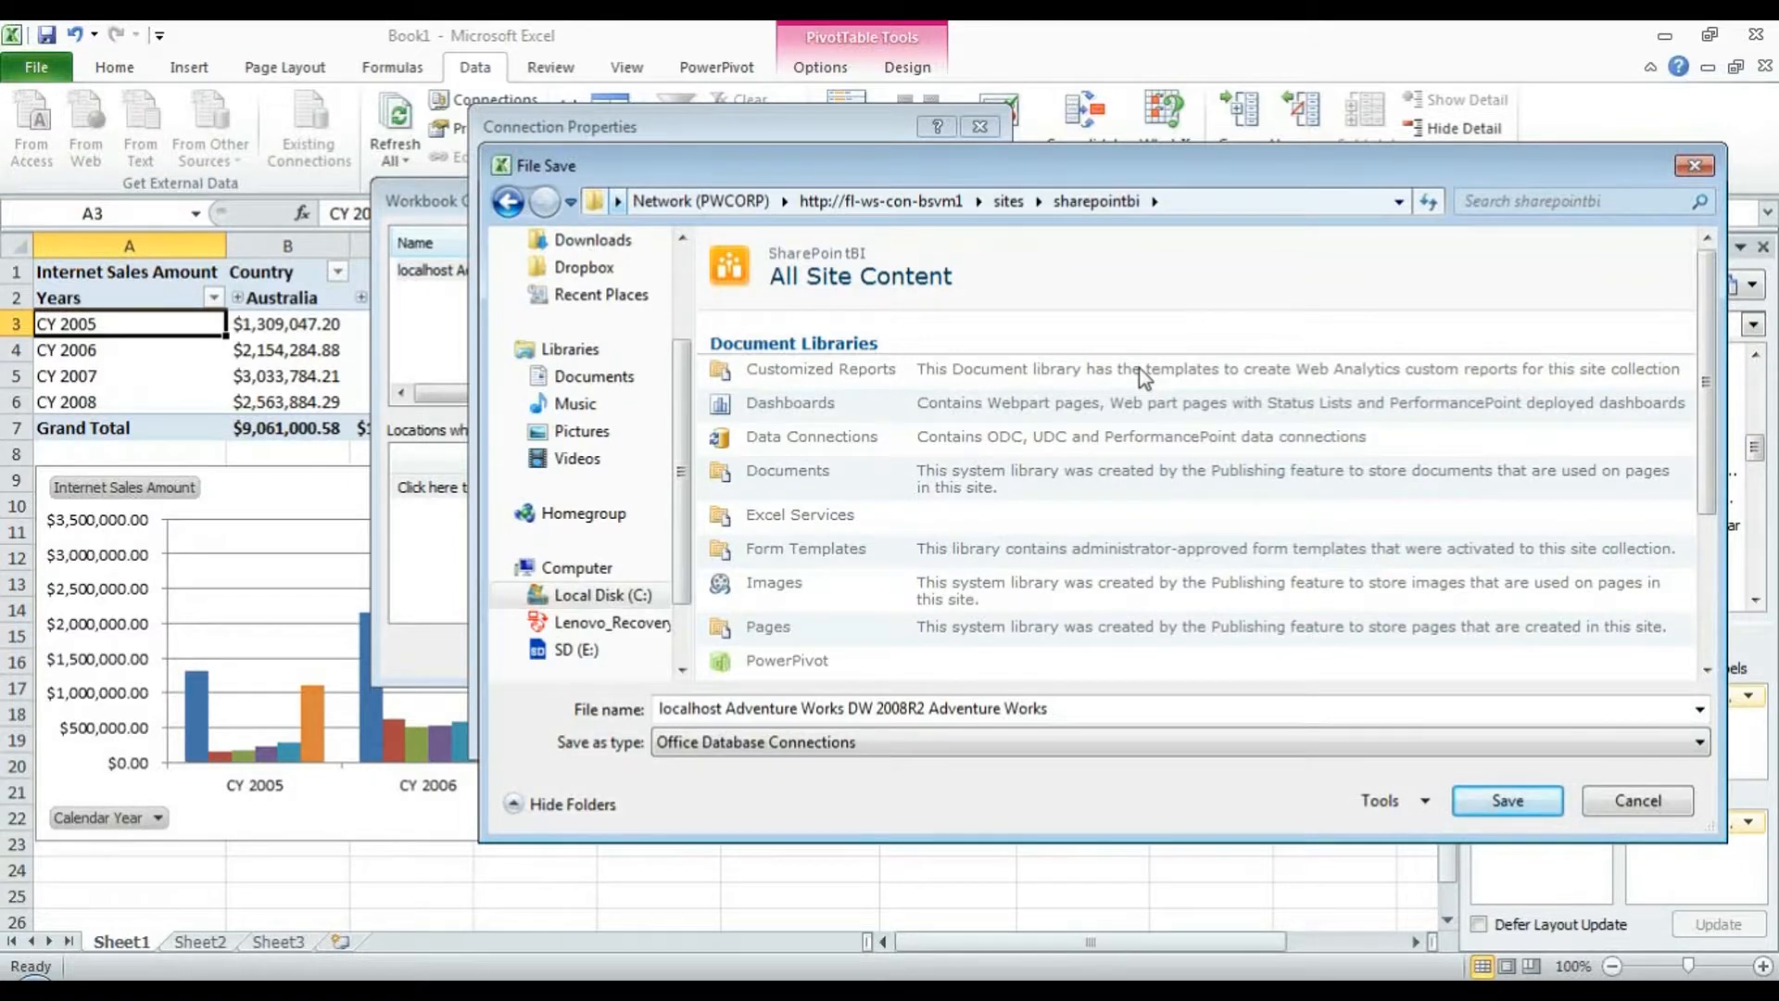
- Save the Adventure Works connection file as 'Cube' in the SharePointBI Data Connections library
left_click_drag(1586, 173, 1075, 245)
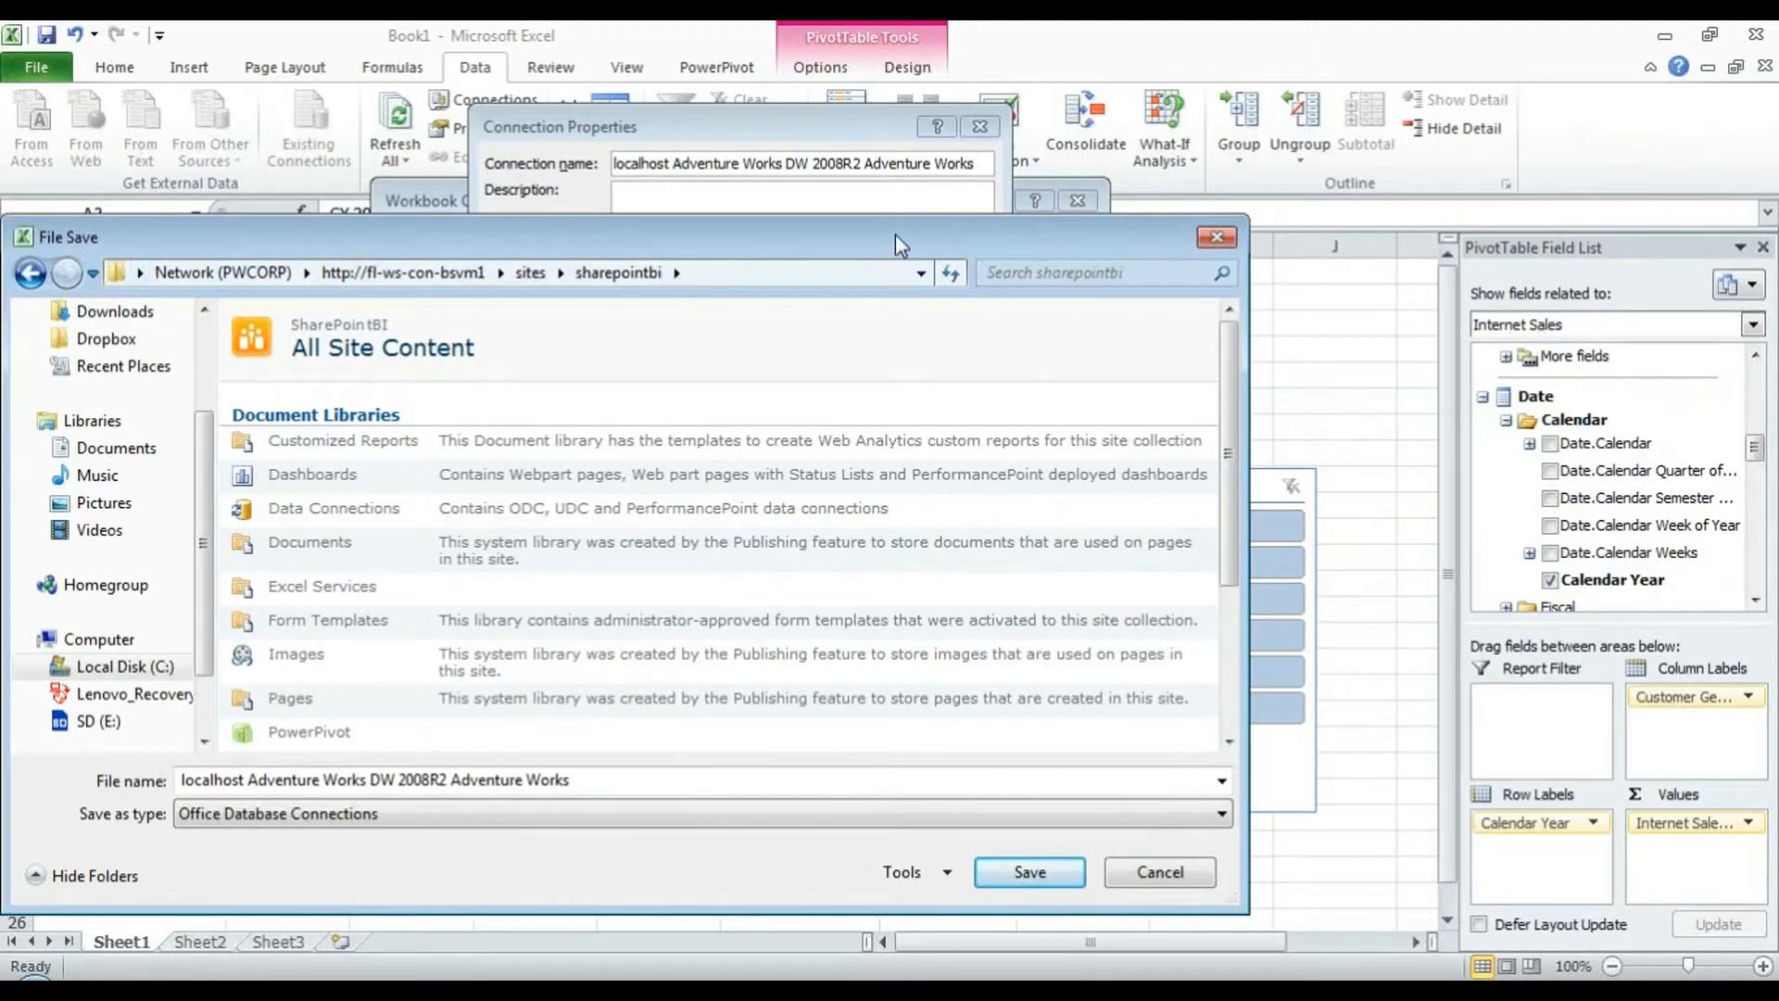
left_click_drag(895, 233, 1147, 211)
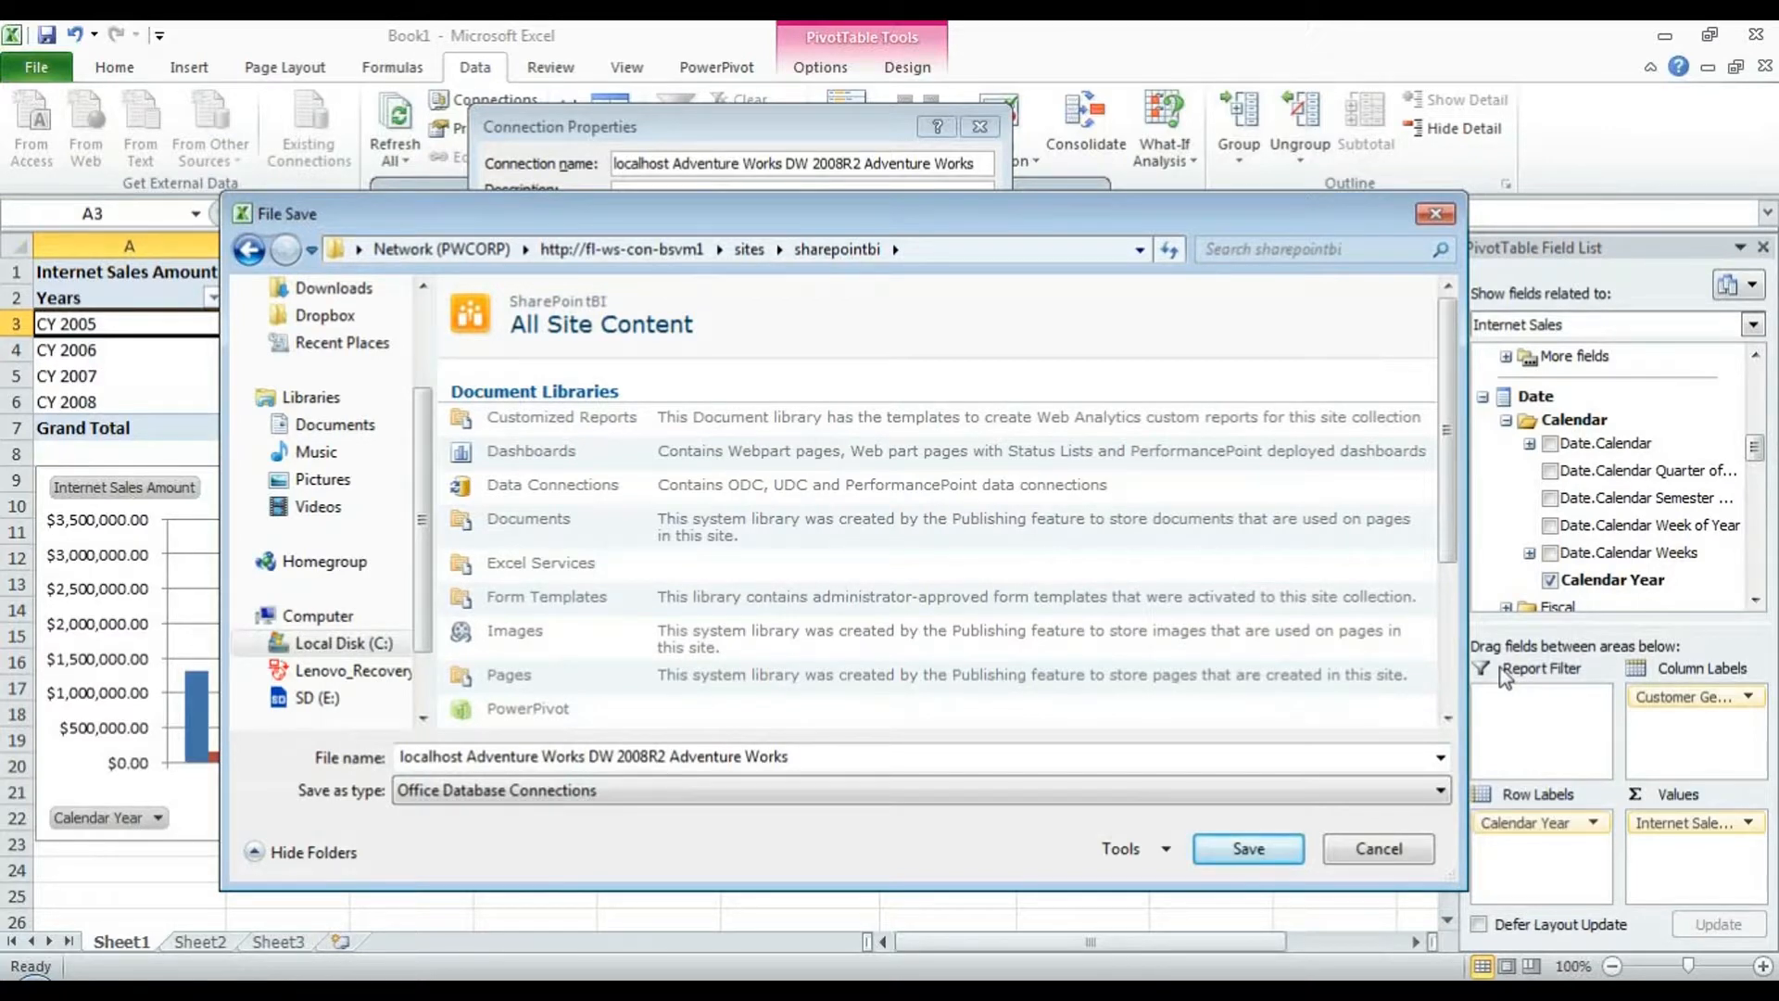
left_click(589, 493)
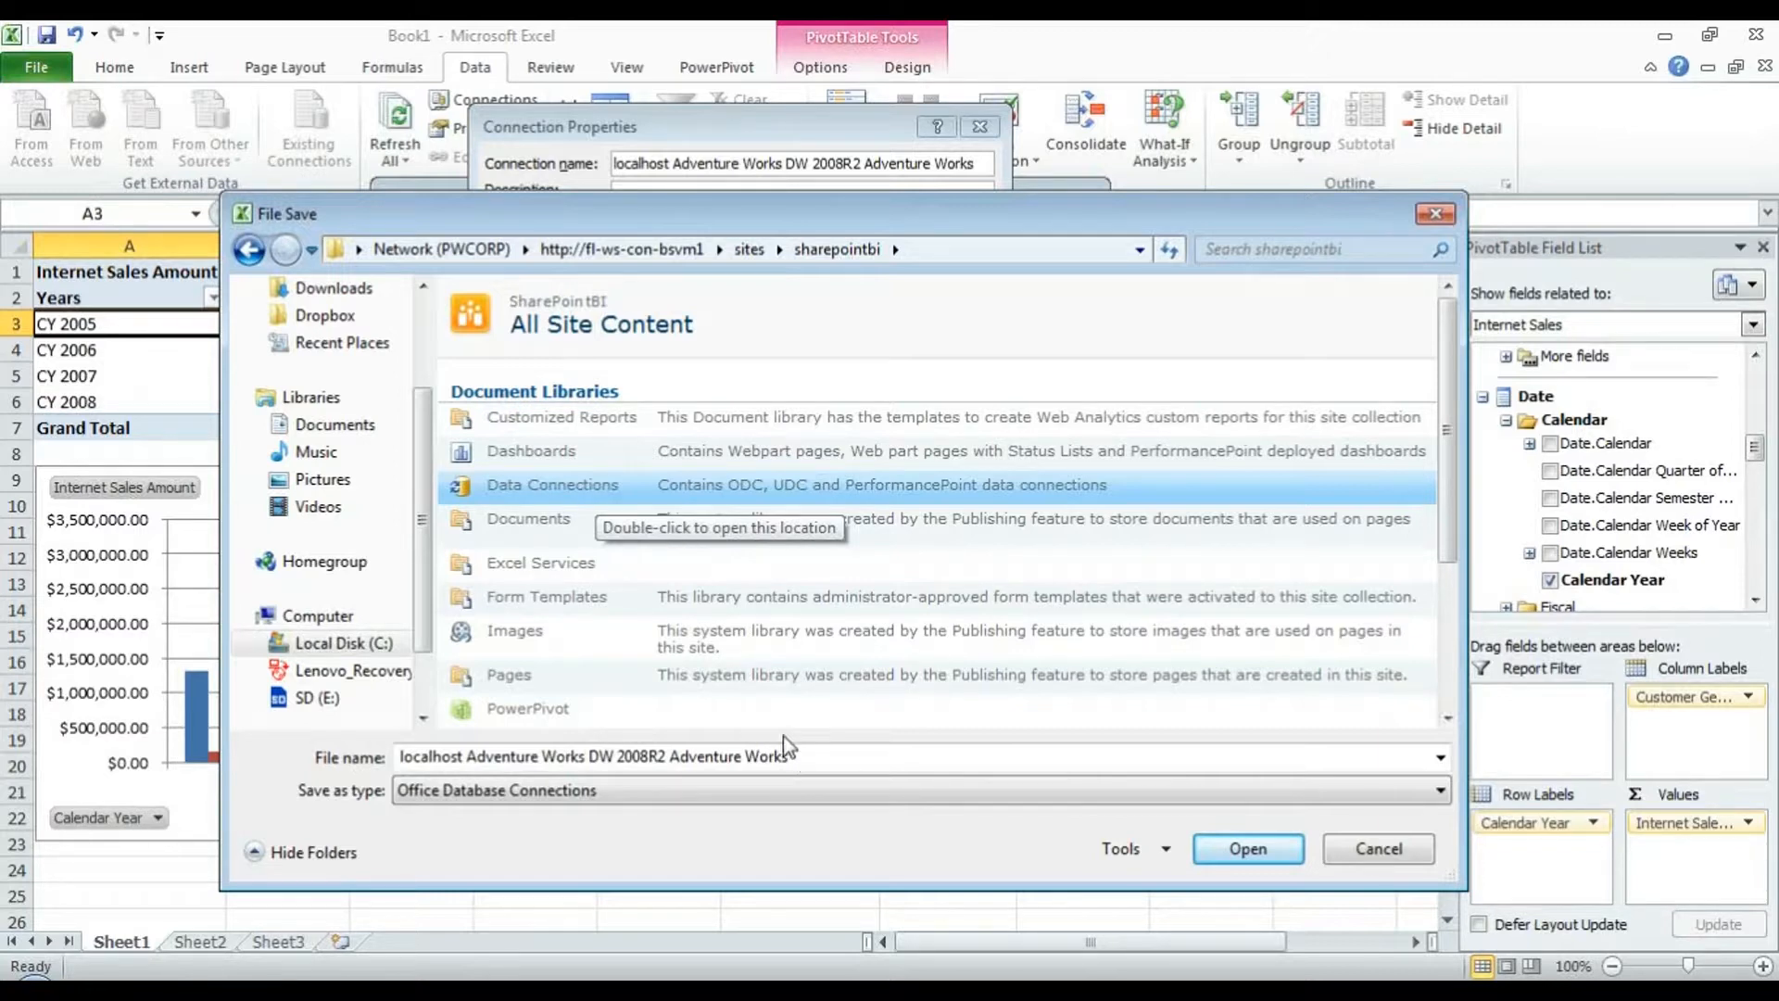
key("Return")
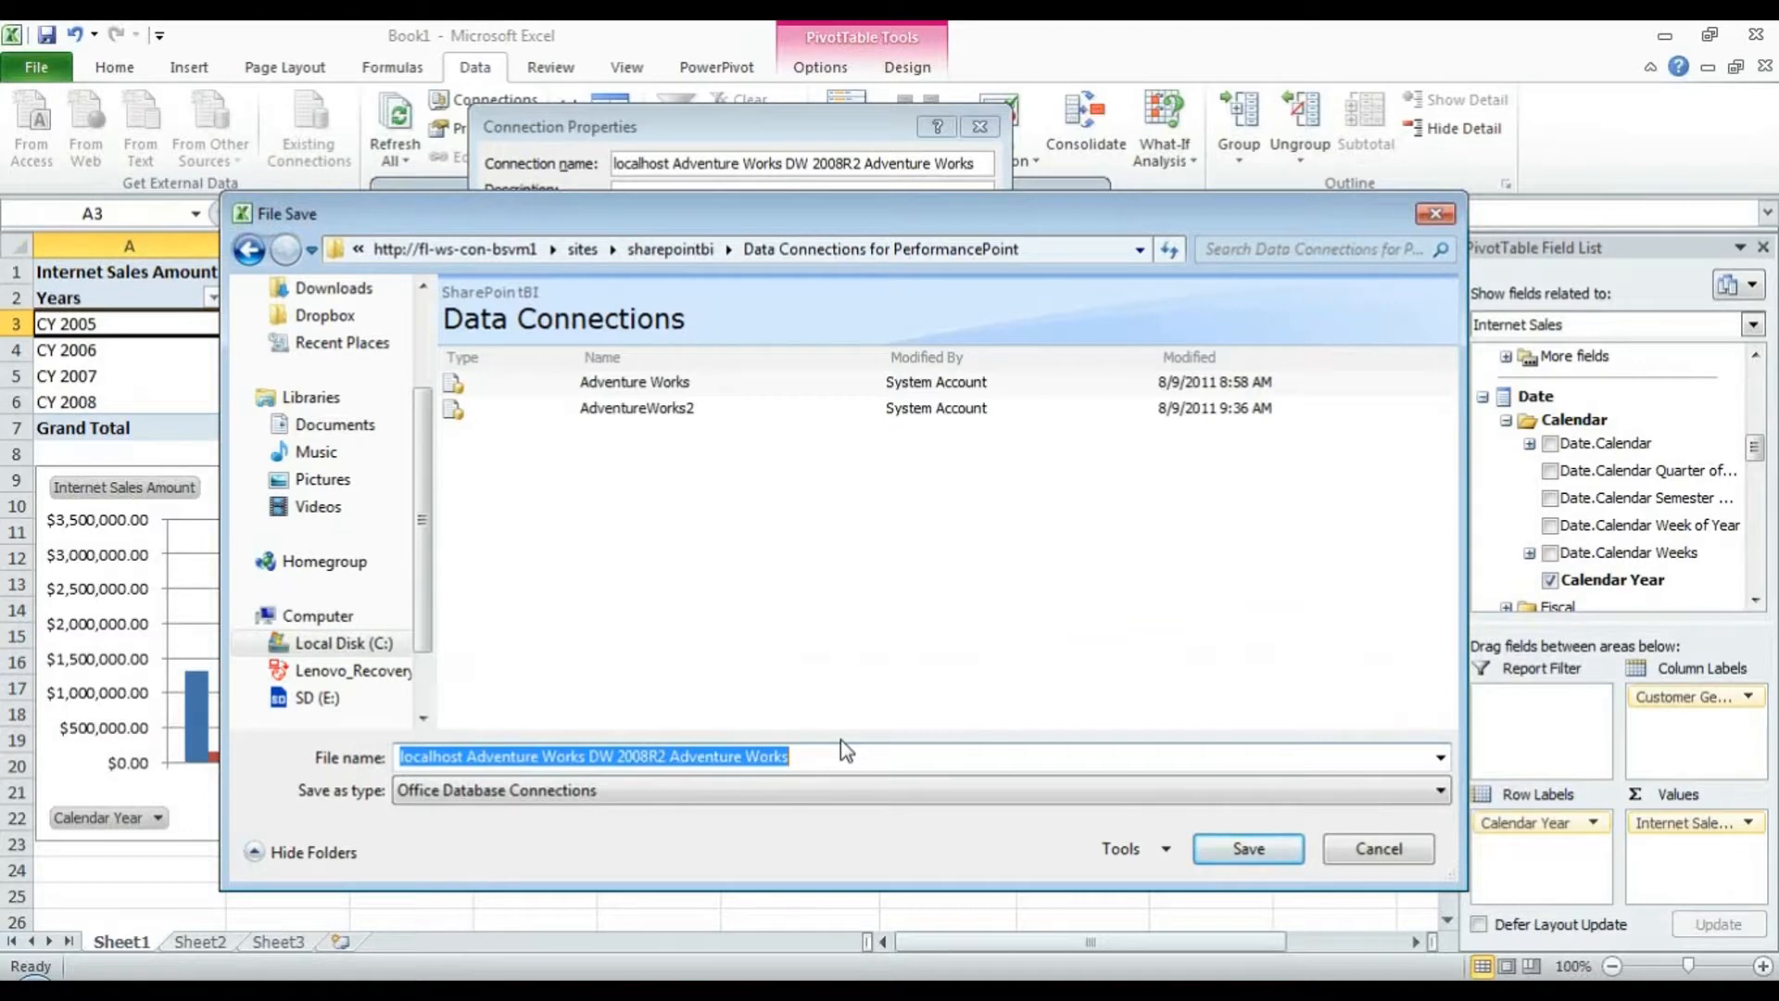
type("Cube")
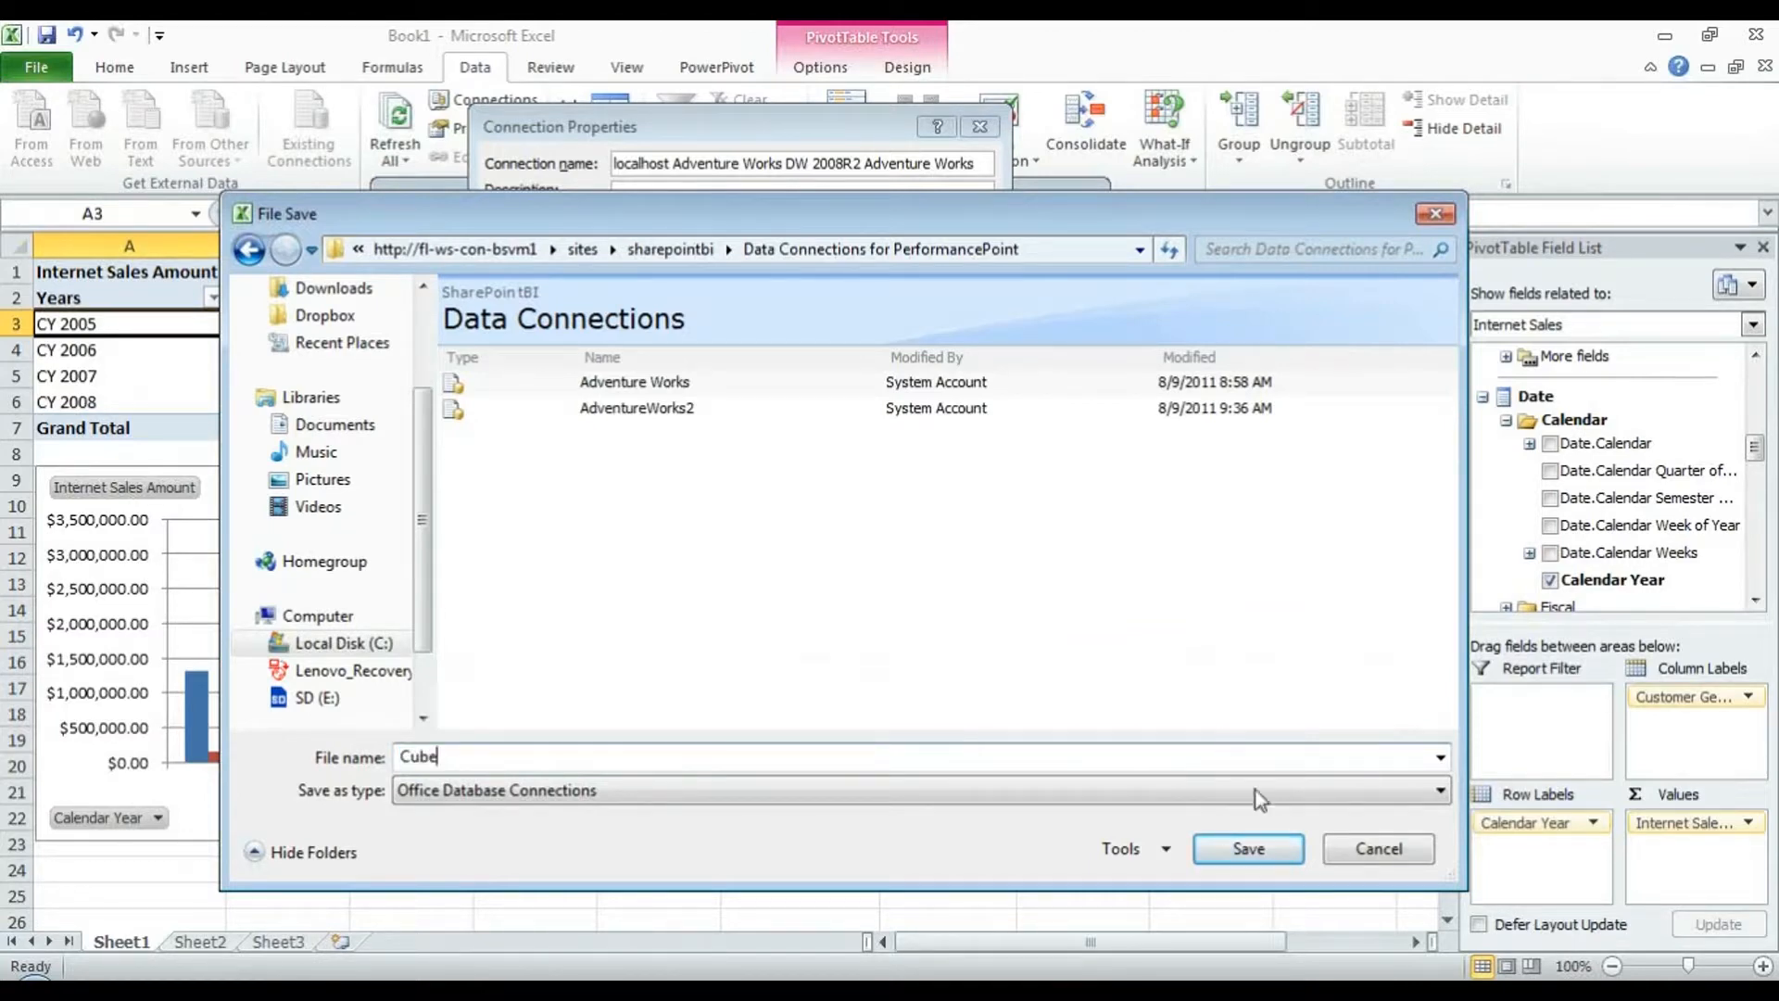
left_click(1251, 848)
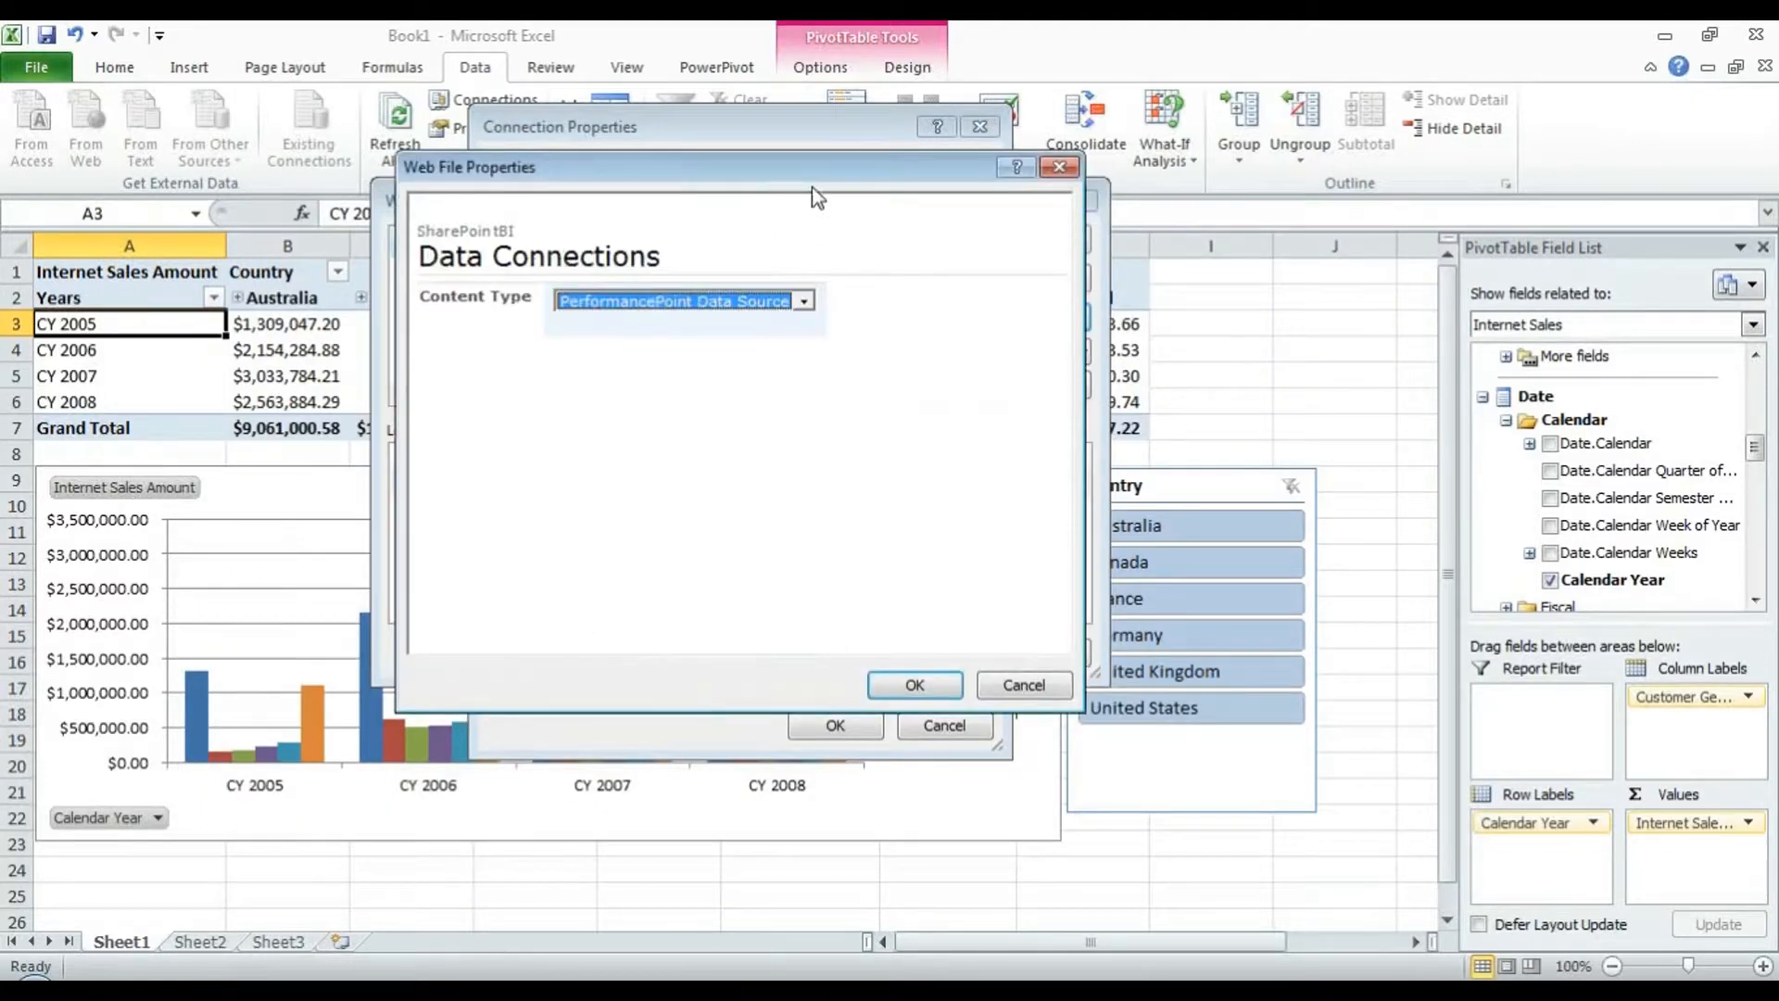
- Set Cube's content type to Office Data Connection File and confirm the web file properties
left_click_drag(817, 175, 829, 169)
left_click(814, 296)
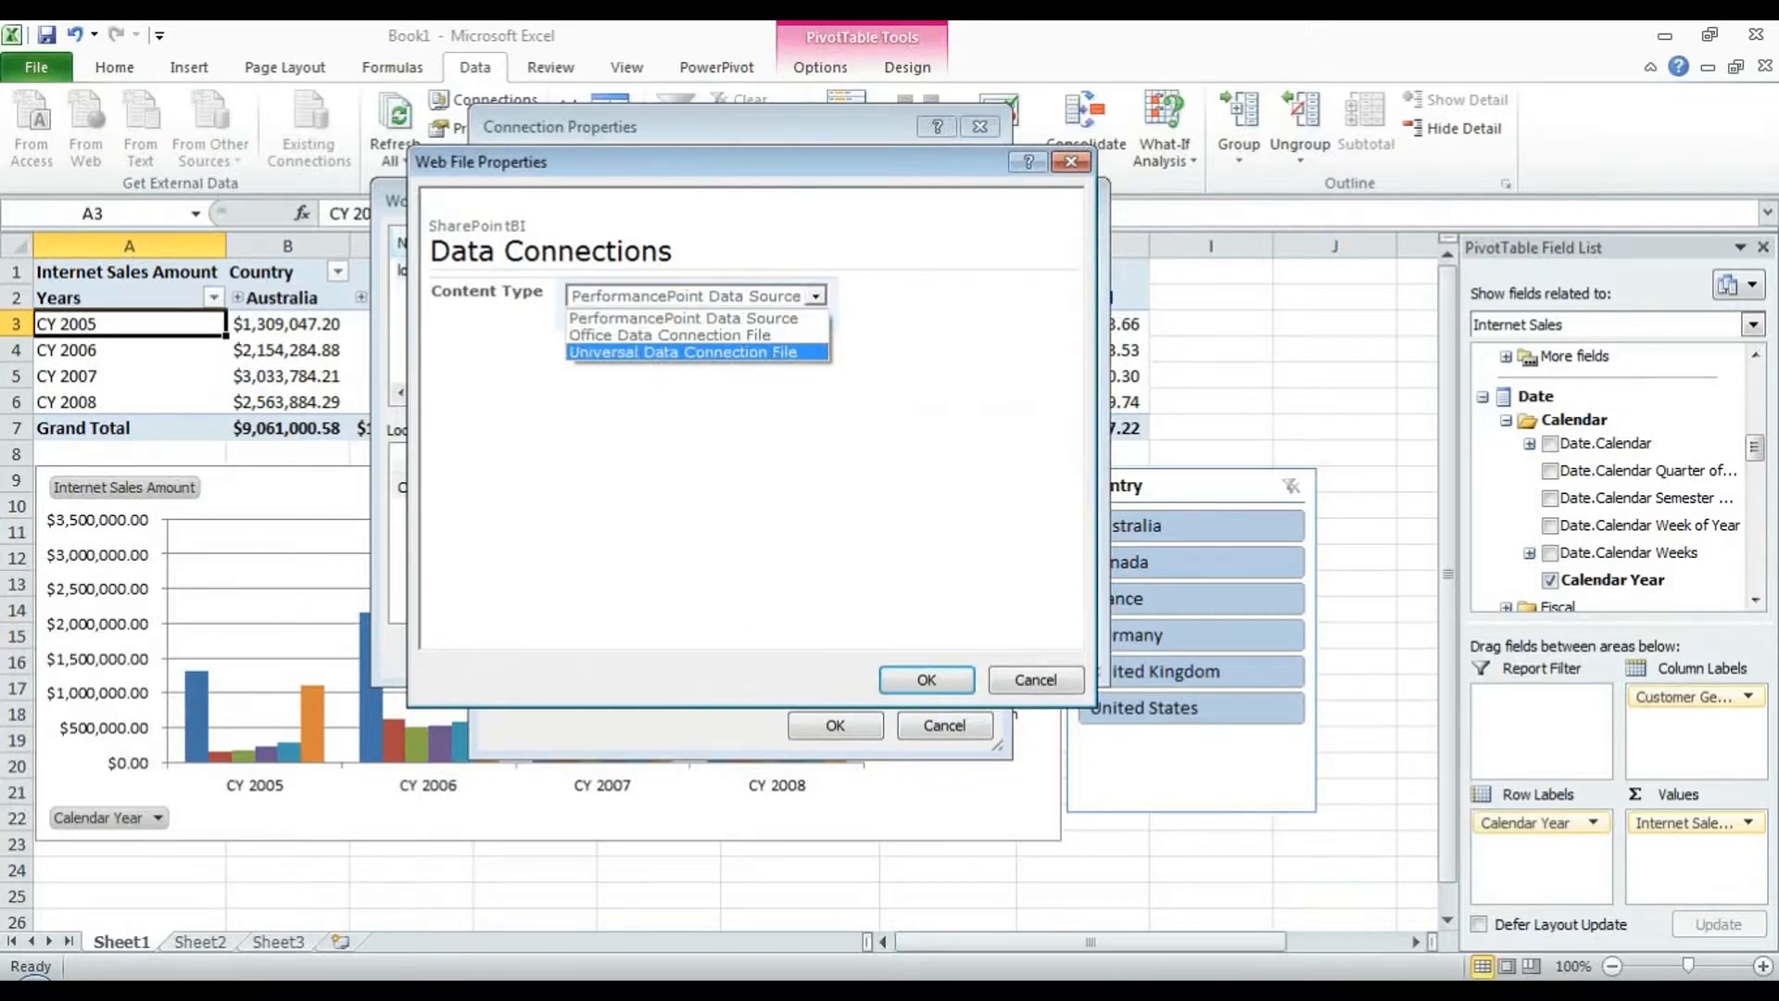
left_click(593, 973)
left_click(712, 946)
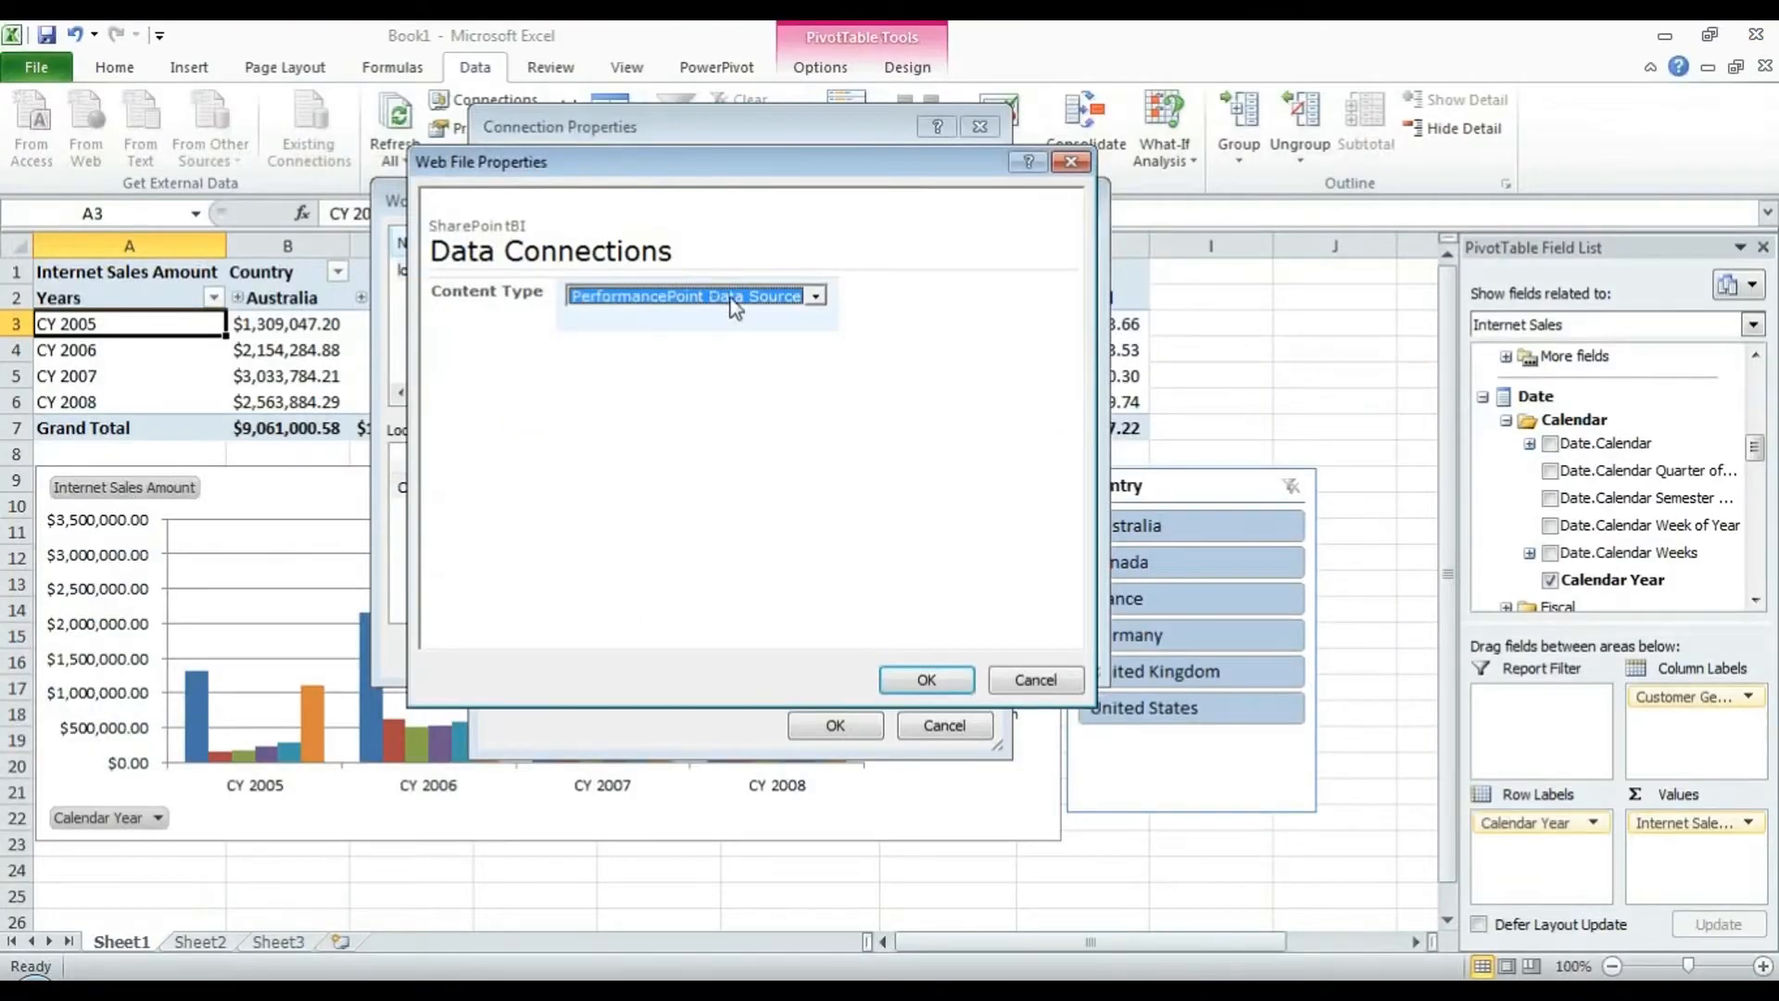
left_click(732, 296)
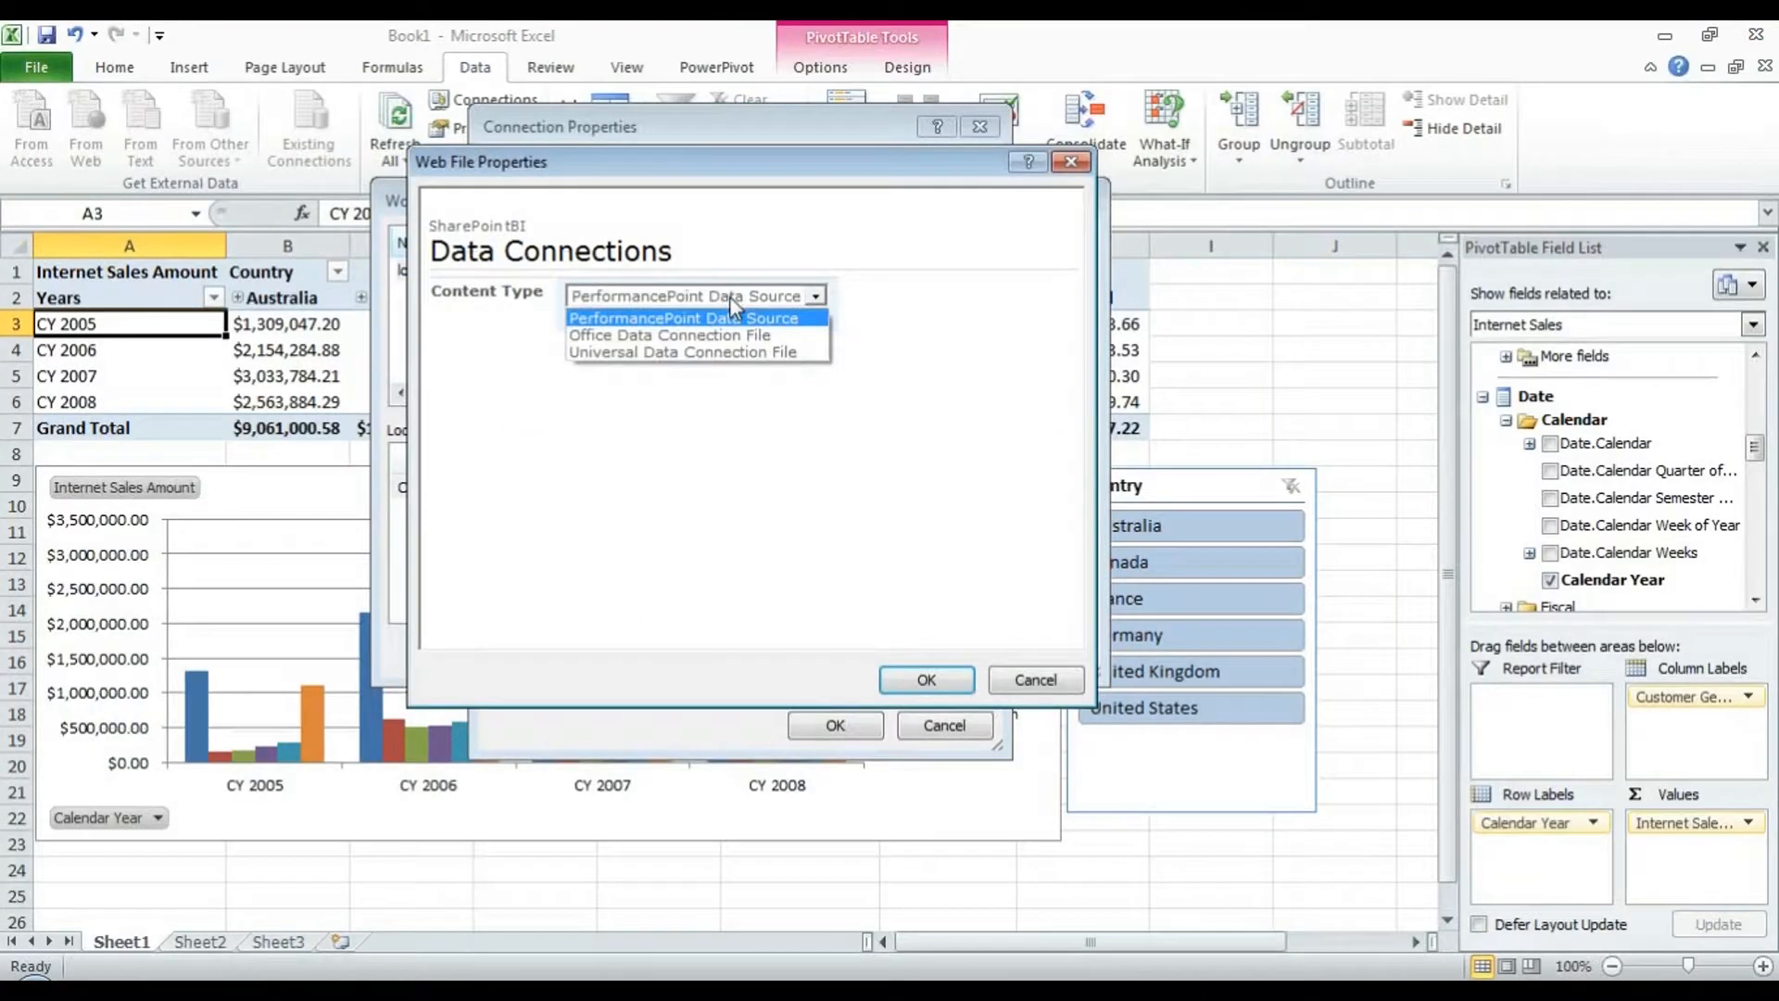
left_click(765, 341)
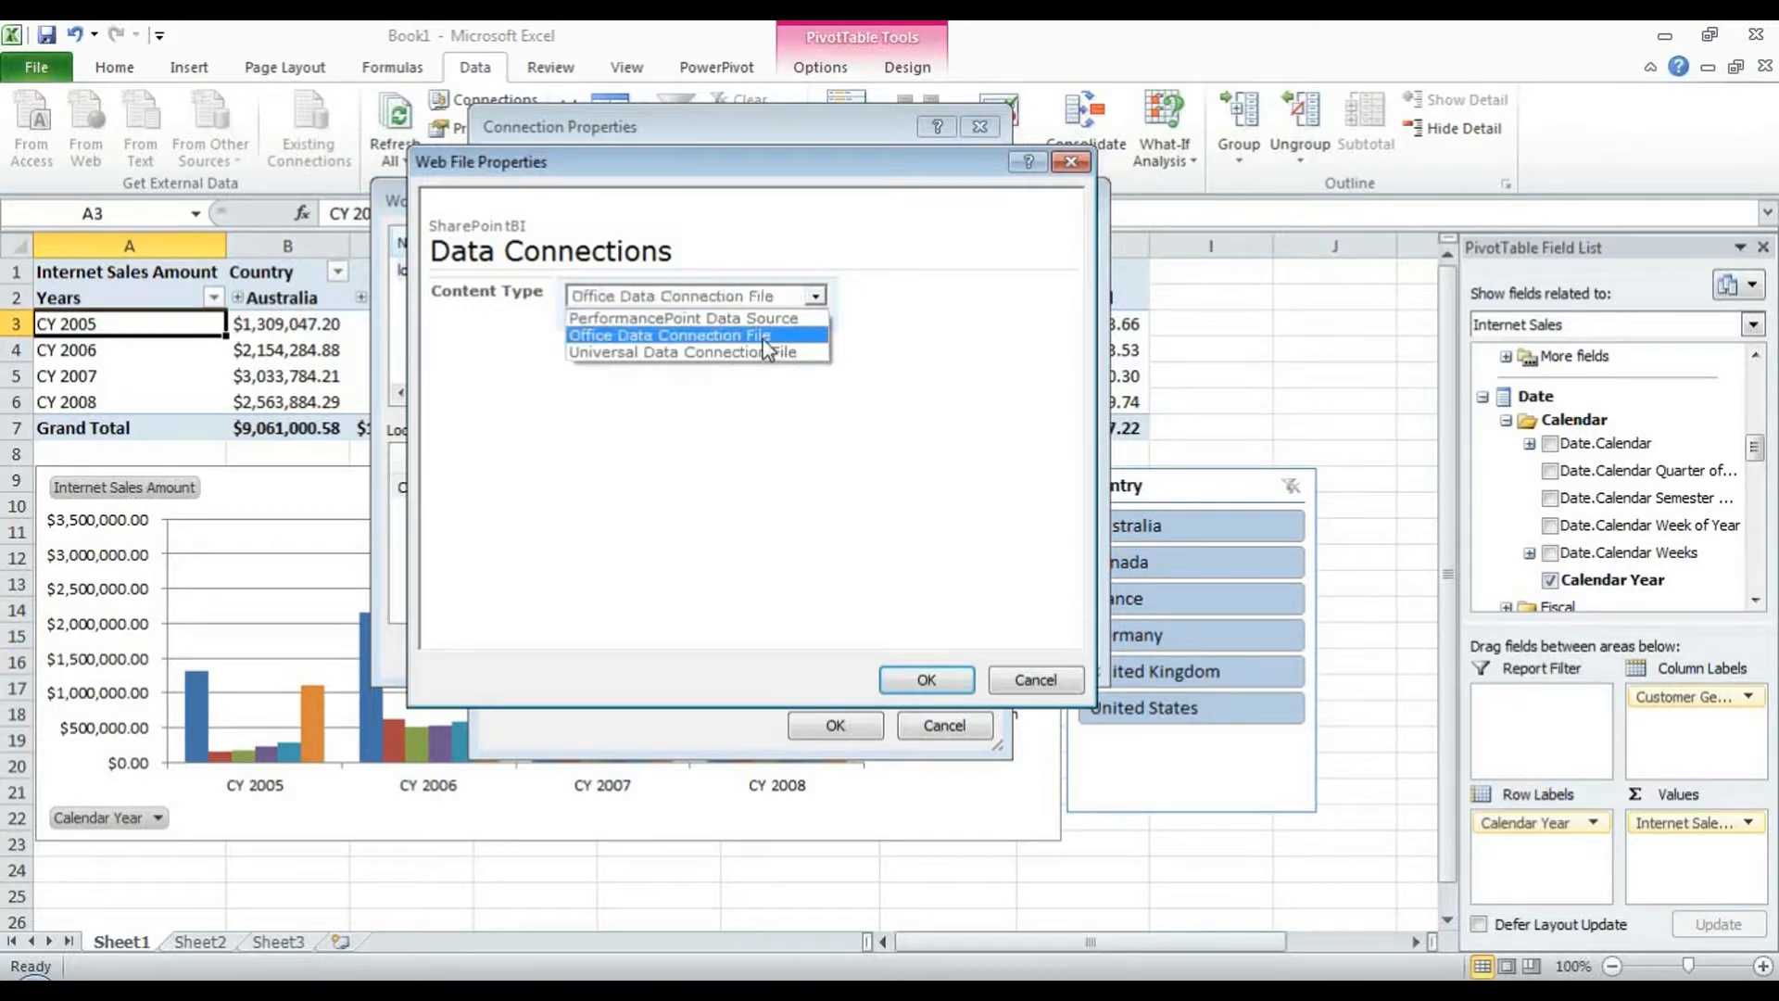
left_click(816, 298)
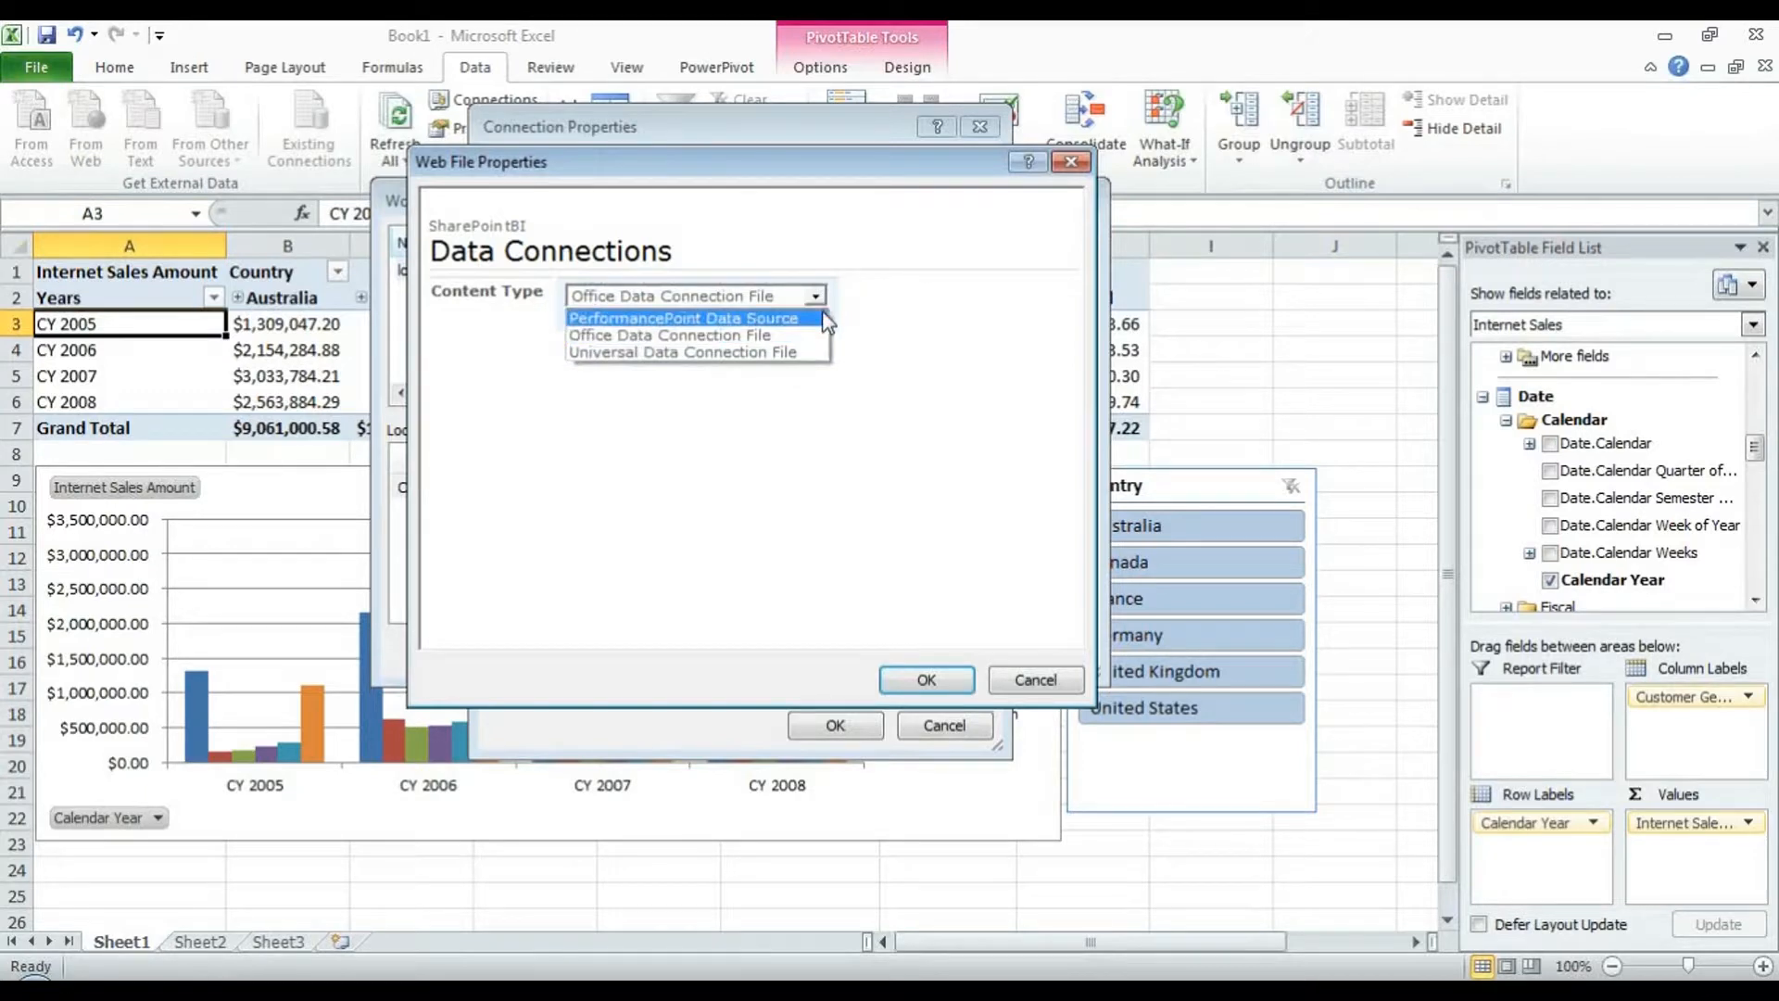
left_click(893, 316)
left_click(1032, 542)
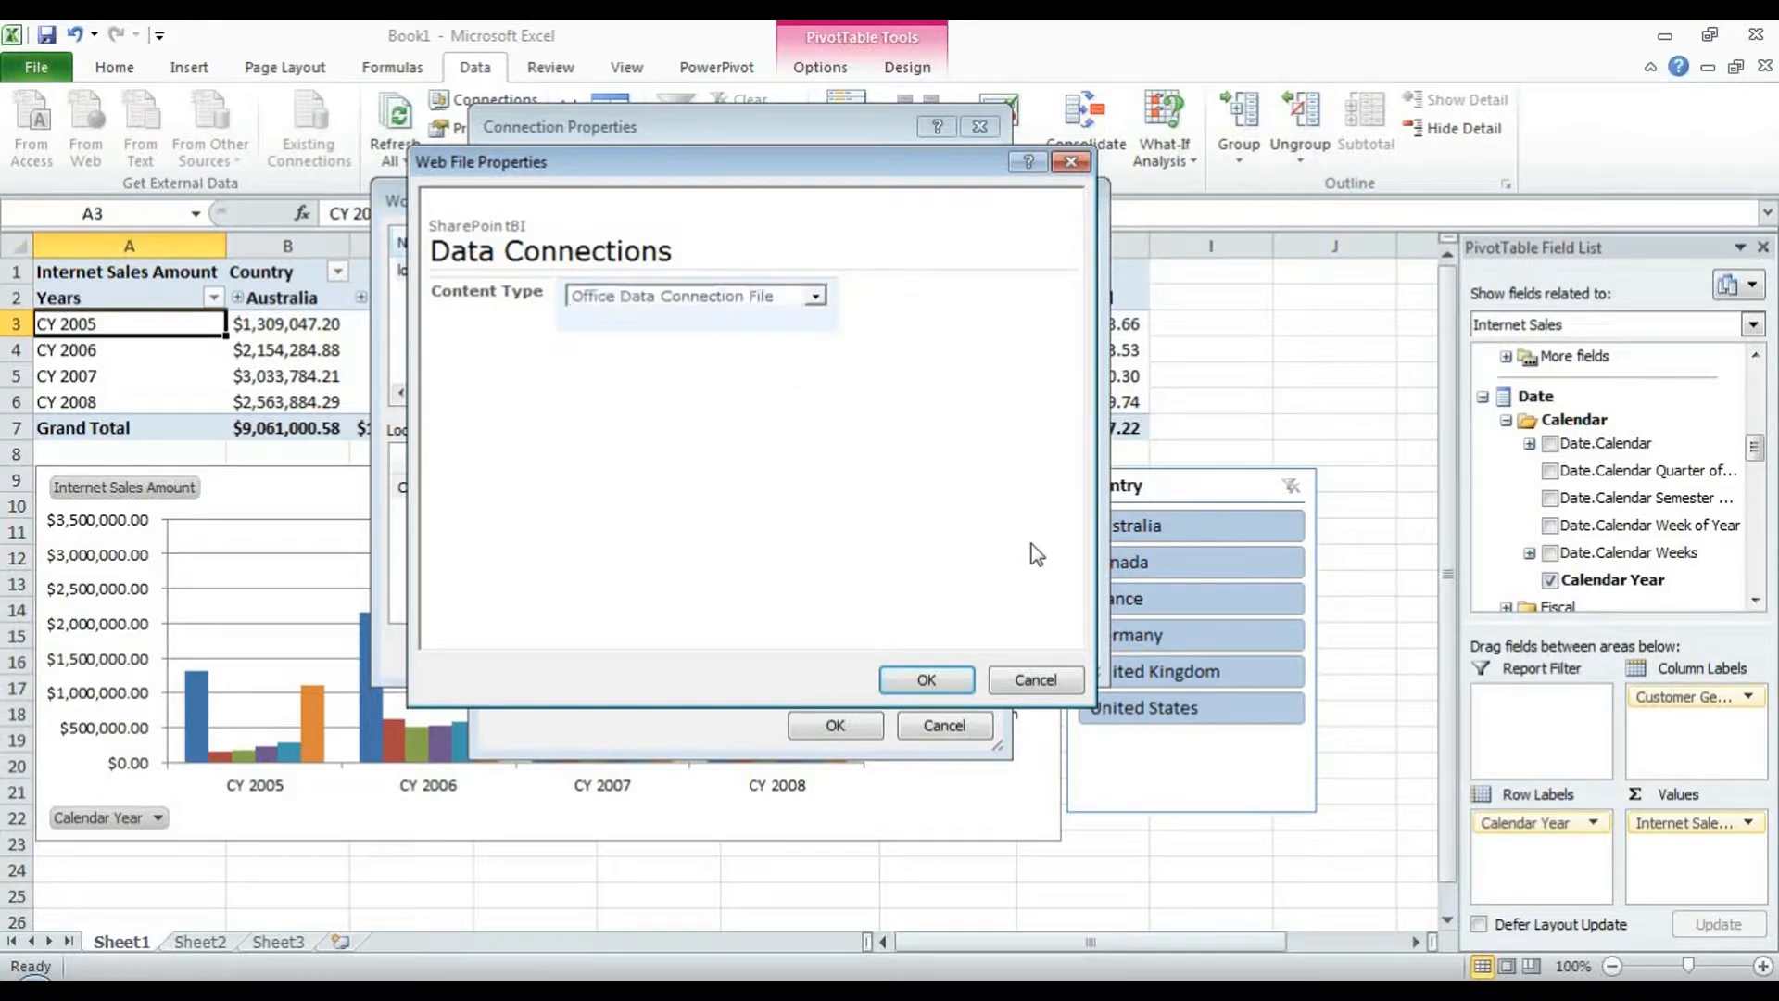
left_click(934, 682)
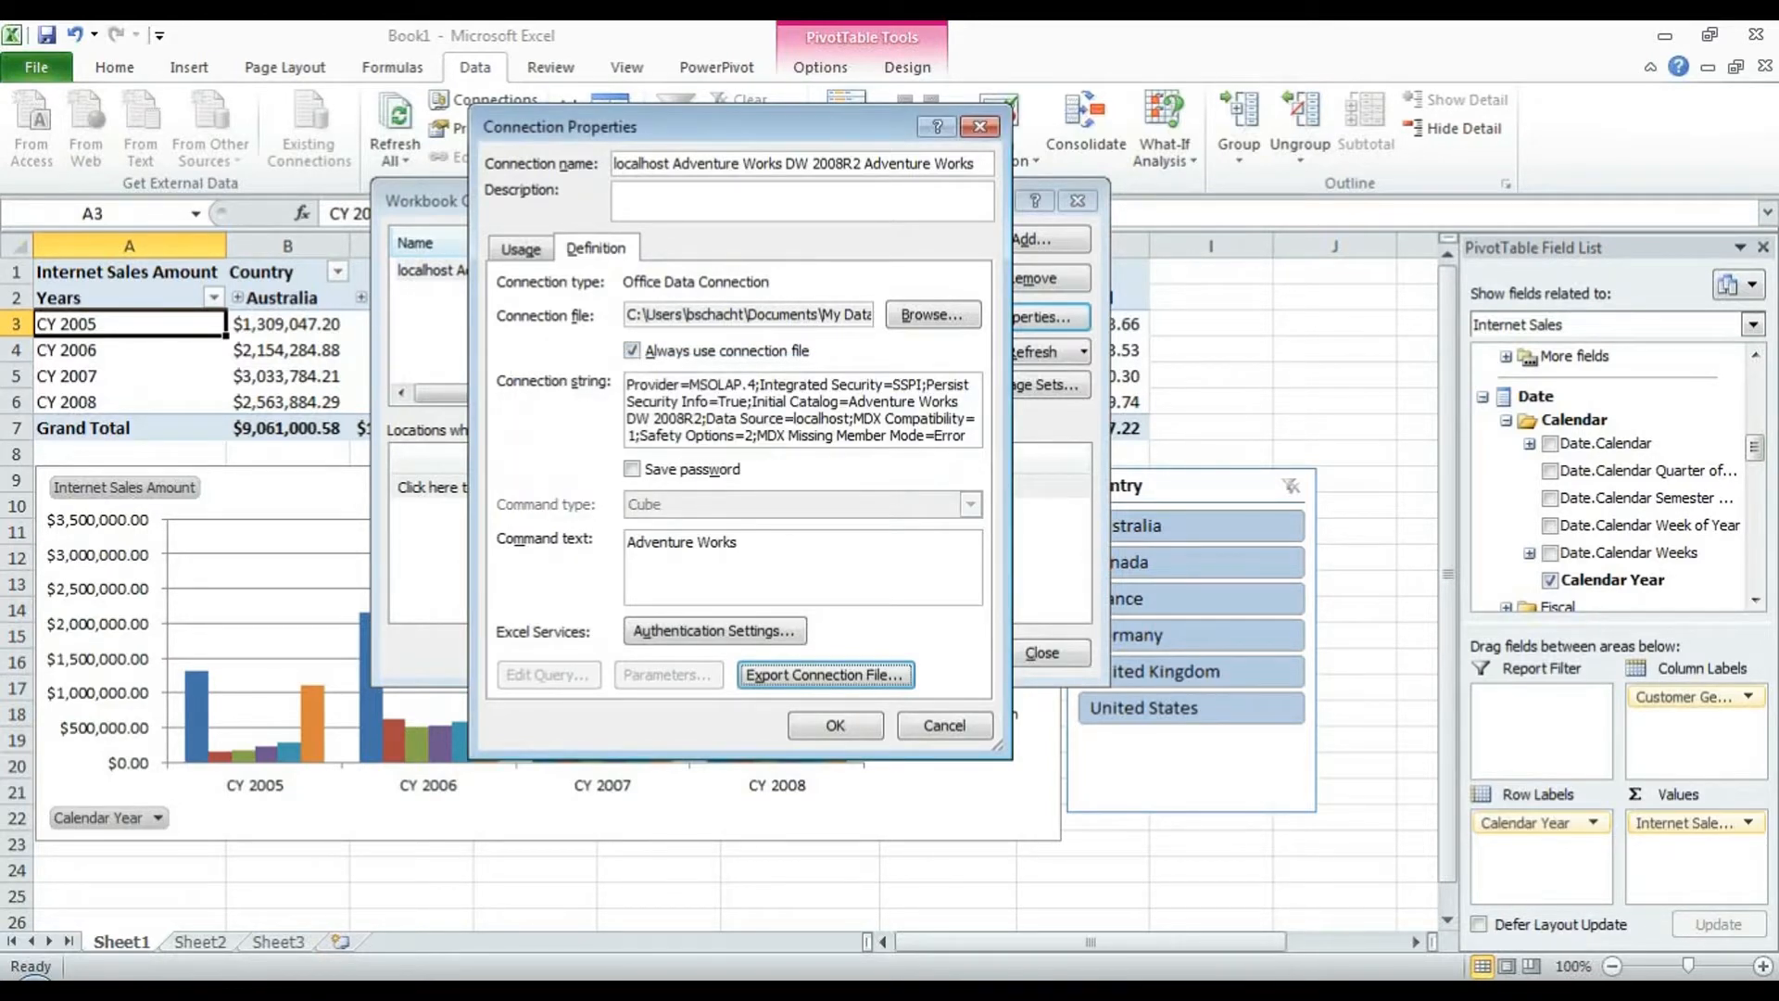
- Refresh the SharePoint Data Connections library to show the new Cube file
mouse_move(645, 990)
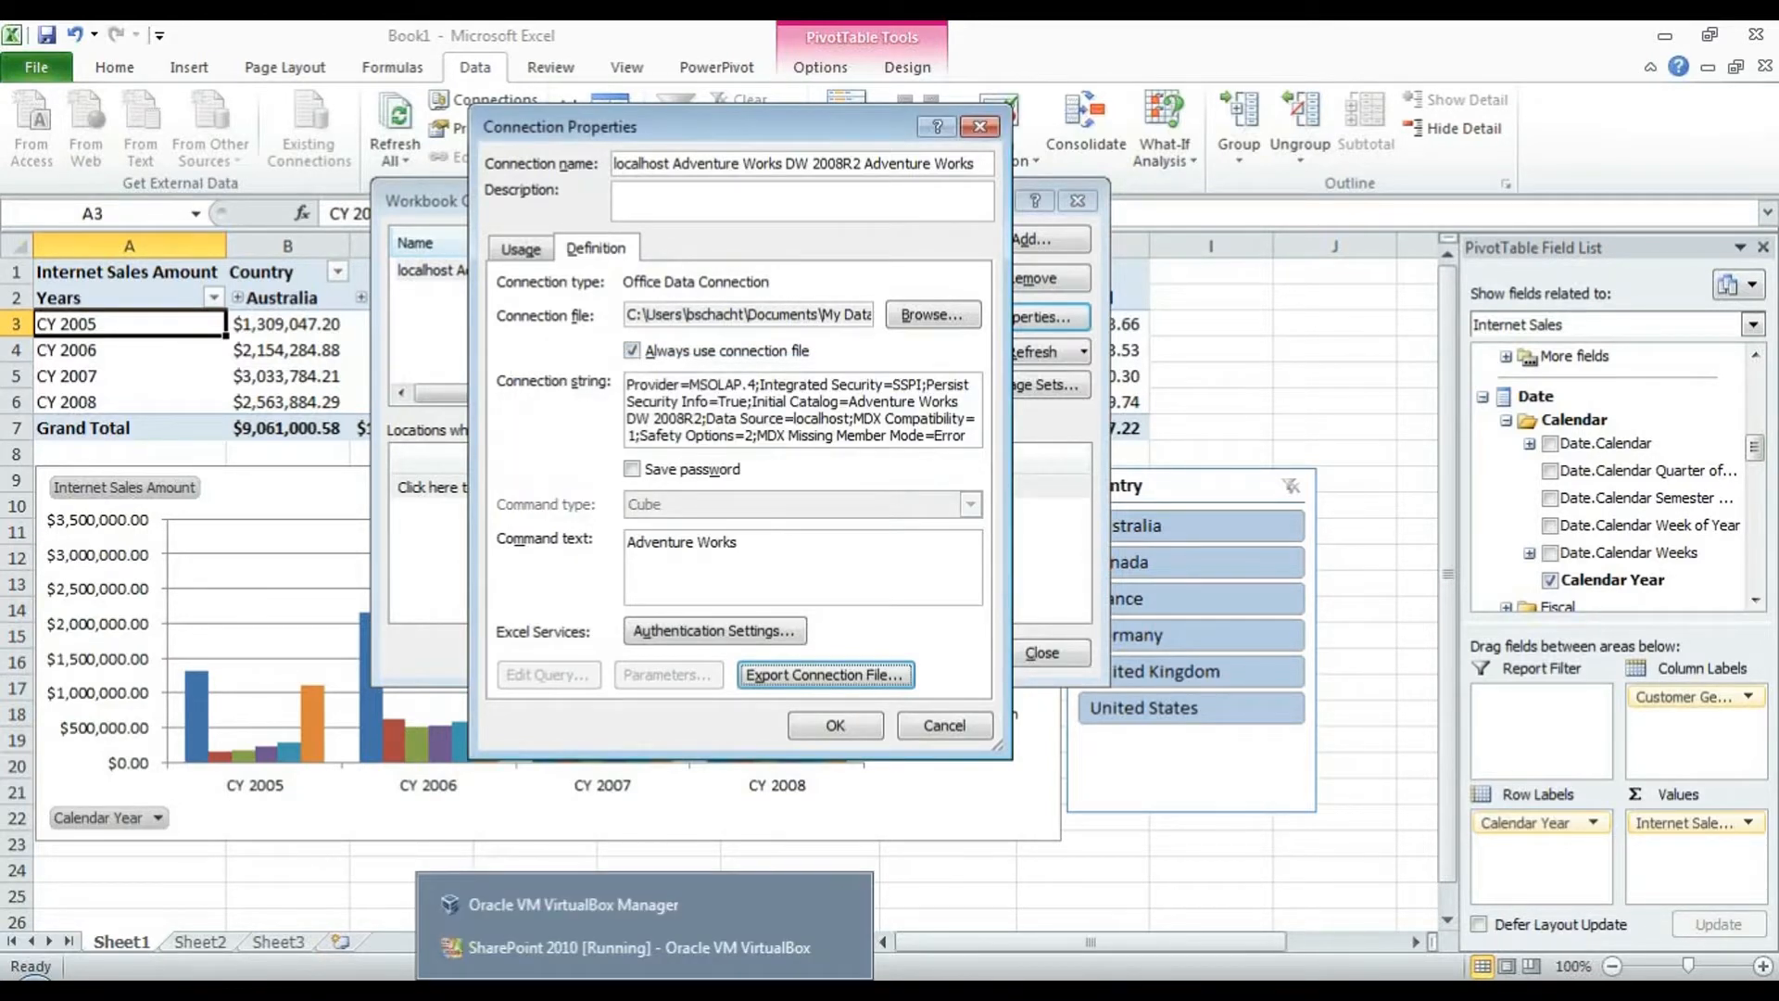
left_click(645, 949)
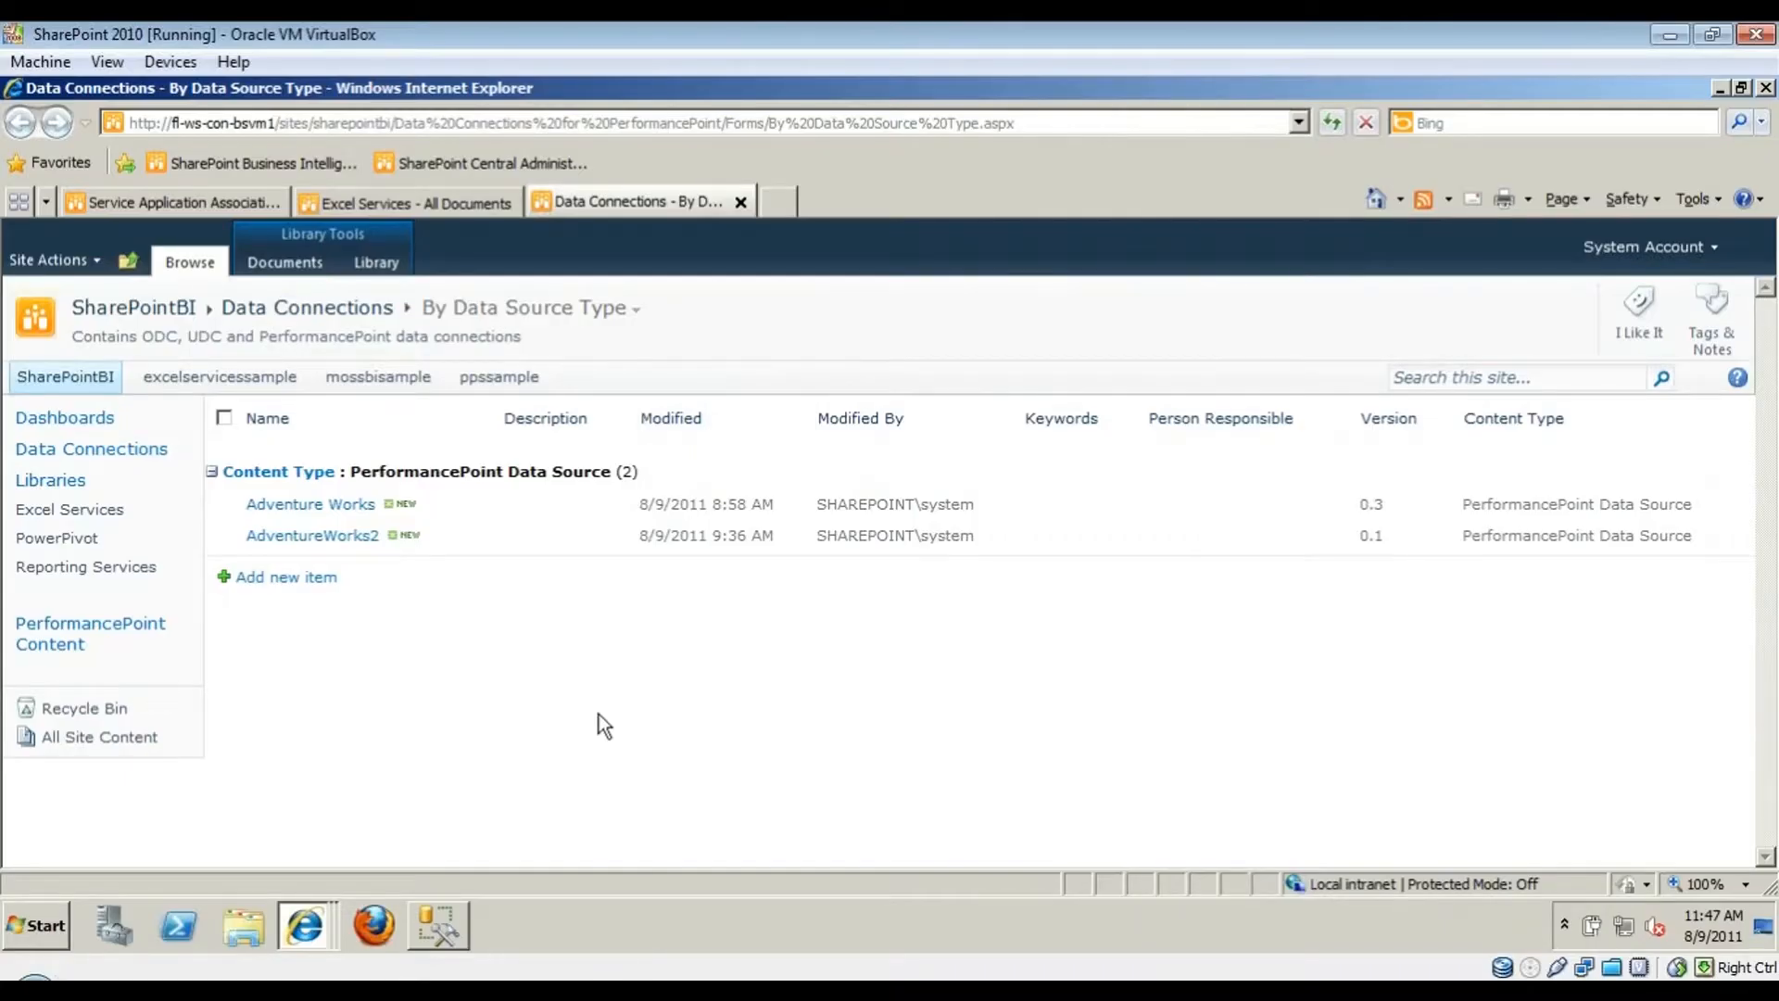
key("F5")
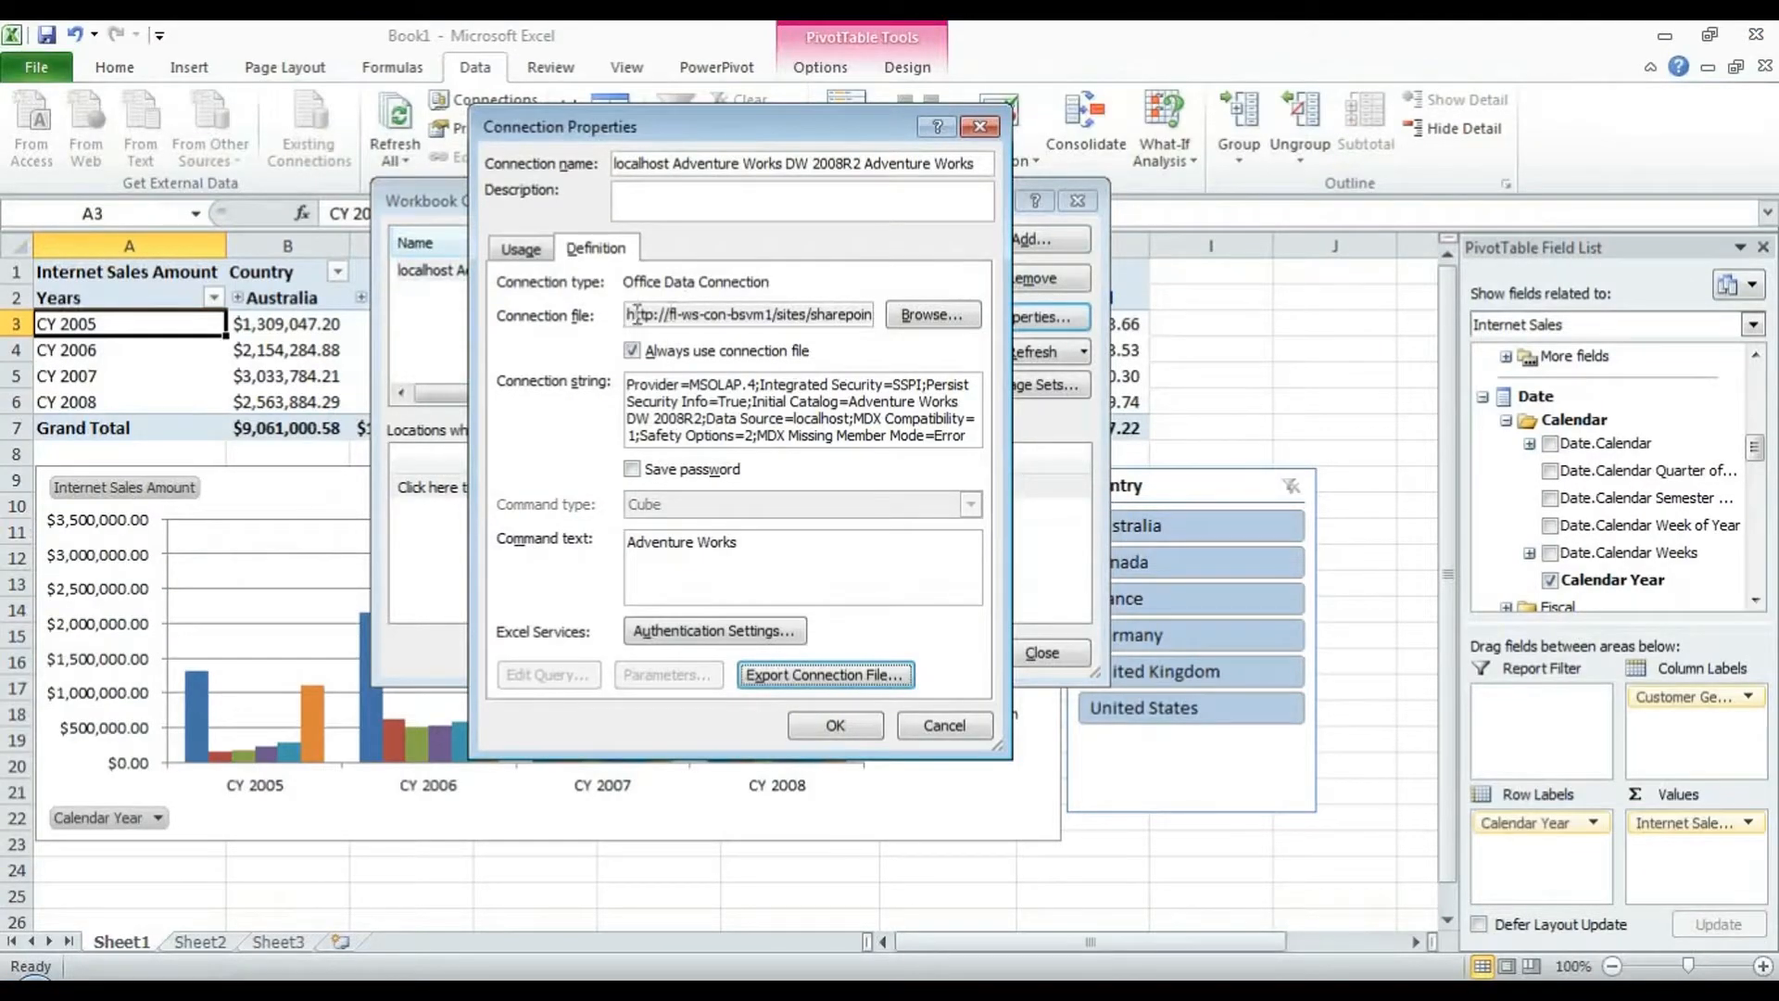
- Review the SharePoint server path in the Connection file field and confirm Connection Properties
left_click_drag(636, 315, 822, 315)
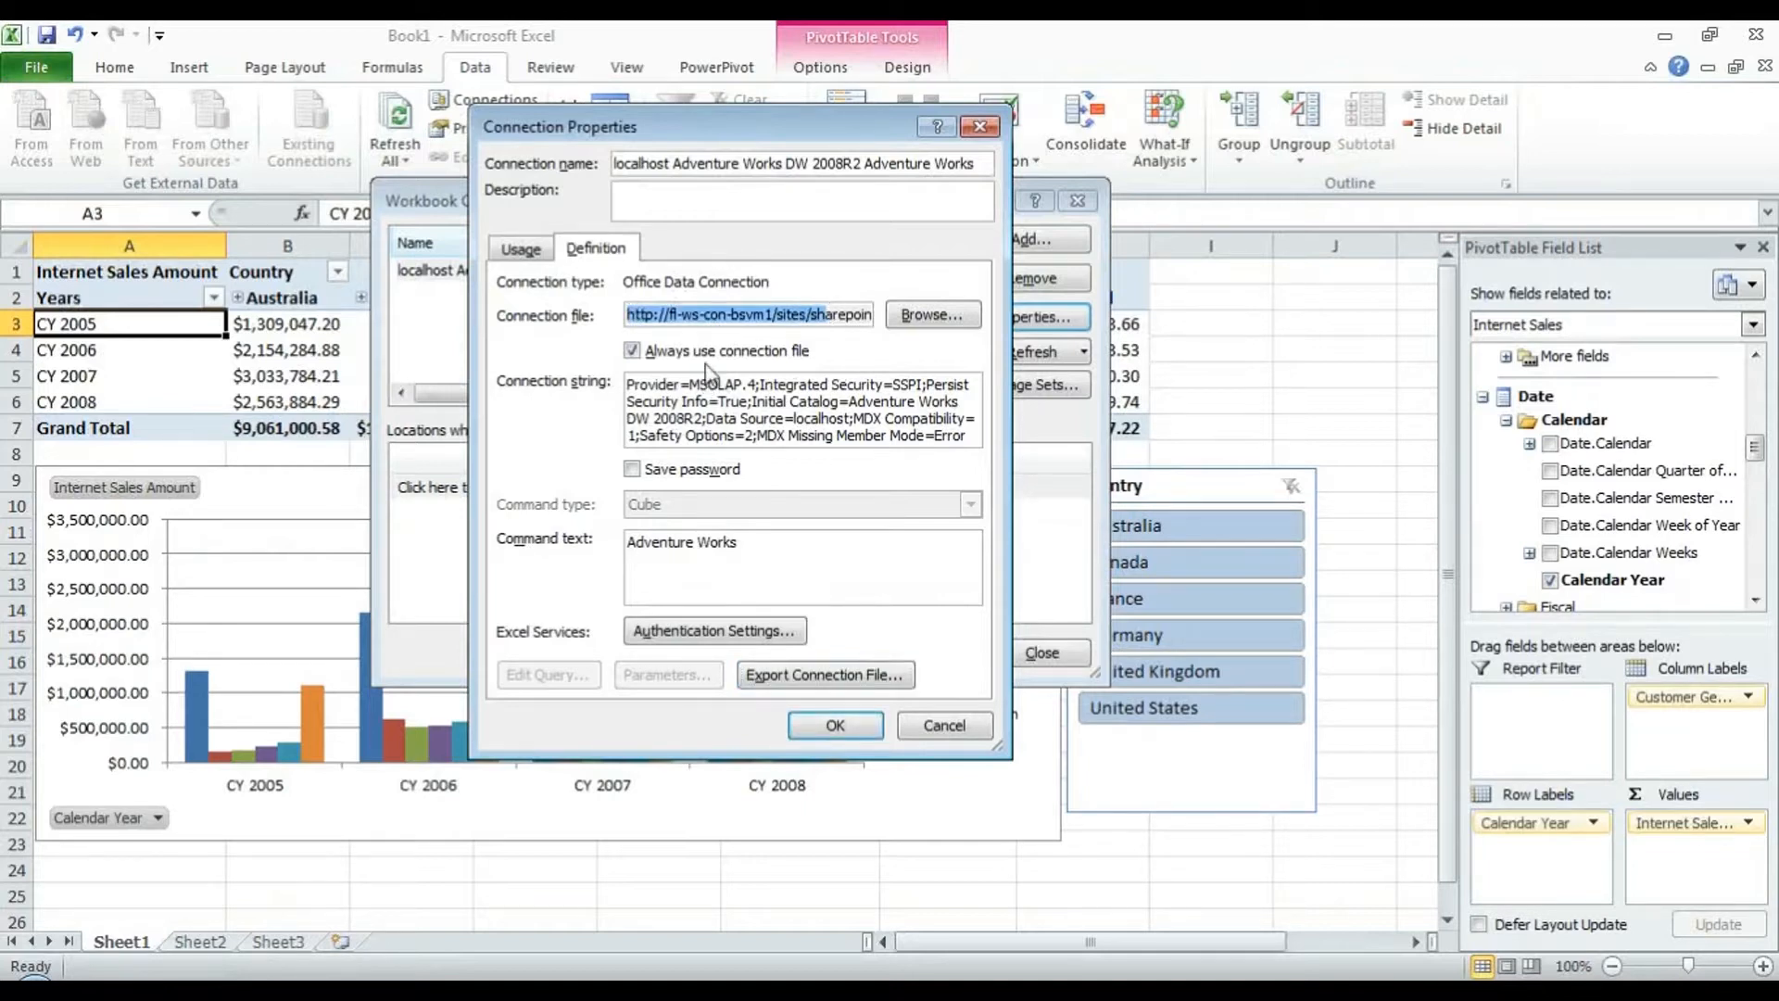
left_click(706, 315)
left_click_drag(667, 313, 770, 320)
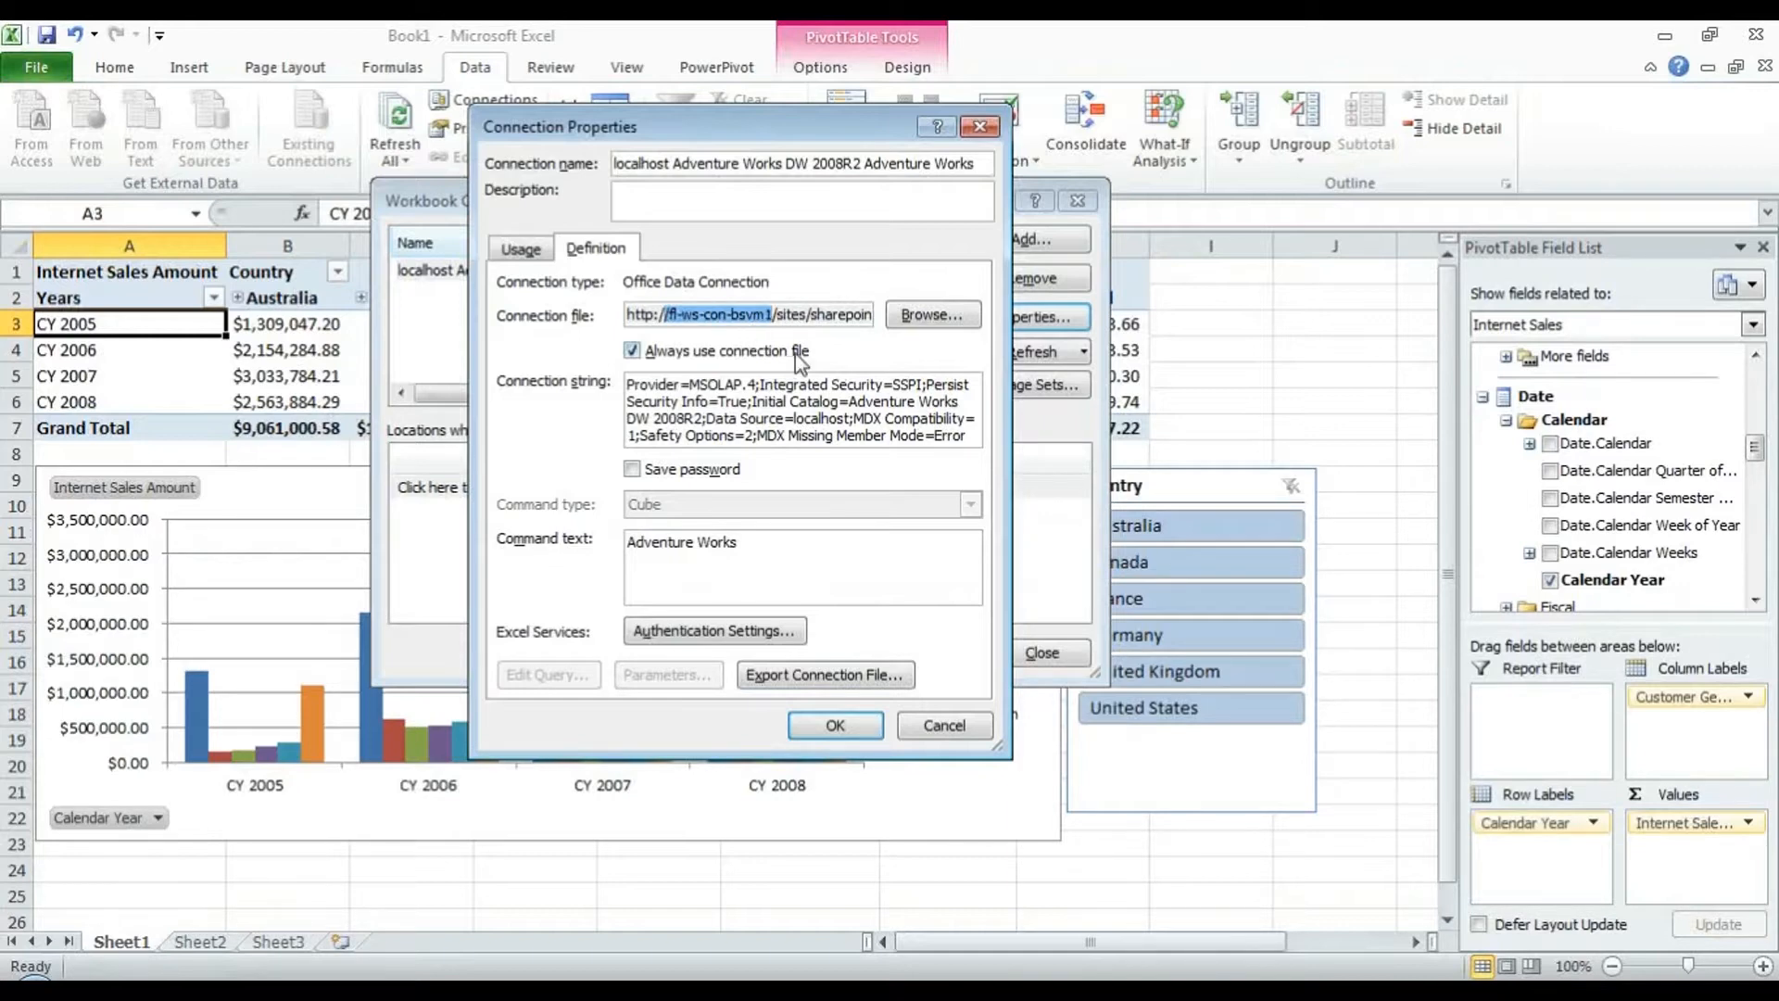
left_click(788, 315)
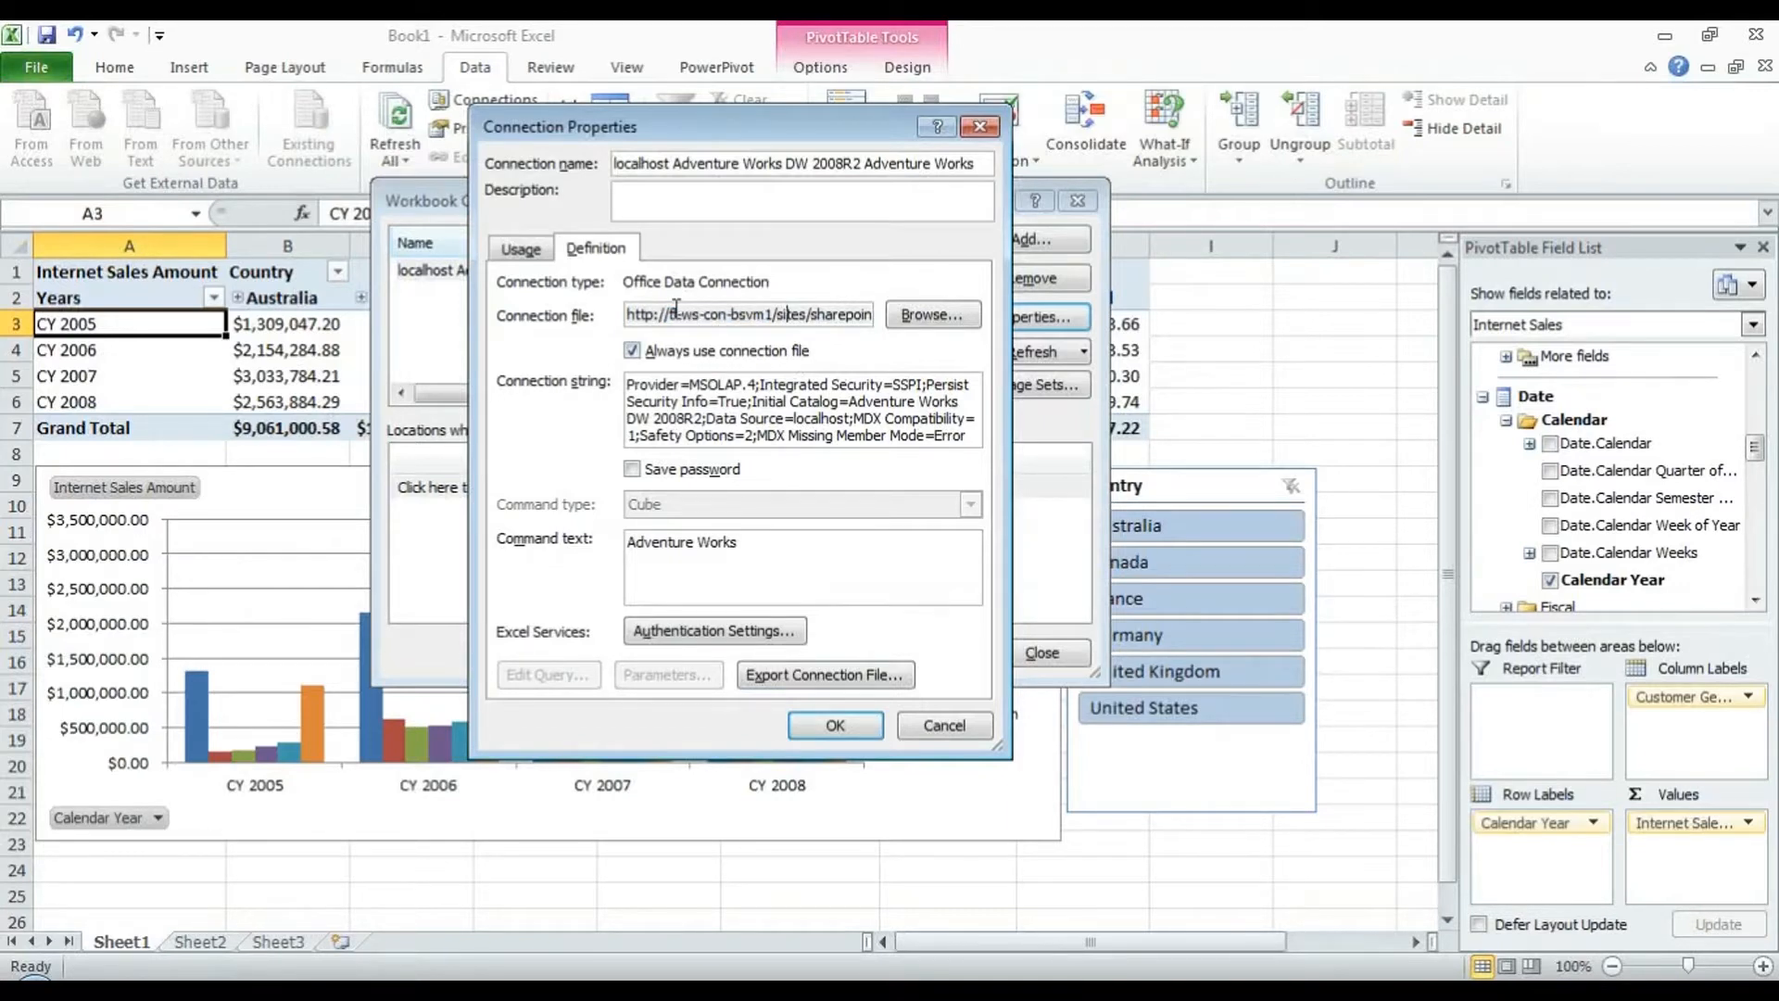
left_click(842, 729)
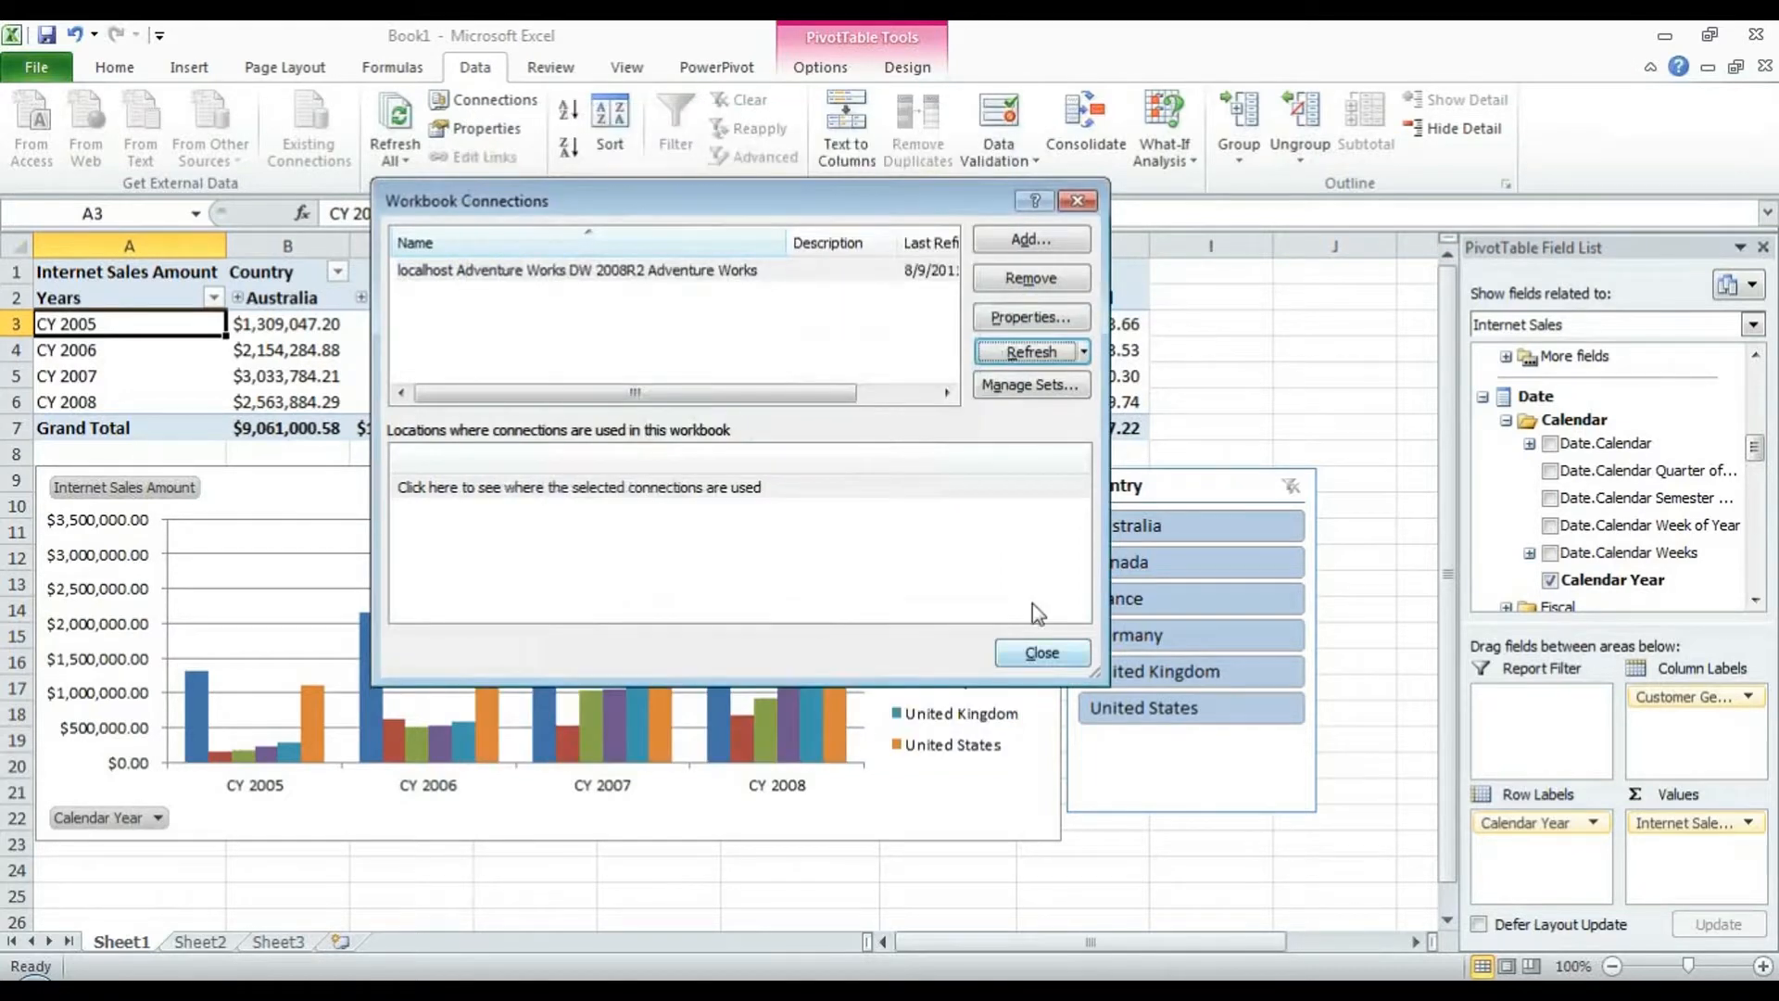
left_click(1032, 591)
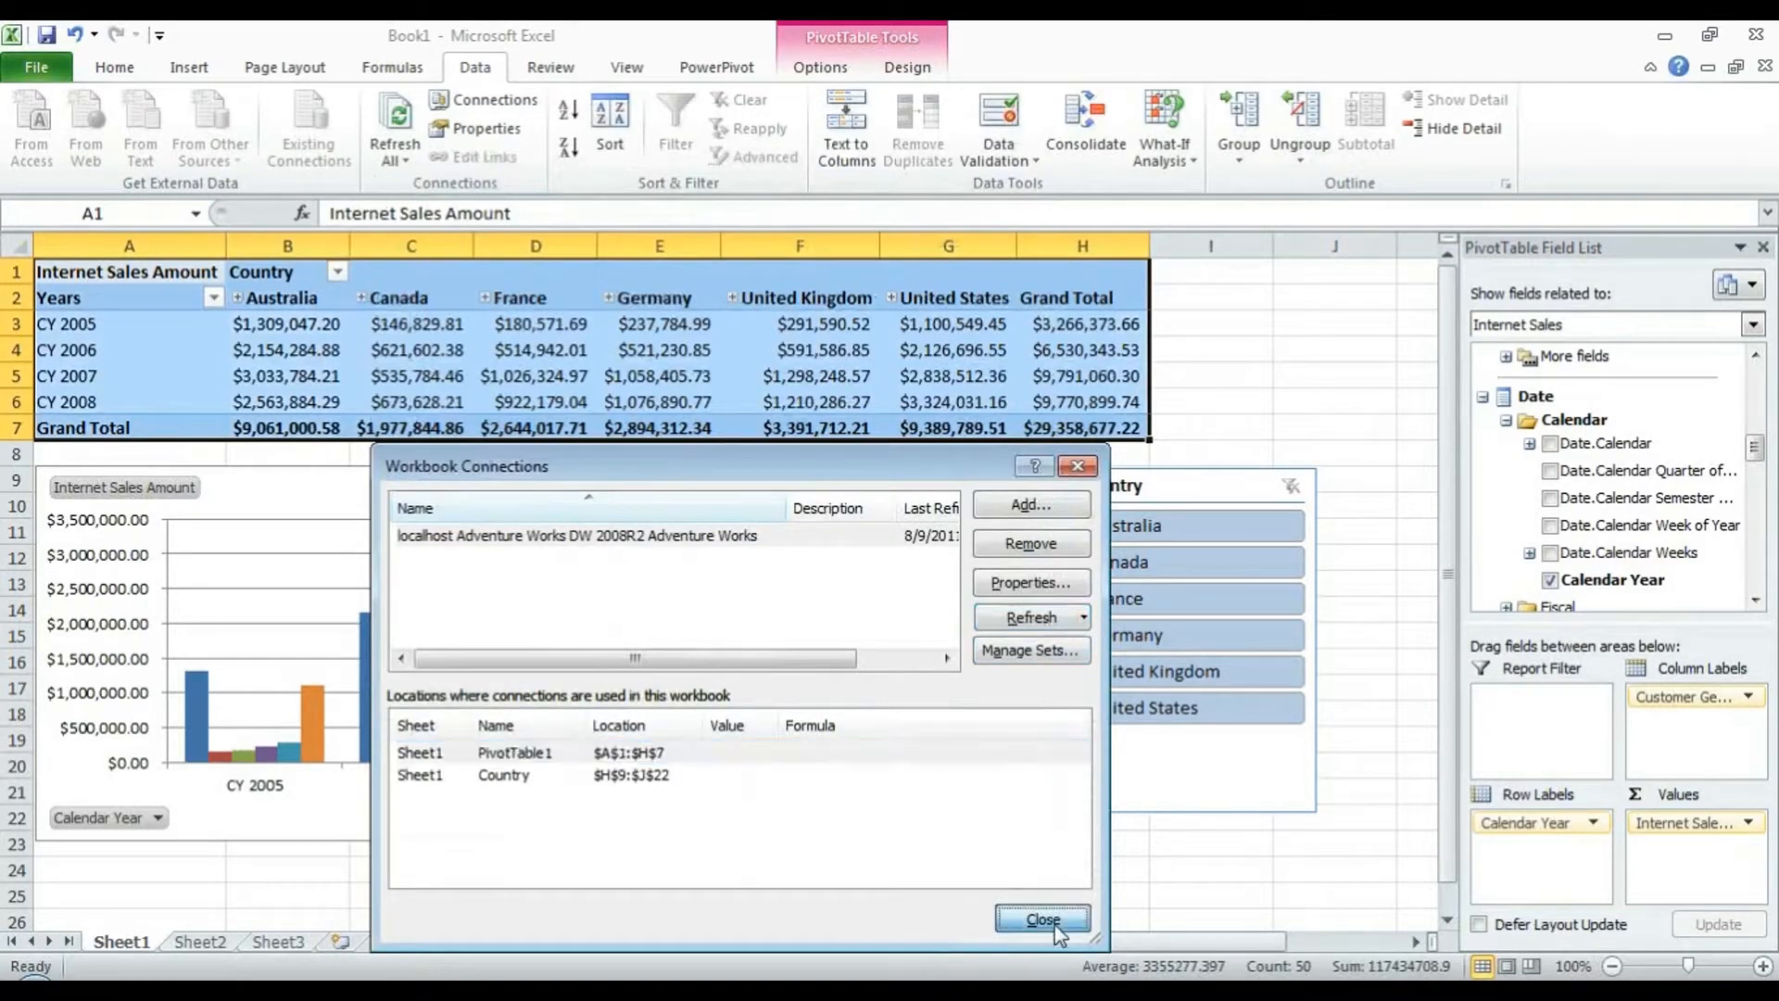
- Close Workbook Connections and go to File > Save & Send > Save to SharePoint
left_click(1042, 917)
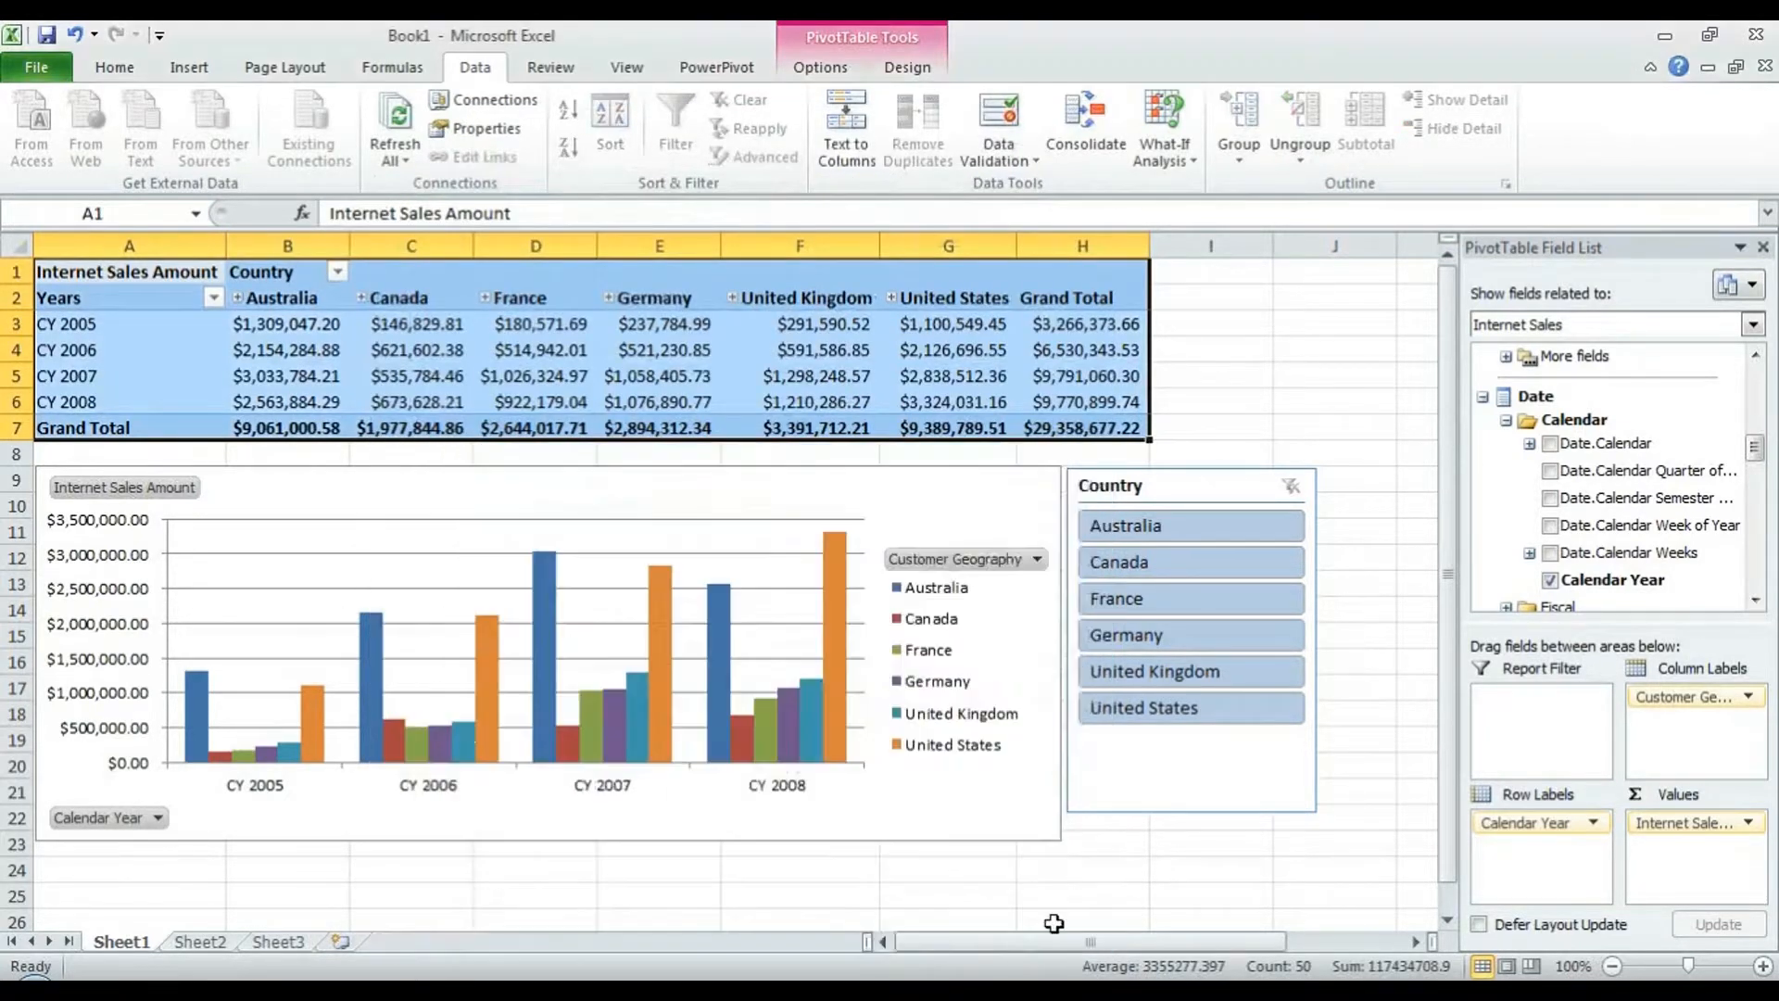
left_click(37, 71)
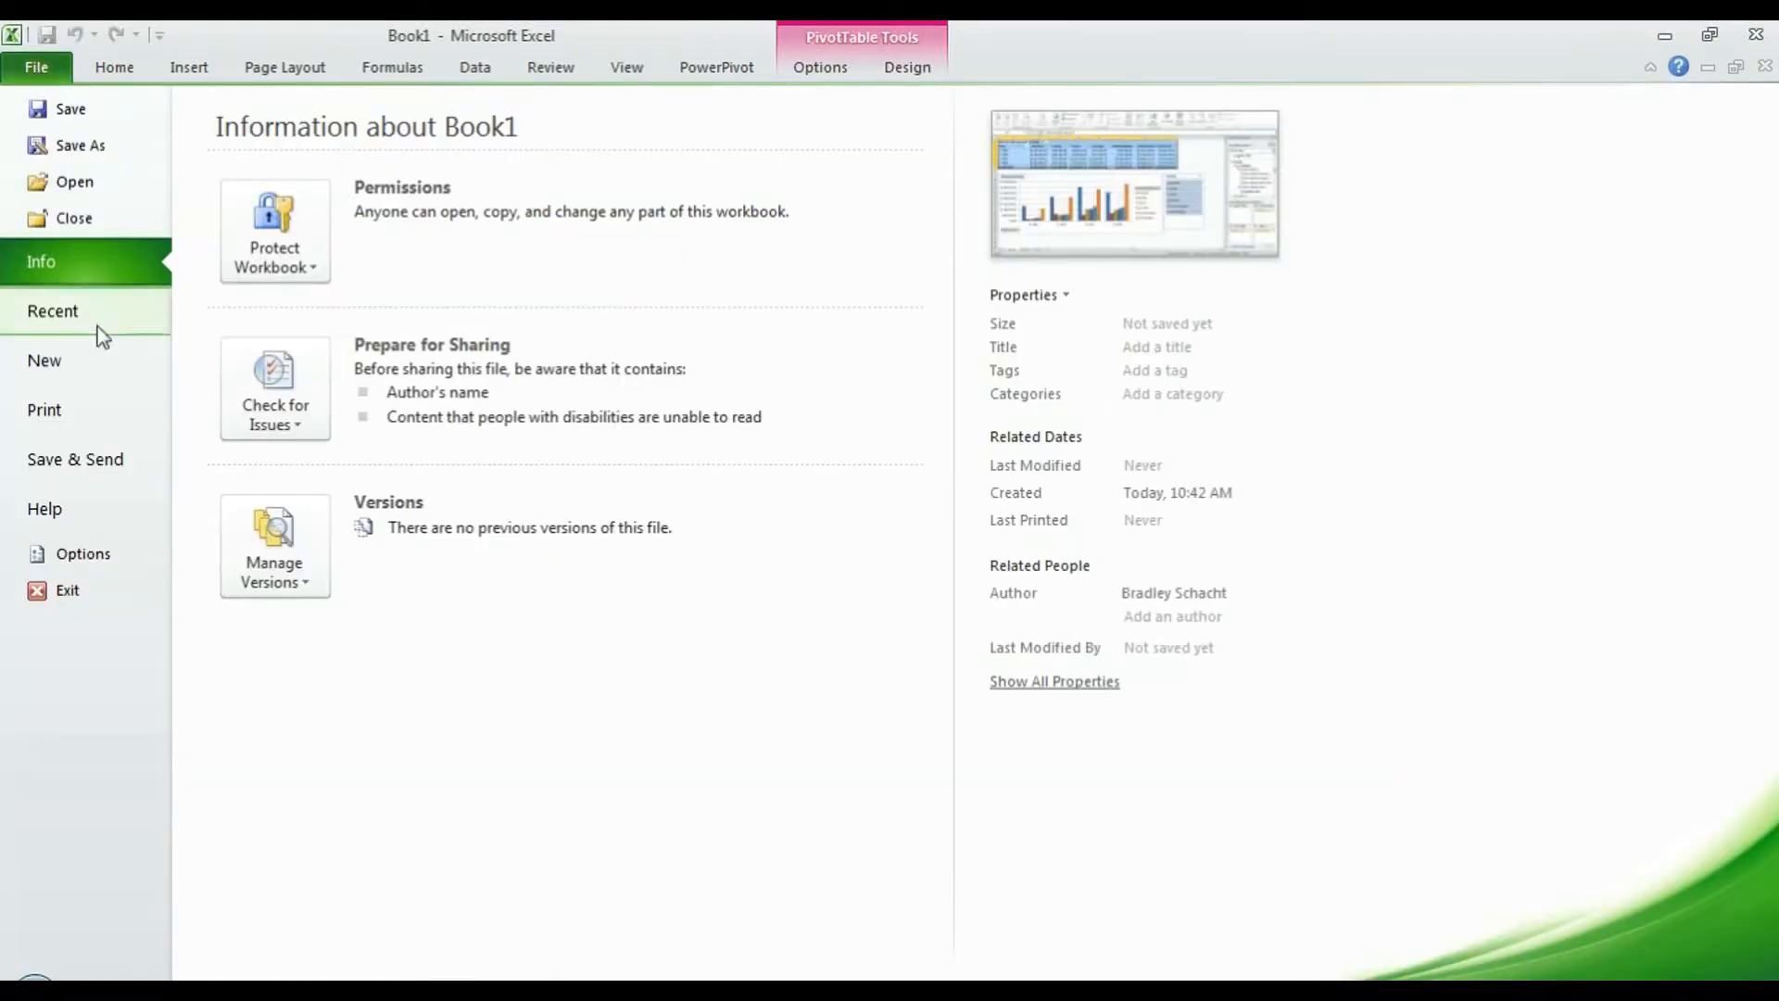
left_click(124, 459)
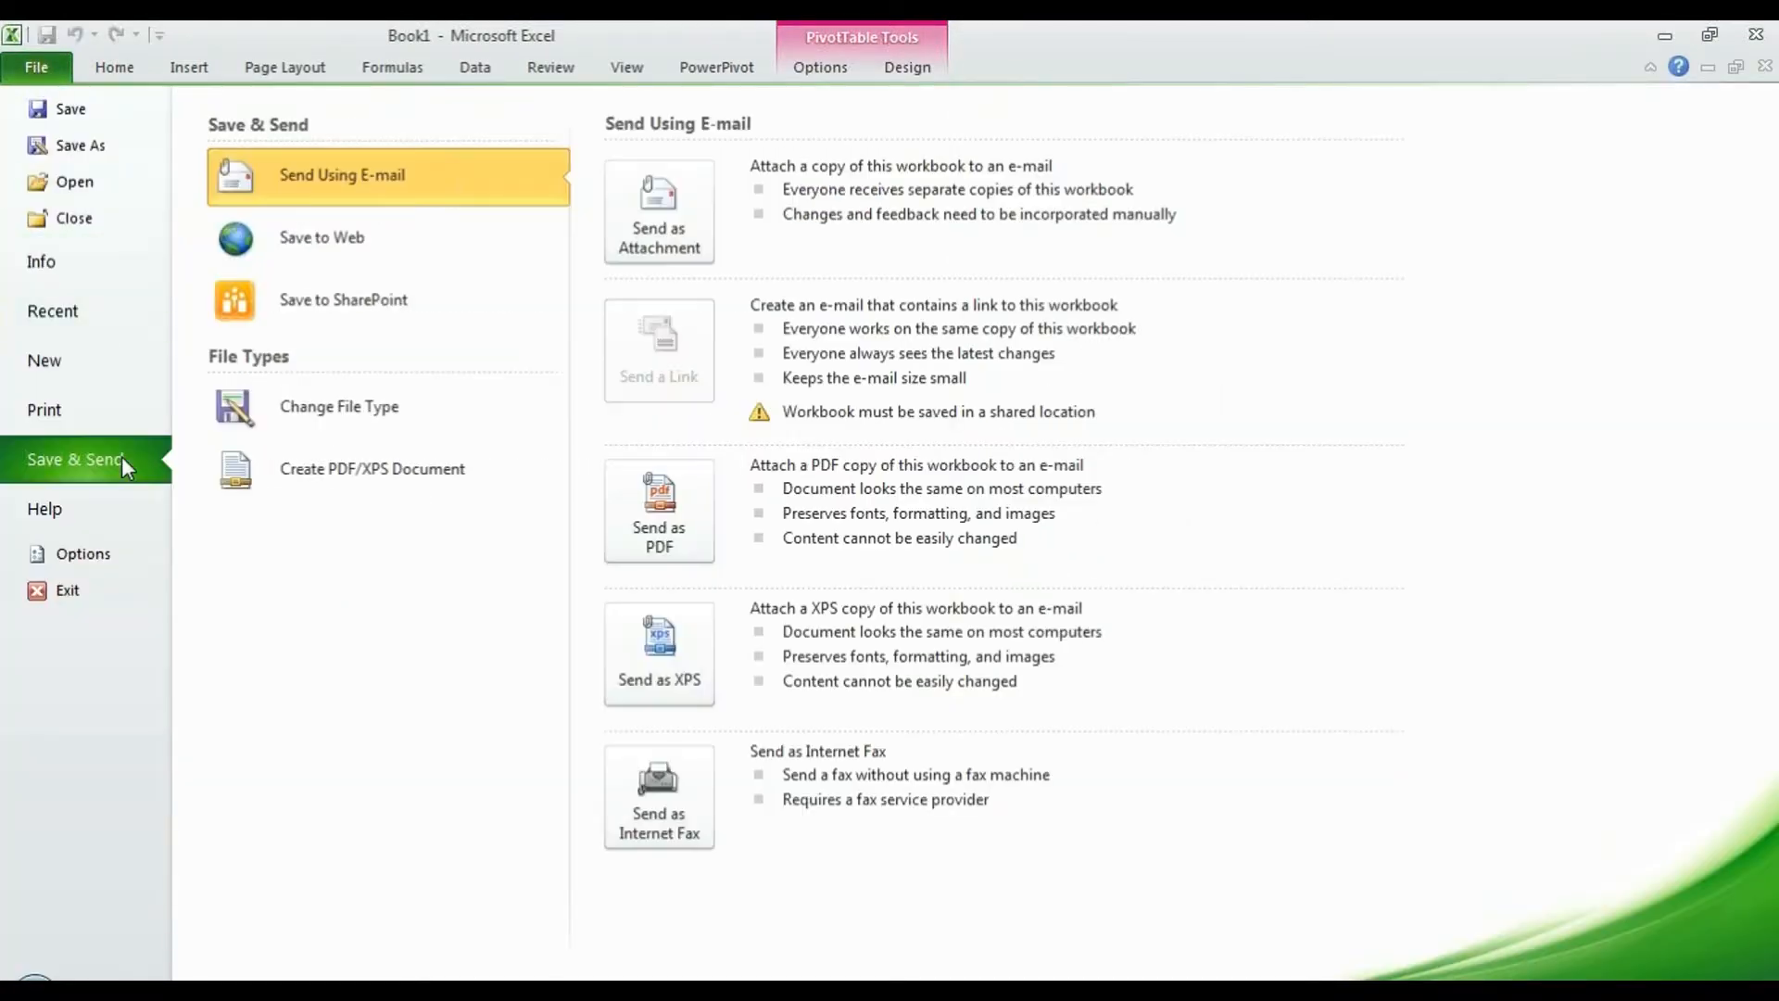
left_click(319, 308)
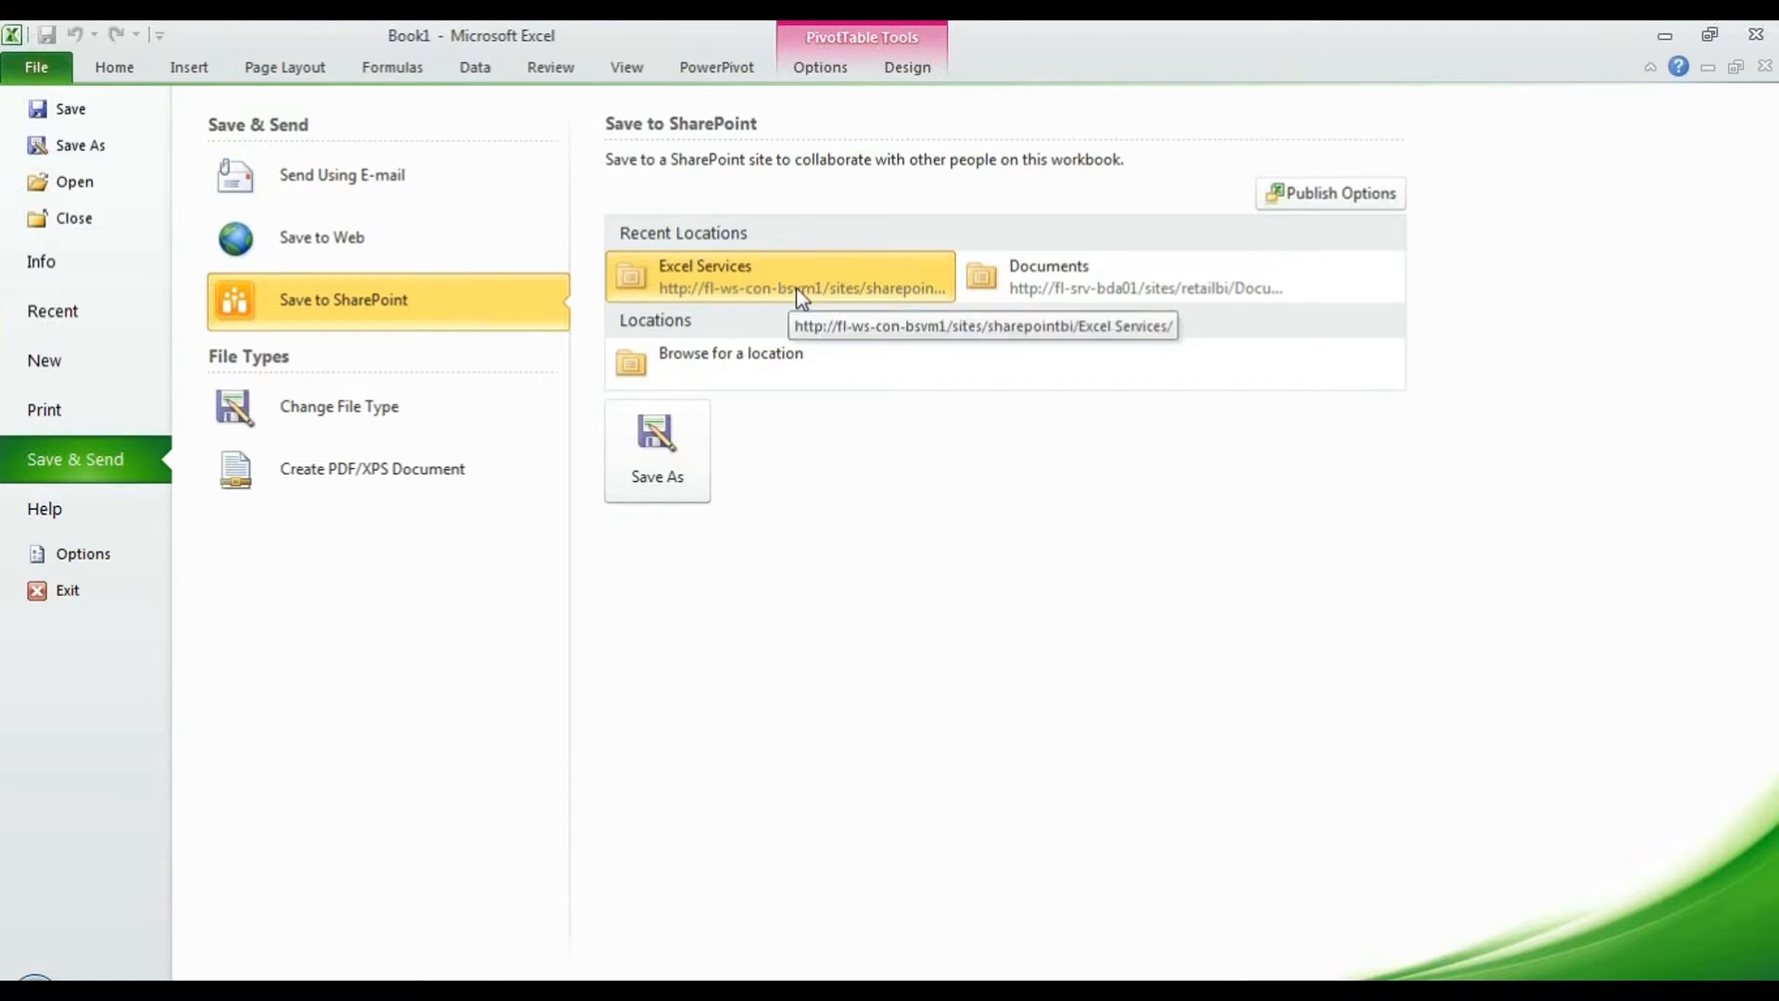
- Refresh the Excel Services library in the SharePoint browser, then minimize the virtual machine
key("alt+Tab")
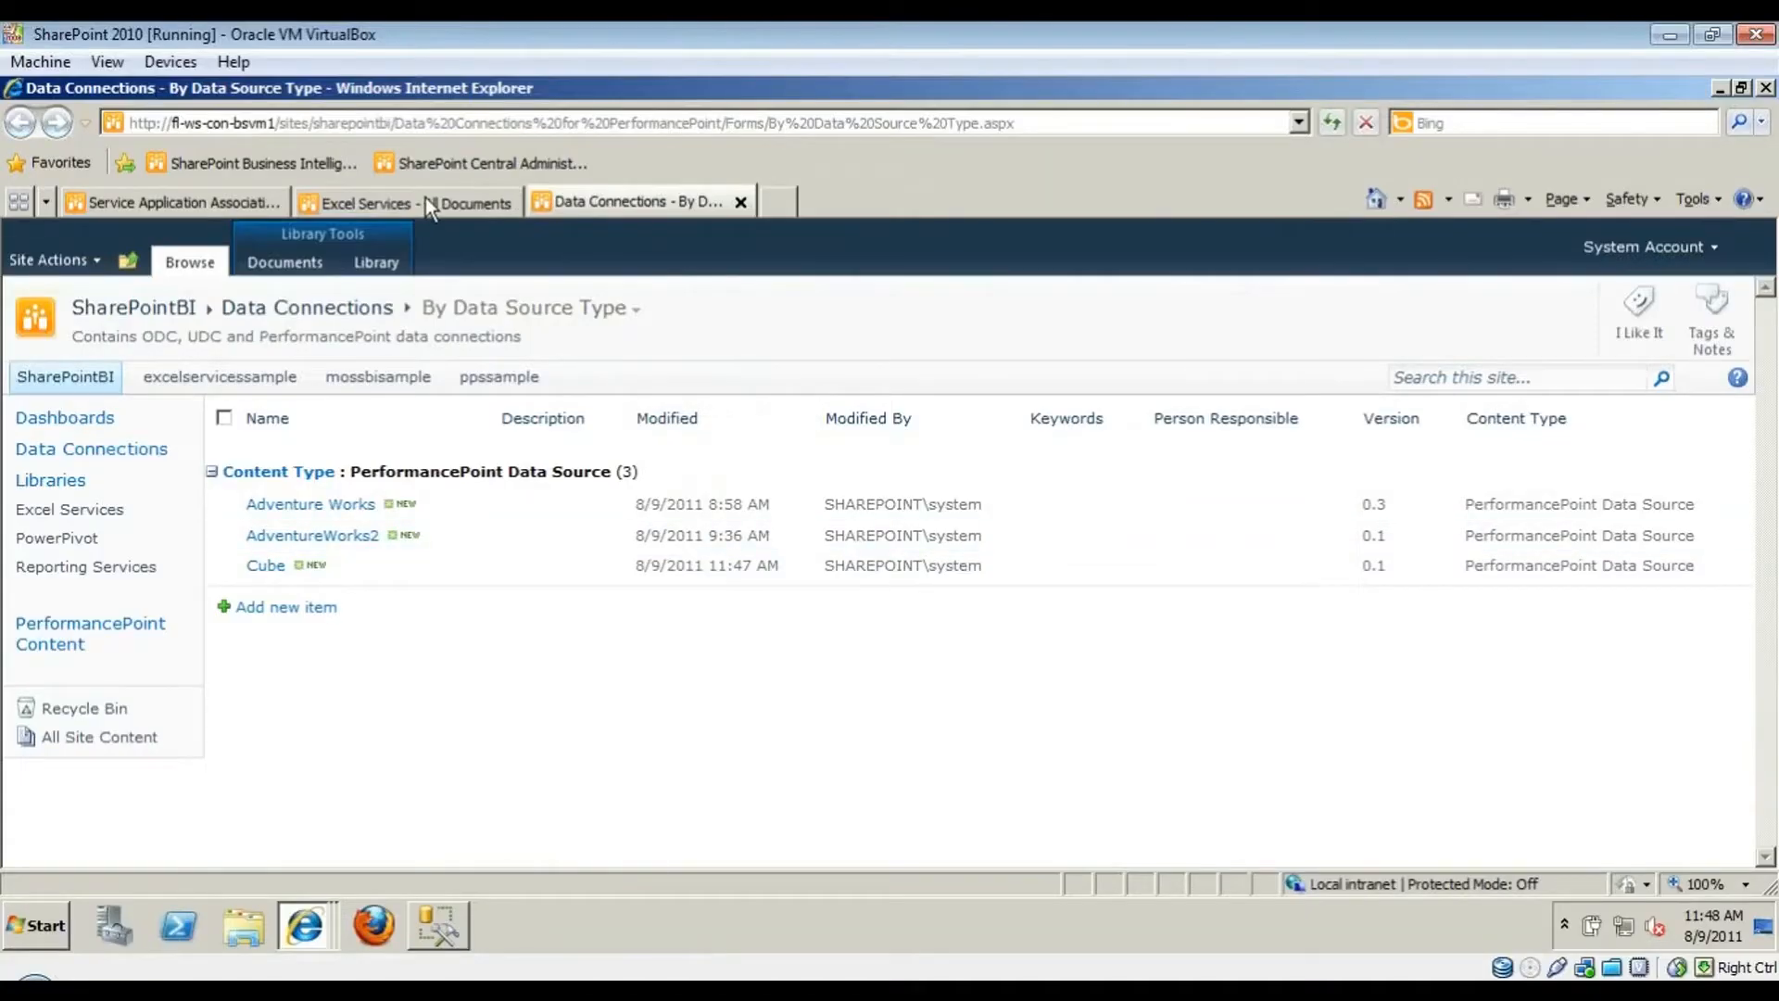
left_click(426, 200)
key("F5")
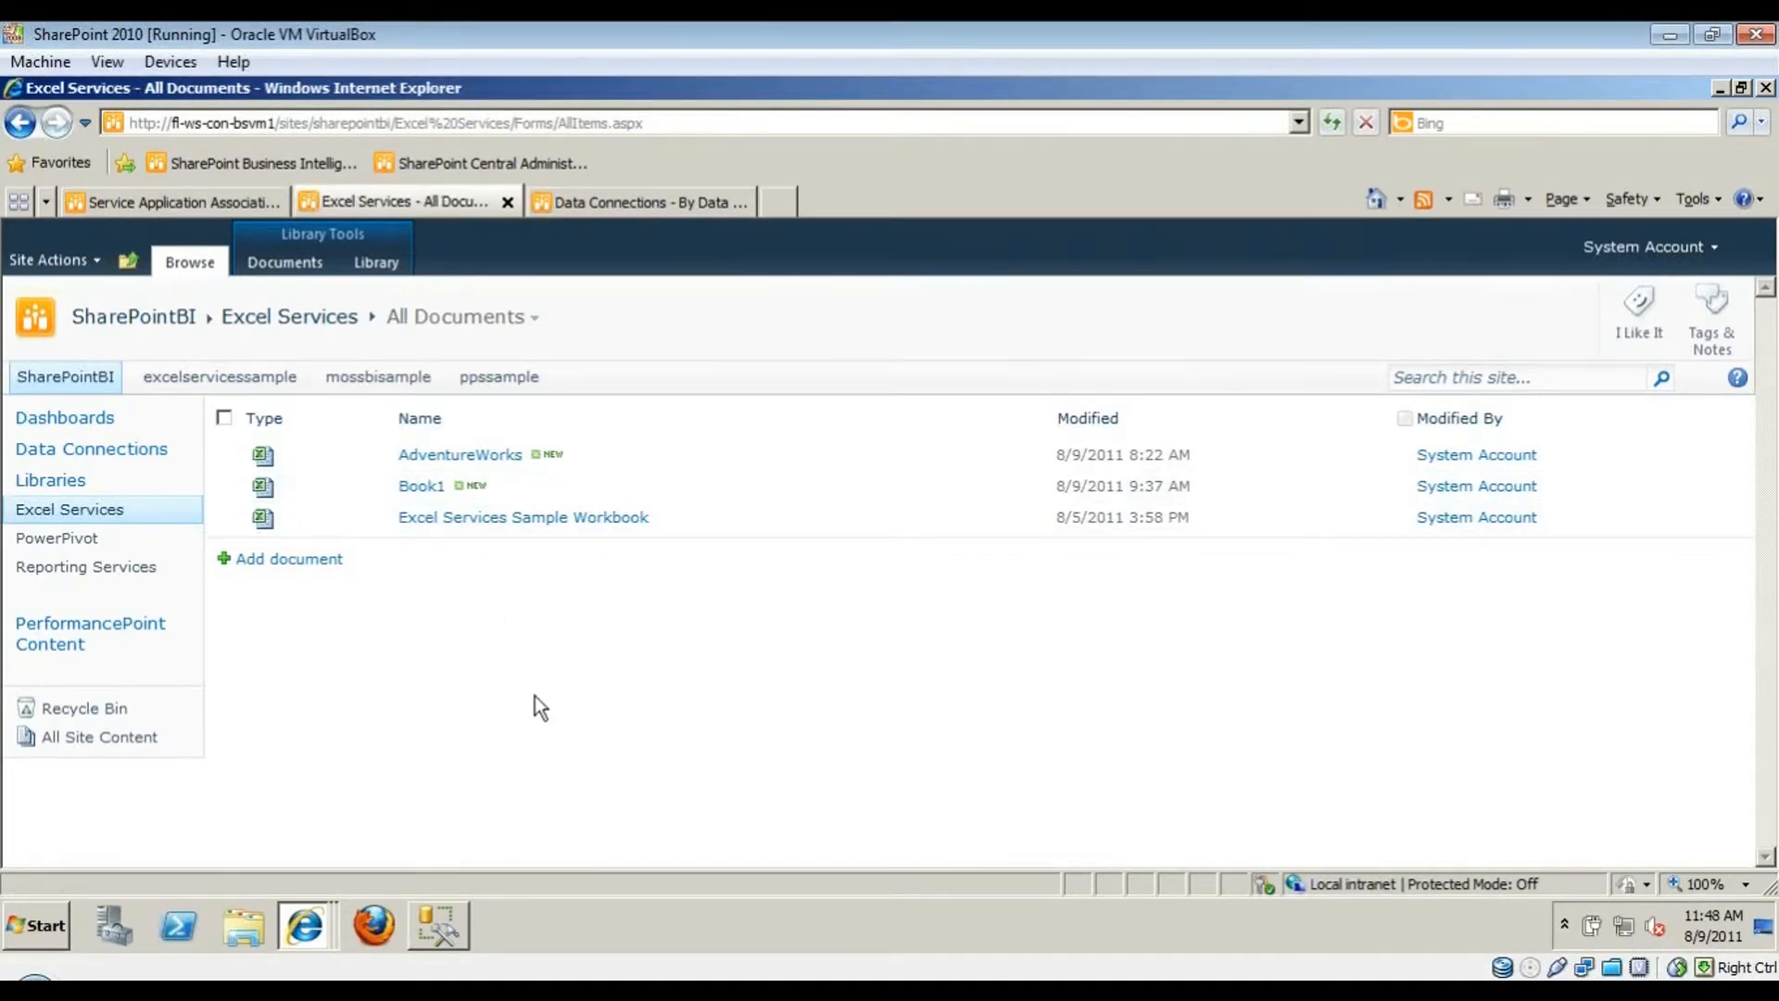
left_click(1670, 35)
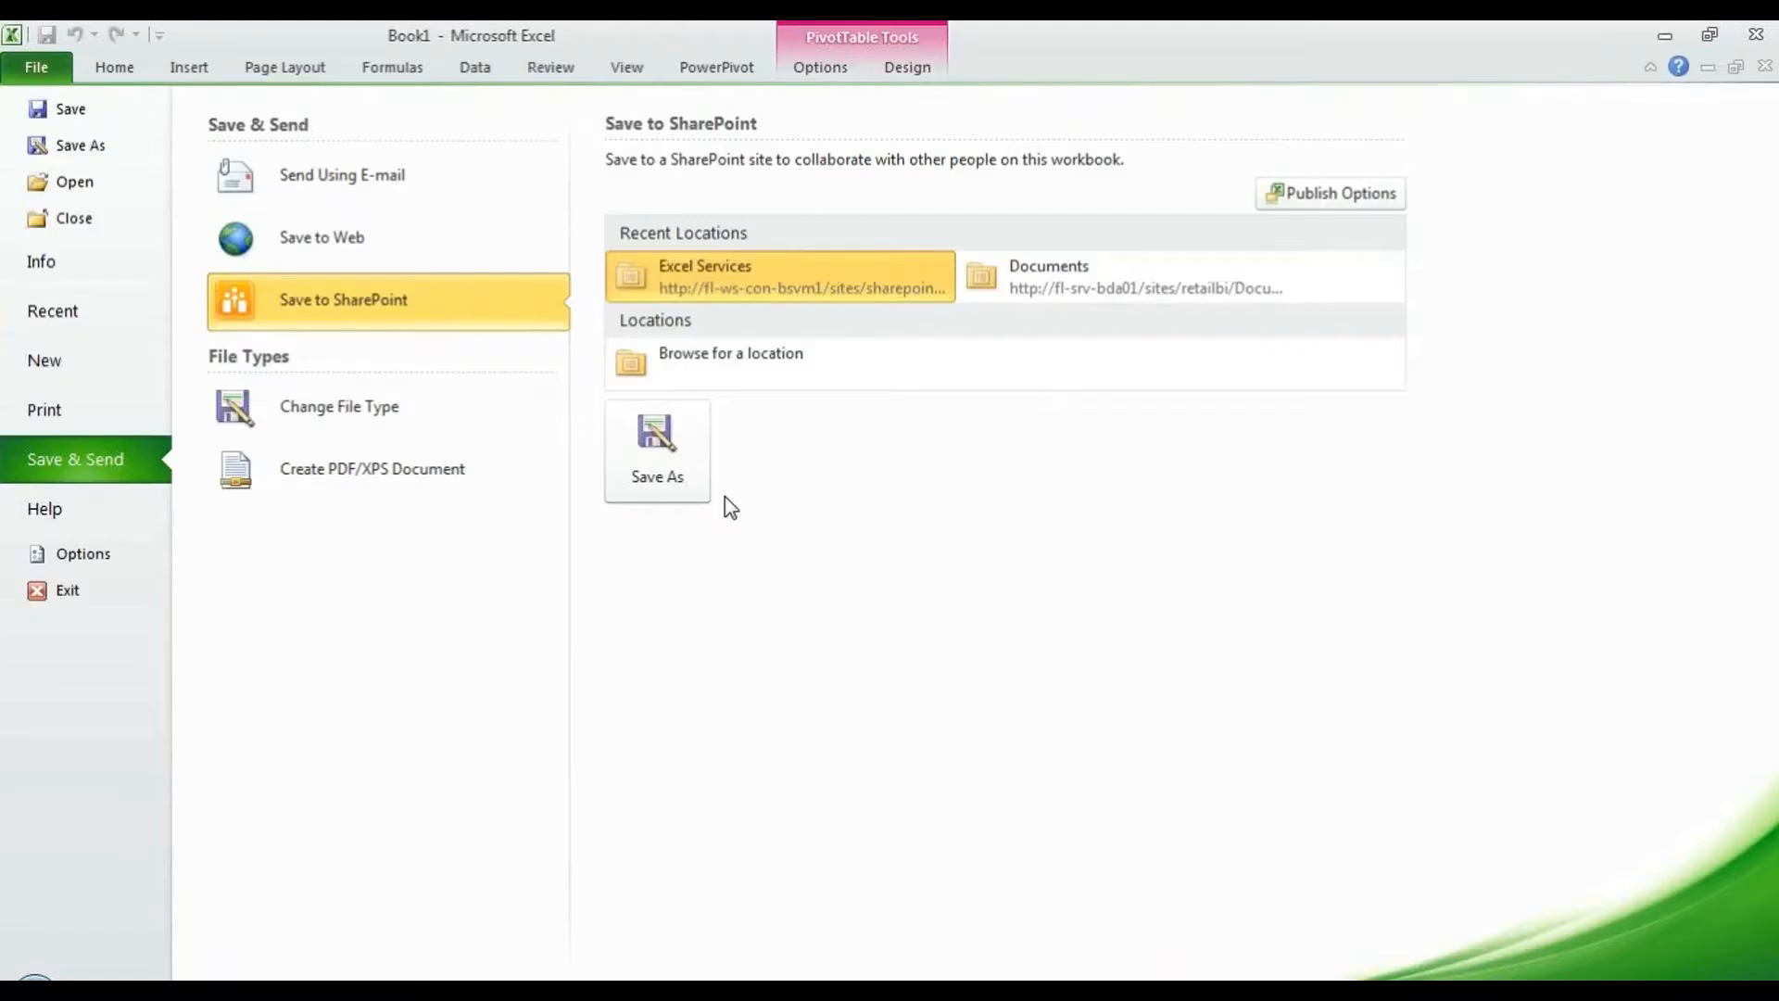
- Save the workbook as 'SalesByCountry' to Excel Services, without opening it in the browser
left_click(744, 293)
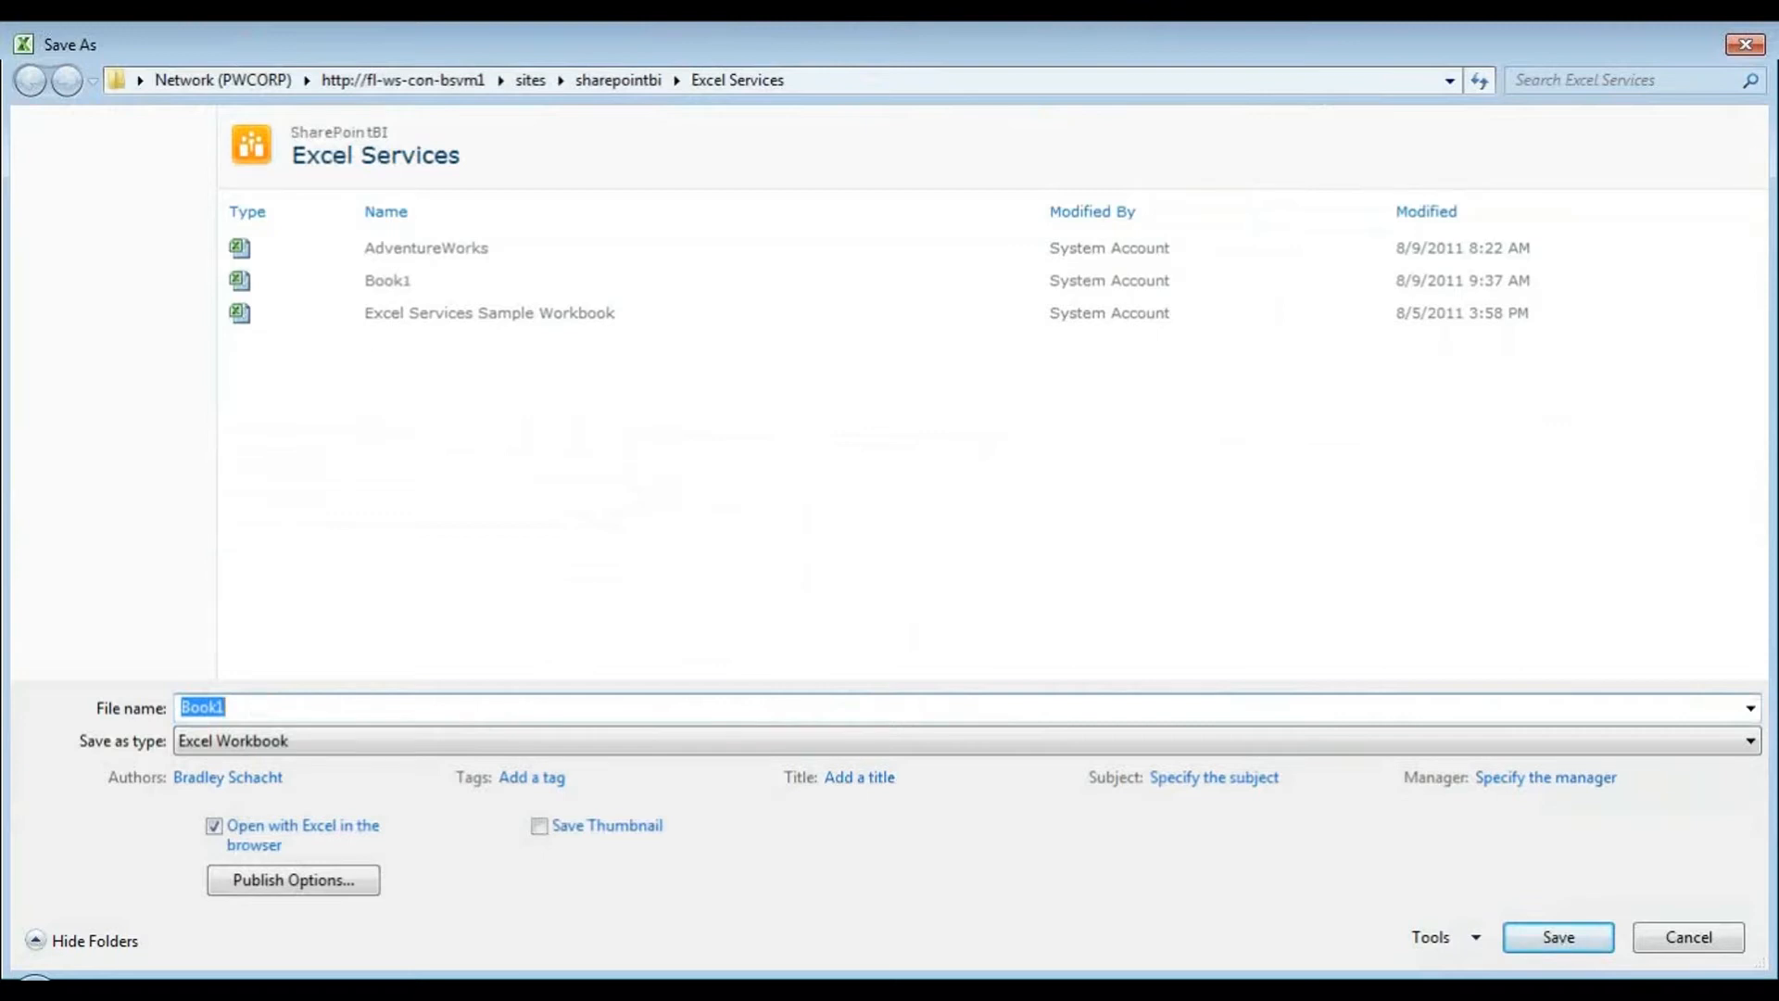
type("SalesByCountry")
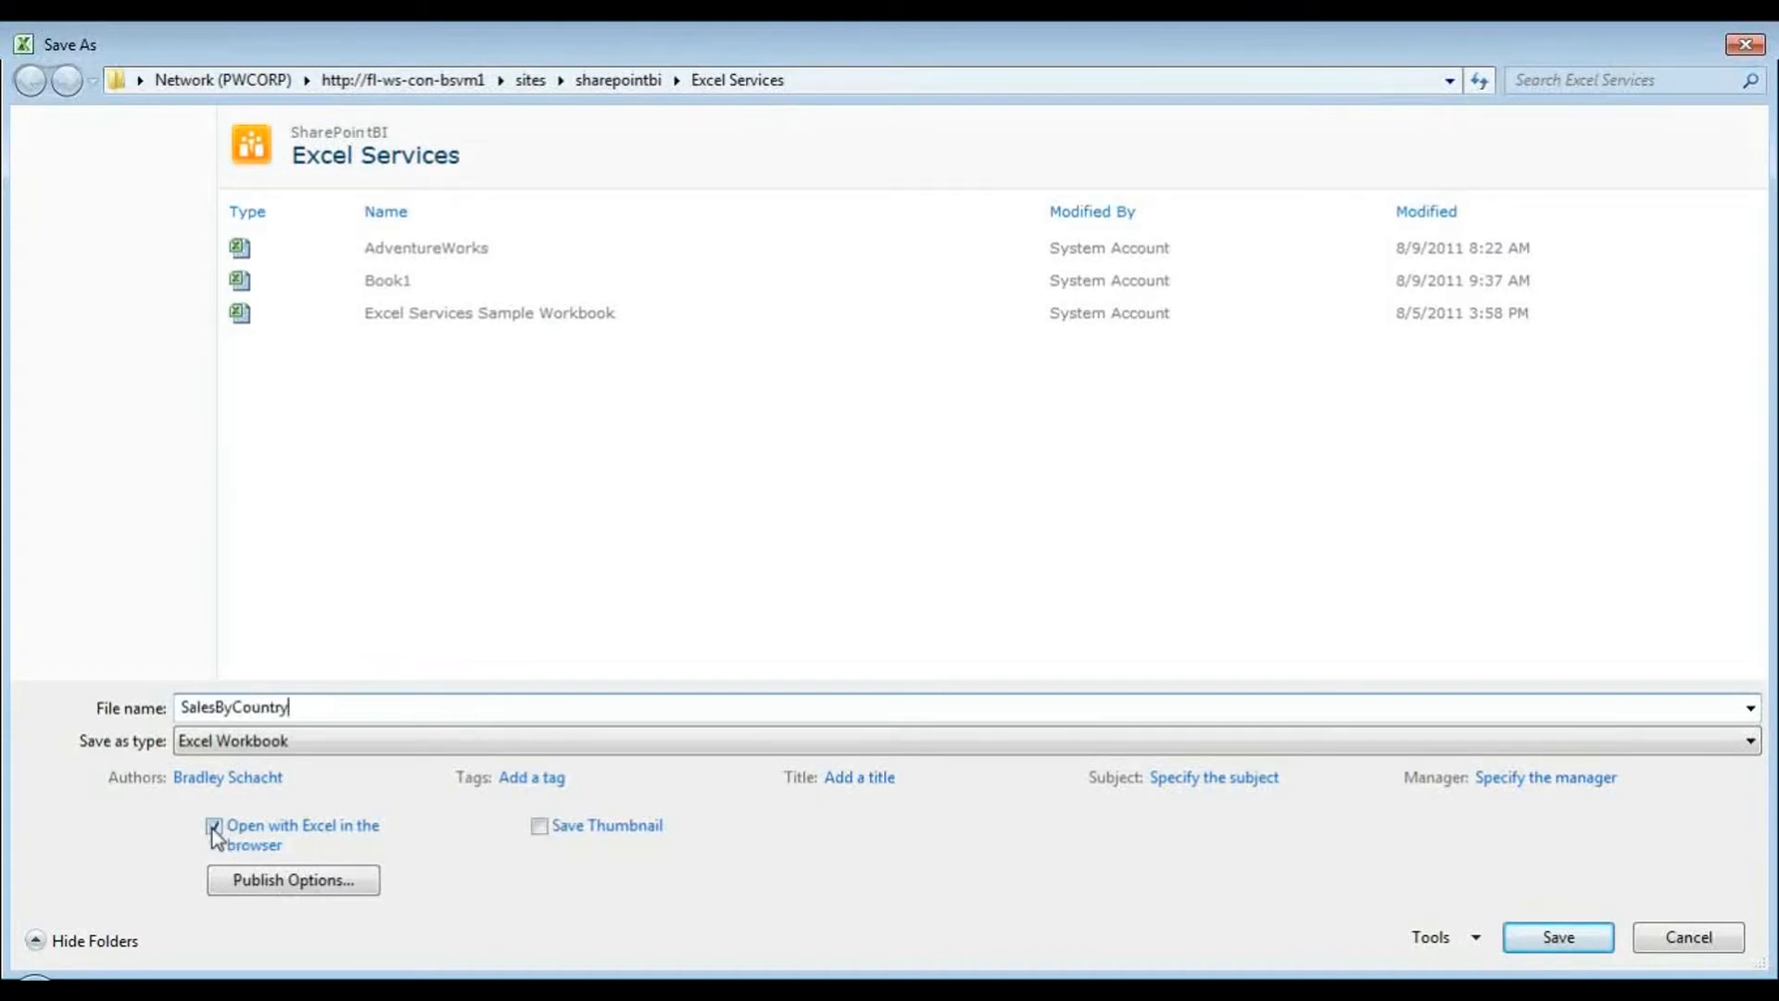
left_click(214, 827)
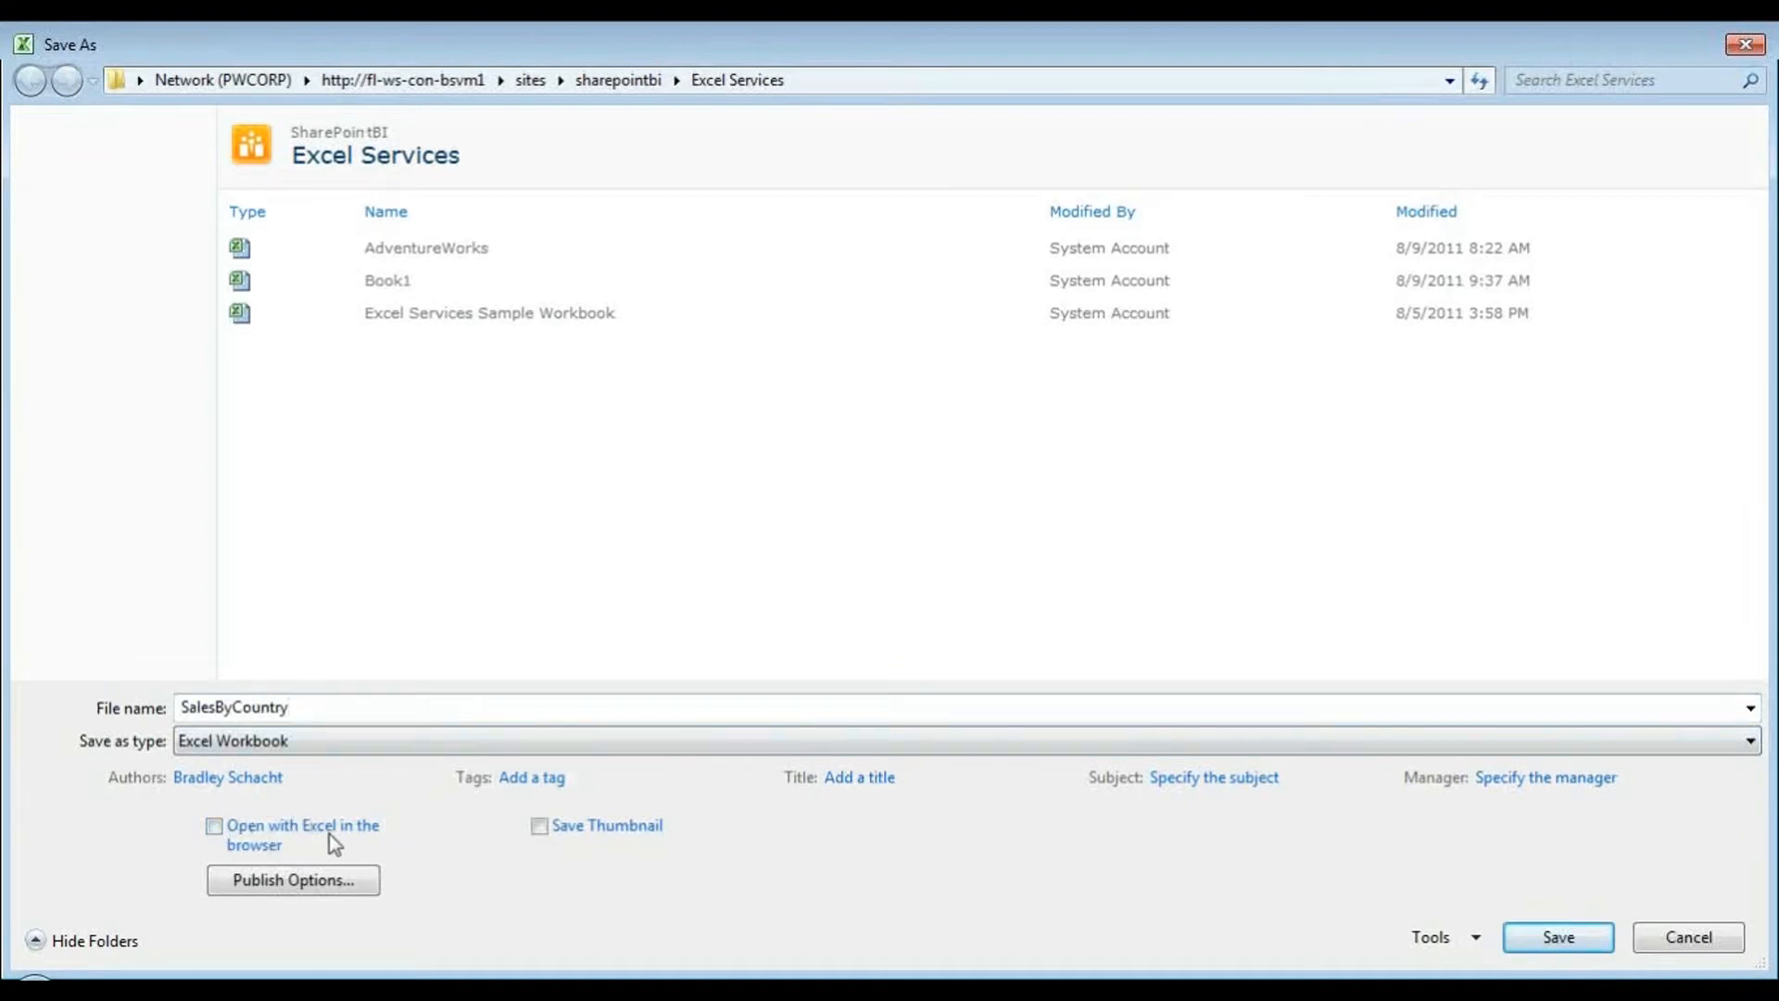
left_click(1558, 936)
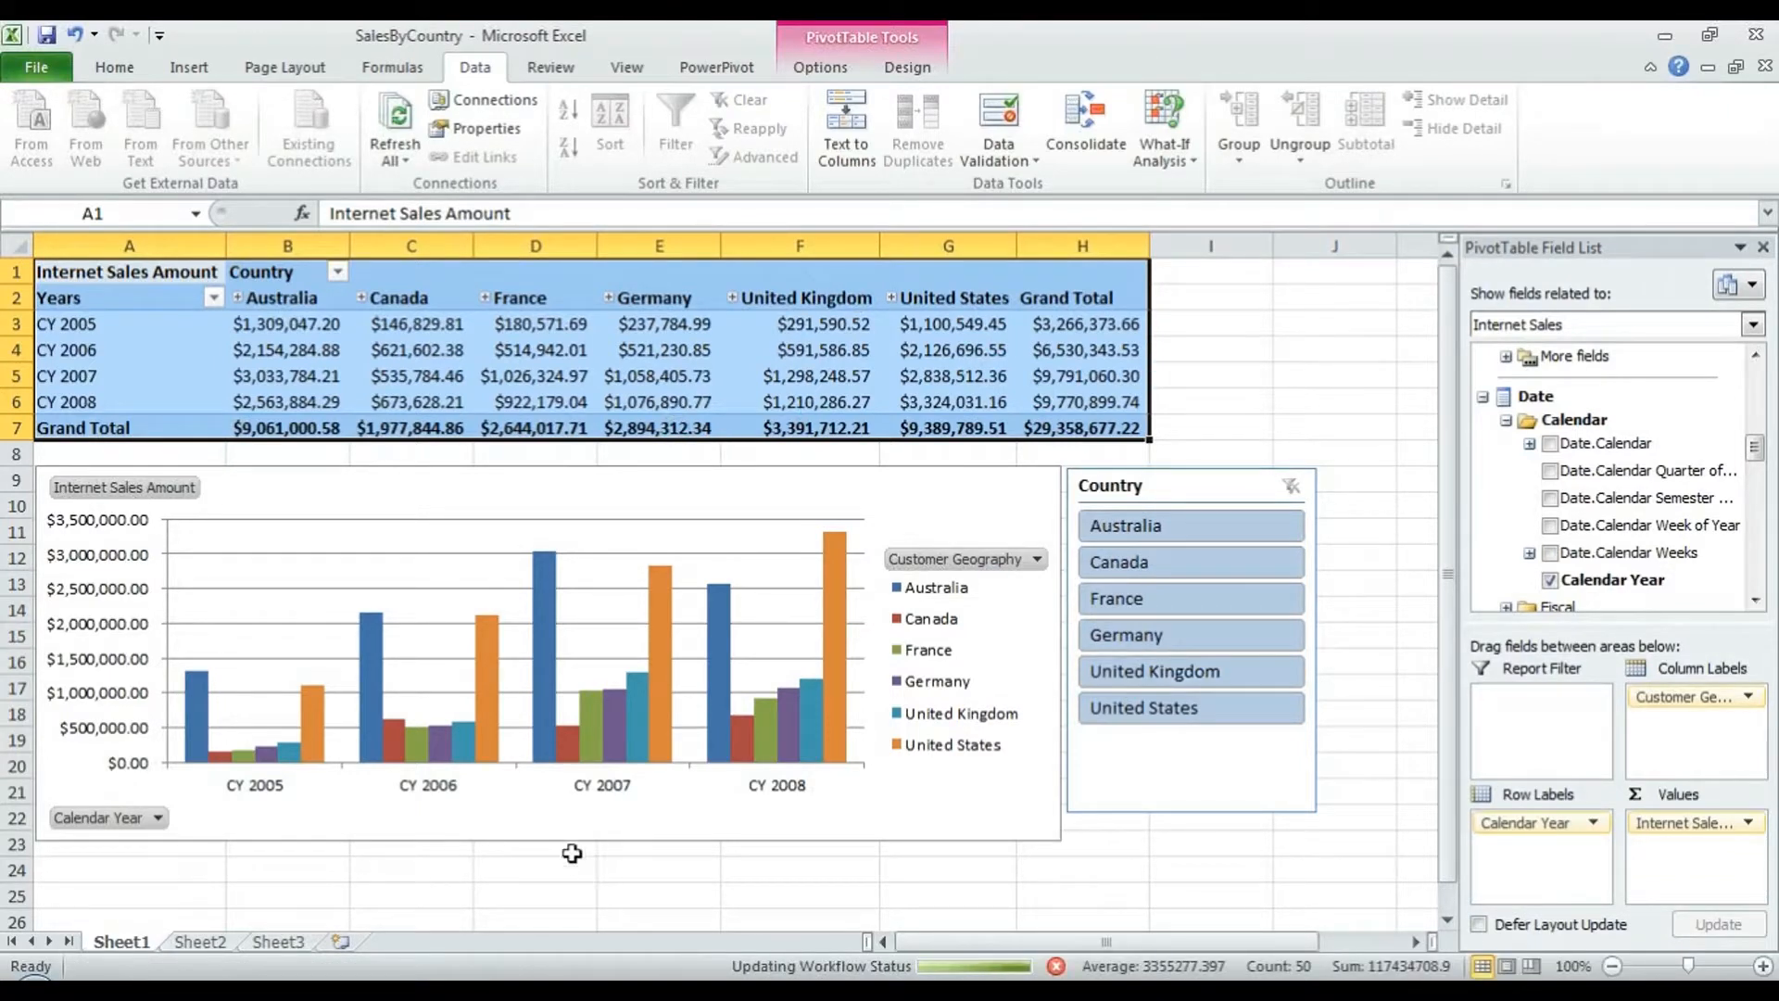
left_click(644, 992)
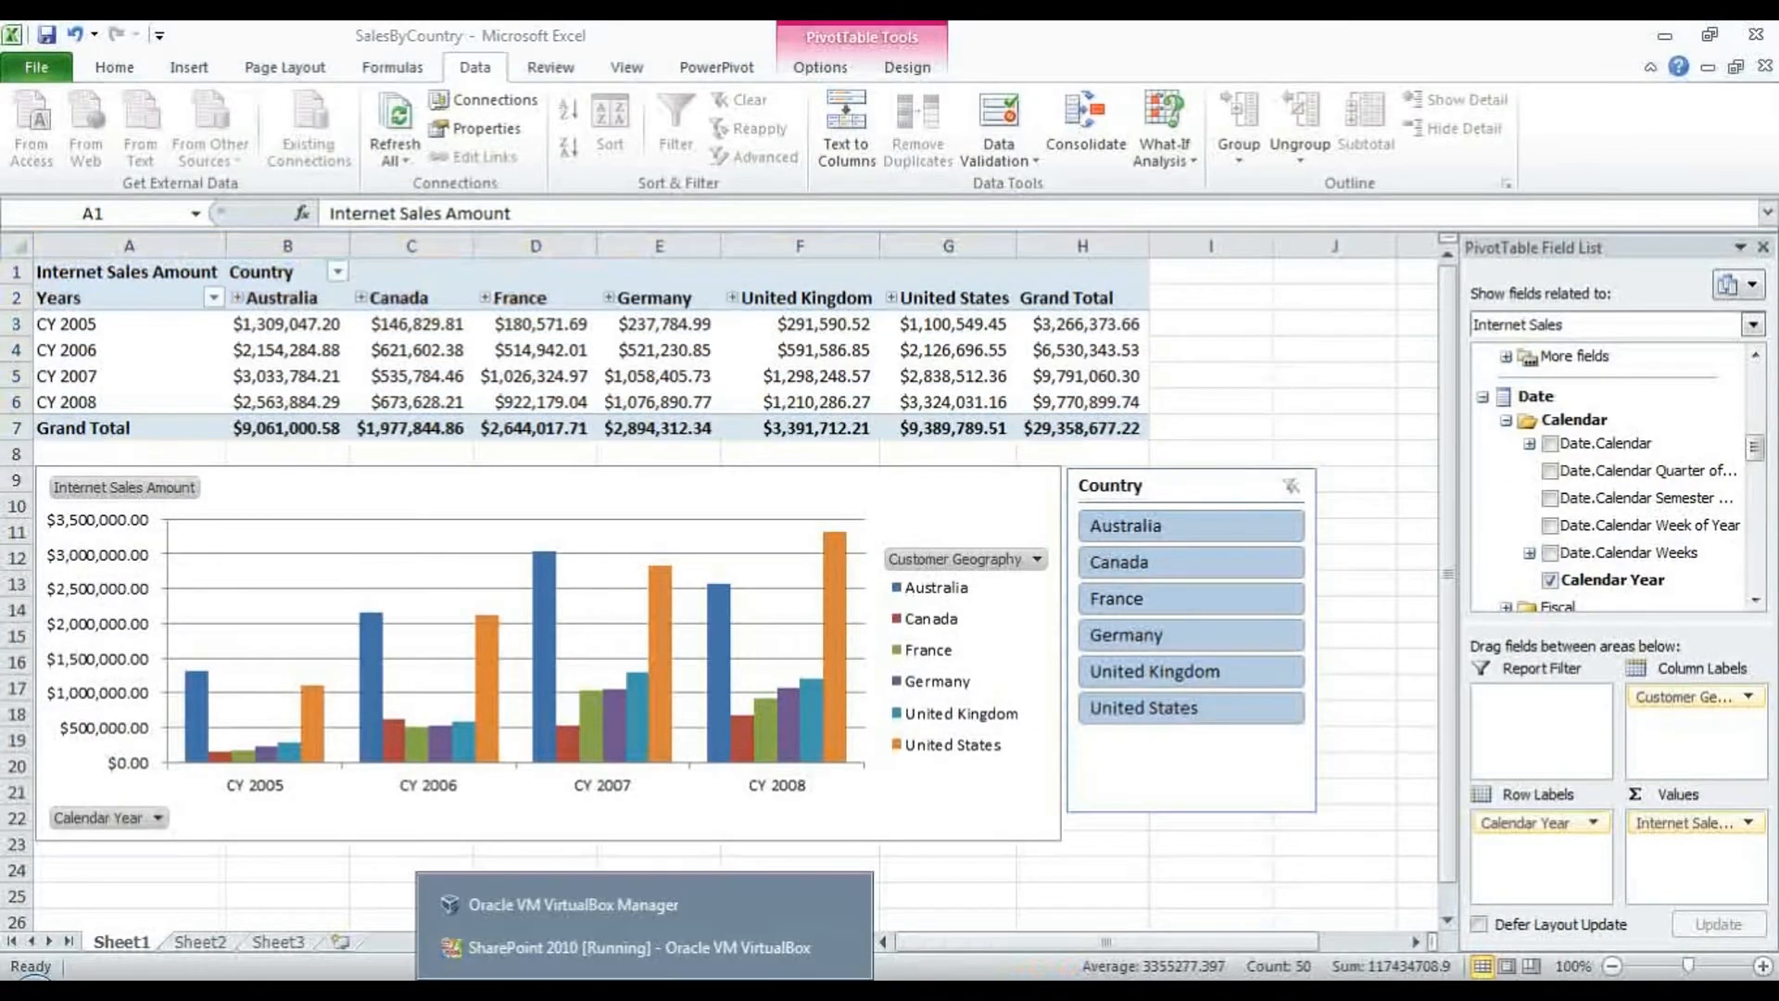
- Refresh the Excel Services library and open SalesByCountry in the browser, scrolling through the sheet
left_click(651, 947)
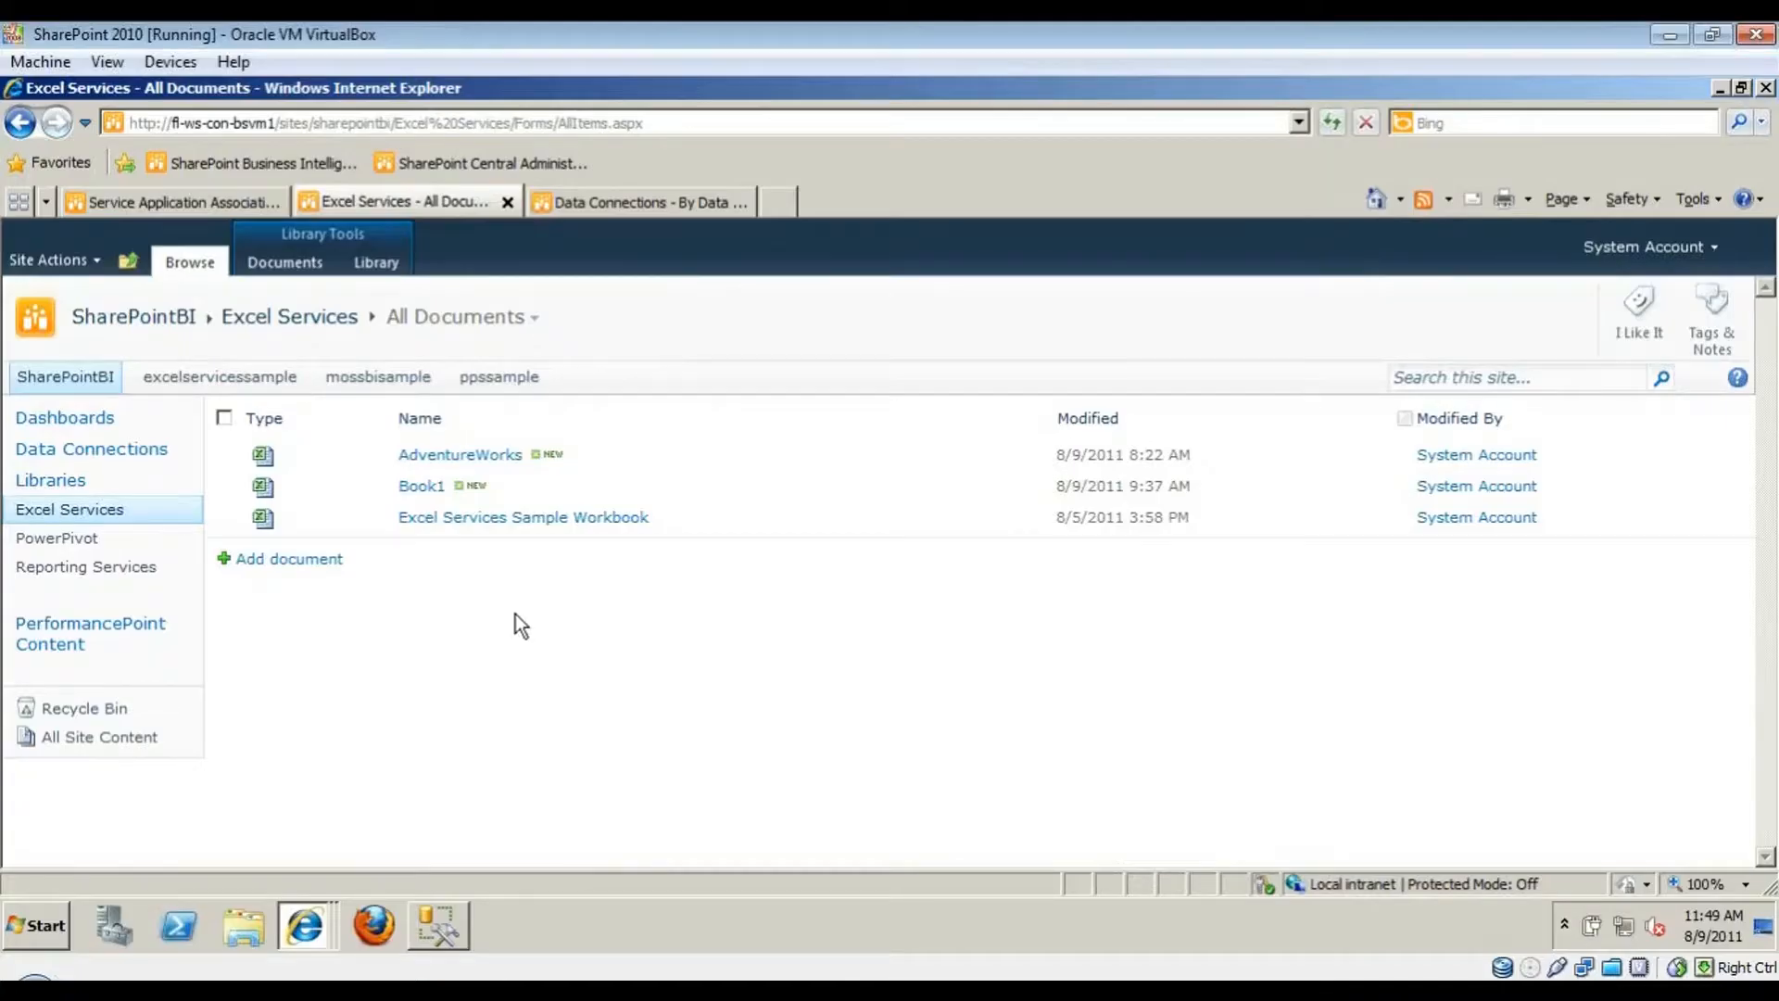
key("F5")
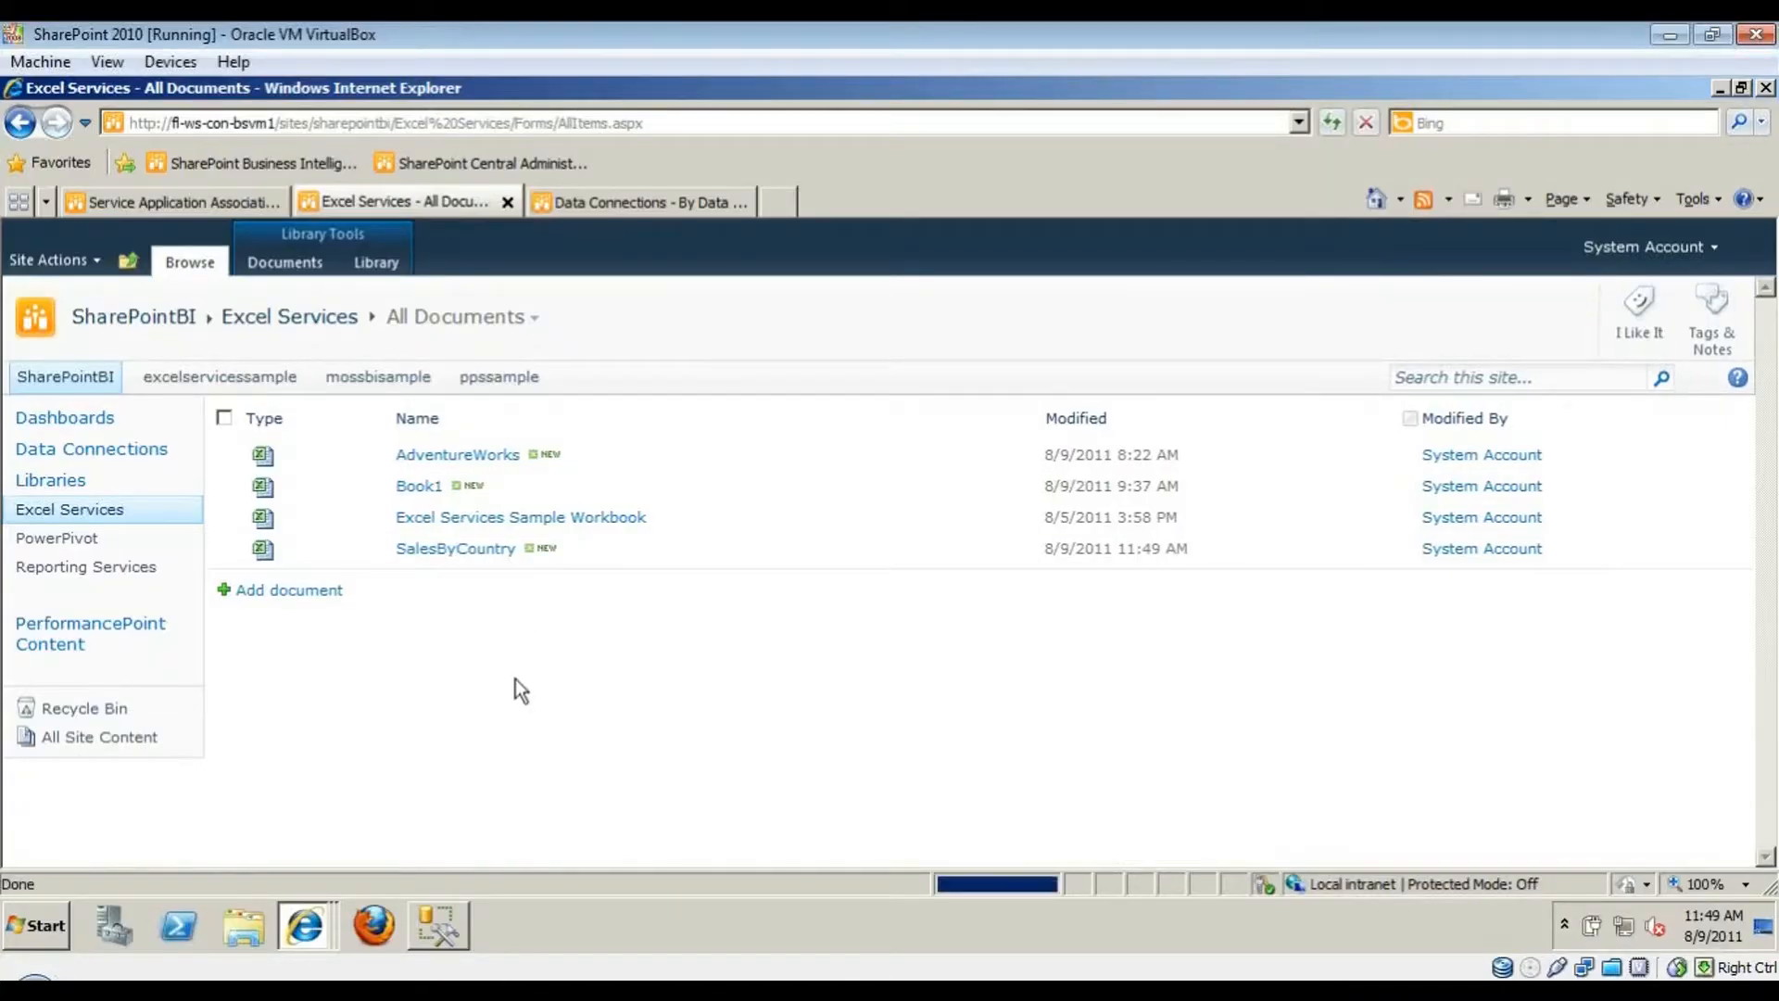
left_click(469, 556)
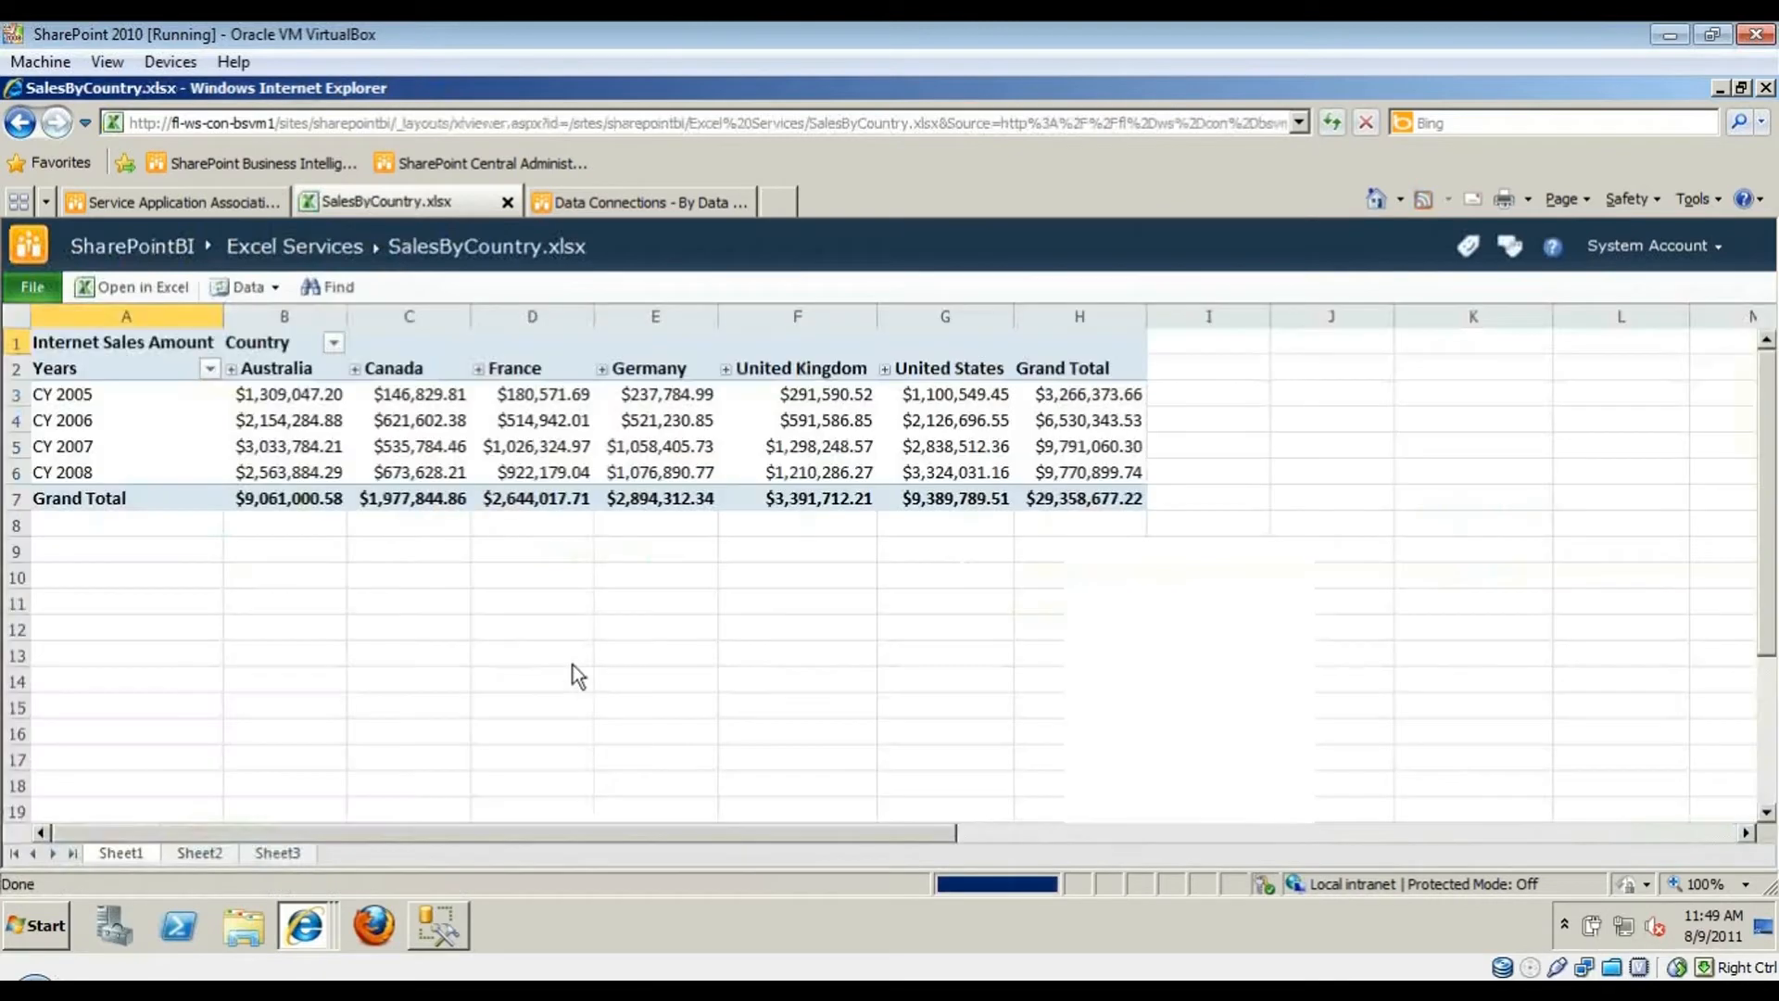
scroll(1241, 710, "down", 1)
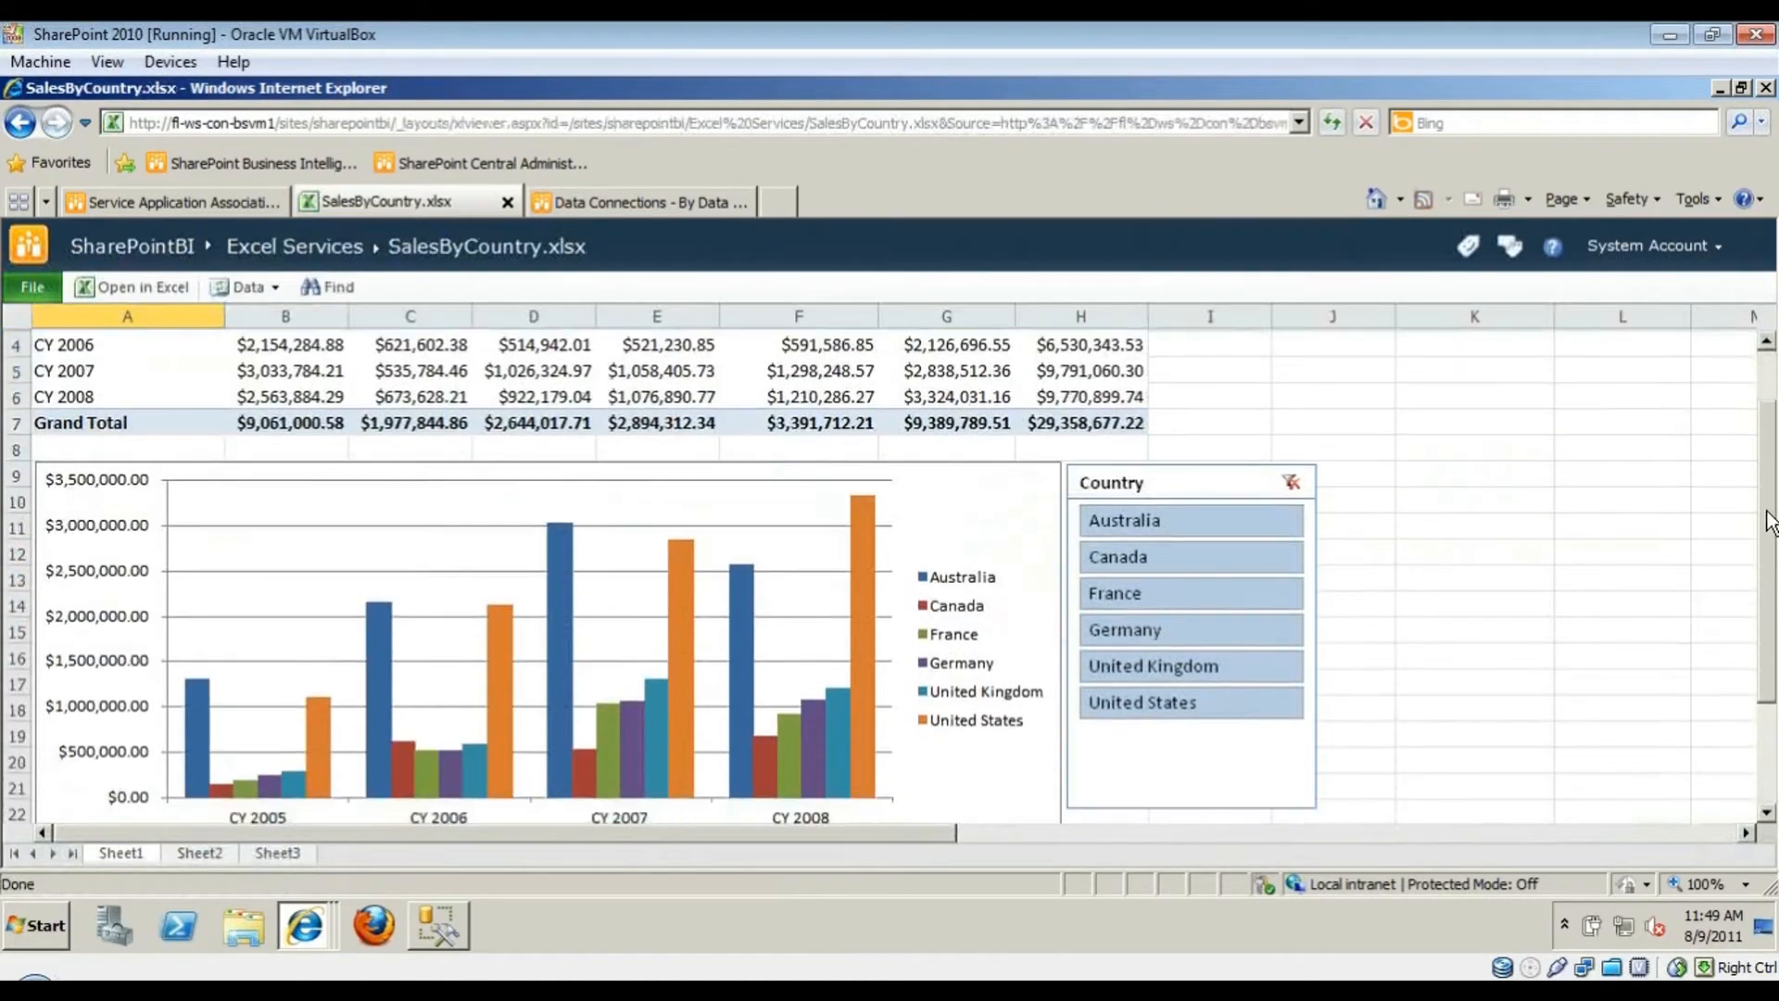
left_click_drag(917, 836, 504, 782)
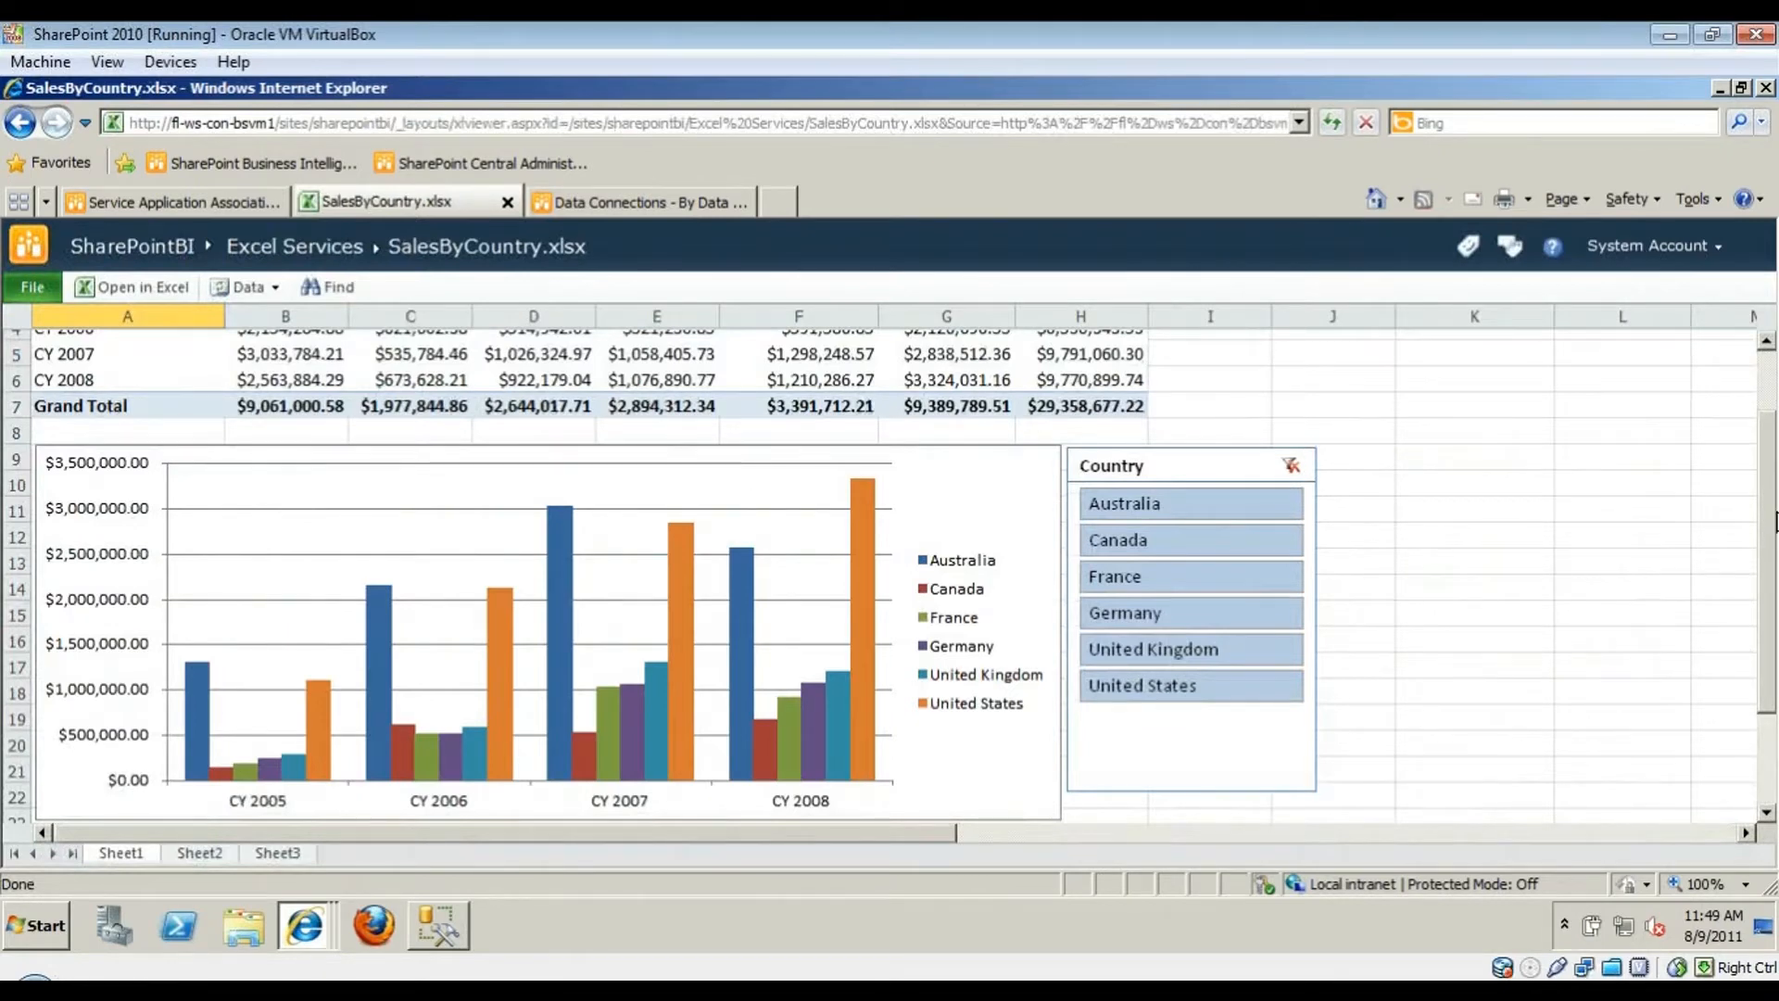
left_click_drag(1766, 523, 1762, 461)
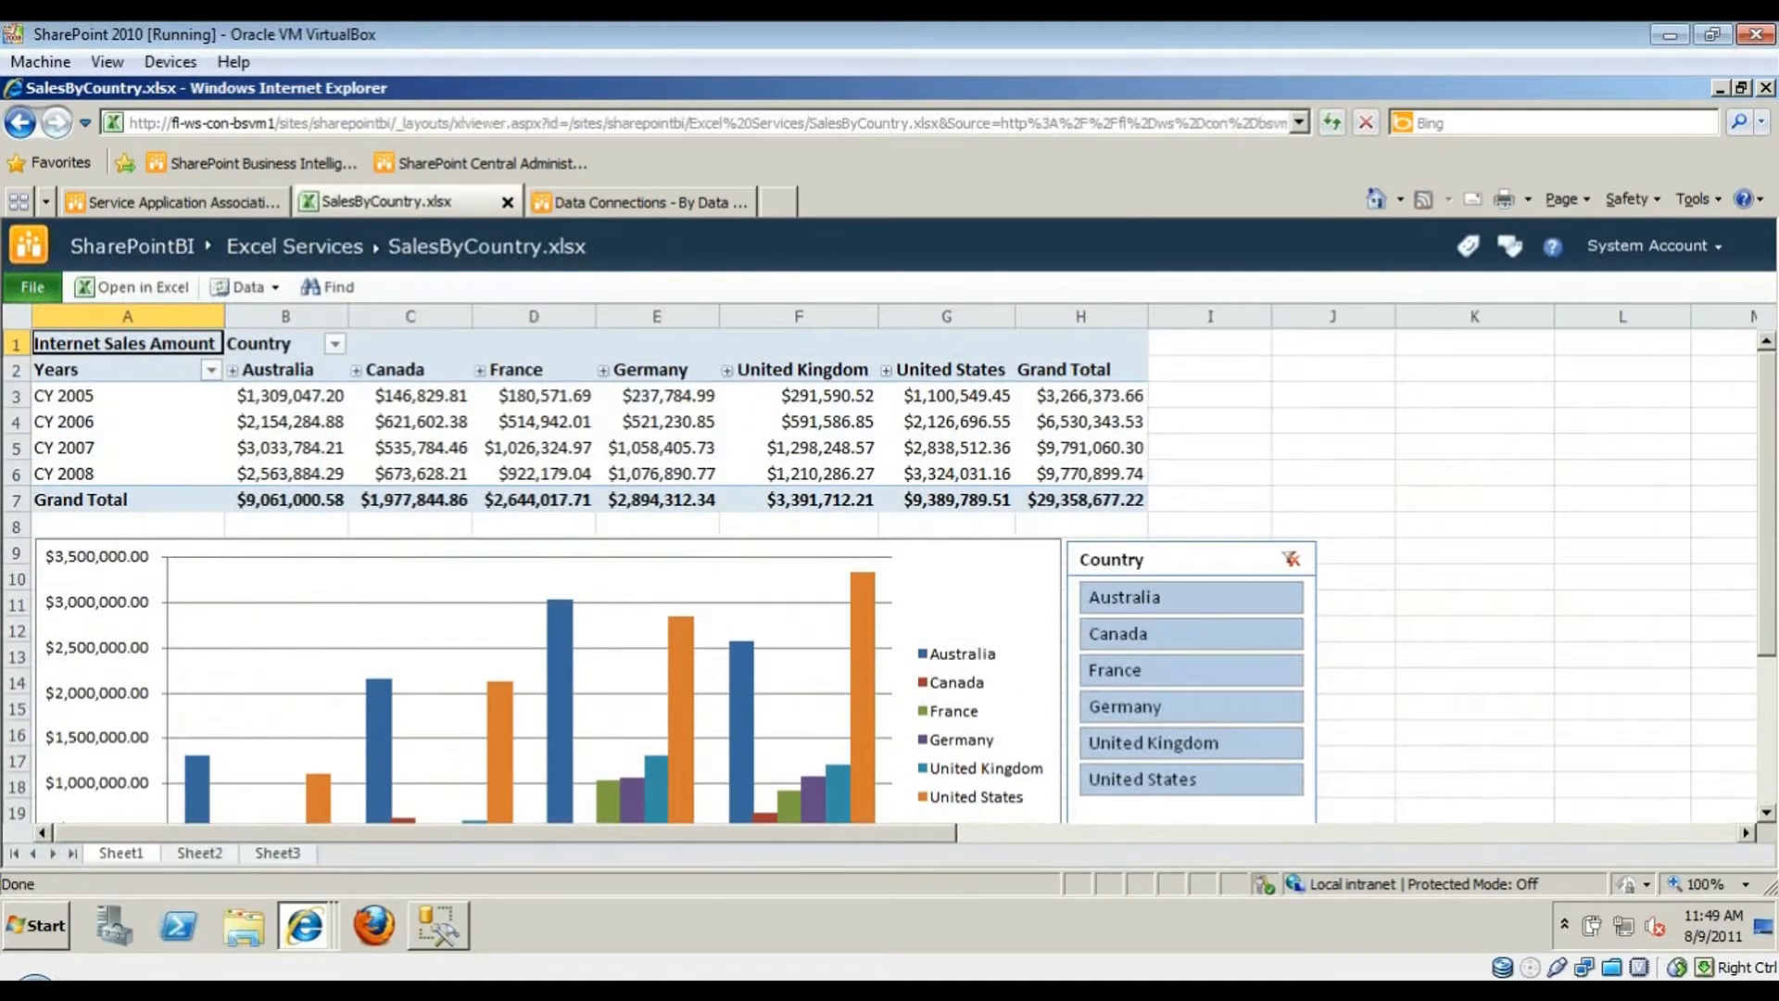
- Return to the SalesByCountry workbook in desktop Excel and select an empty cell
left_click(524, 991)
left_click(515, 947)
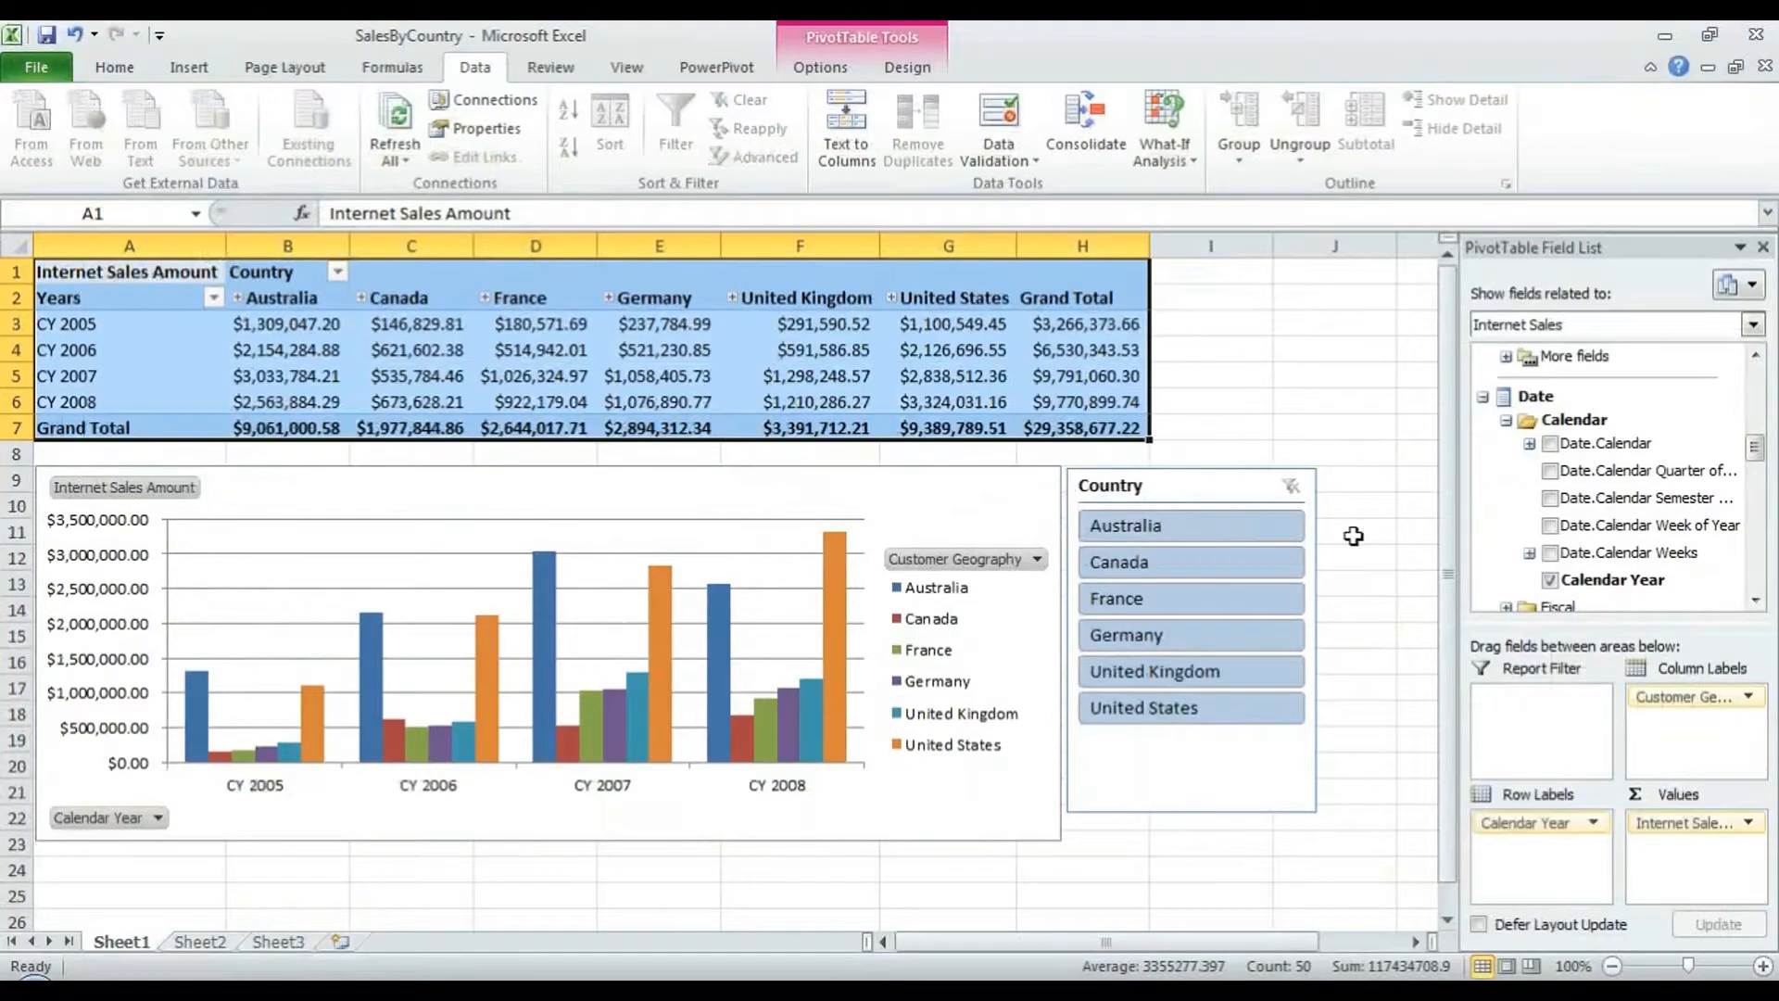
left_click(1191, 354)
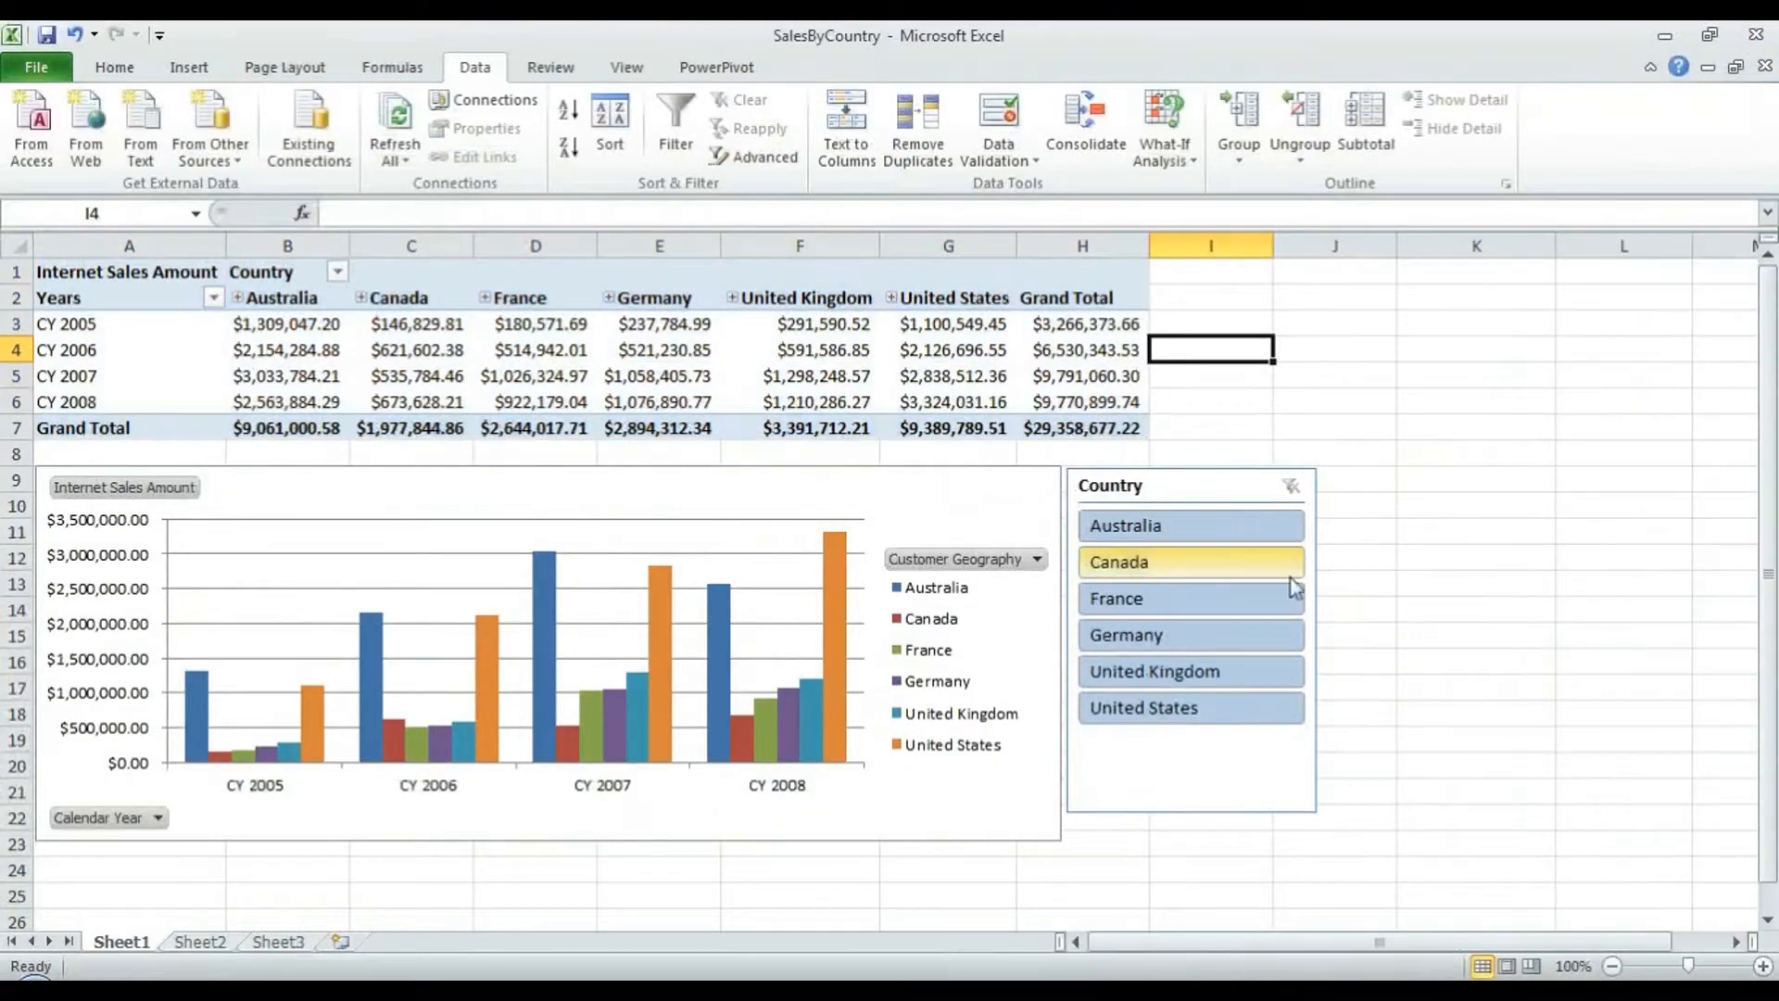
- Minimize desktop Excel and expand Australia into its states in Excel Web Access
left_click(951, 326)
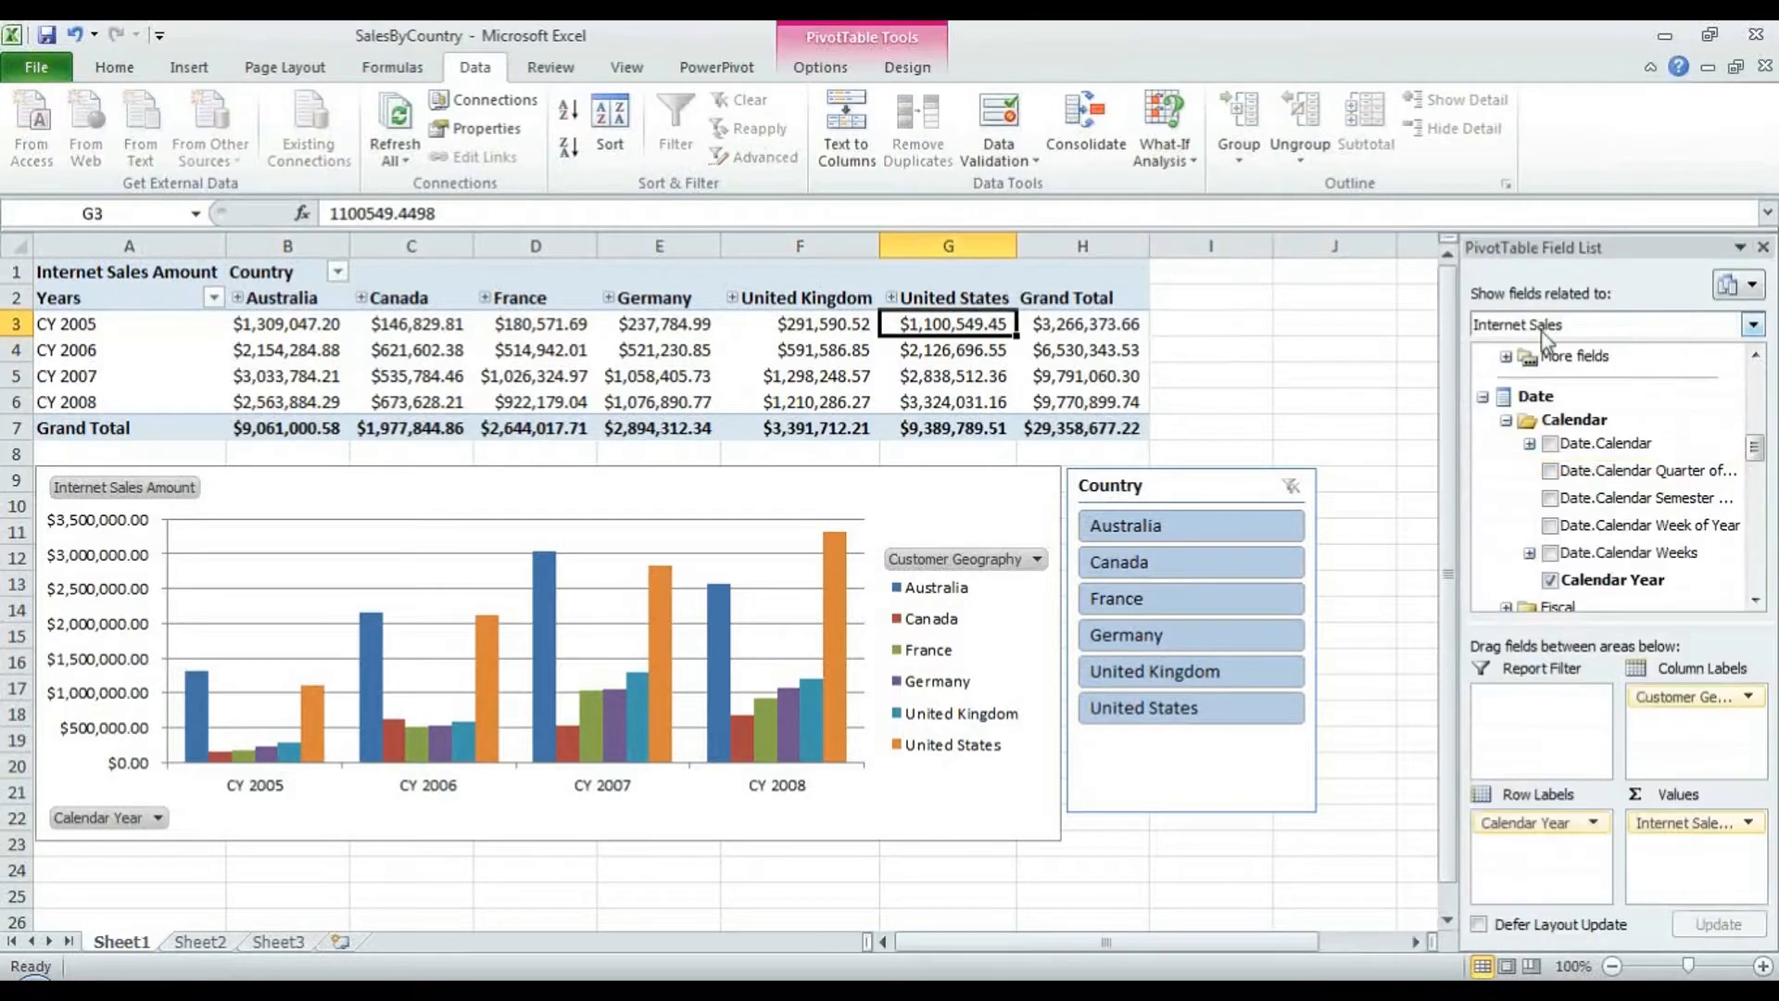
left_click(1664, 35)
left_click(333, 452)
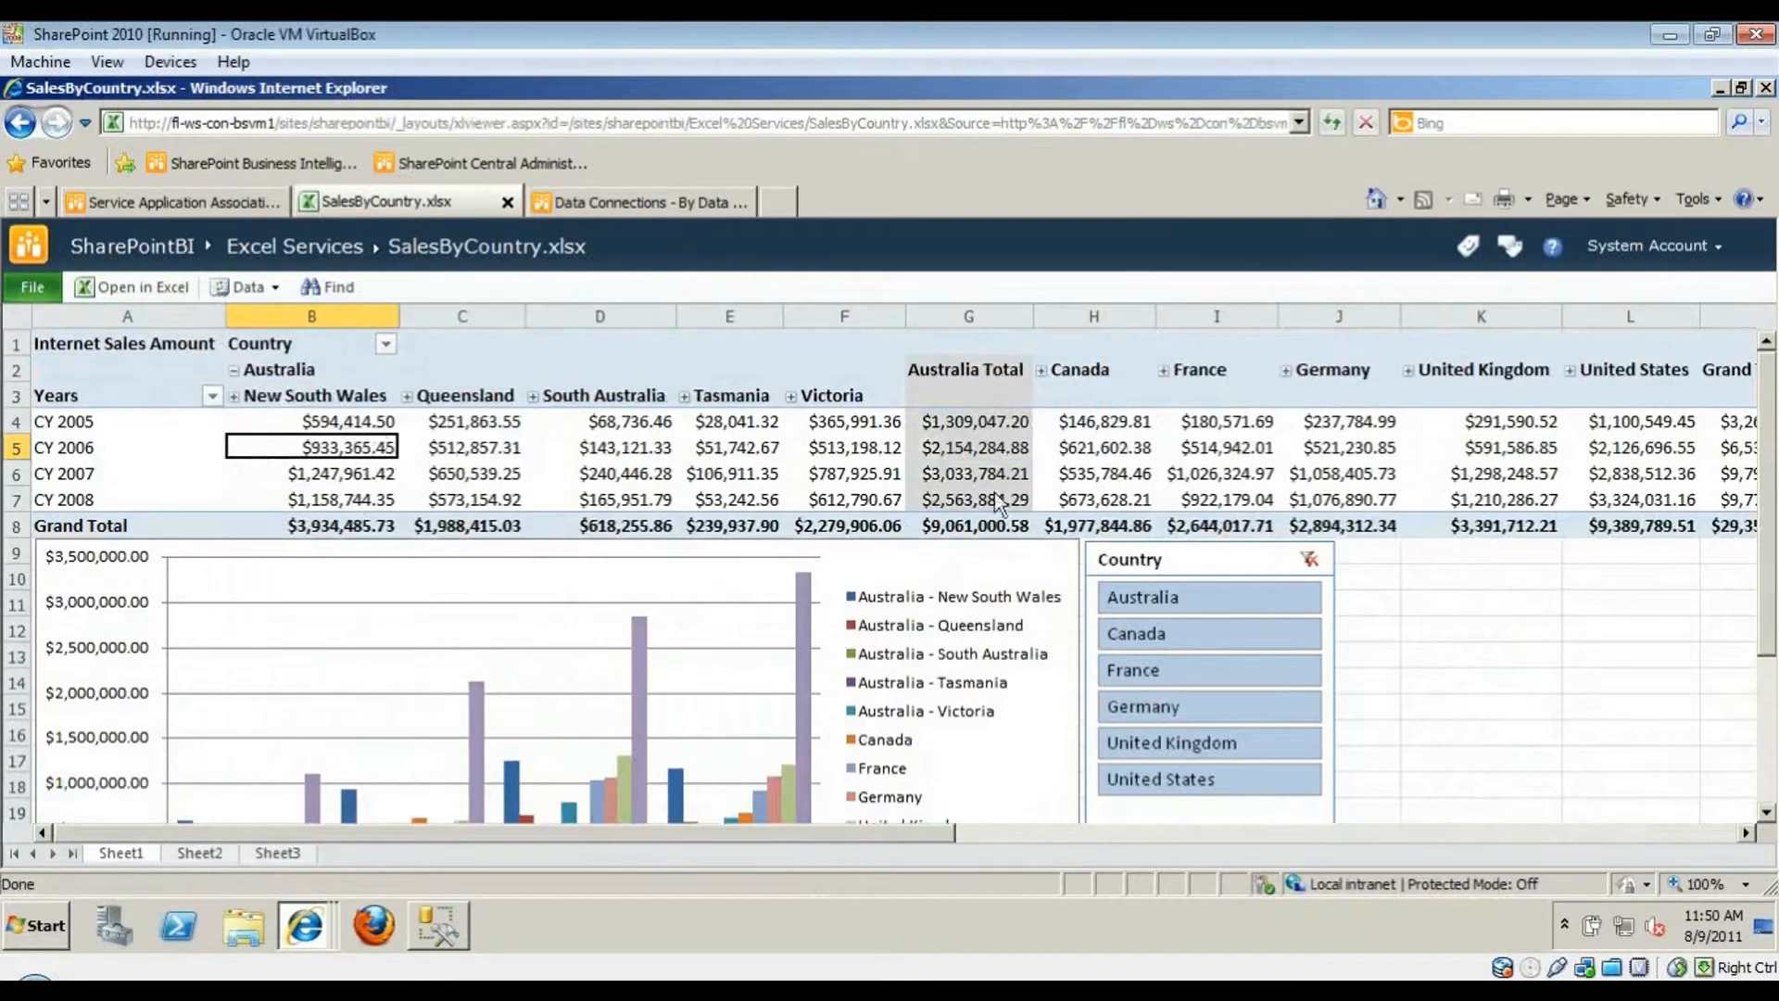
- Select Australia, Canada and France in the Country slicer
scroll(1434, 700, "down", 1)
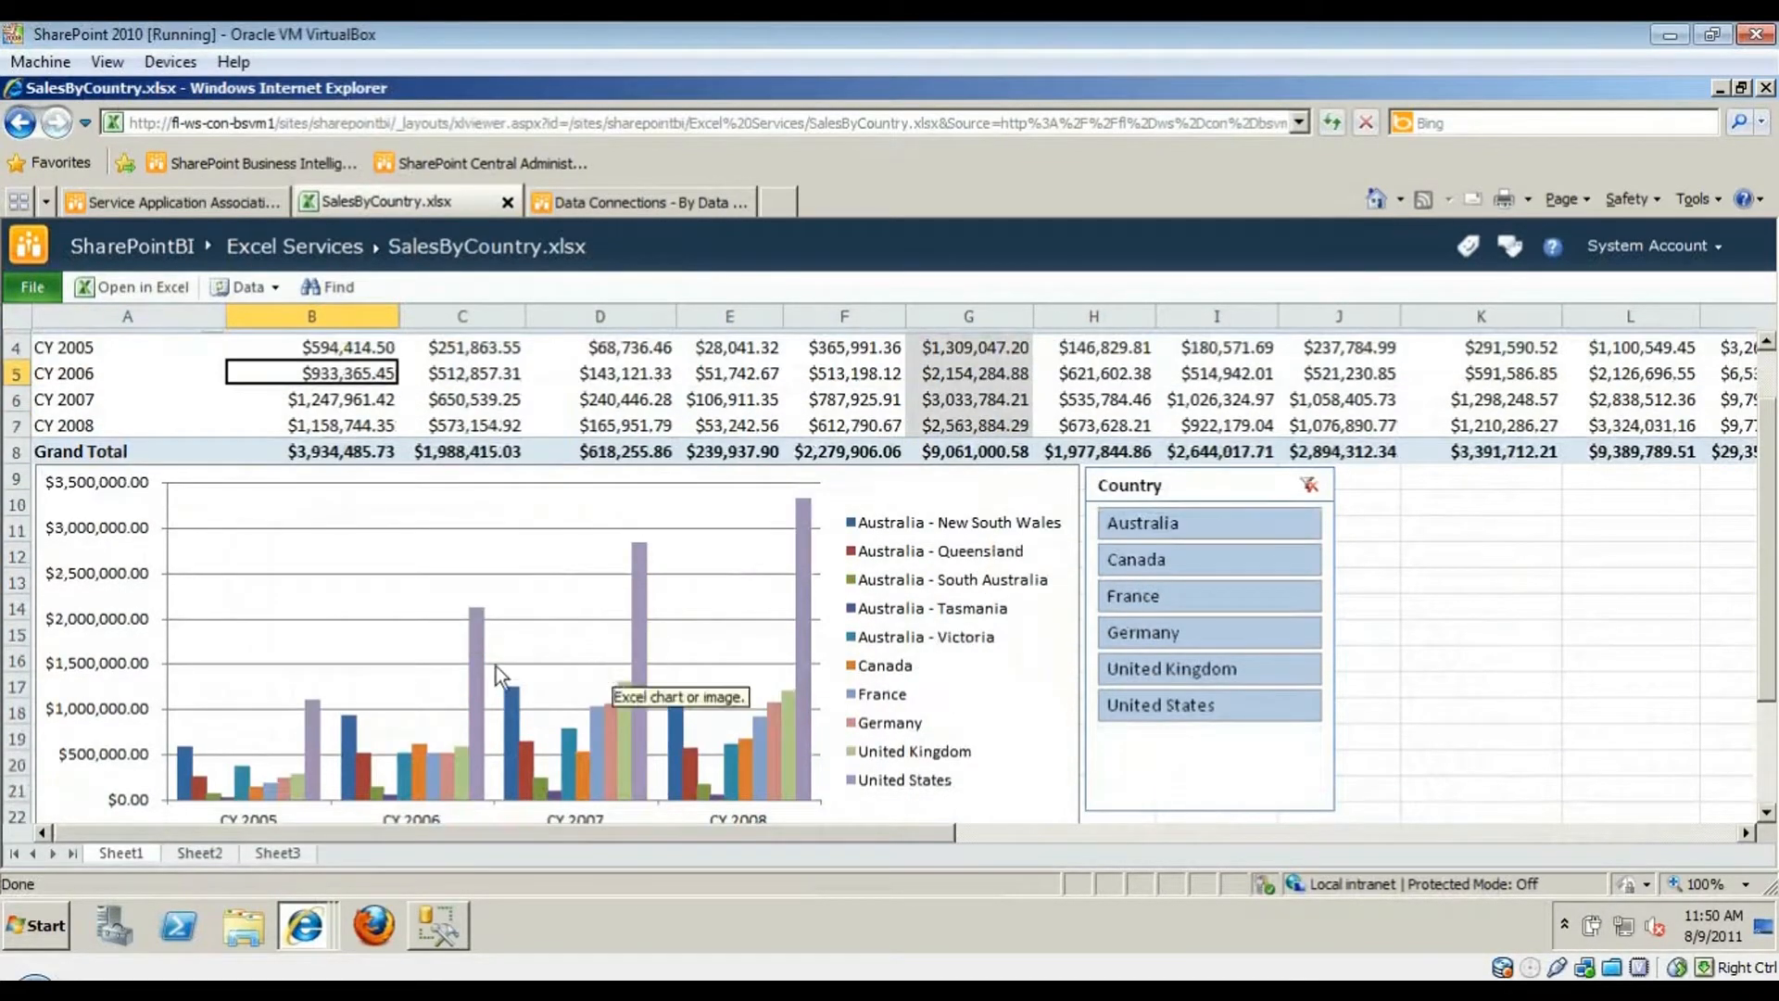
left_click(1191, 528)
left_click(1195, 560, "ctrl")
left_click(1199, 588, "ctrl")
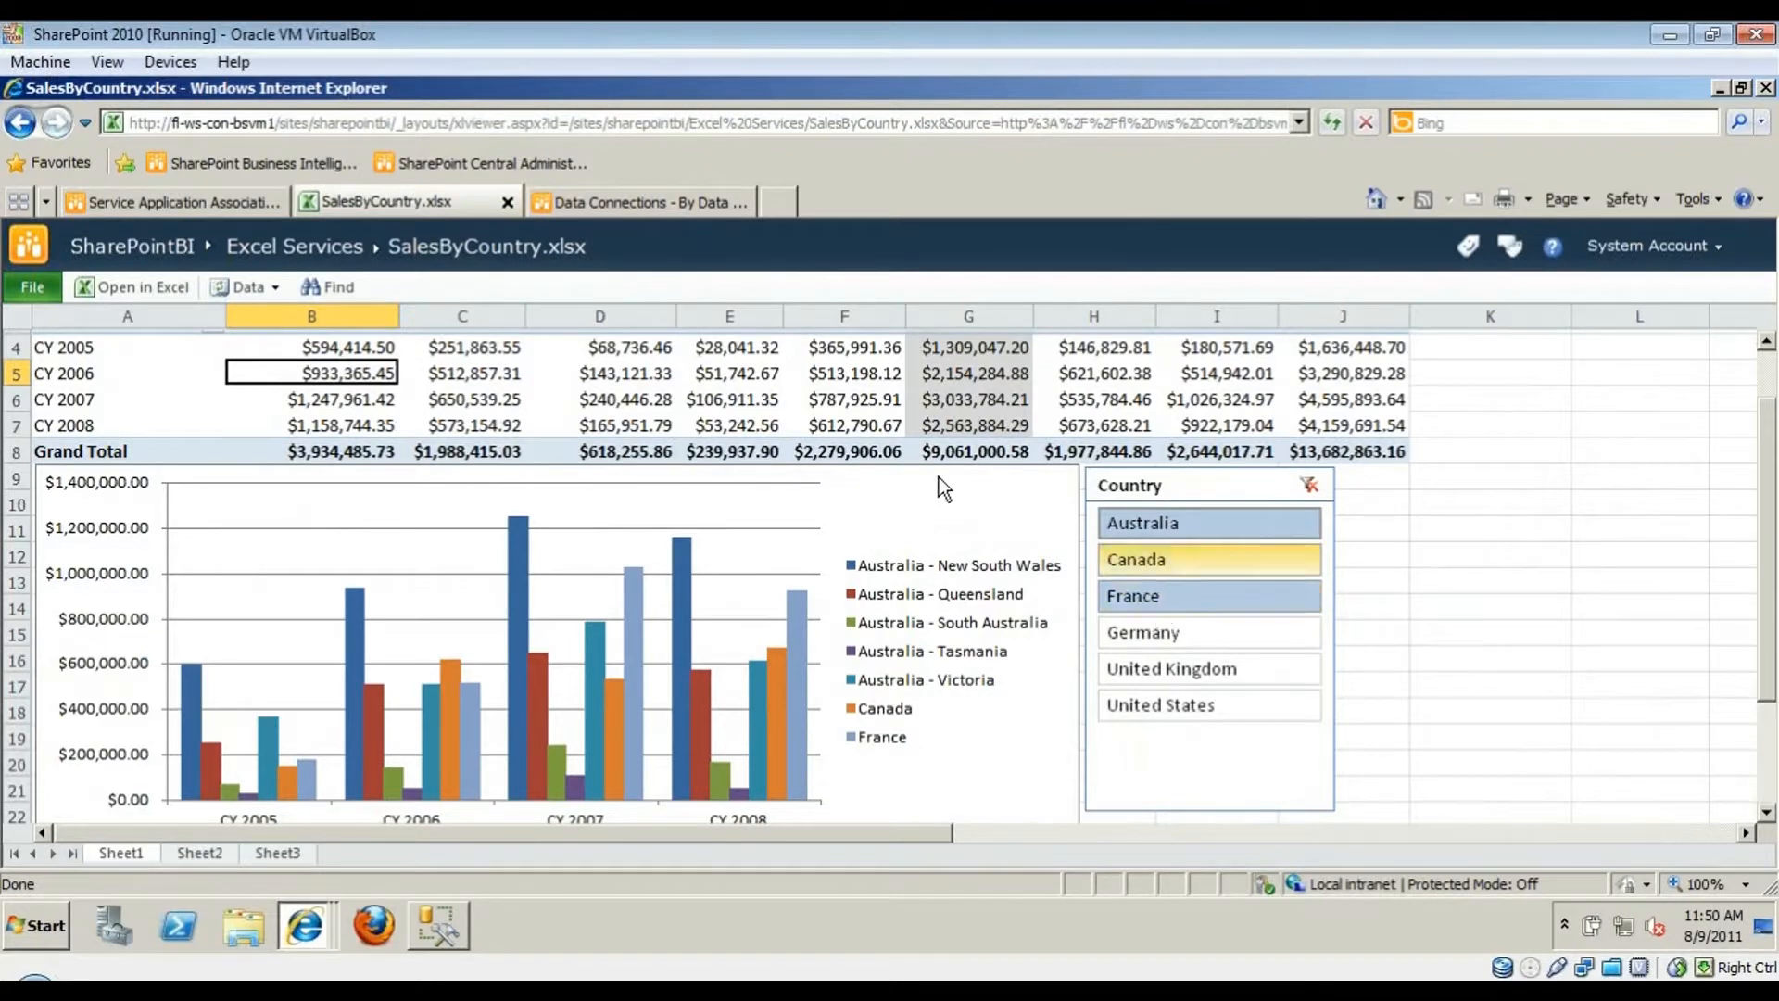
scroll(306, 532, "up", 1)
- Browse the Country field filter options, then filter the report to Australia only
left_click(148, 421)
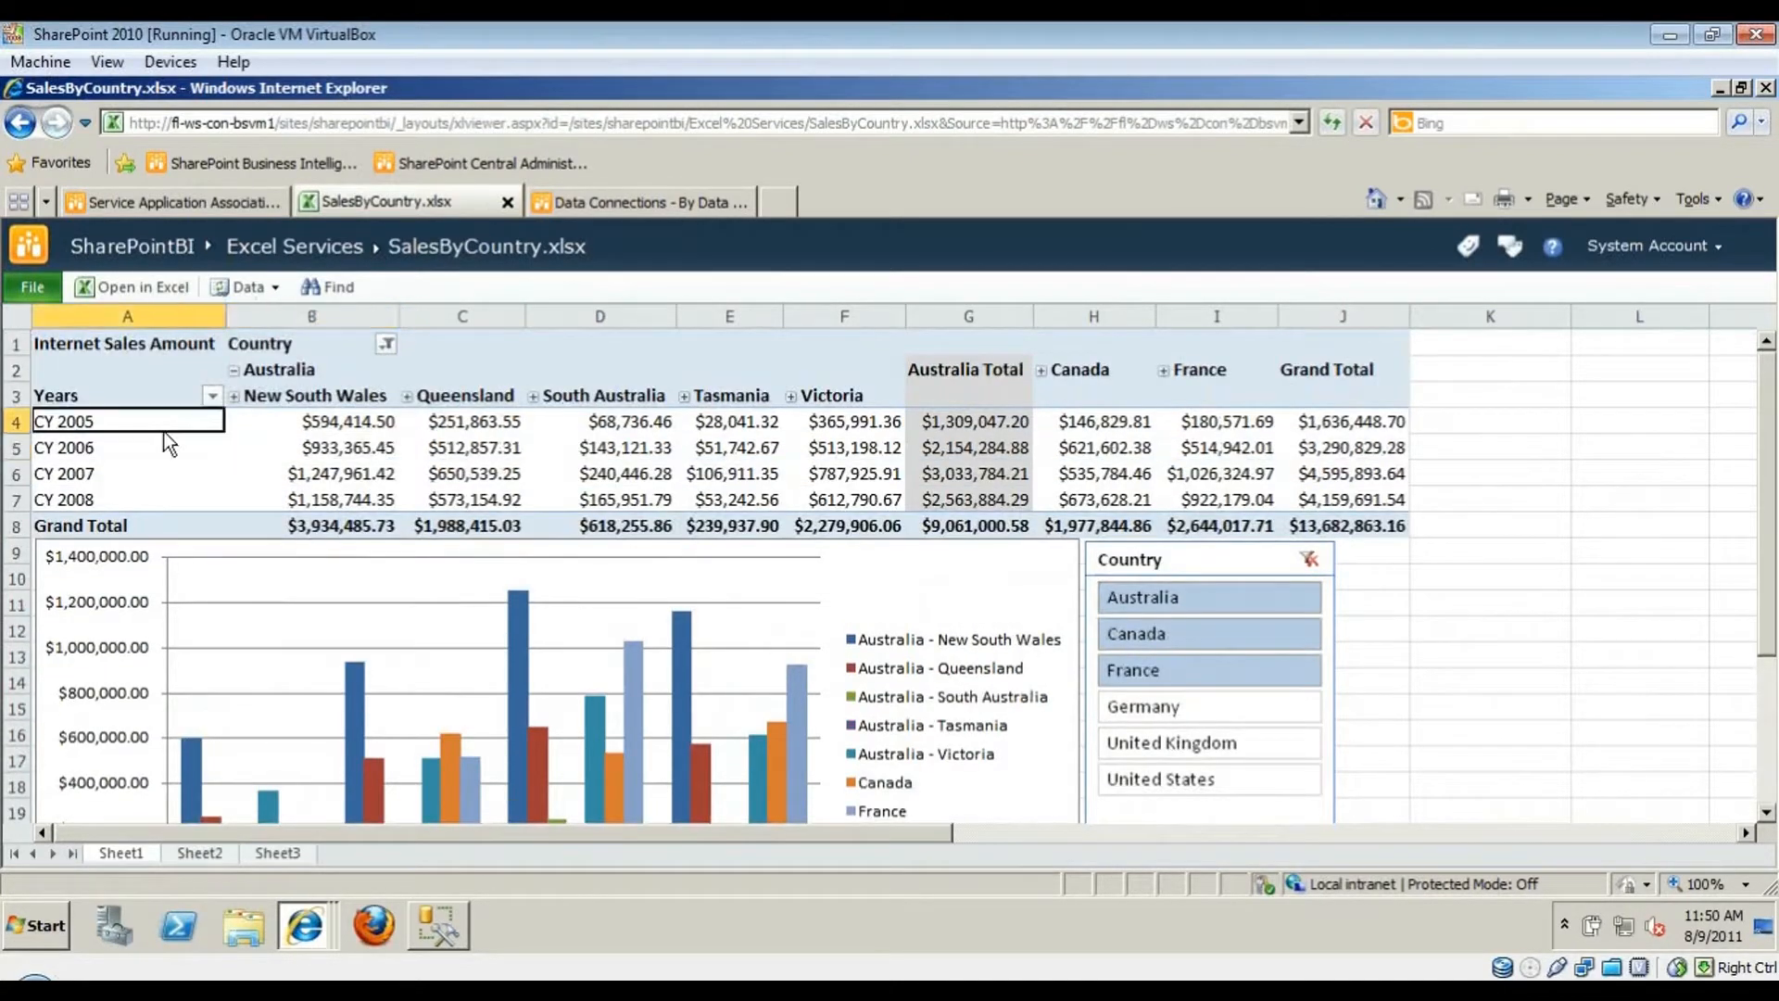
left_click(386, 344)
mouse_move(500, 421)
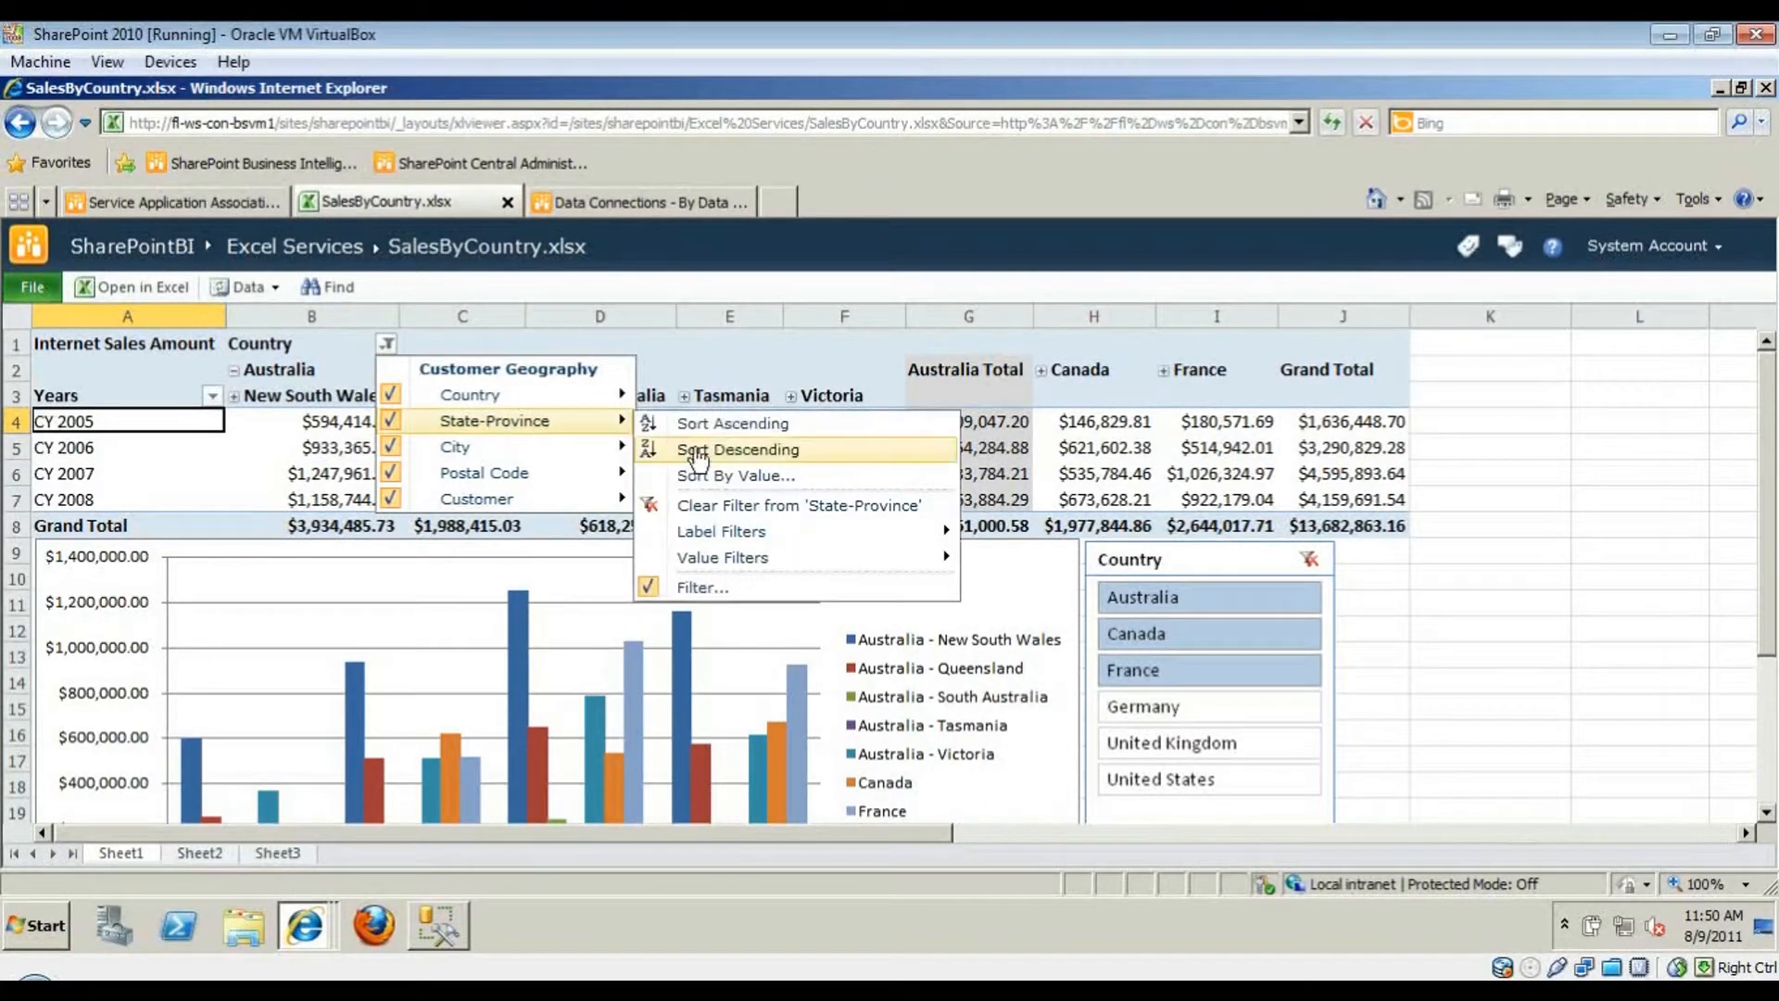
mouse_move(709, 536)
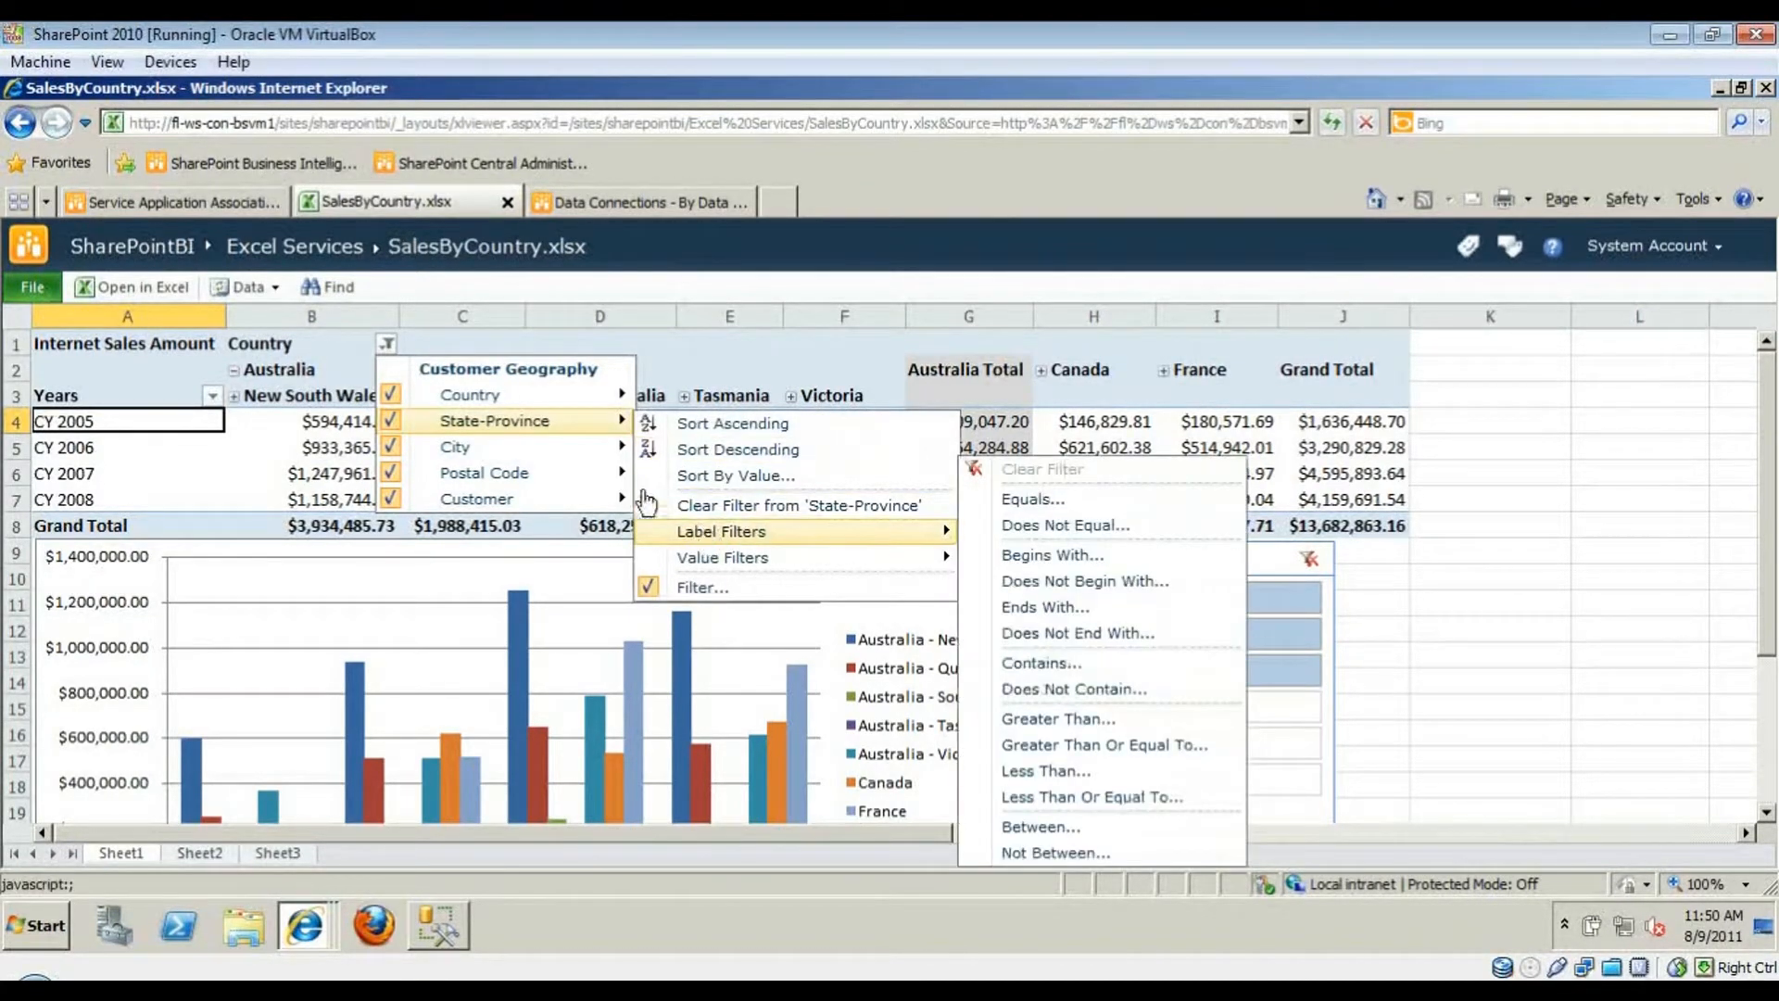
left_click(974, 443)
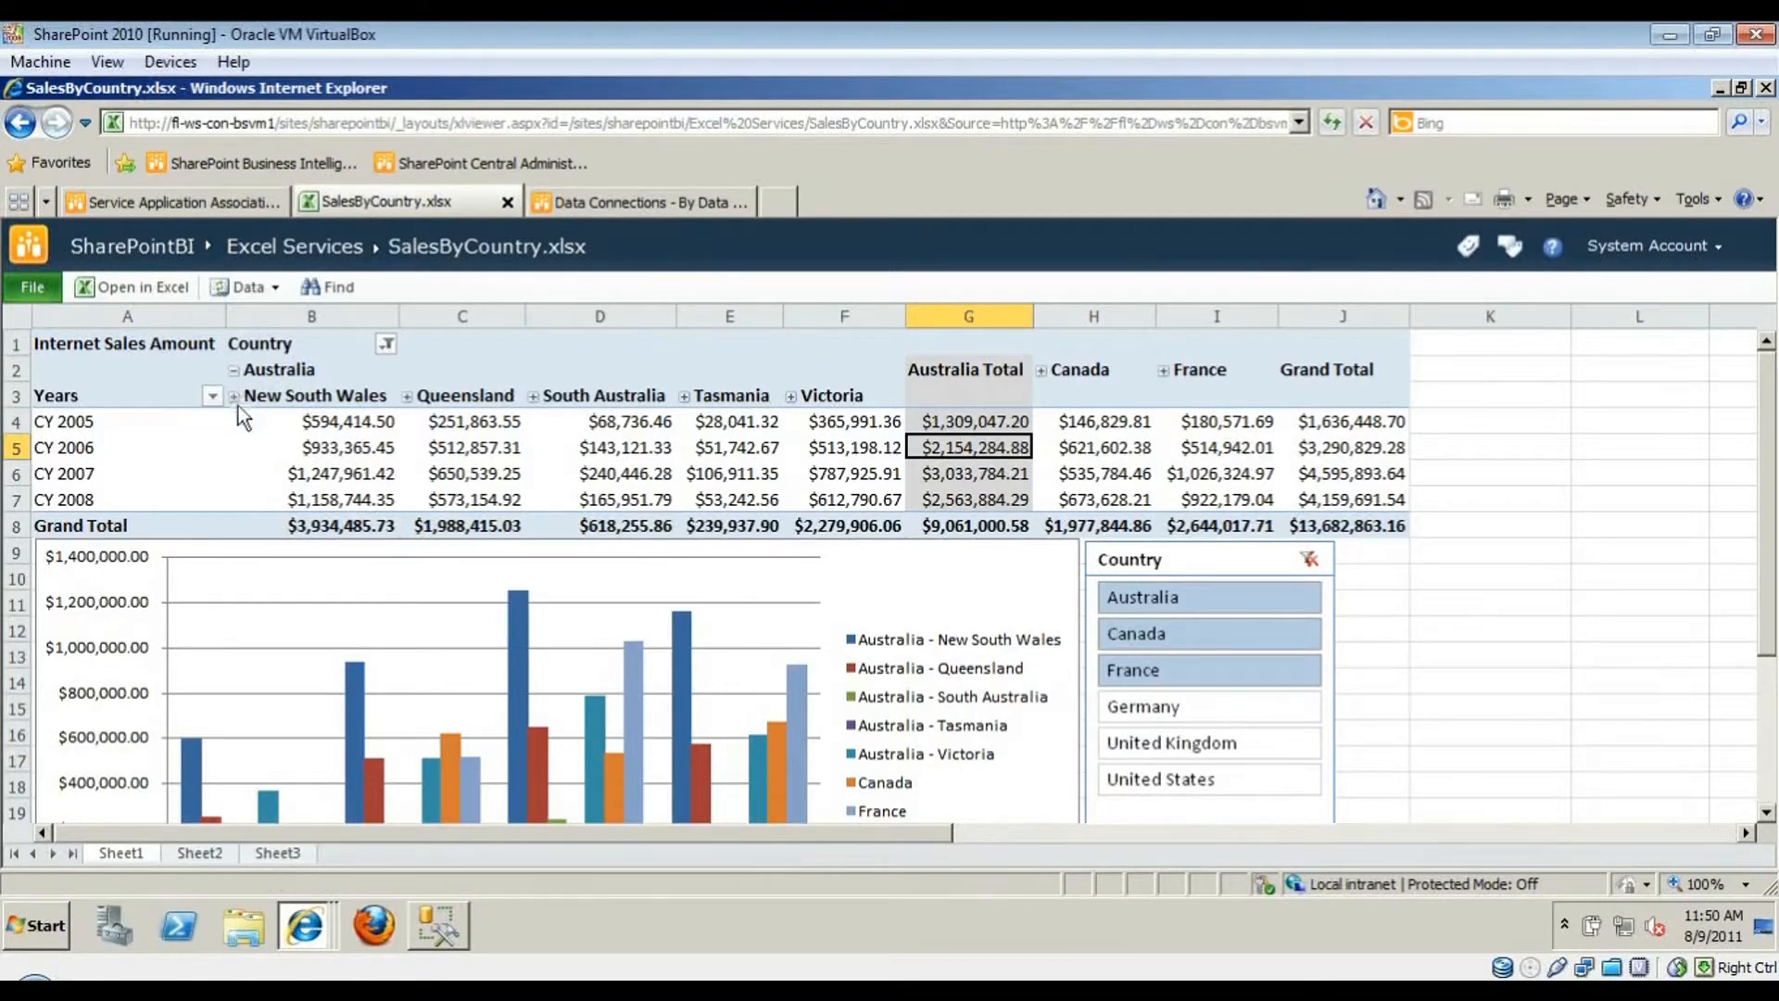
left_click(1134, 600)
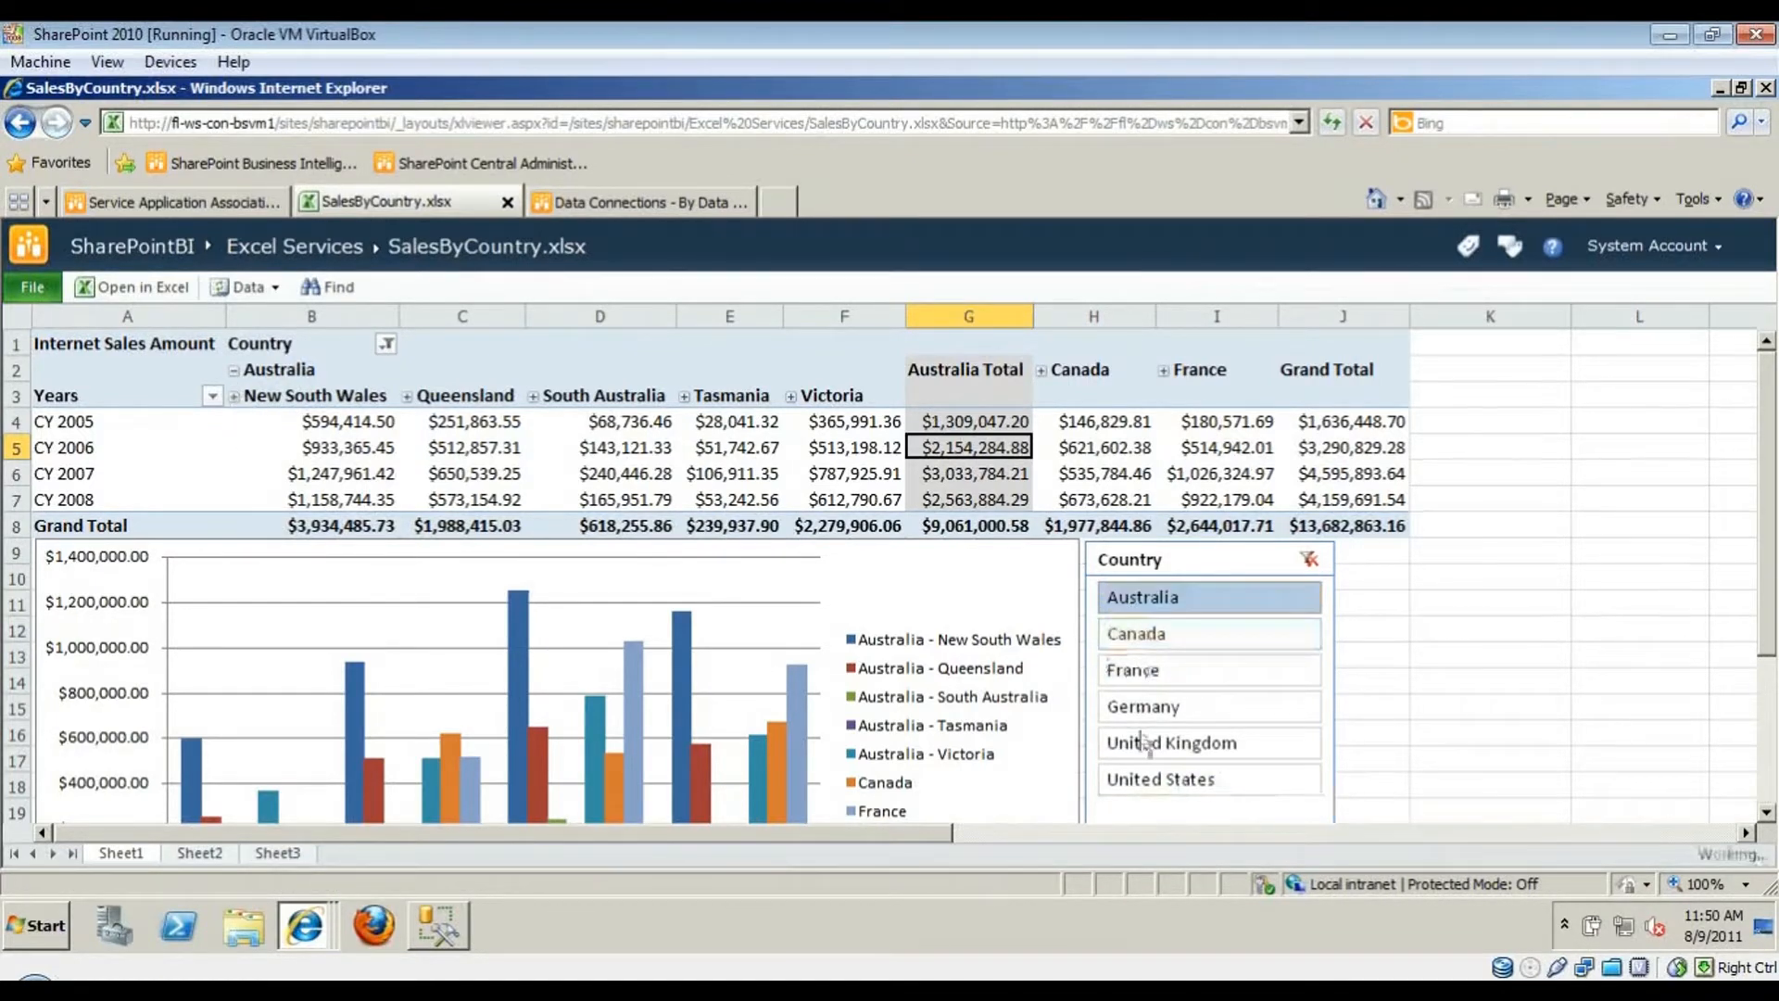
- Expand New South Wales into cities like Coffs Harbour, then collapse it and Australia
left_click(234, 396)
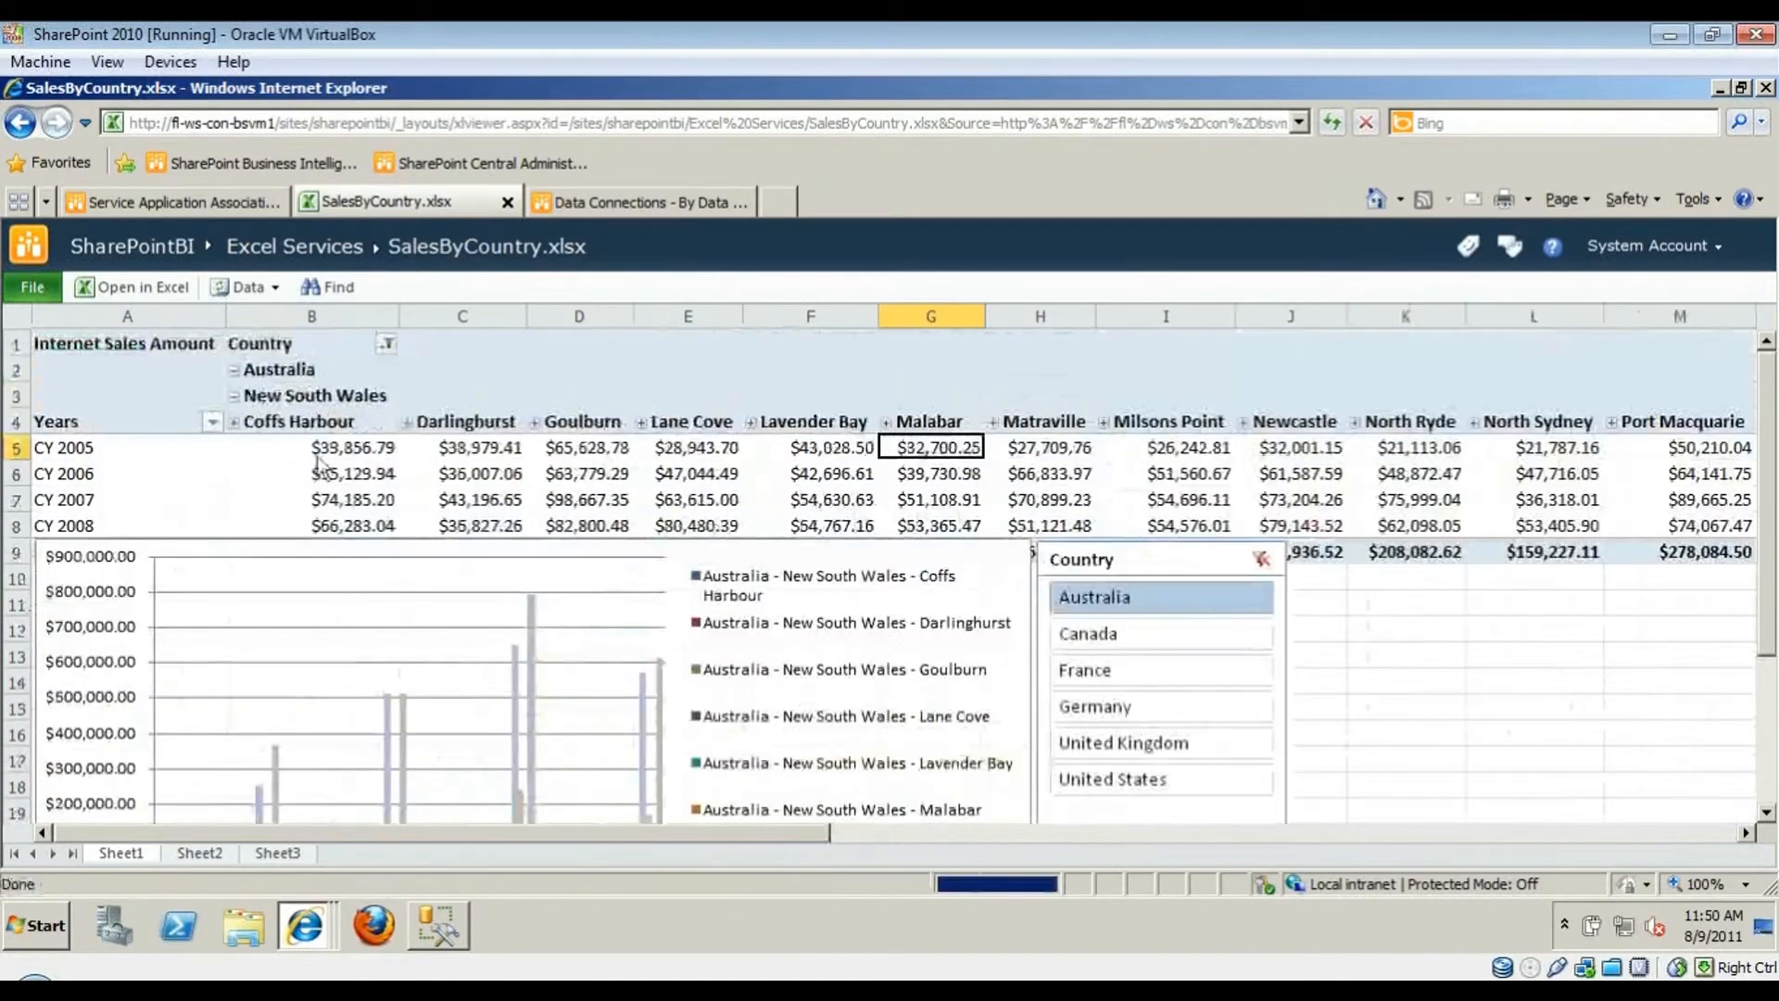
left_click(319, 473)
scroll(361, 501, "down", 1)
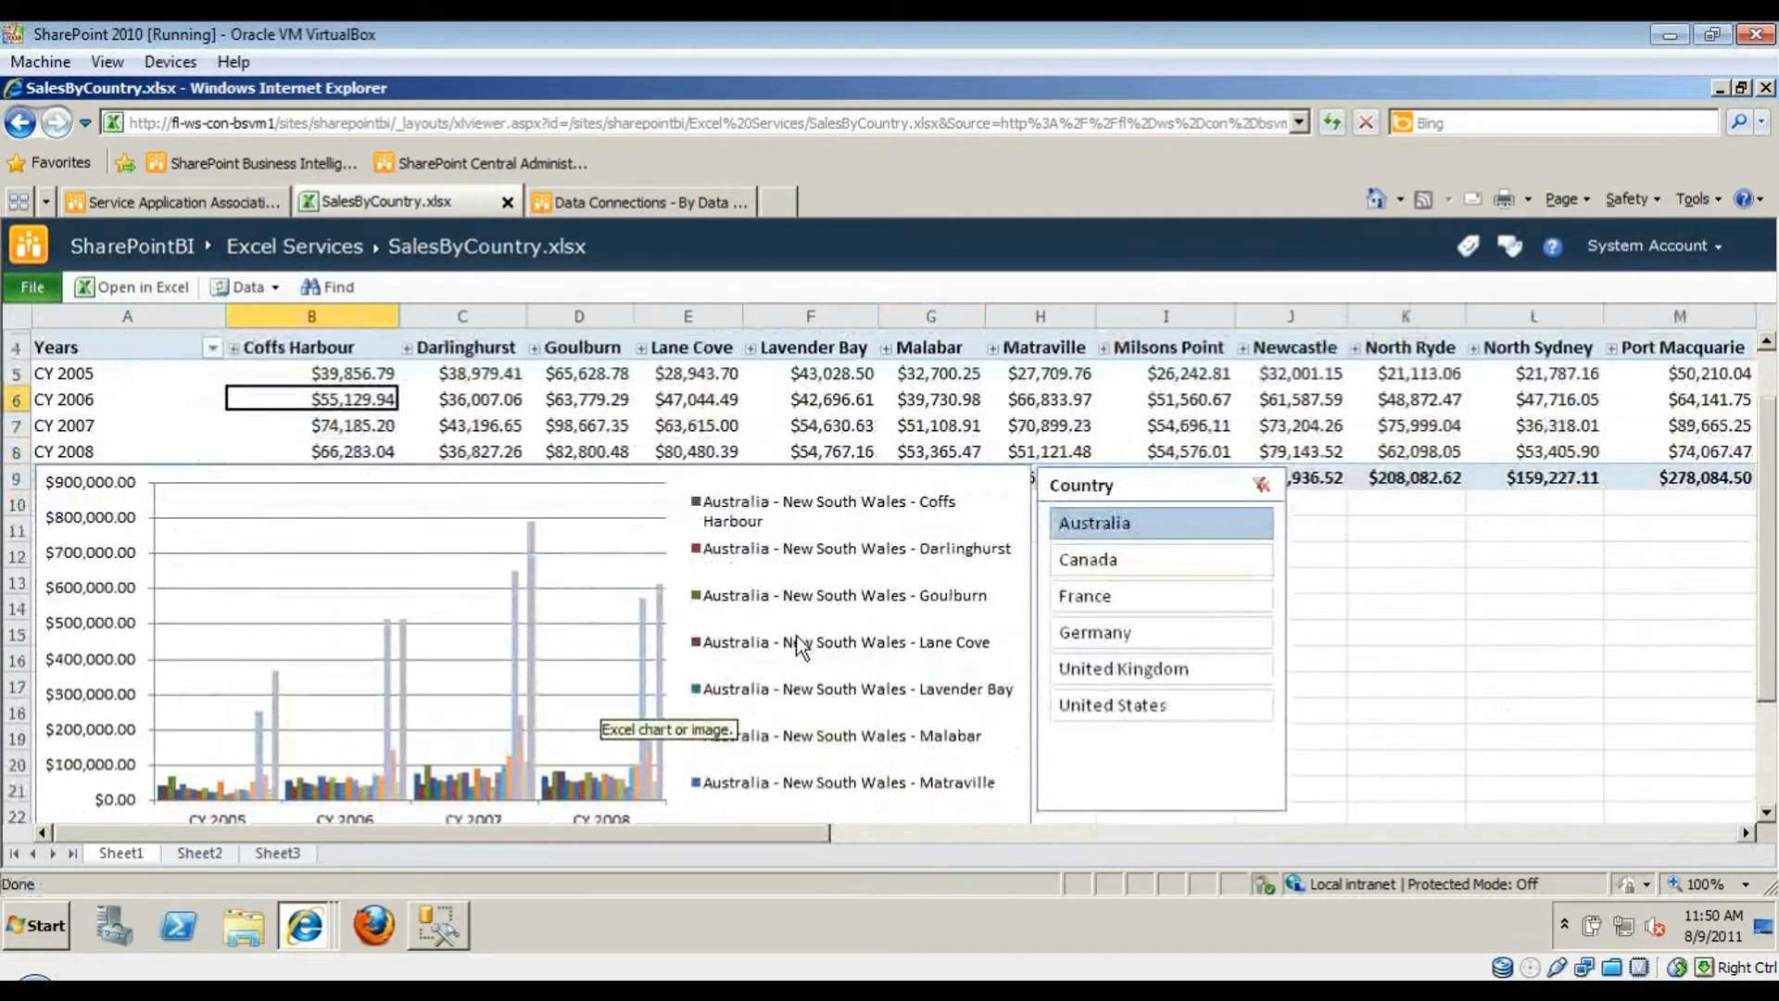
scroll(796, 646, "down", 1)
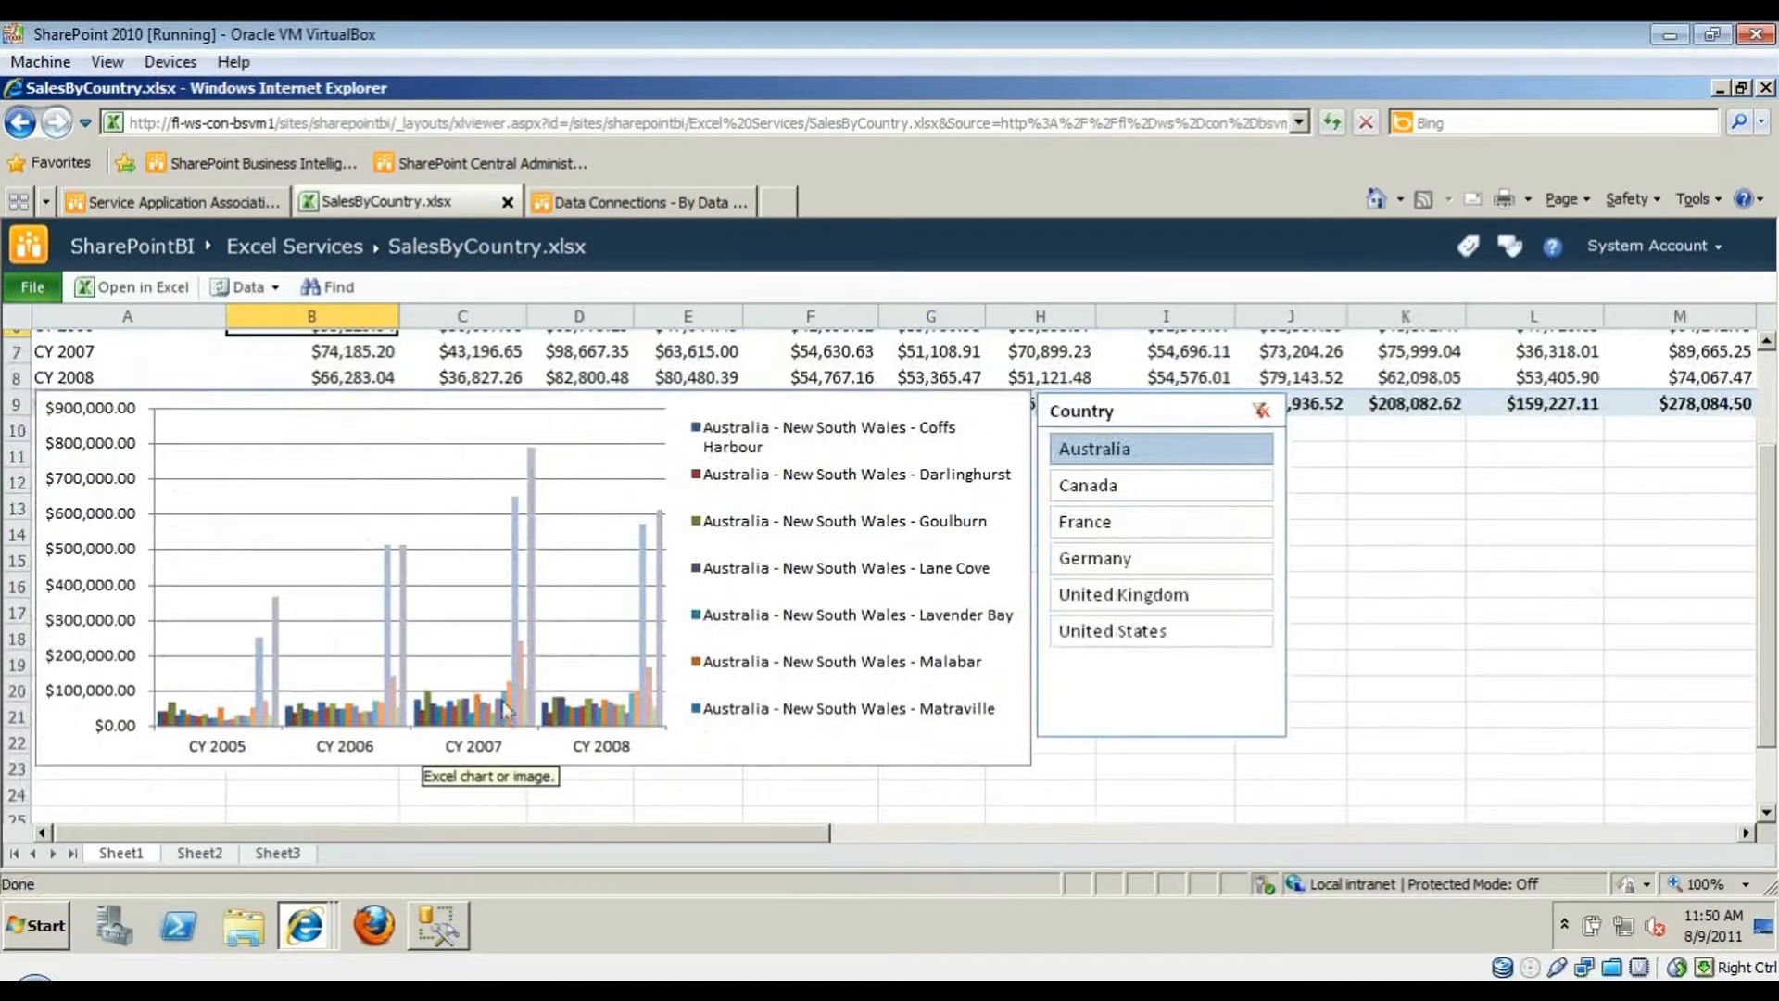
scroll(595, 603, "up", 2)
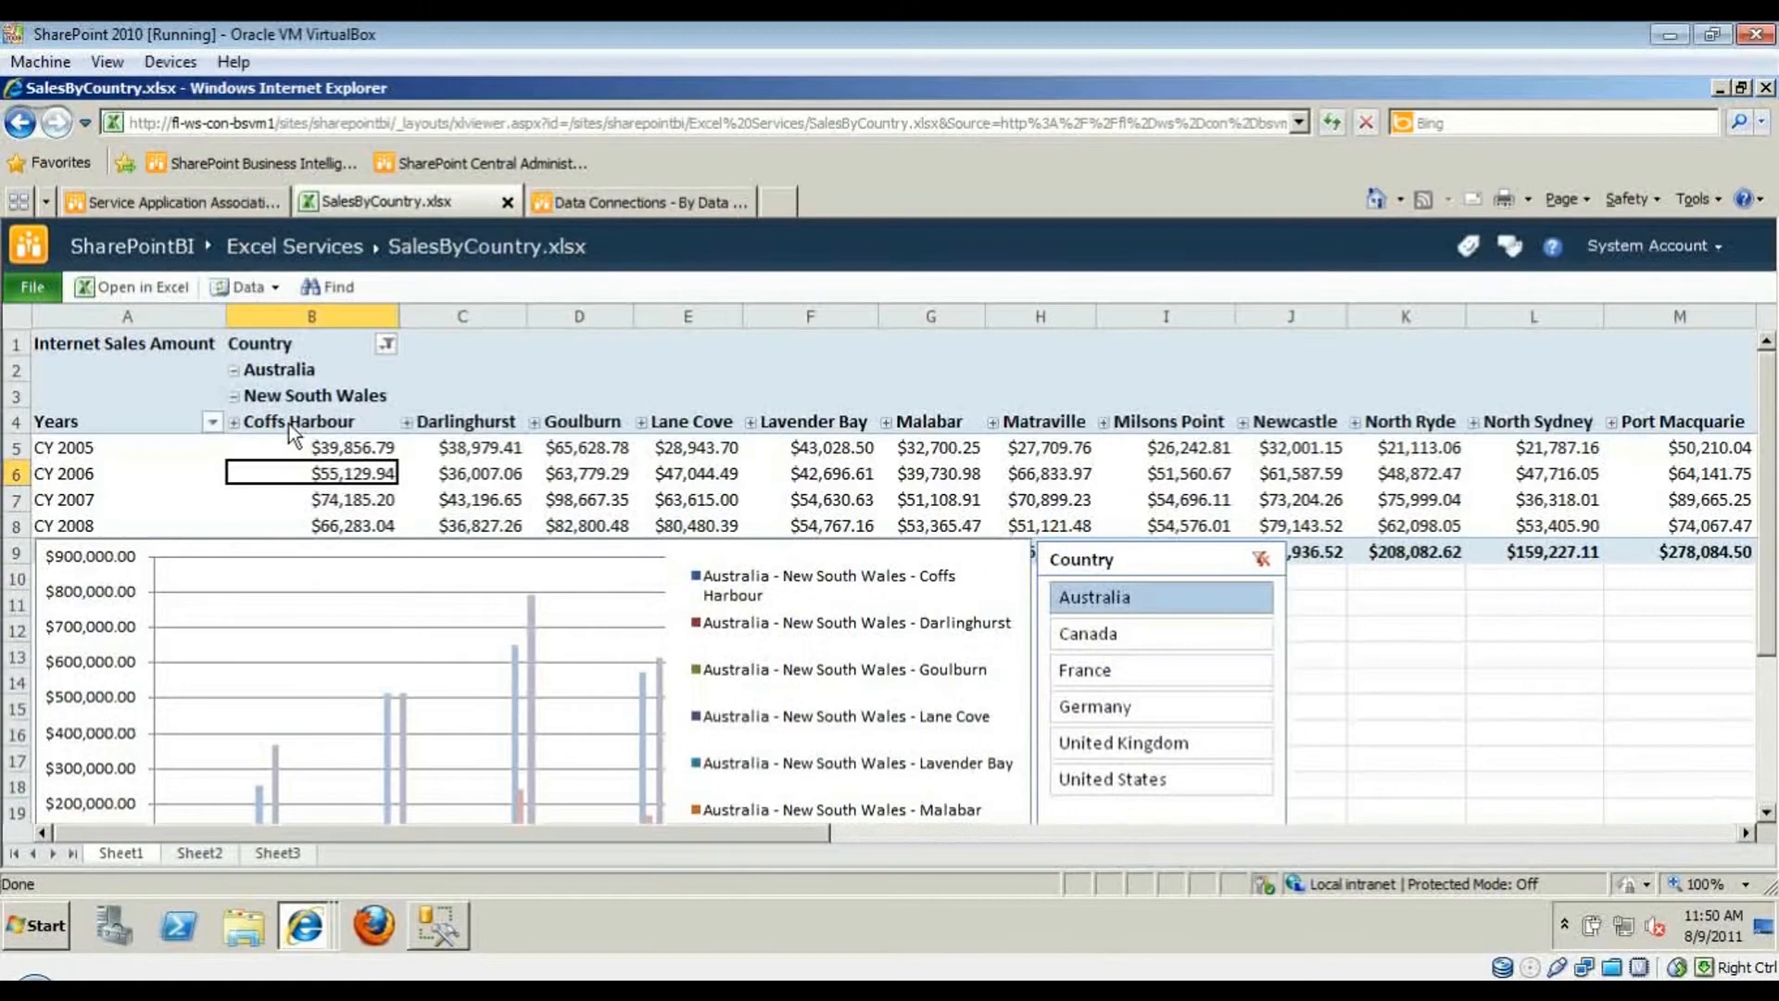
left_click(234, 396)
left_click(235, 370)
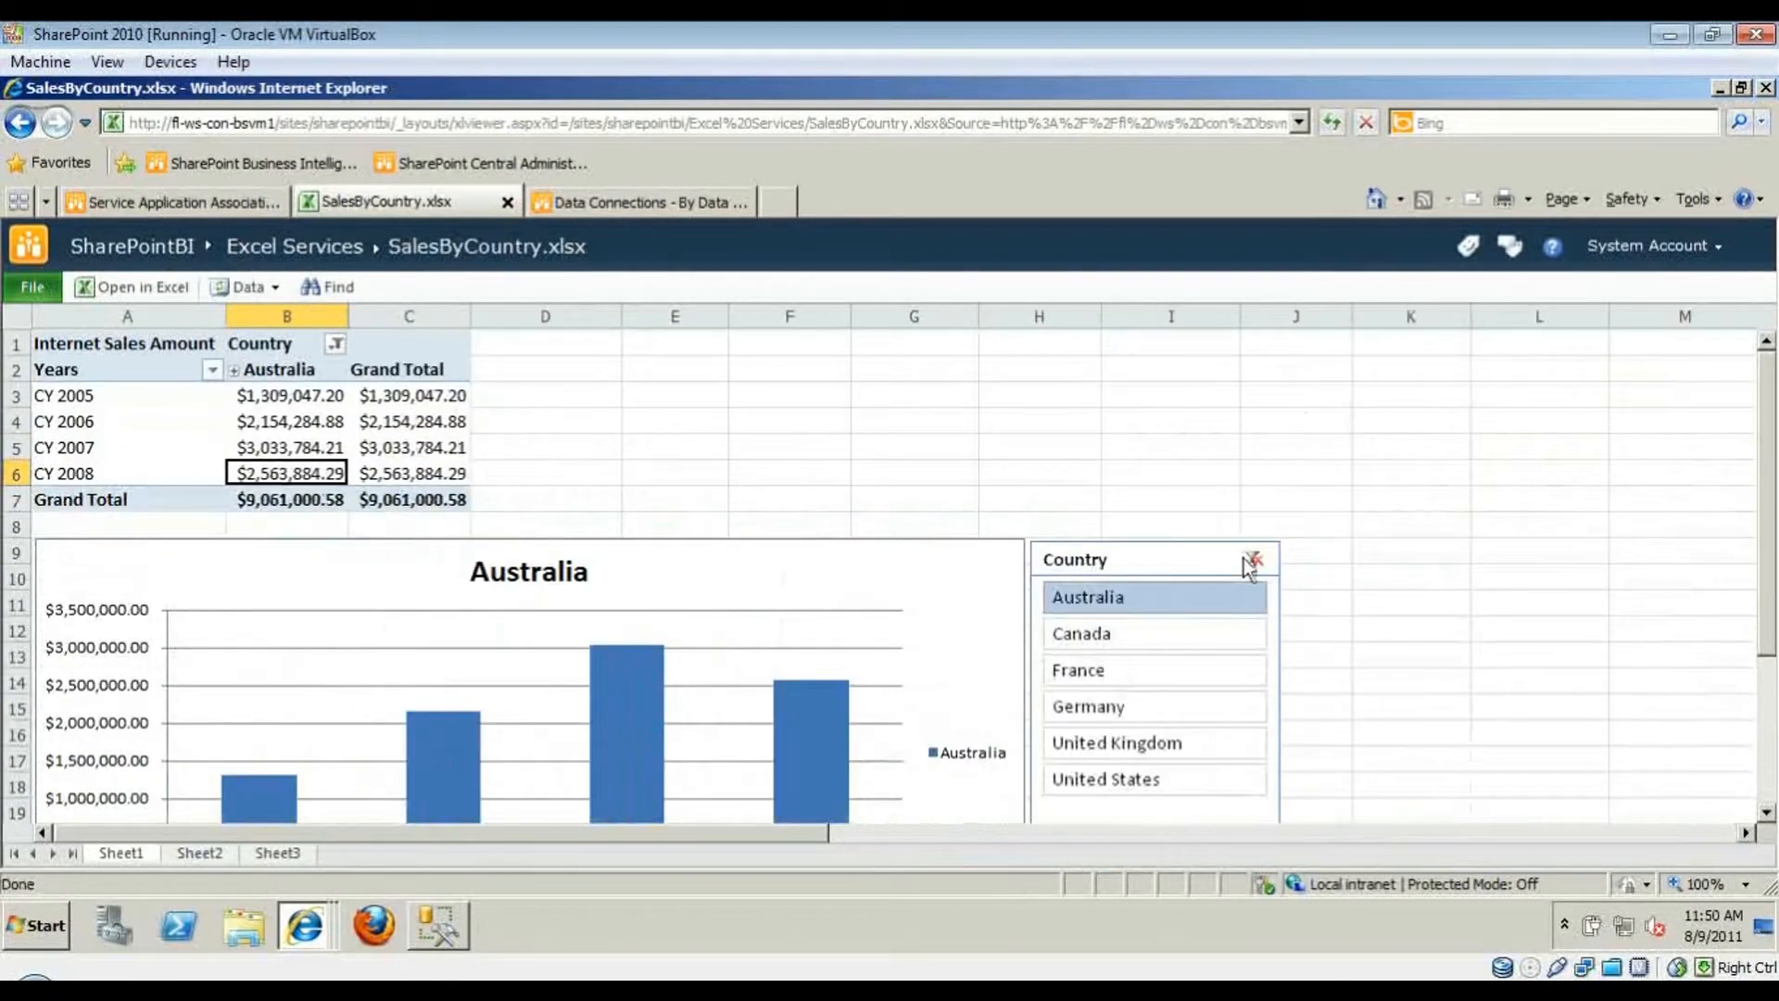
- Clear the Country filter to show all countries, select pivot values, and open the File menu
left_click(1253, 559)
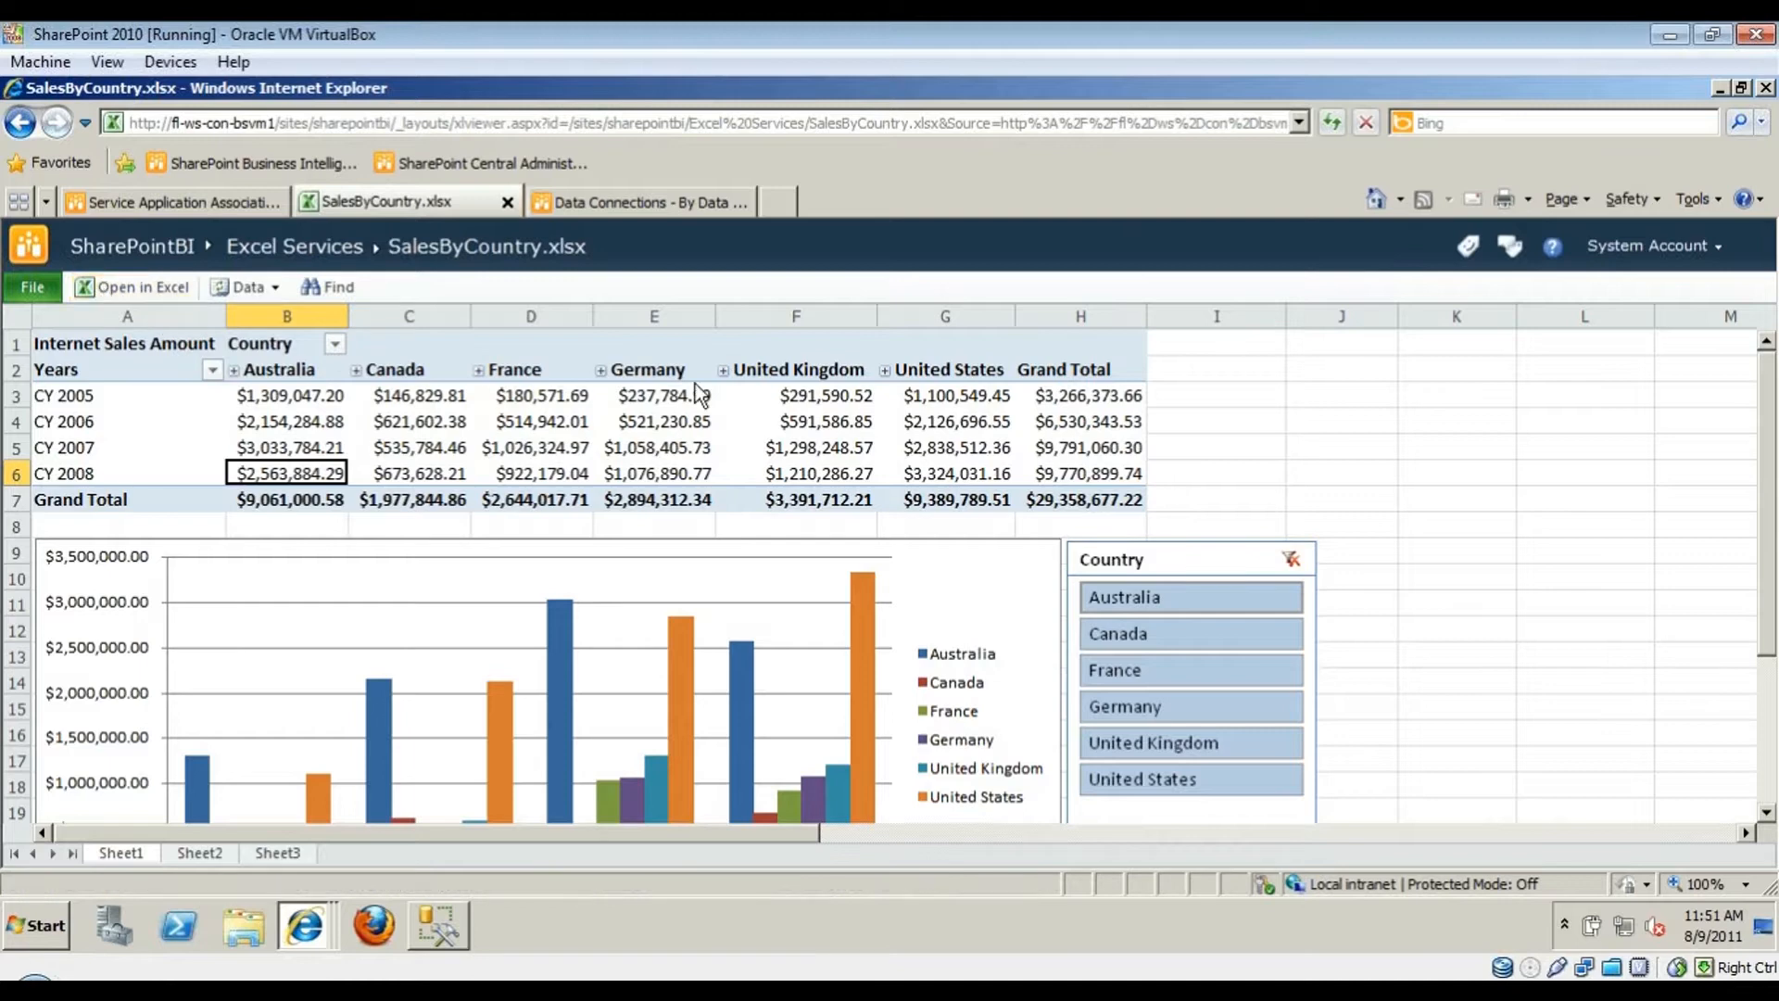
left_click(291, 424)
left_click_drag(294, 397, 1074, 473)
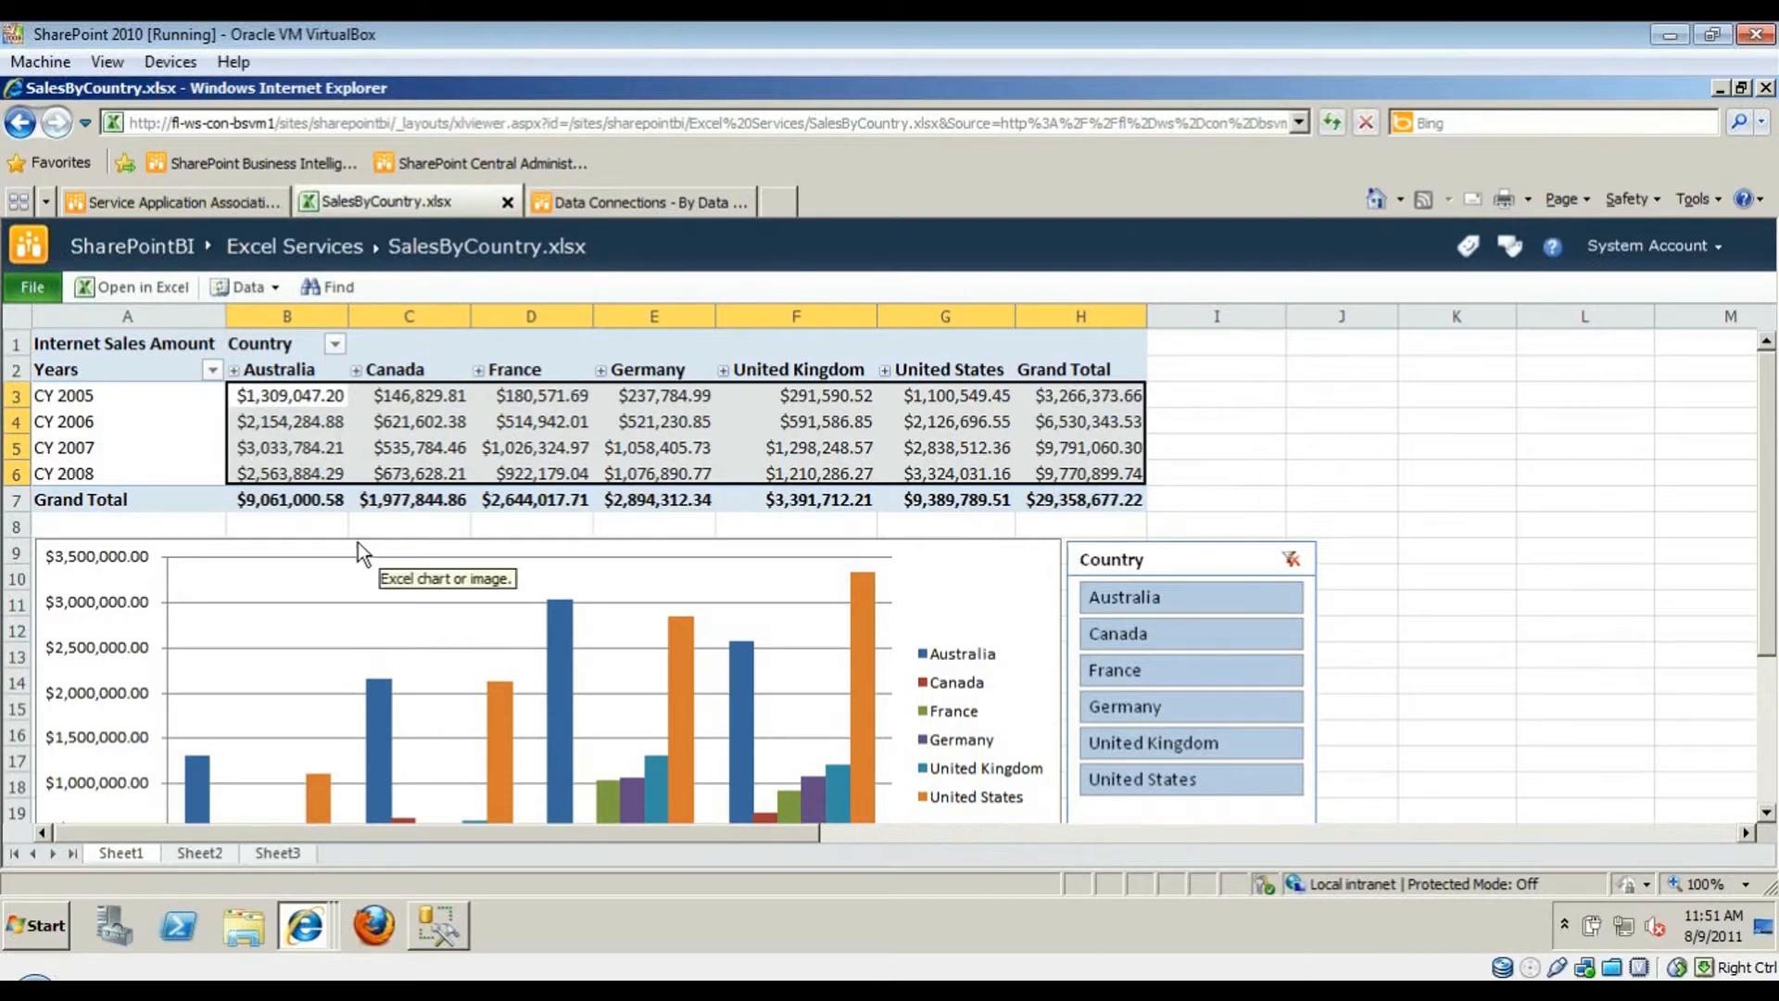
left_click(381, 454)
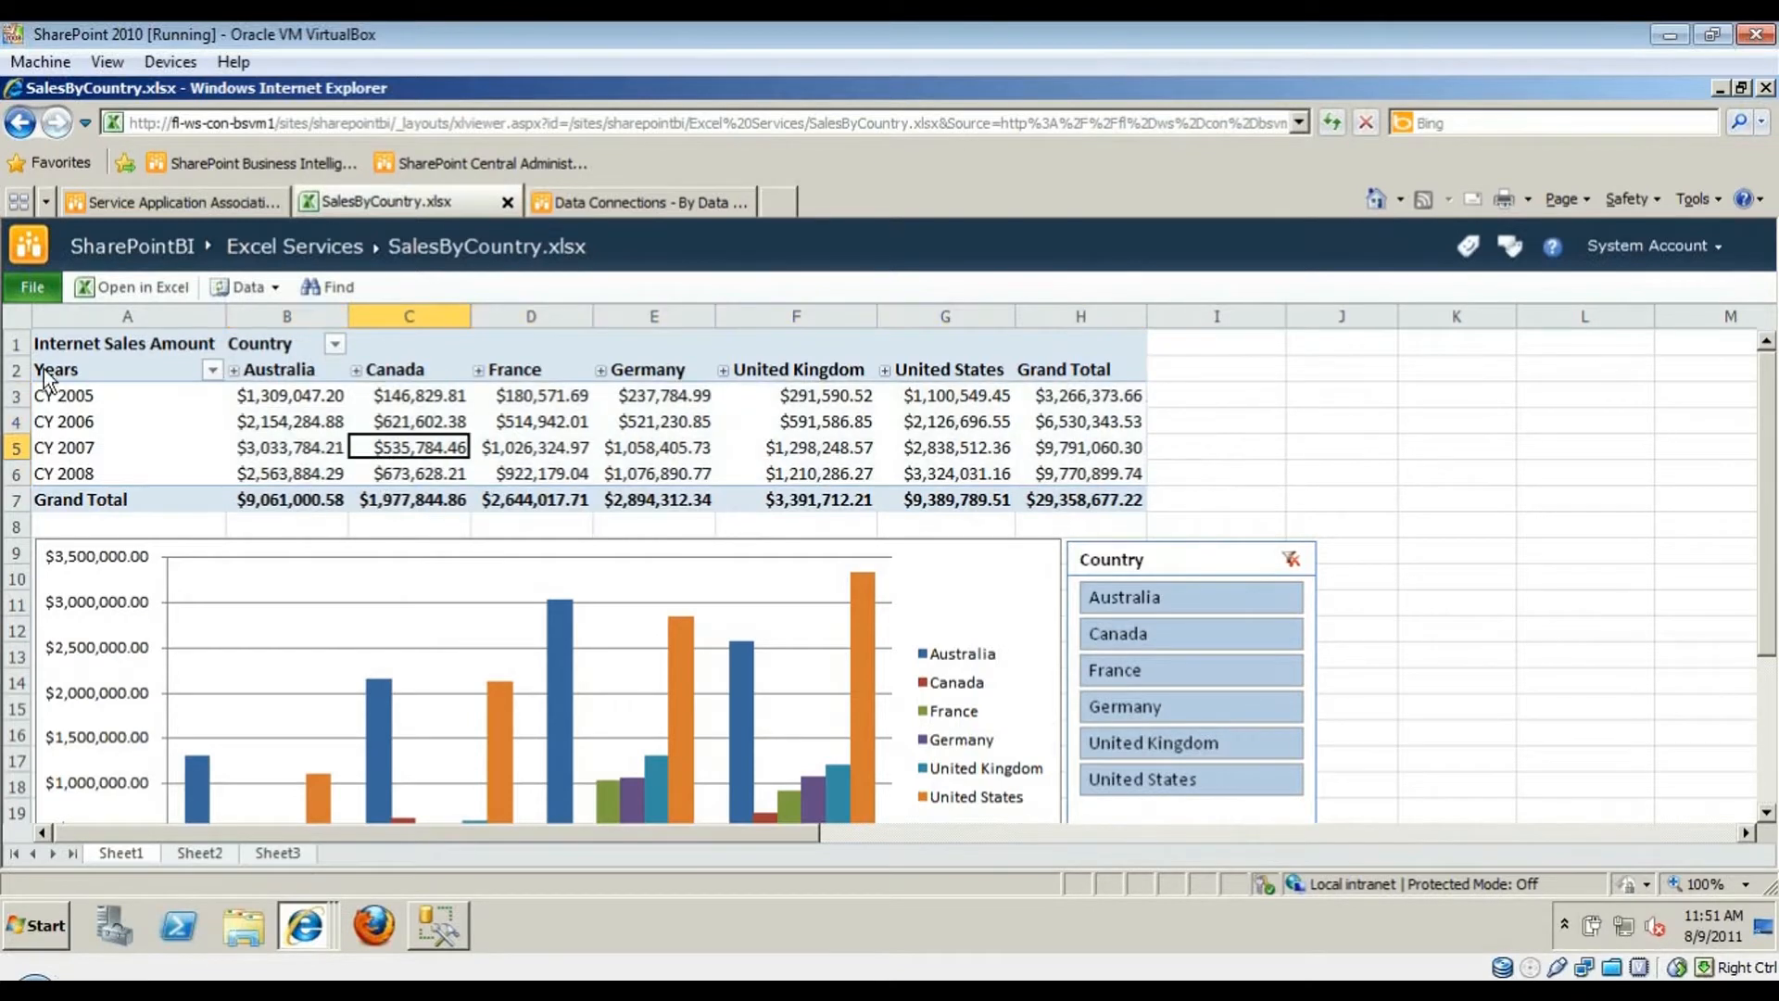
left_click(33, 289)
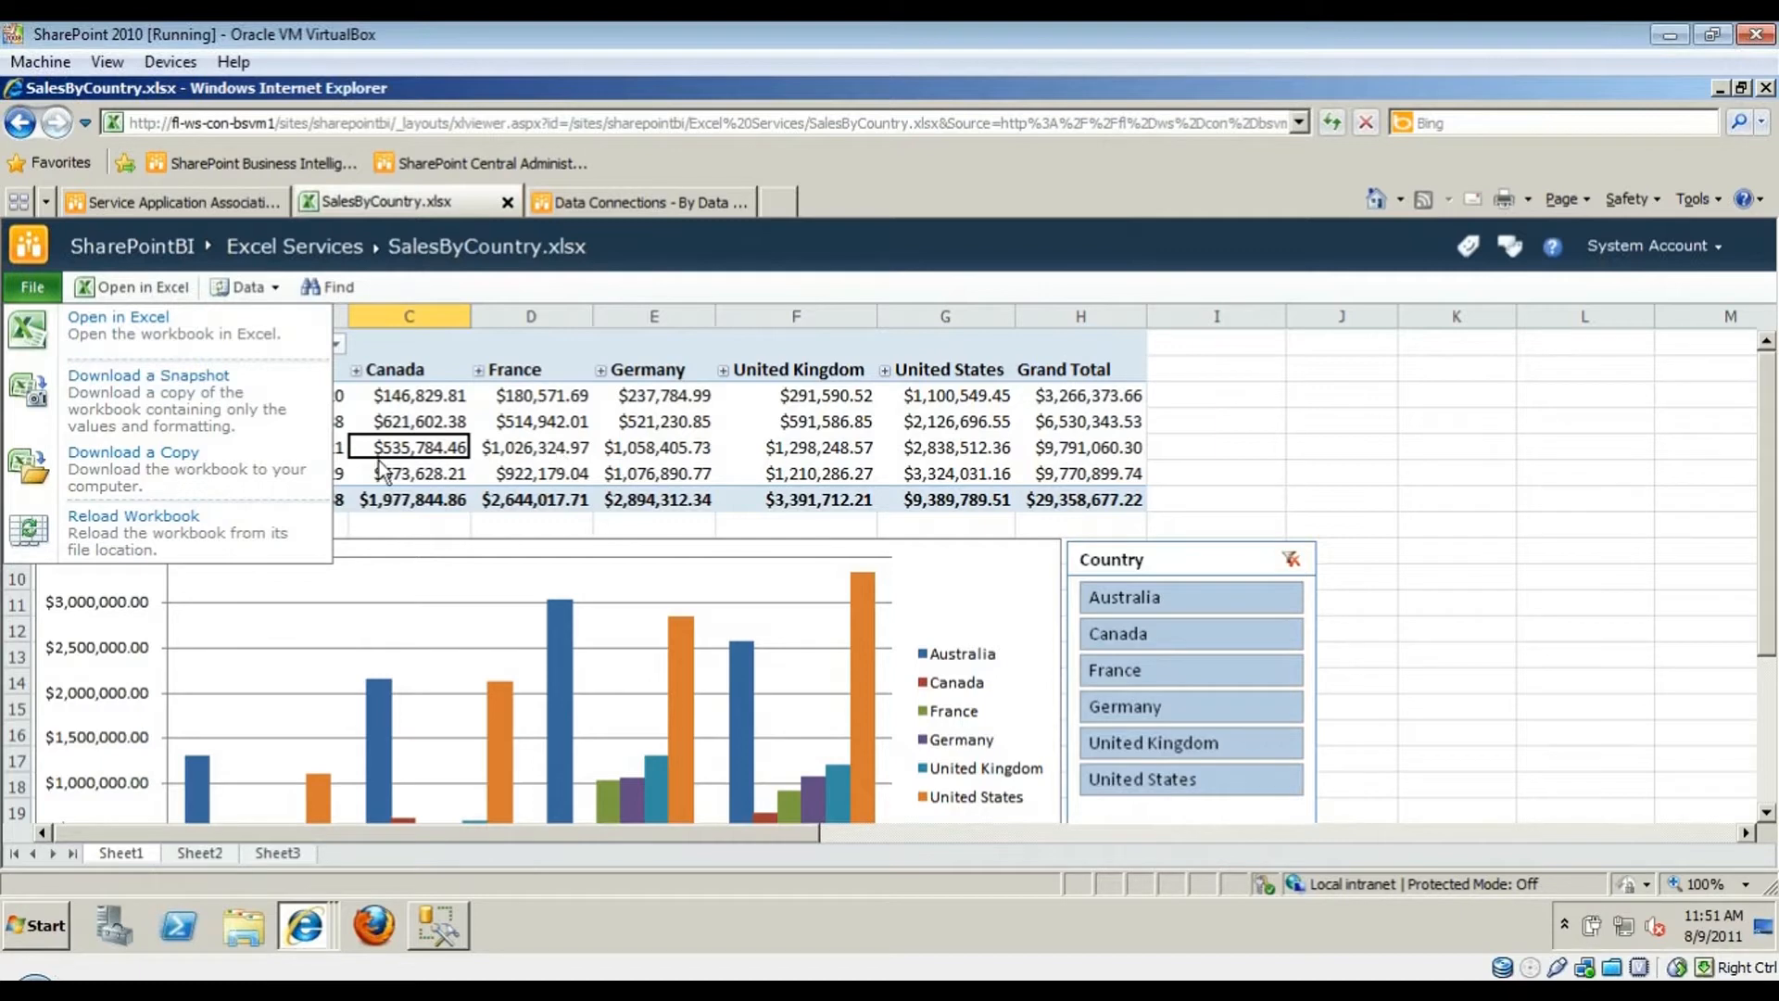
- Filter the slicer to Australia and Canada, then reload the workbook, discarding changes
left_click(283, 536)
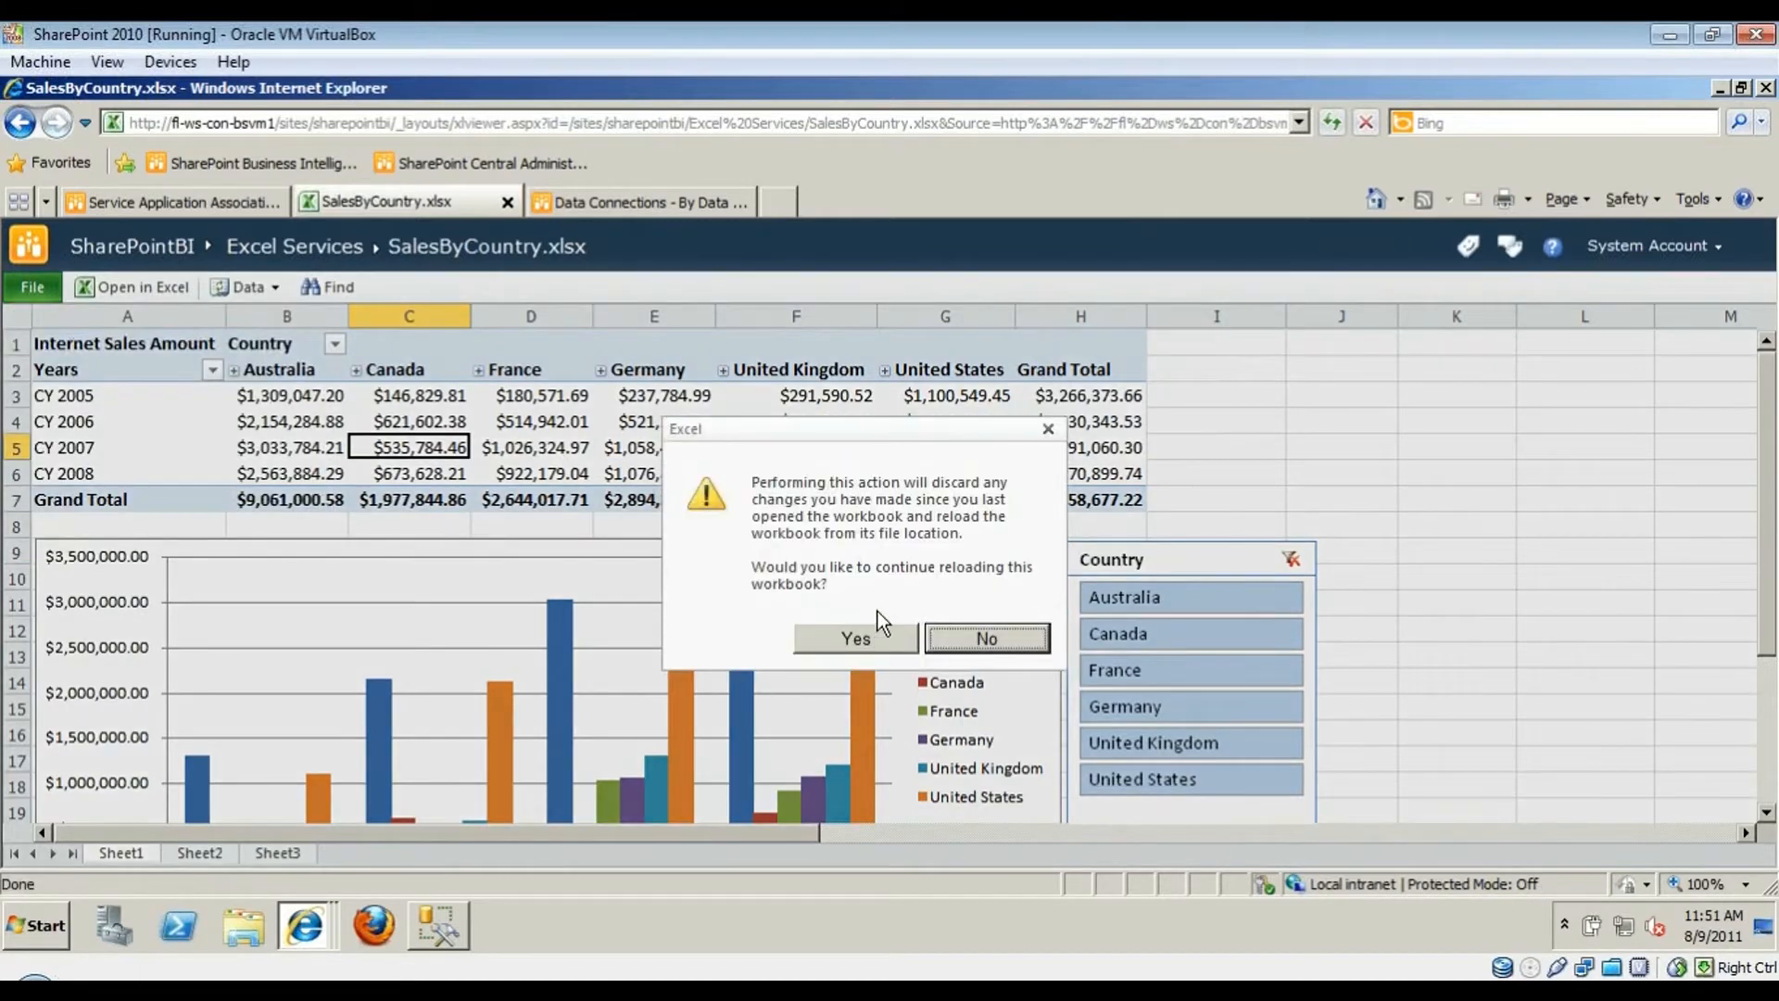
left_click(981, 637)
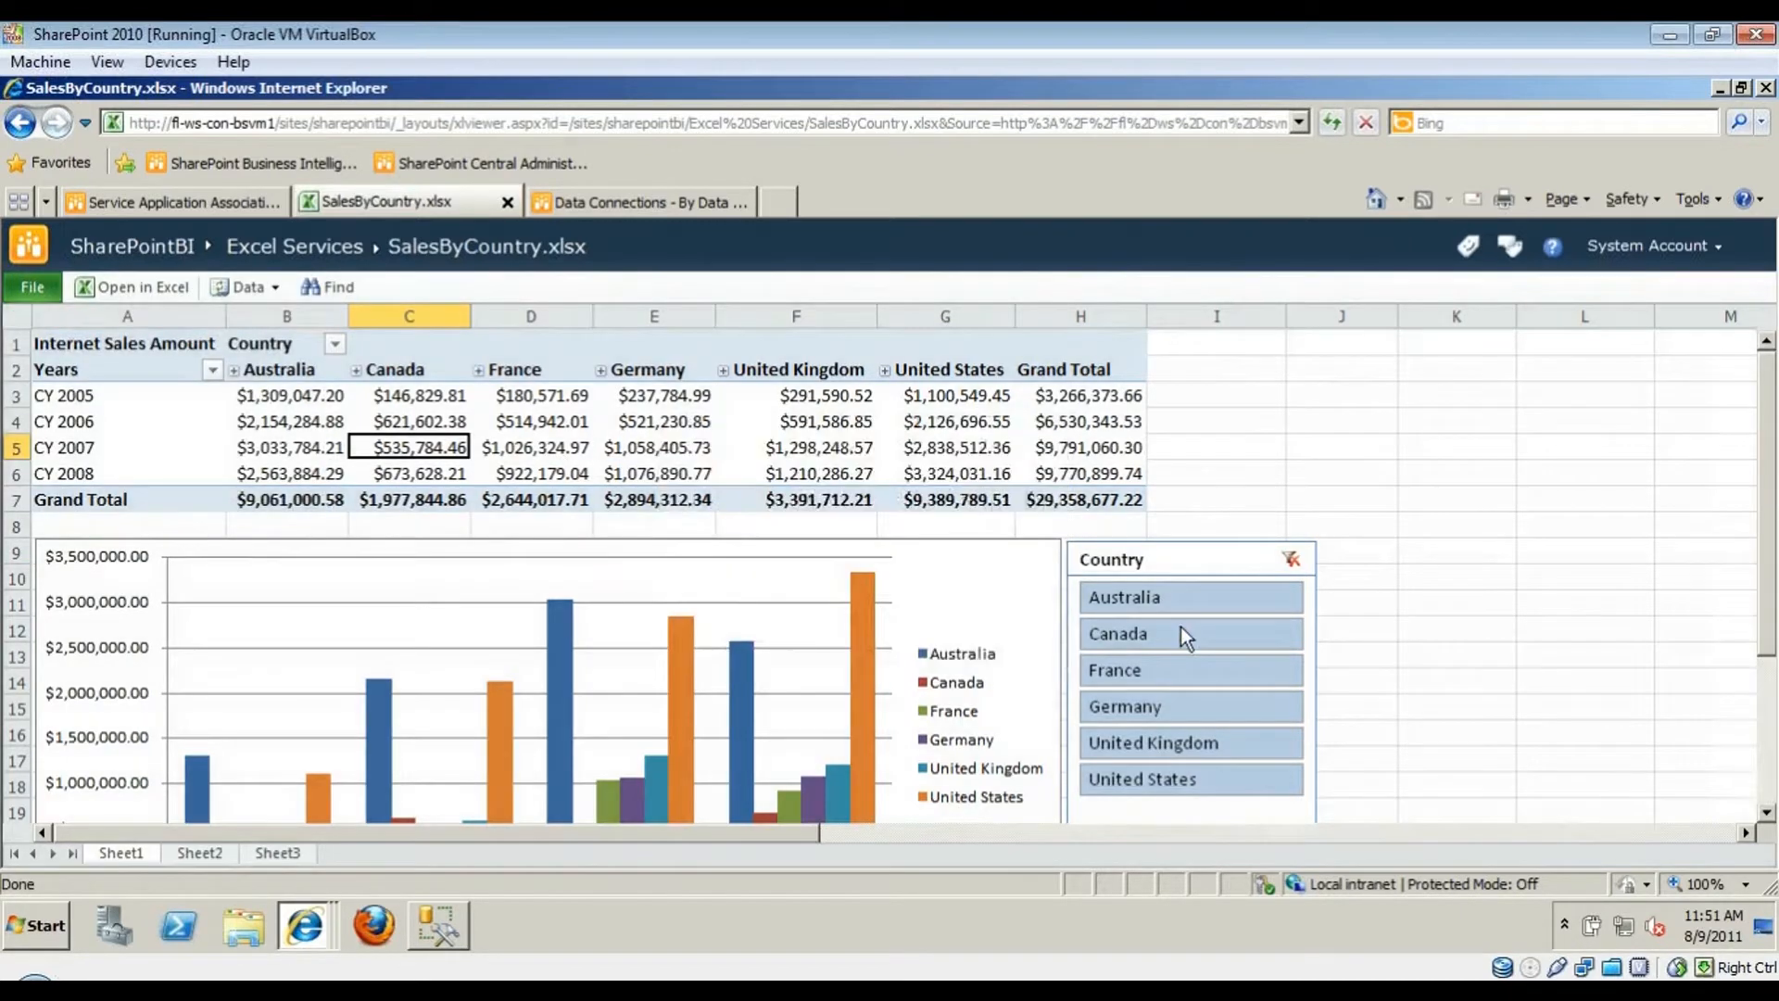
left_click_drag(1180, 596, 1180, 626)
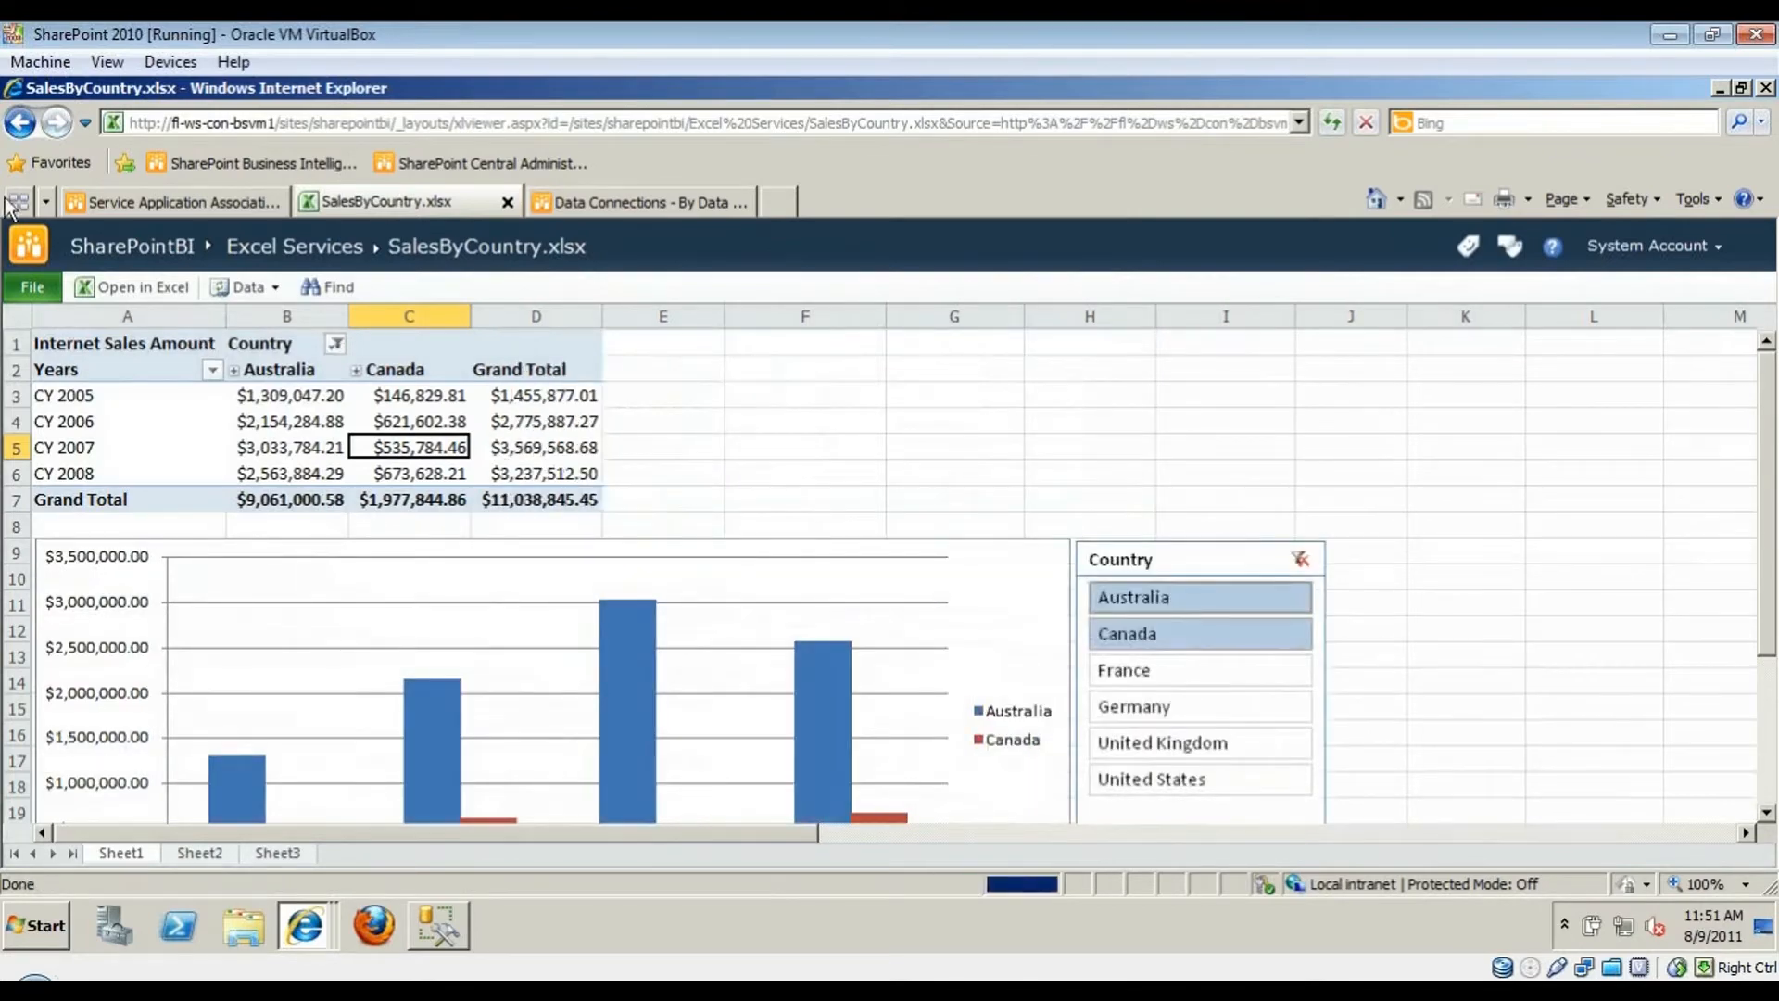
left_click(32, 287)
left_click(74, 551)
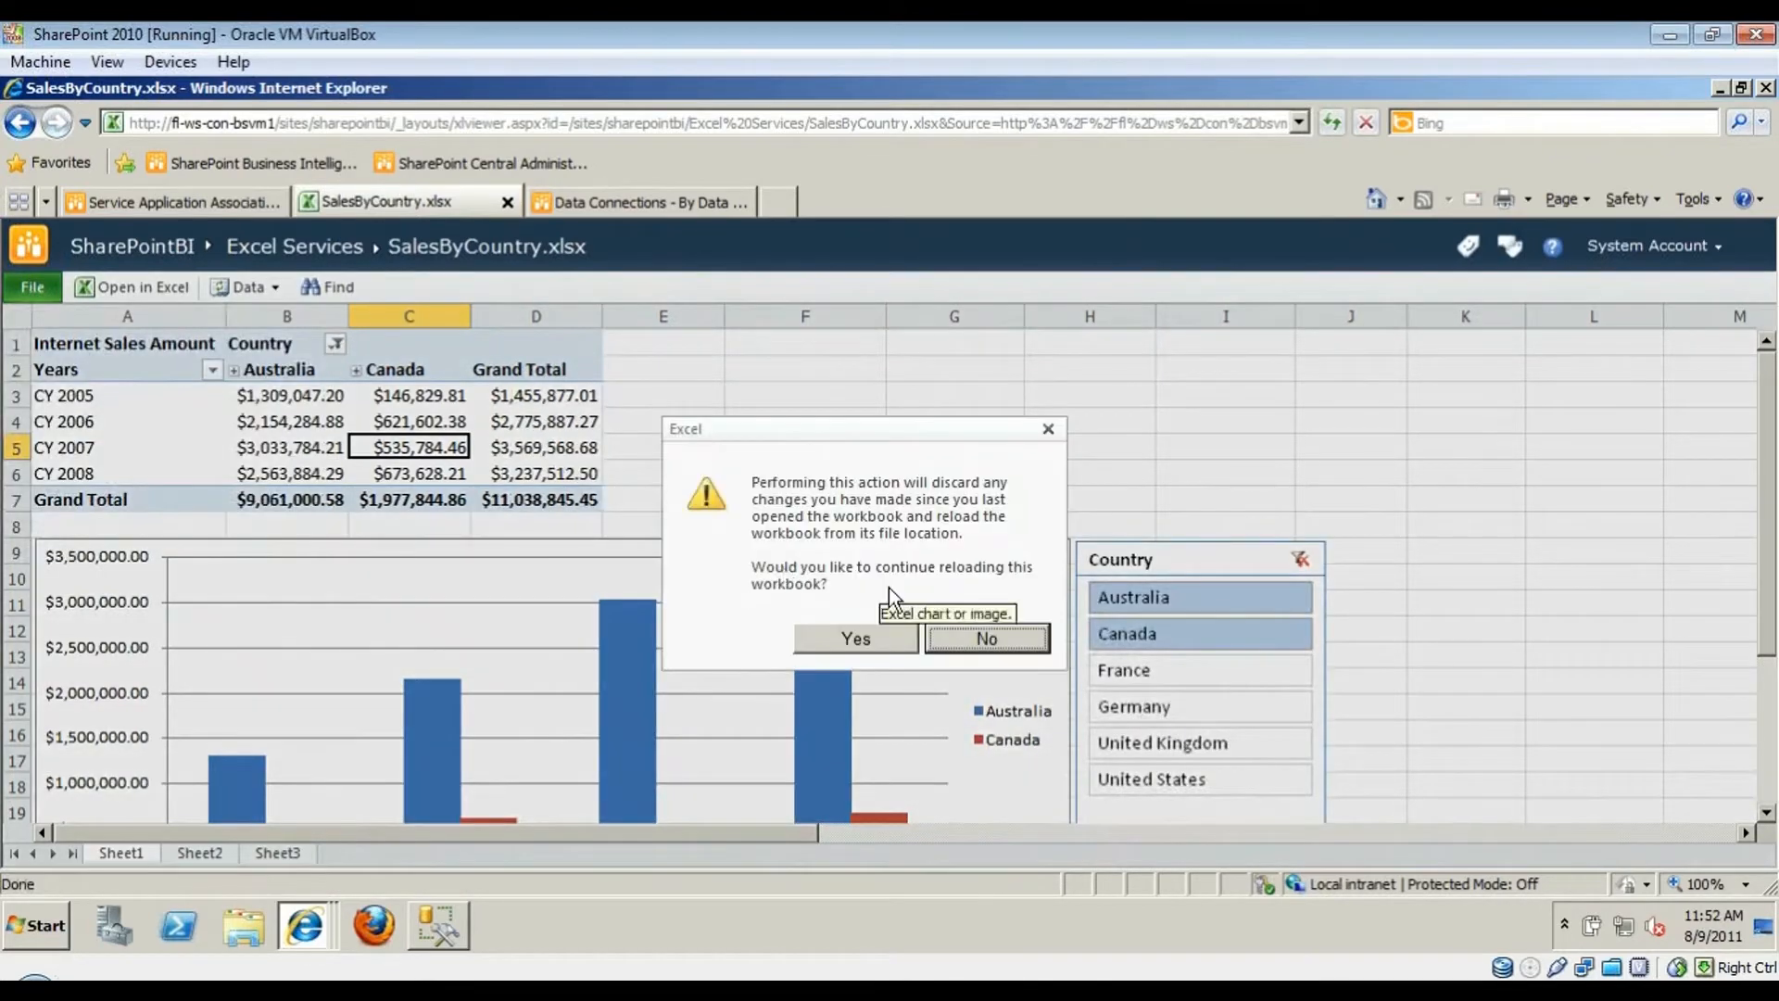
left_click(875, 643)
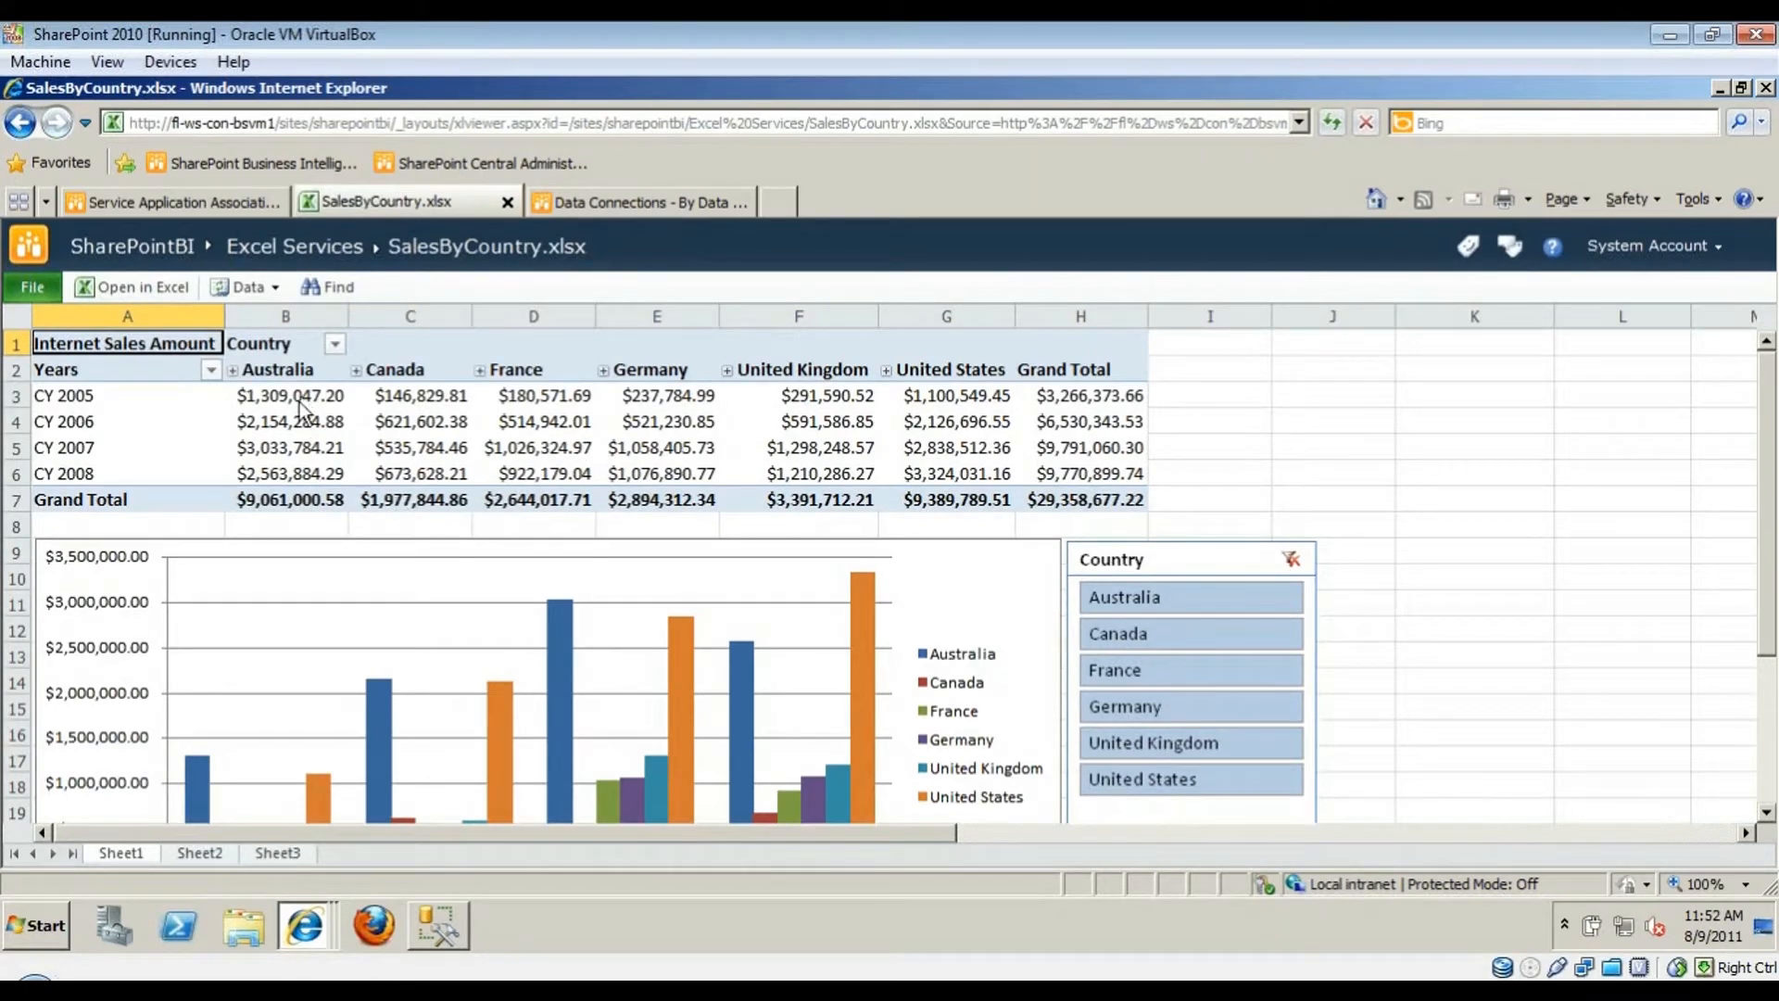
- Expand Australia and South Australia, filter to Australia and Canada, then reopen SalesByCountry from the library
left_click(232, 371)
left_click(541, 398)
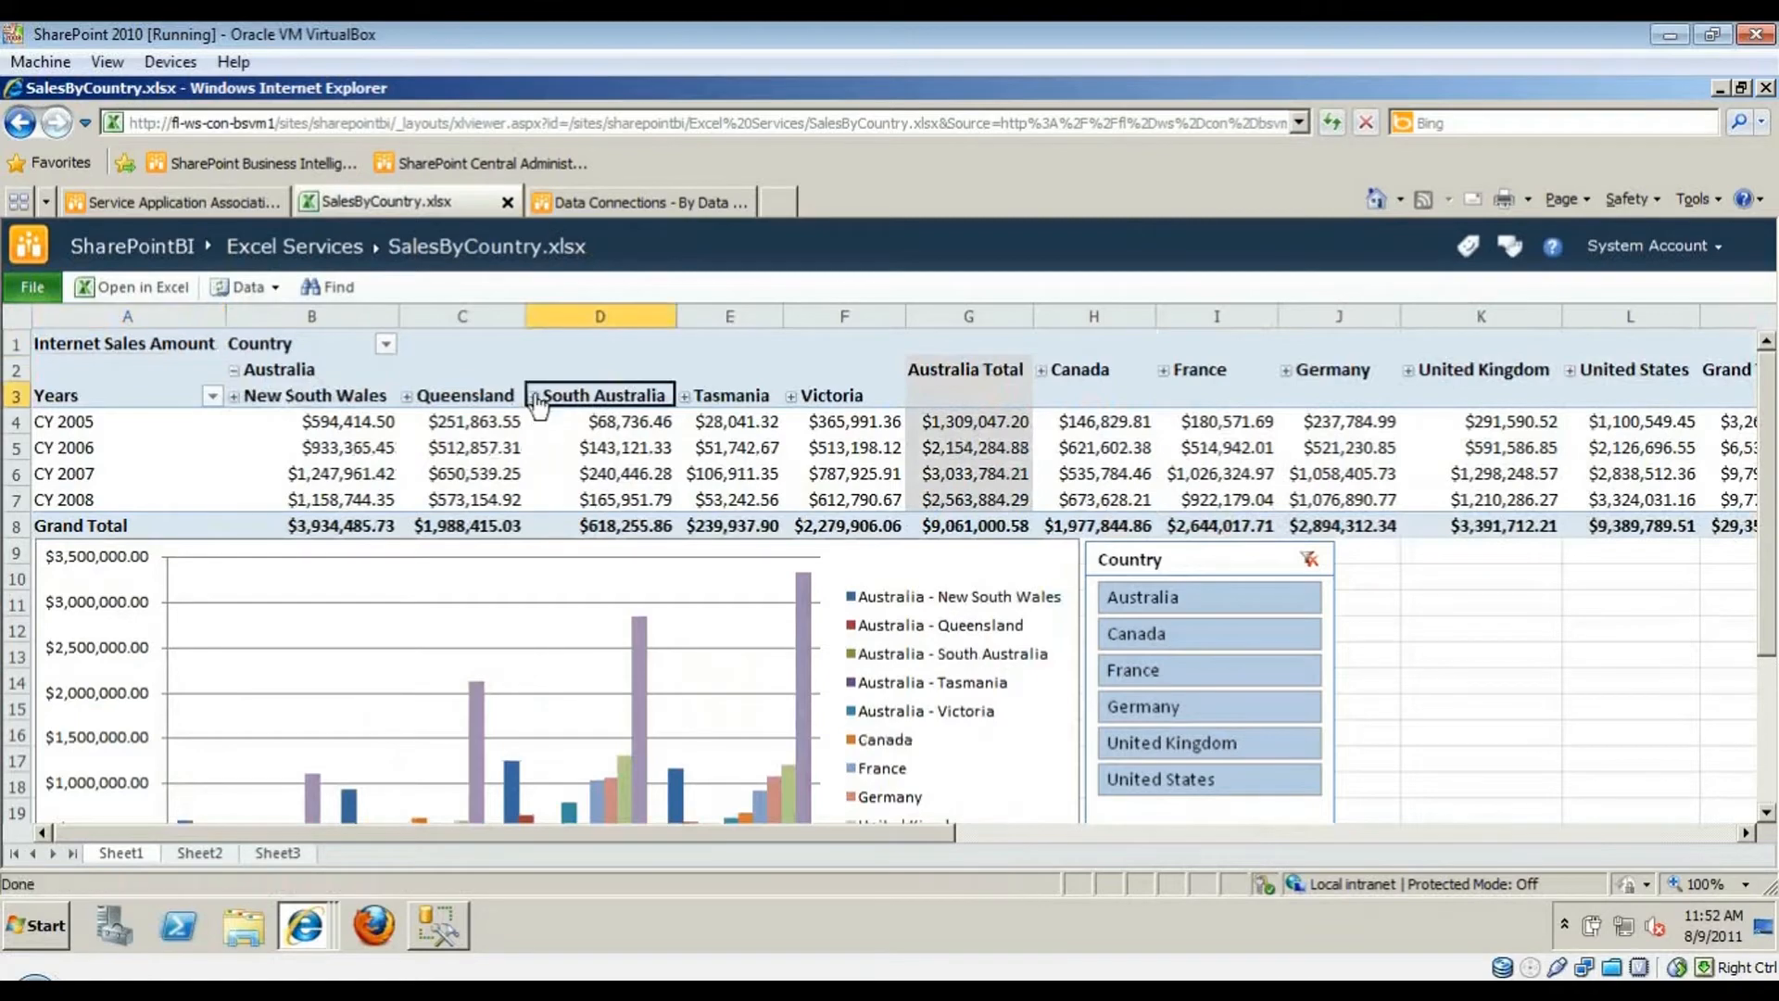
left_click_drag(1176, 600, 1176, 634)
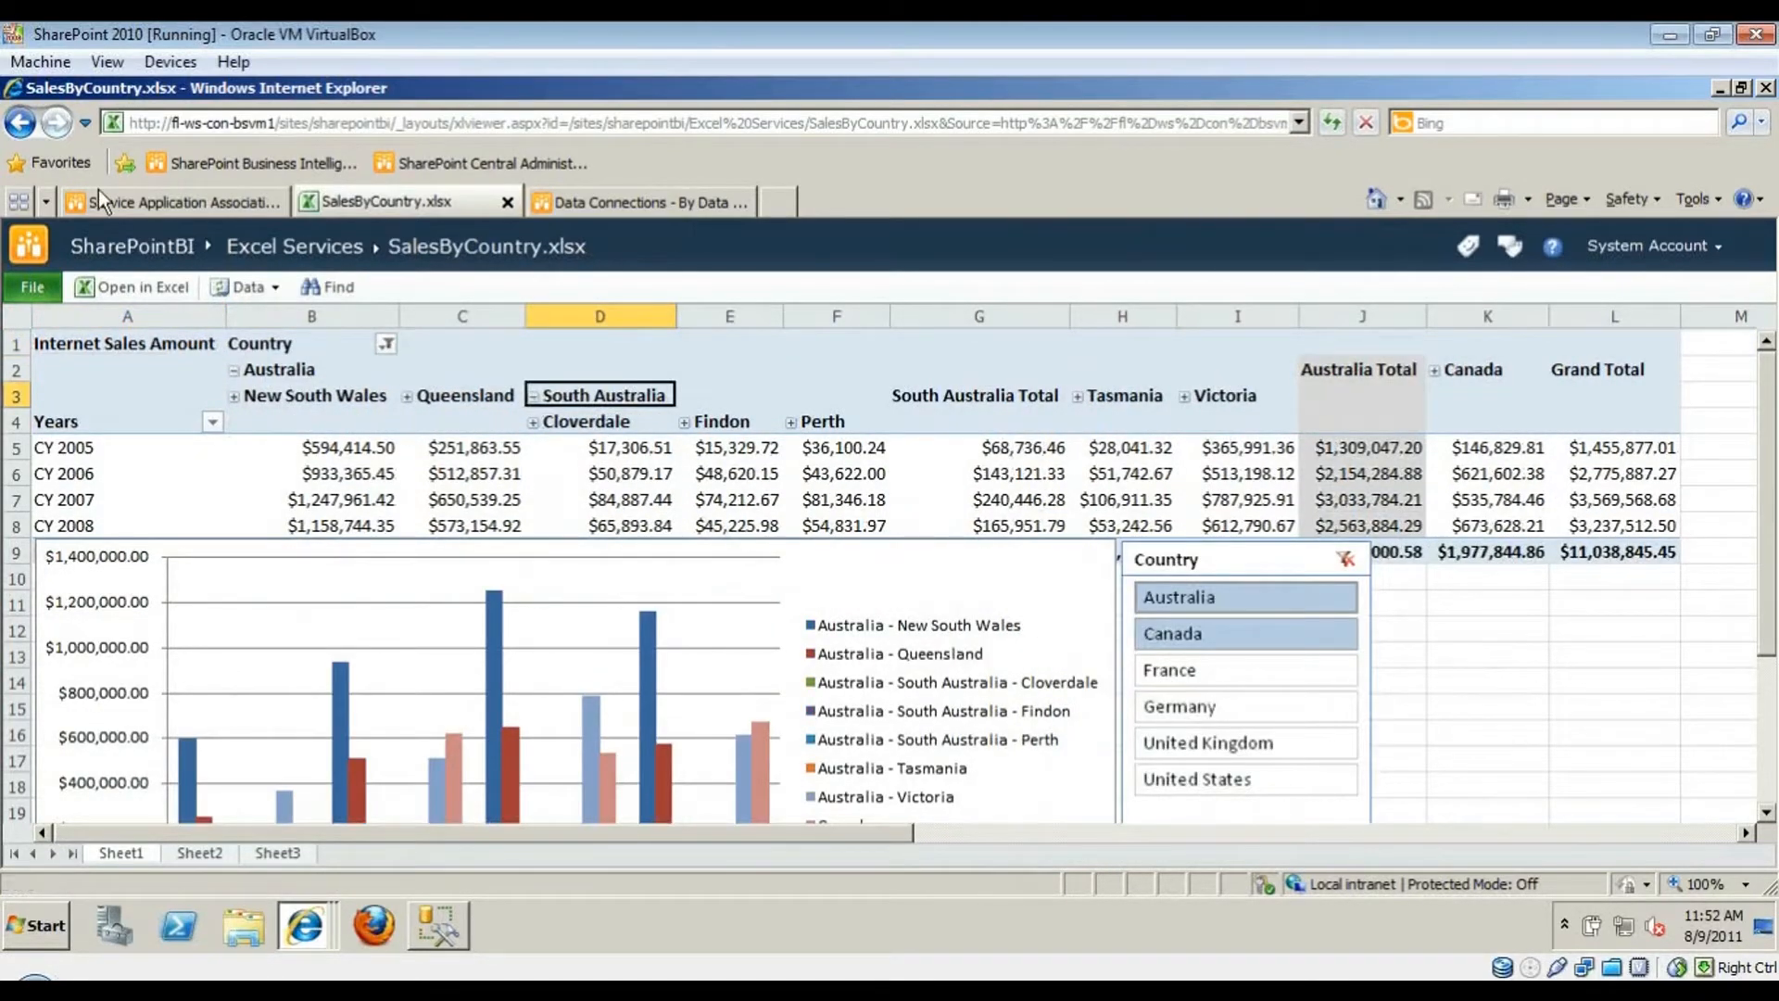
left_click(339, 263)
left_click(459, 549)
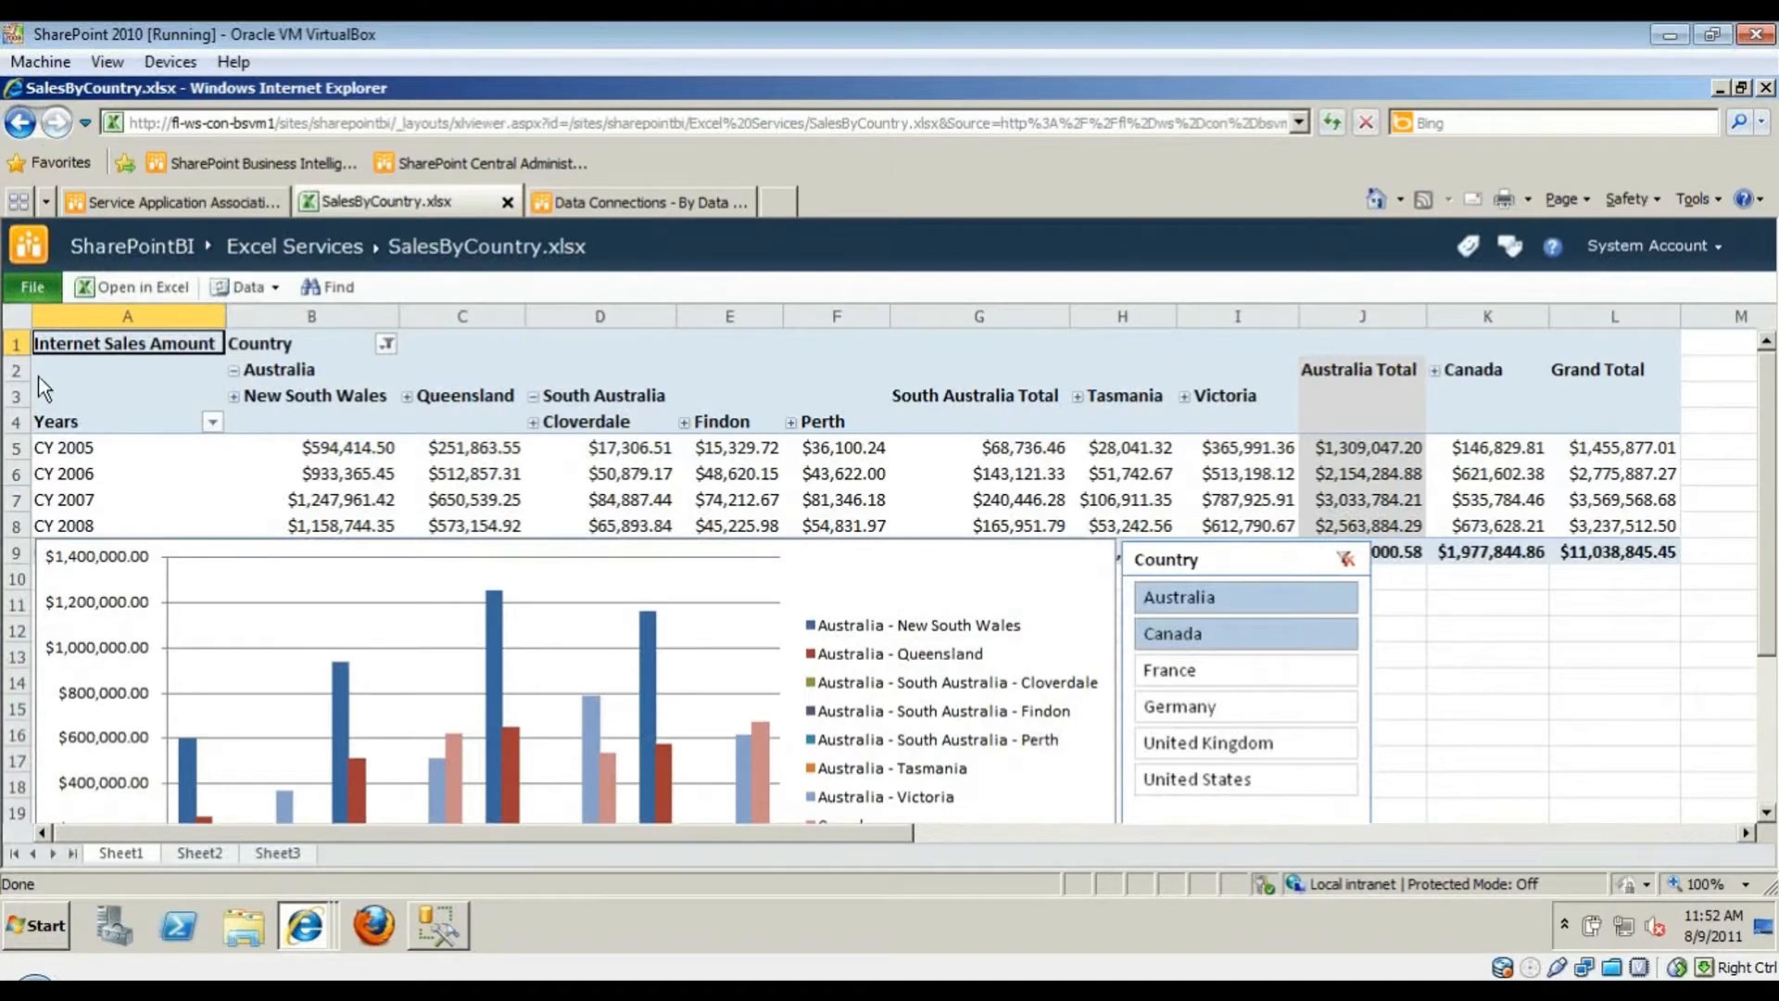
- Reload the workbook to its saved state and open the Data refresh menu
left_click(43, 295)
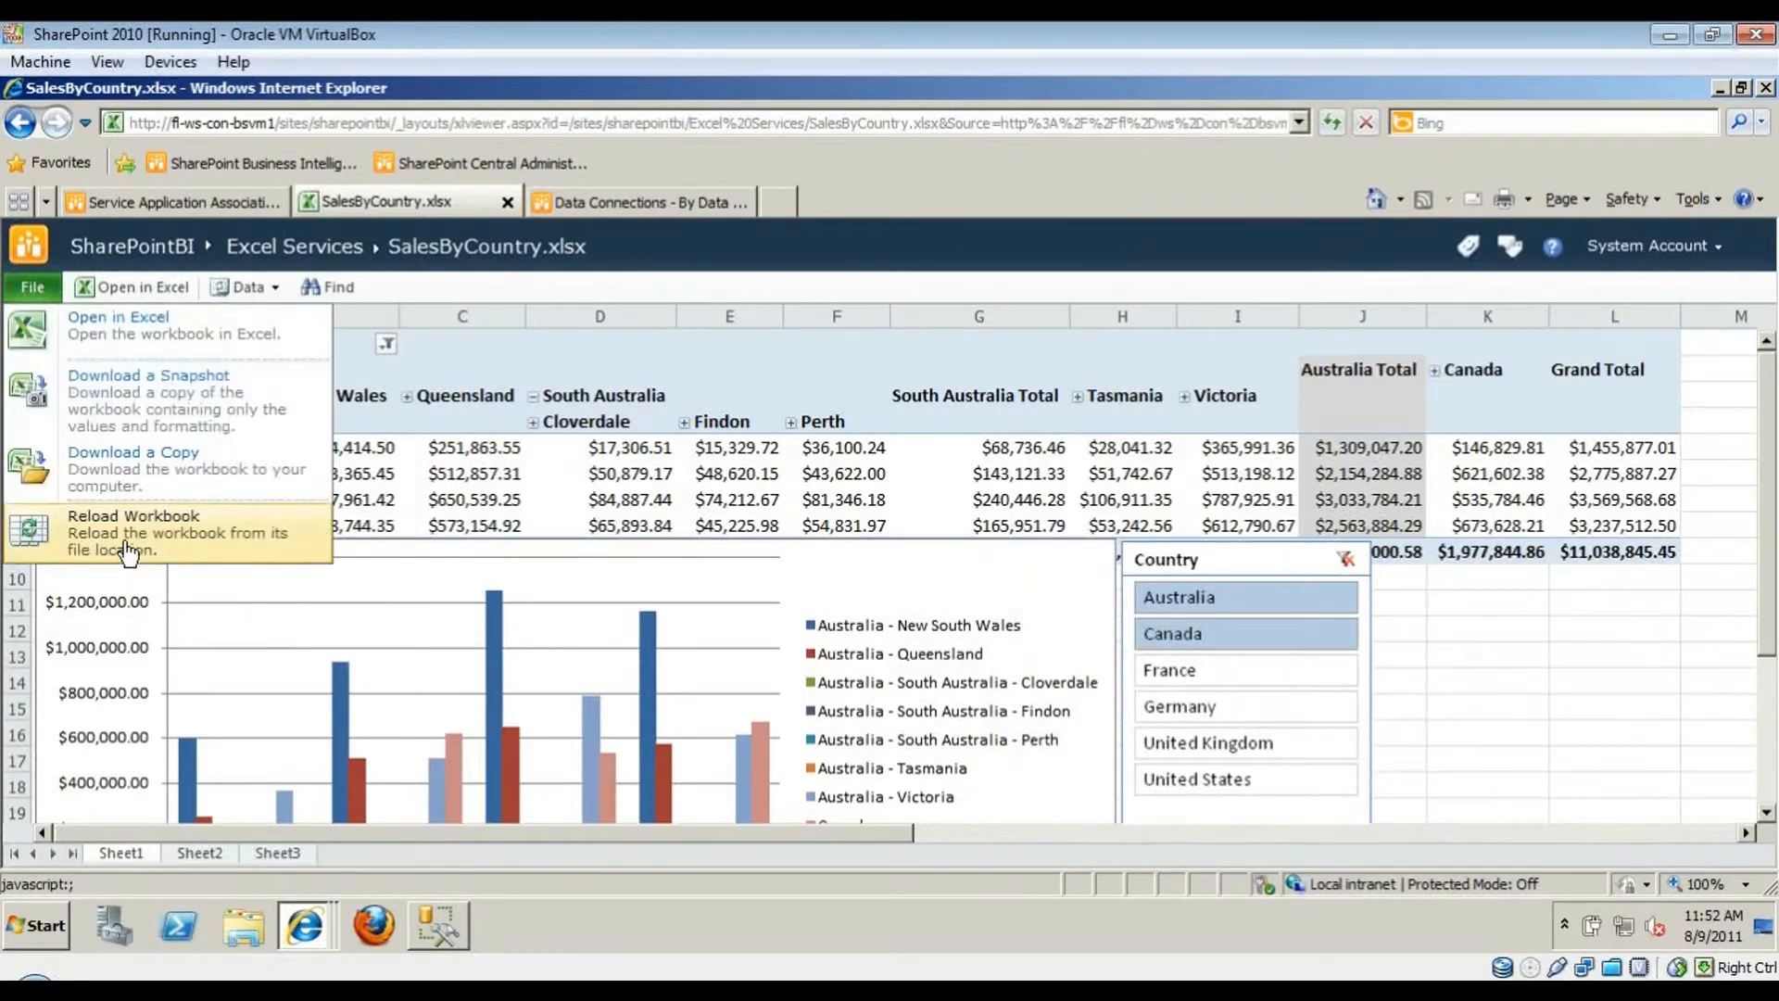
left_click(119, 523)
left_click(810, 638)
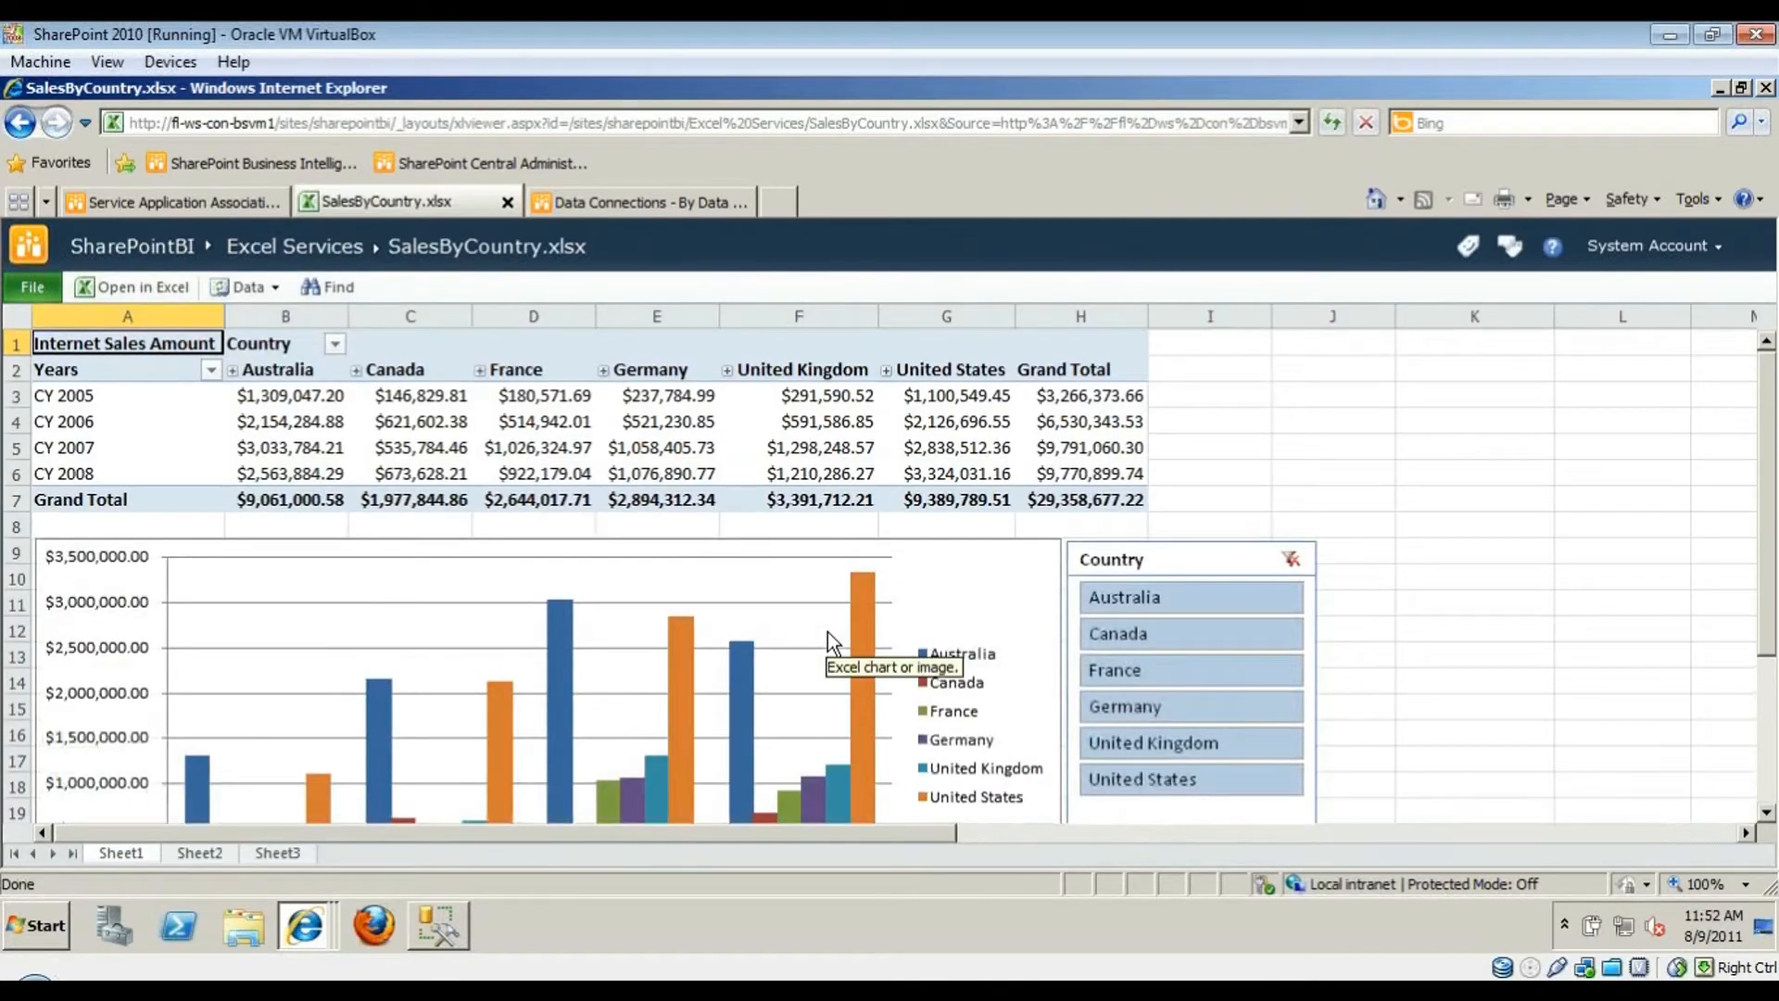
left_click(253, 291)
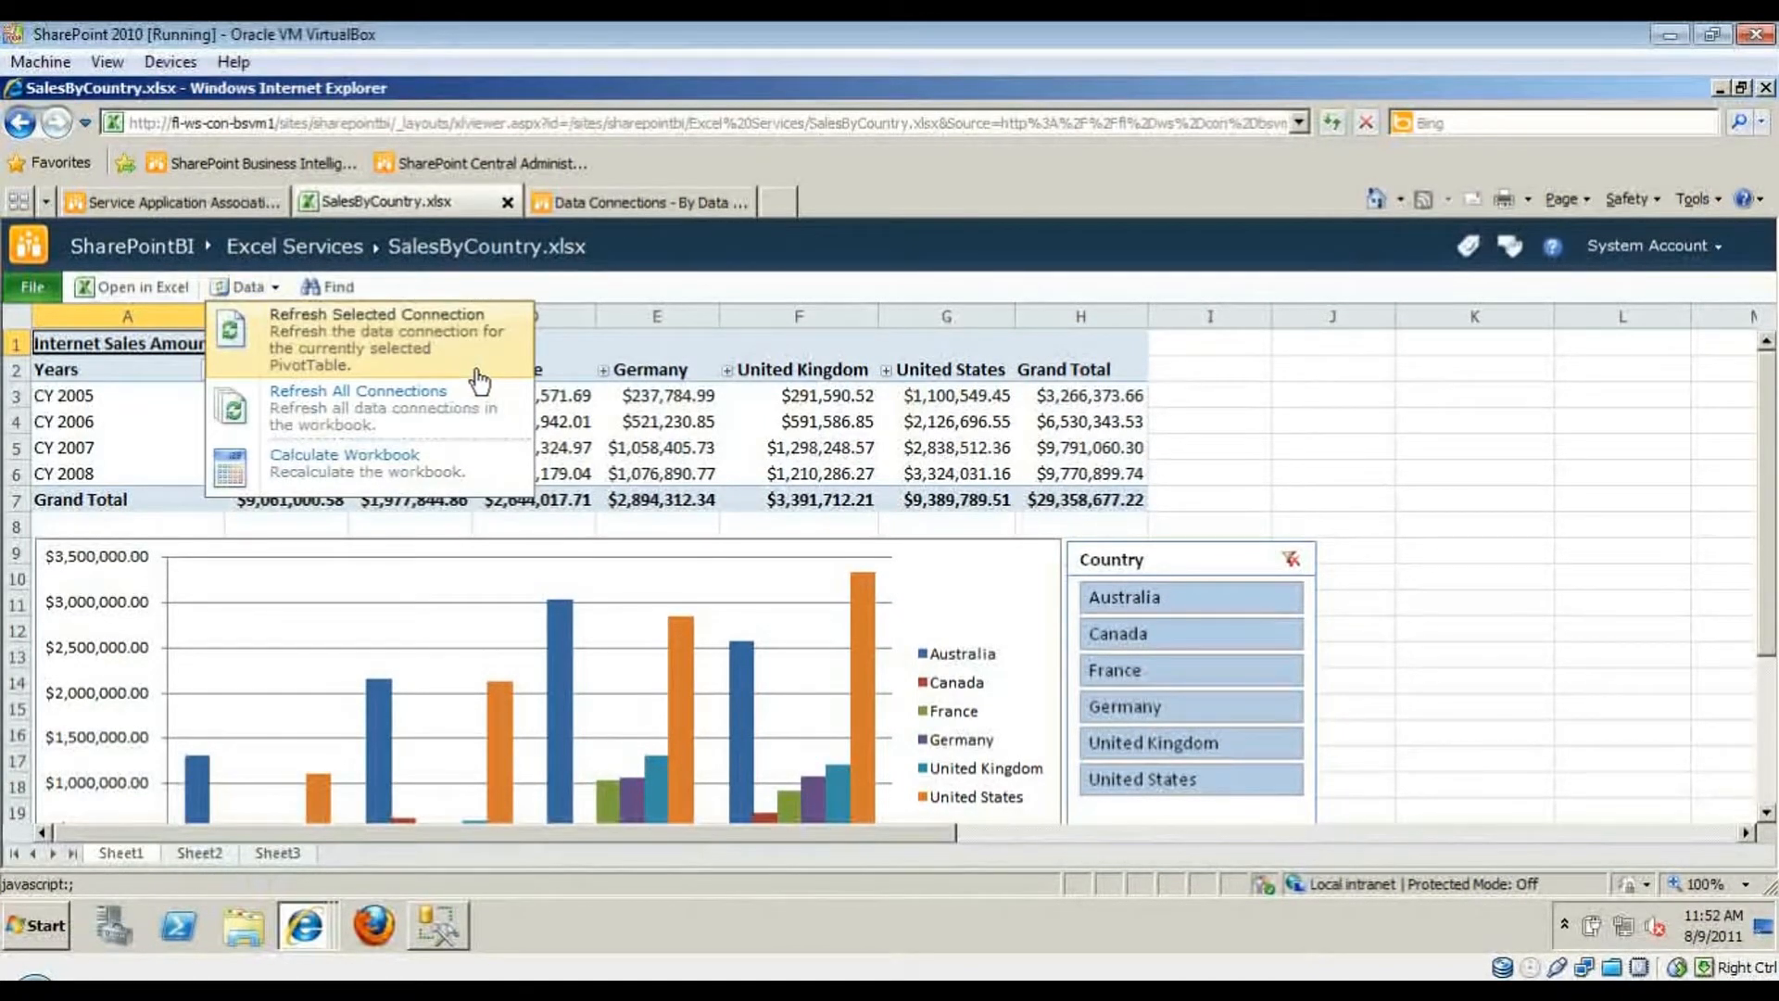
- Select cells F5 and E5 and the sales chart in the SalesByCountry workbook
left_click(764, 446)
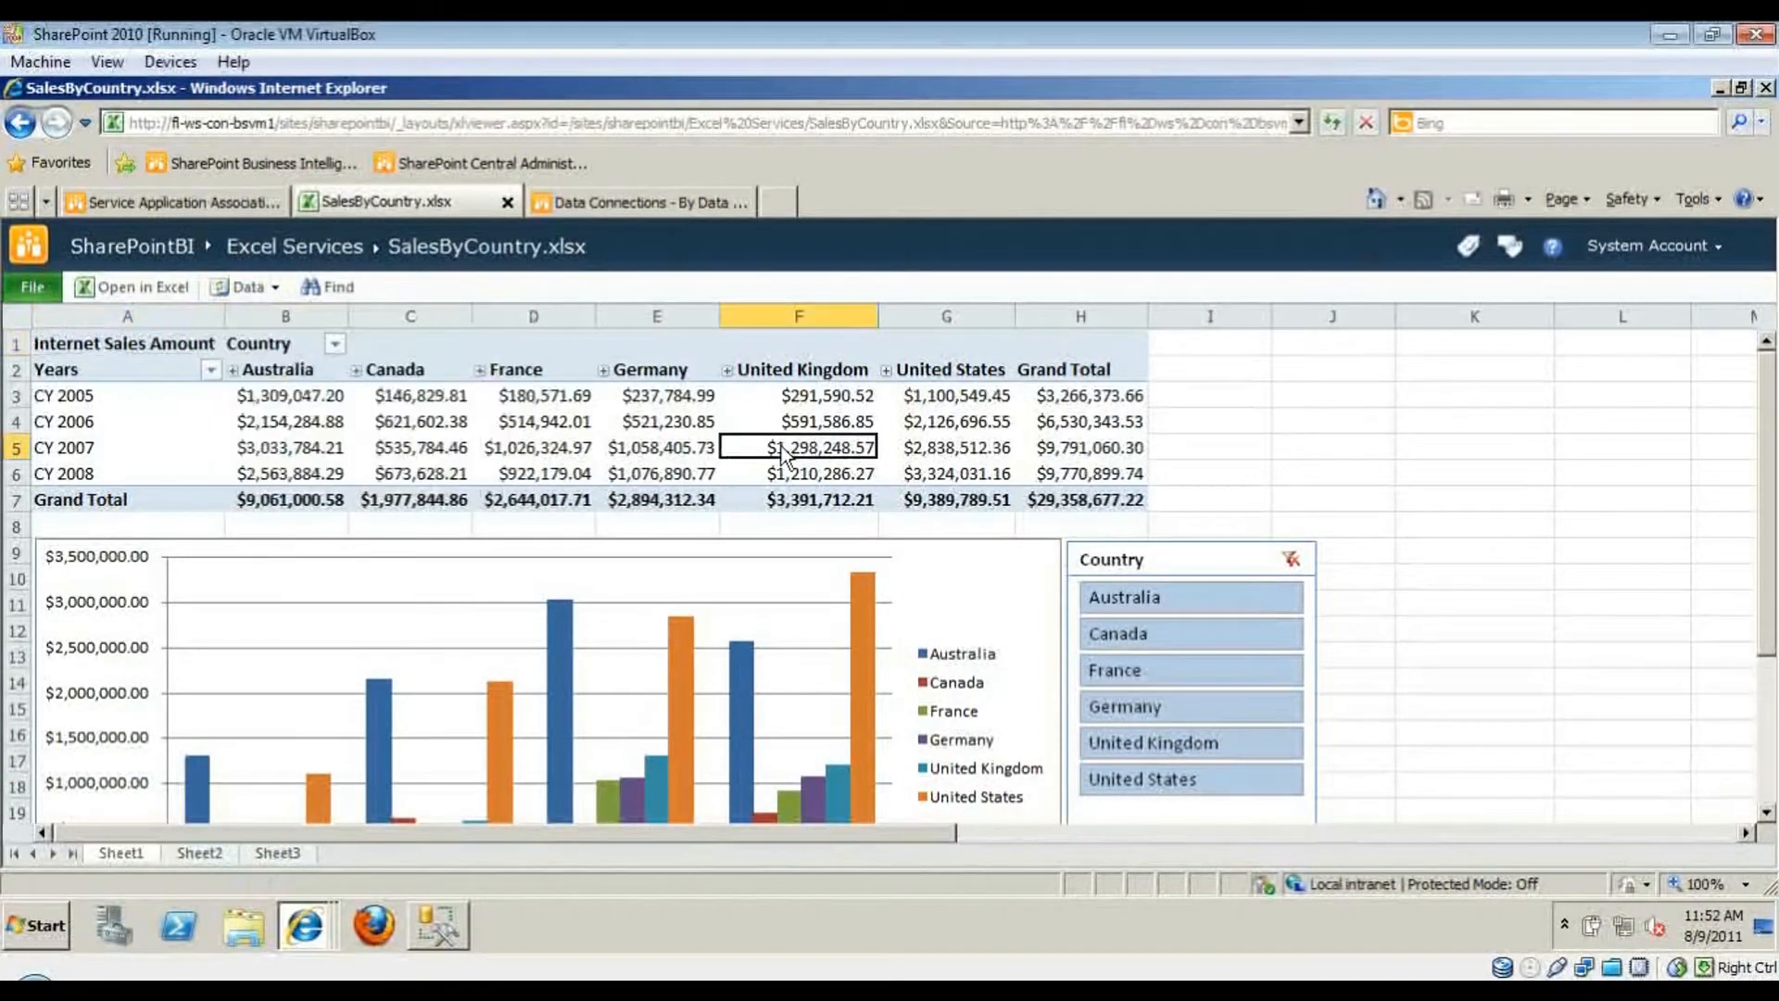
left_click(690, 448)
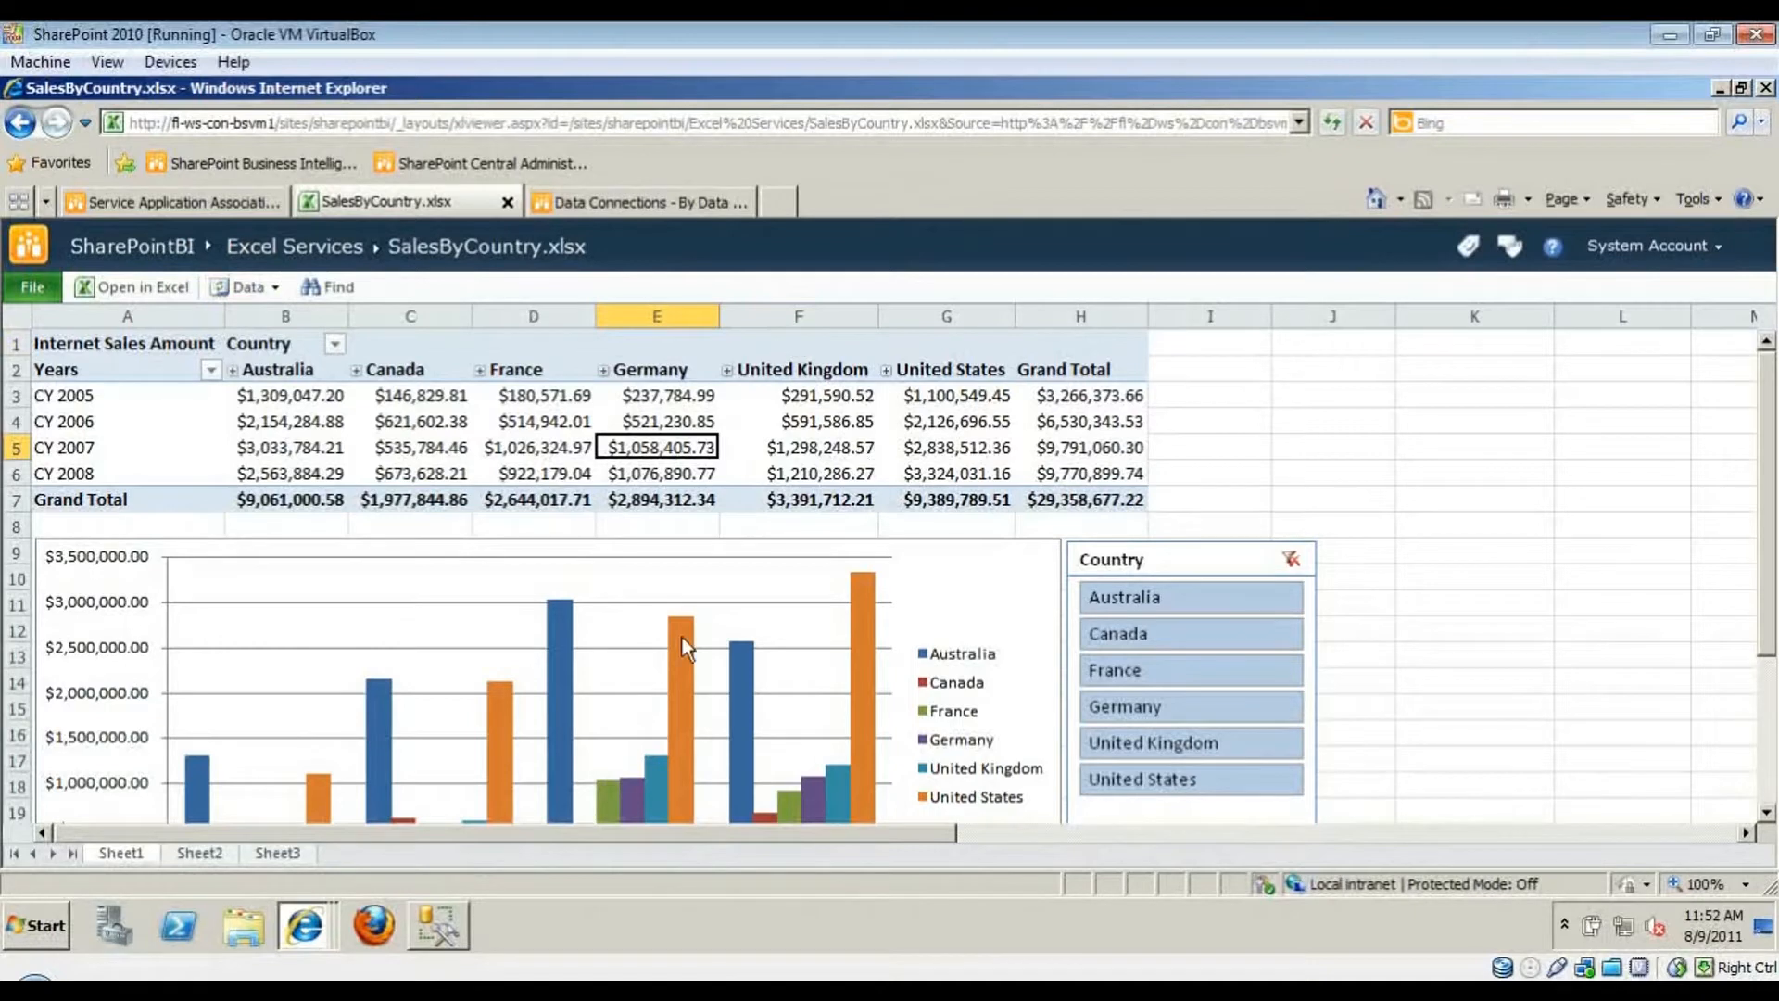
left_click(744, 691)
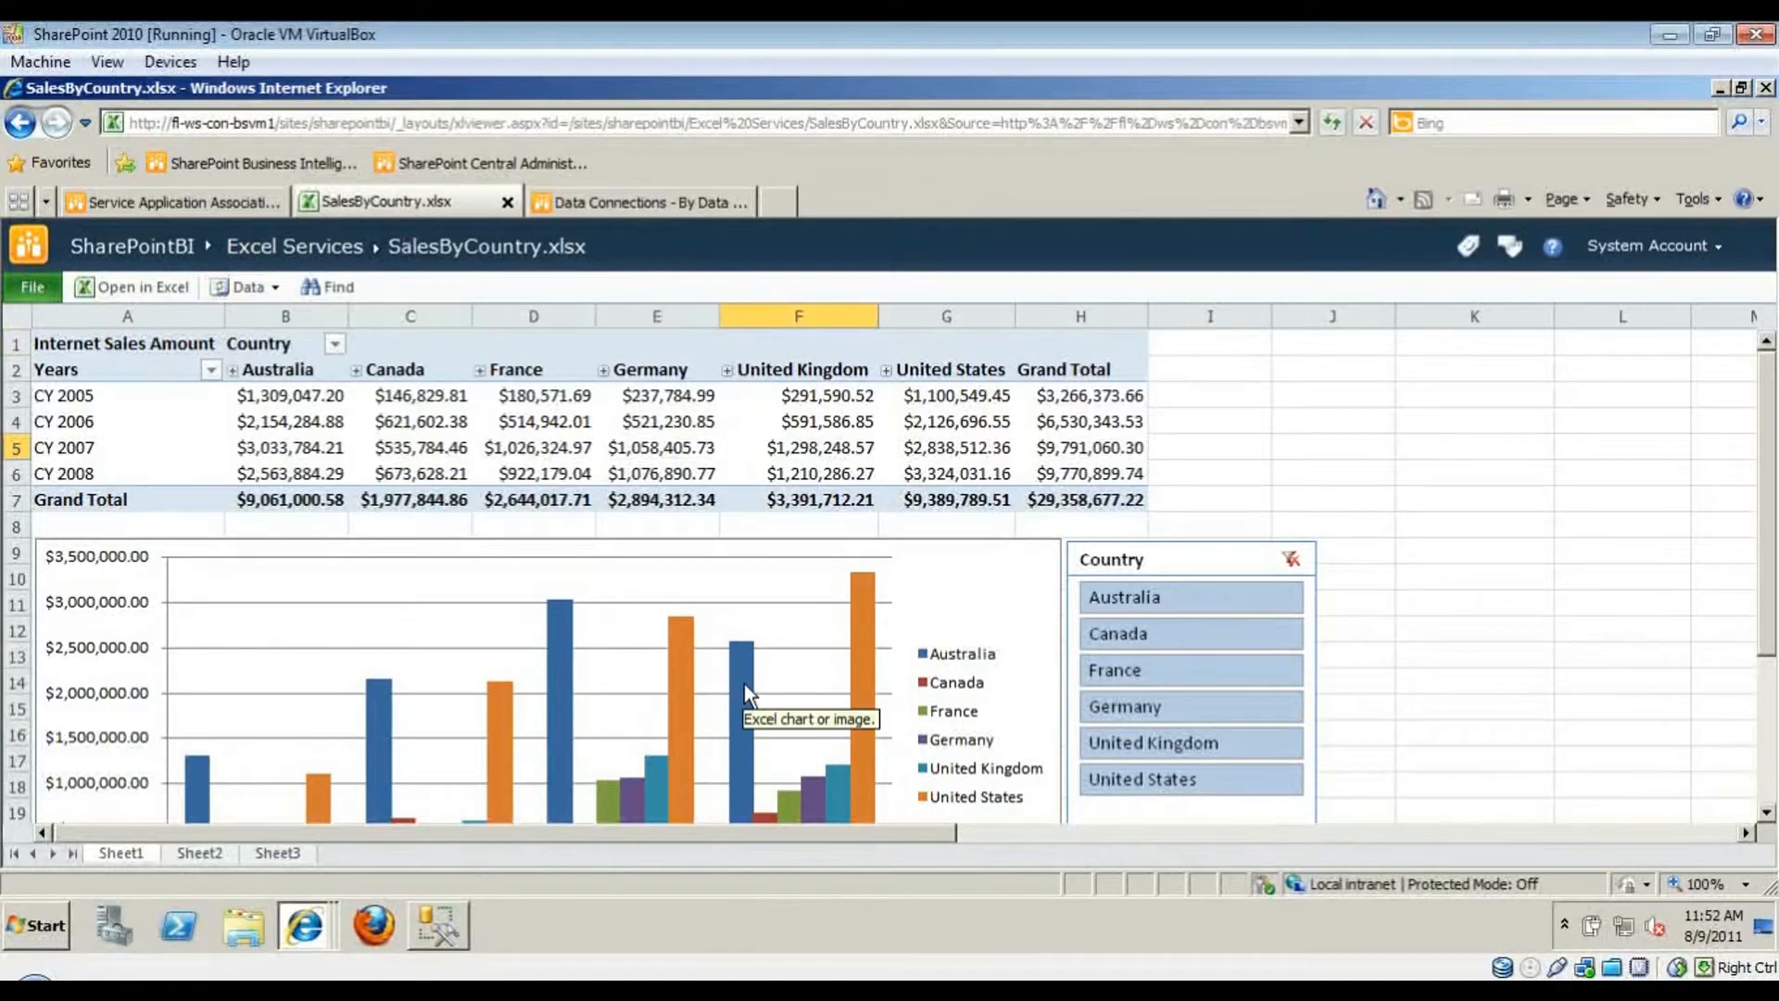
left_click(78, 562)
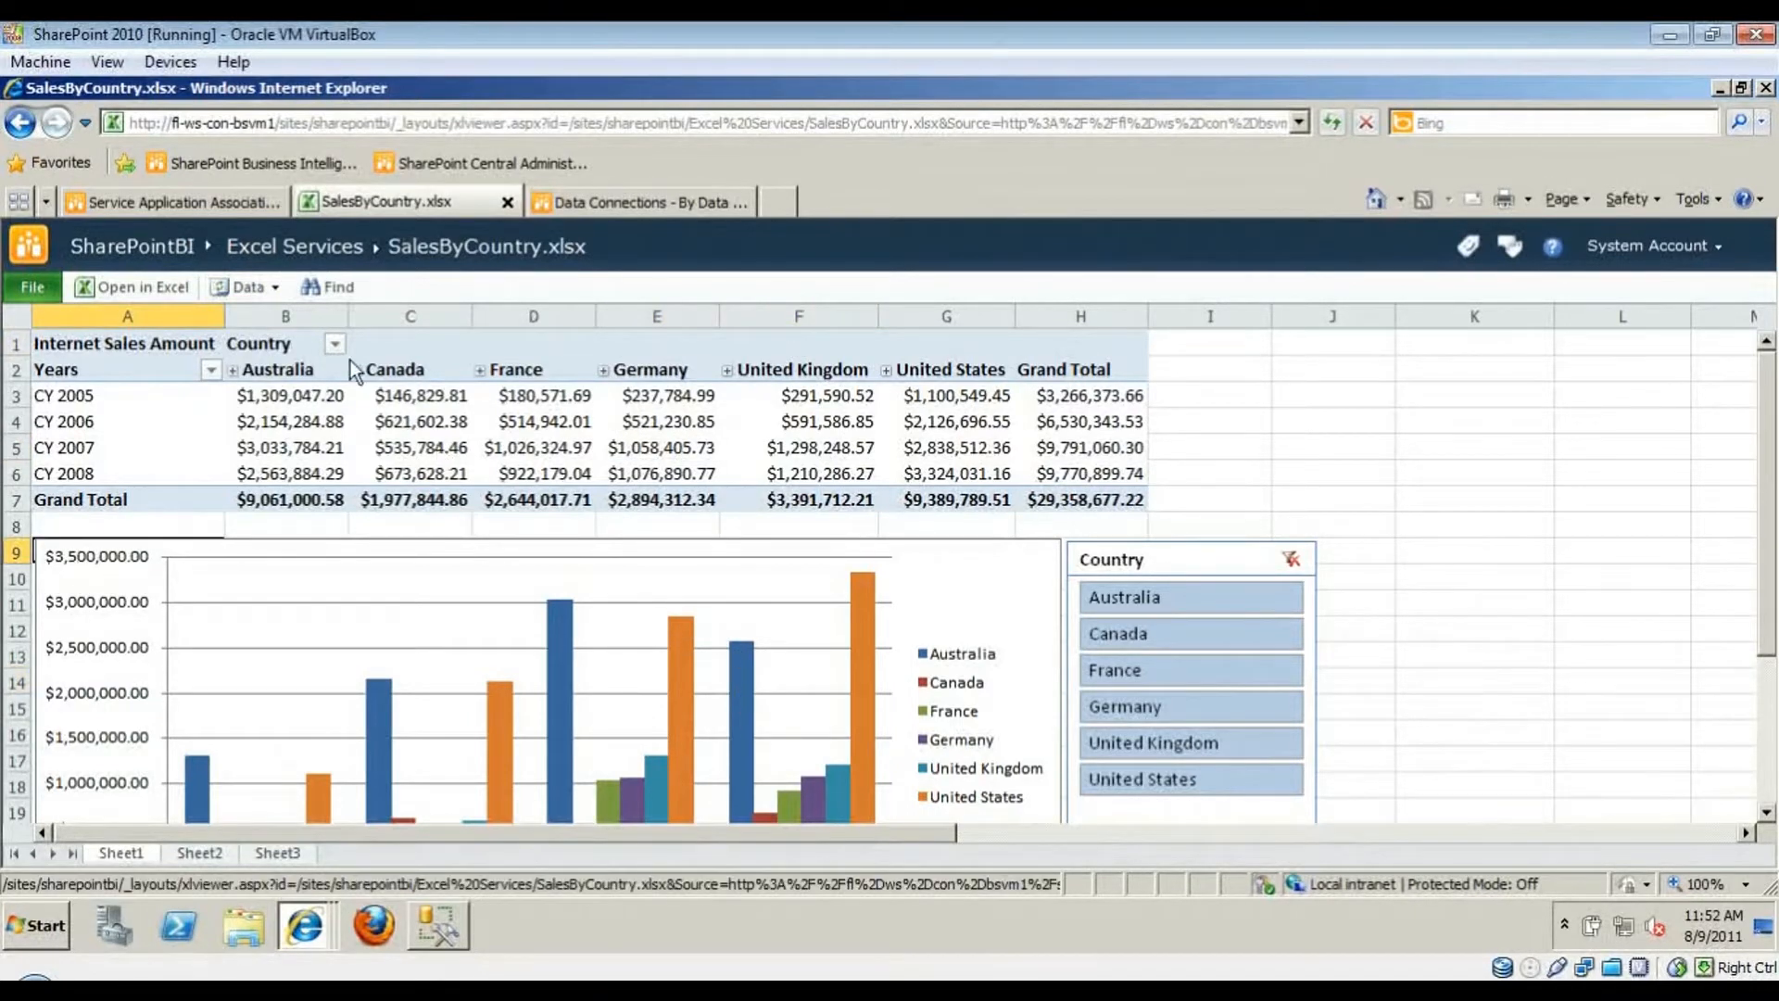
- Dismiss the data refresh options, select cell A1, and return to the Excel Services library
left_click(274, 288)
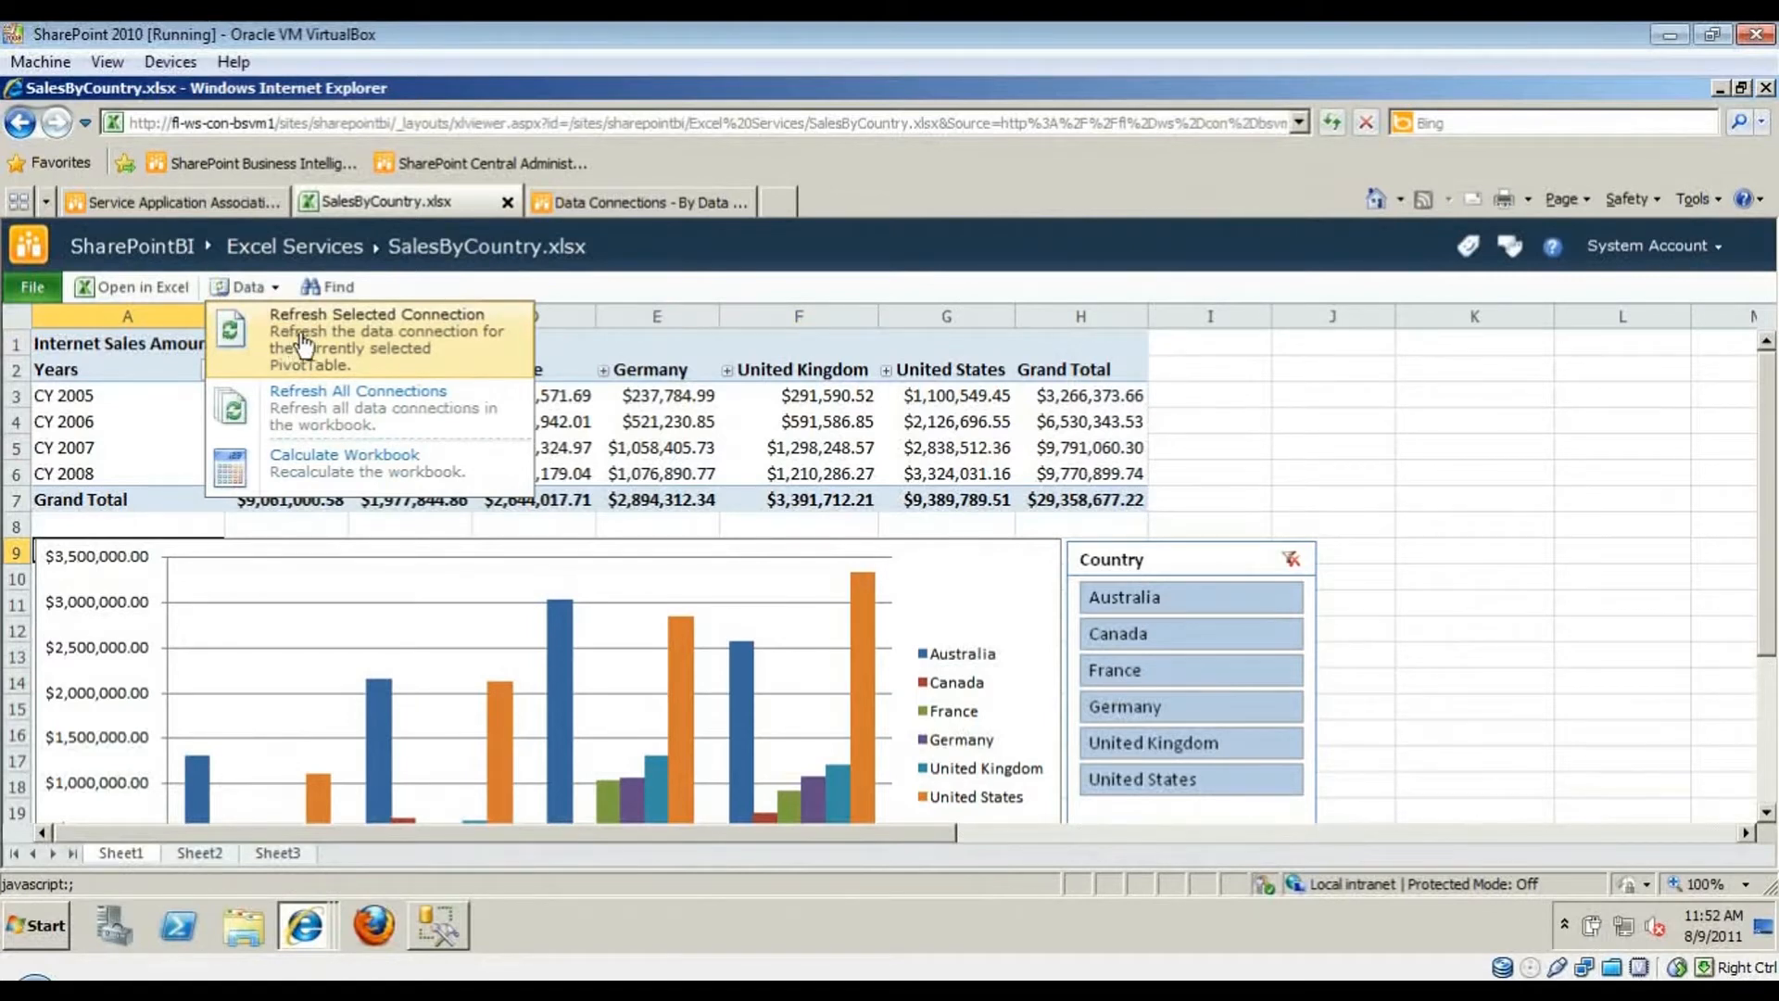
left_click(775, 479)
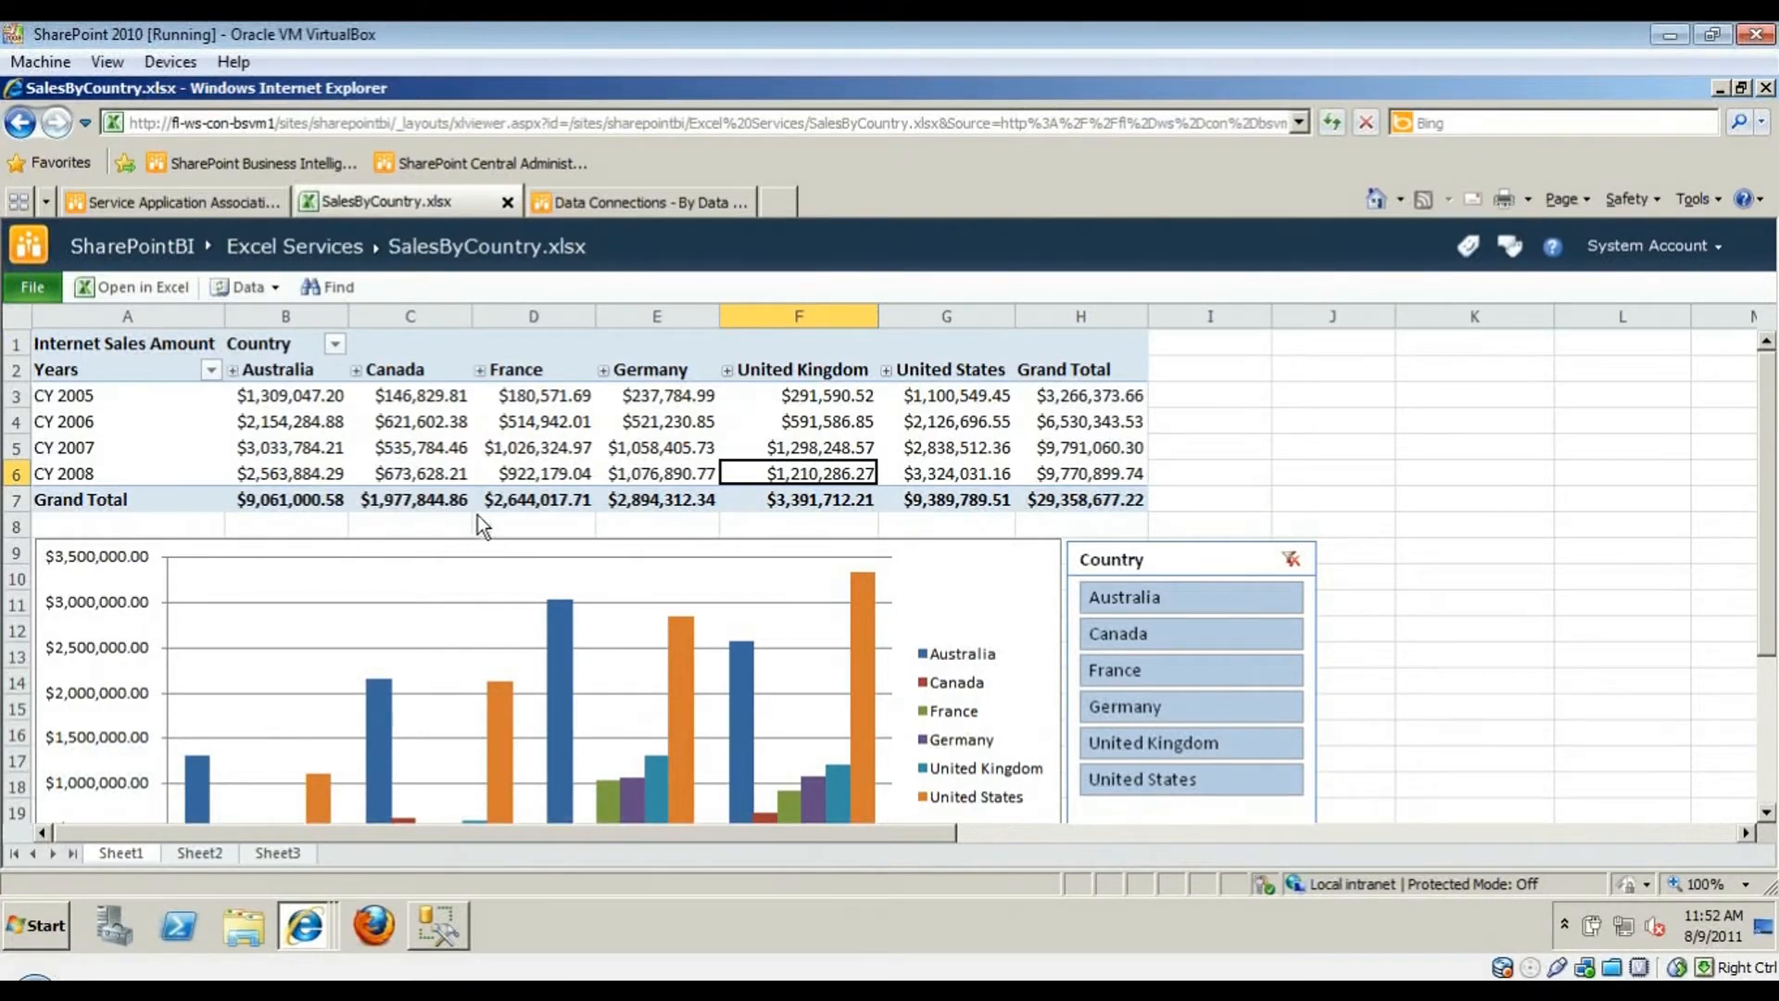
left_click(88, 350)
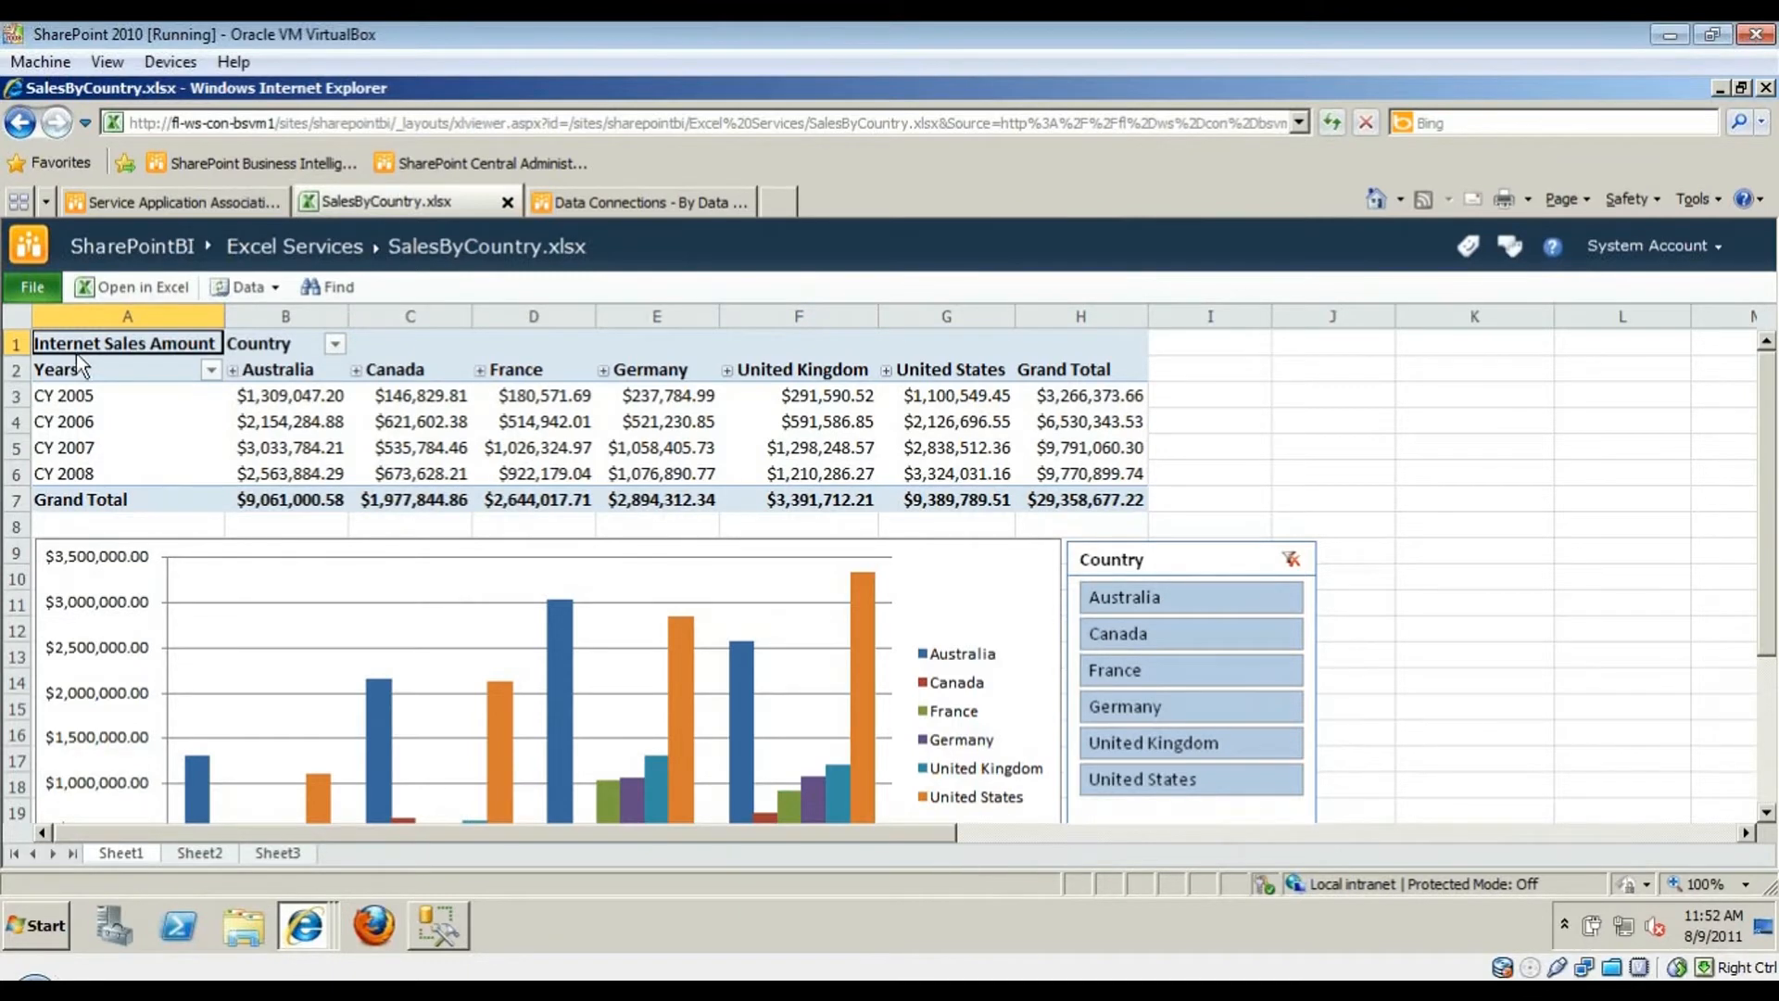
left_click(277, 249)
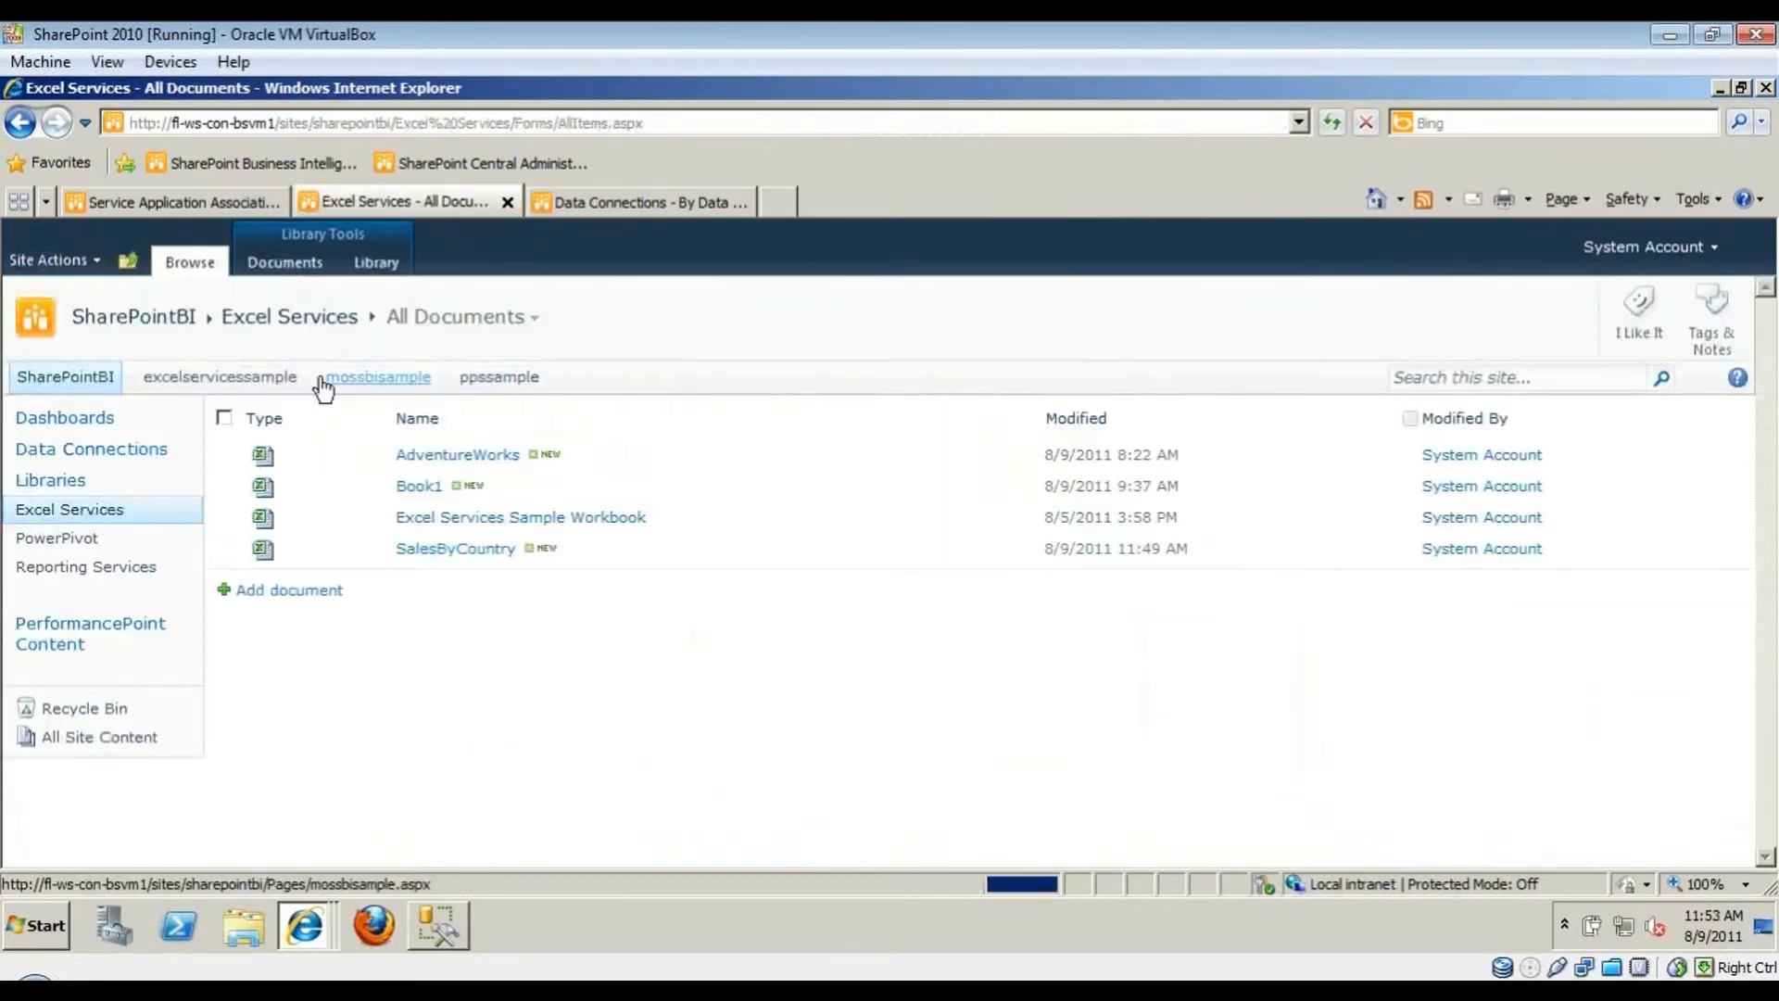
- From Site Actions > More Options, search 'Web Part' and create a Web Part Page
left_click(69, 263)
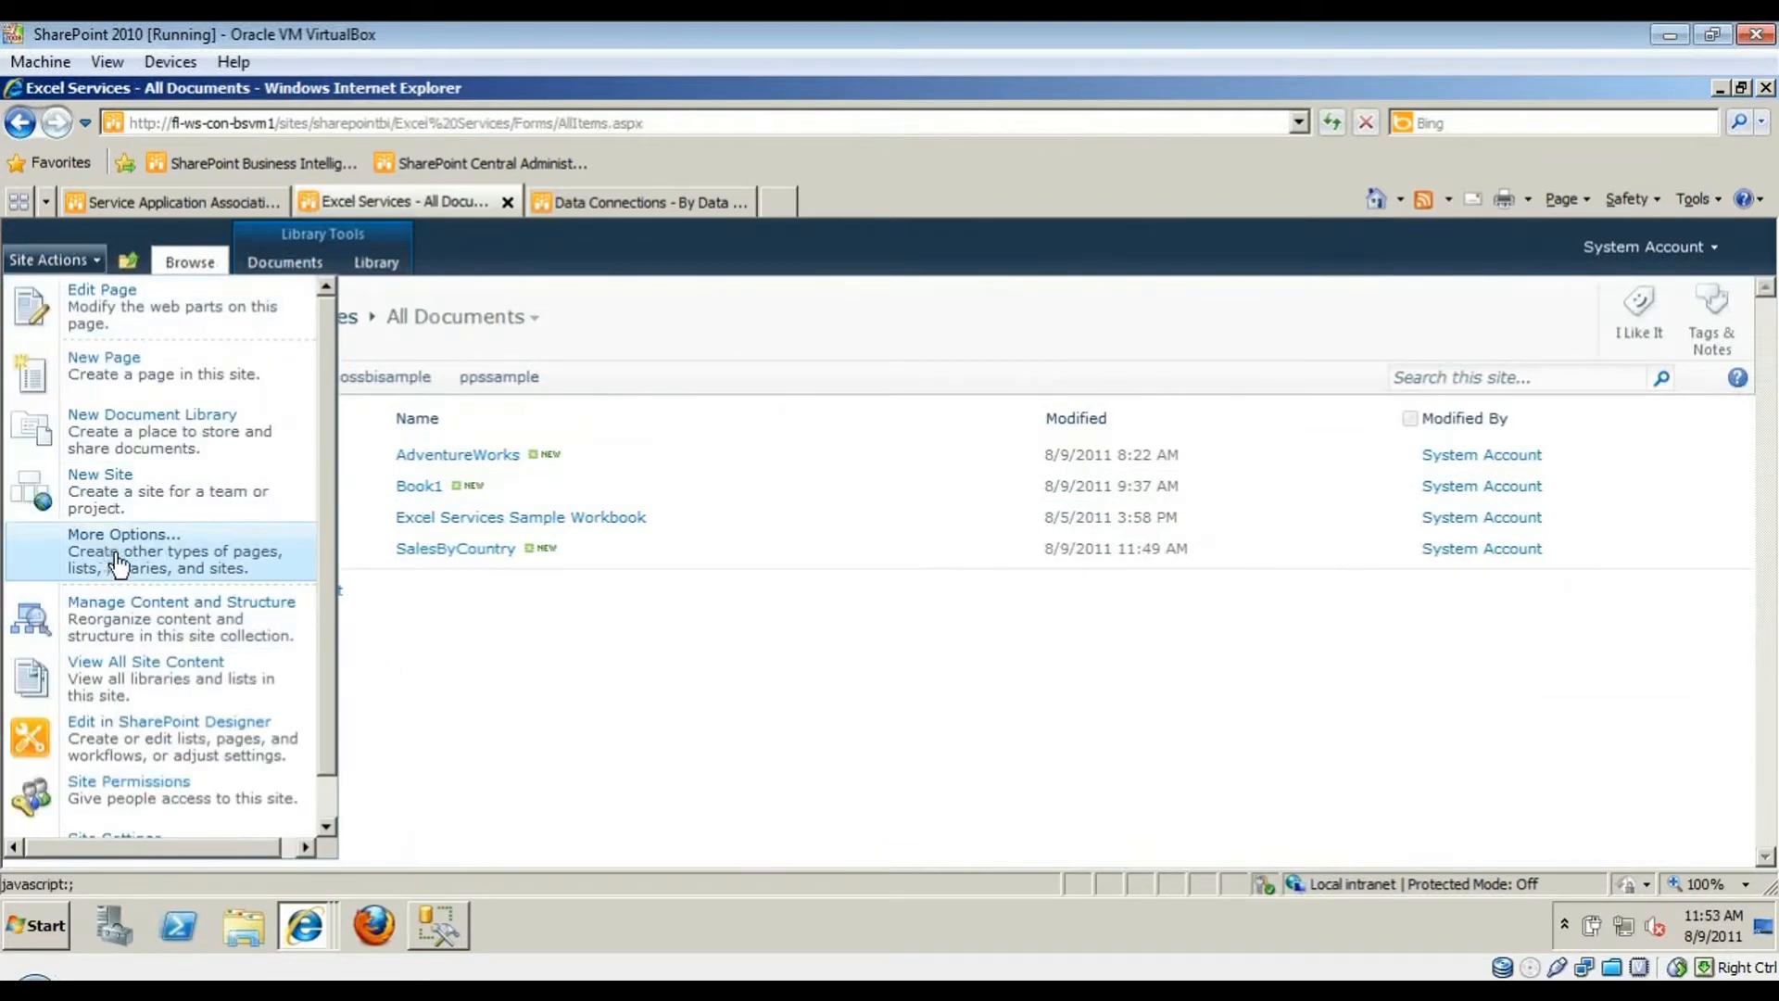
left_click(239, 554)
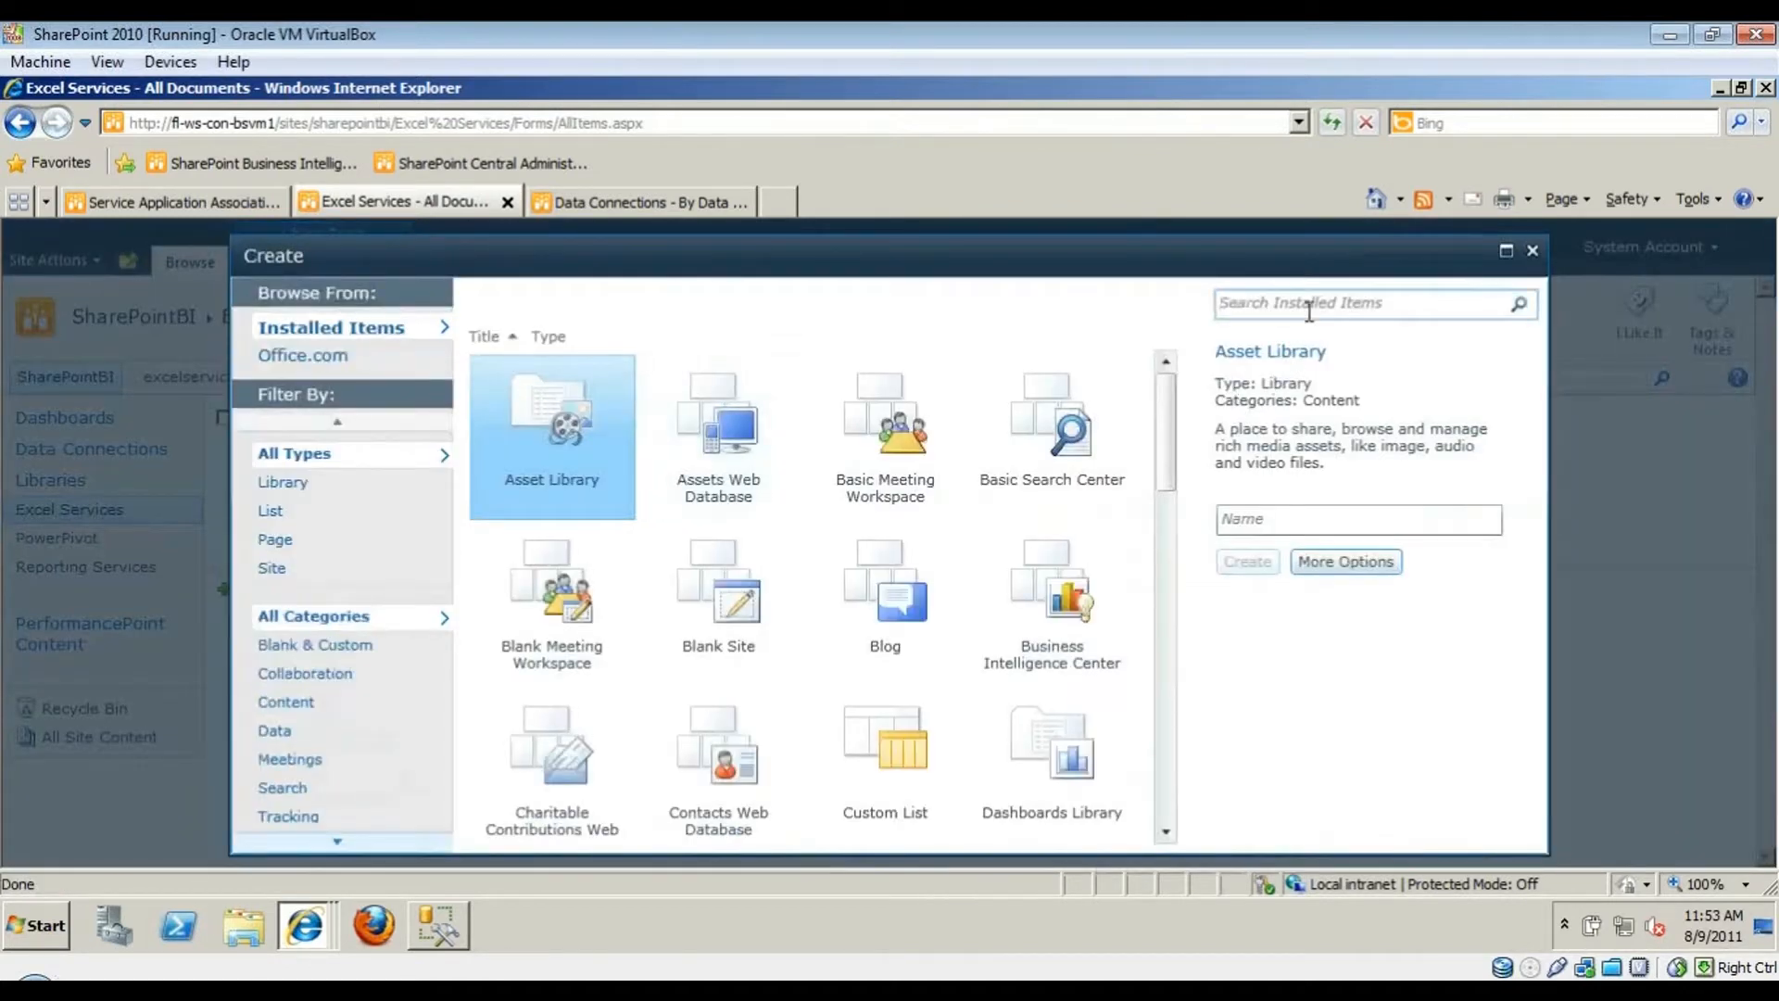
left_click(1309, 309)
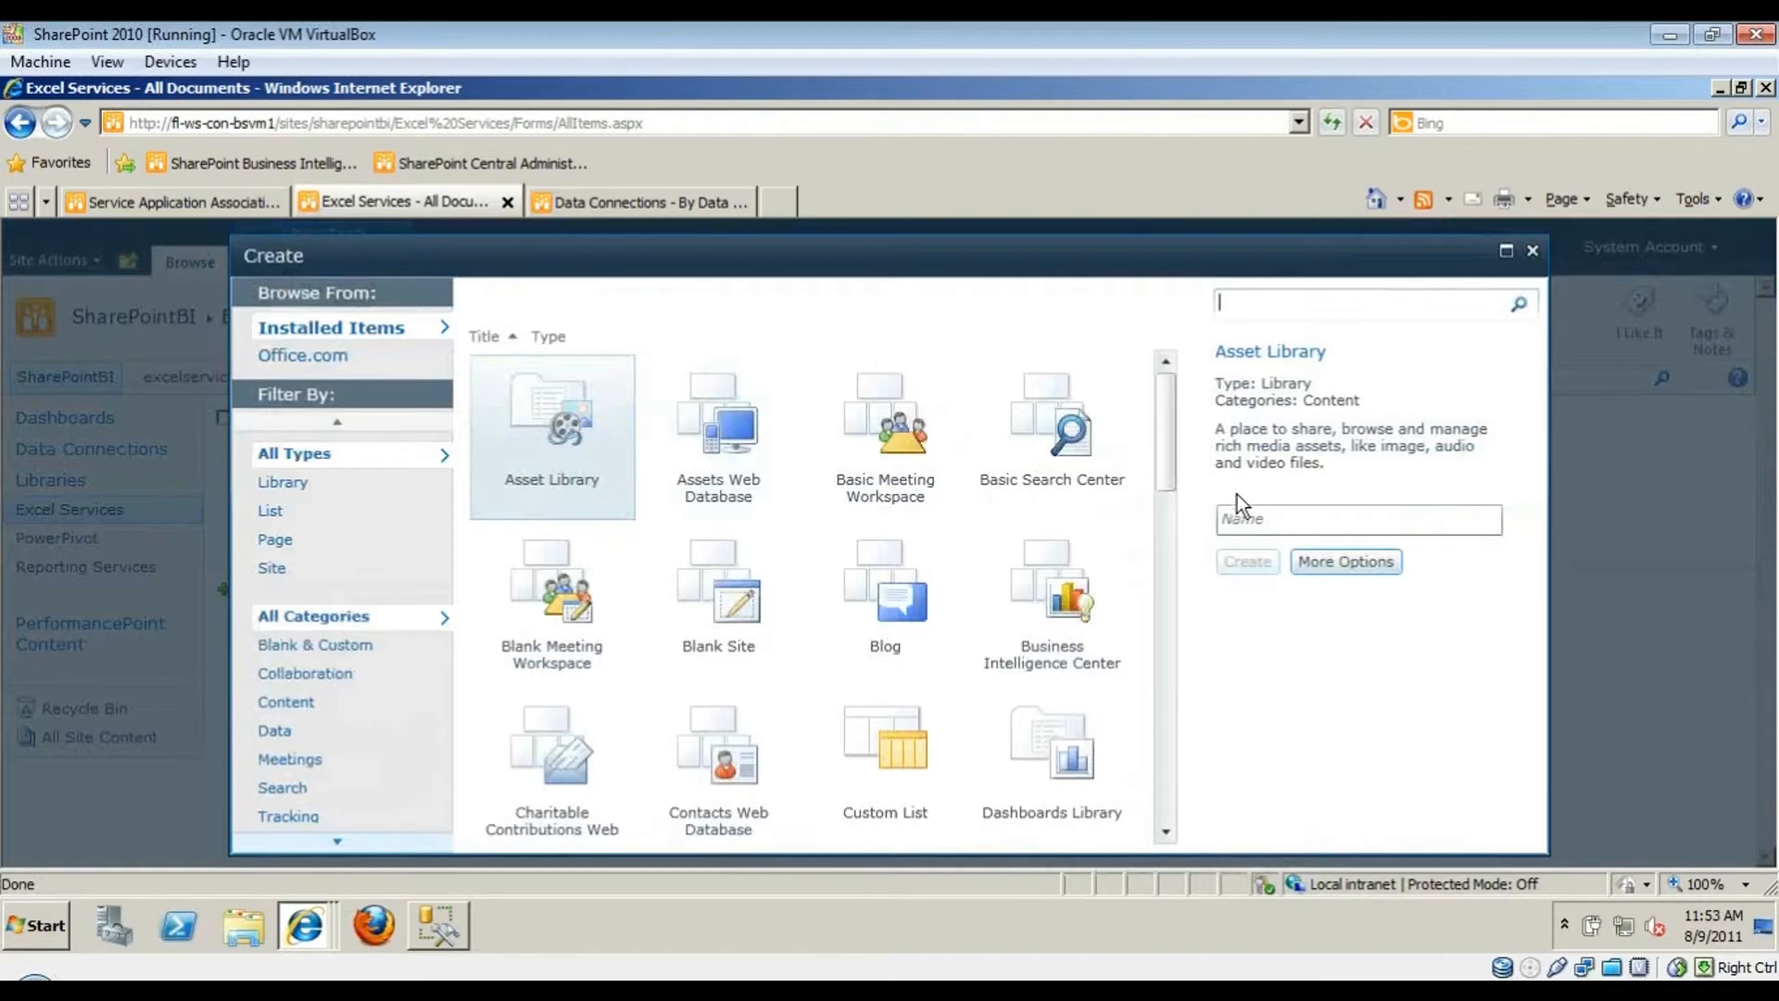
type("Web Part")
key("Return")
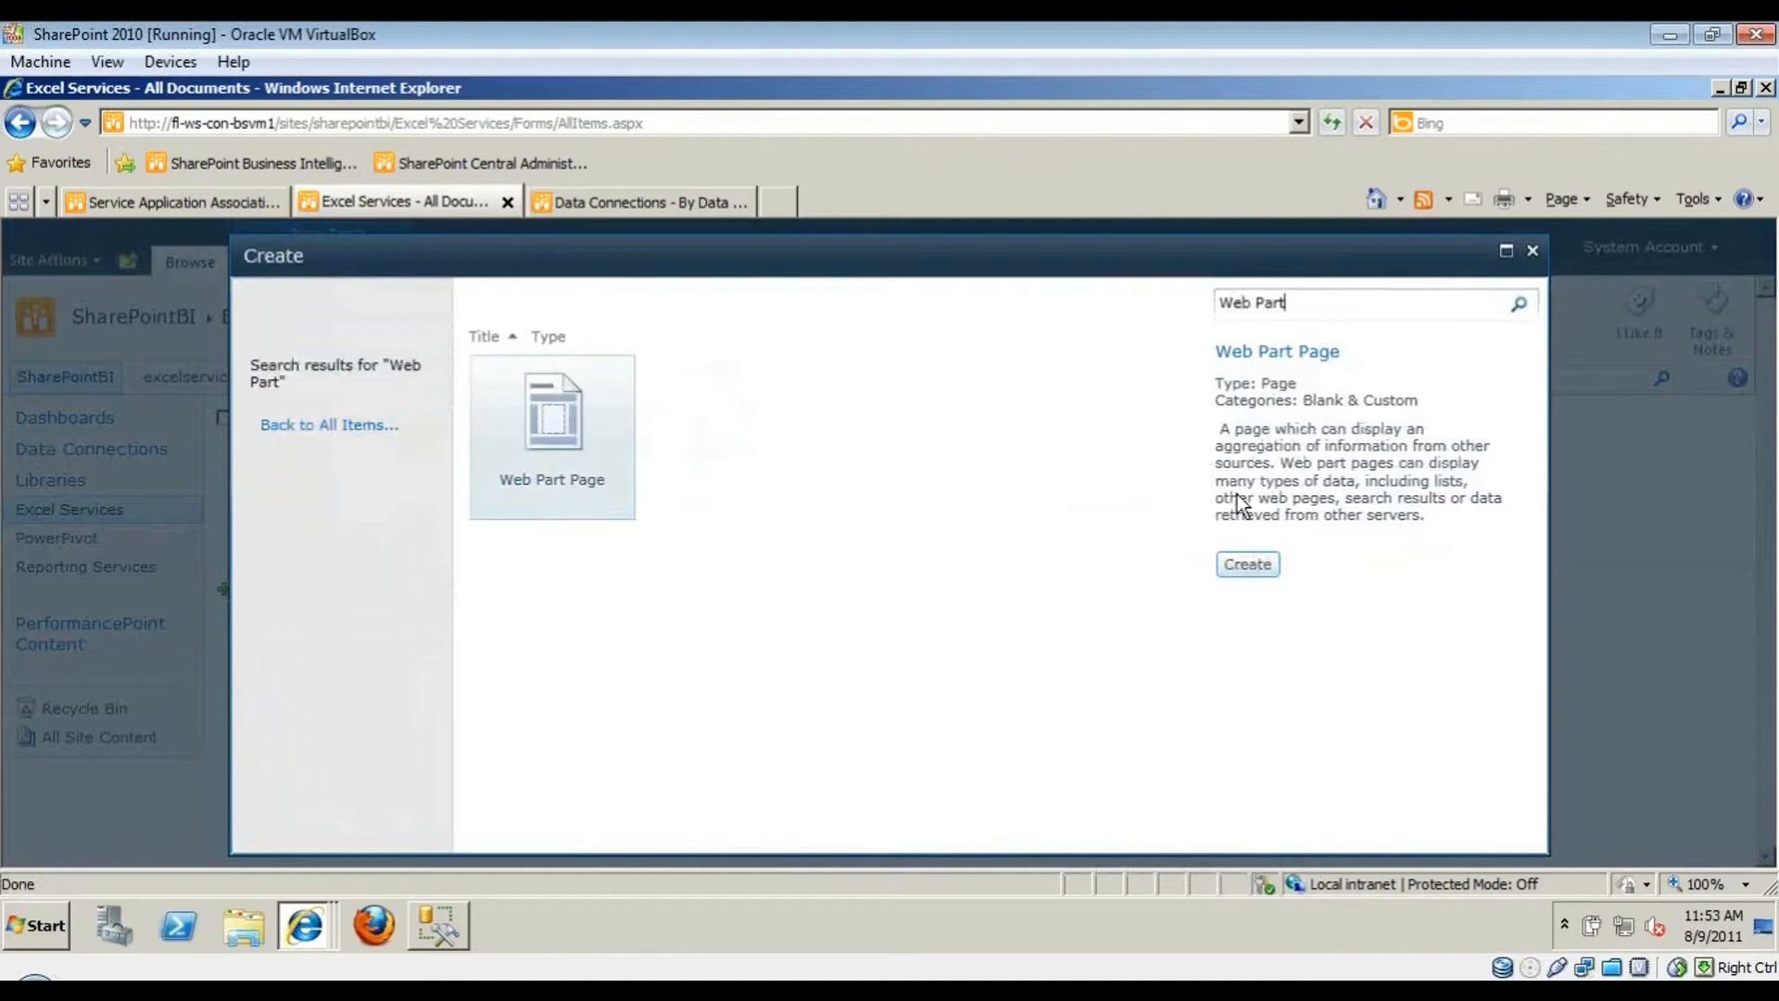
left_click(552, 439)
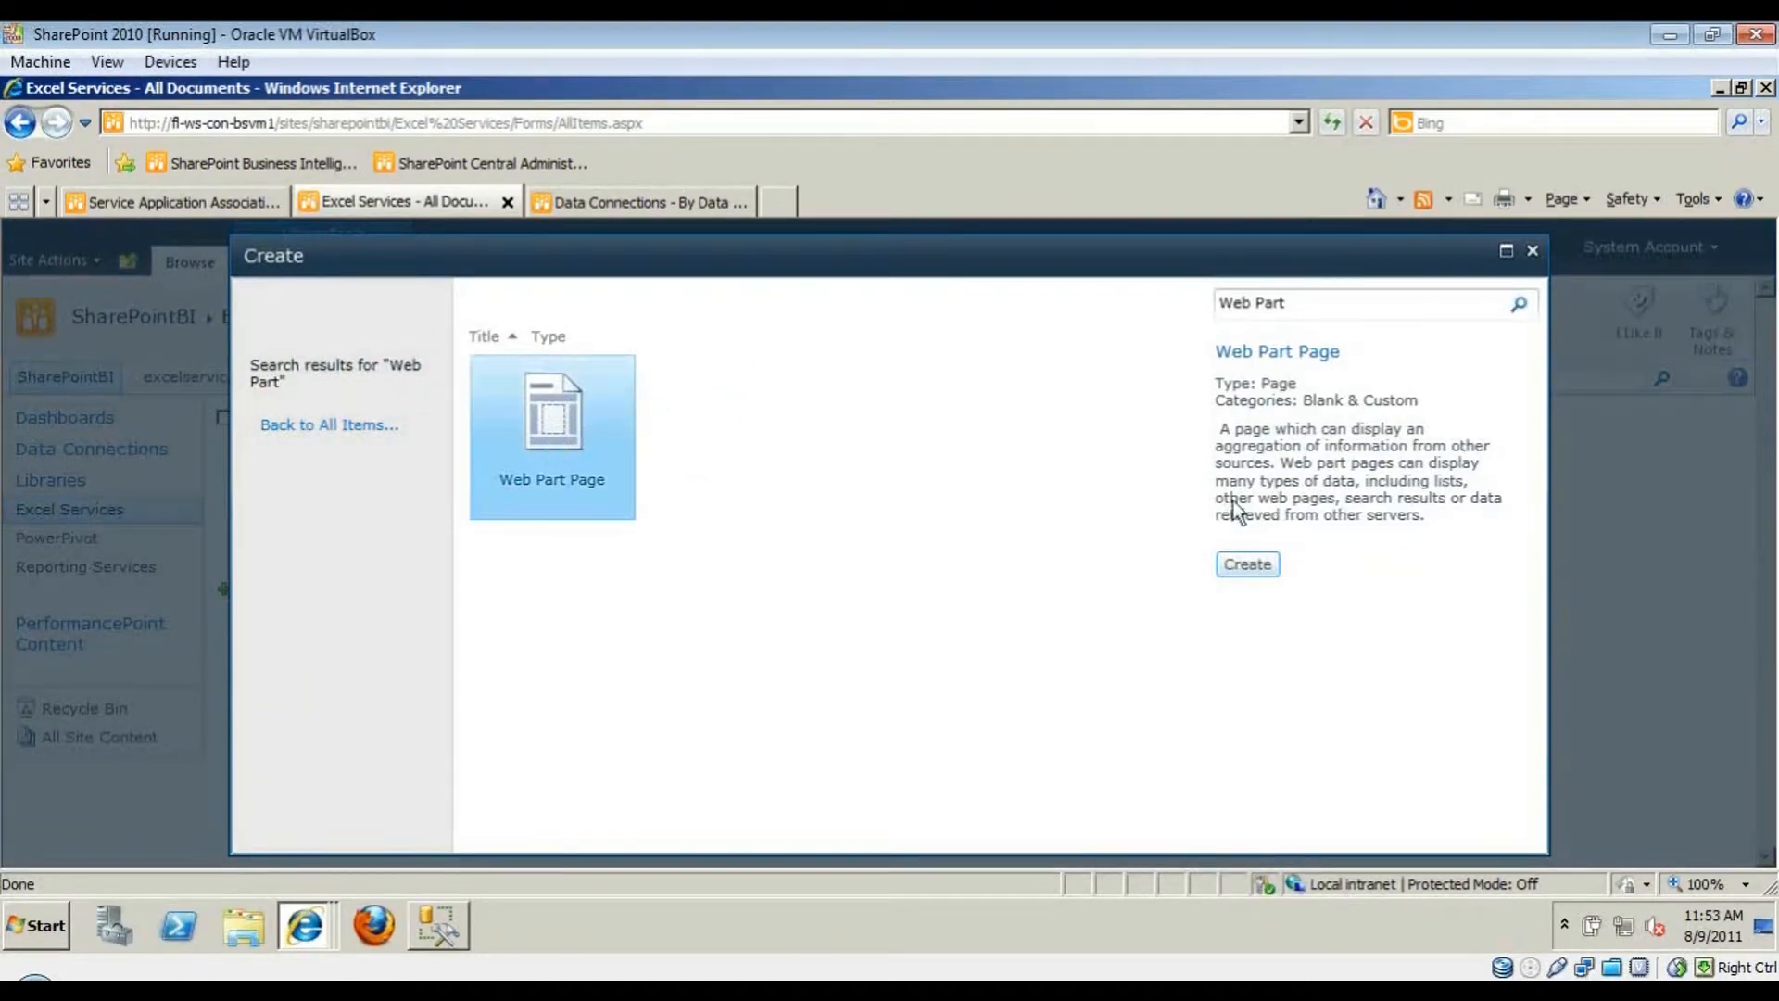
left_click(1256, 561)
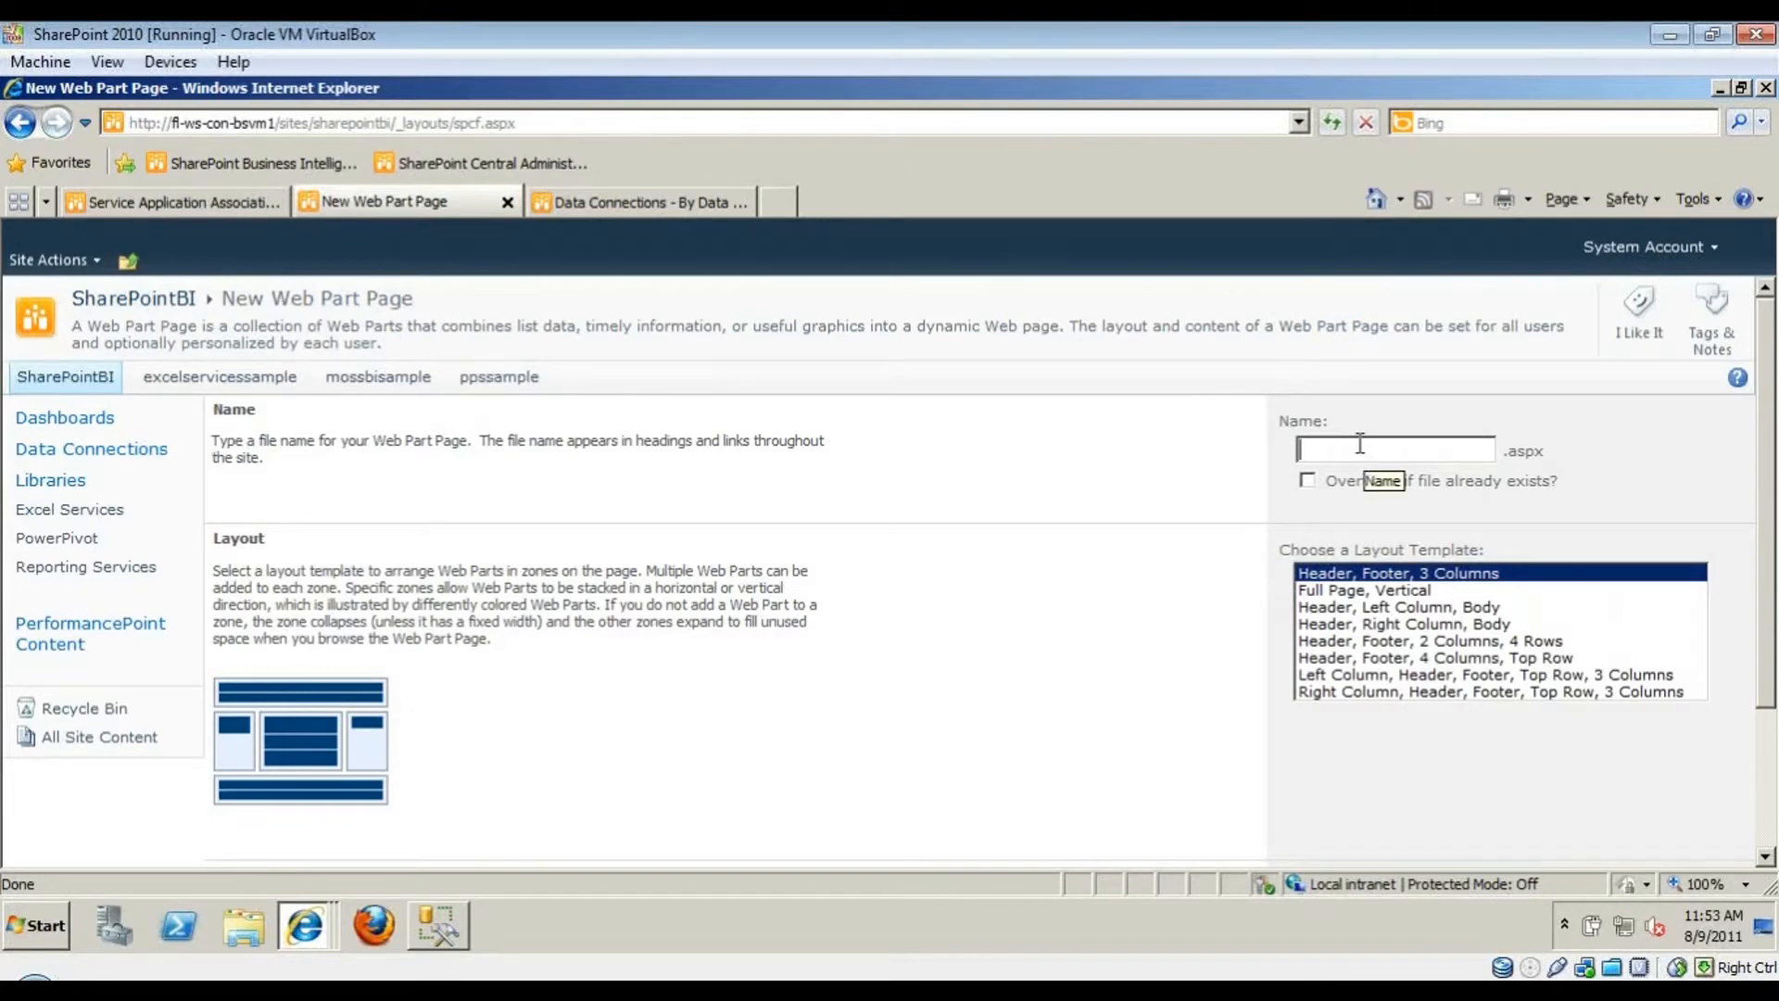
- Name the page ExcelServices, save it in the Excel Services library, and create it
type("ExcelServices")
scroll(1512, 678, "down", 3)
left_click(1486, 741)
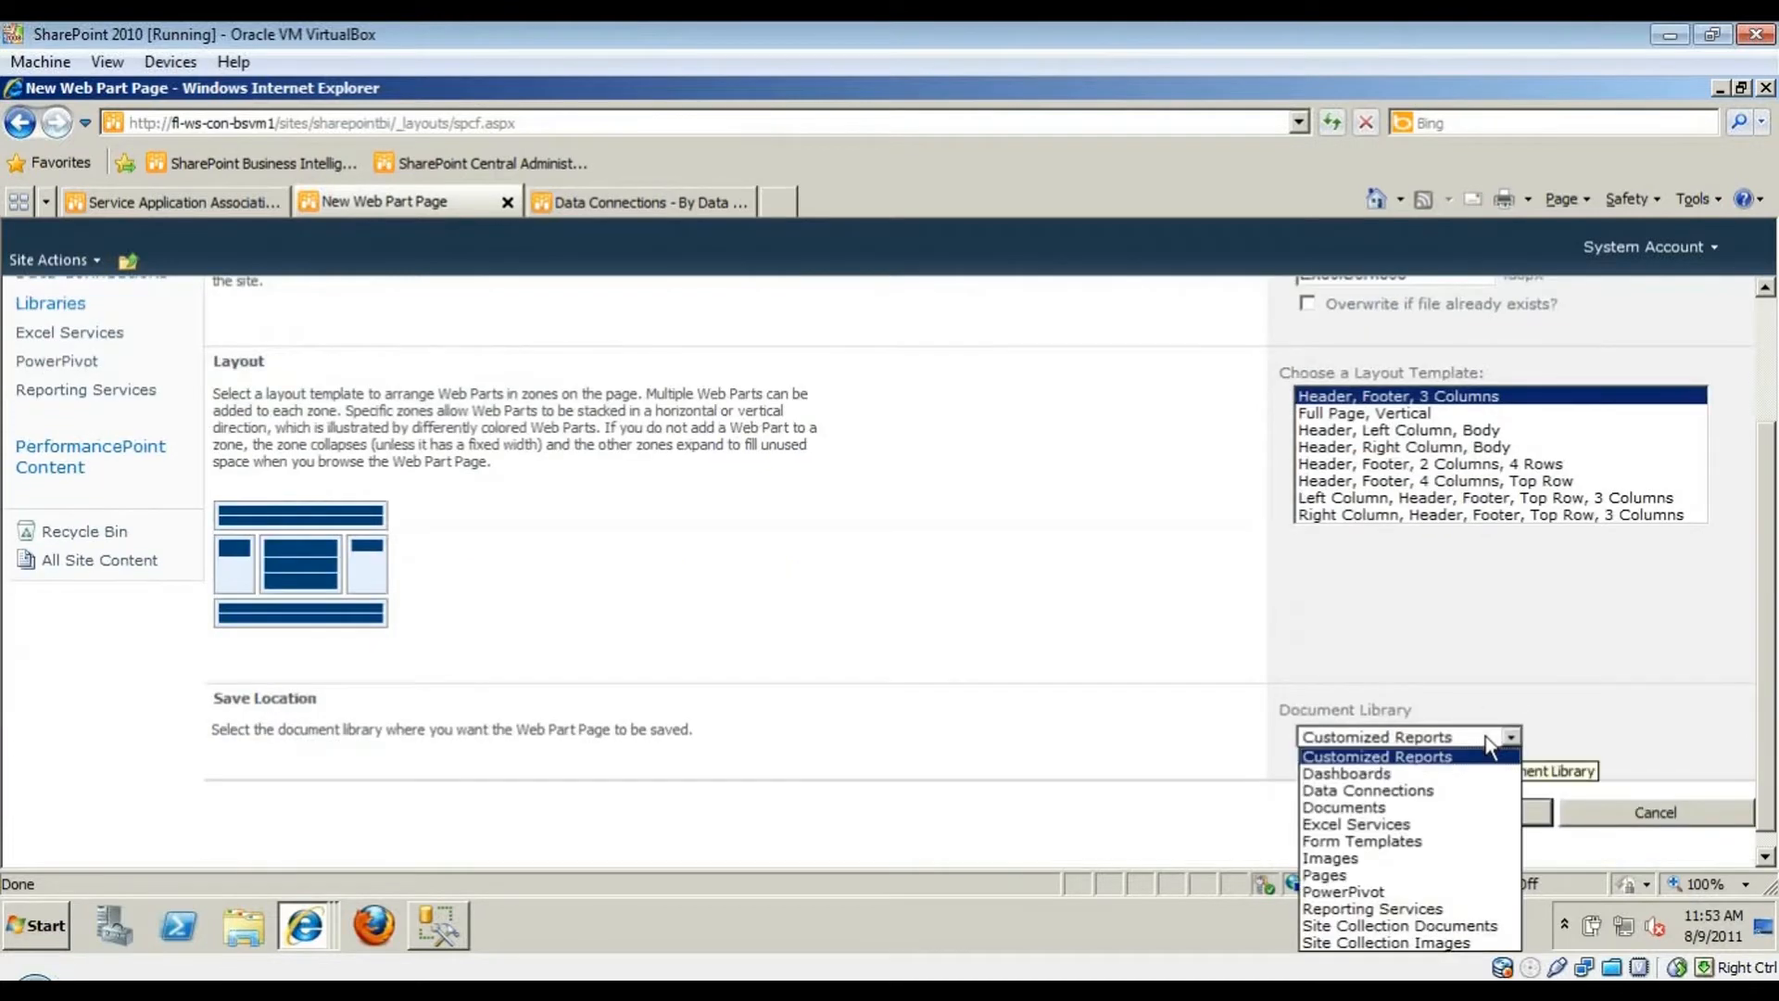
left_click(1424, 822)
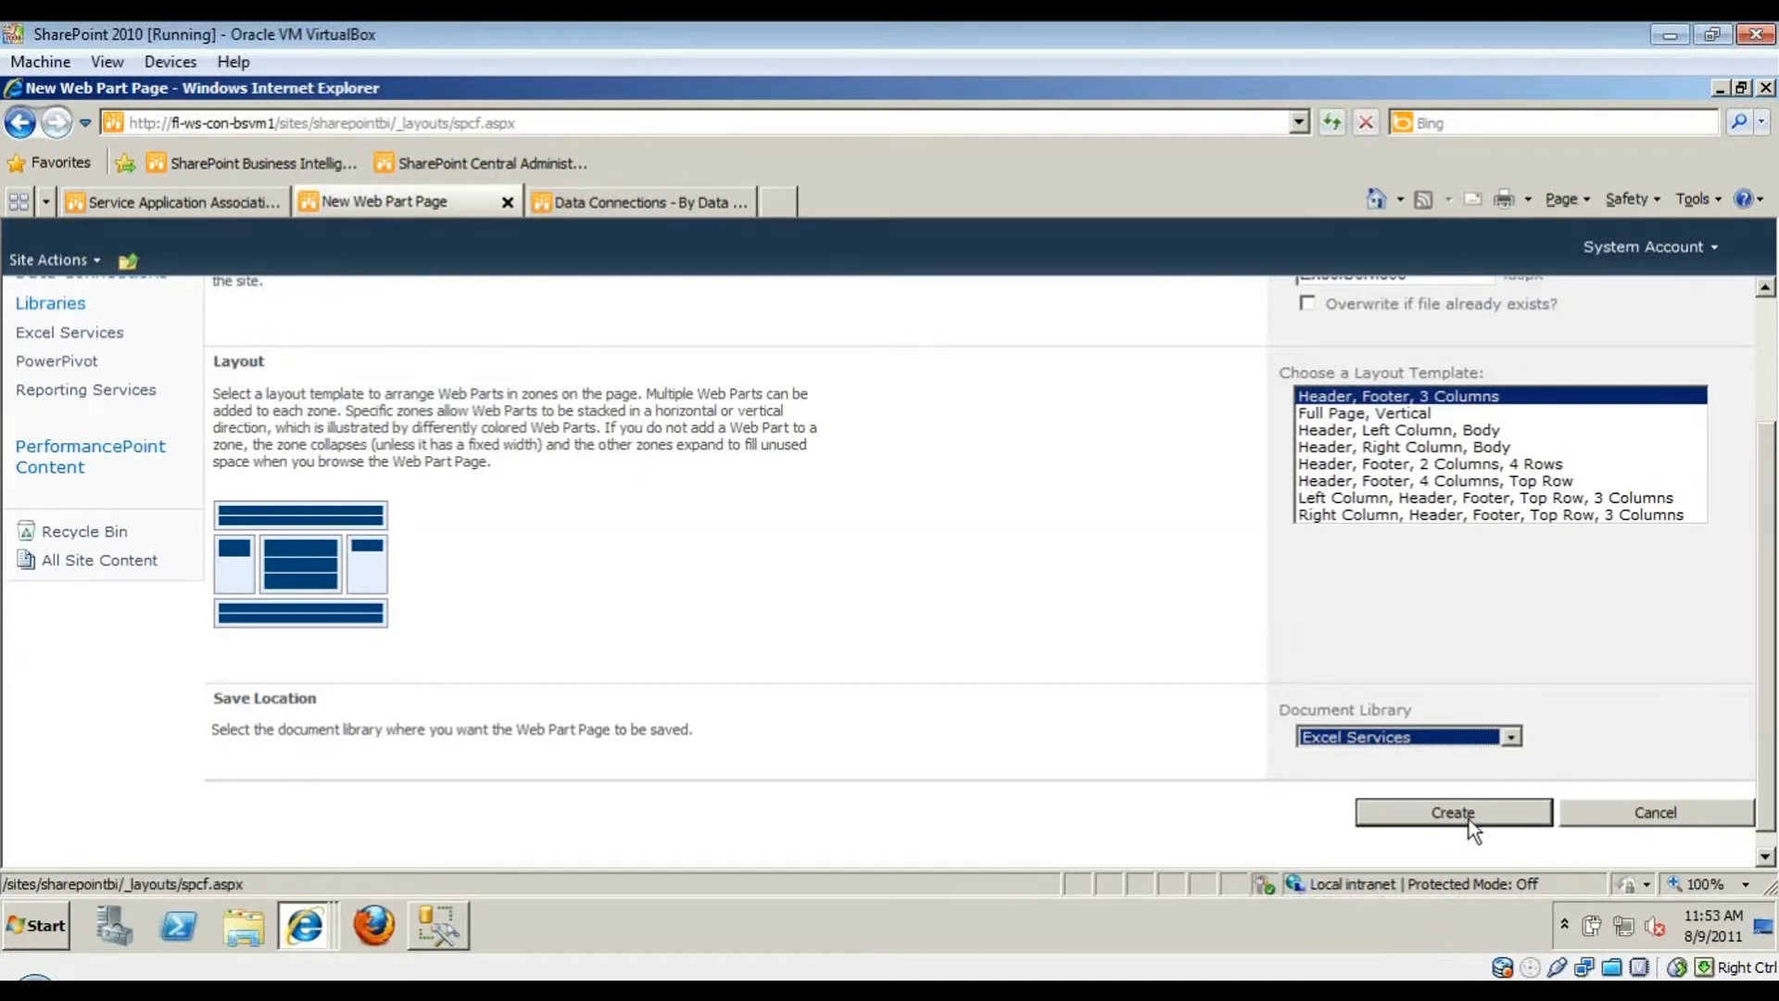
left_click(1469, 819)
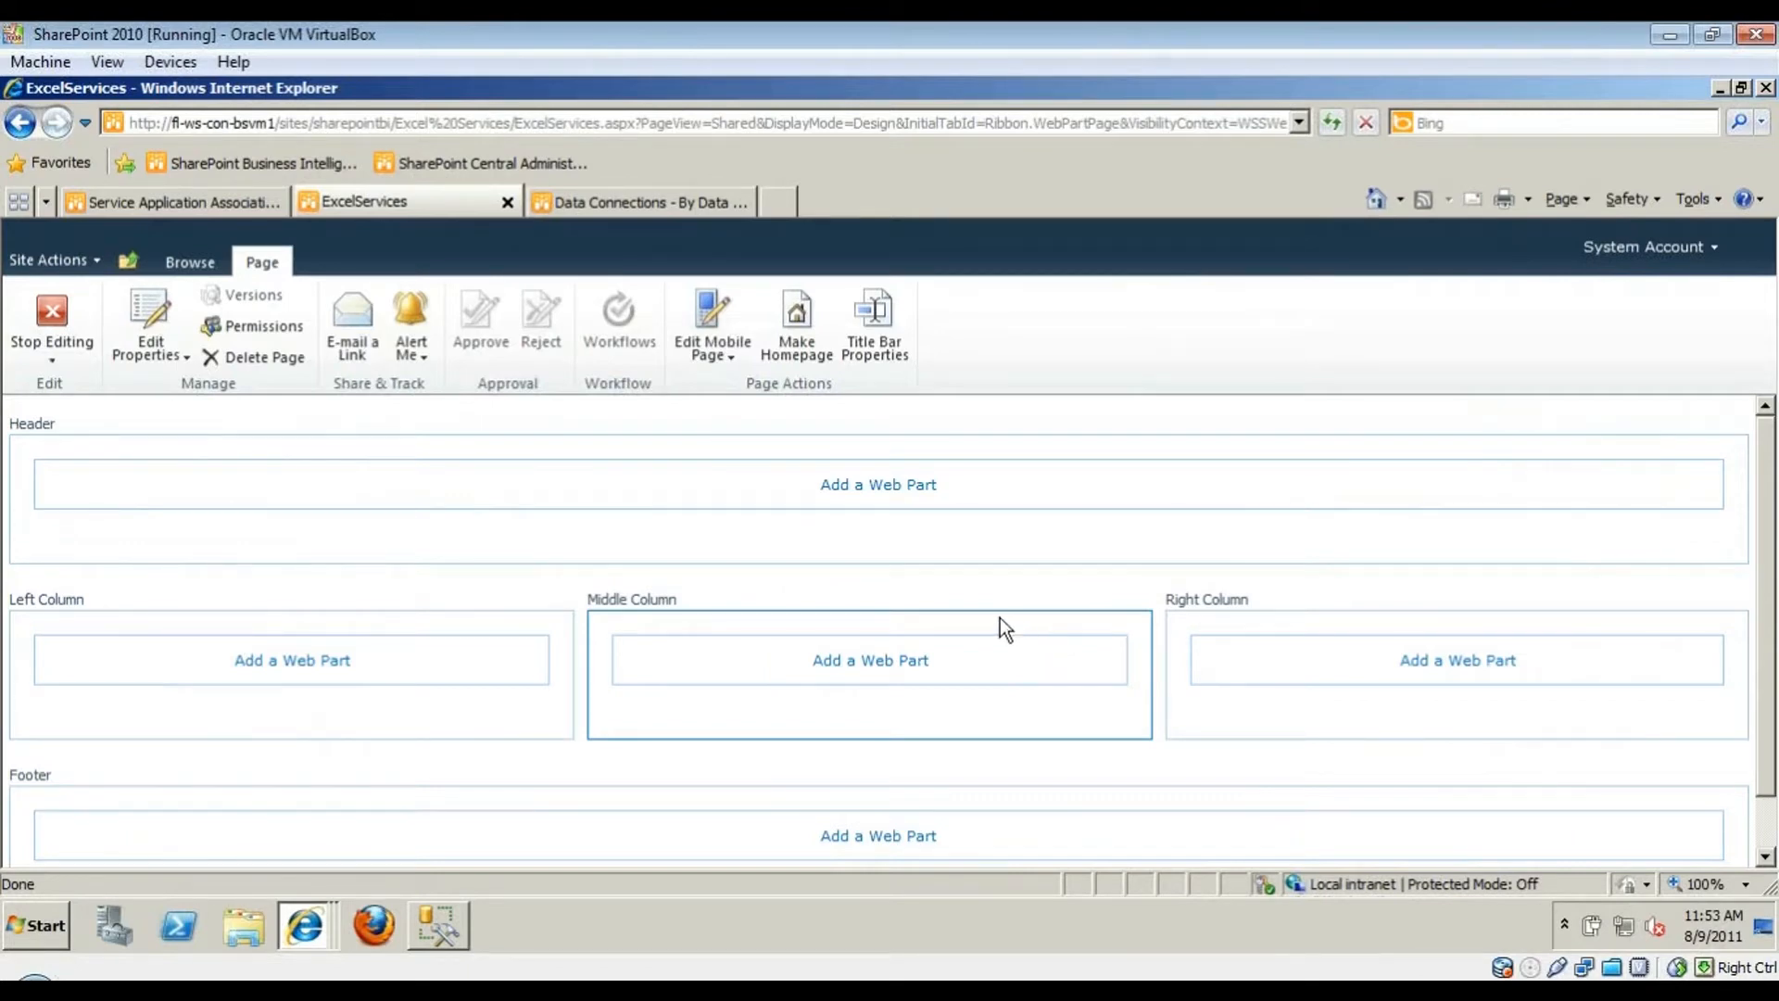
- Add the Business Data > Excel Web Access web part to the Left Column zone
left_click(305, 663)
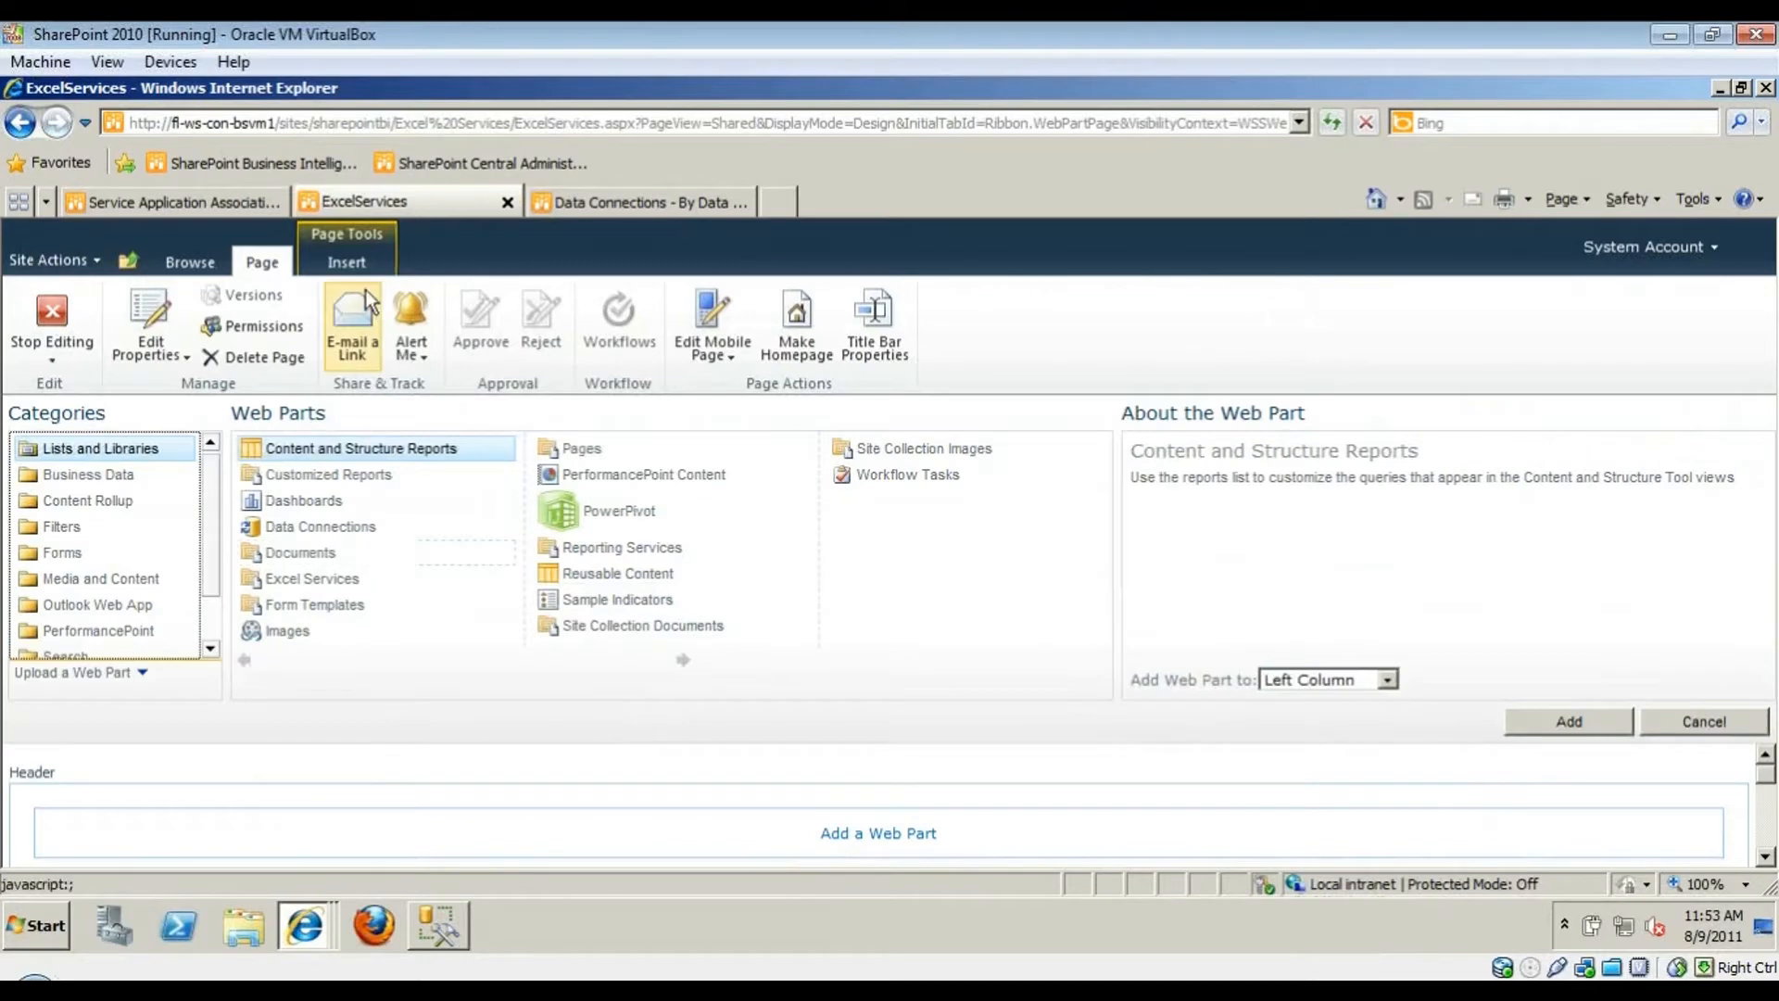
left_click(363, 273)
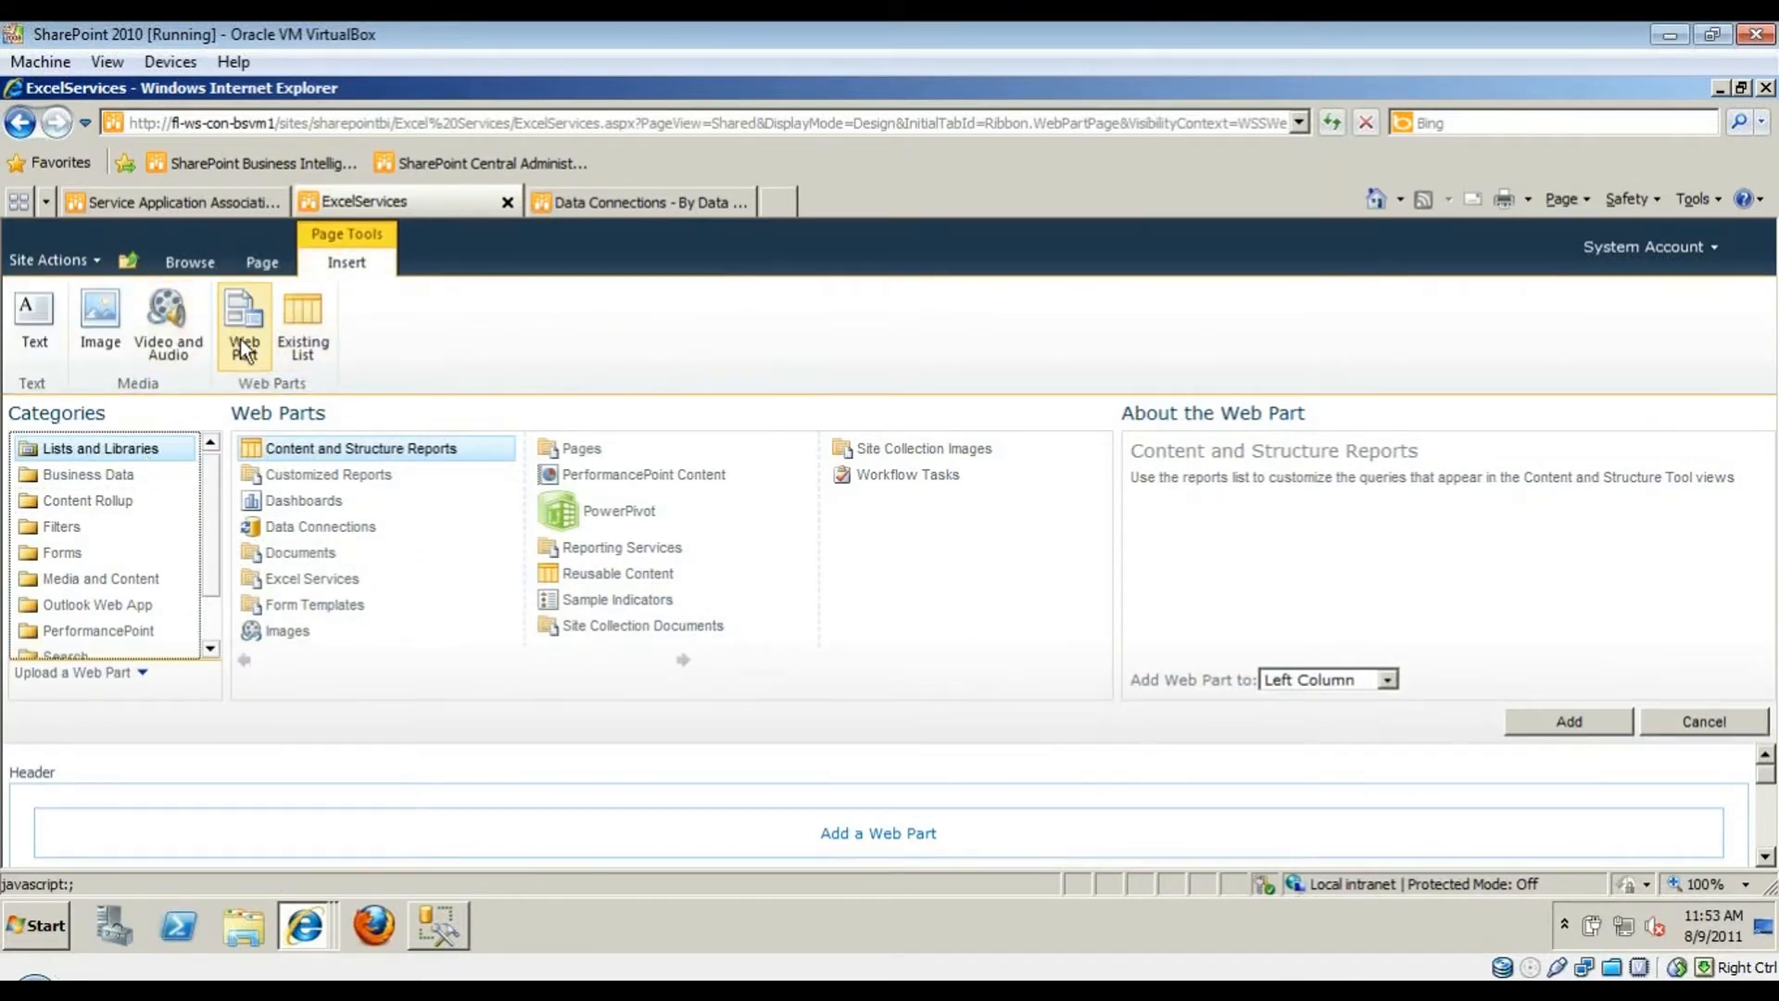
left_click(147, 486)
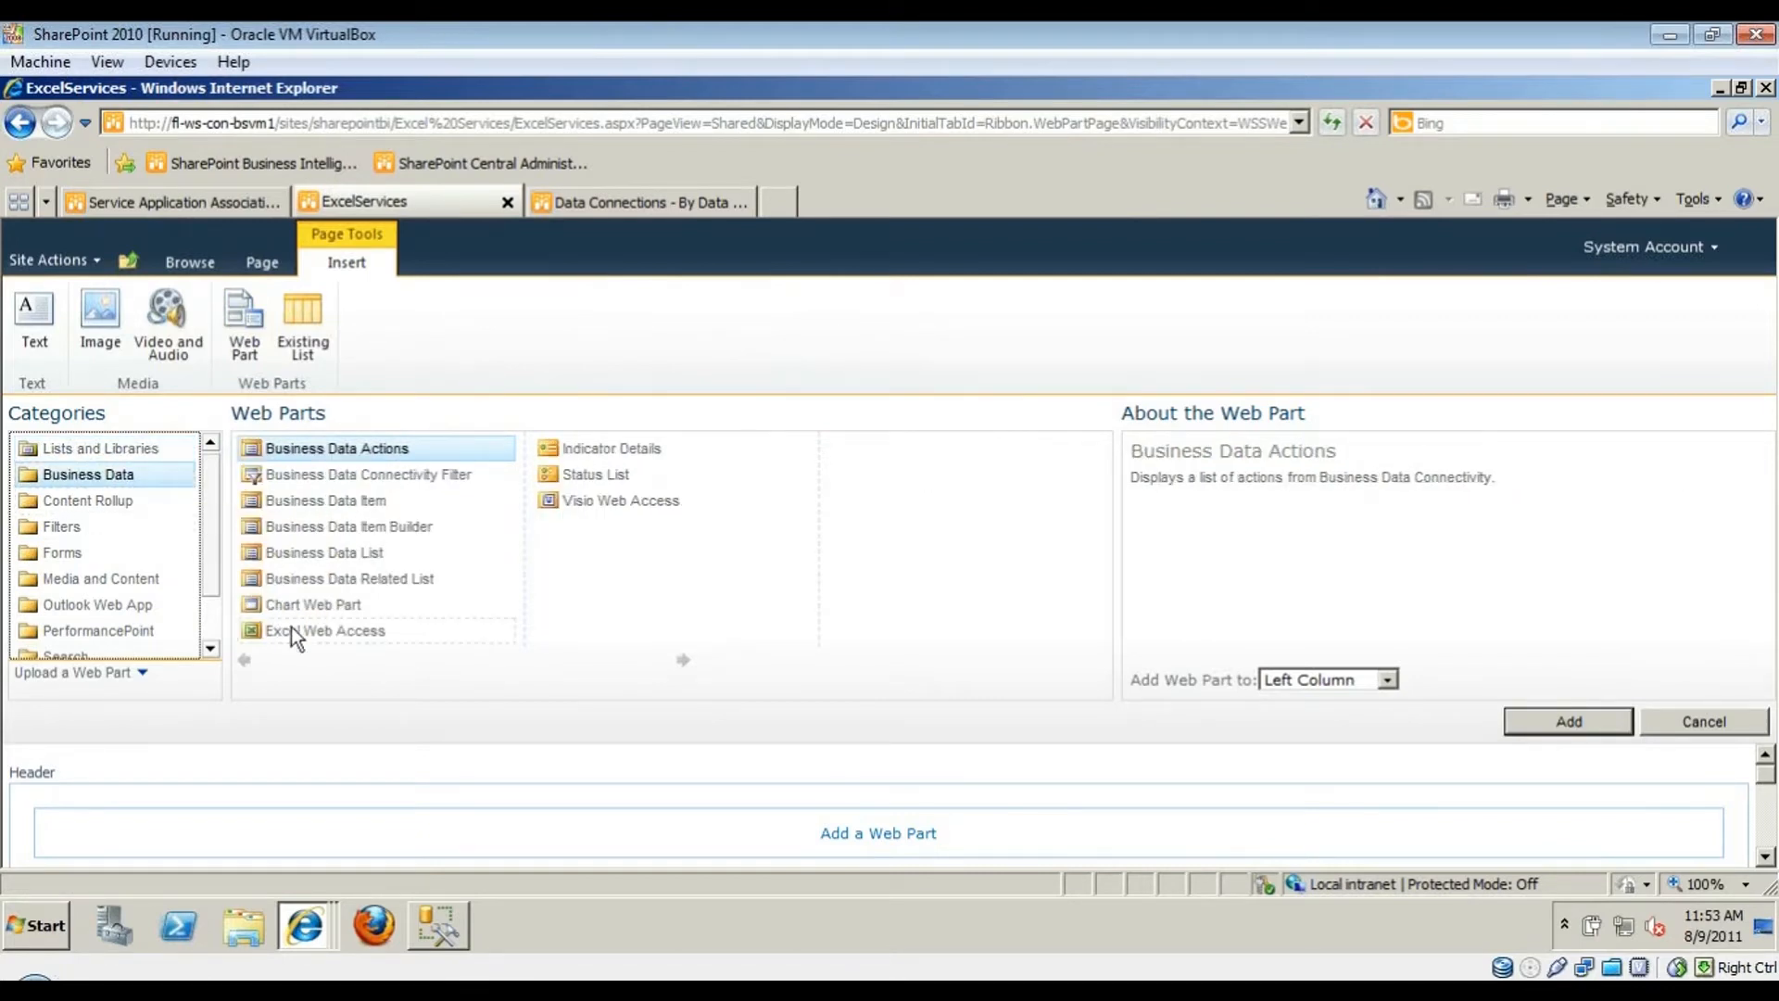
left_click(361, 642)
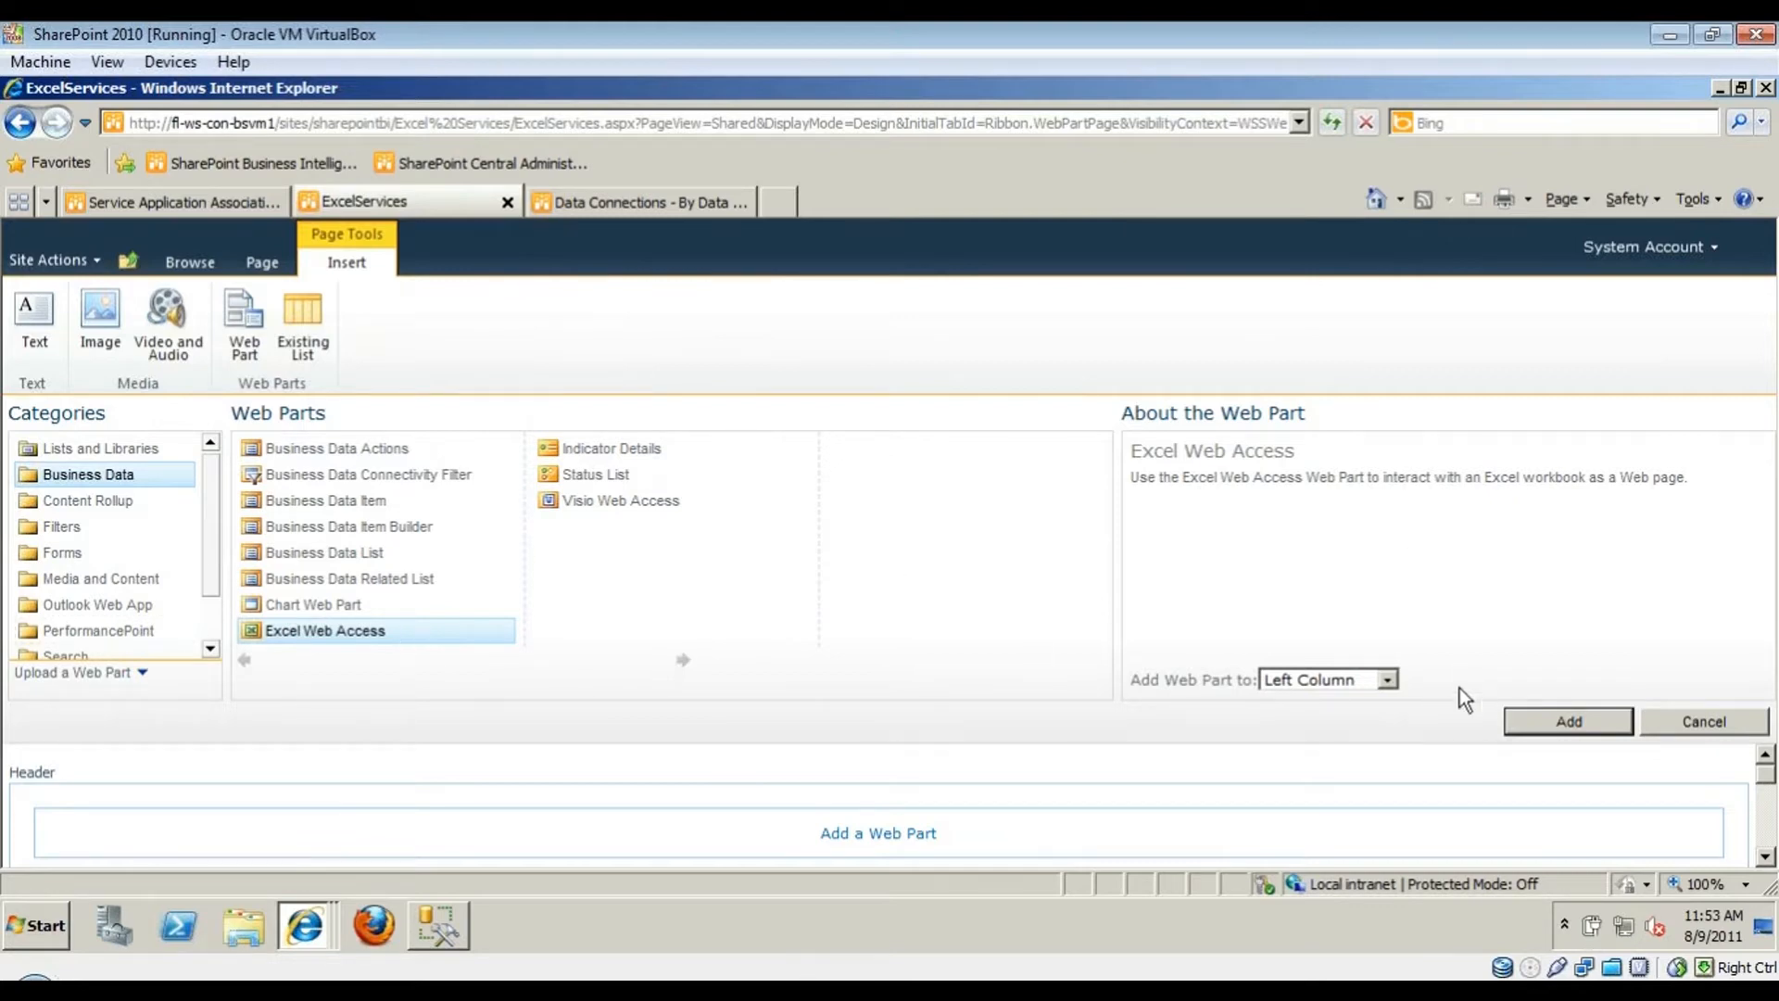
left_click(1357, 680)
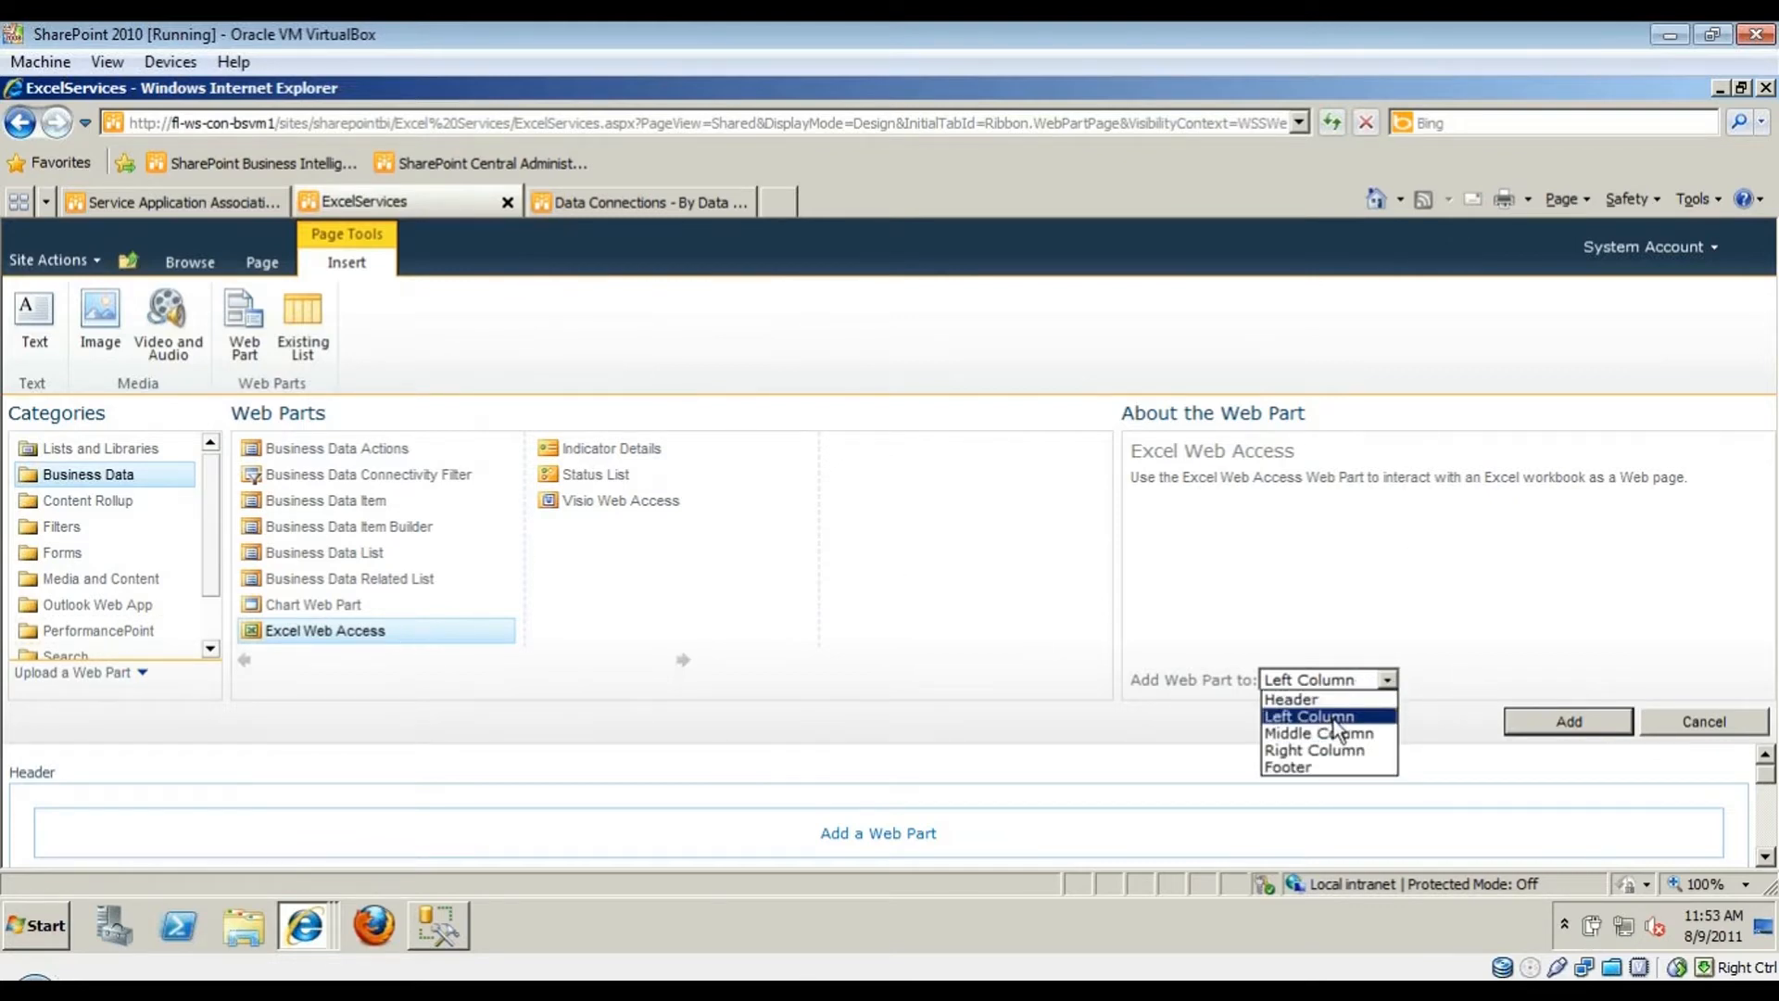
left_click(1333, 716)
left_click(1554, 728)
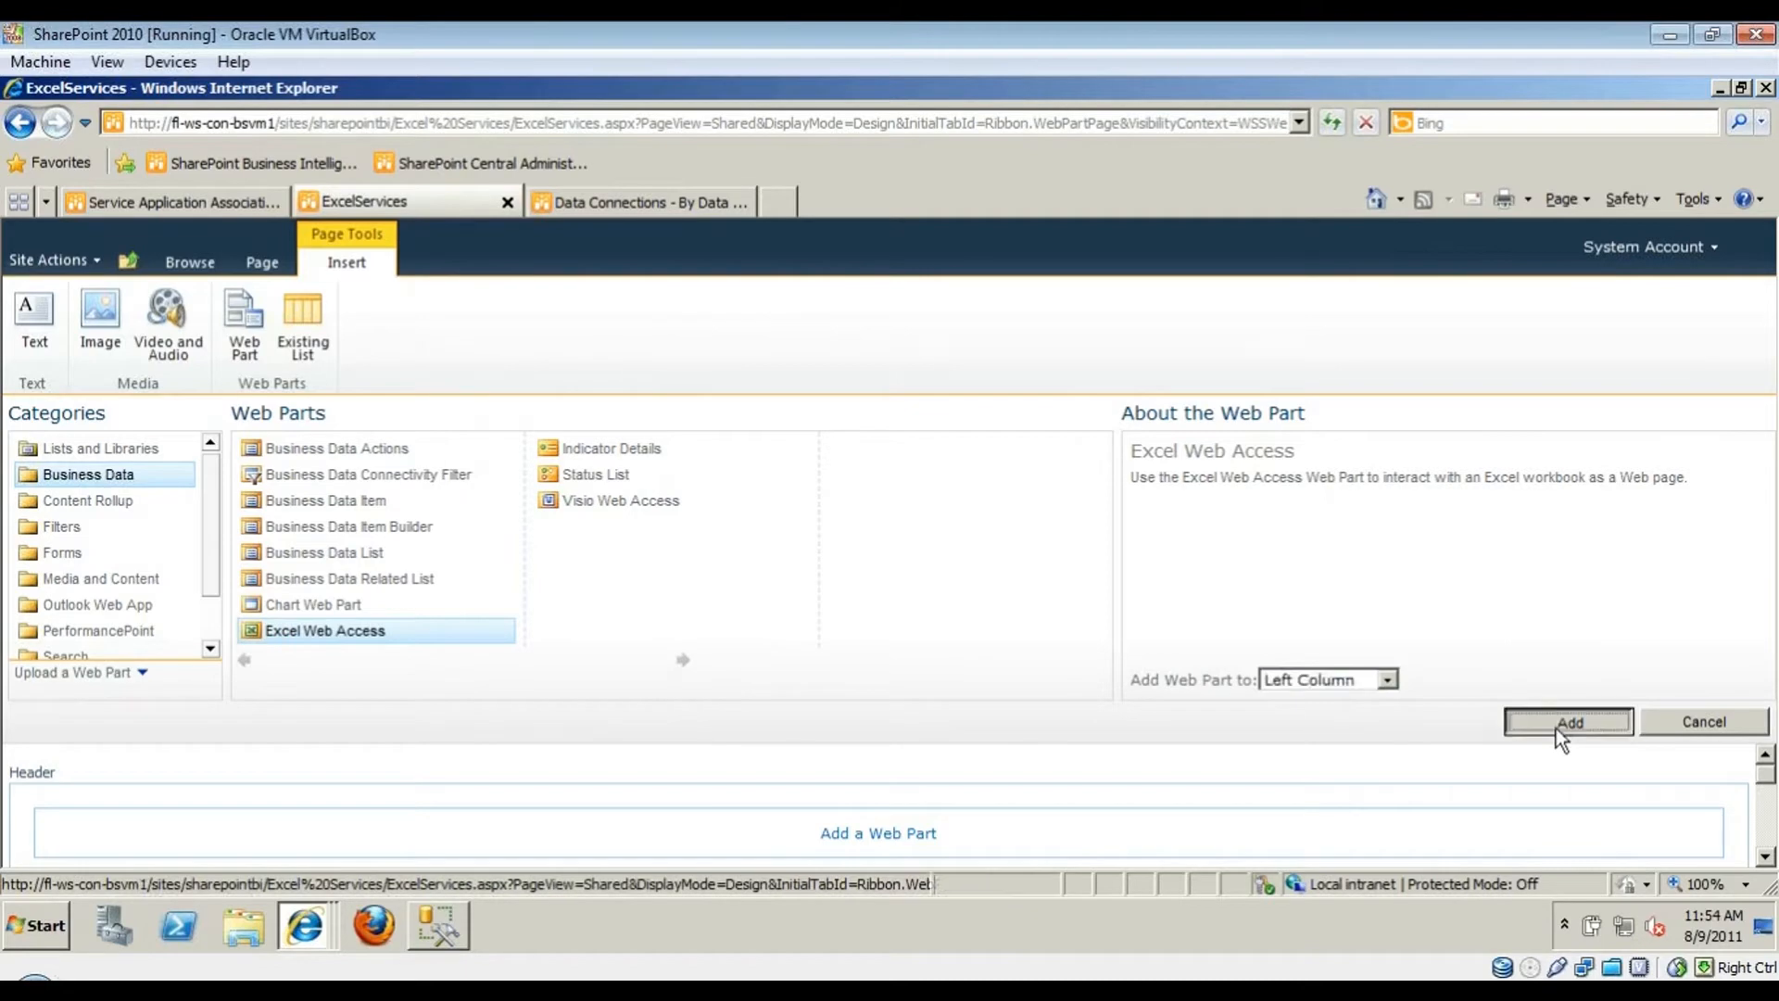
scroll(454, 746, "down", 4)
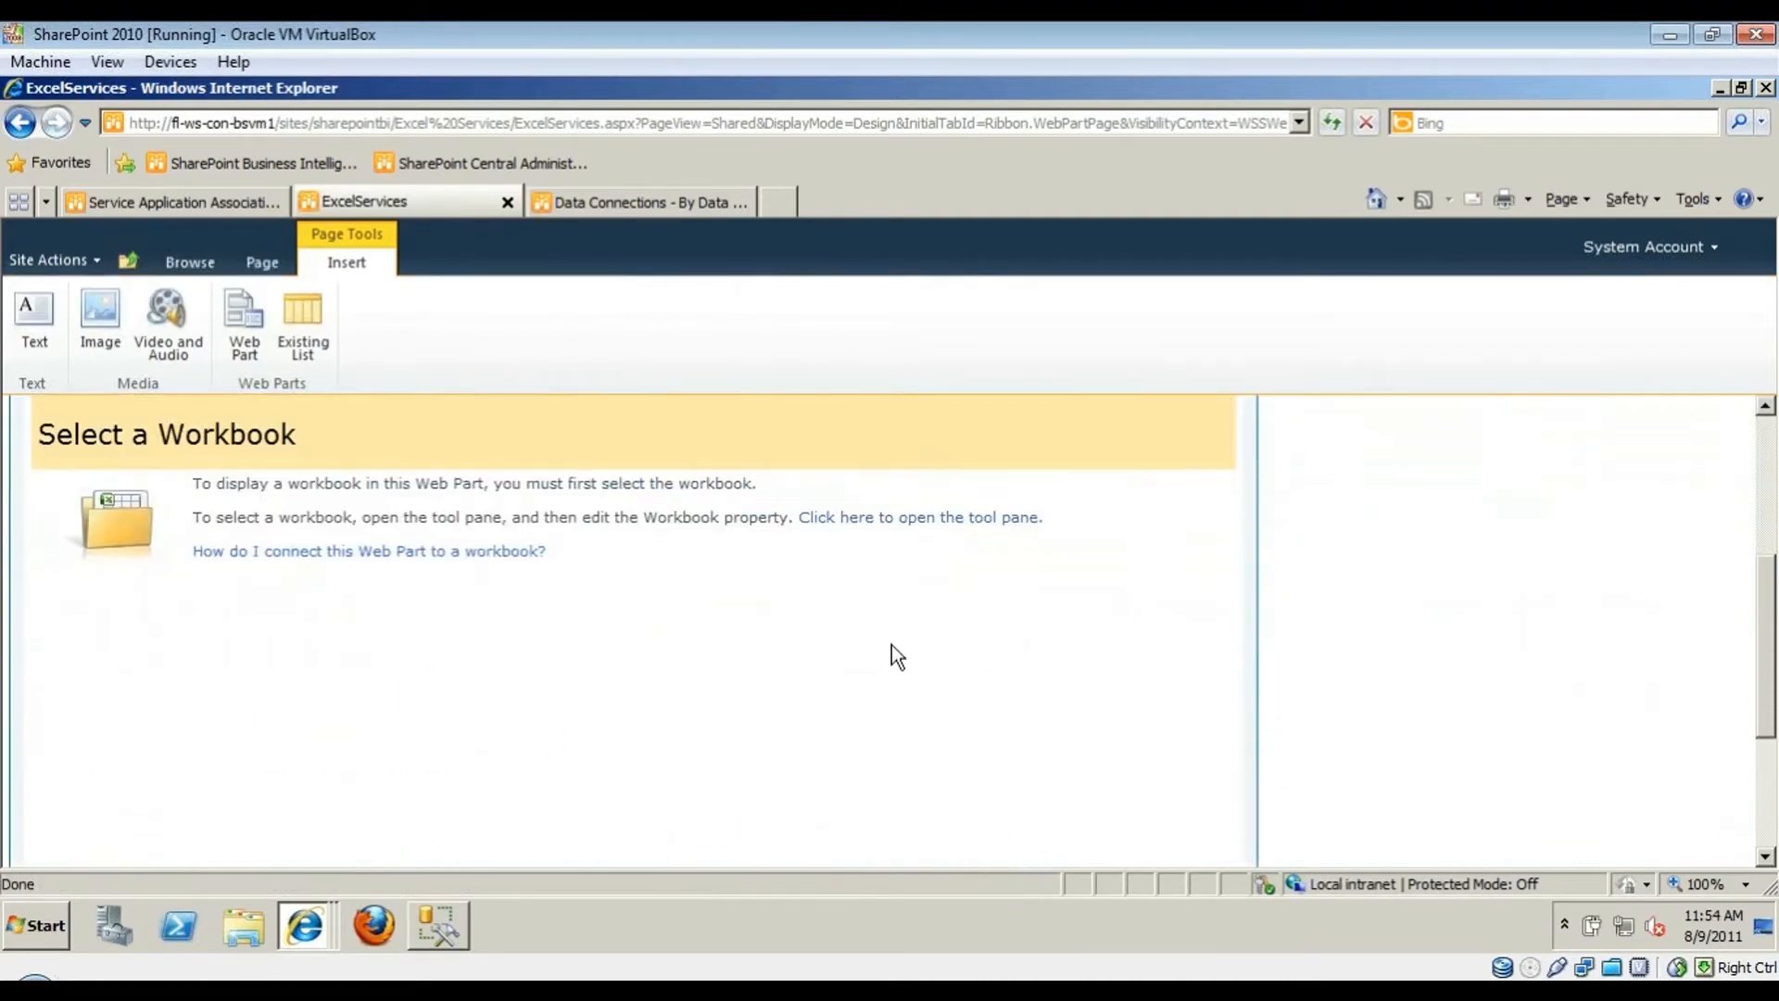
- Set the part's workbook to SalesByCountry from Excel Services, then open the Named Item editor
left_click(876, 524)
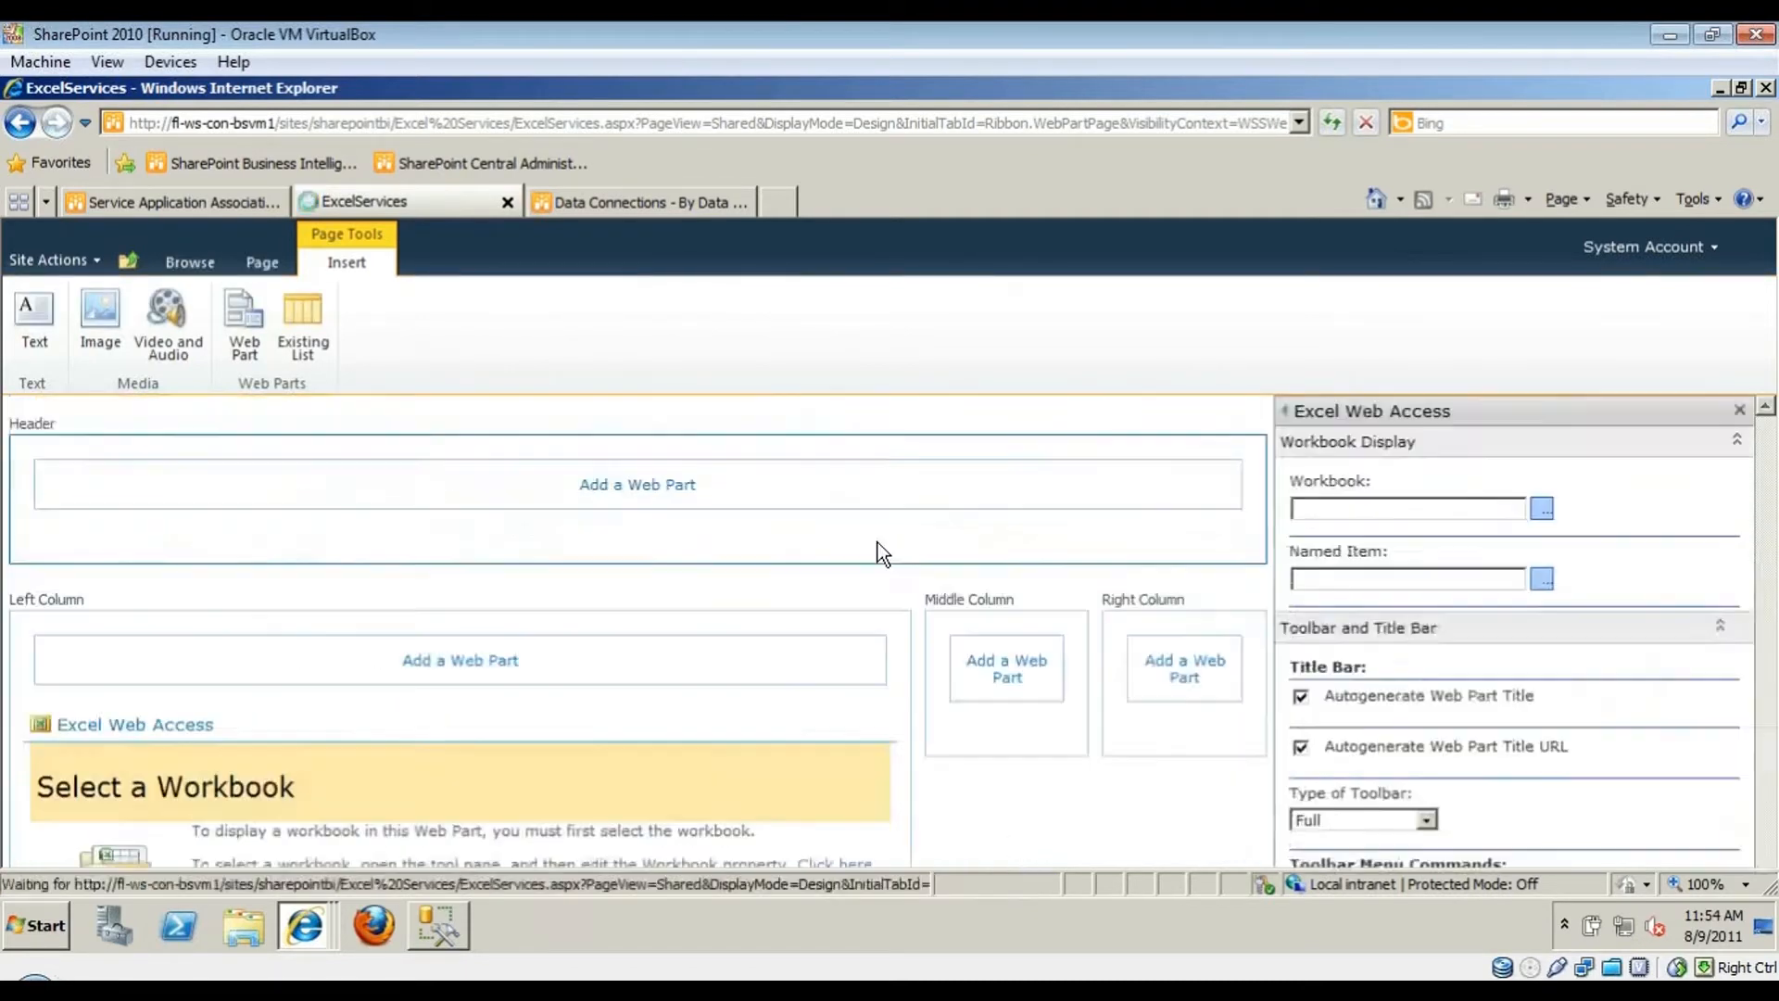
left_click_drag(1768, 552, 1769, 547)
scroll(1768, 546, "up", 5)
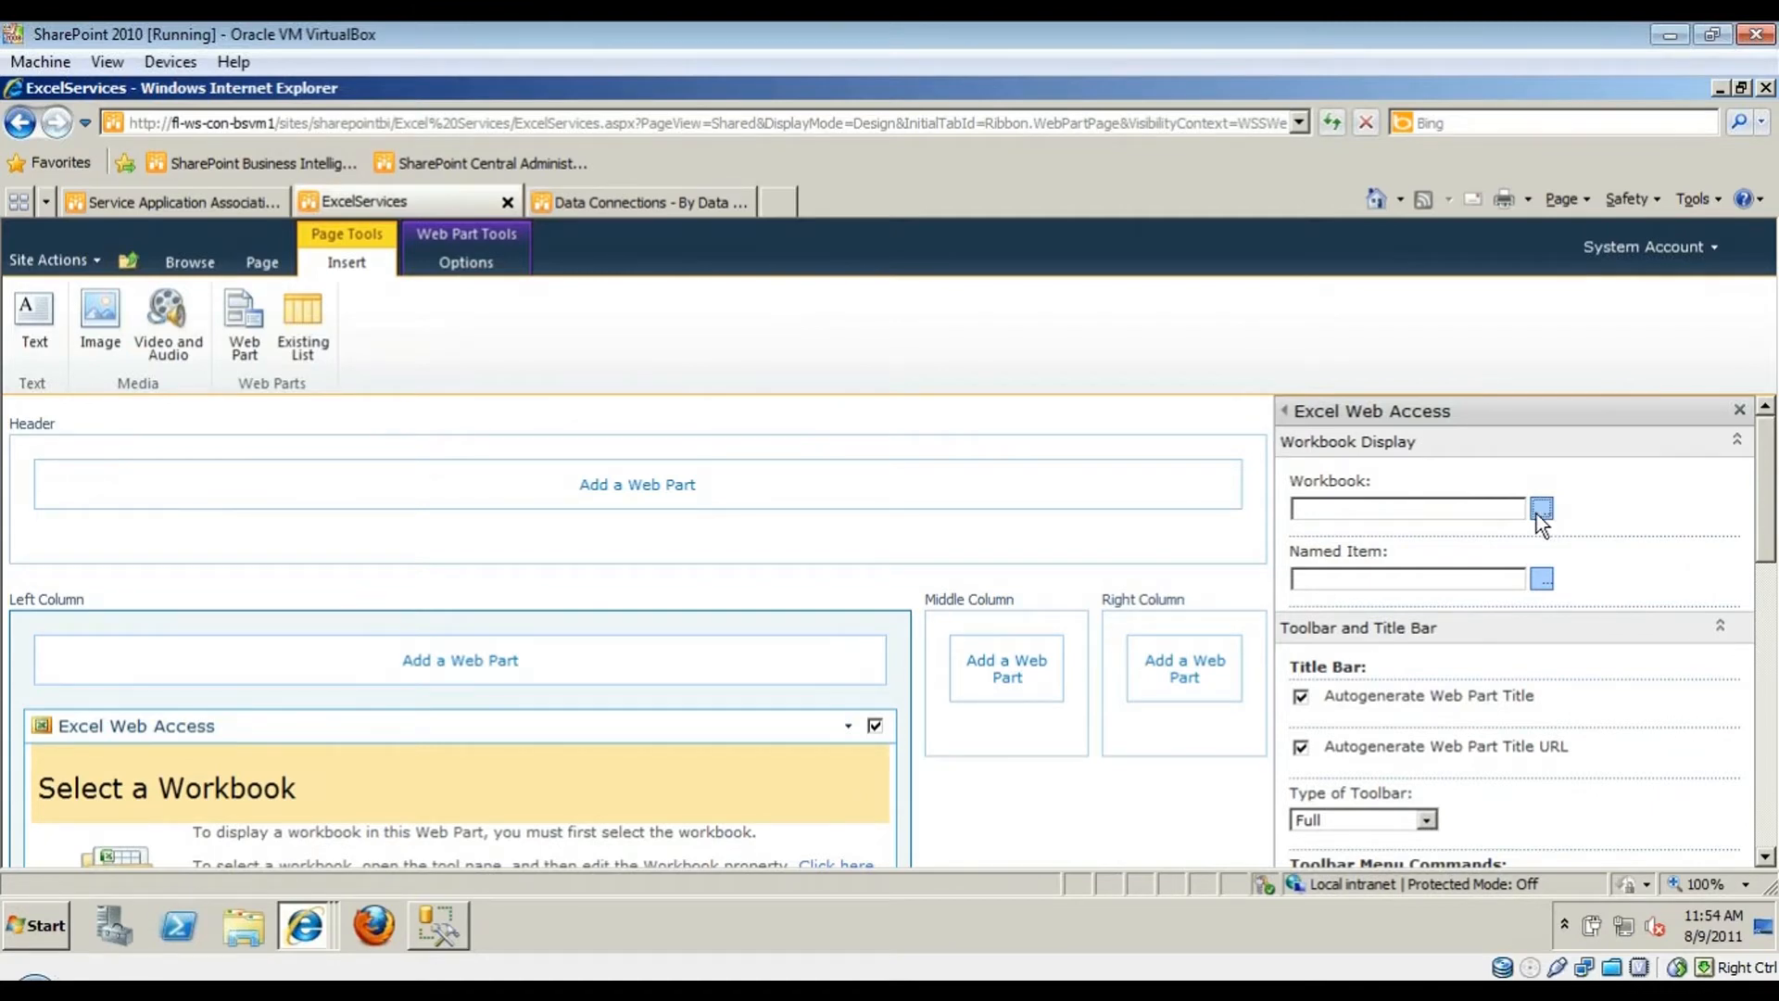
left_click(1539, 509)
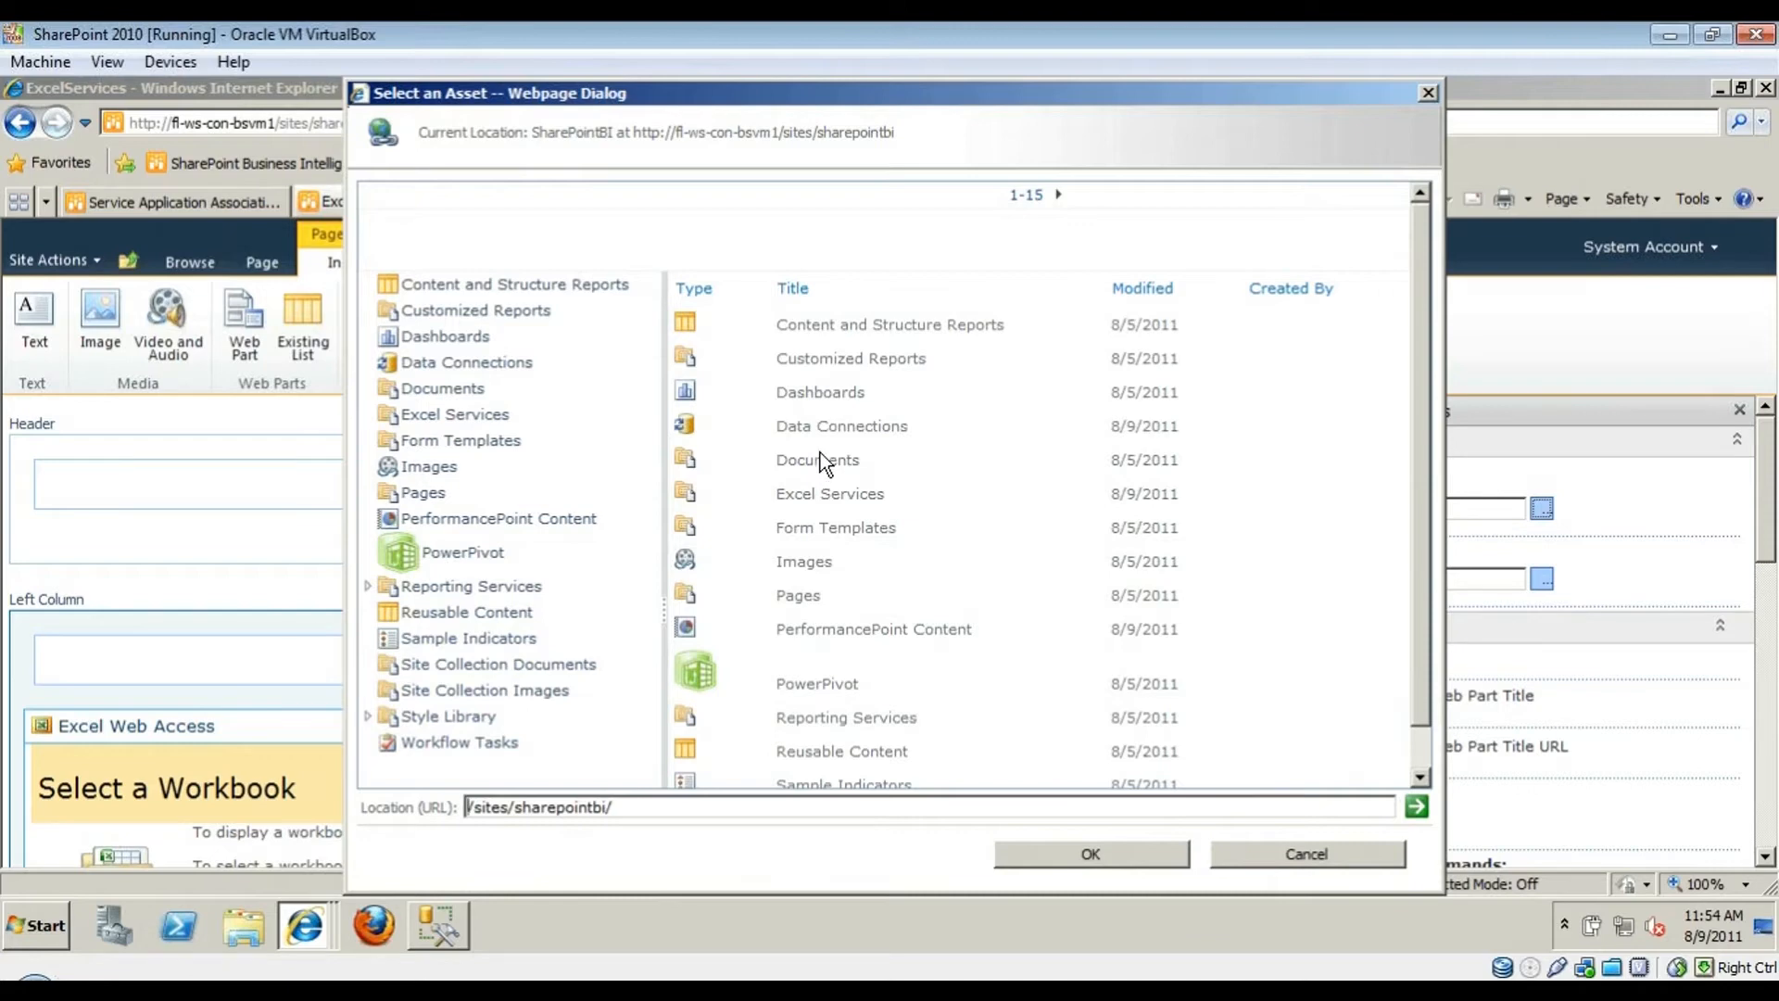
left_click(832, 491)
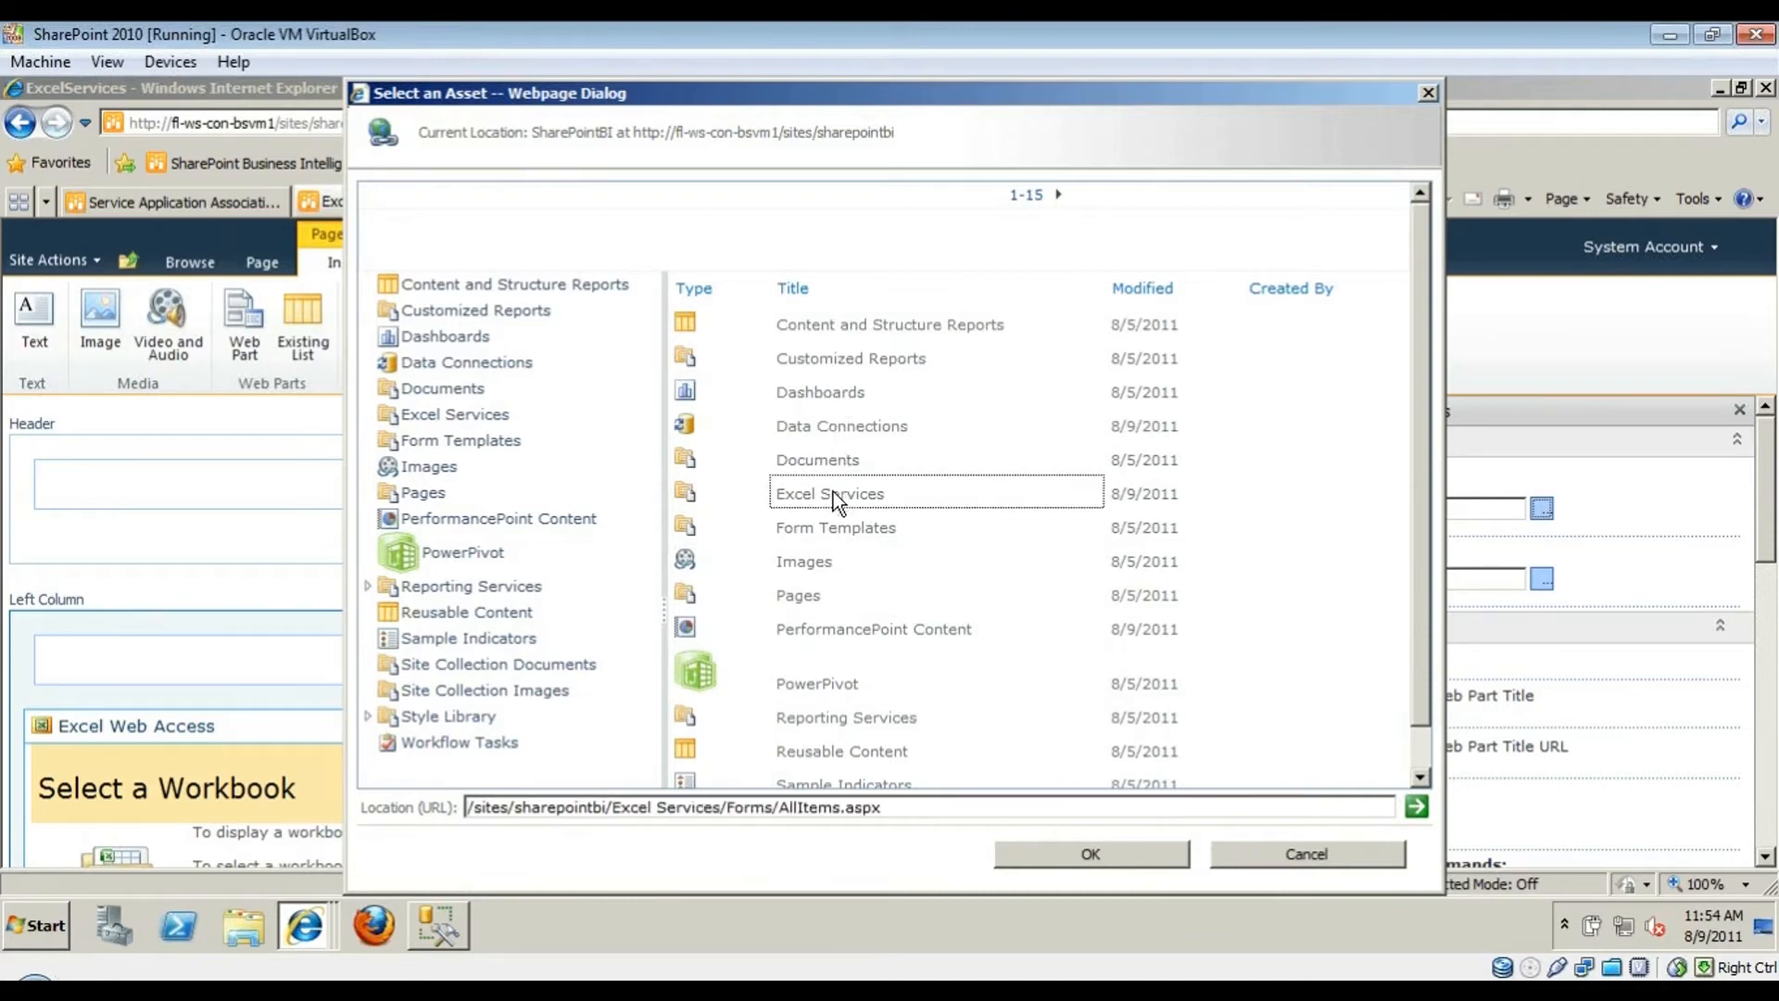
left_click(772, 418)
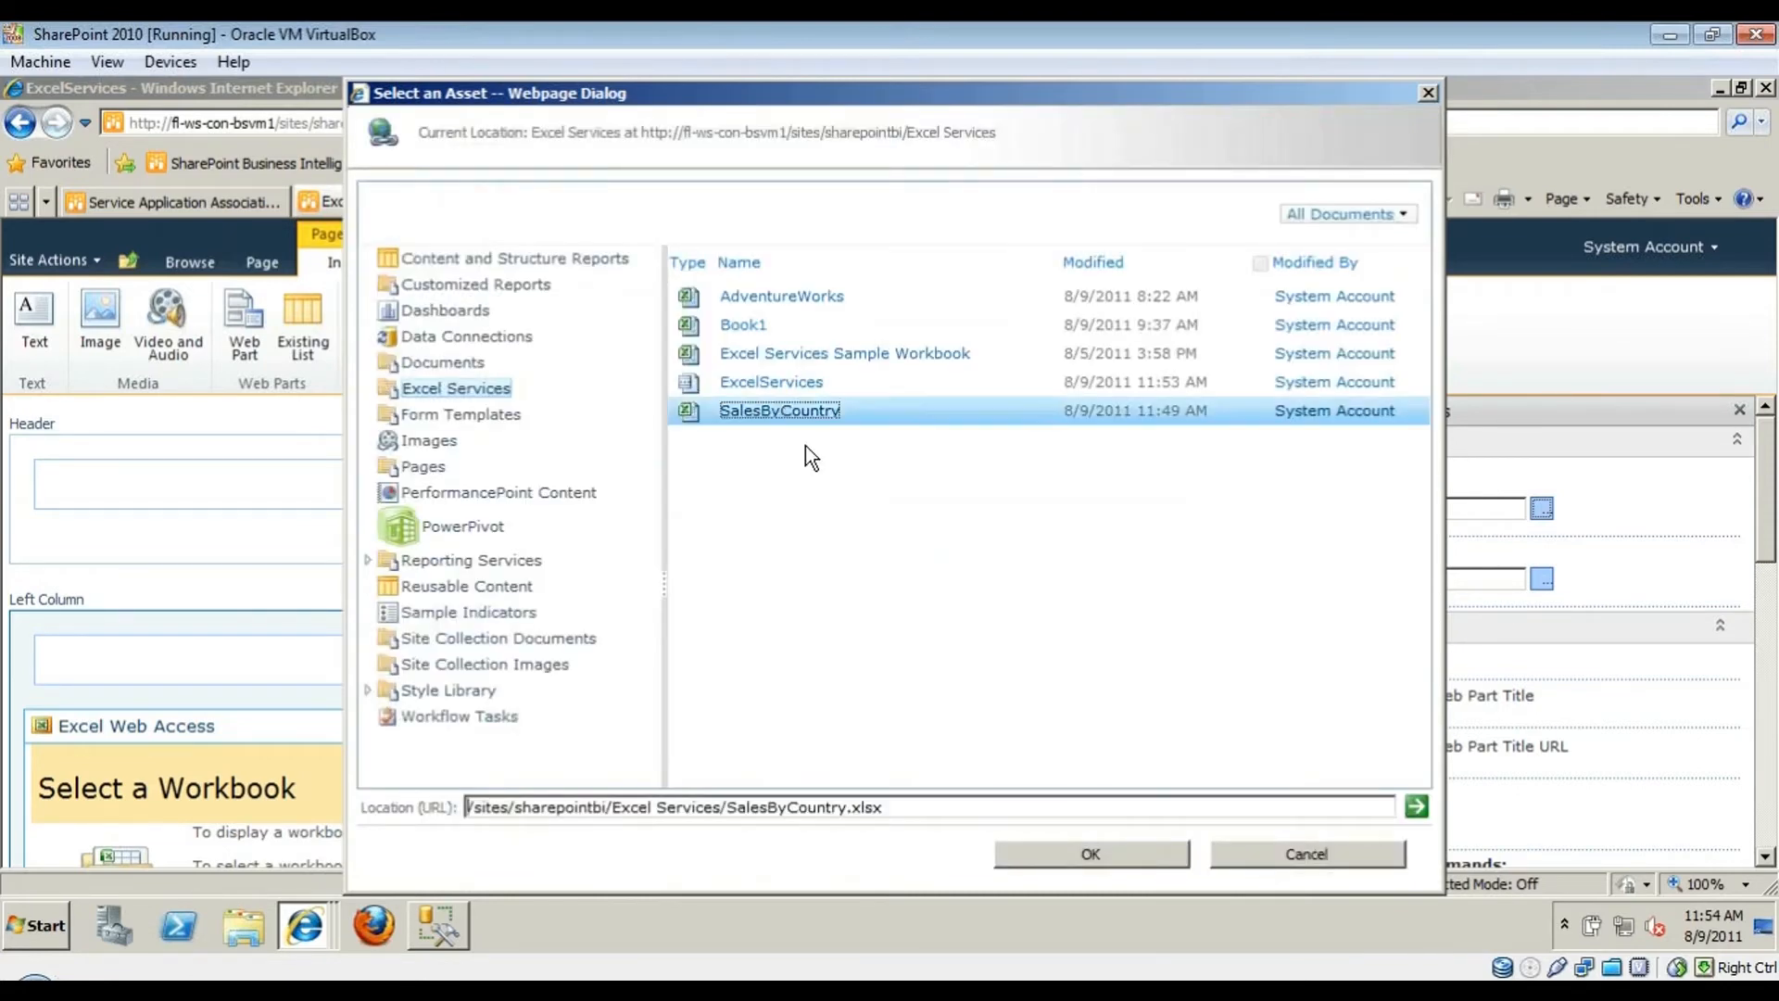
left_click(1042, 847)
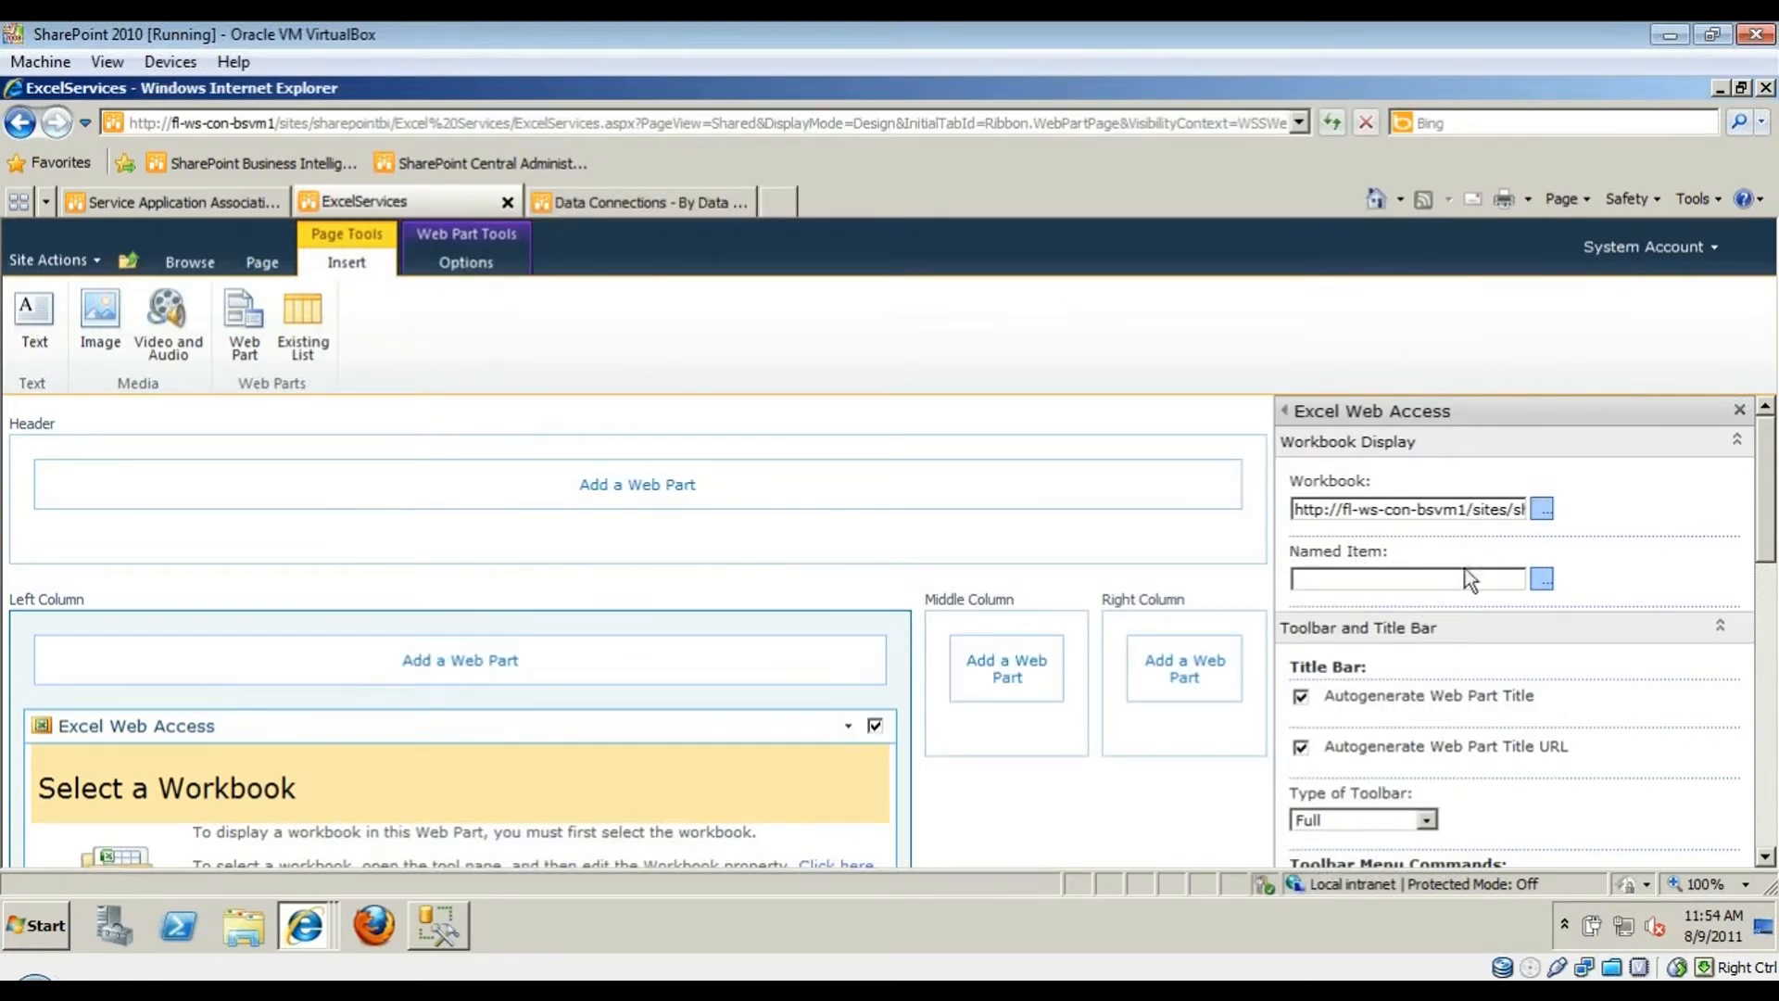
left_click(1542, 579)
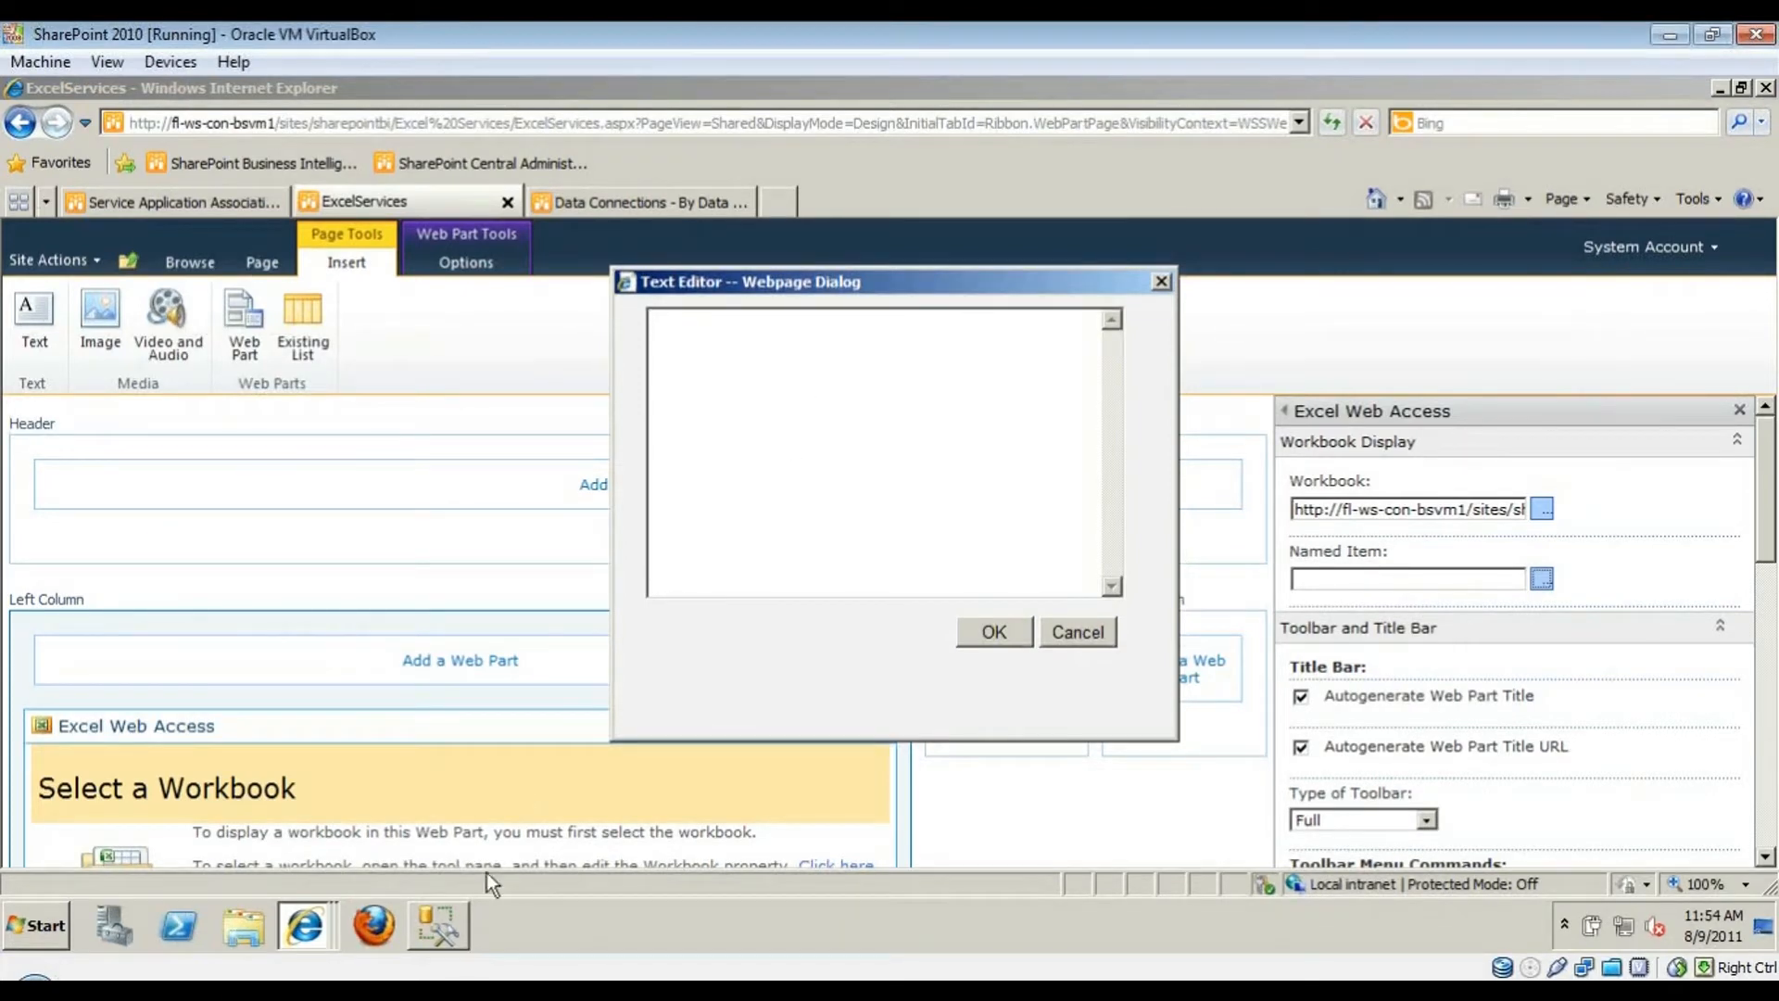
left_click(524, 993)
left_click(543, 964)
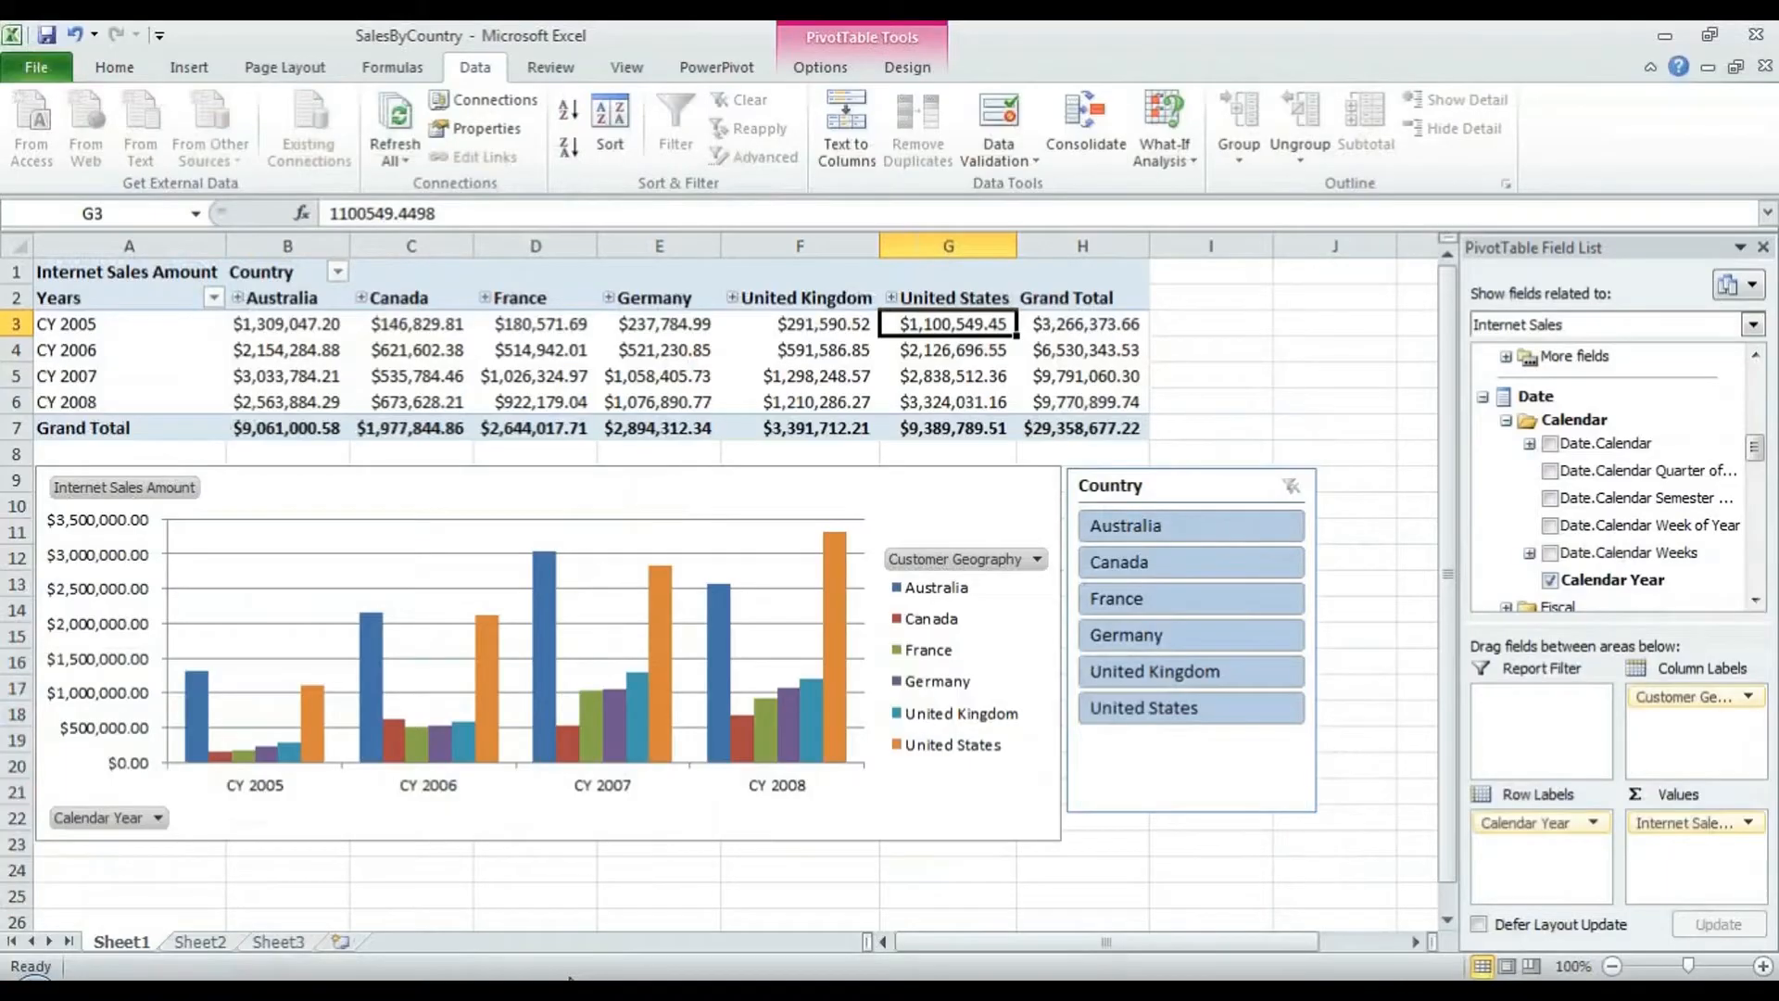
left_click(183, 365)
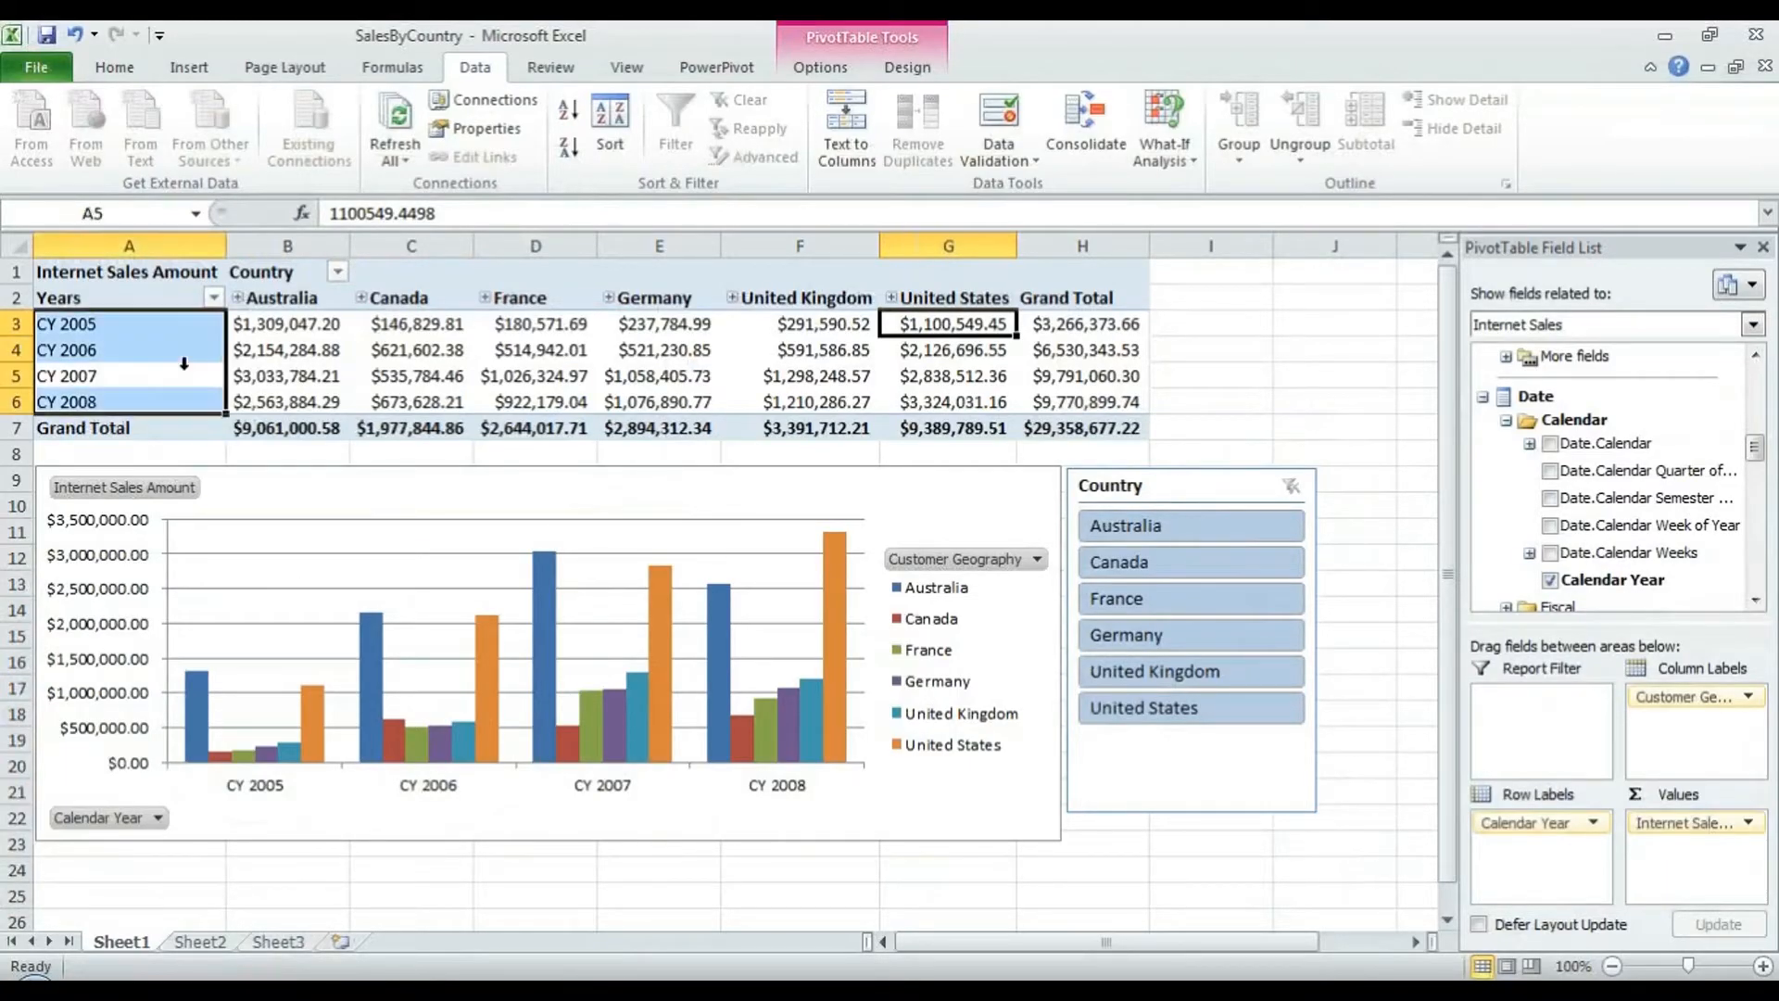
left_click(154, 289)
left_click(149, 276)
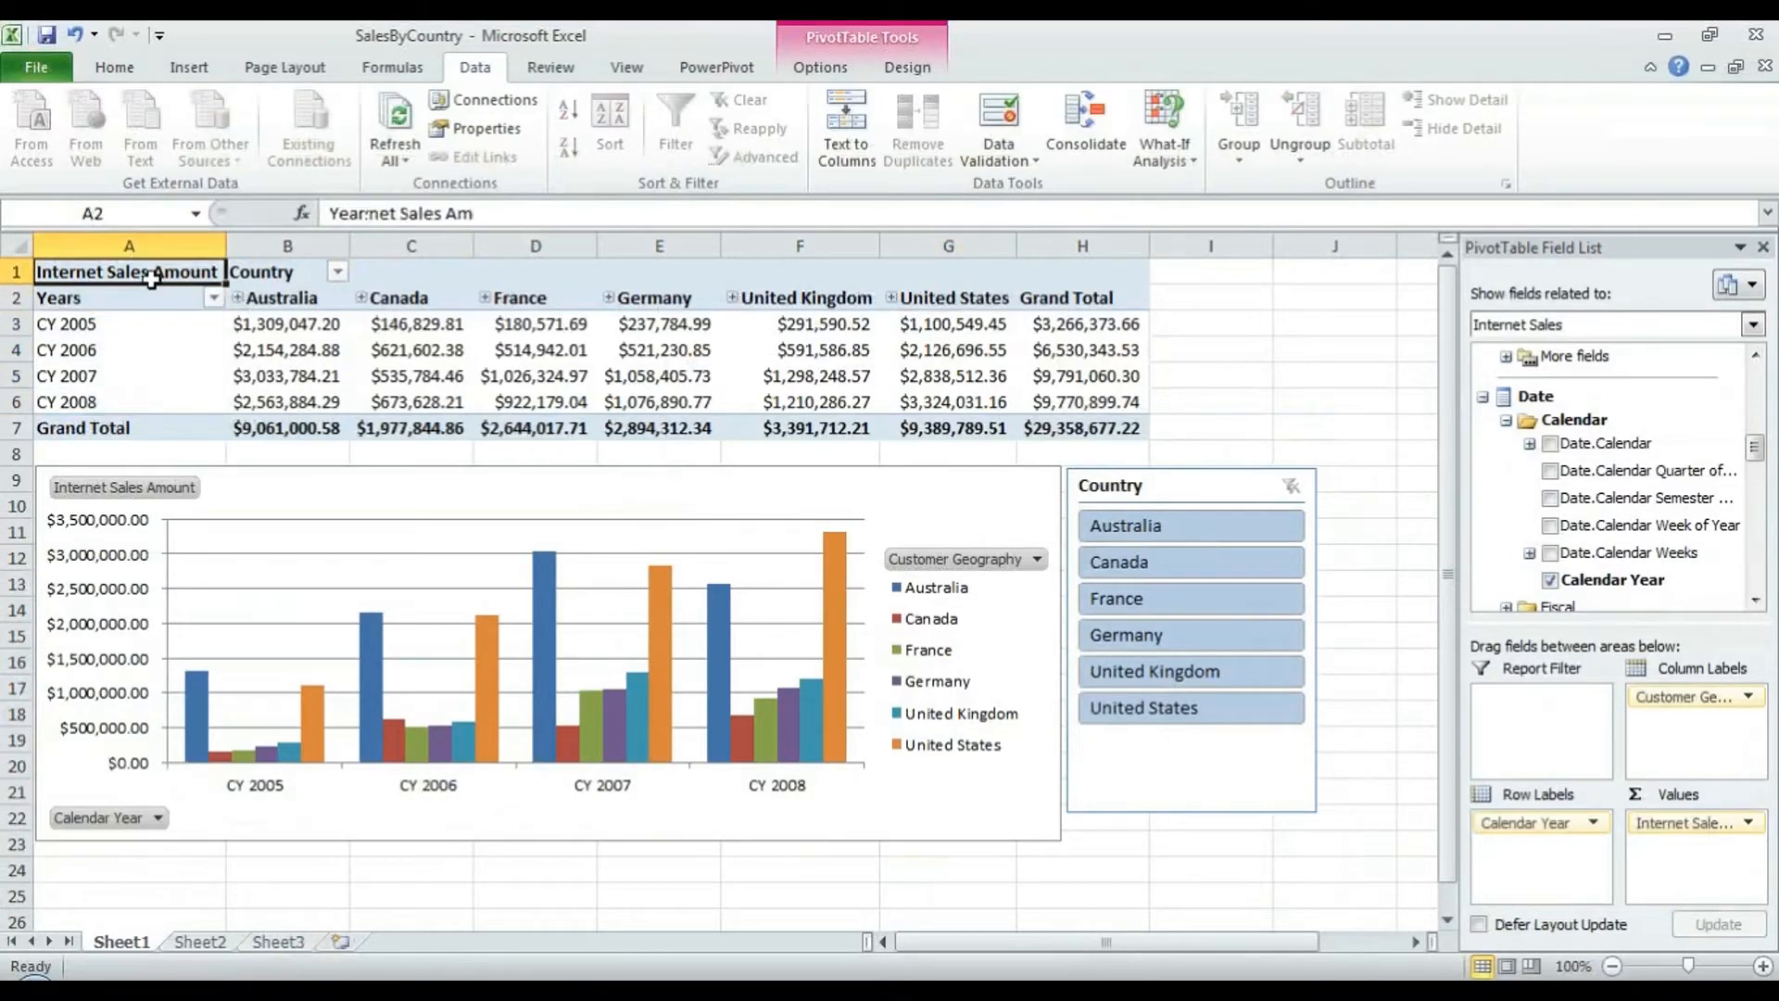
left_click(412, 401)
left_click(237, 496)
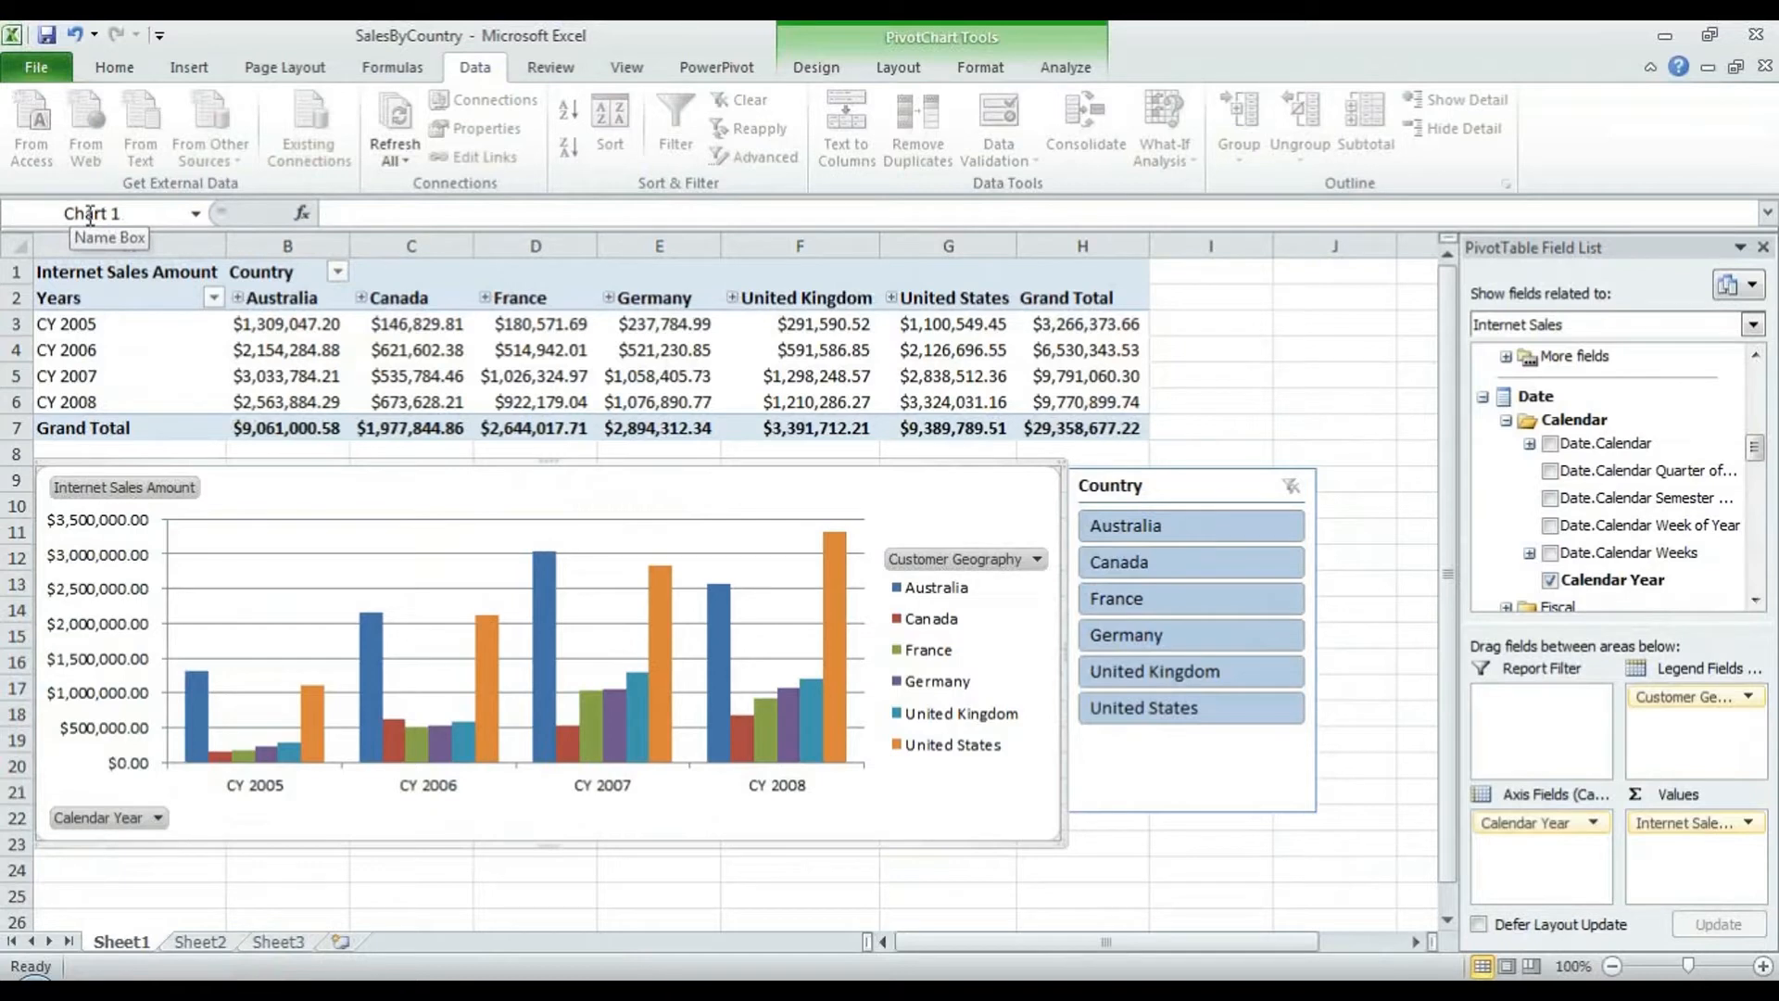
right_click(417, 375)
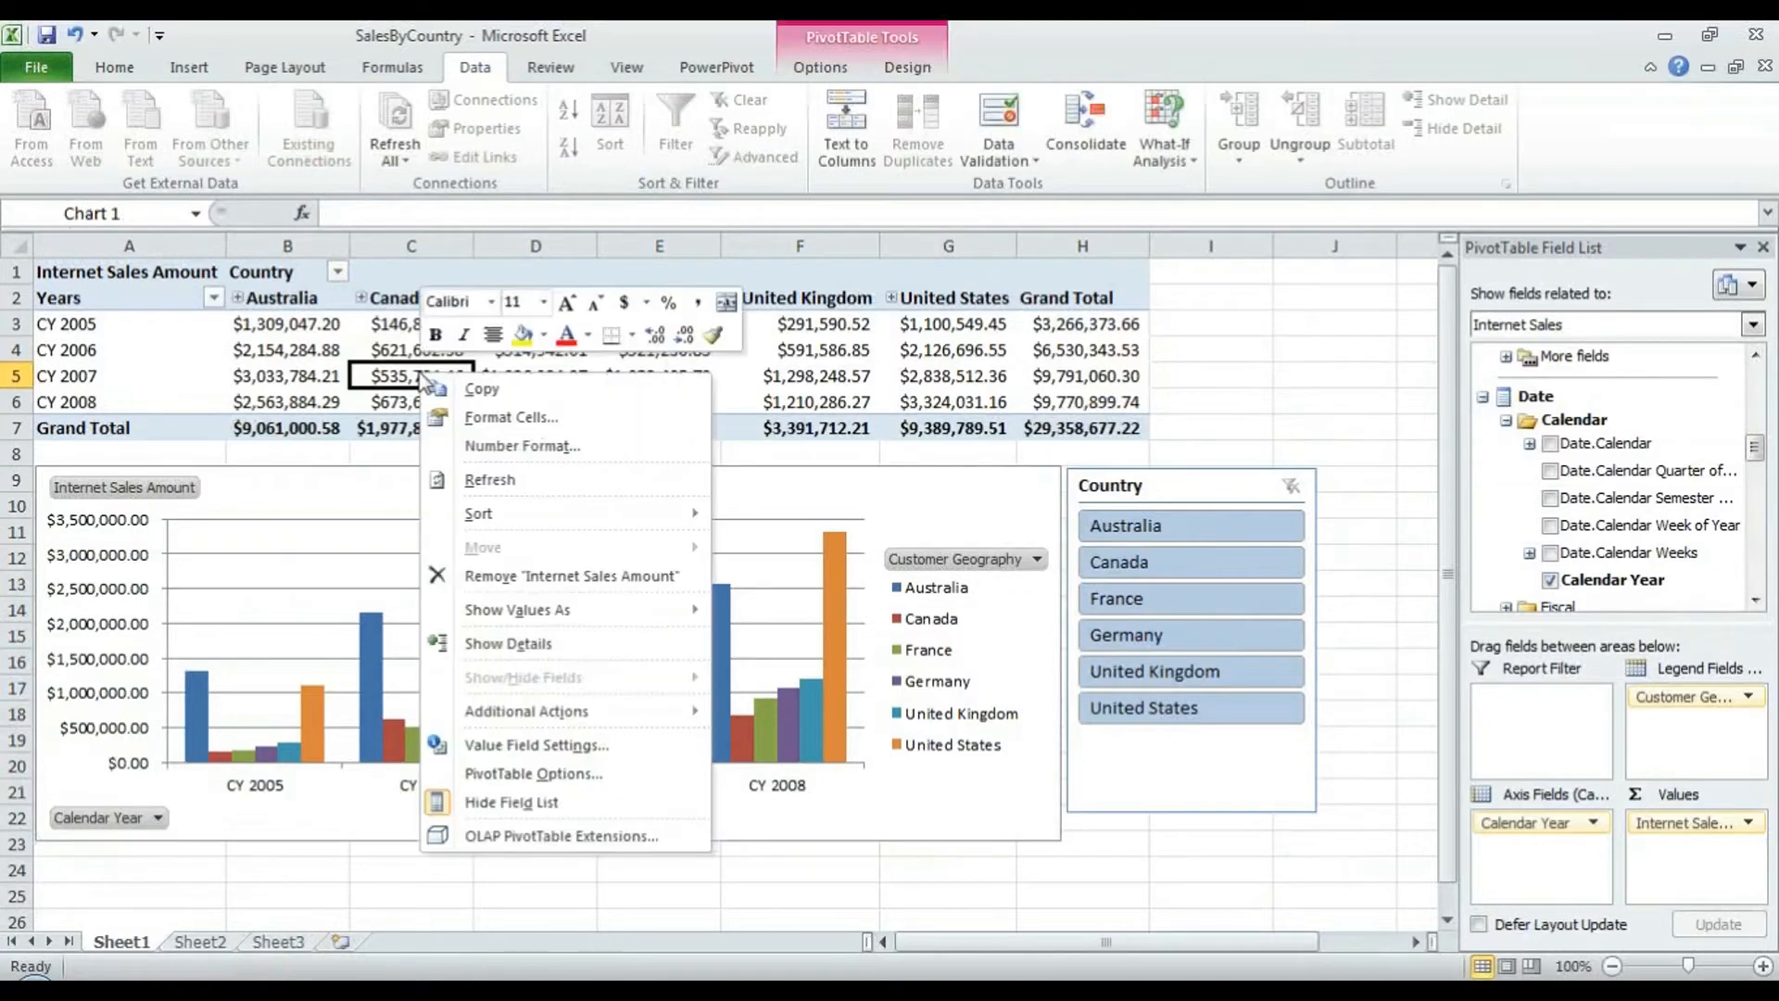
left_click(614, 773)
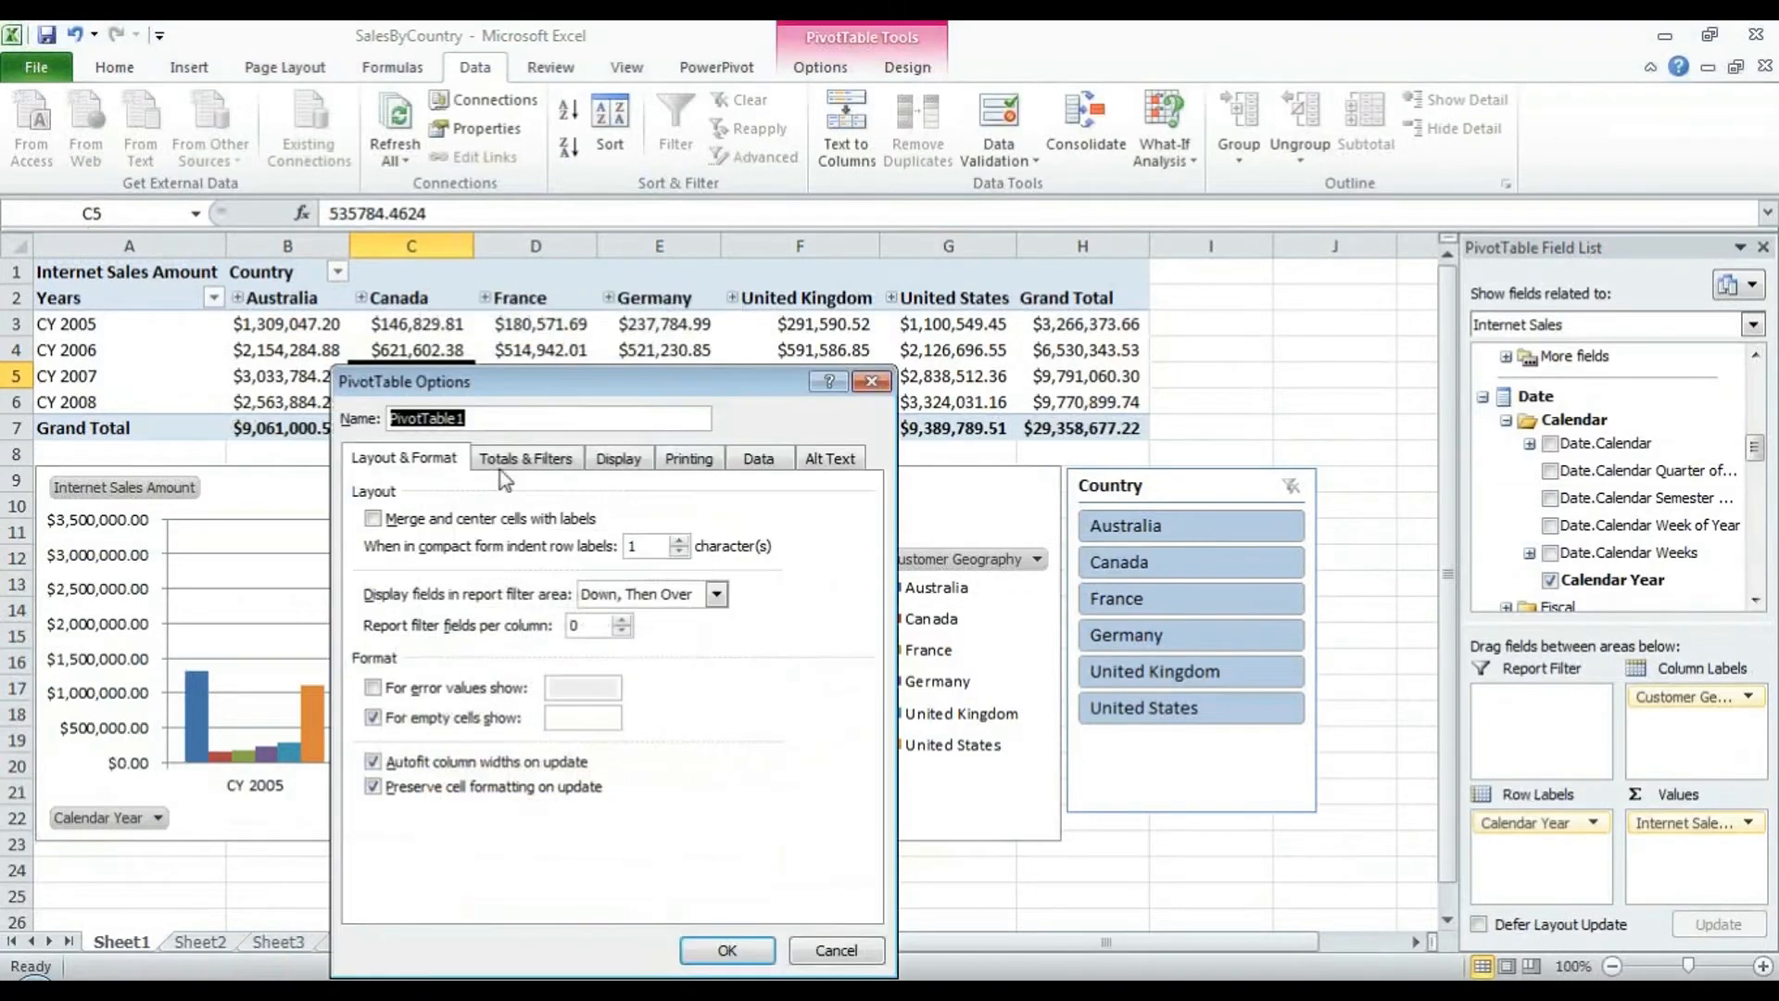
left_click(509, 425)
left_click(832, 953)
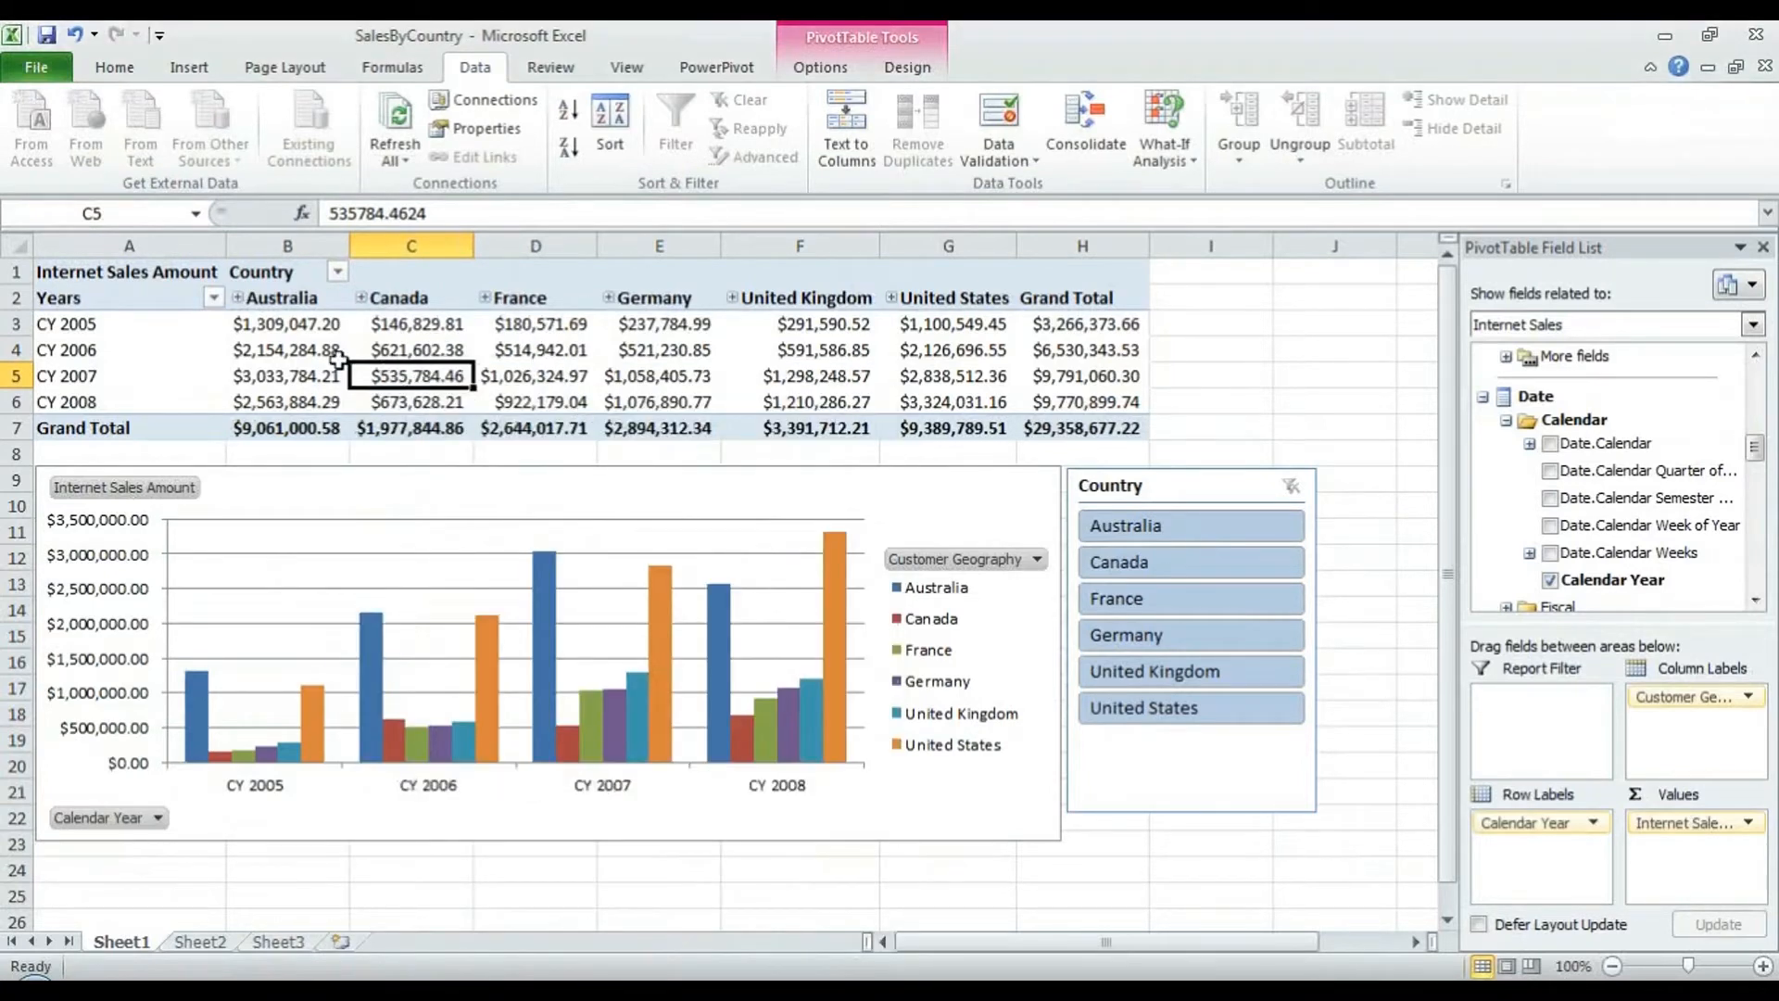
left_click(336, 360)
left_click(369, 506)
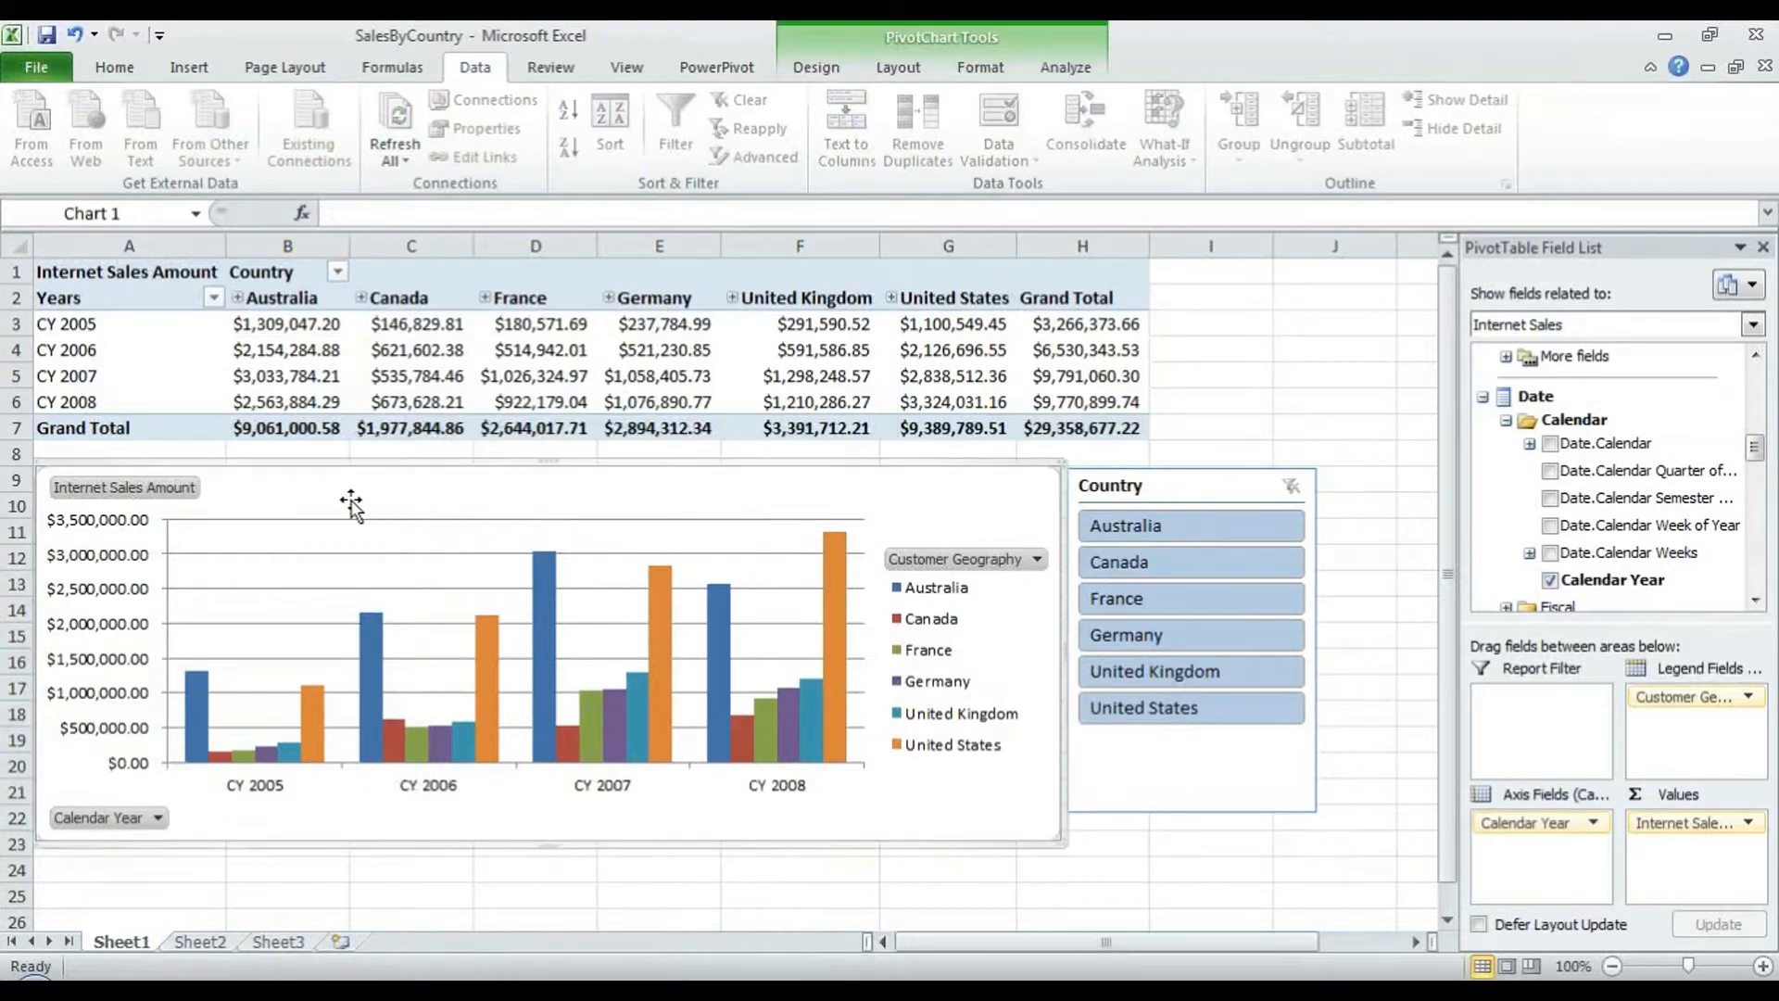
left_click(135, 213)
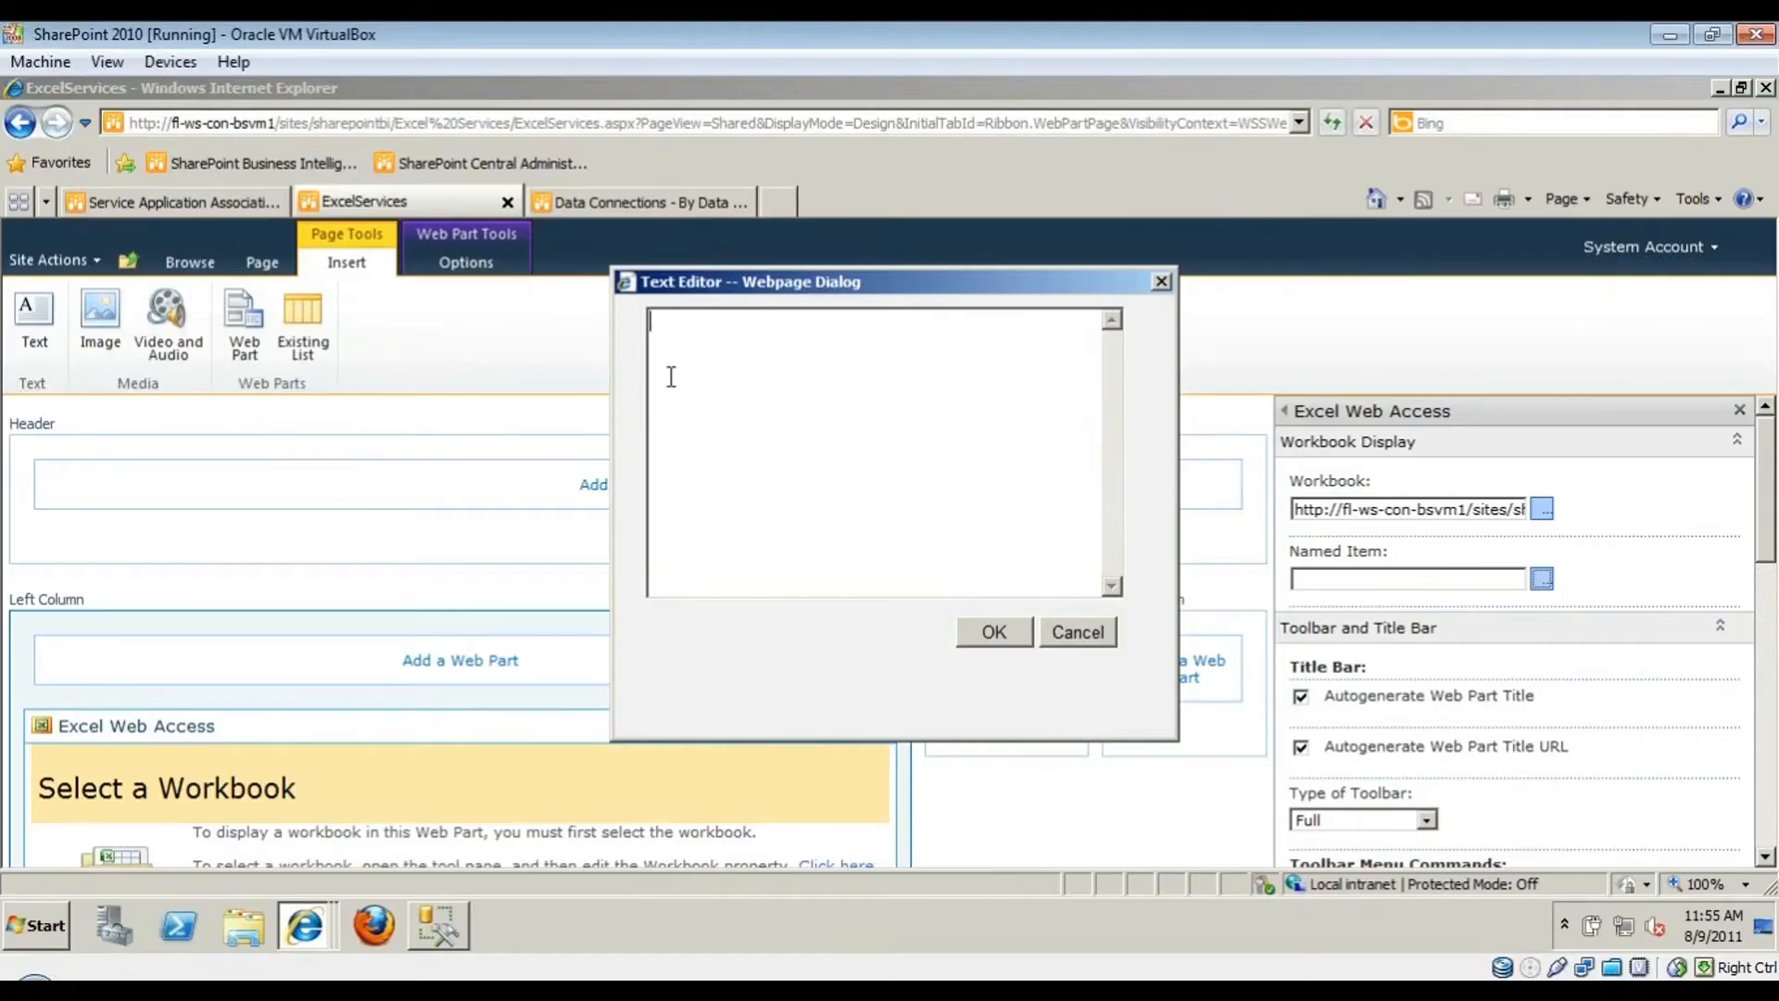
- Set the web part's named item to the pasted chart name Chart 1
type("Chart 1")
left_click(995, 634)
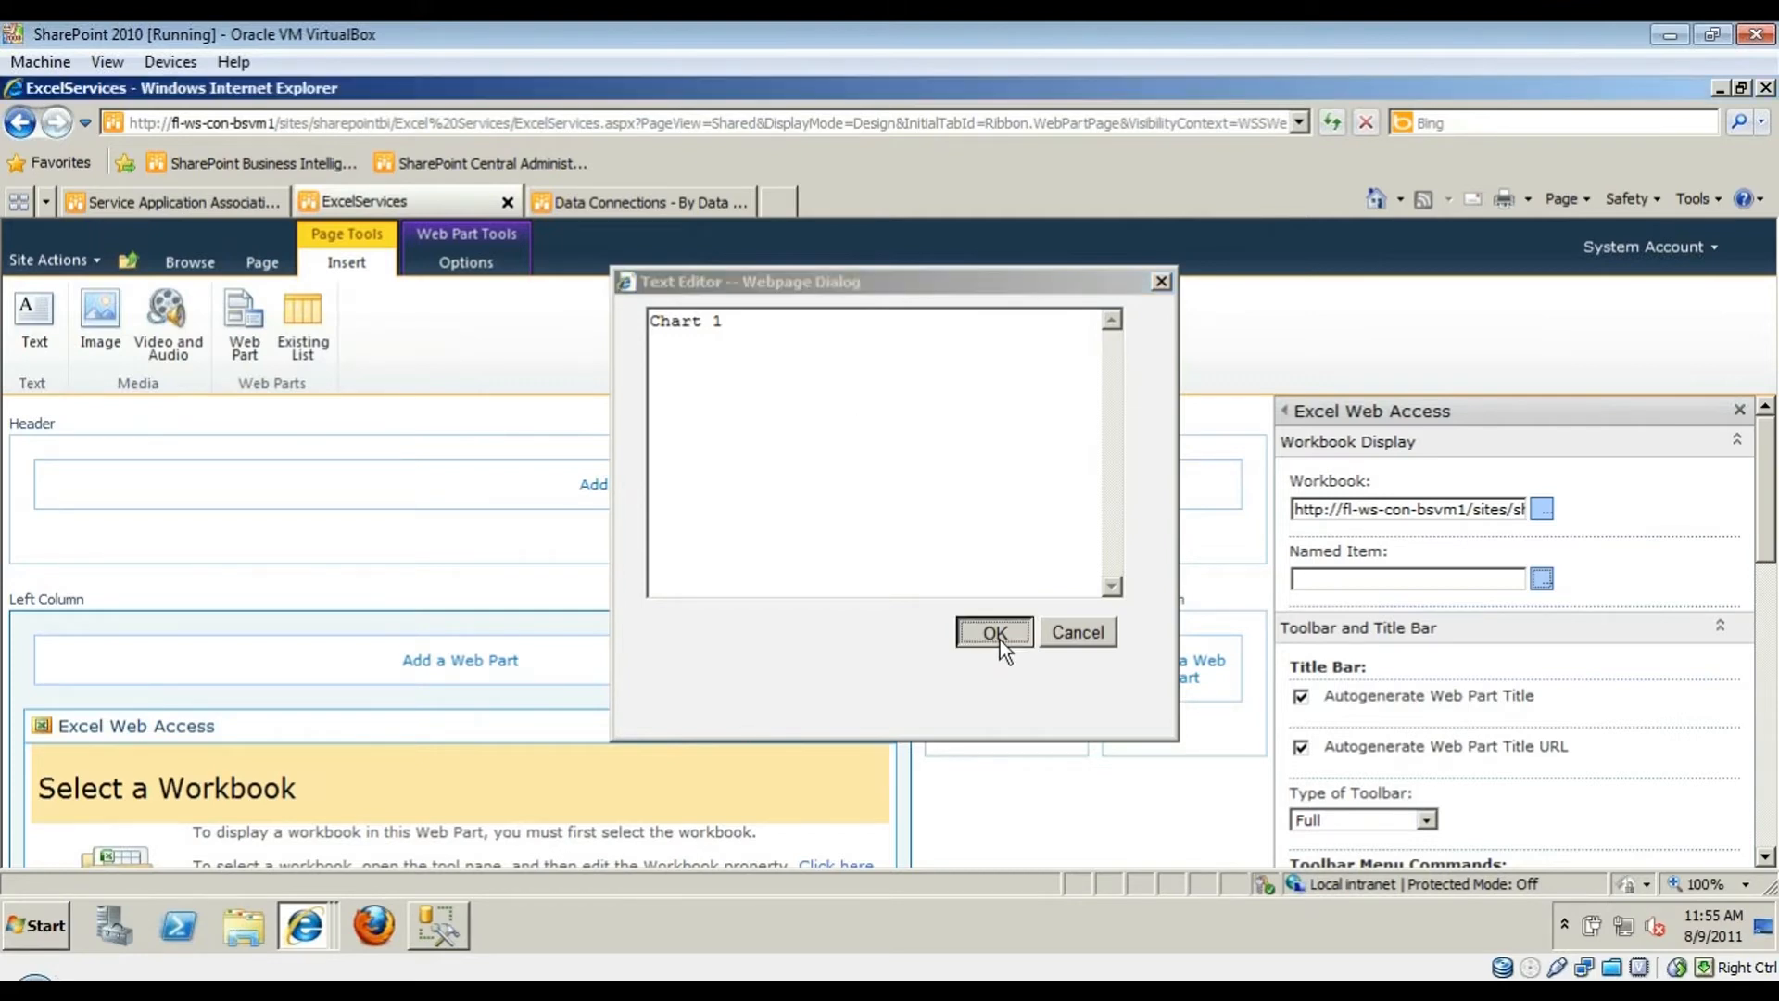
double_click(1374, 581)
left_click(1379, 577)
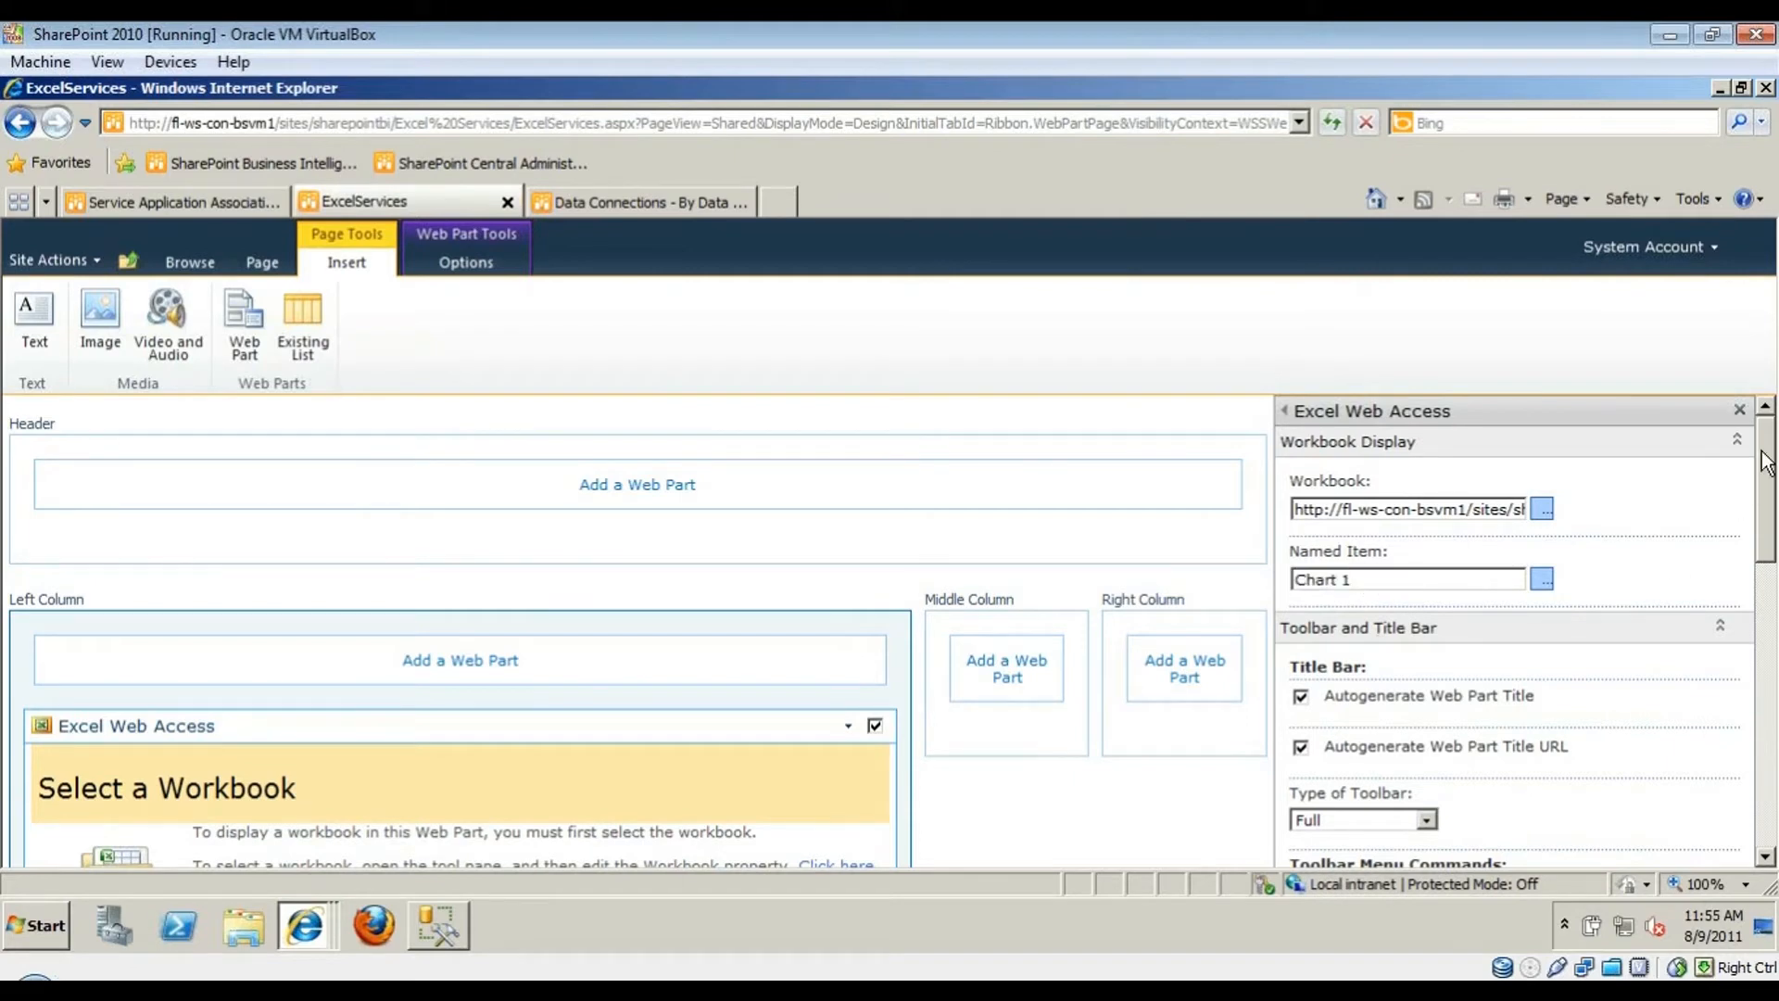
left_click_drag(1765, 460, 1764, 563)
- Choose the Full toolbar and uncheck 'Open in Excel, Download a Copy' and 'Calculate Workbook'
left_click(1362, 498)
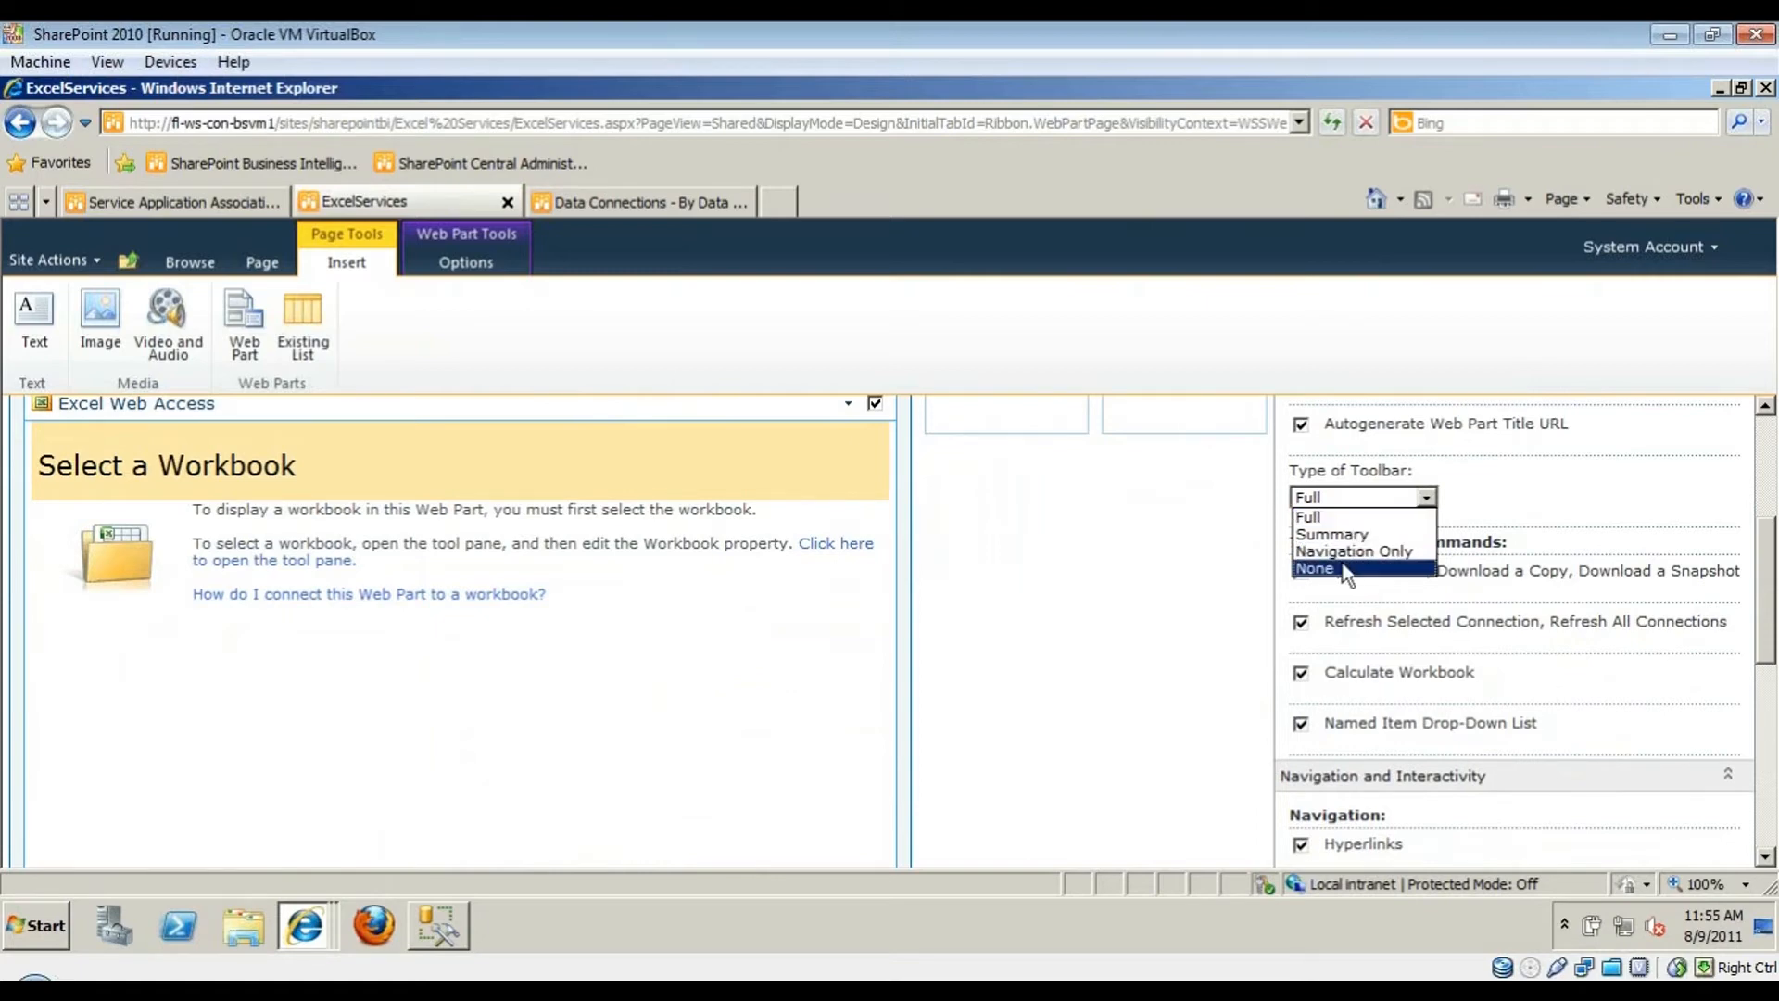
left_click(1334, 516)
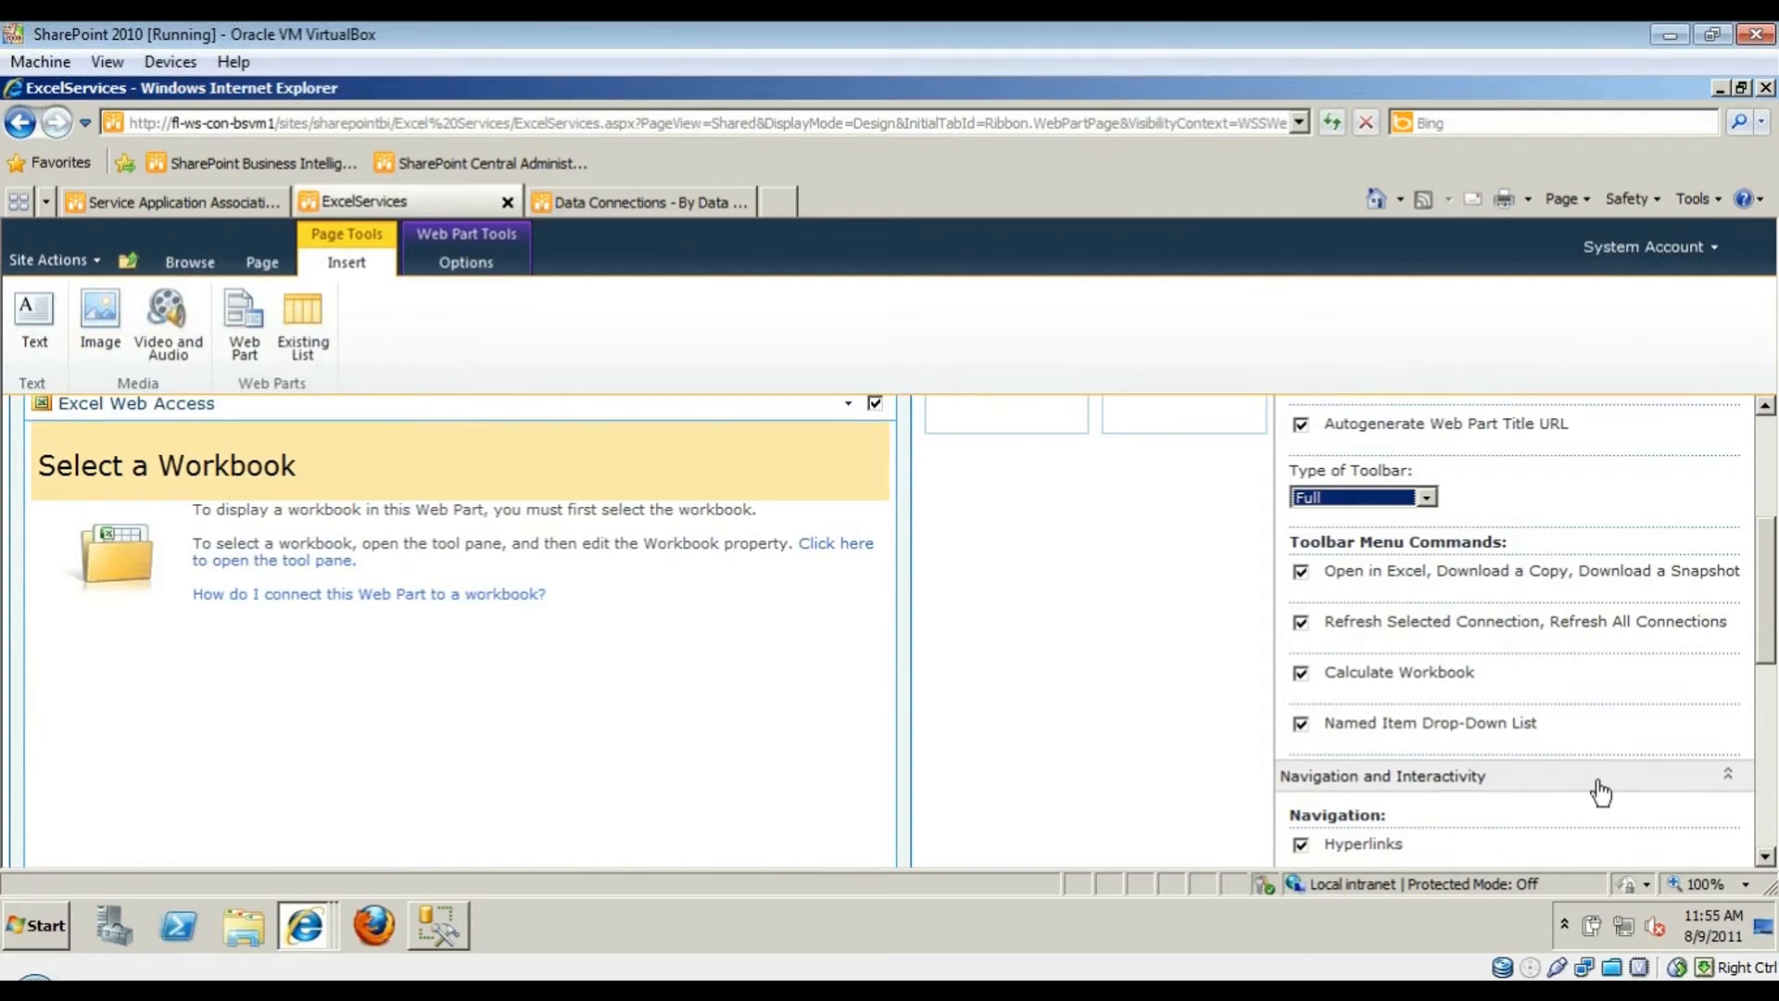
left_click(1370, 554)
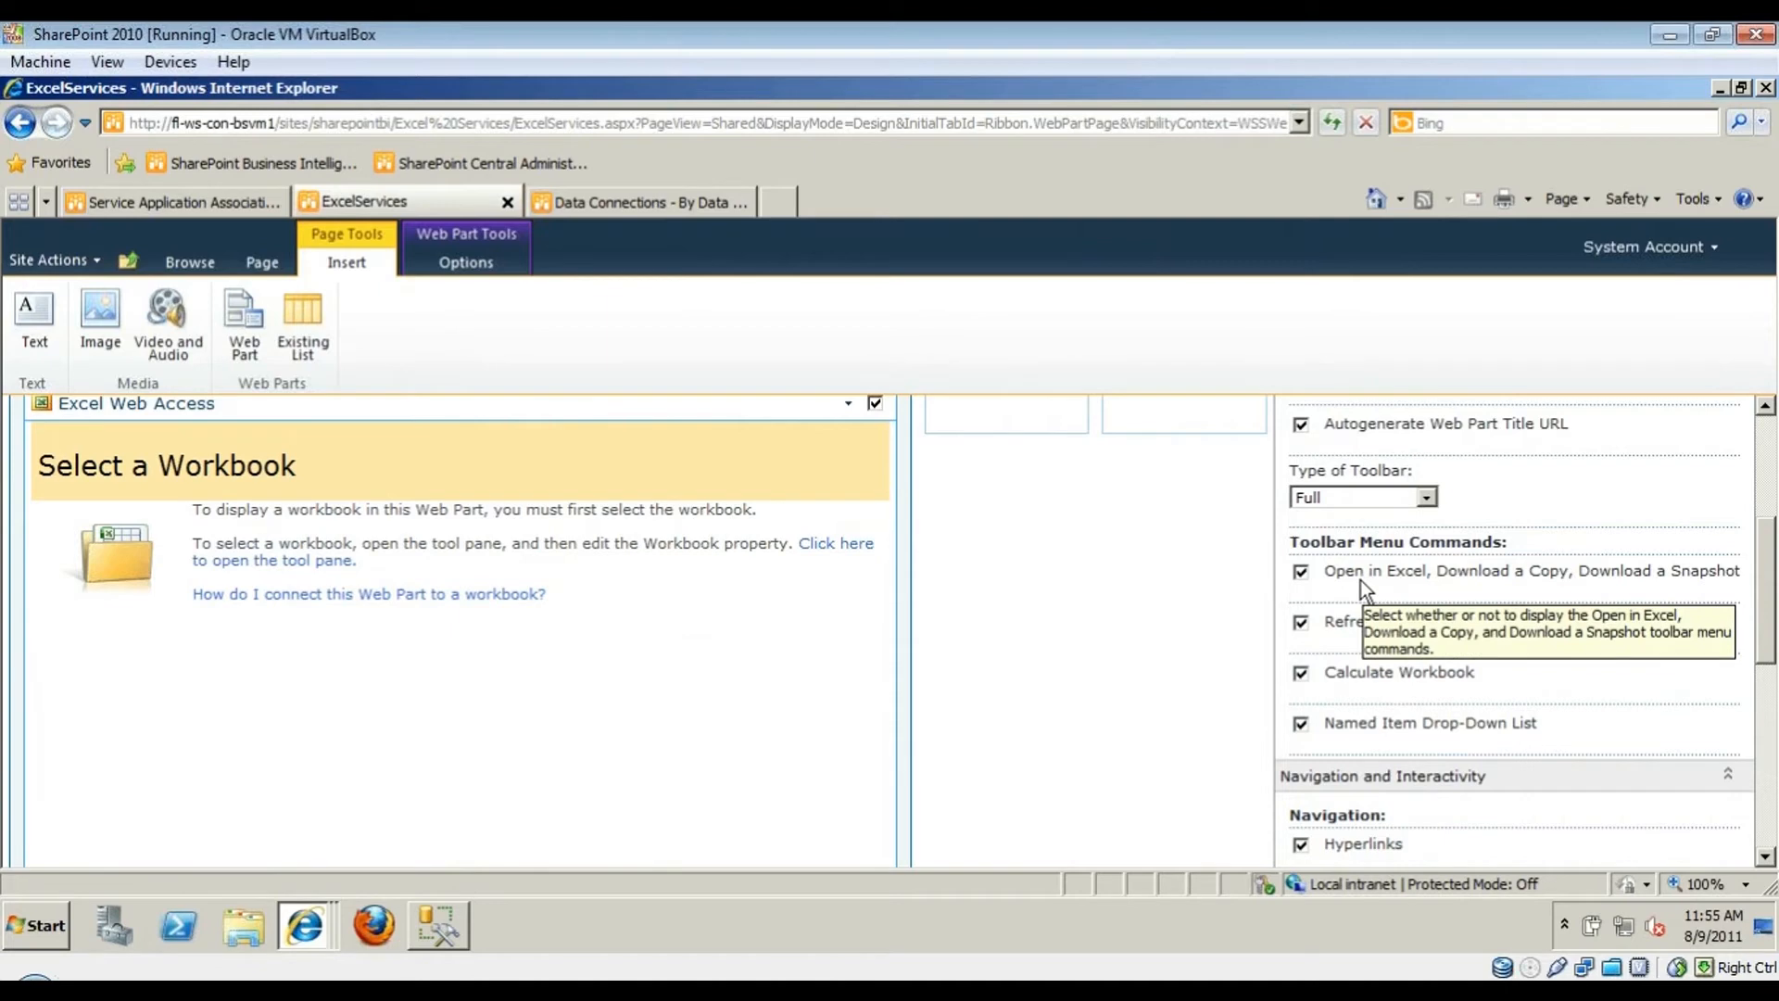
left_click(1301, 572)
right_click(1301, 575)
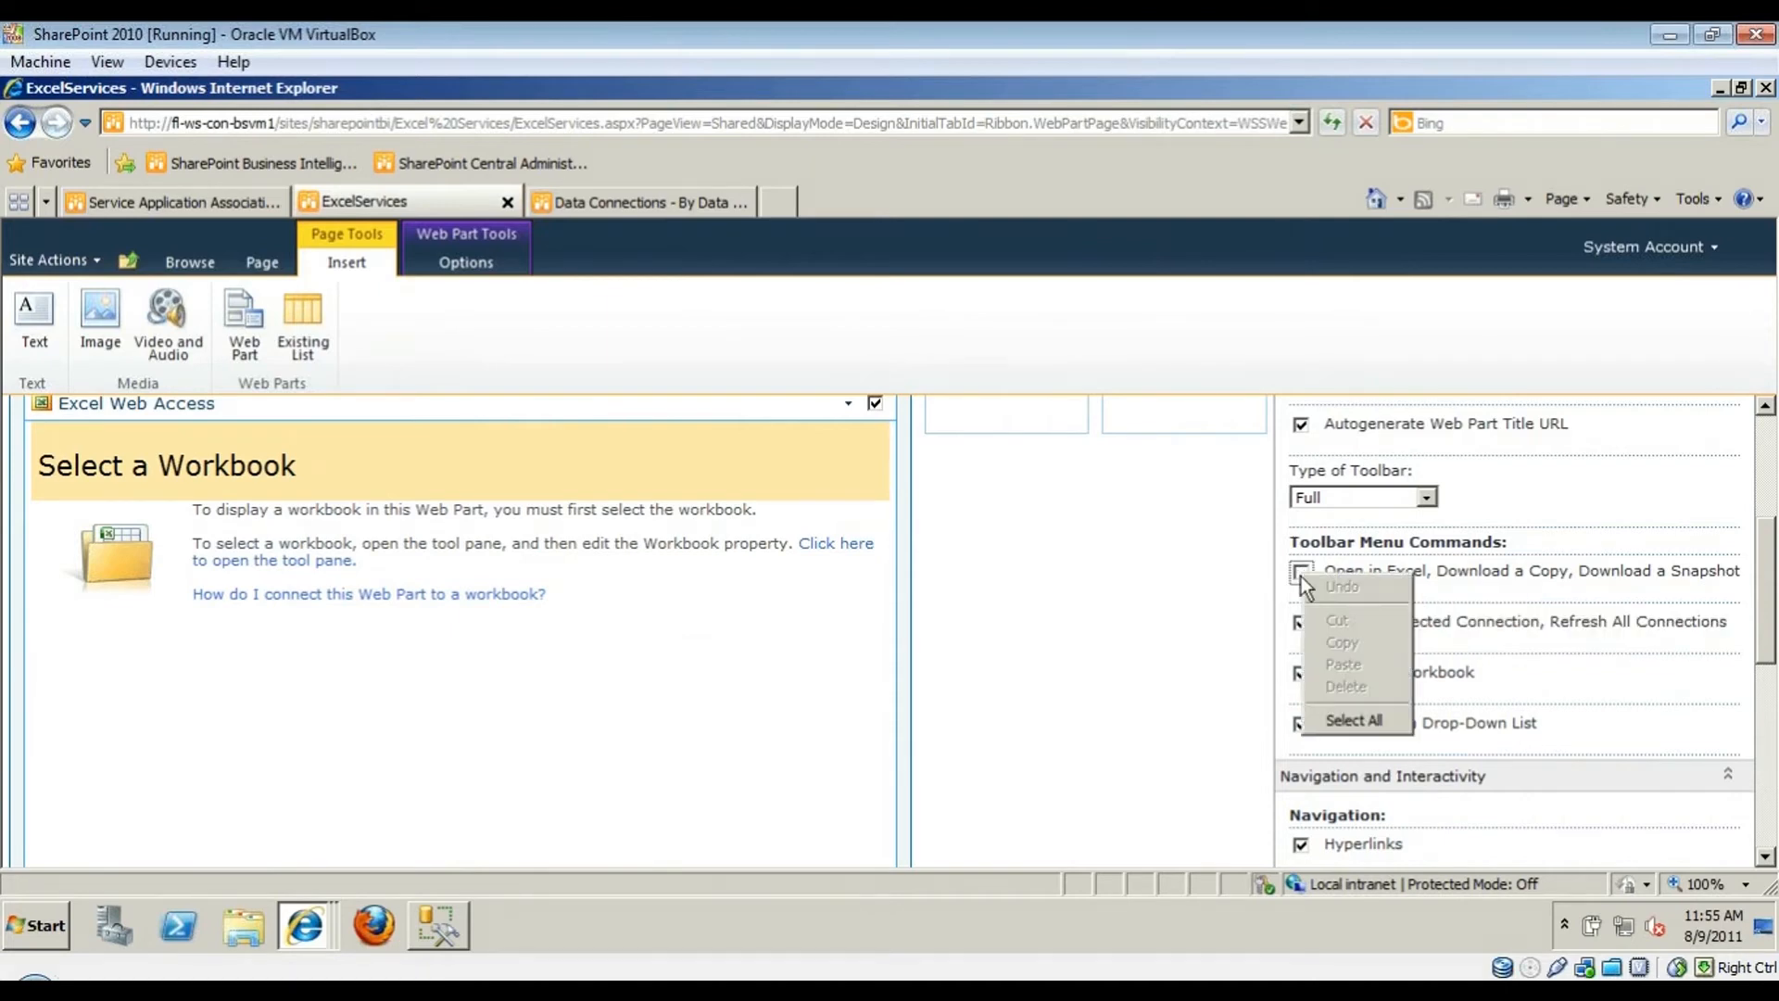
left_click(1237, 599)
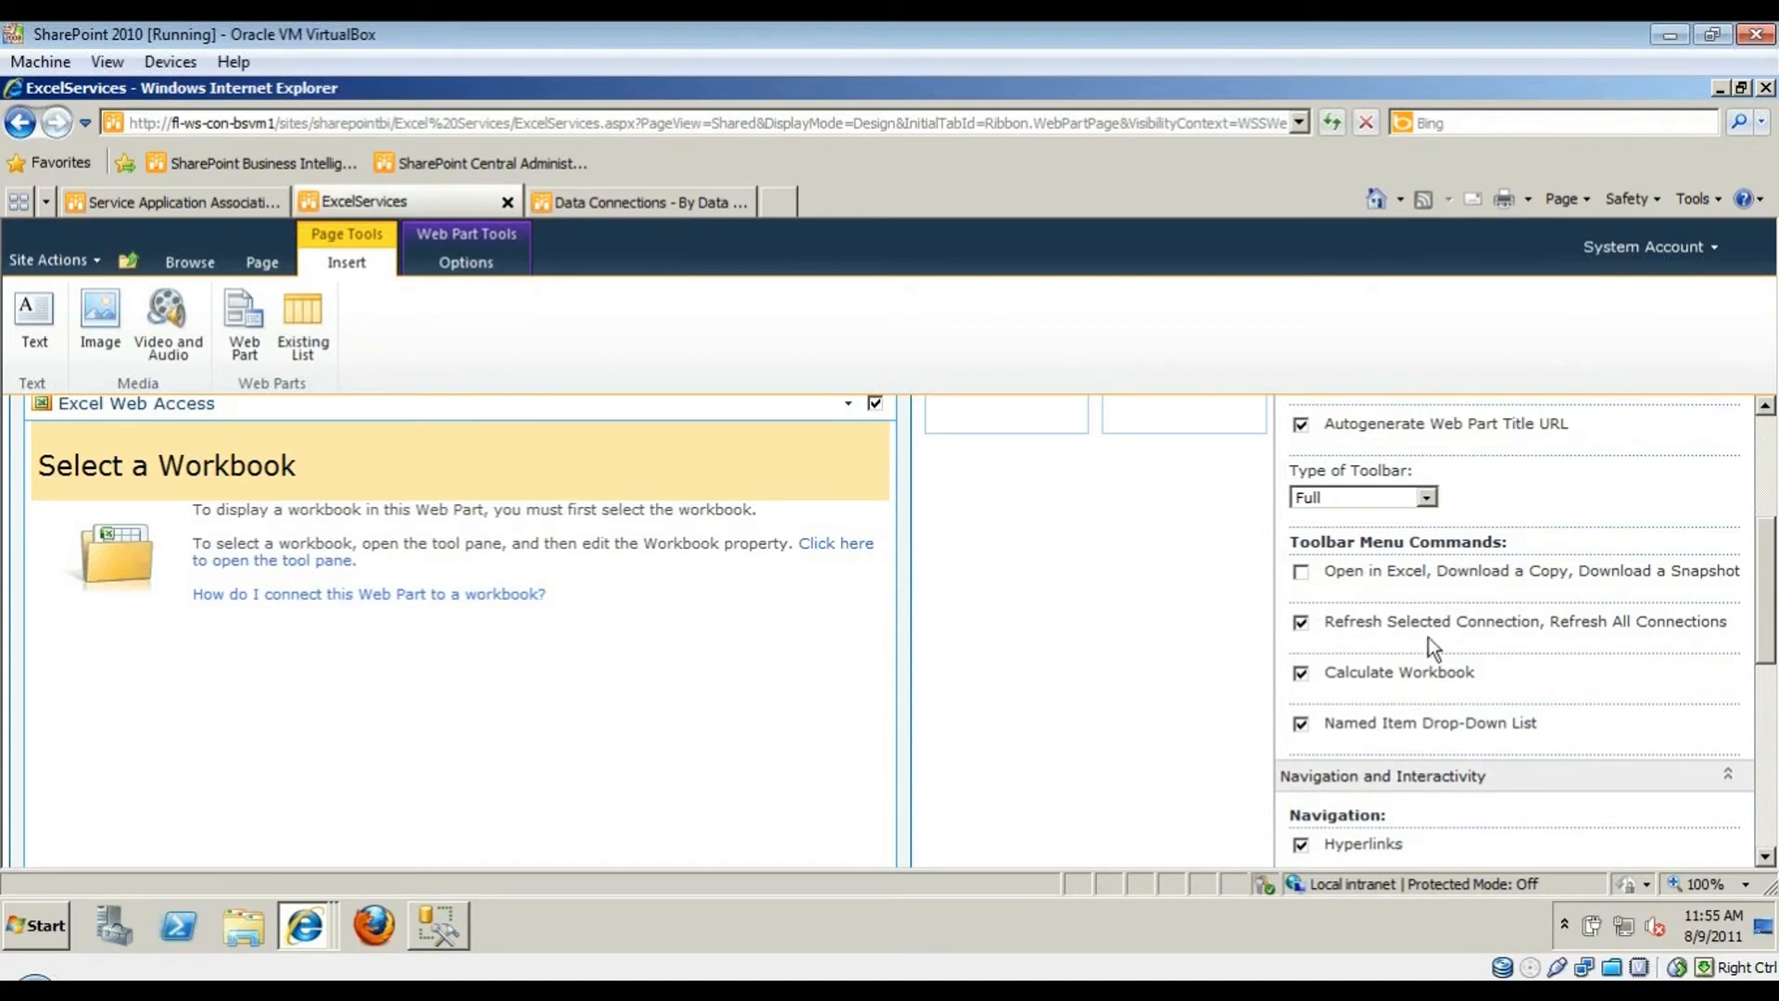
left_click(1386, 676)
scroll(1571, 808, "down", 10)
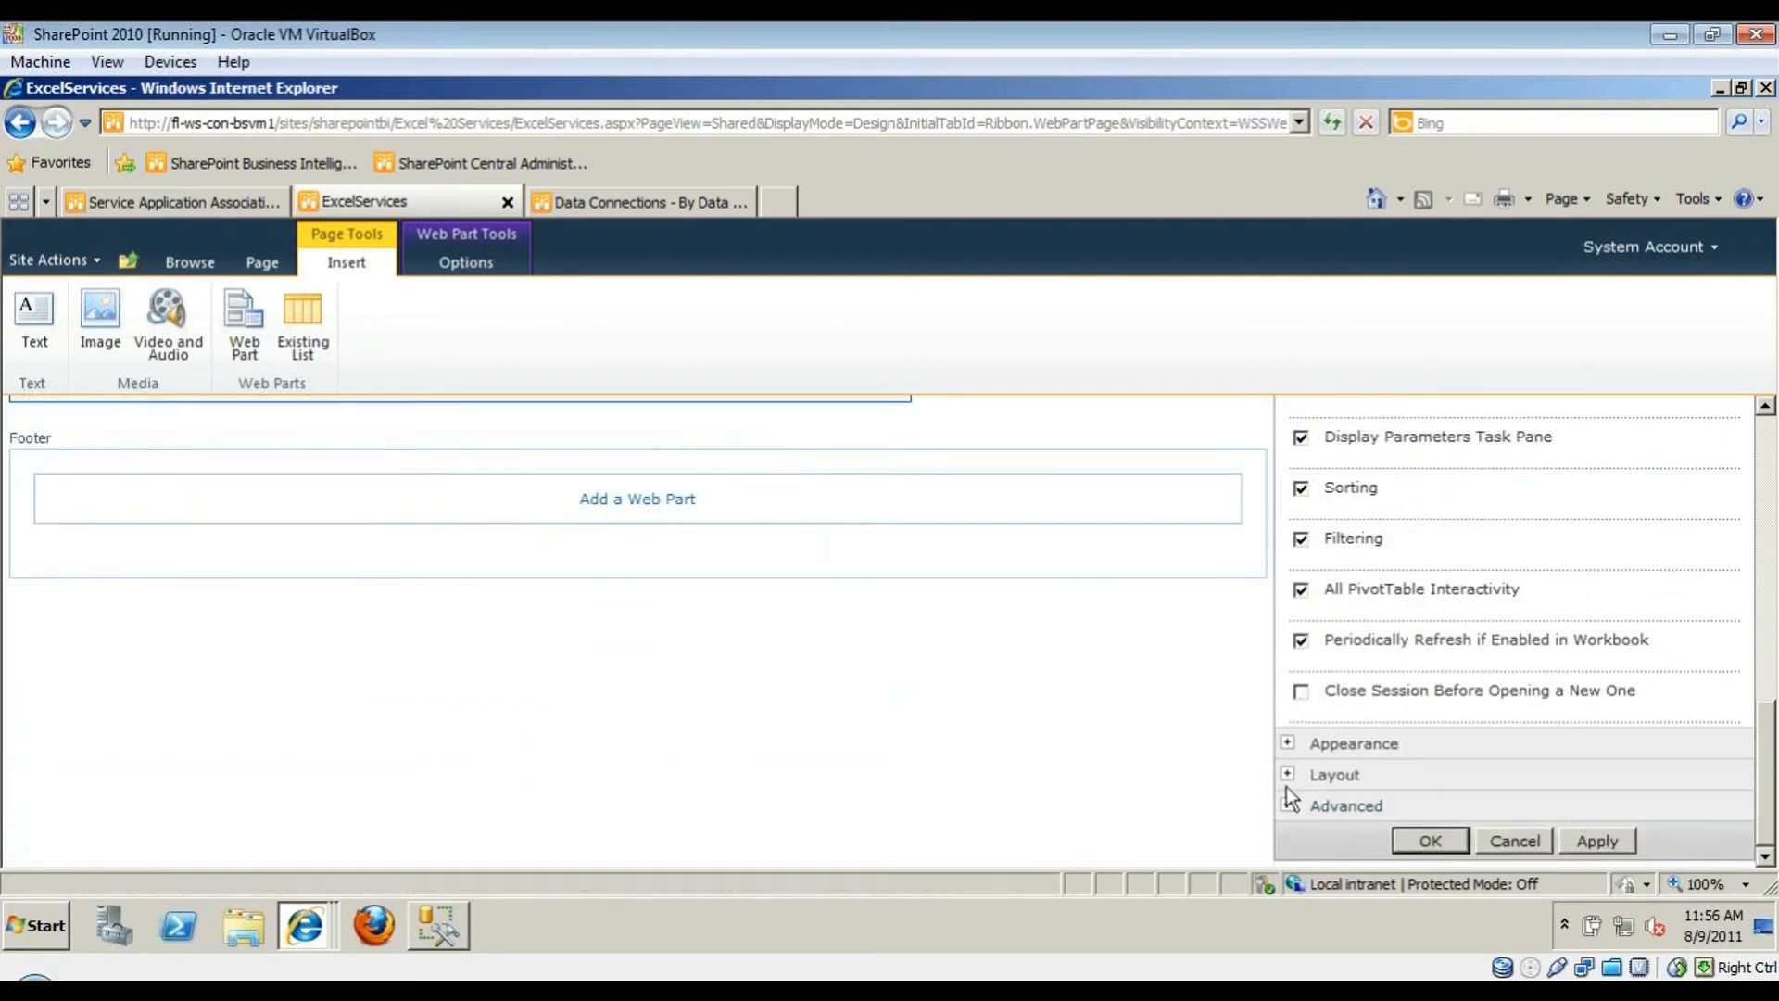
- Retitle the part 'Sales By Country', choose 'No. Adjust height to fit zone', and click OK
left_click(1287, 742)
scroll(1363, 769, "down", 3)
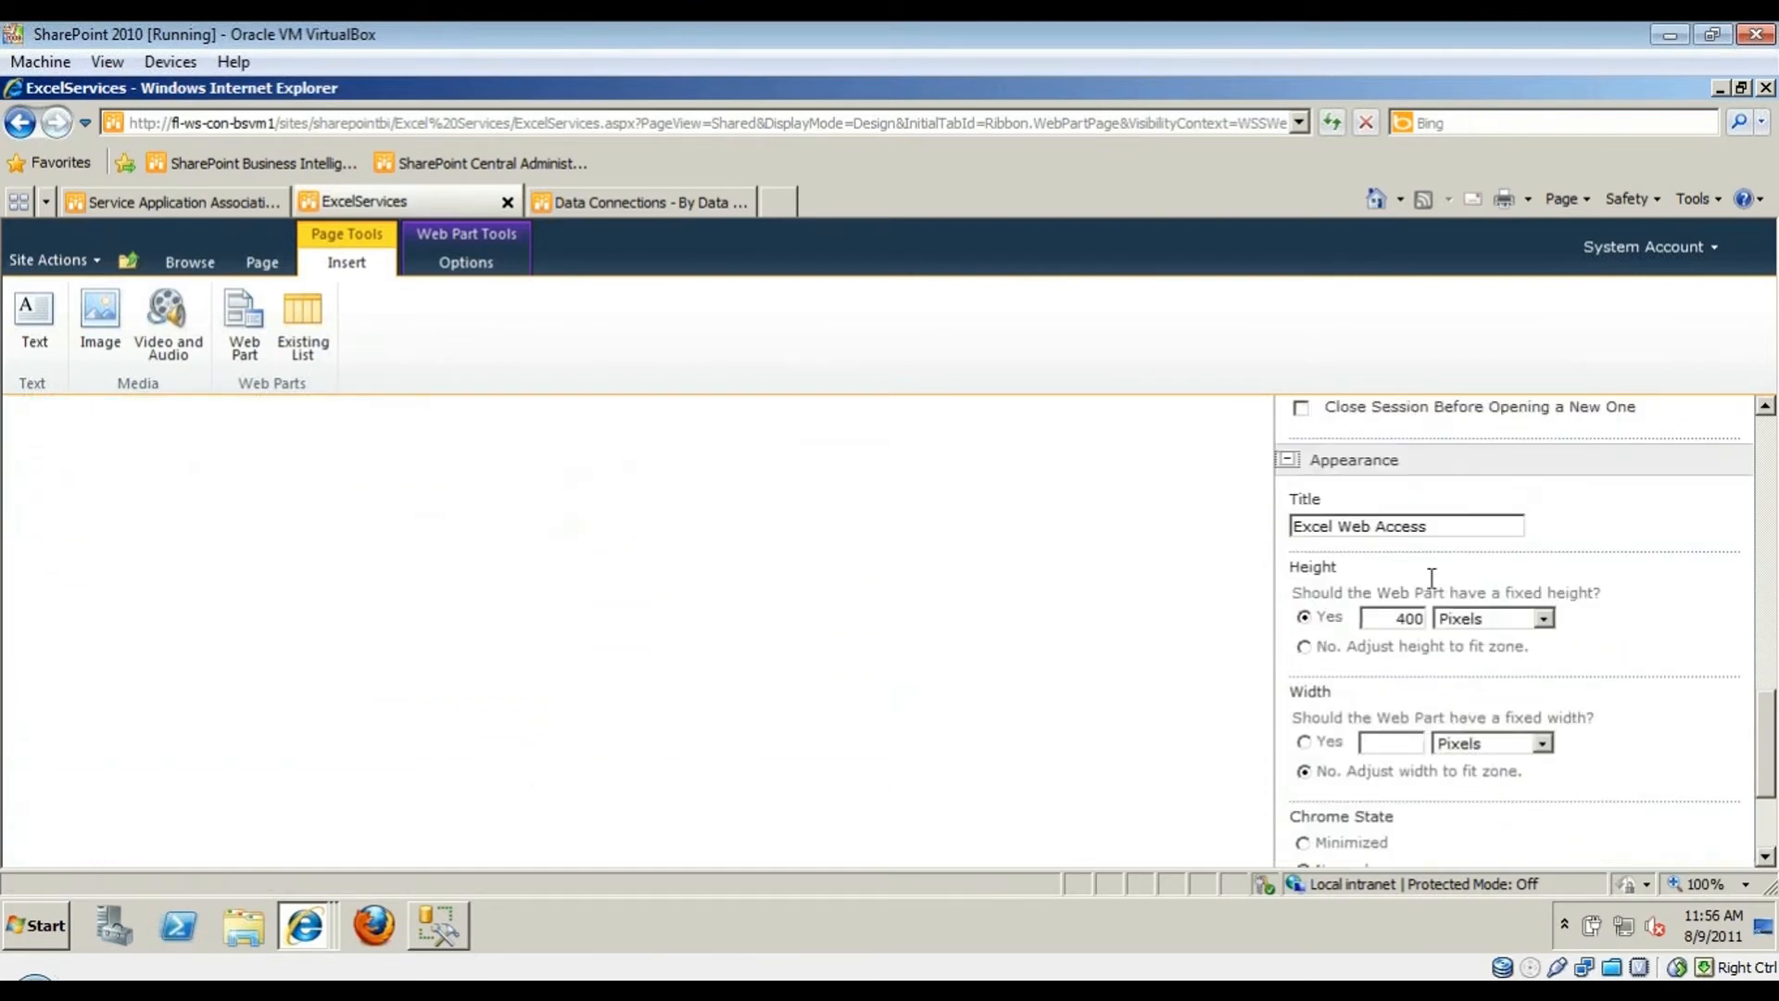
key("Tab")
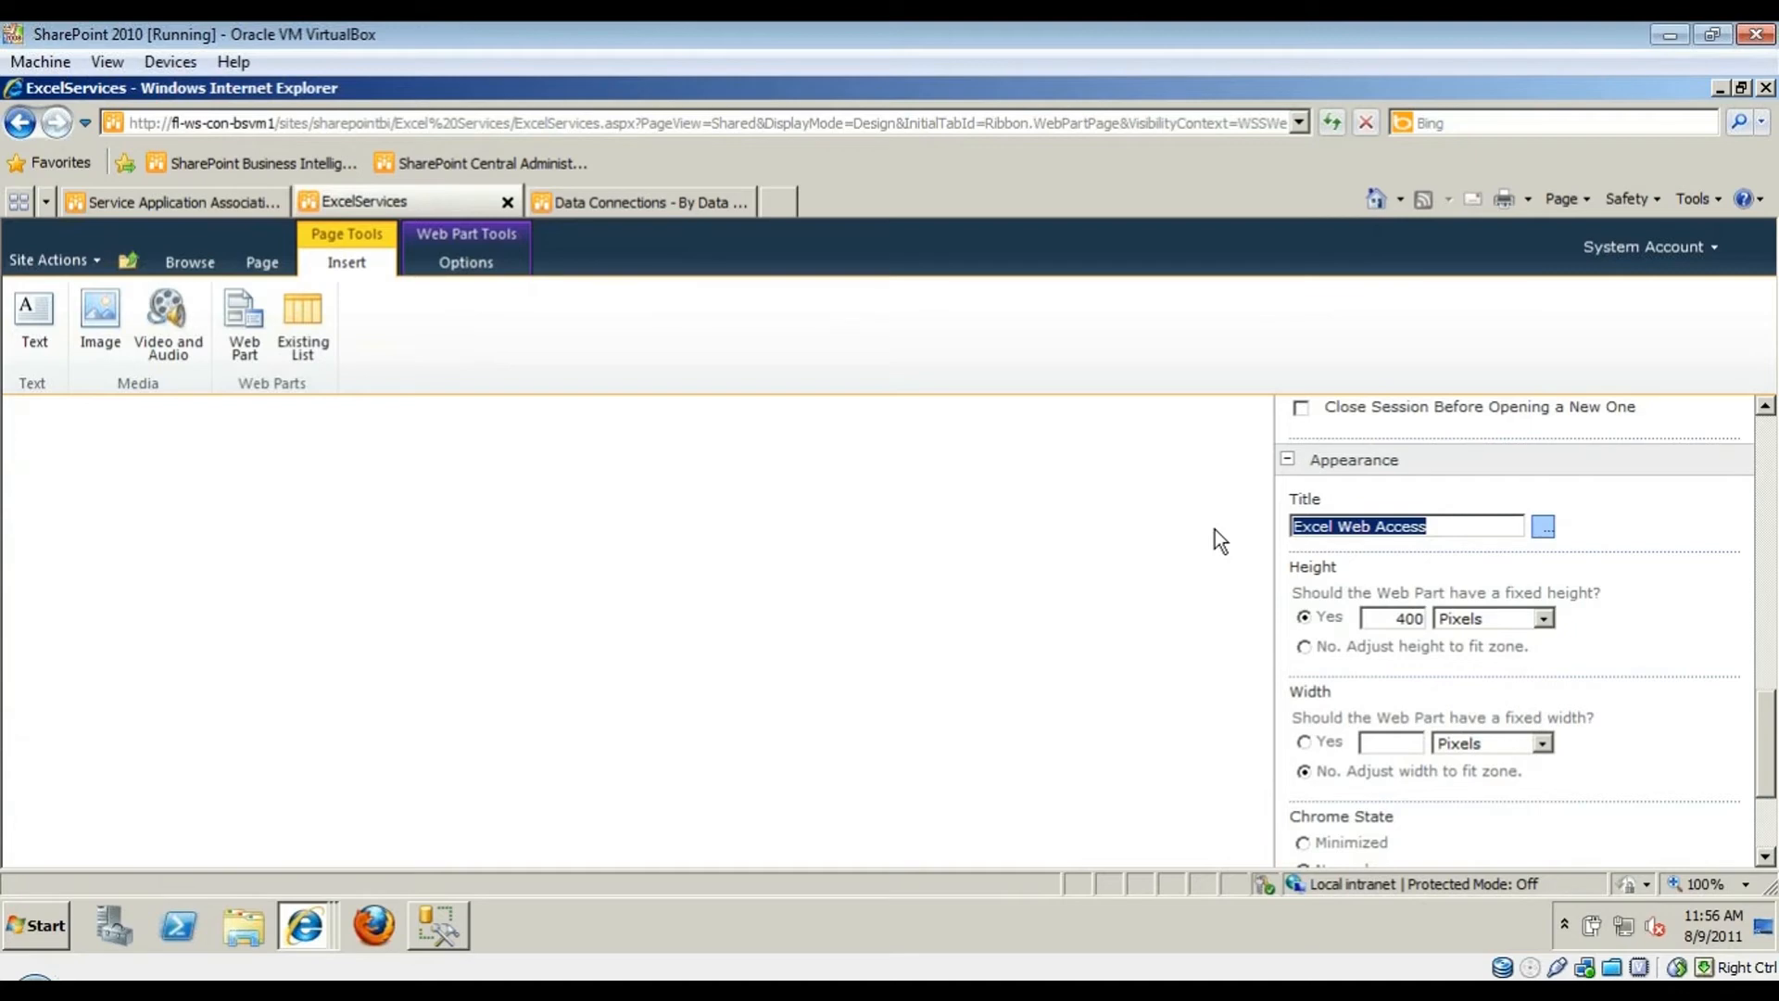
type("Sales By Country")
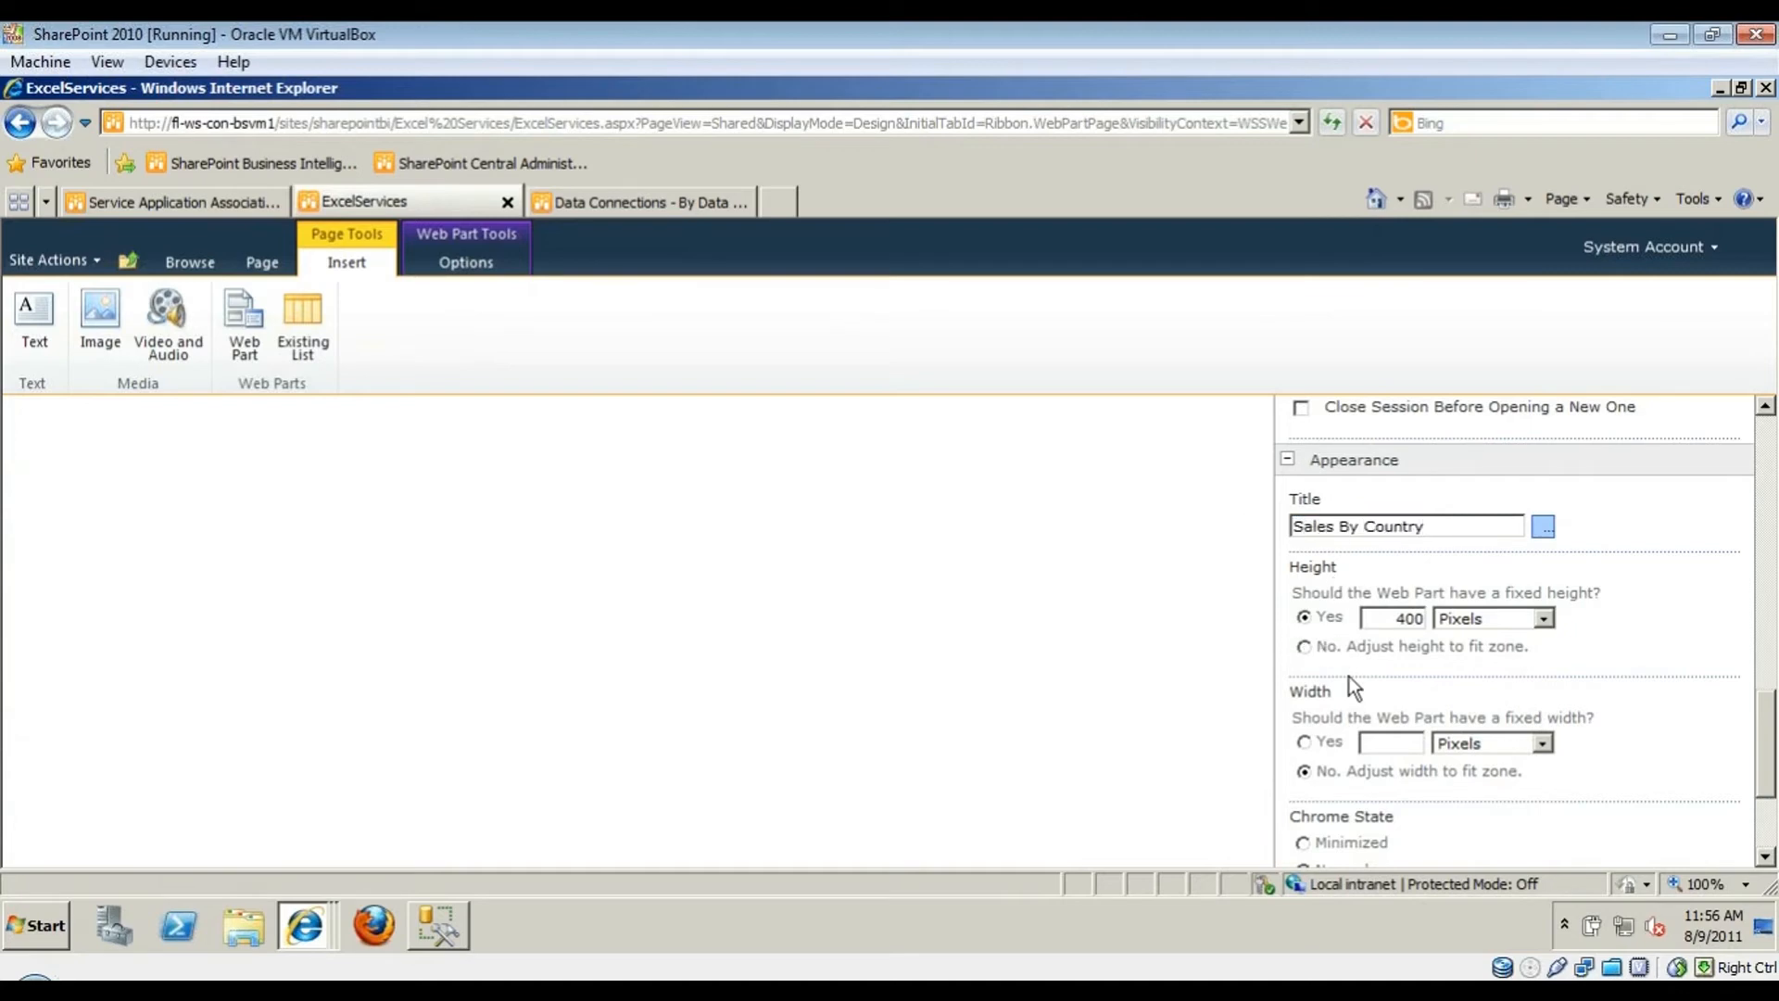
left_click(1303, 647)
scroll(1156, 689, "down", 5)
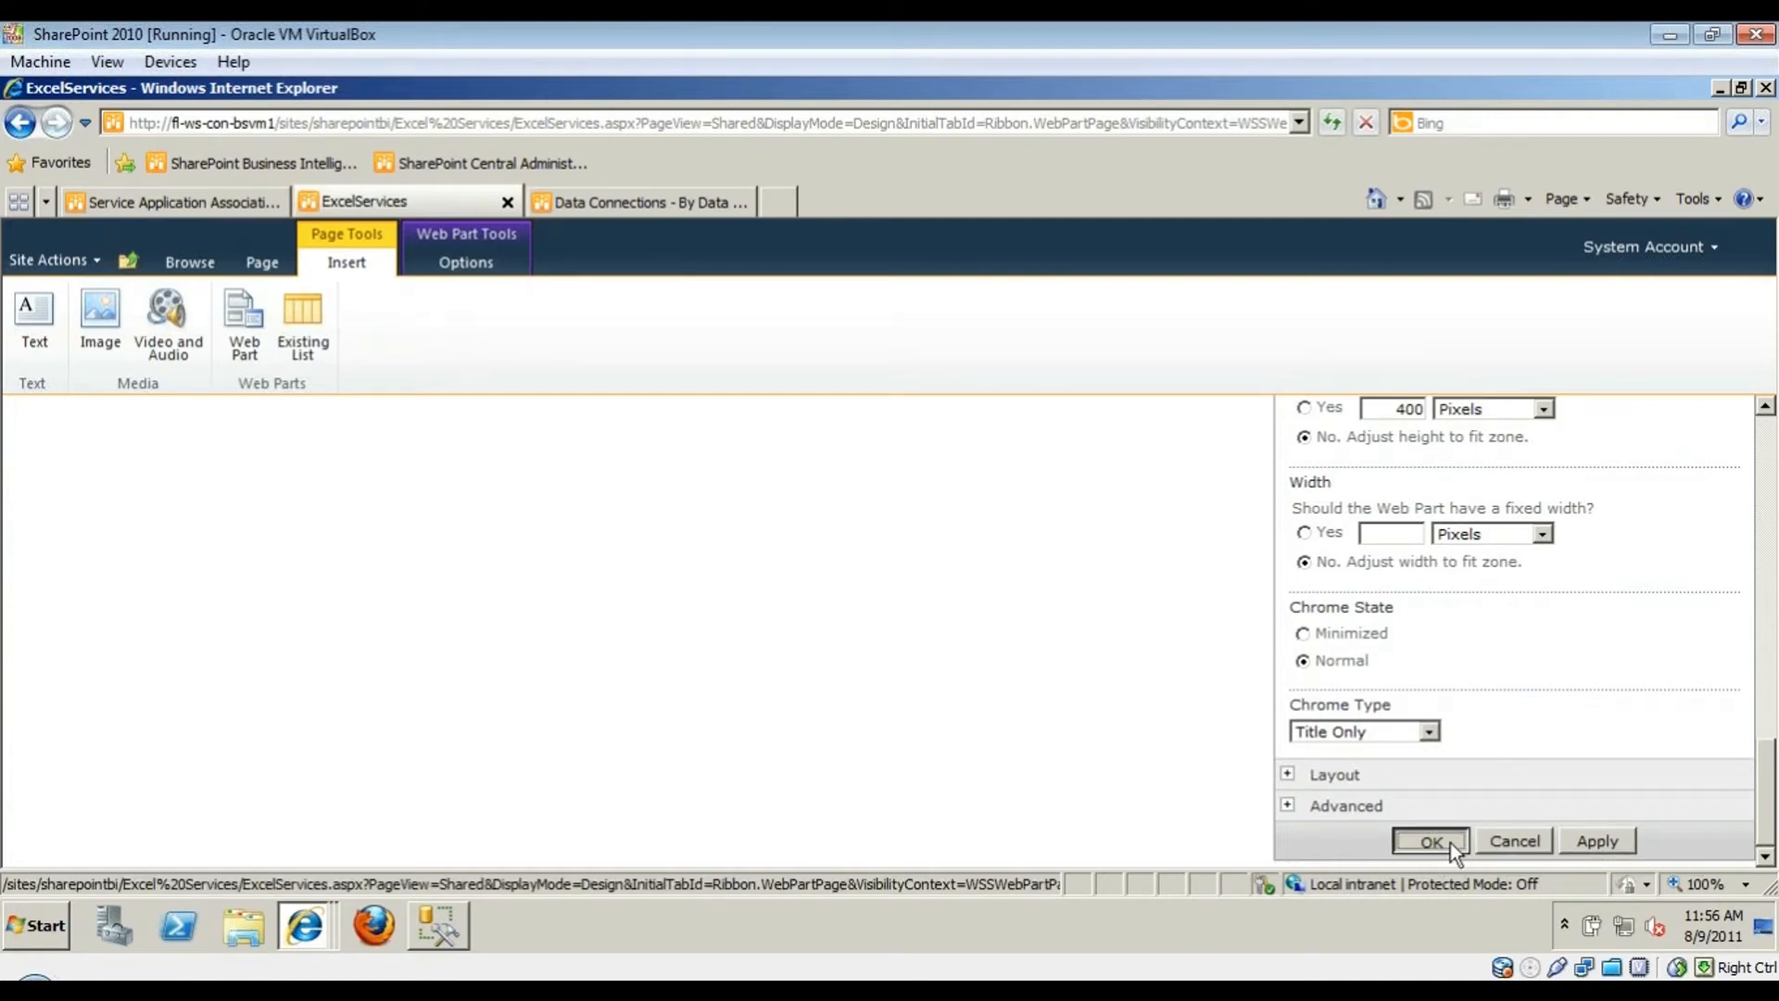
left_click(1449, 842)
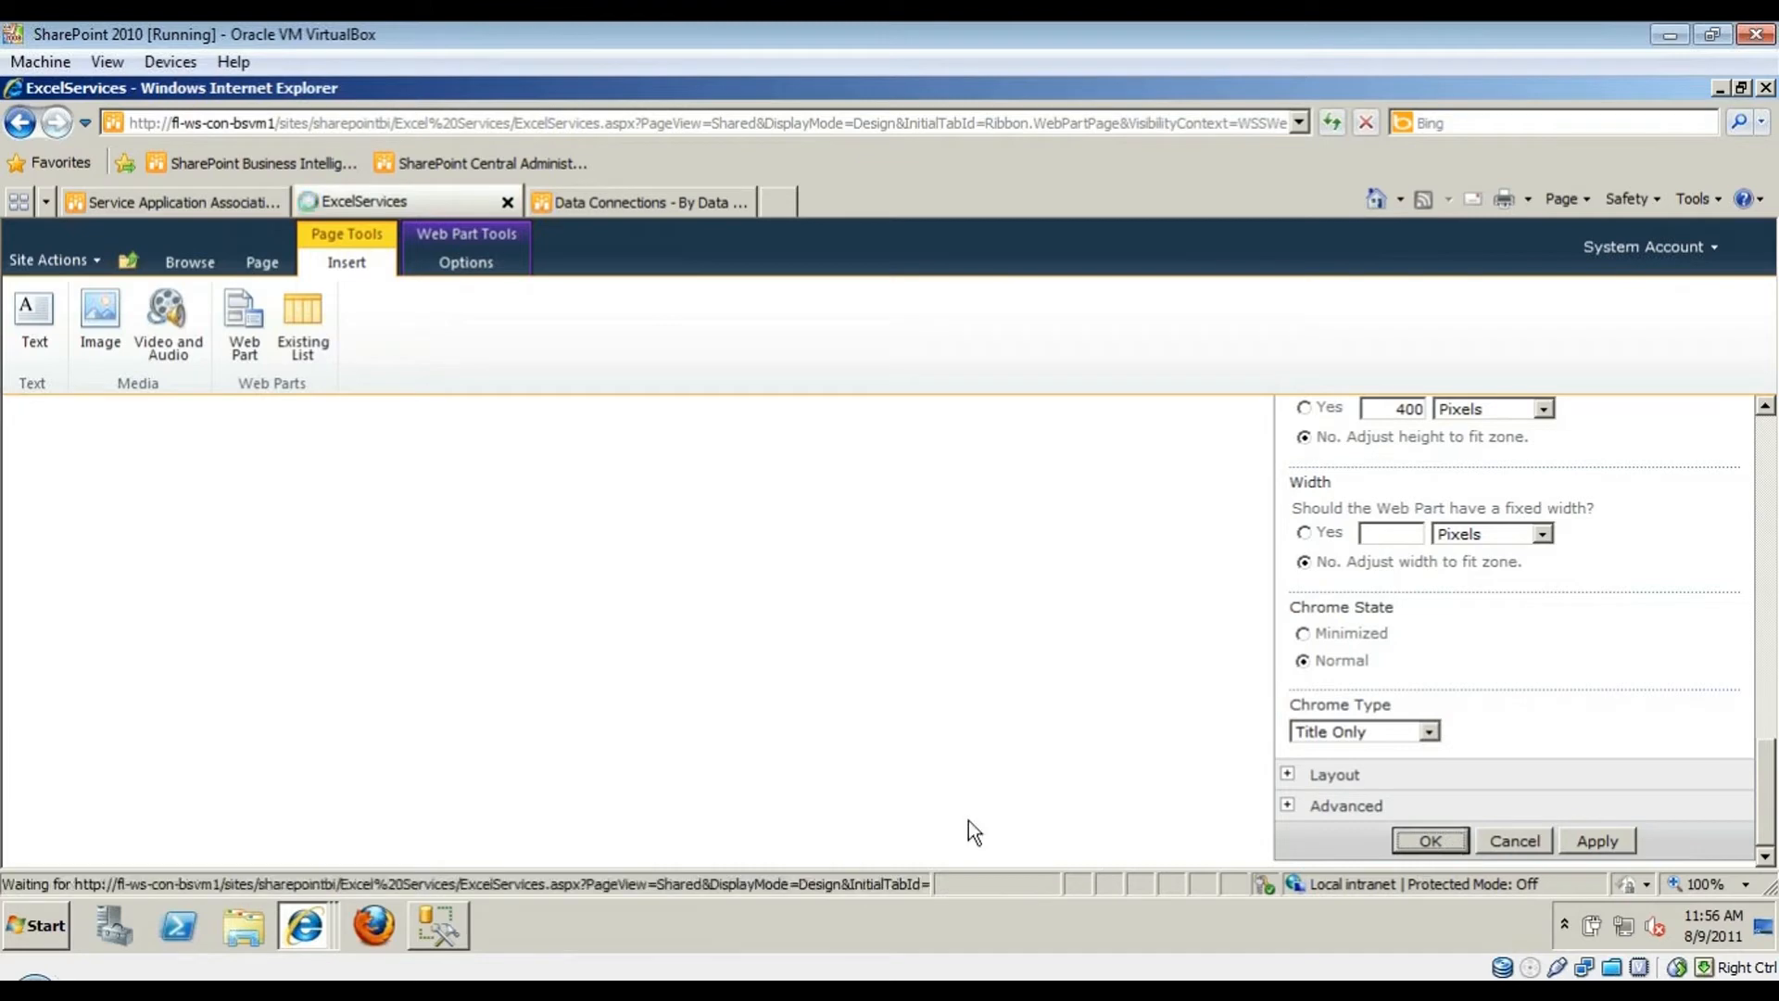
scroll(1045, 648, "up", 3)
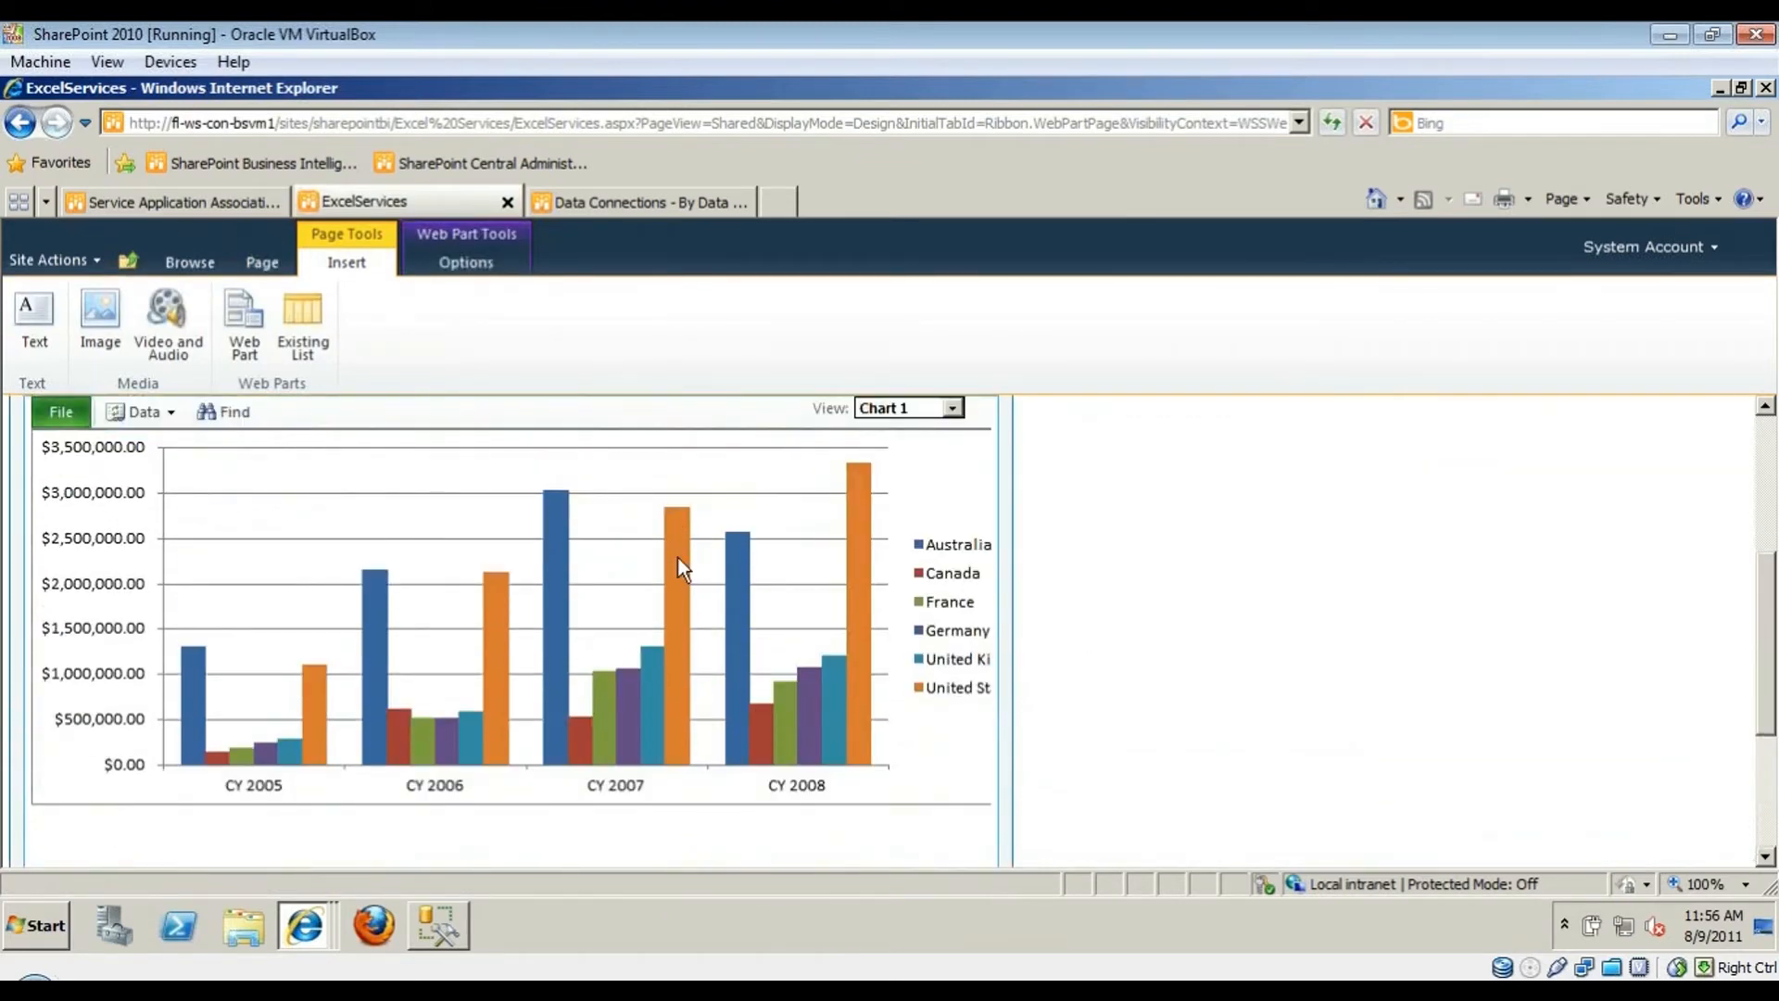
- Stop editing the page and go to the Excel Services library via Data Connections
left_click(1114, 684)
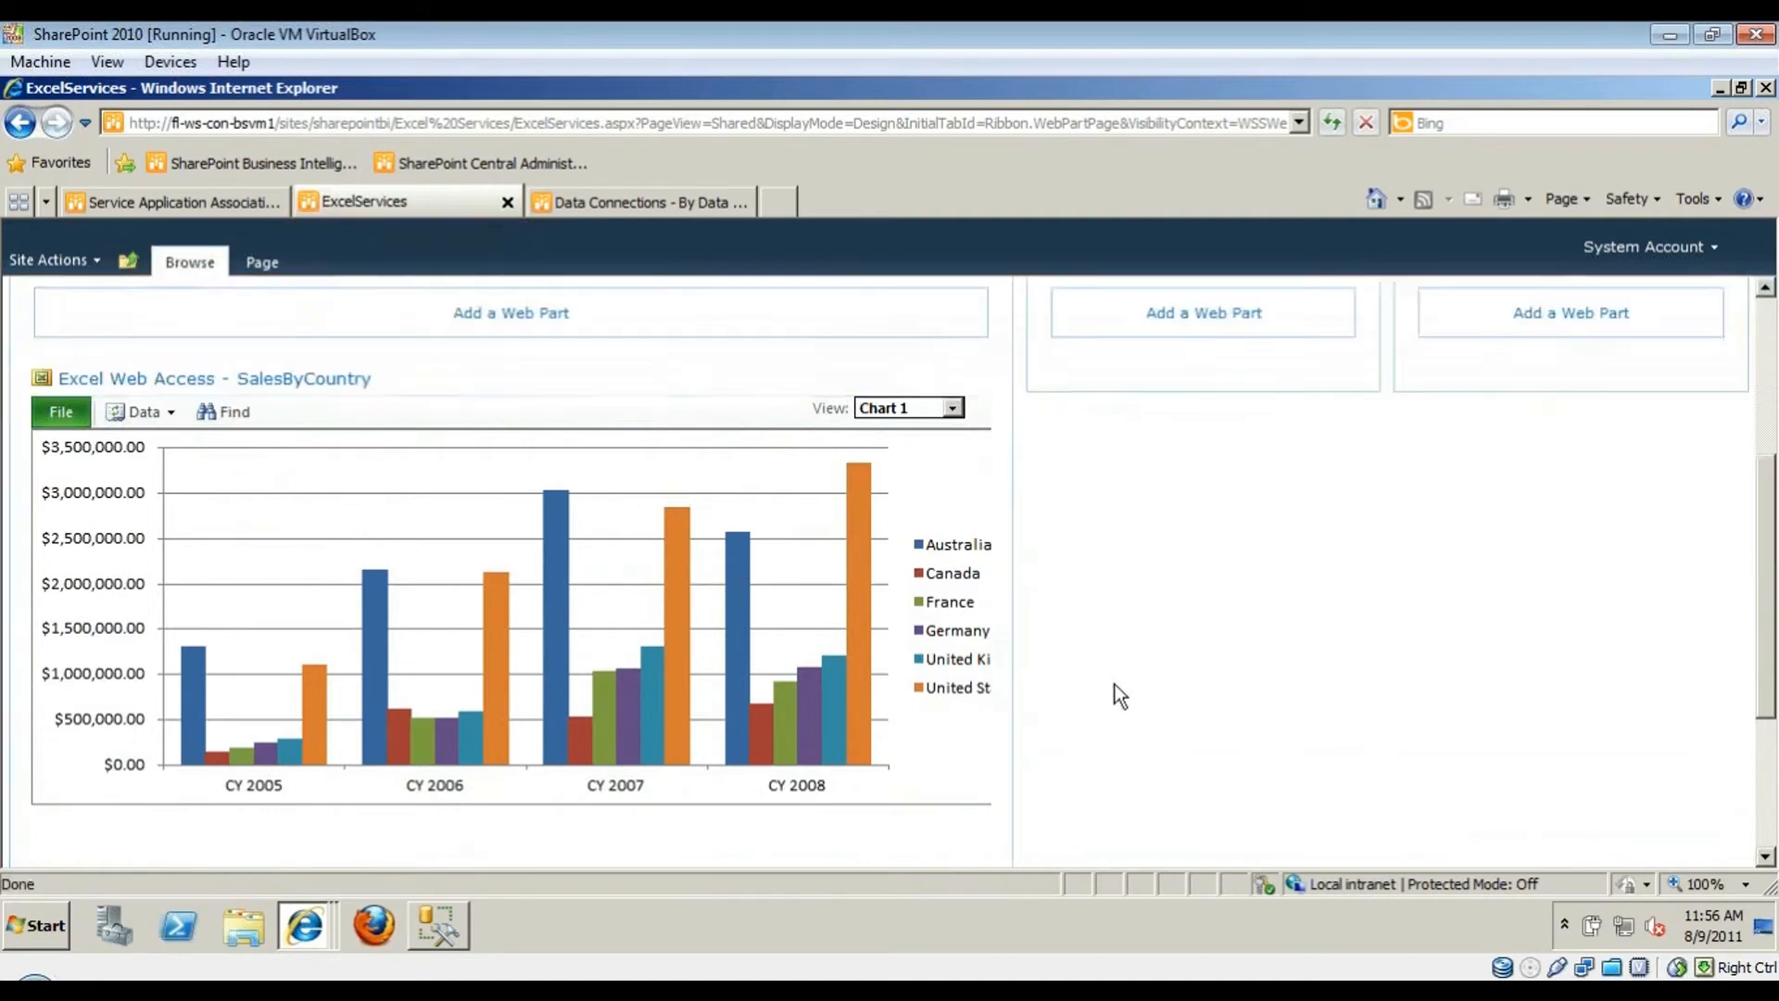
scroll(1114, 684, "up", 4)
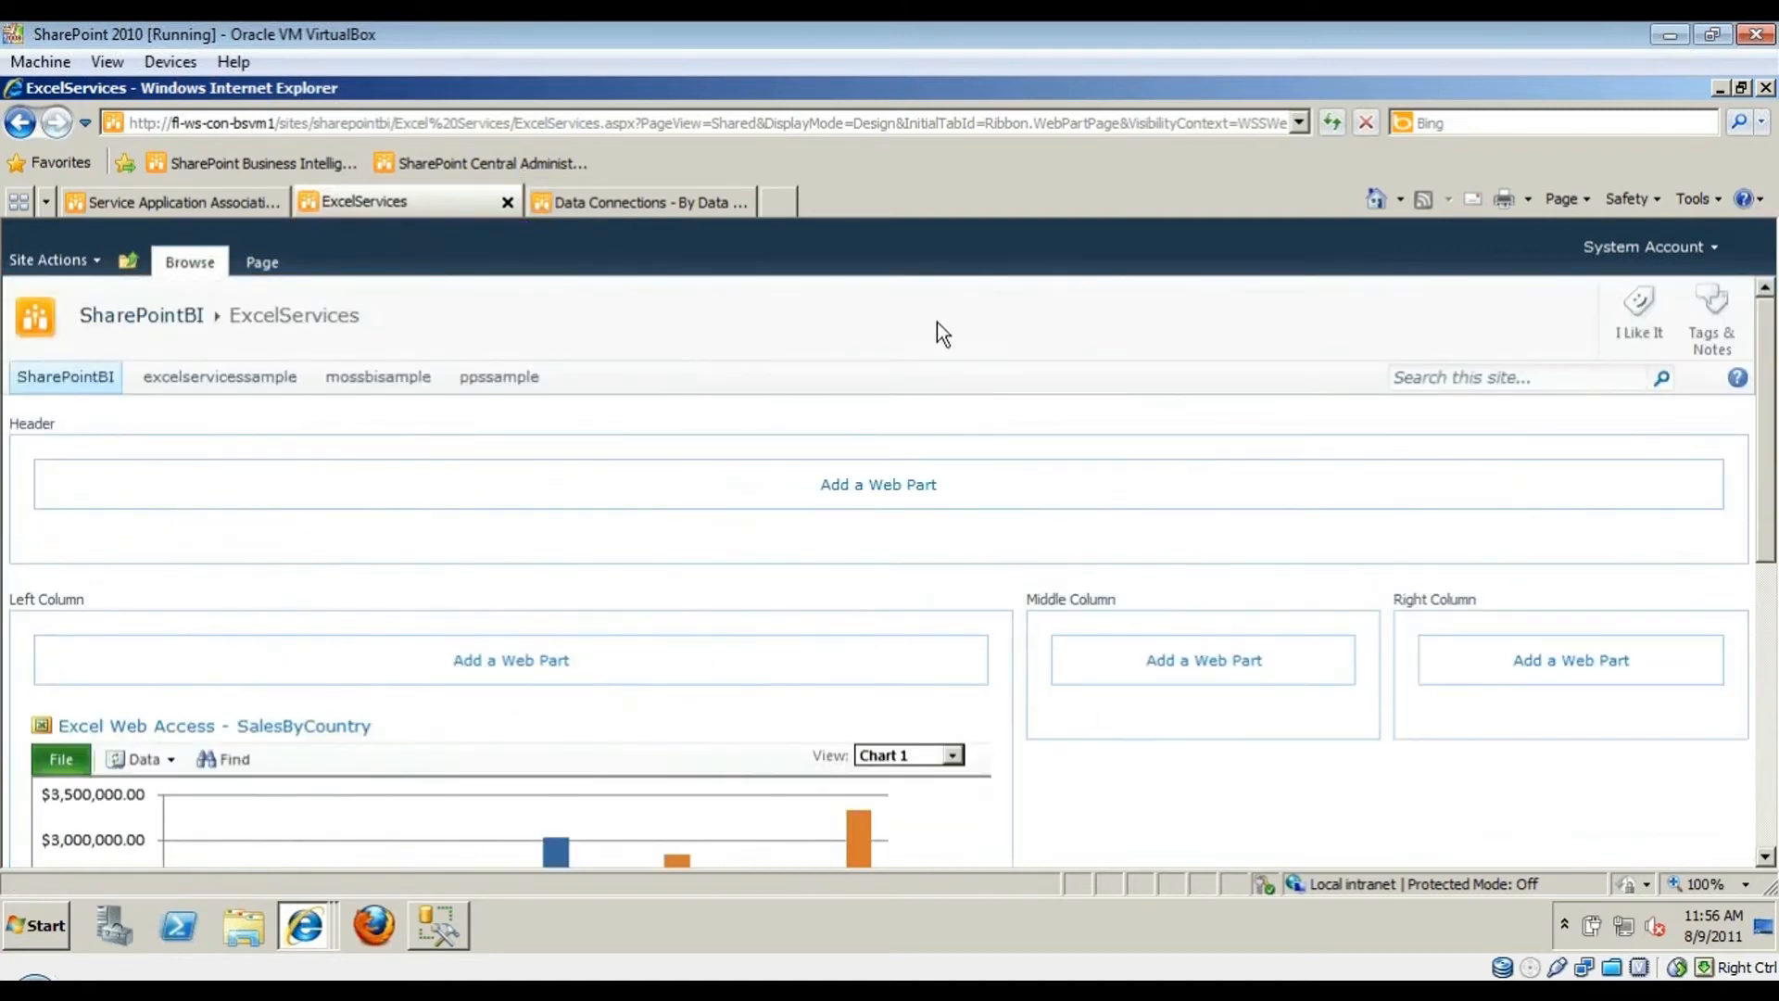
left_click(556, 202)
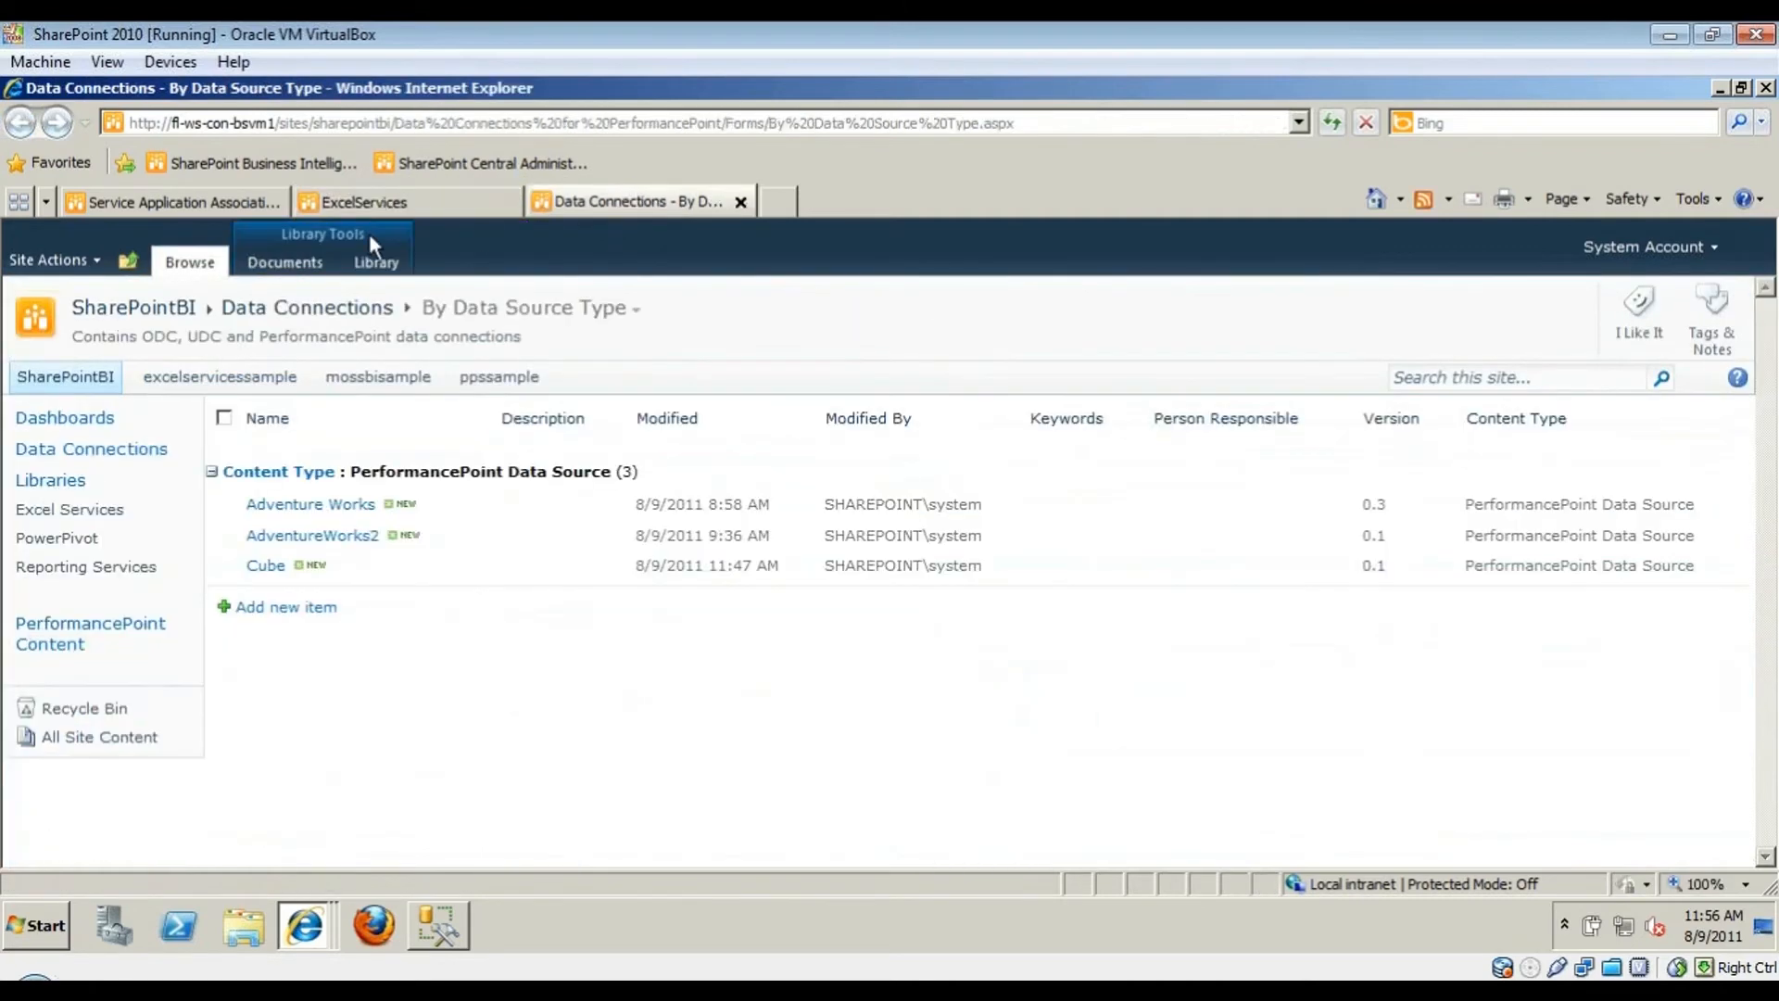
left_click(69, 509)
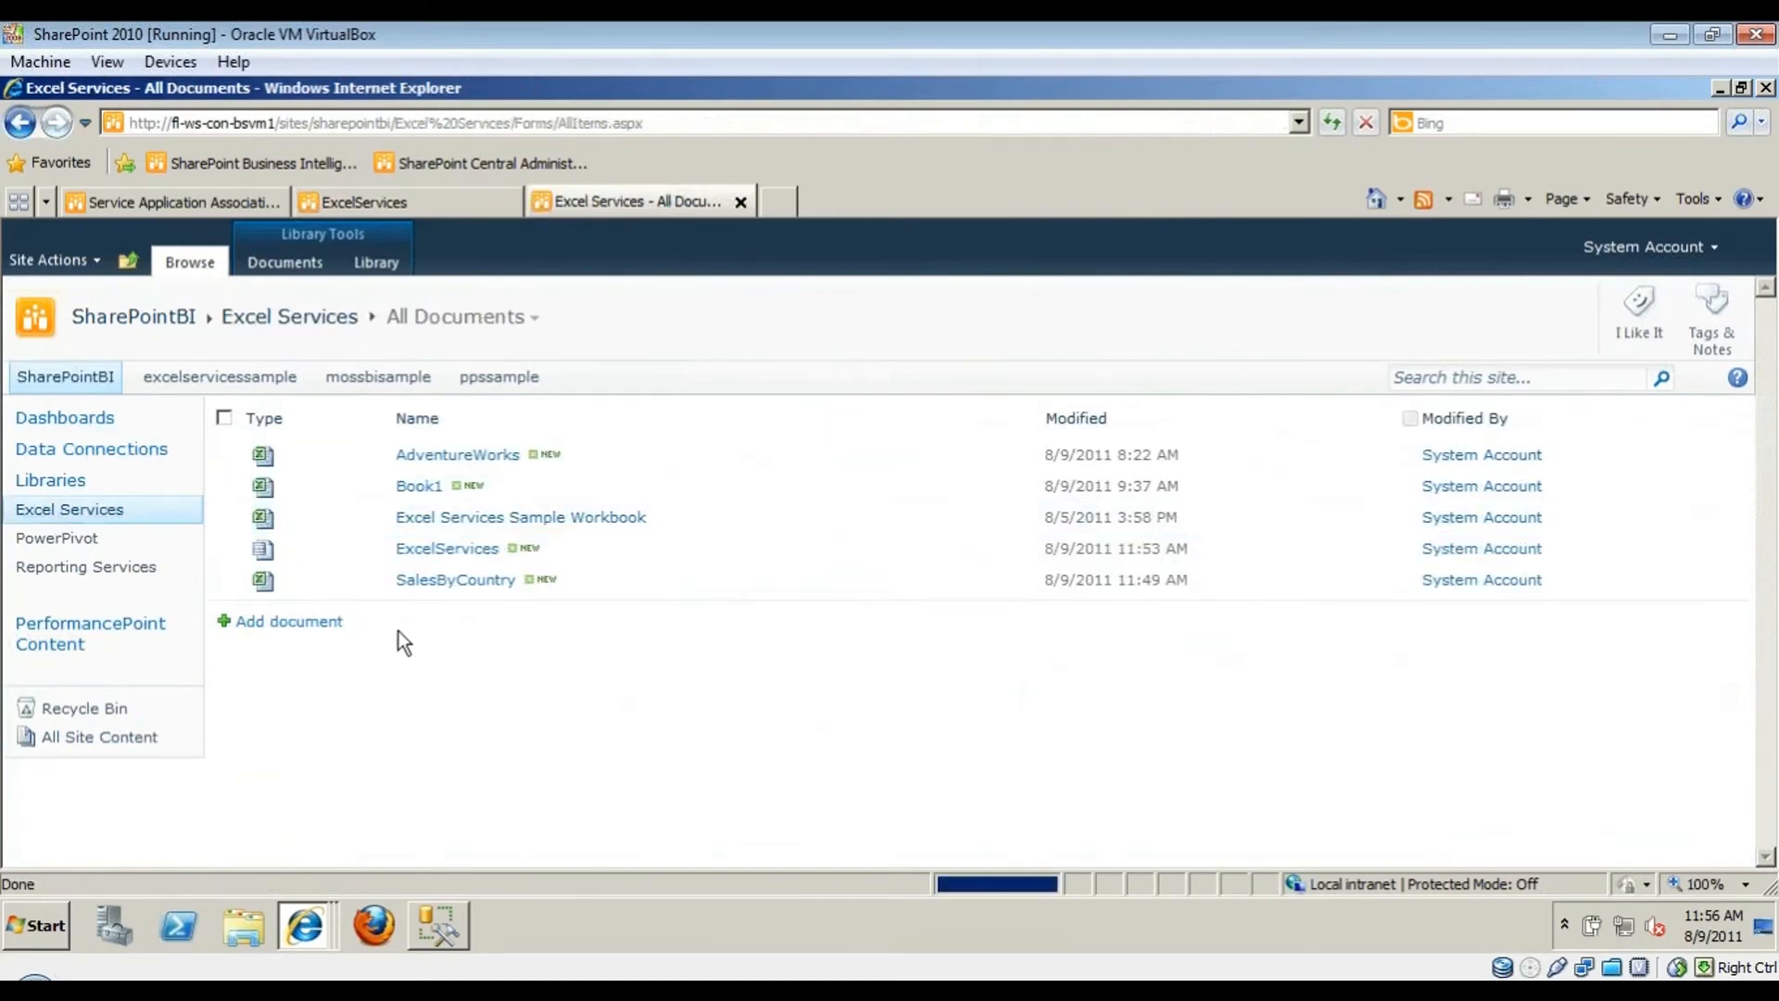
- Open the ExcelServices page and switch its View to PivotTable1, then back to Chart 1
left_click(448, 553)
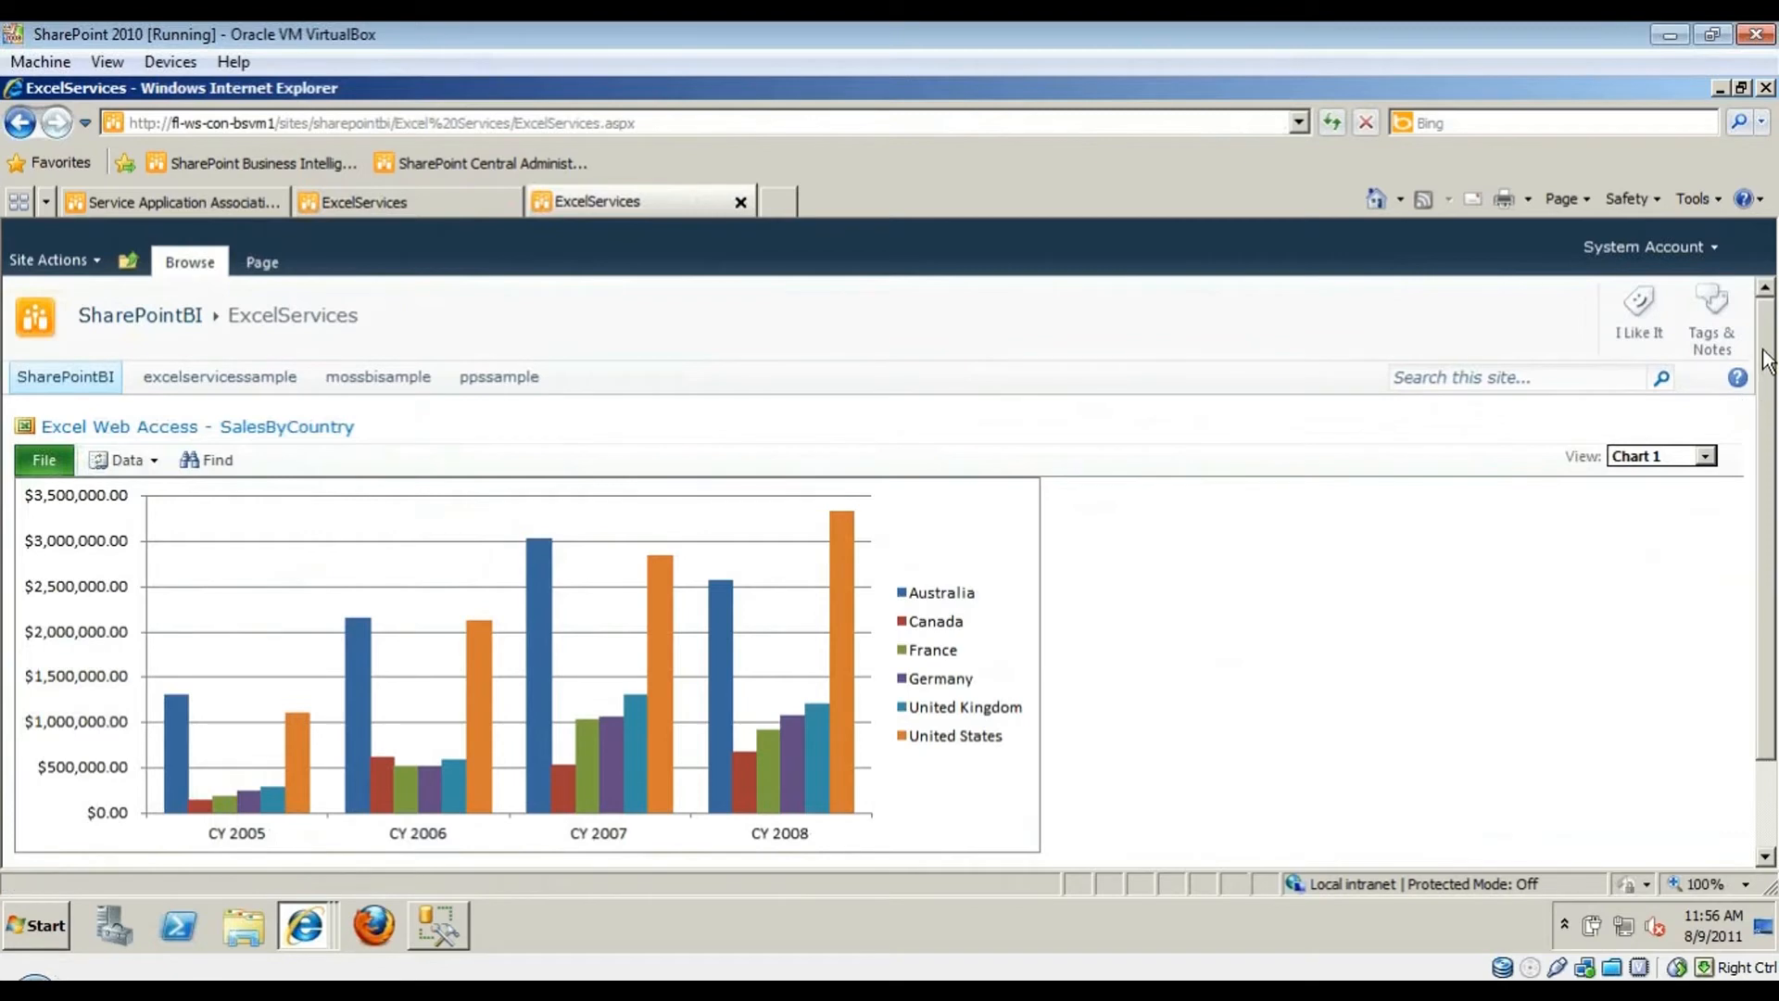
left_click_drag(1764, 361, 1758, 447)
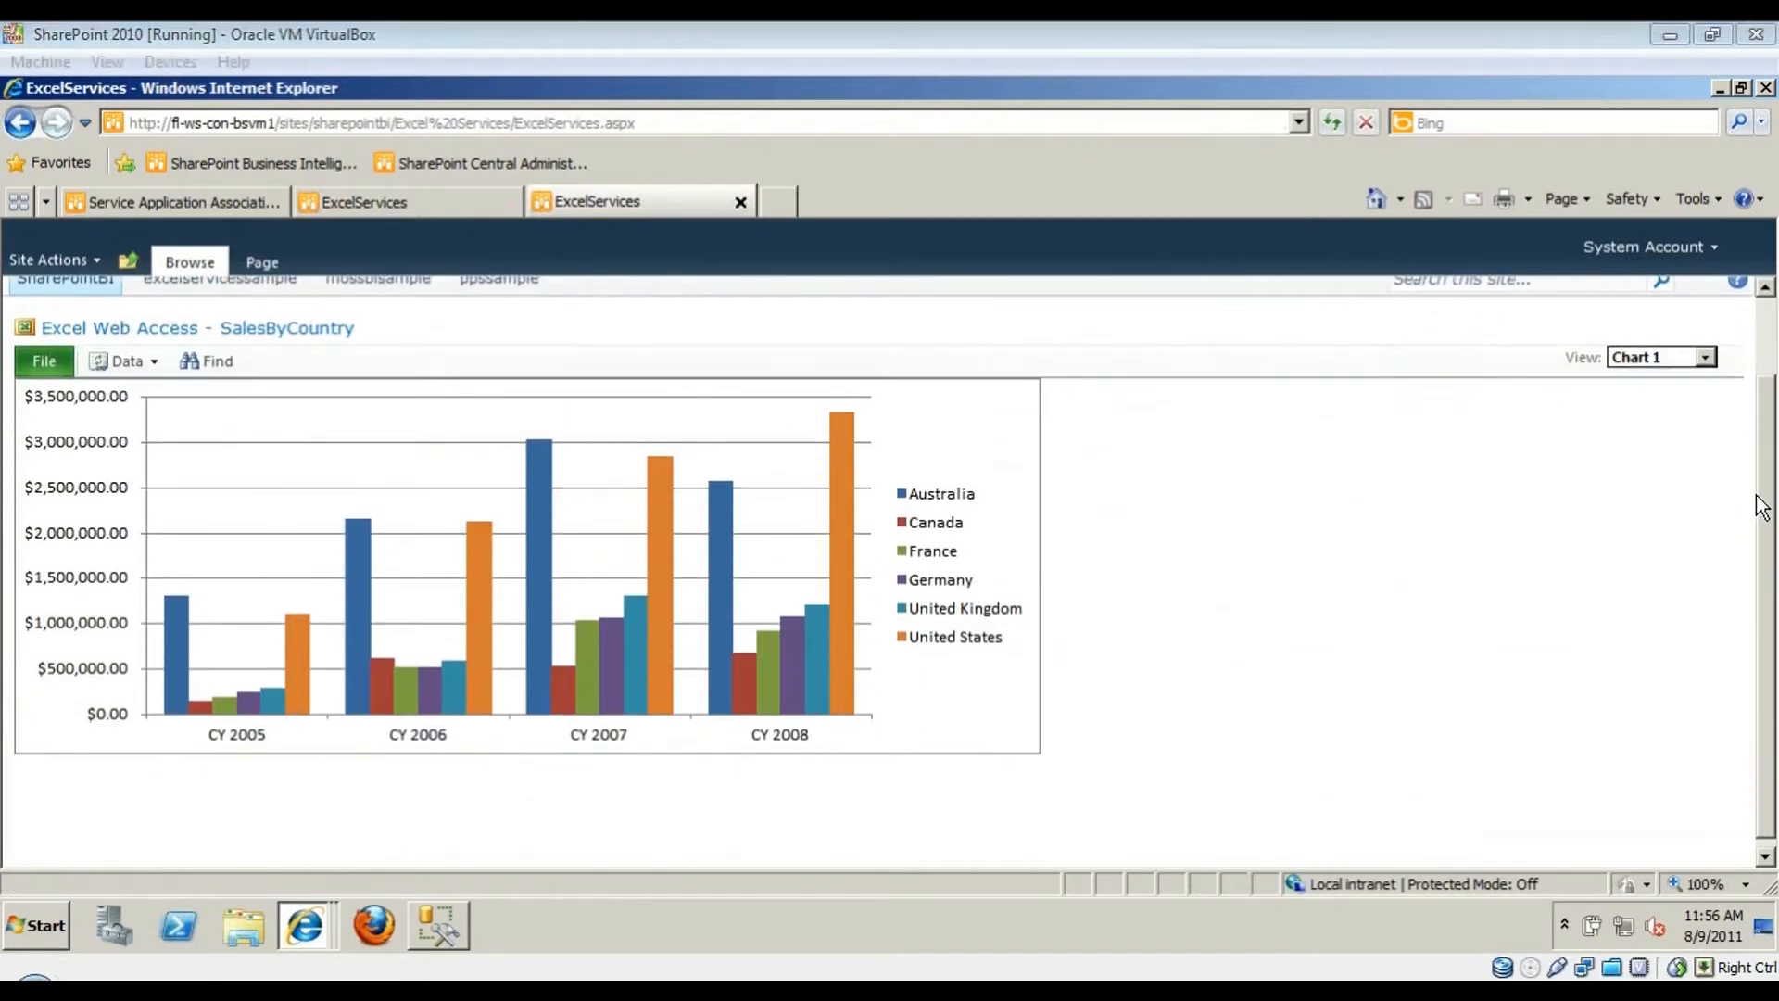
left_click_drag(1764, 505, 1724, 441)
left_click(1675, 442)
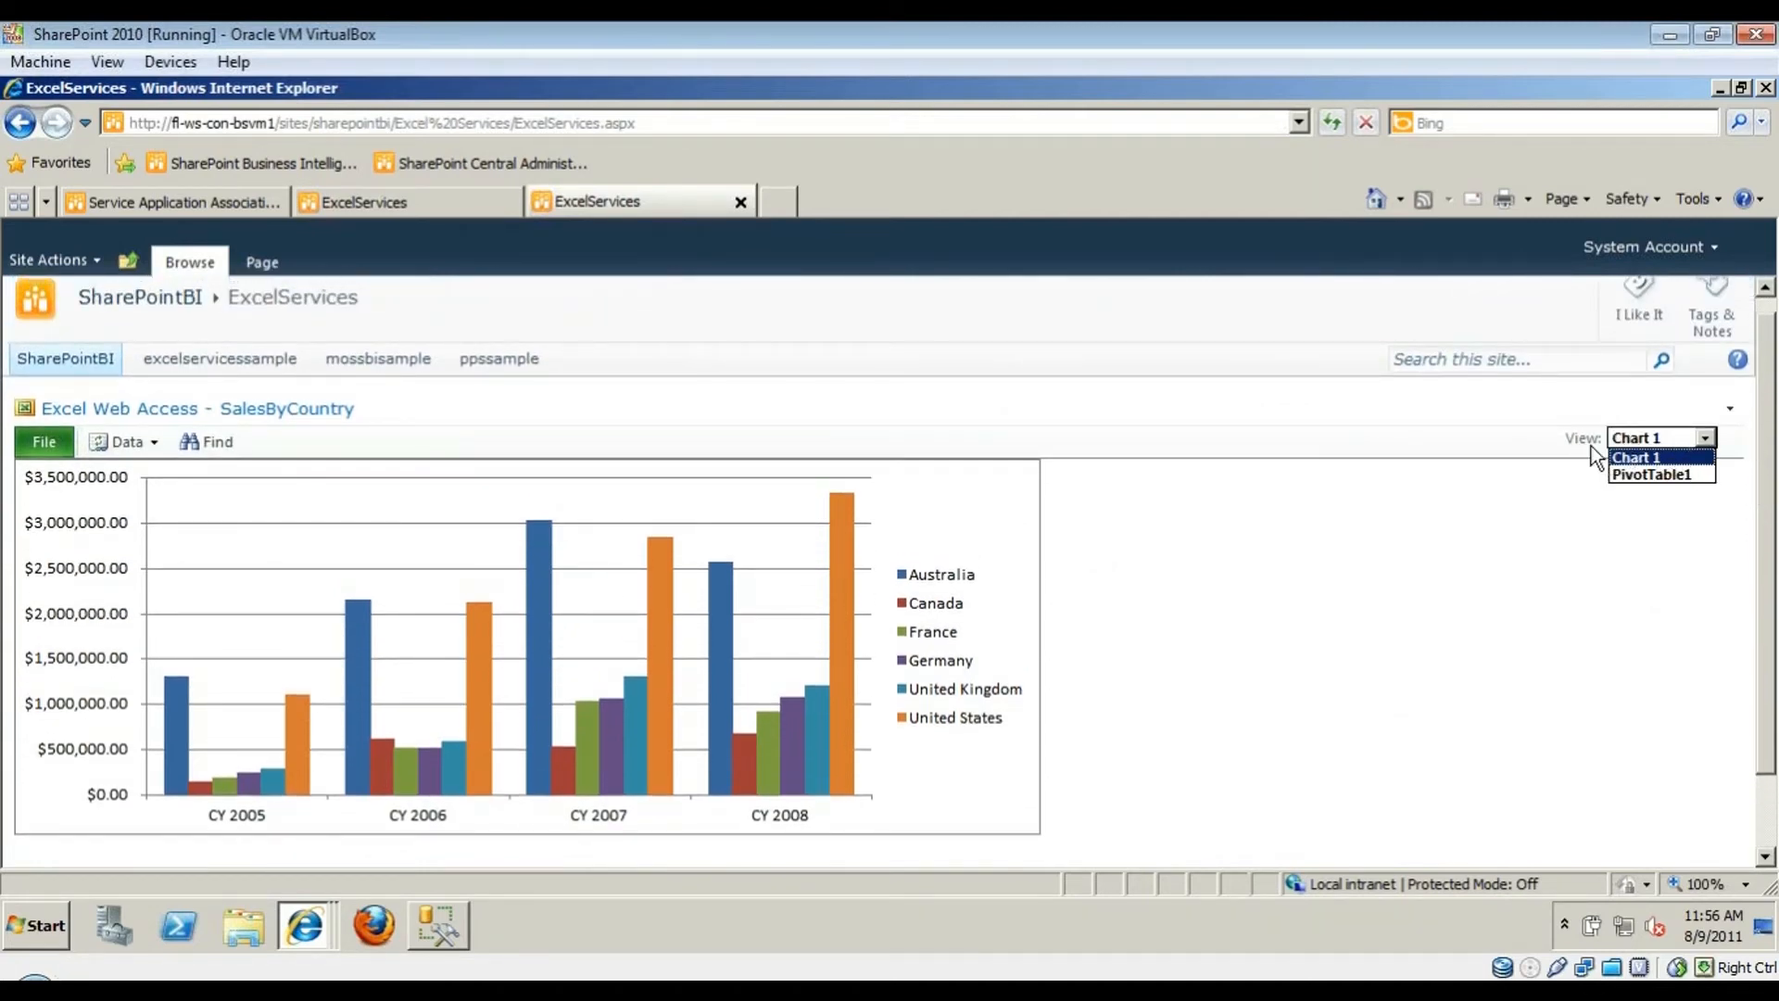
left_click(1675, 476)
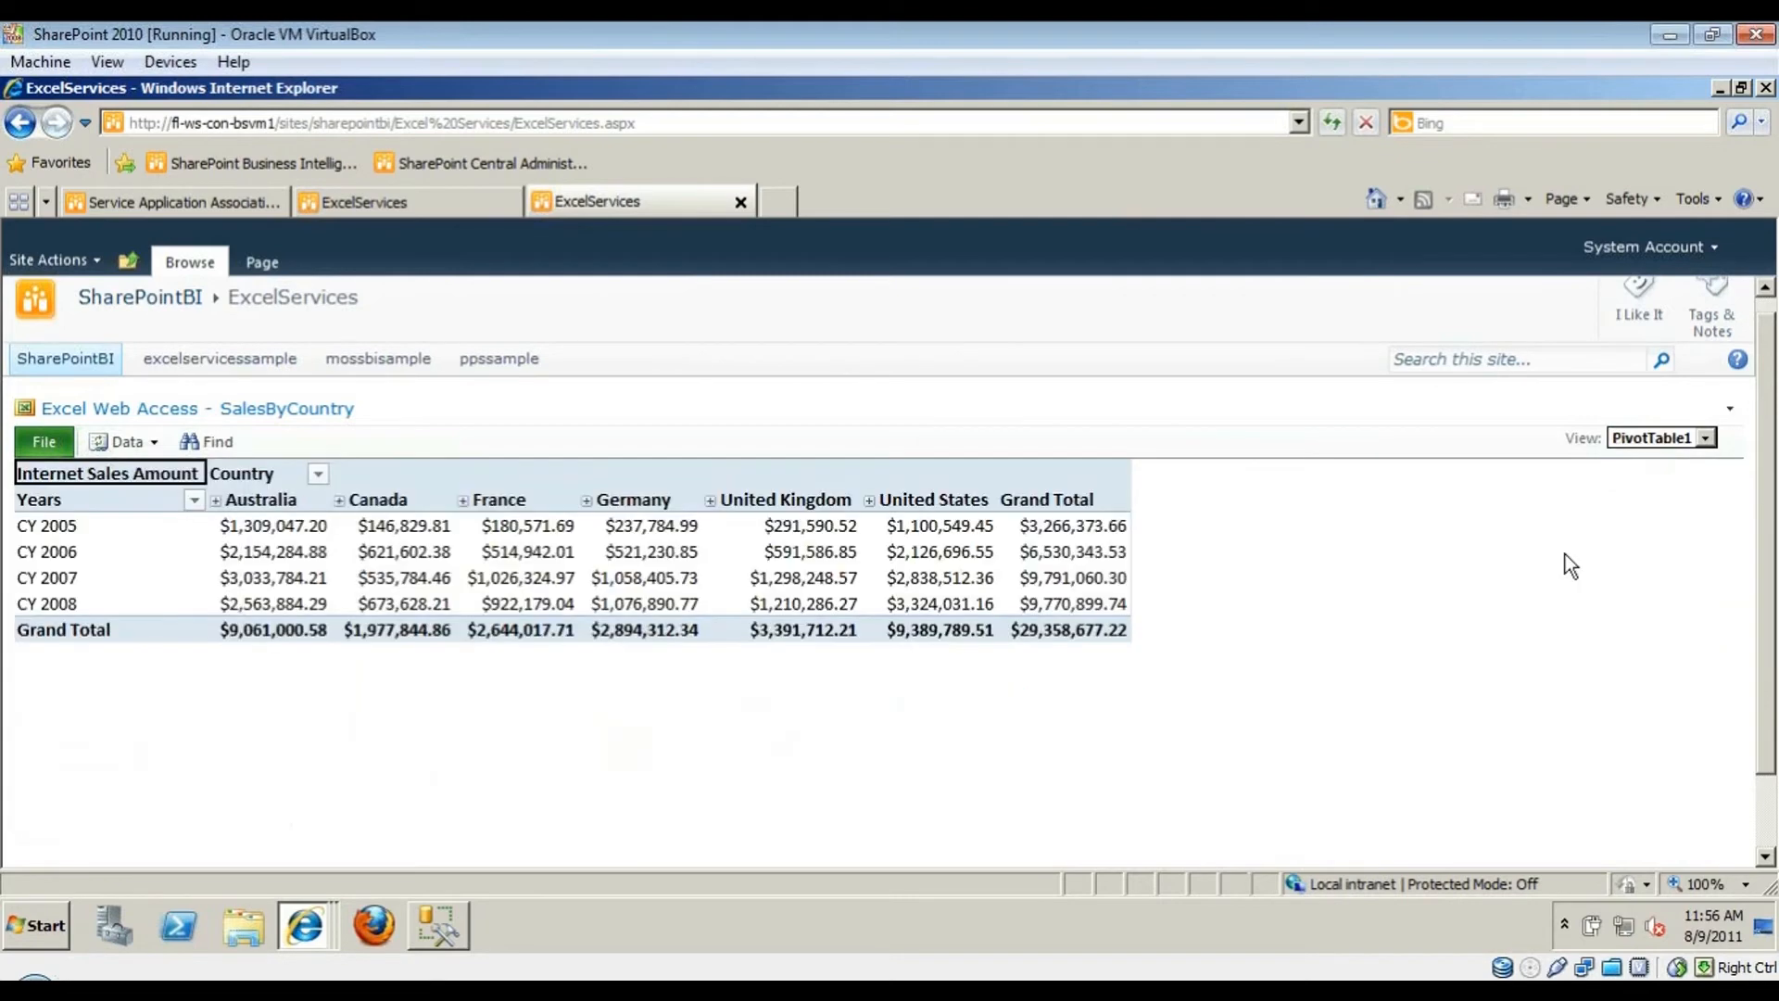
left_click(1702, 438)
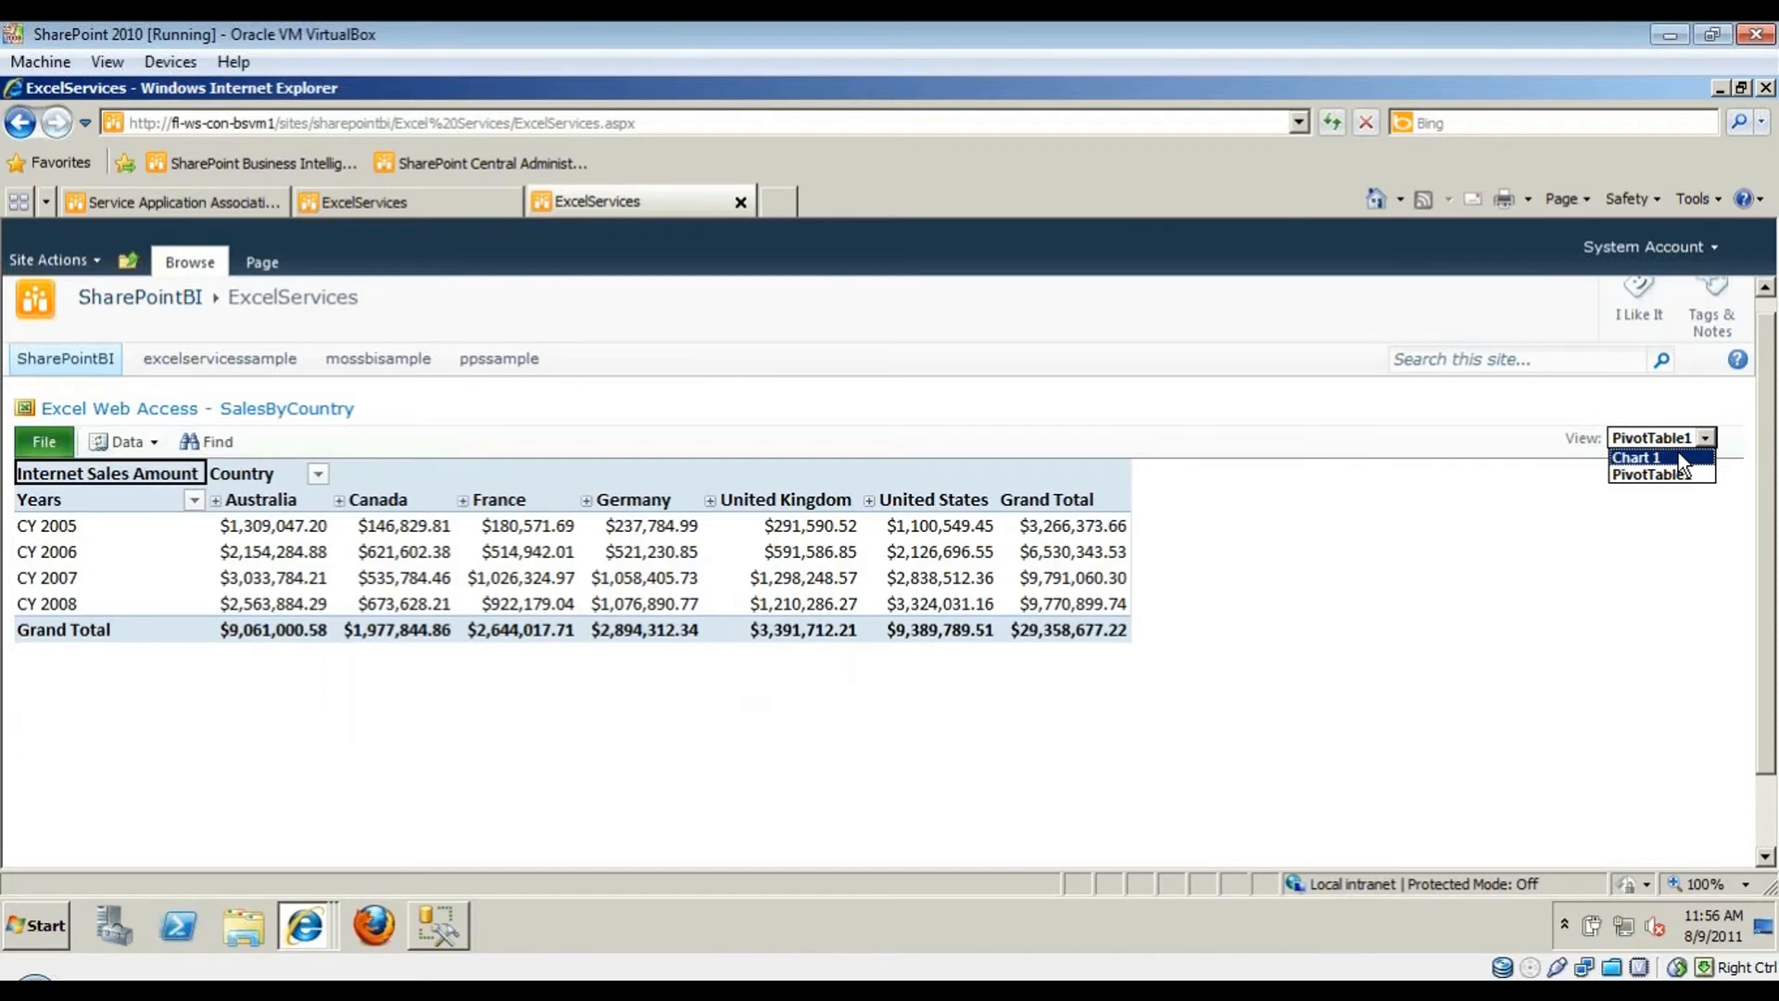
left_click(1676, 455)
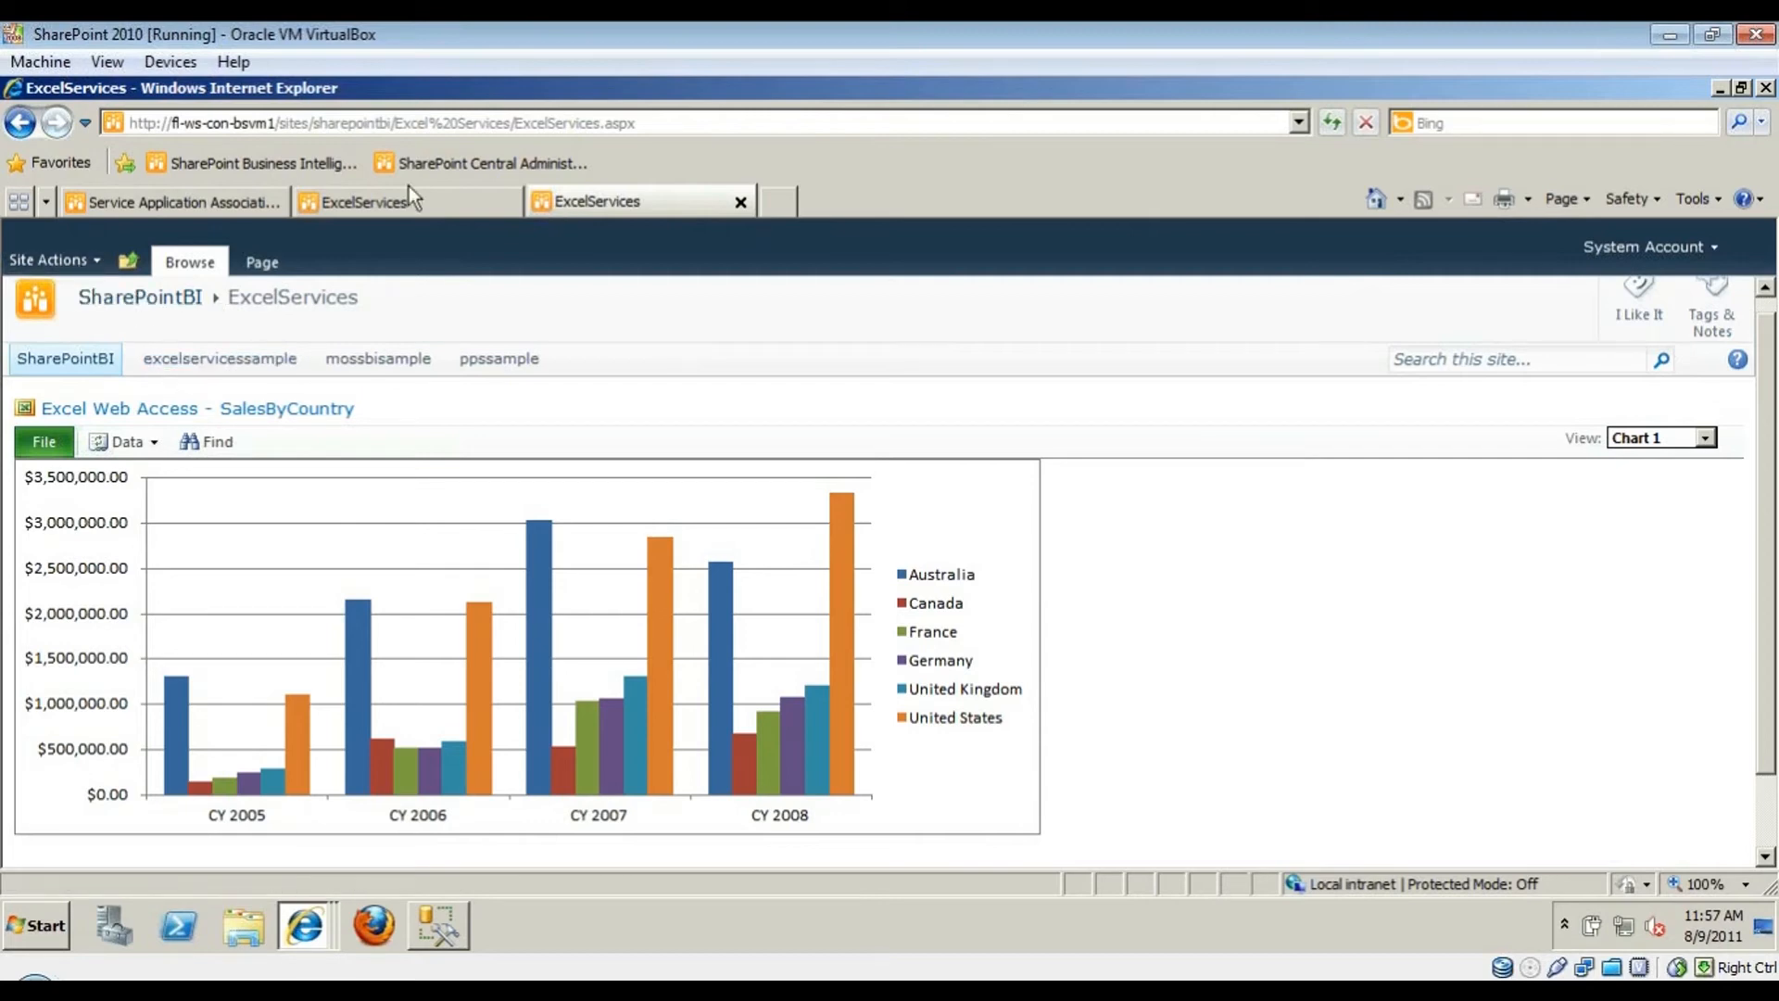
- Go to the SharePointBI site home and open the PerformancePoint Content list
left_click(226, 196)
left_click(361, 201)
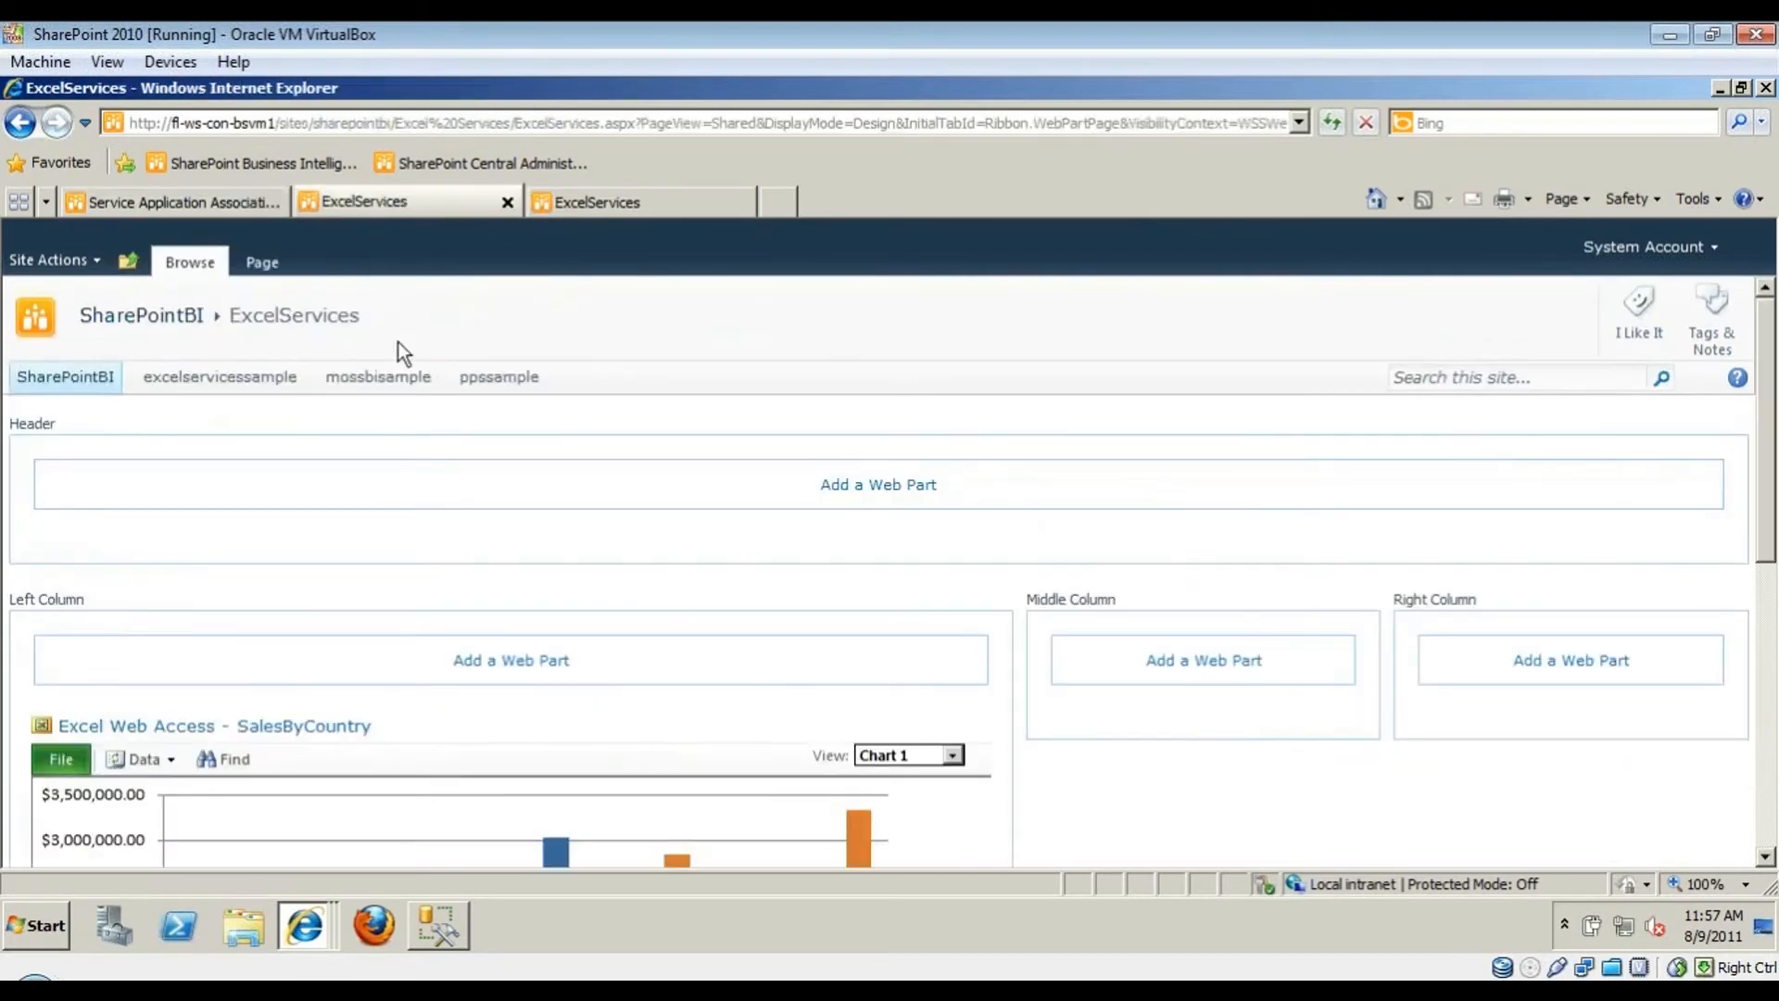
left_click(113, 316)
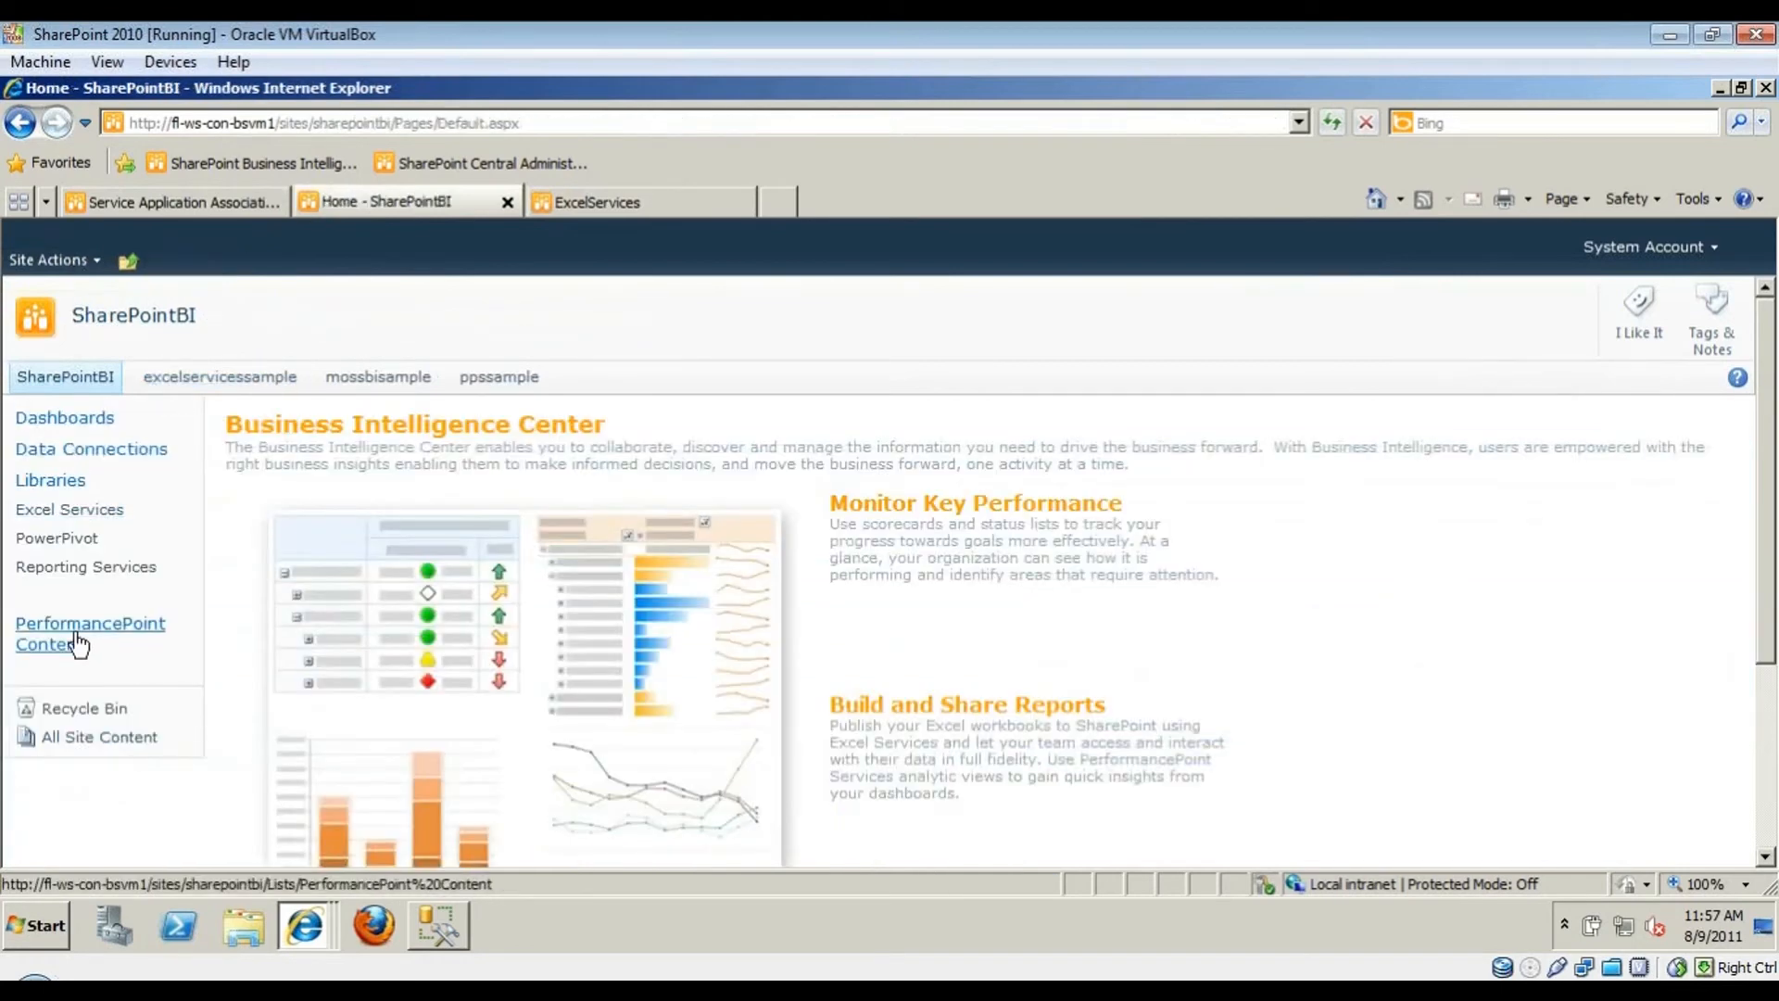
left_click(26, 639)
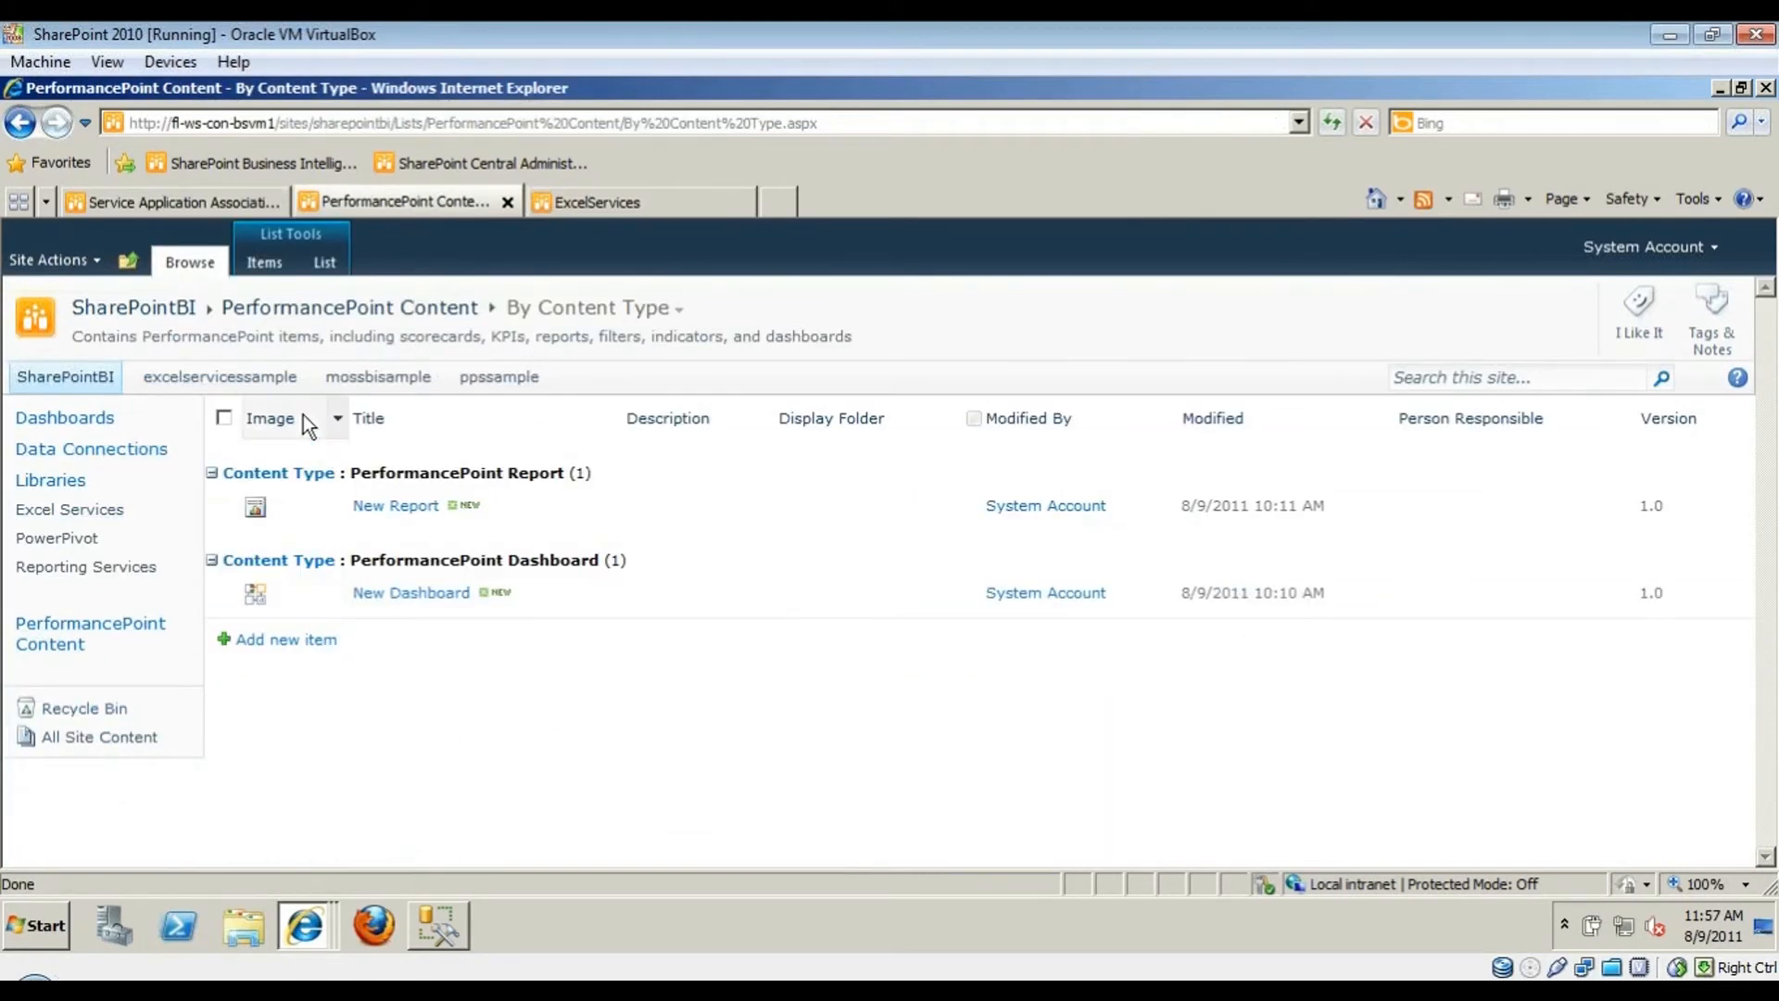
- Create a new PerformancePoint dashboard to launch Dashboard Designer, then return to the PerformancePoint Content window
left_click(332, 265)
left_click(280, 261)
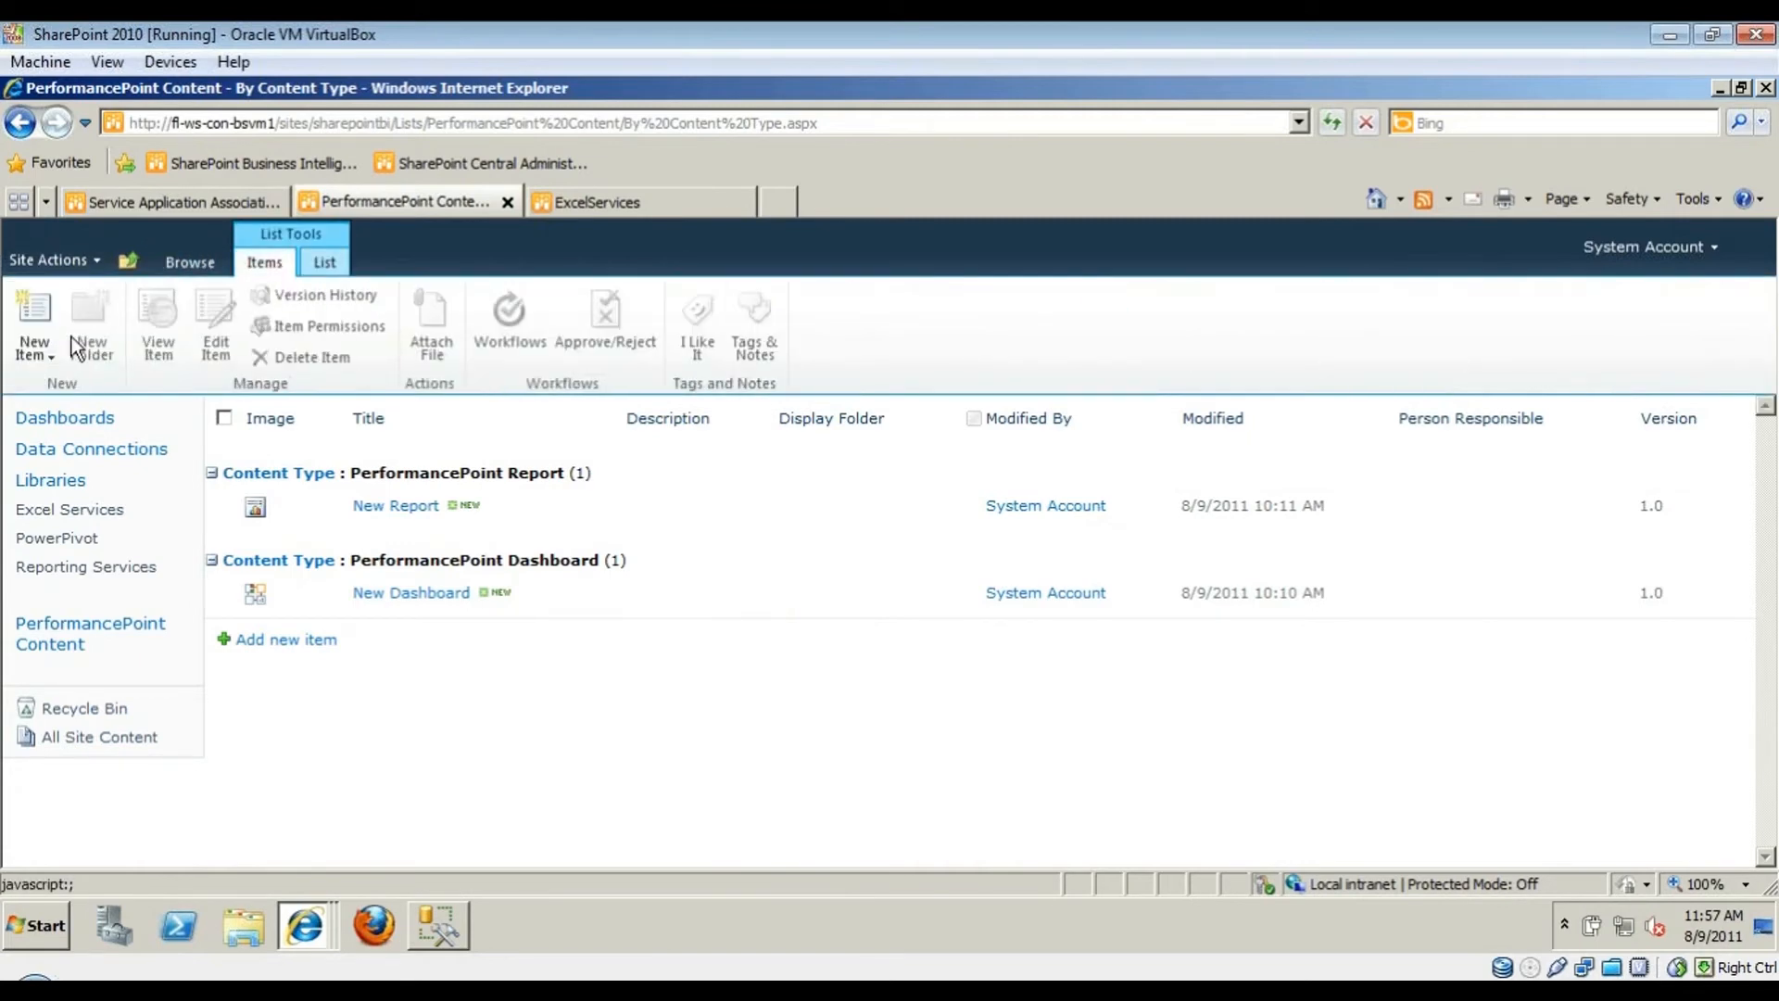
left_click(42, 341)
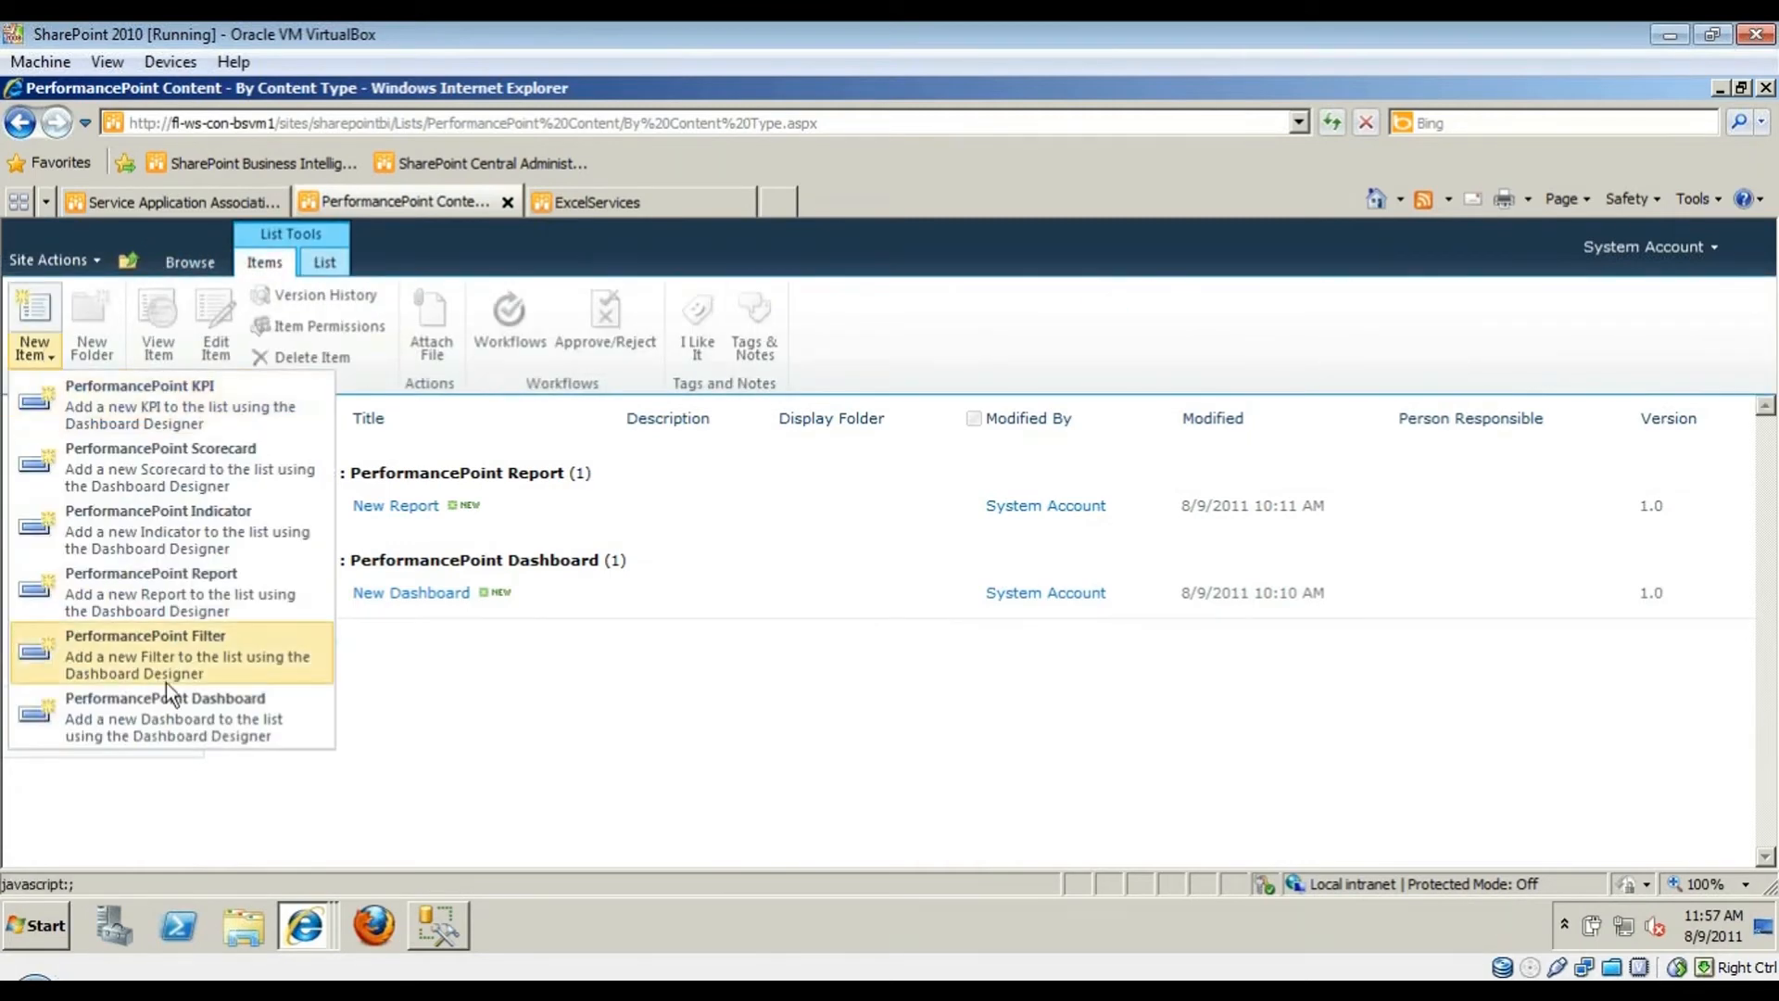
left_click(265, 726)
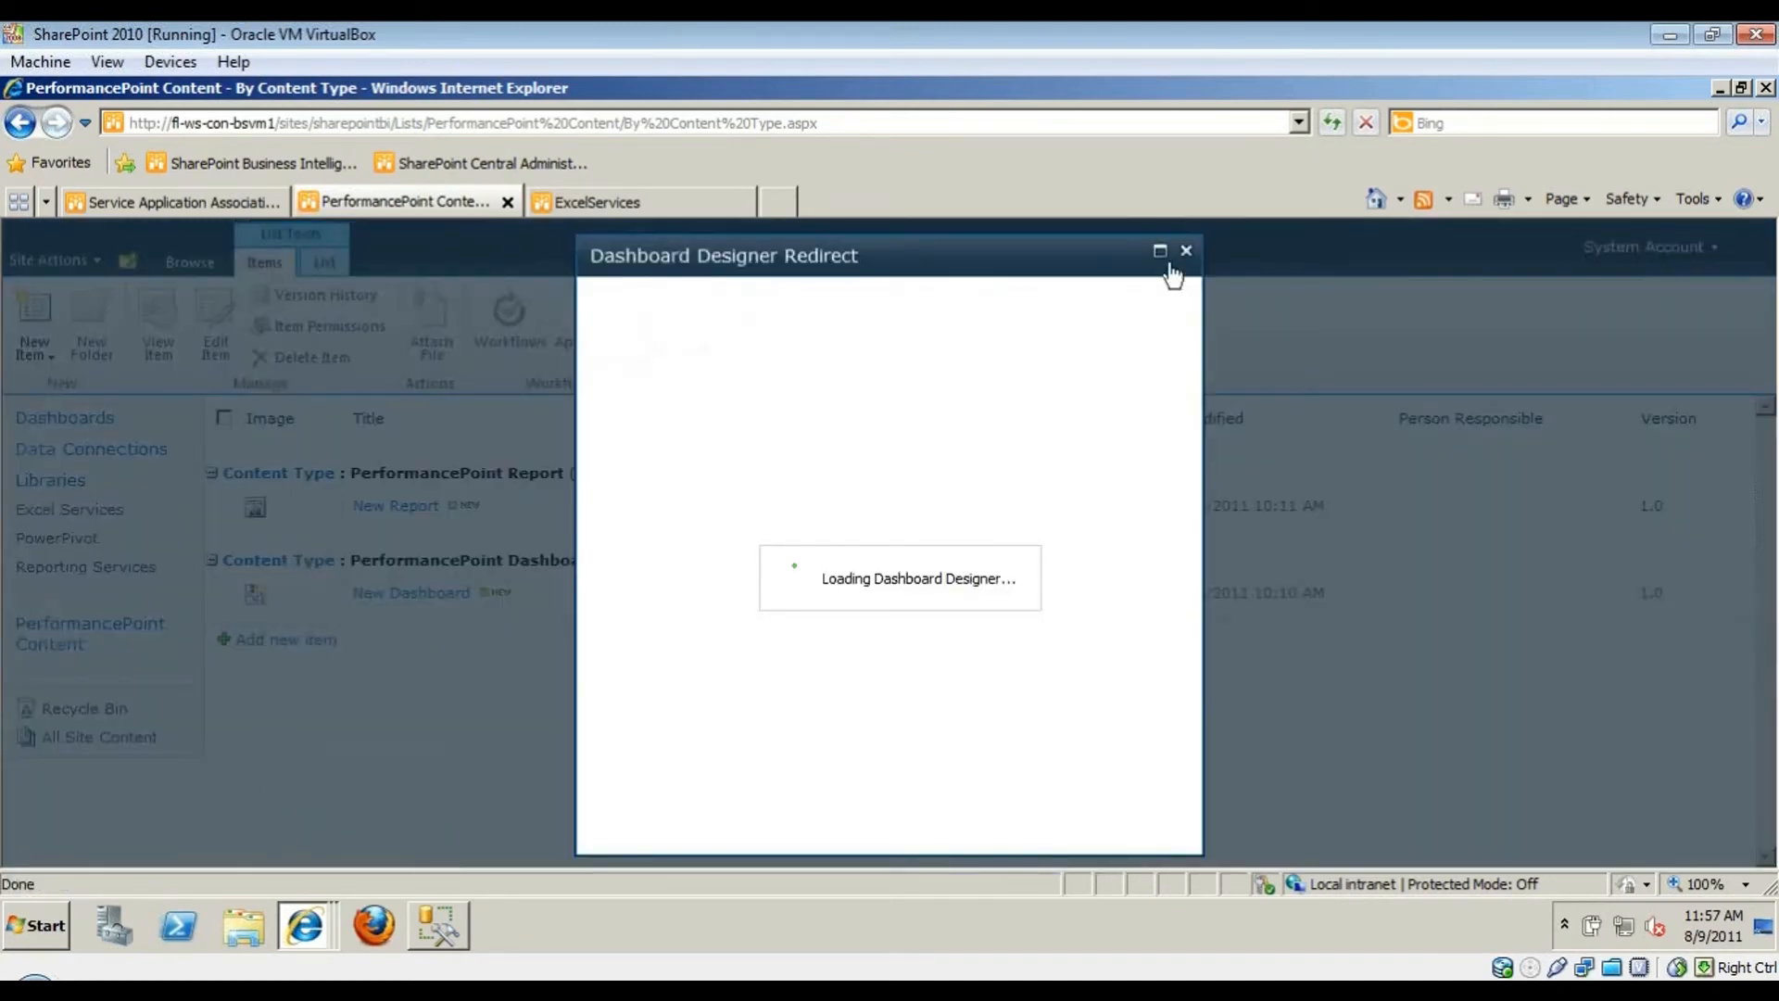
mouse_move(306, 924)
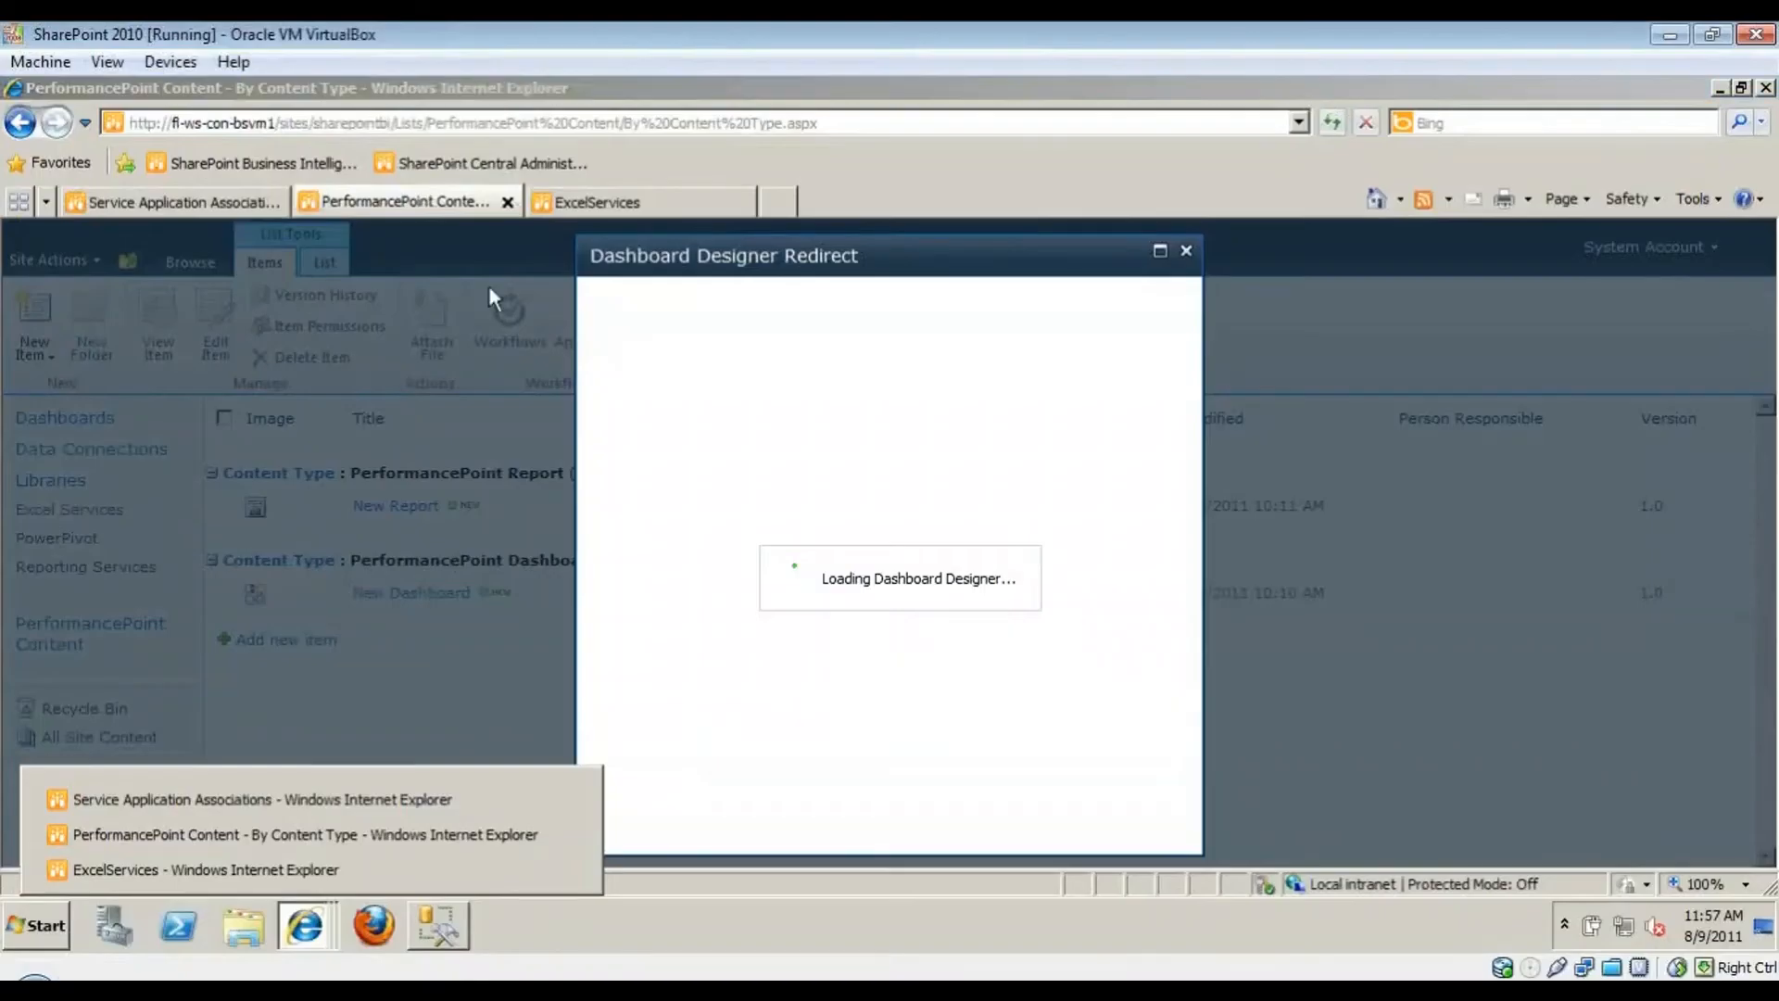
left_click(509, 126)
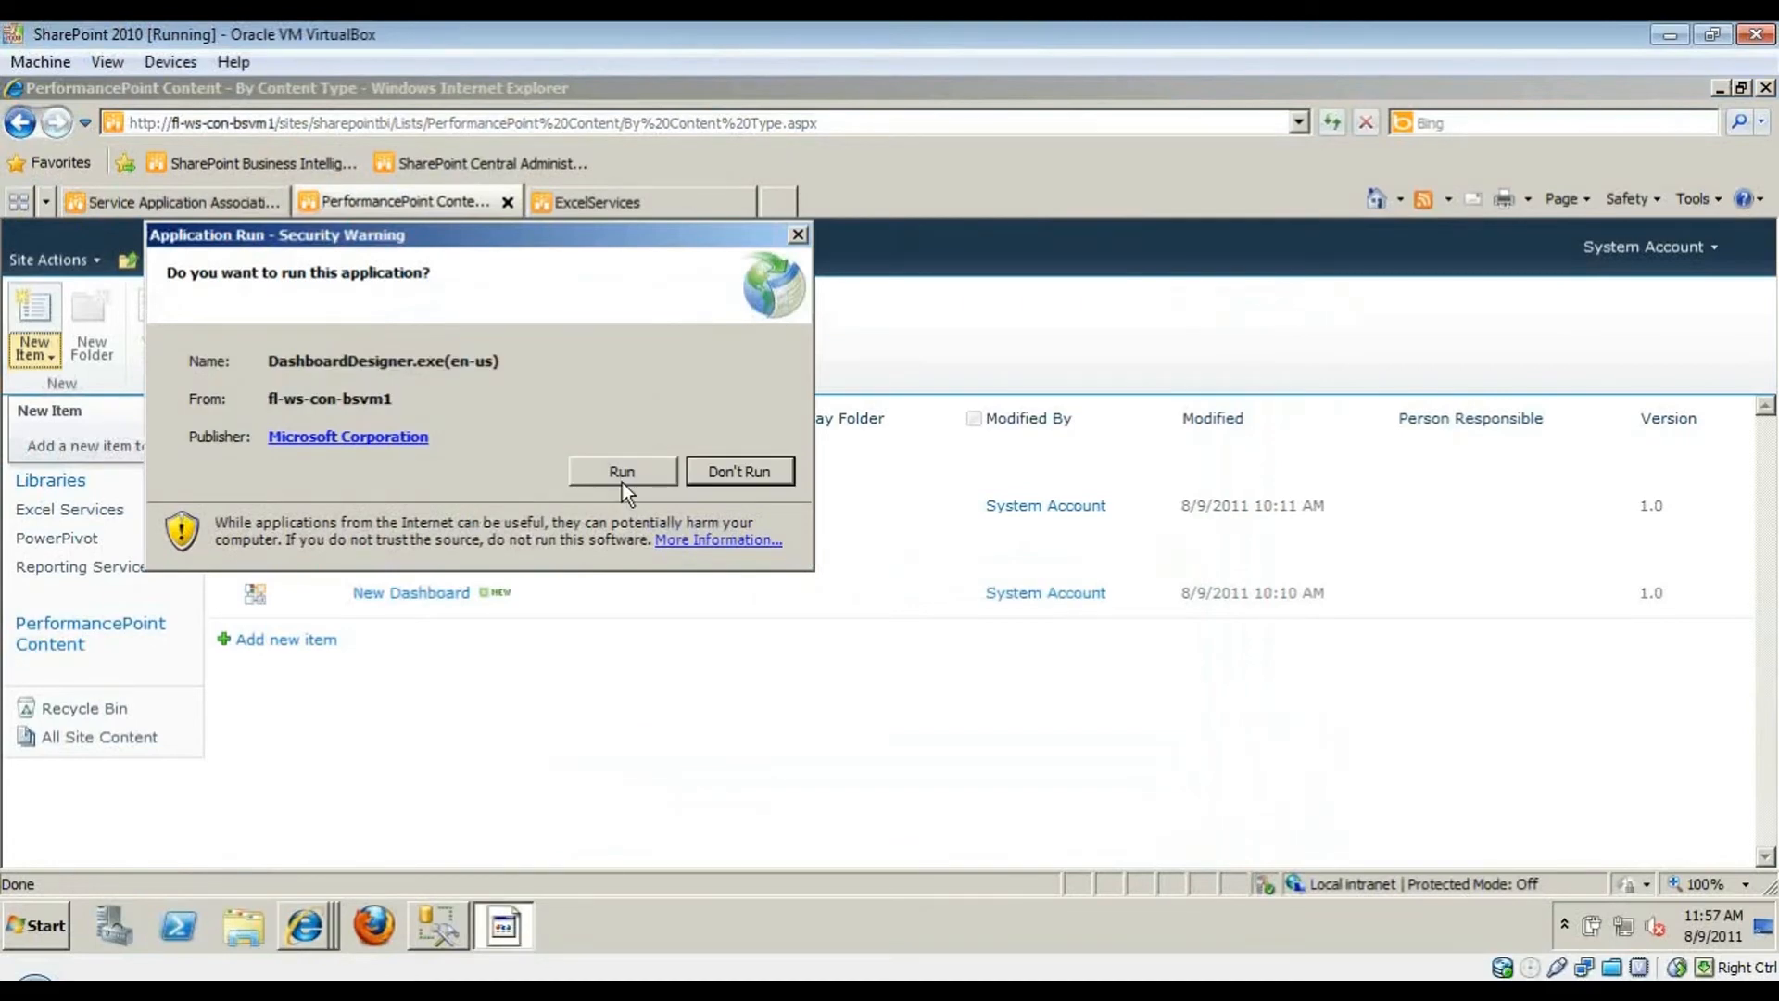
- Run Dashboard Designer maximized, skip the page-template dialog, and show the Create options
left_click(621, 471)
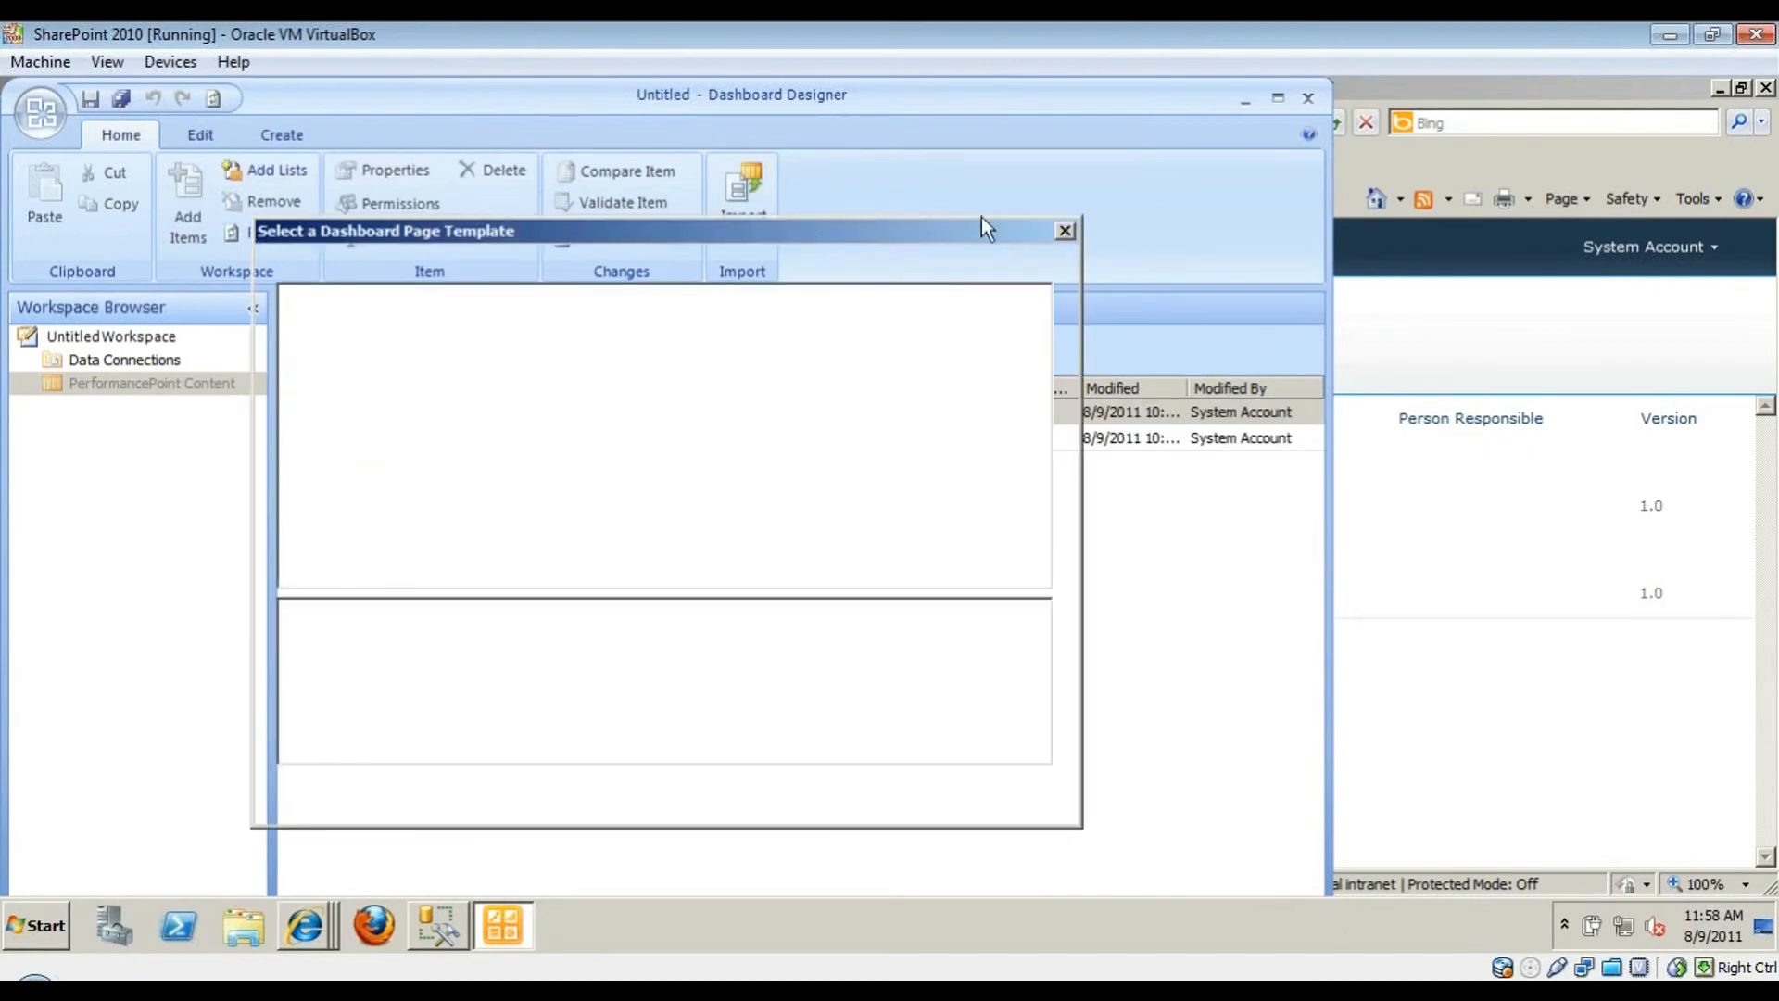
left_click(1066, 231)
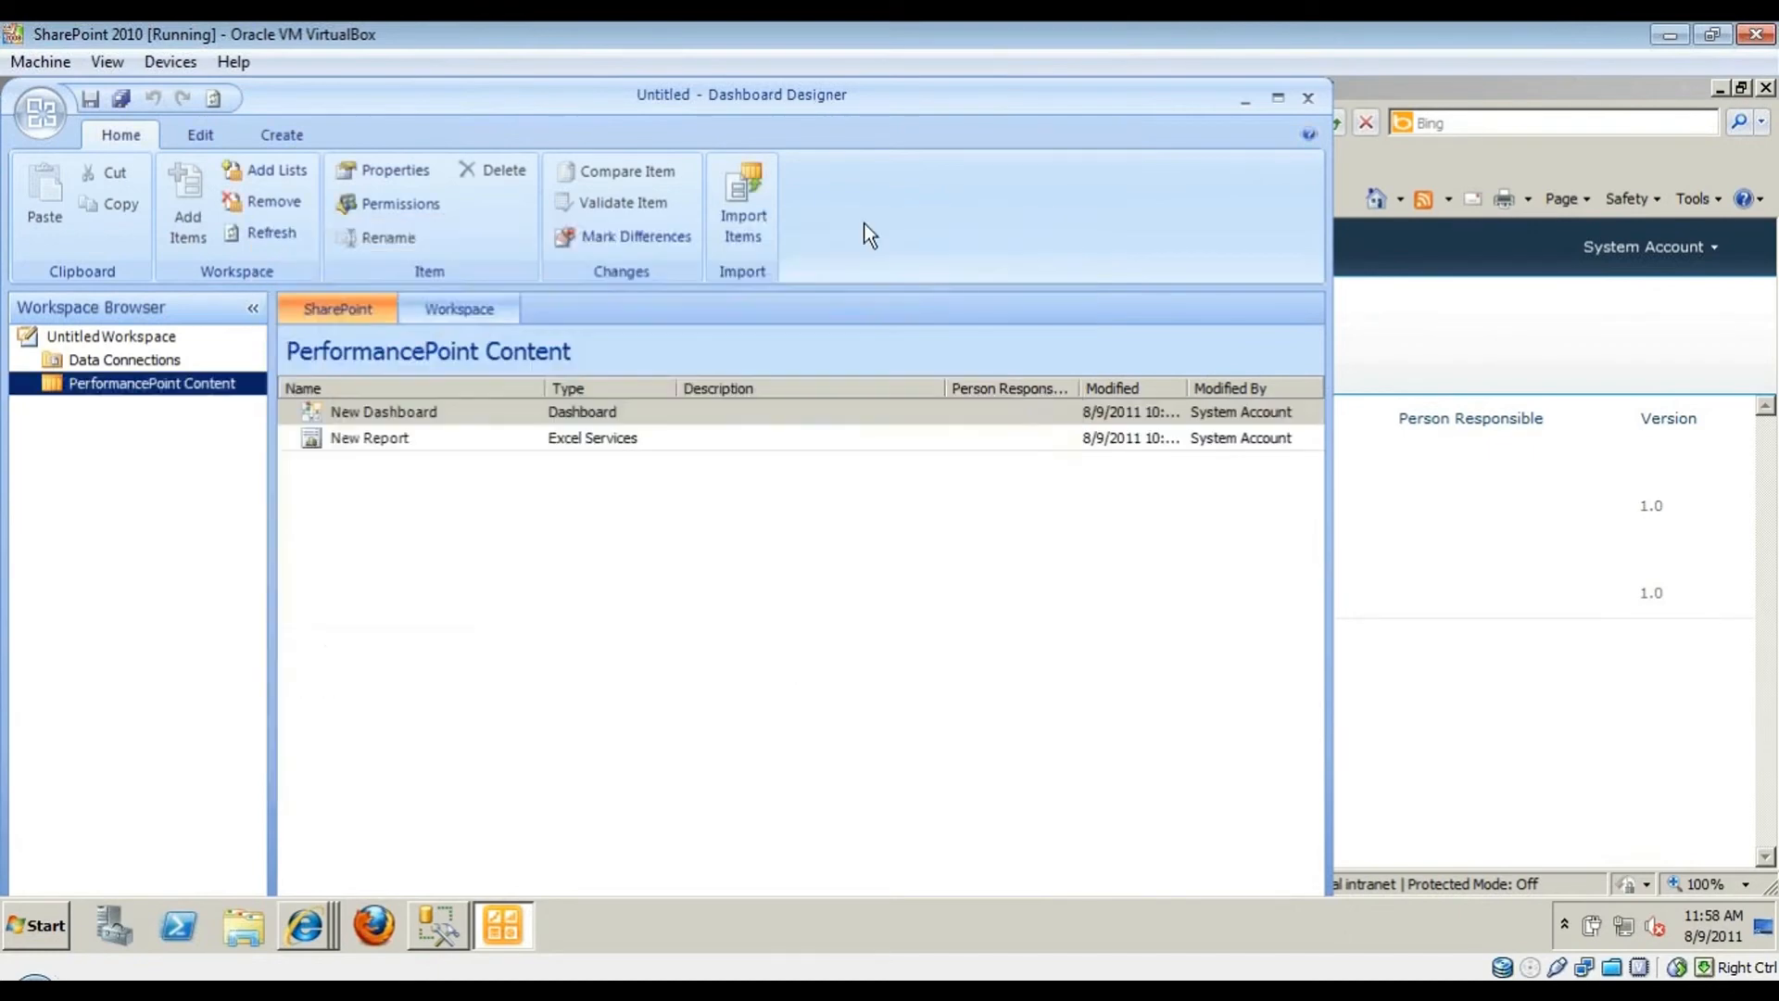
double_click(804, 89)
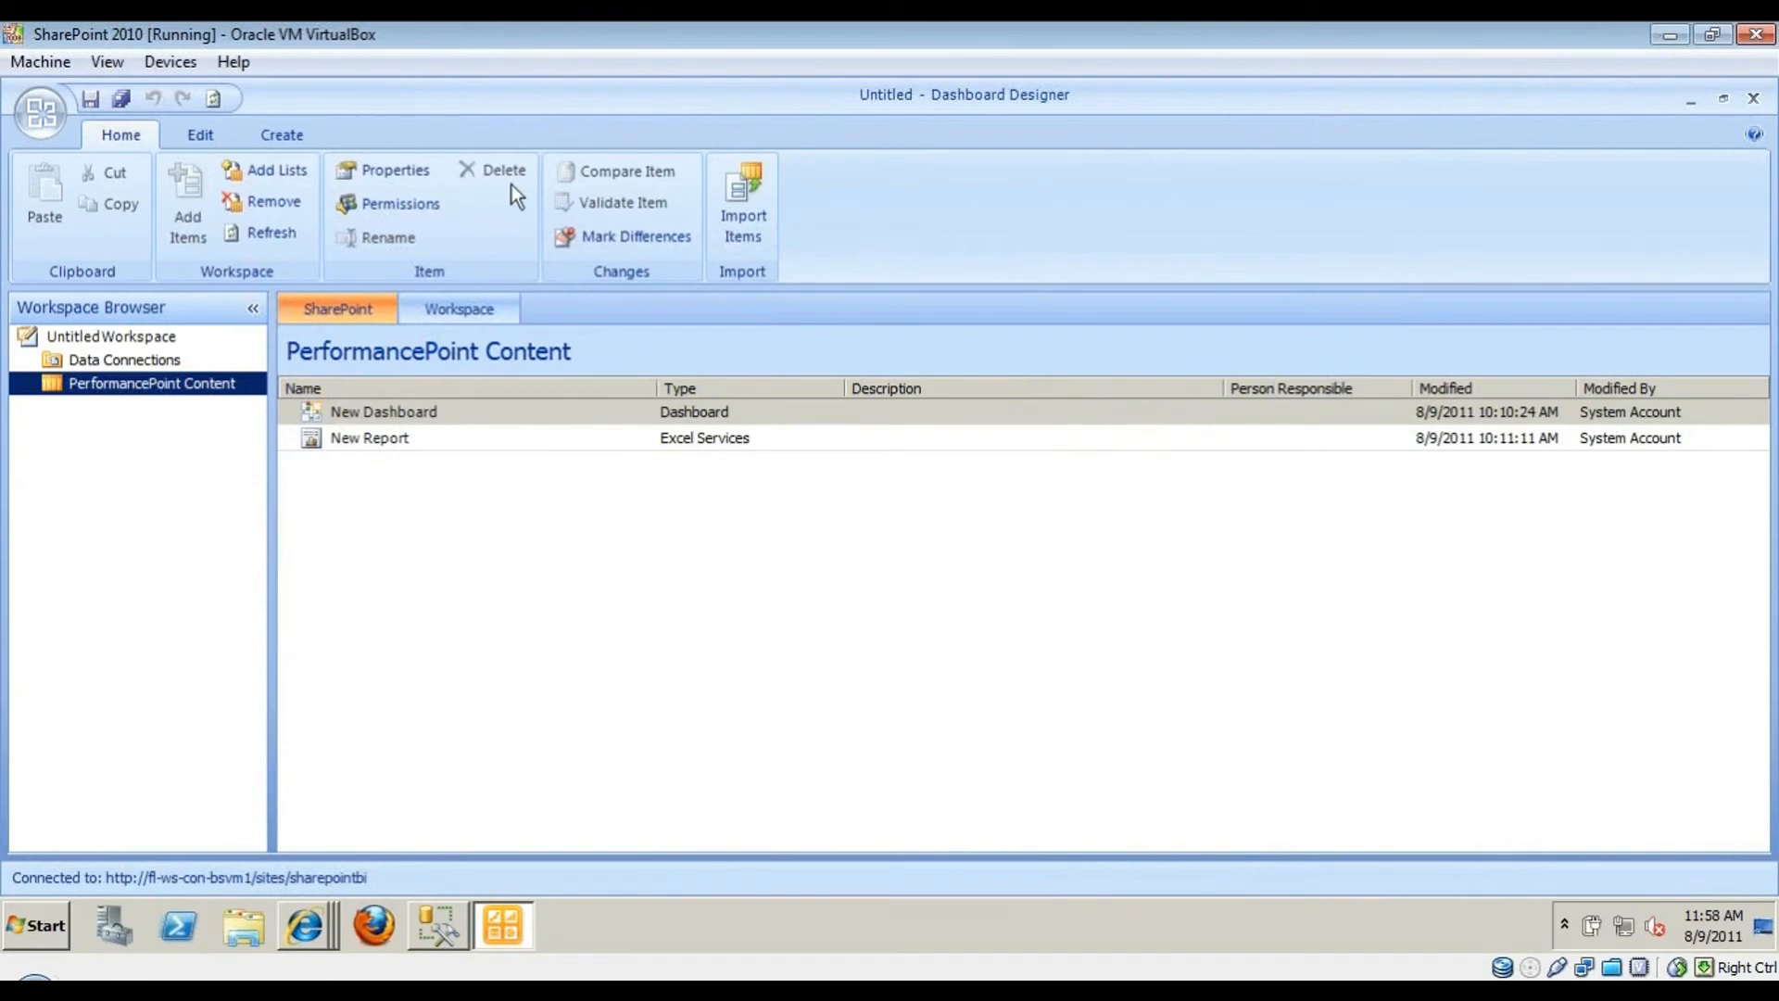
left_click(282, 136)
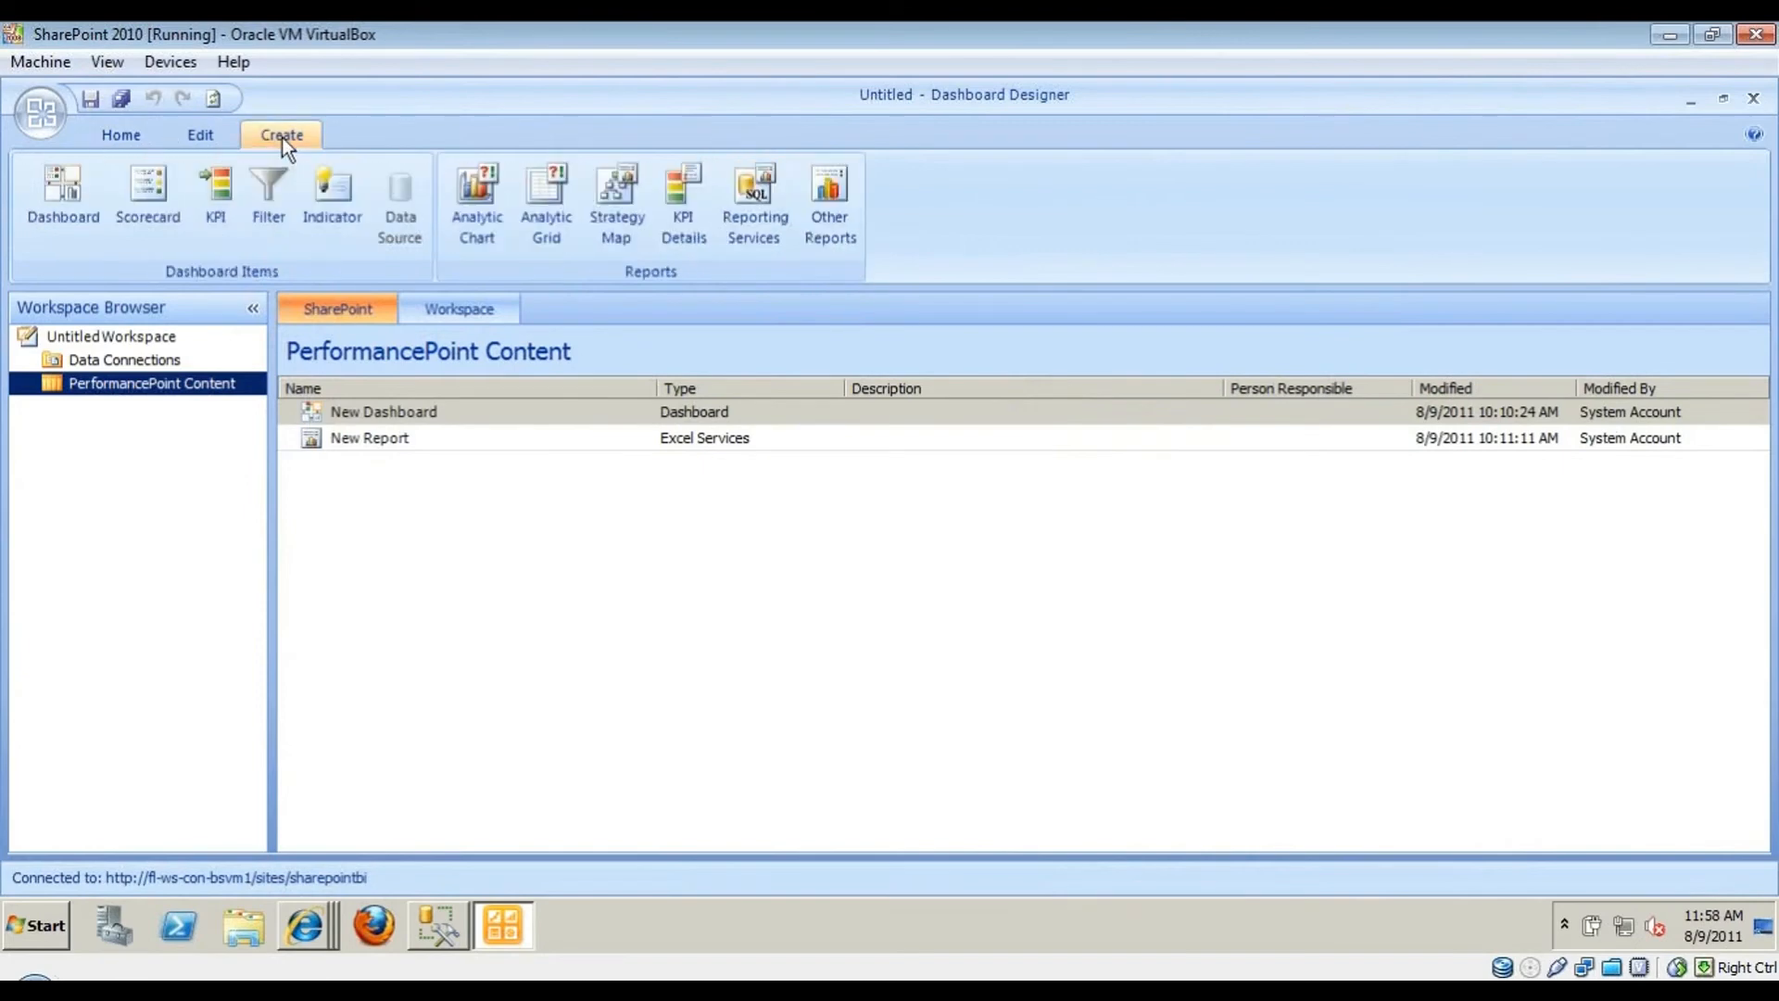
- Create New Report 2 from the Excel Services template, dismiss the site-field error, and minimize the designer
left_click(845, 237)
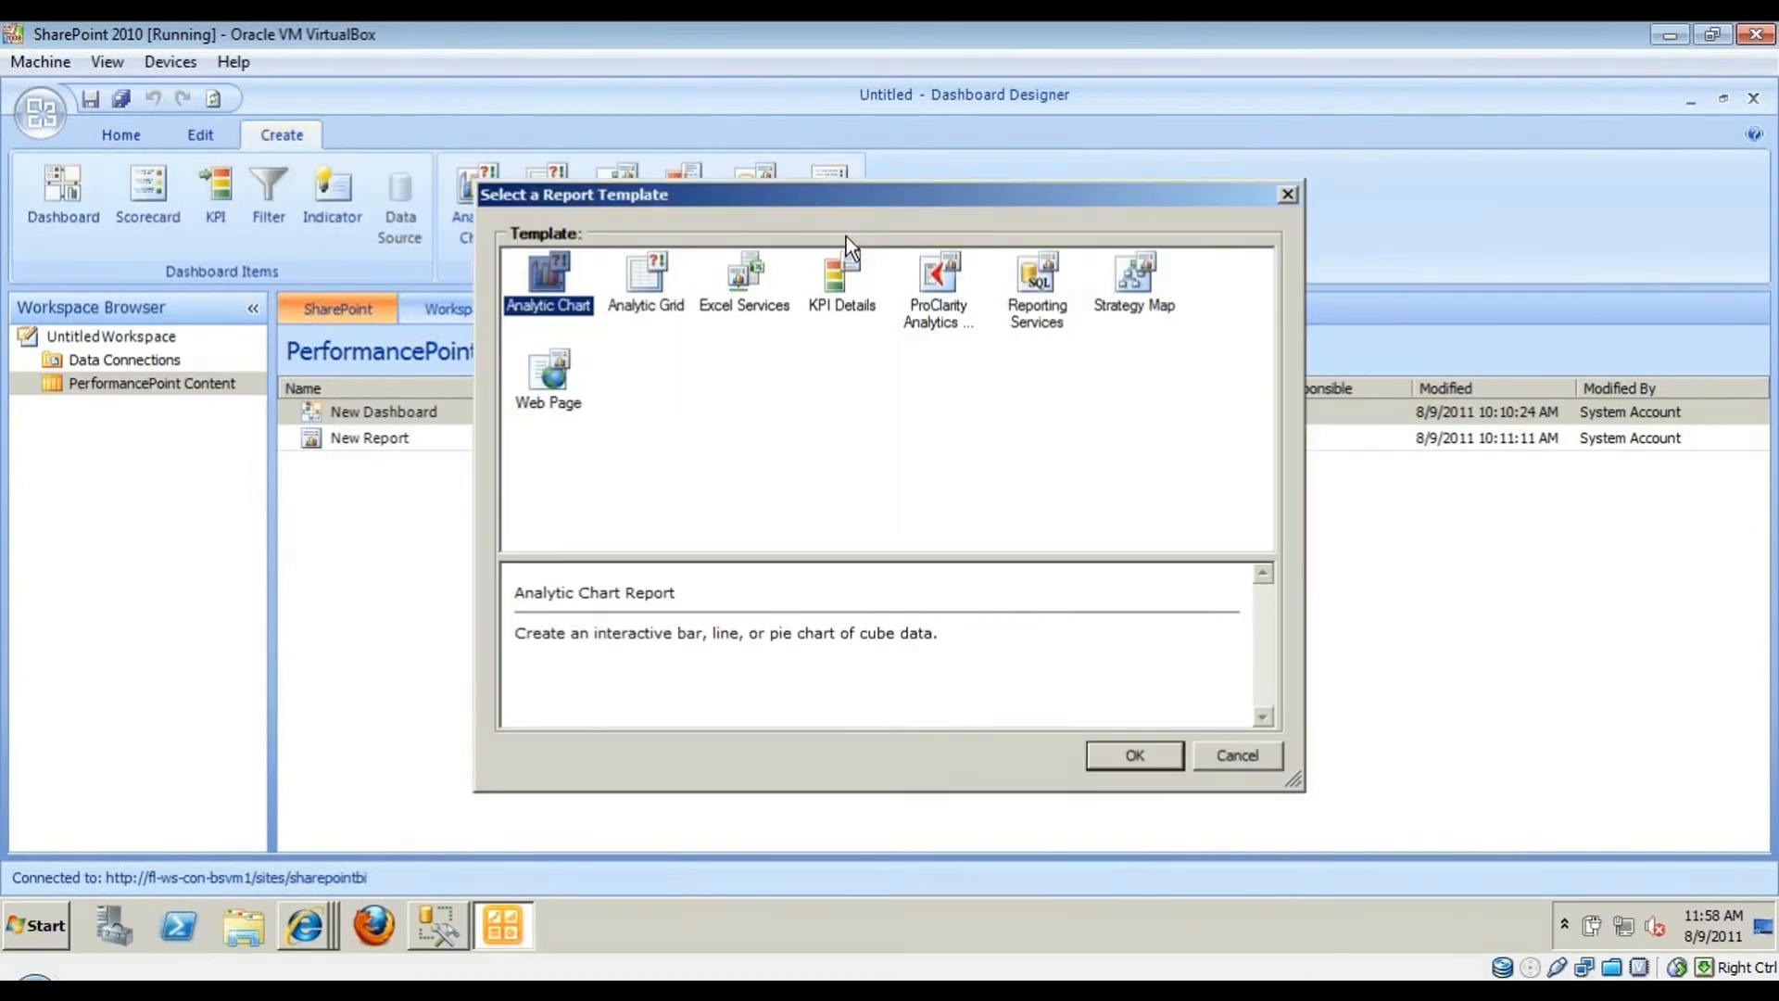
left_click(748, 276)
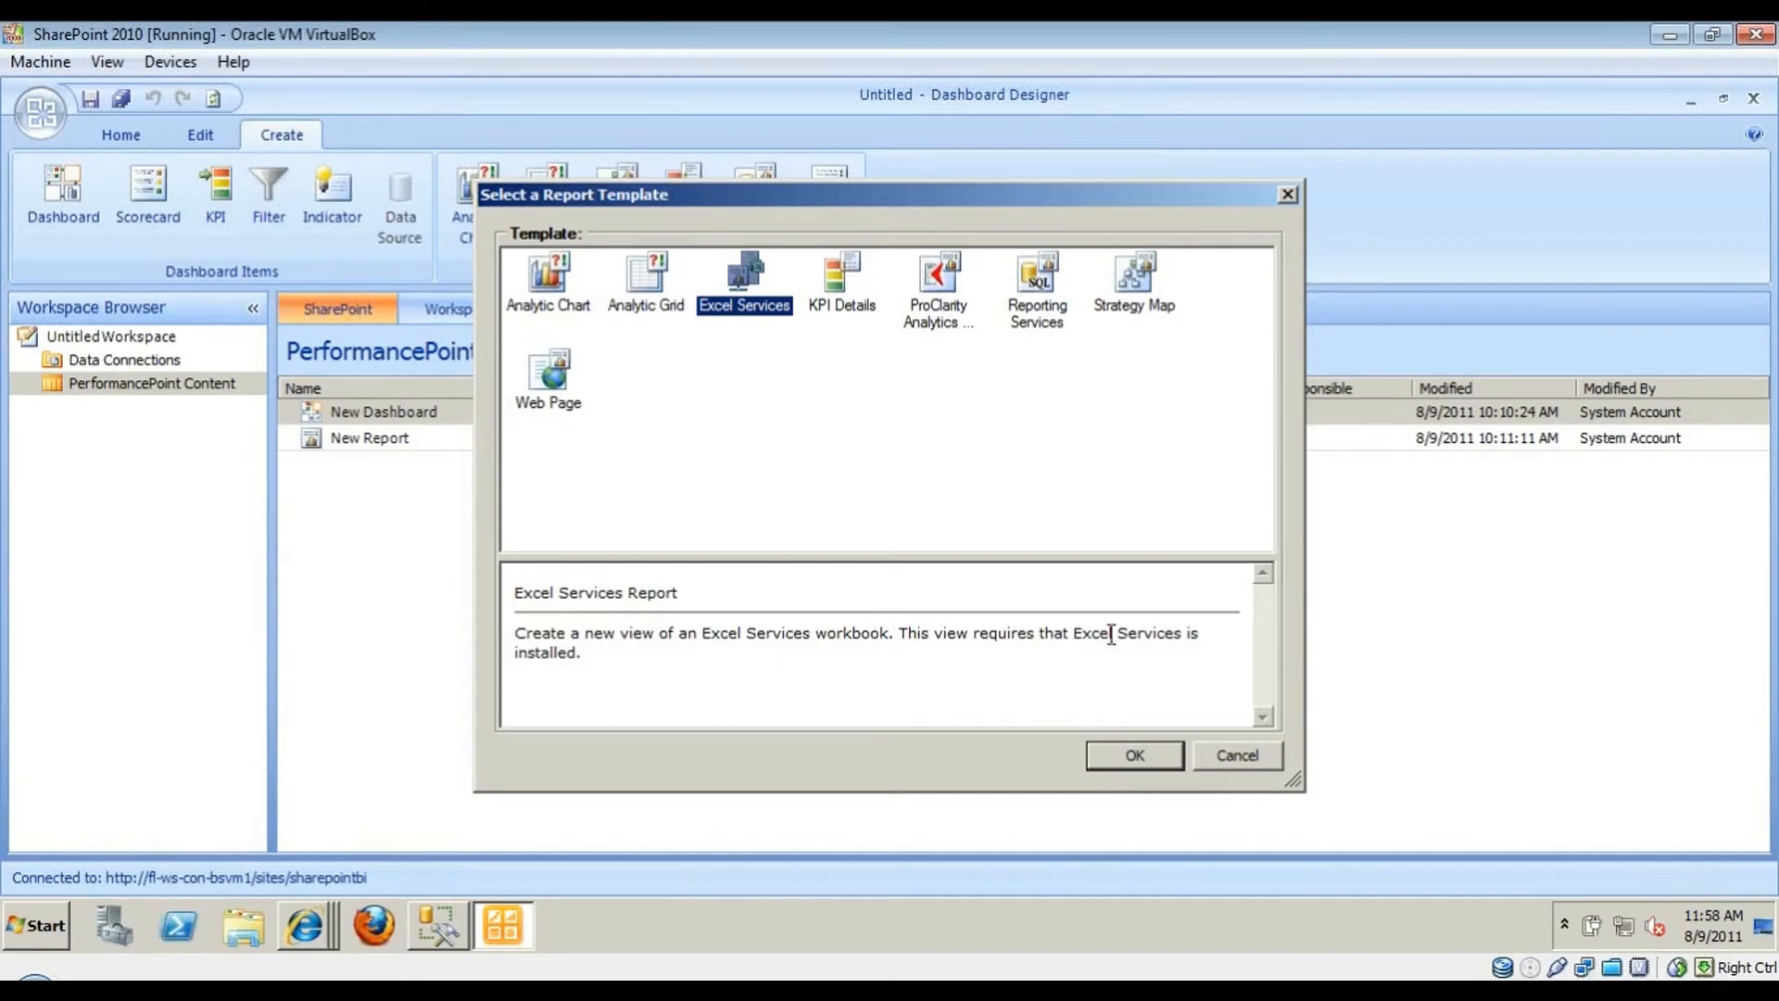
left_click(1119, 751)
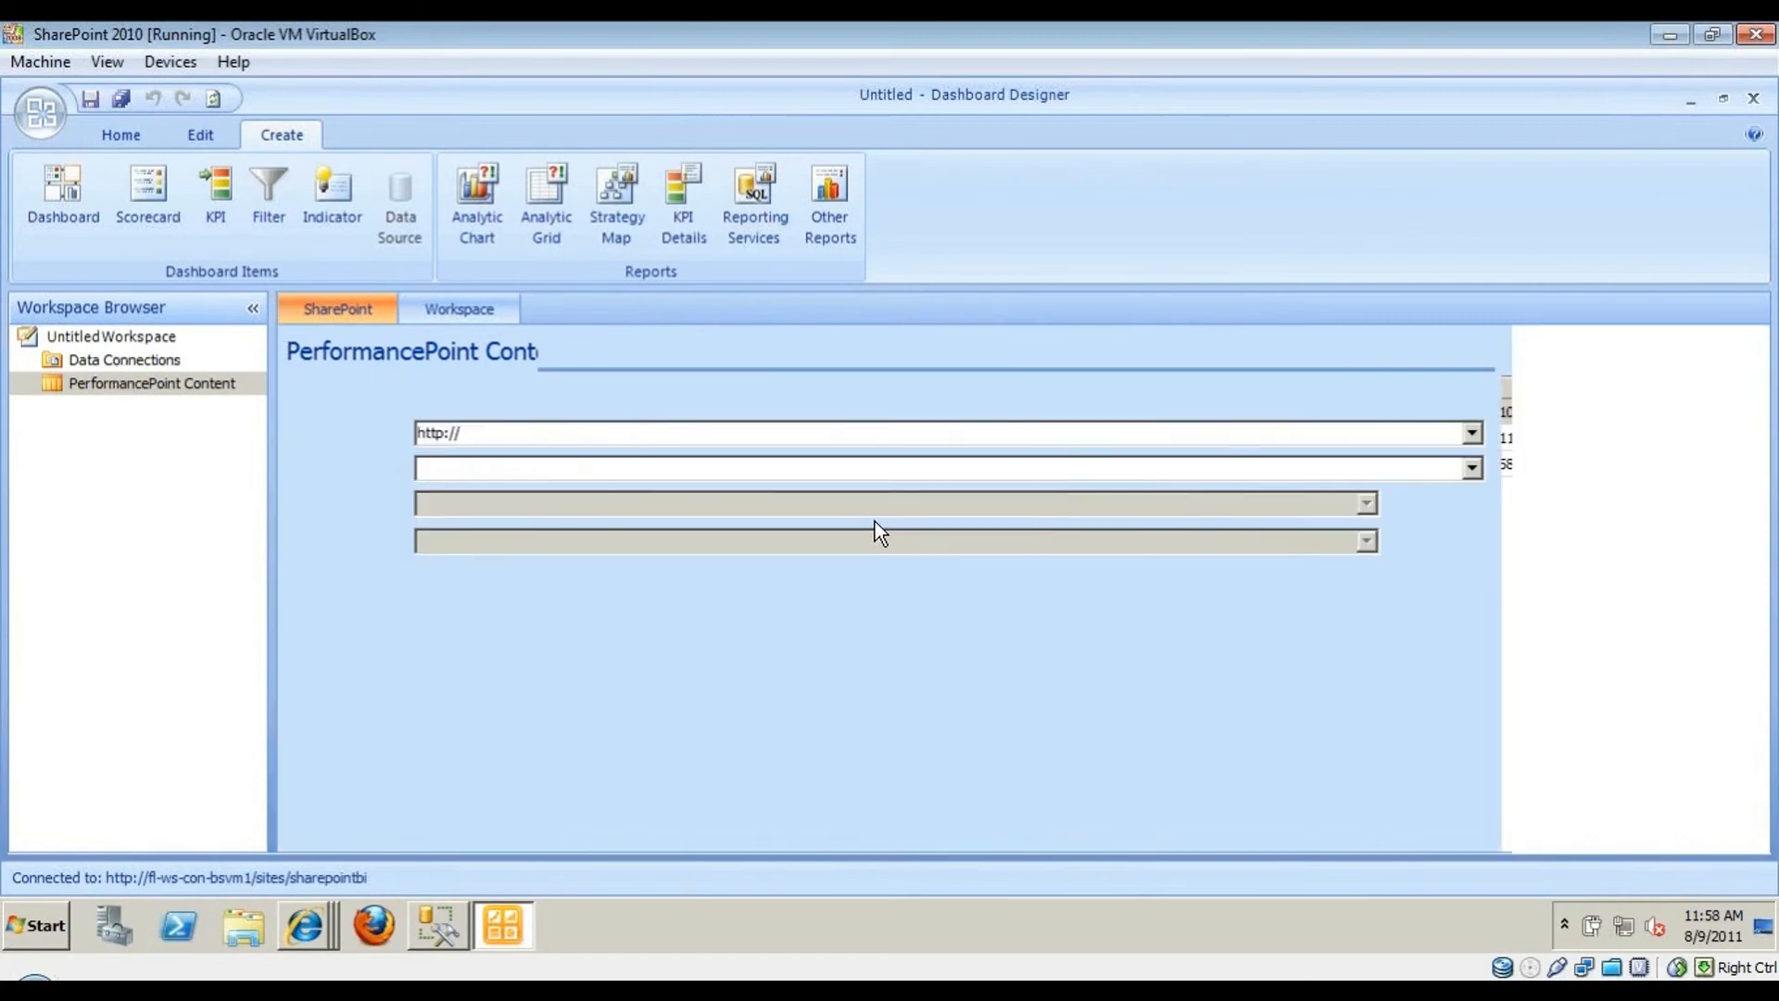
left_click(480, 433)
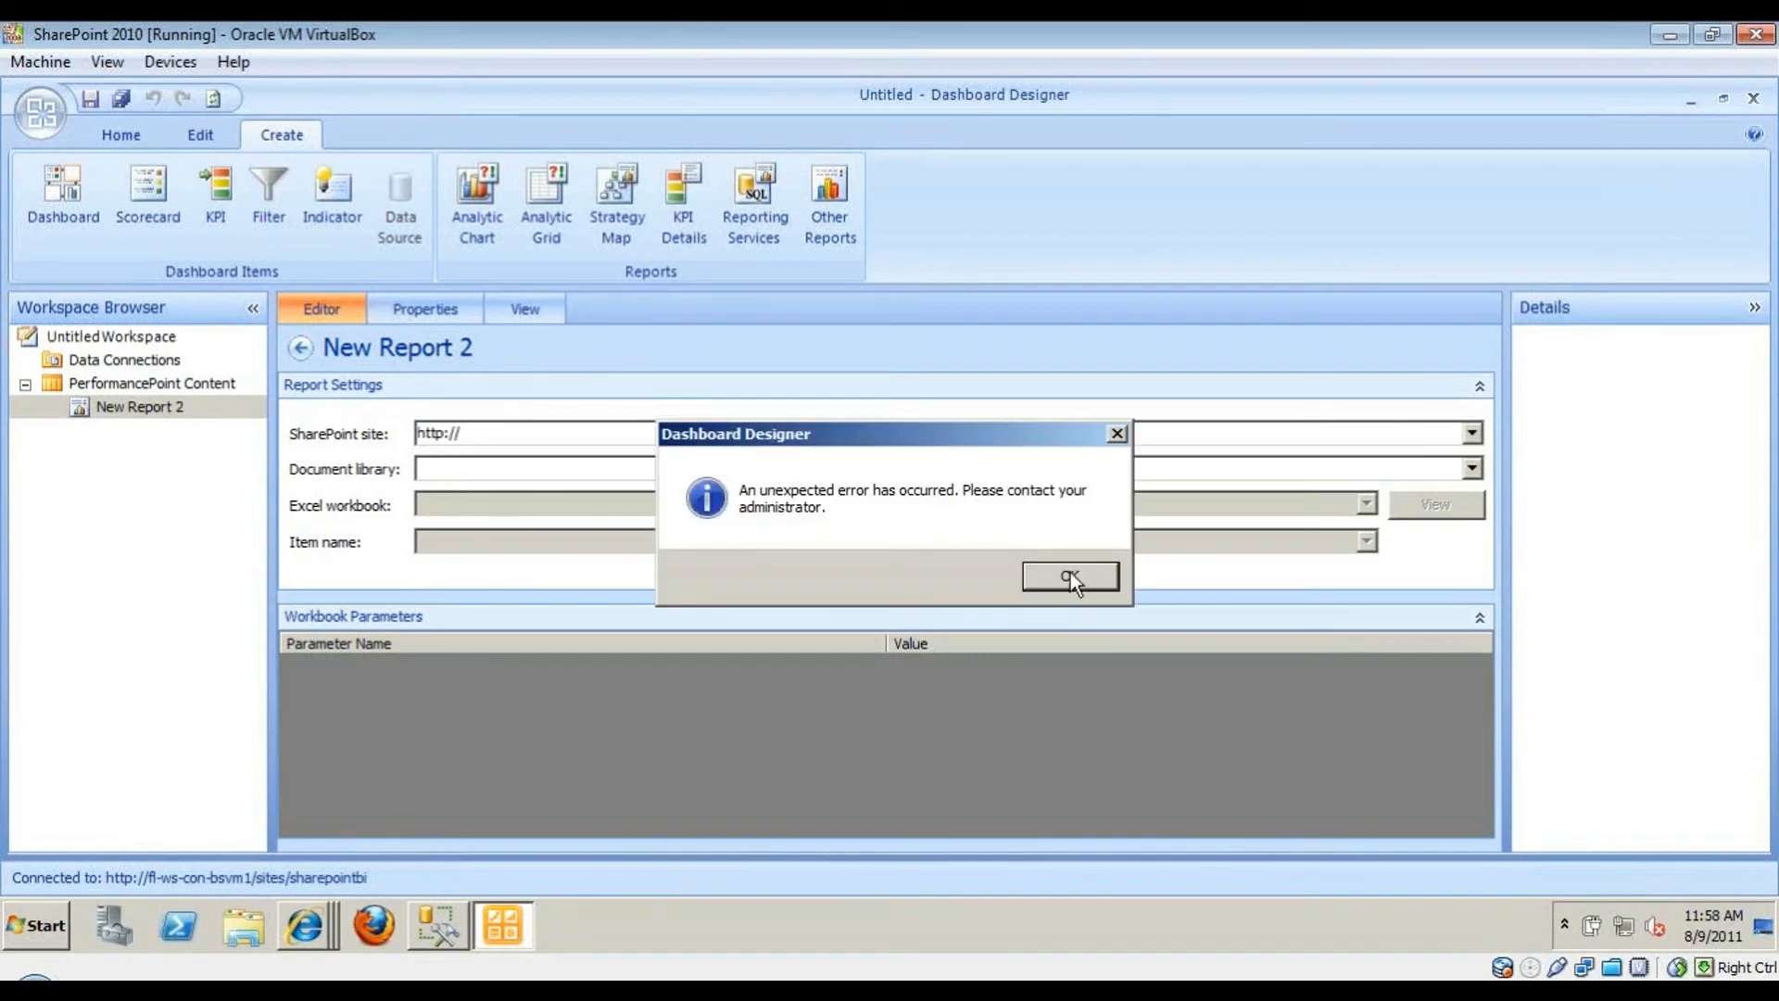
left_click(1068, 571)
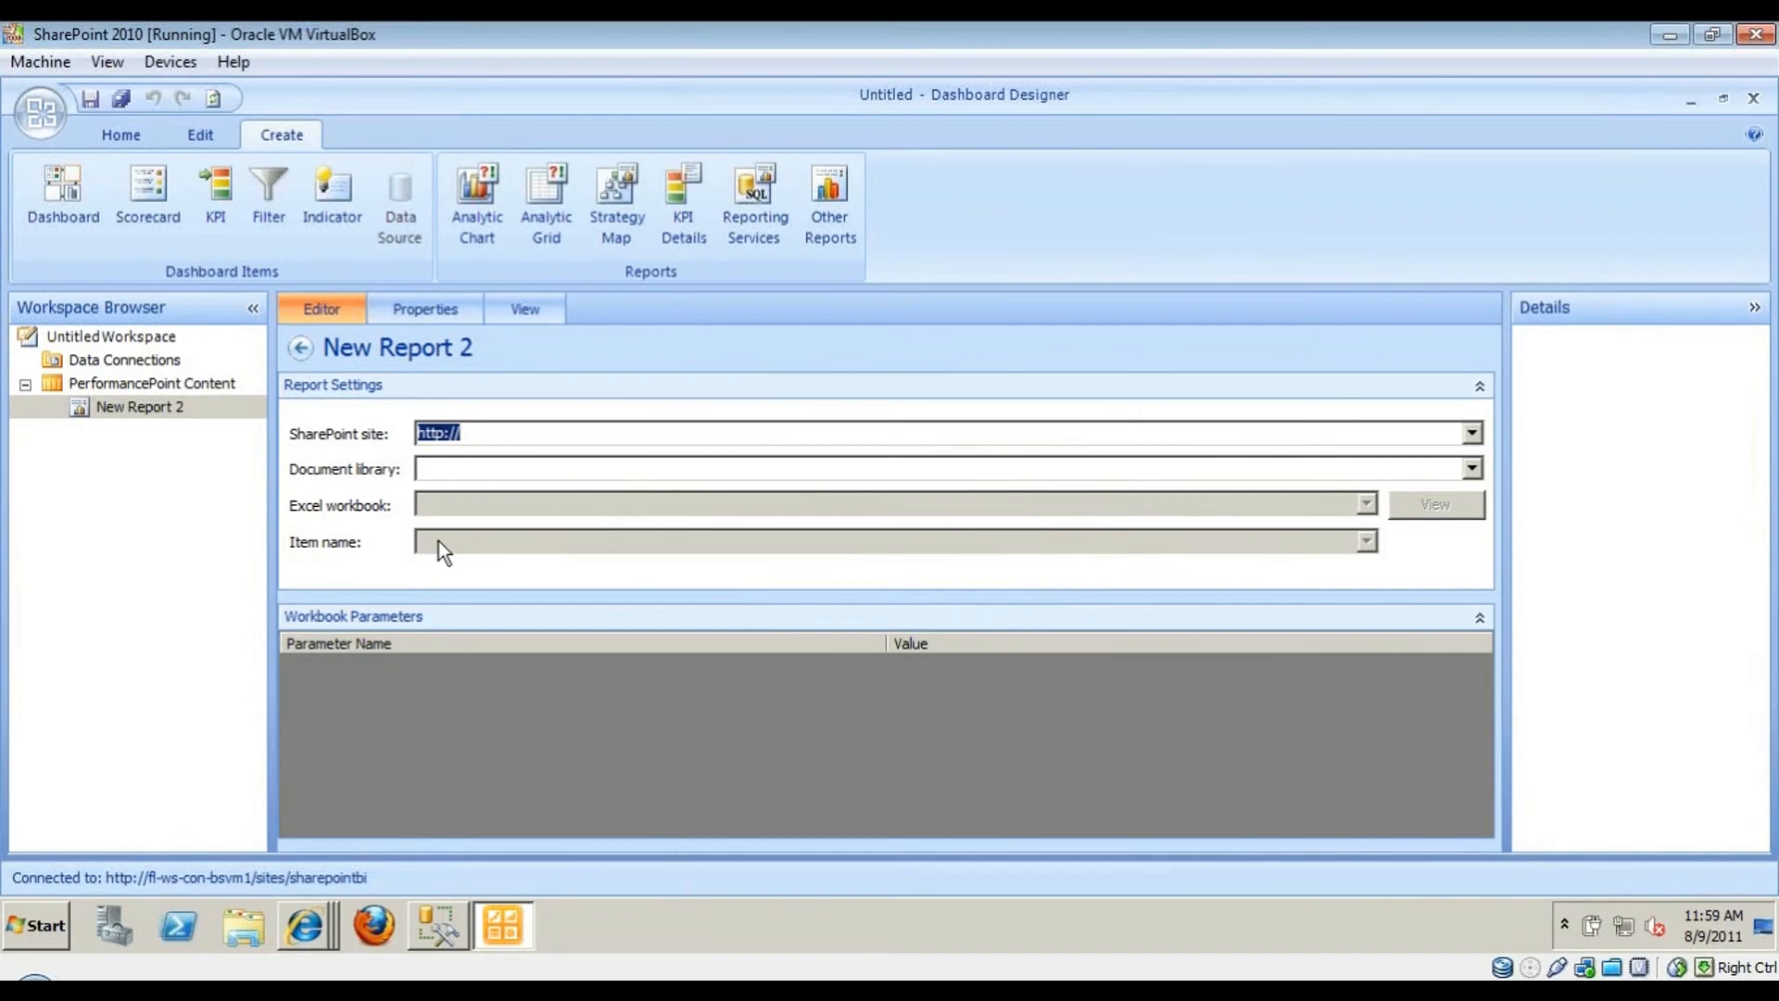
left_click(512, 919)
- Close the ExcelServices browser tab and open the PowerPivot gallery showing PowerPivot Demo Completed
left_click(535, 751)
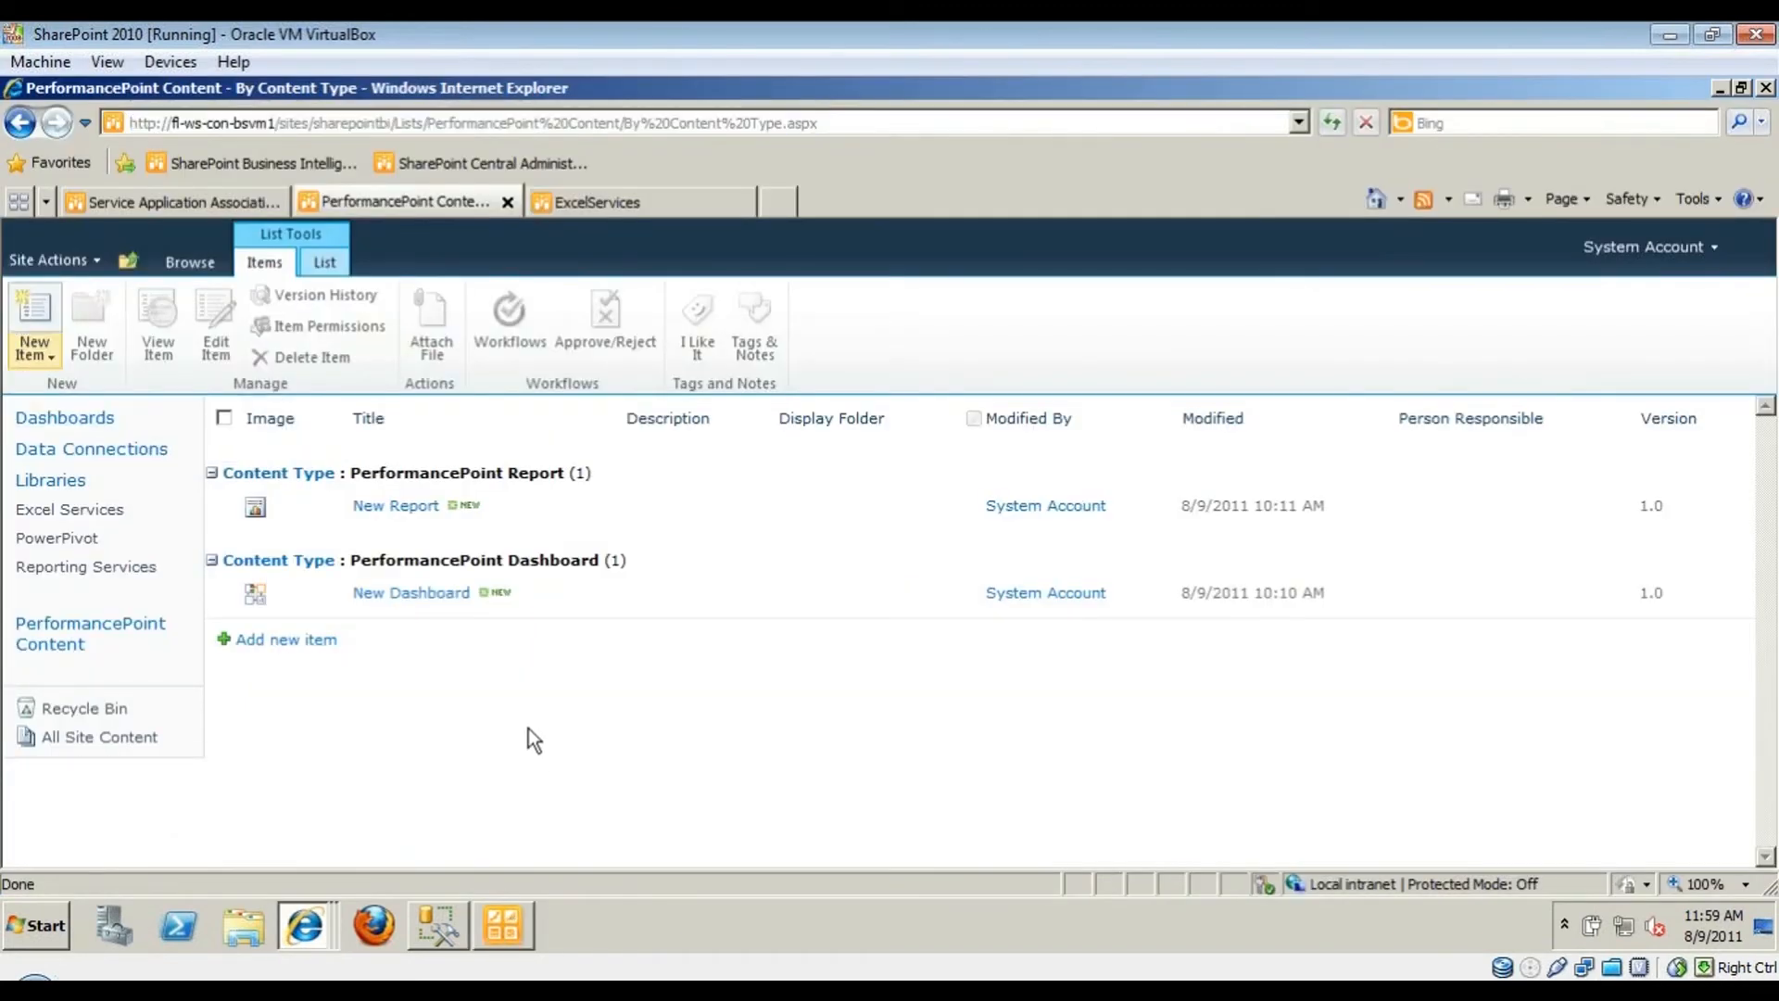
left_click(630, 200)
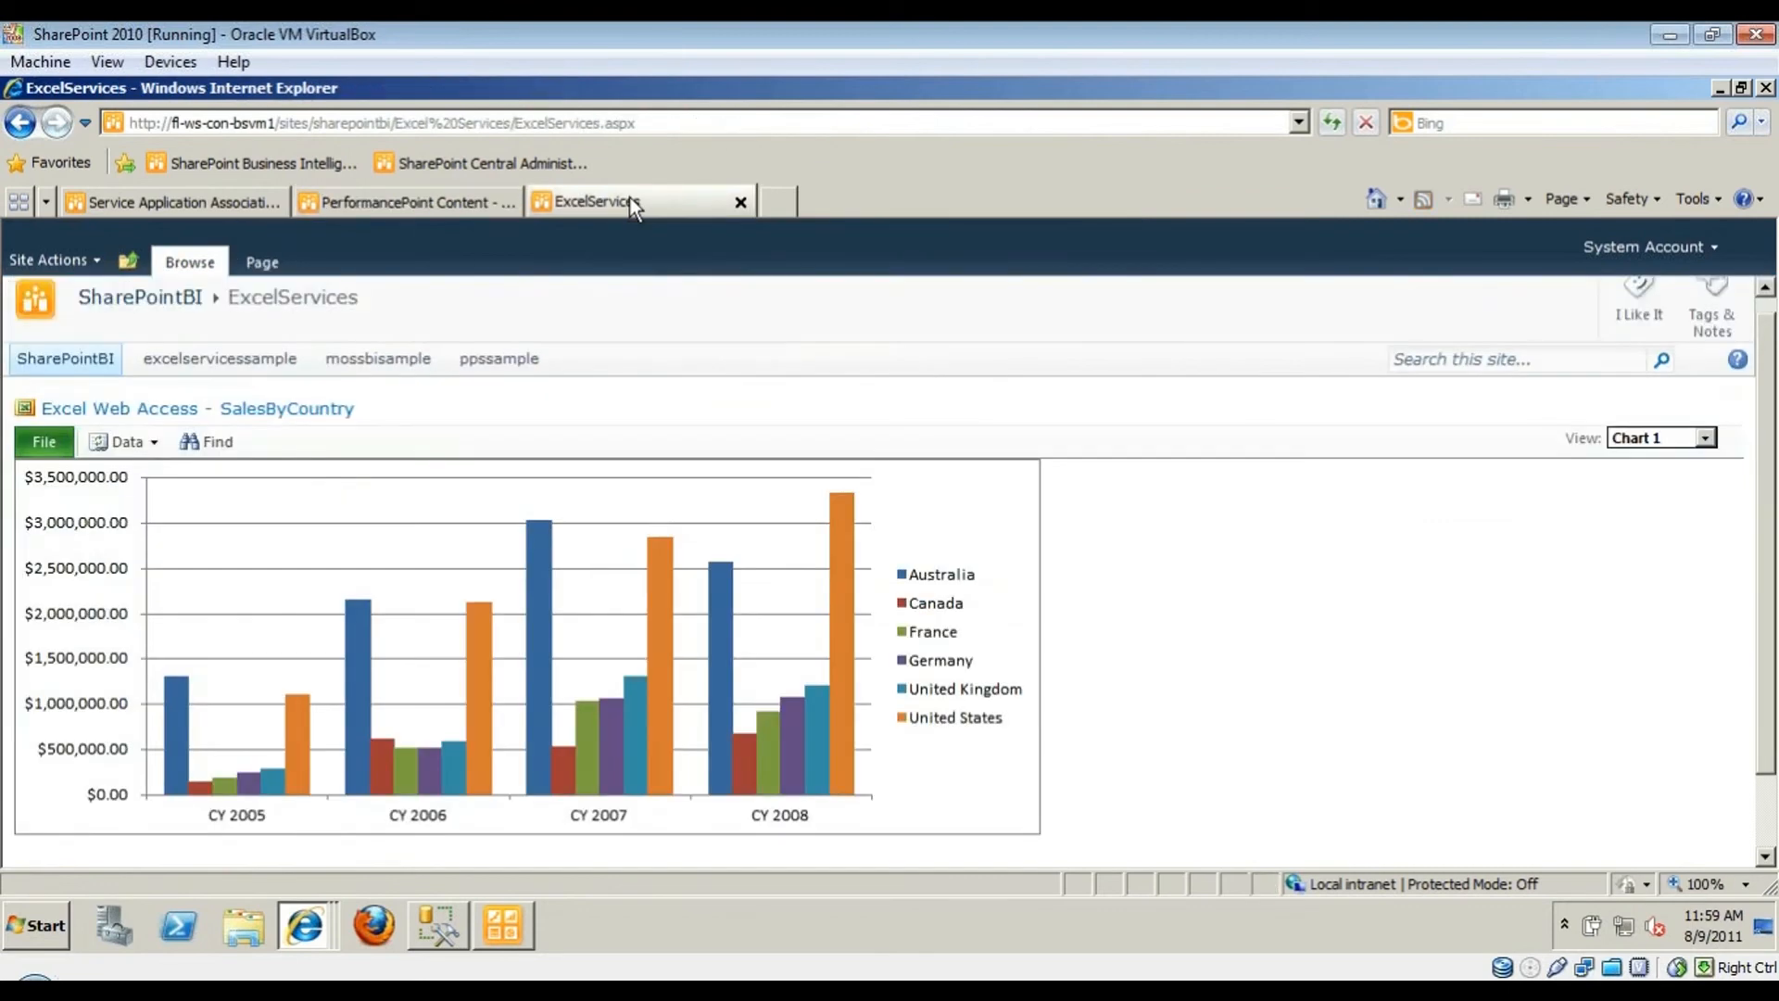
middle_click(630, 200)
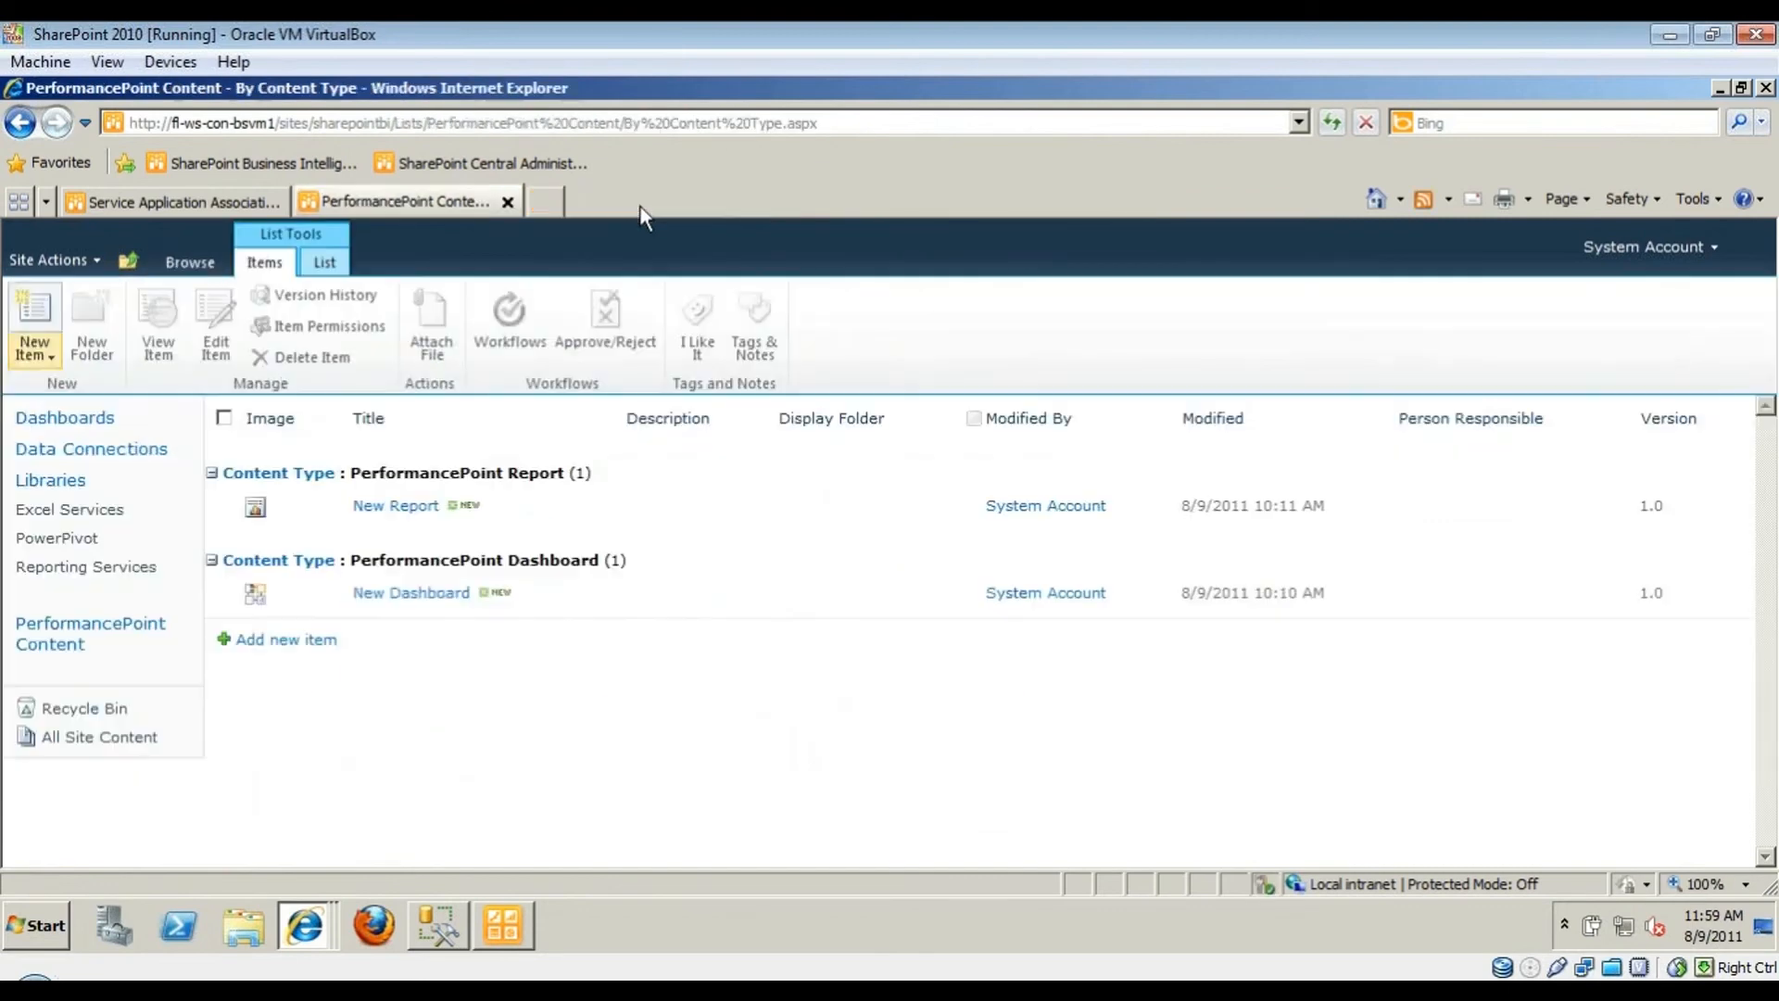
left_click(65, 539)
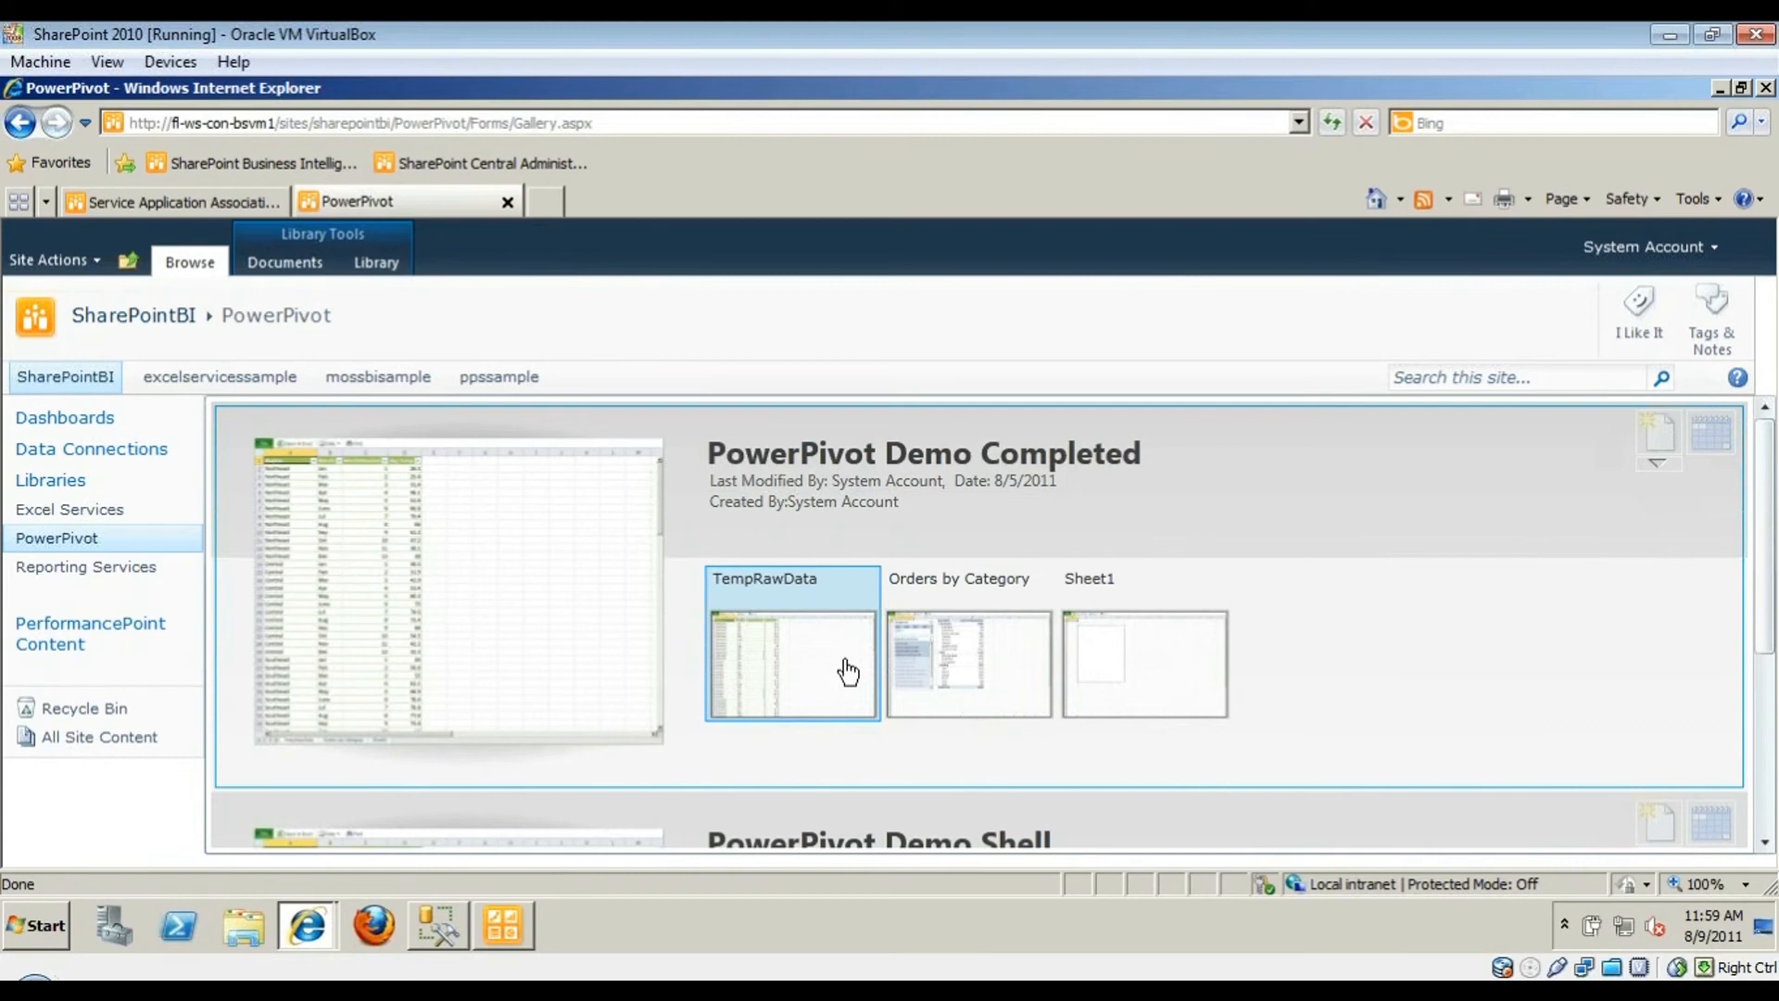
- Open PowerPivot Demo Completed's TempRawData sheet, then select Bike Racks in the Orders by Category pivot
left_click(847, 671)
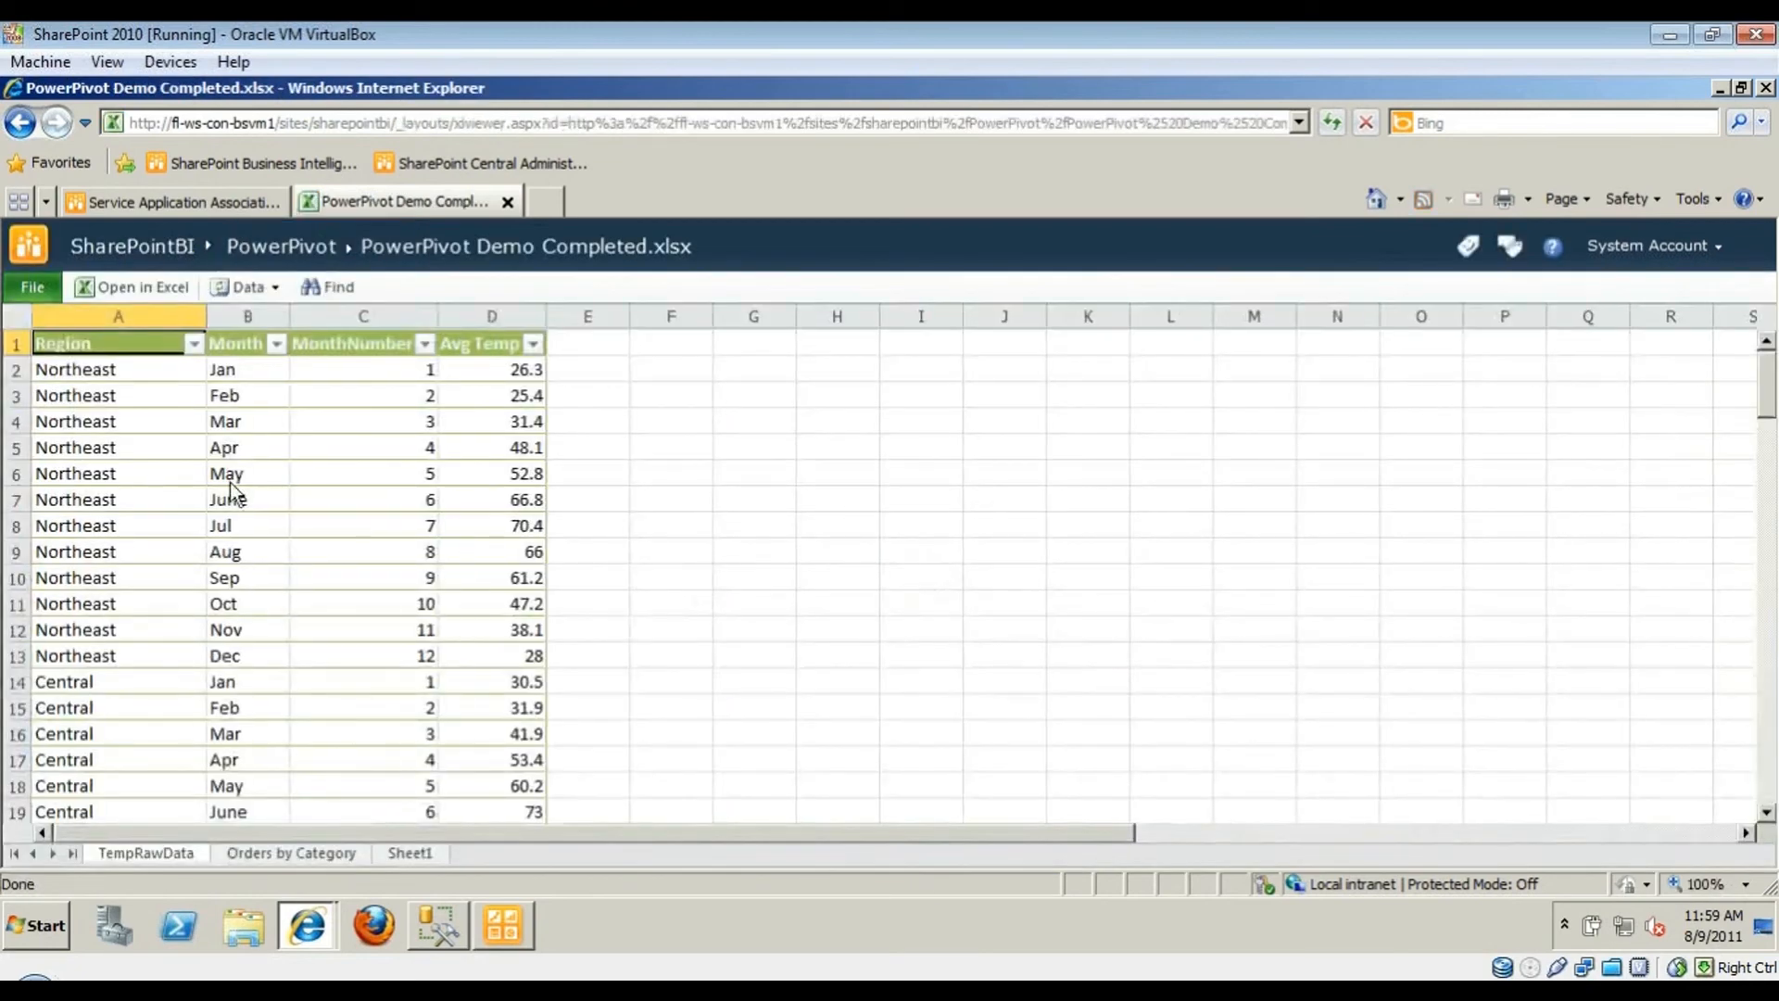
scroll(163, 510, "down", 8)
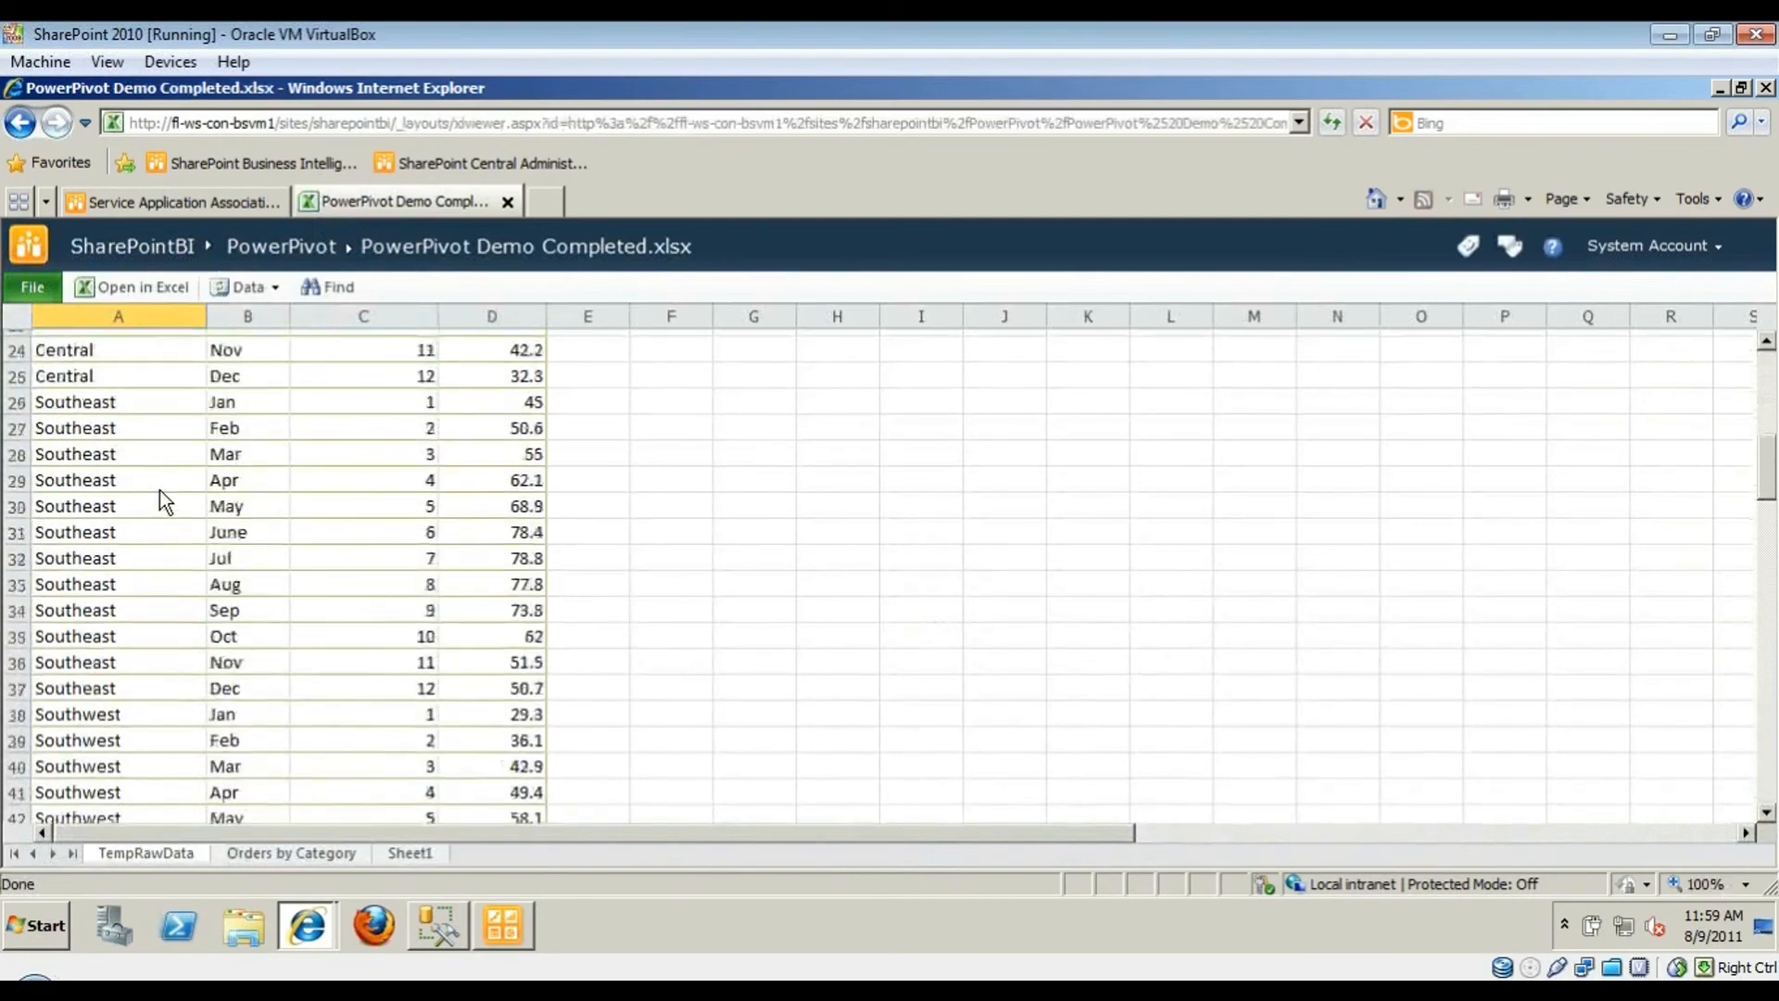
scroll(159, 489, "up", 8)
left_click(291, 853)
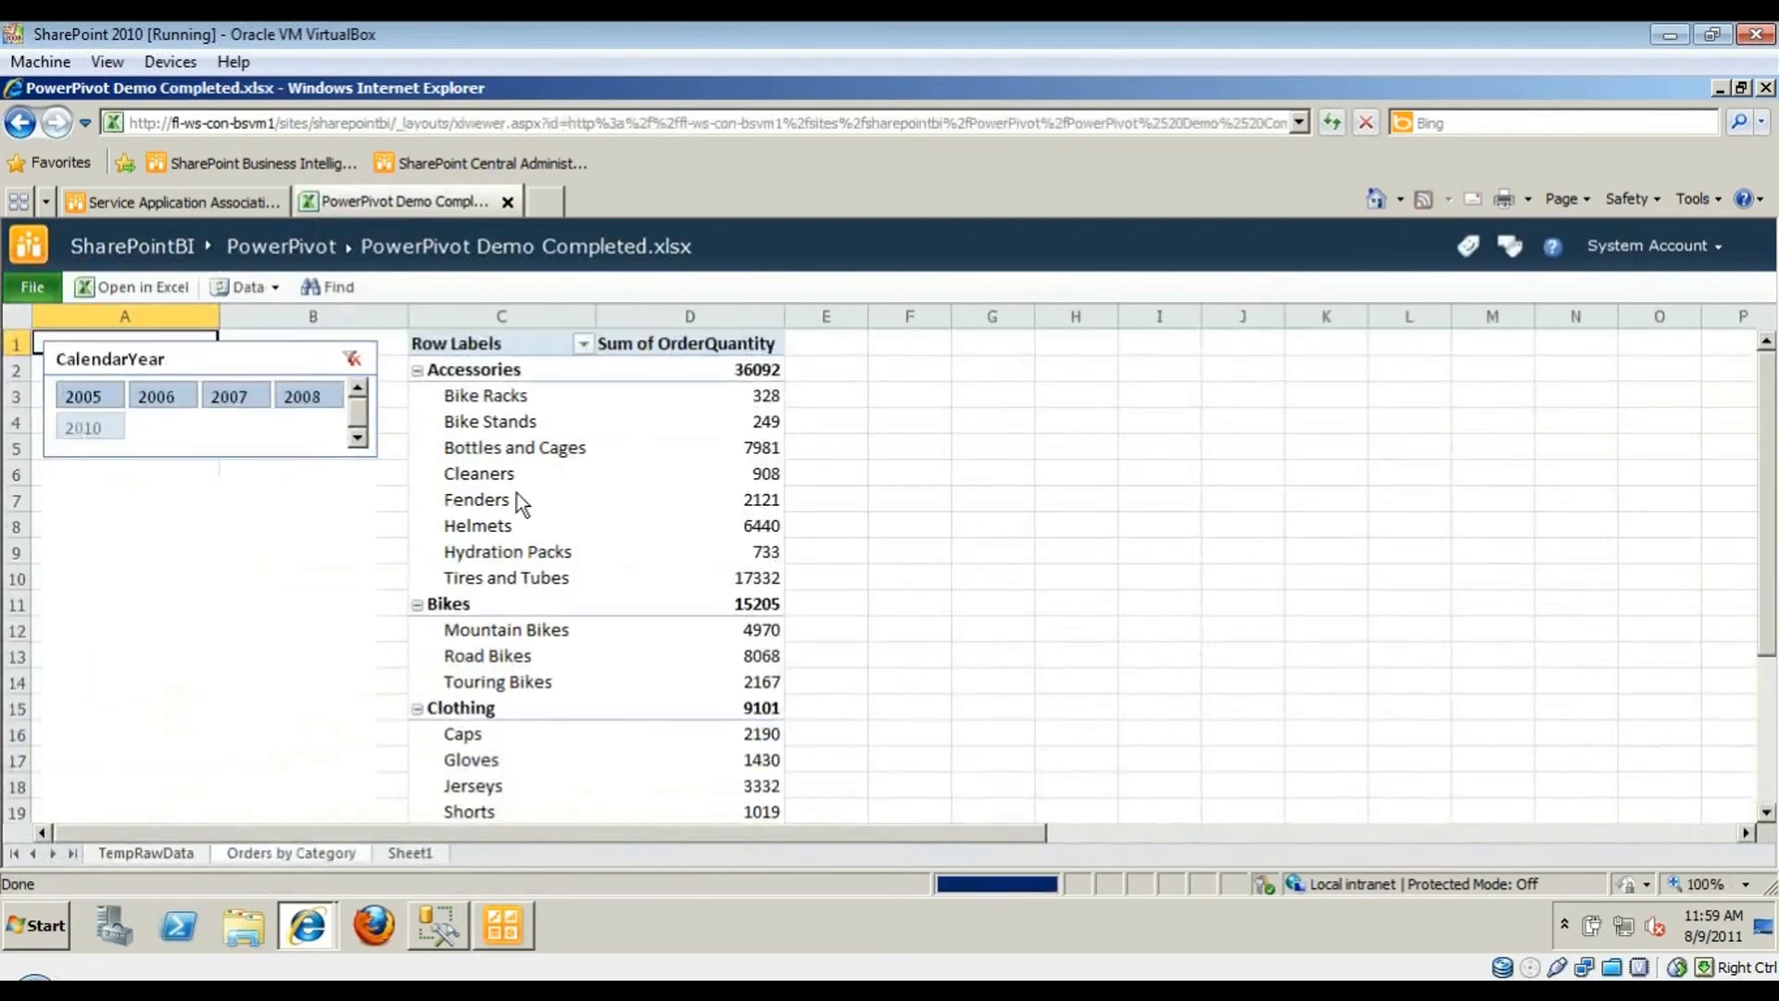
left_click(437, 397)
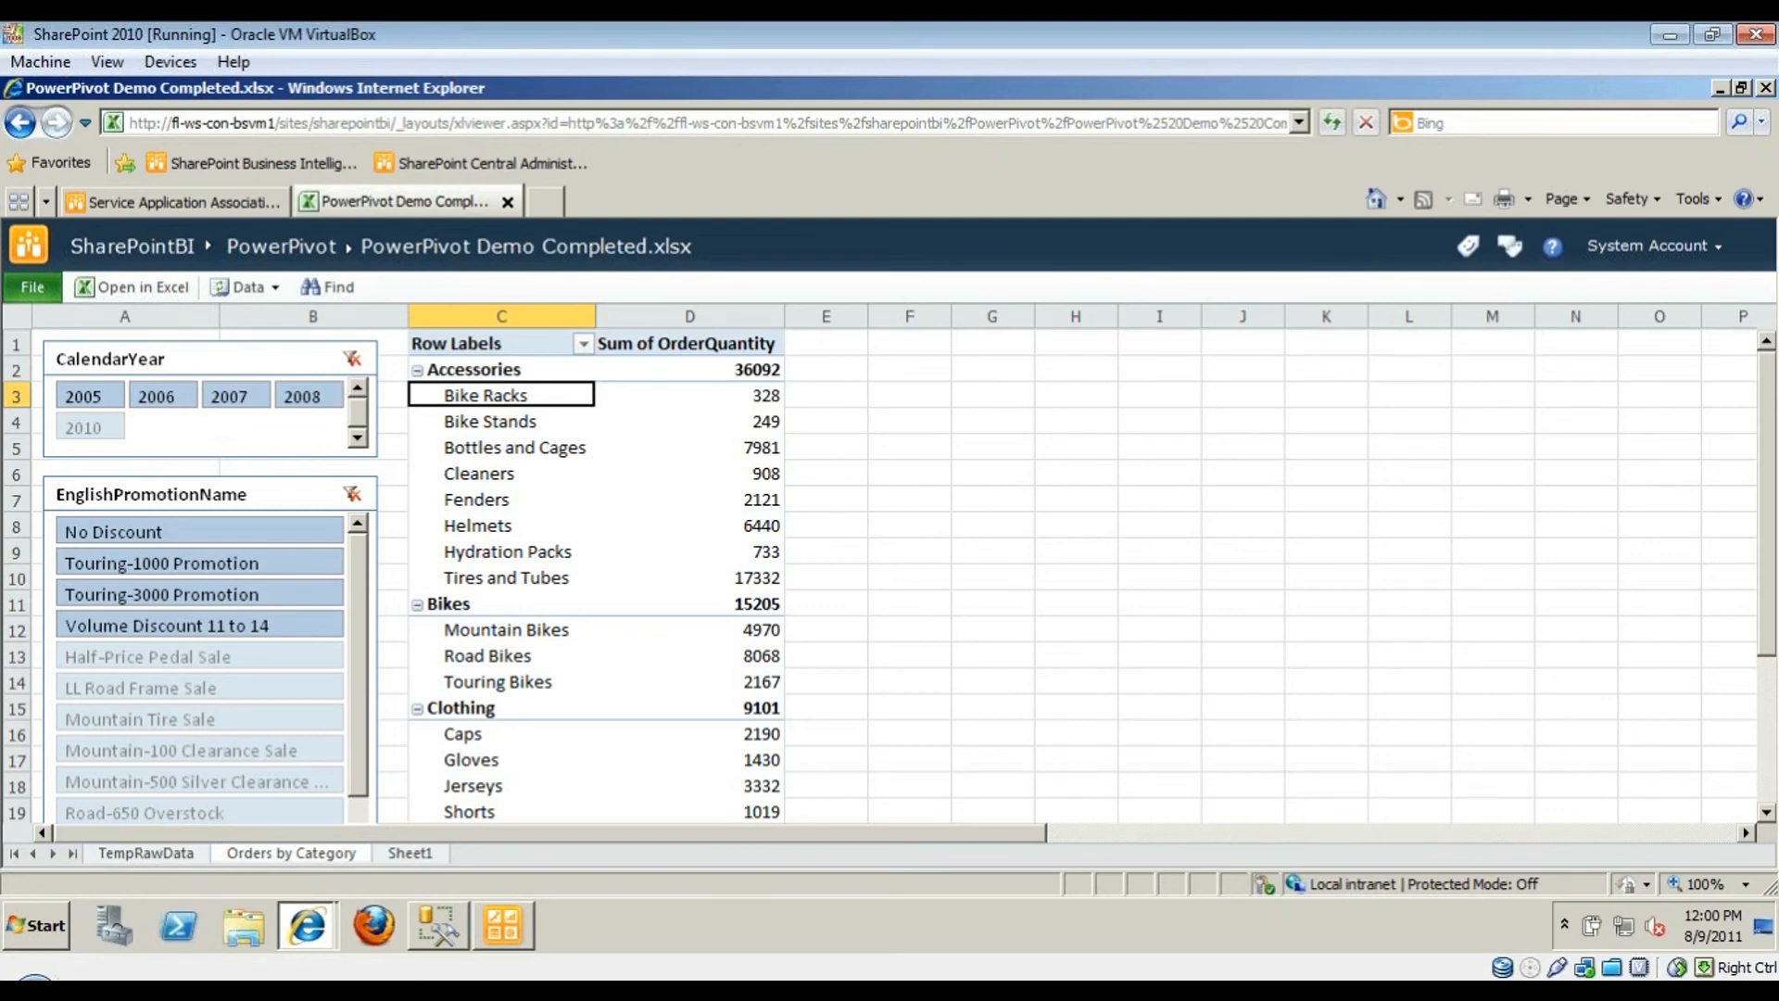
- Present the PowerPoint Contact Information slide as a full-screen slide show
left_click(967, 916)
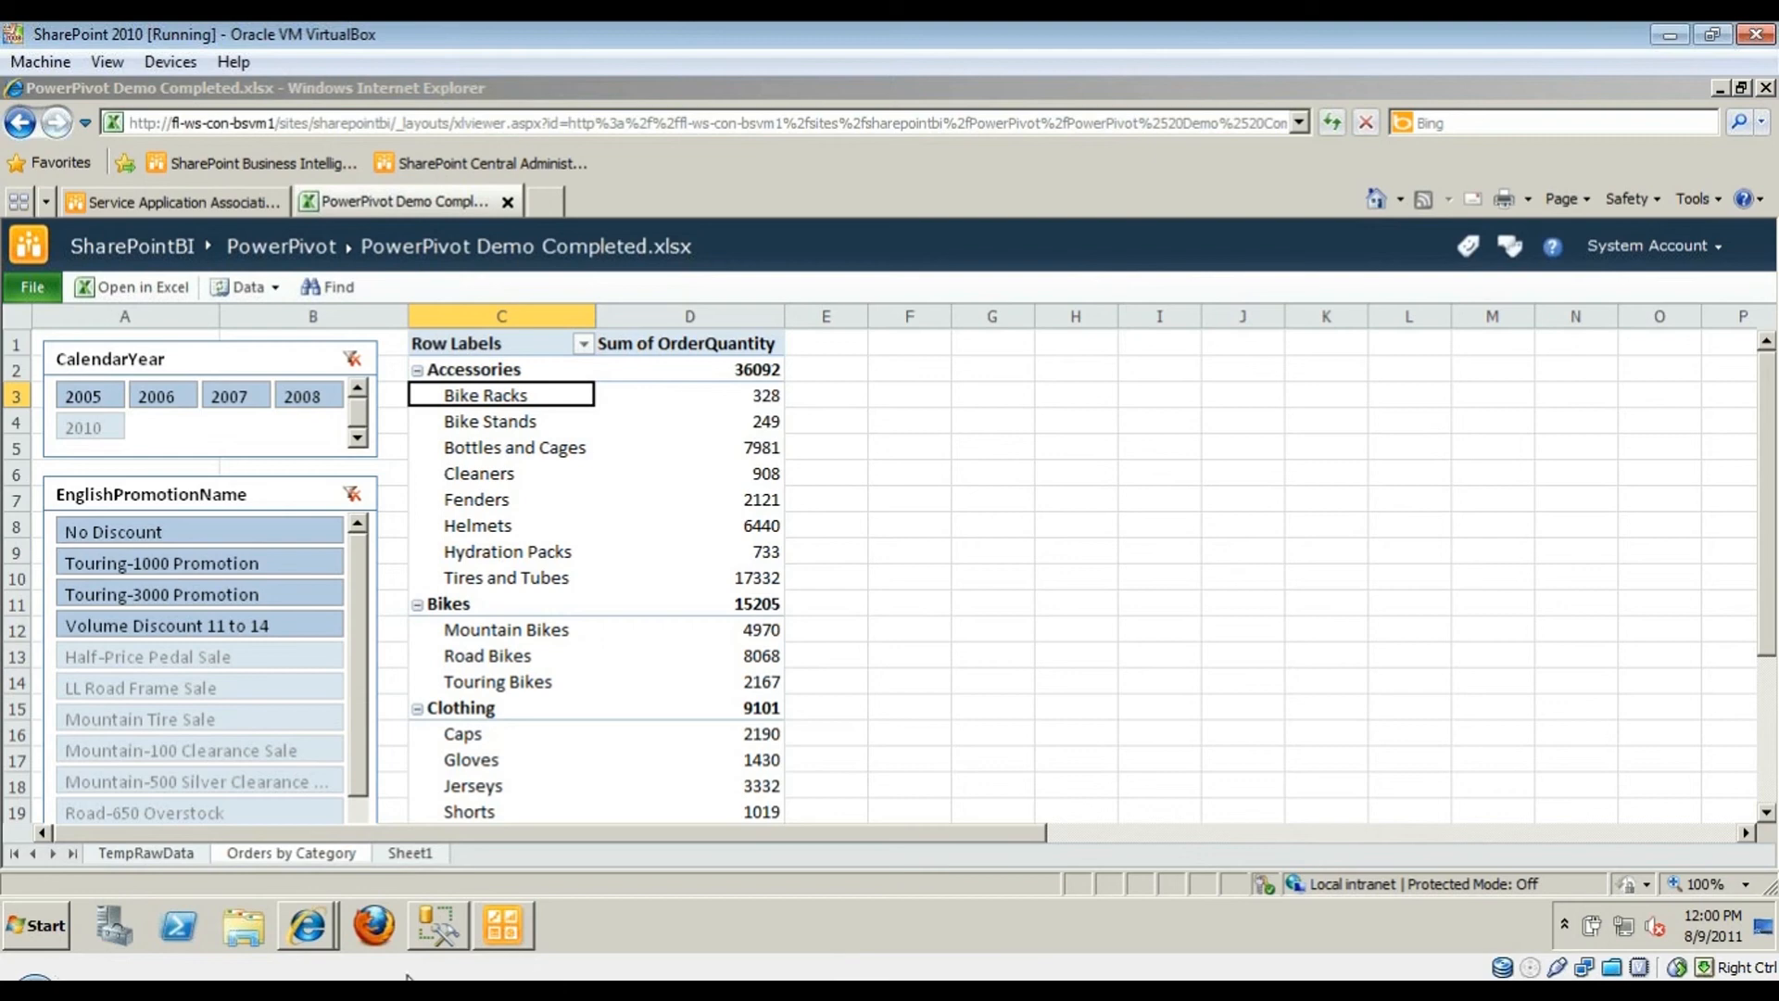
mouse_move(305, 947)
mouse_move(176, 936)
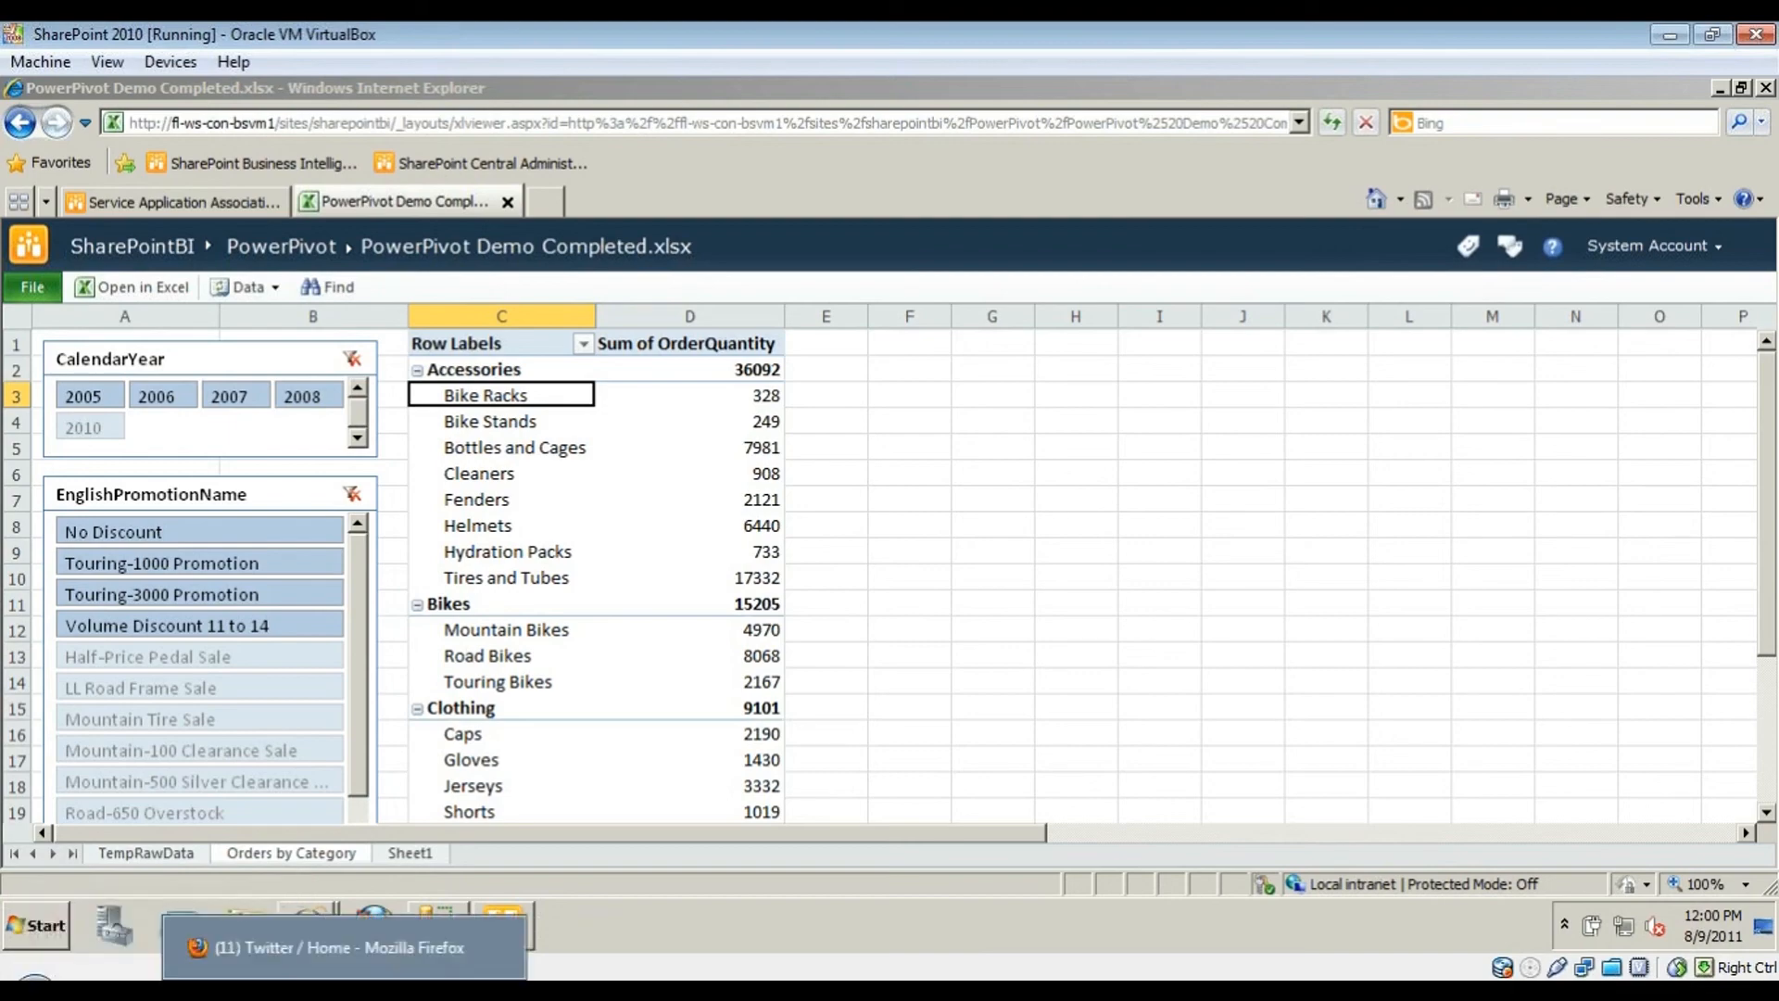
mouse_move(503, 924)
left_click(556, 947)
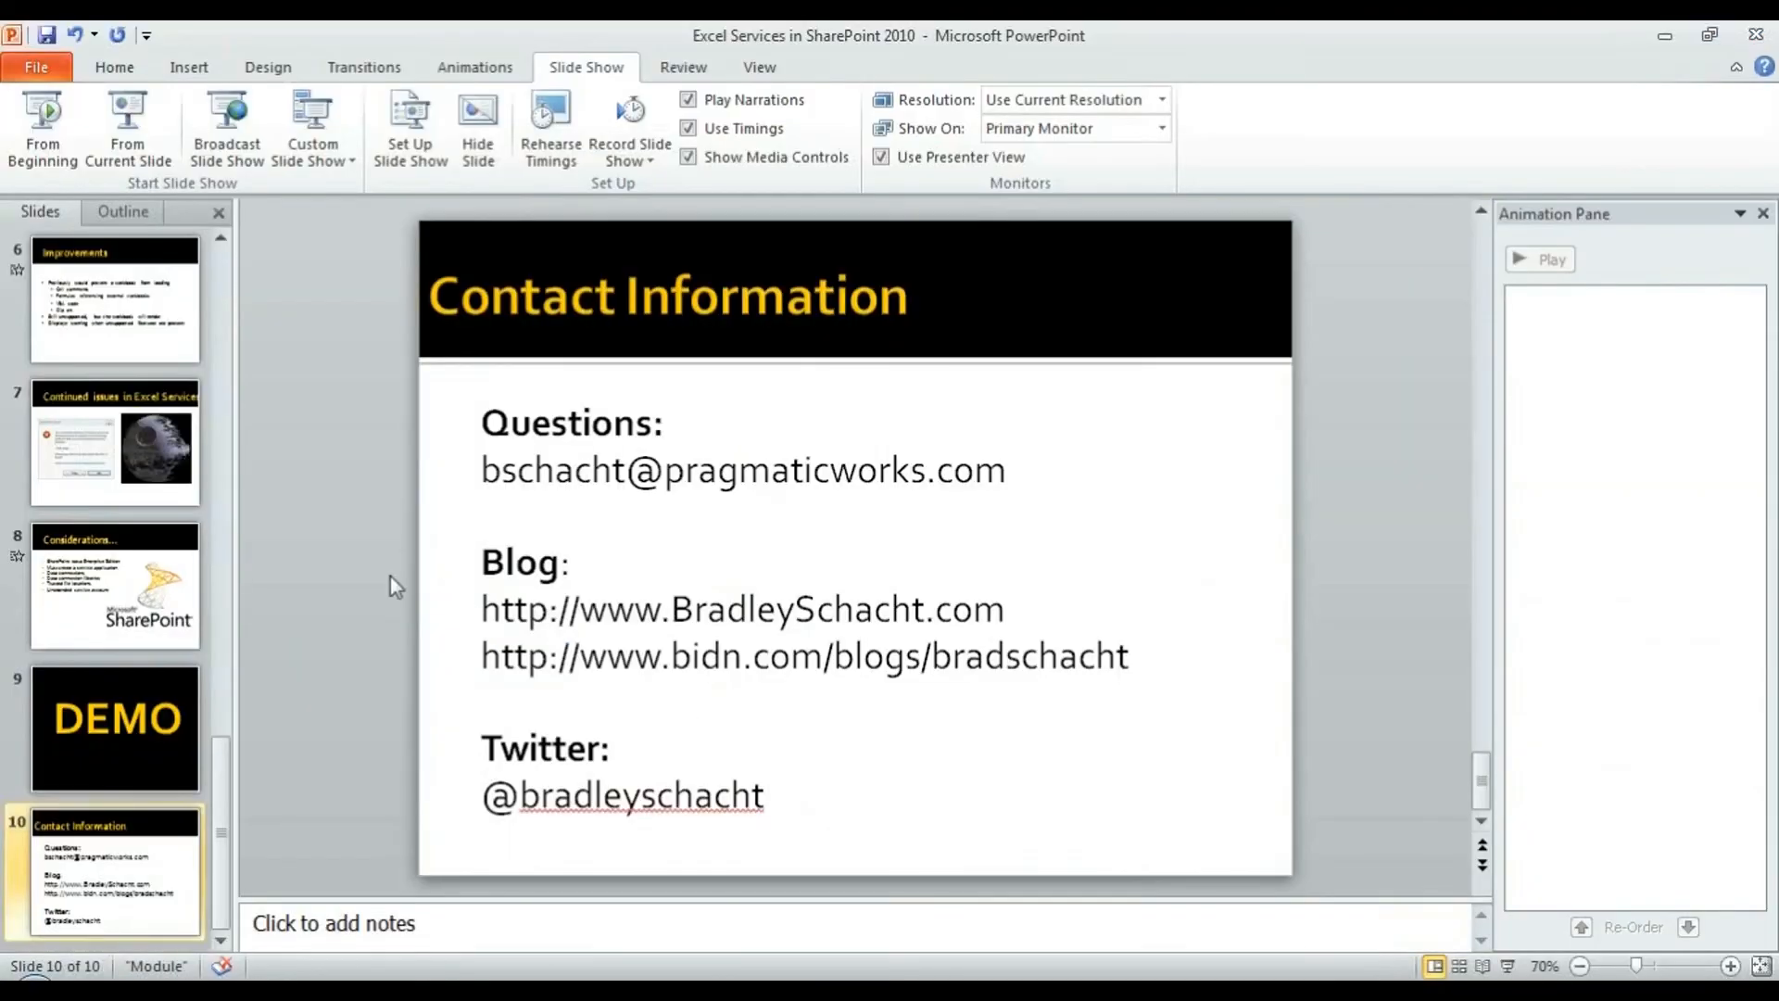
left_click(1508, 965)
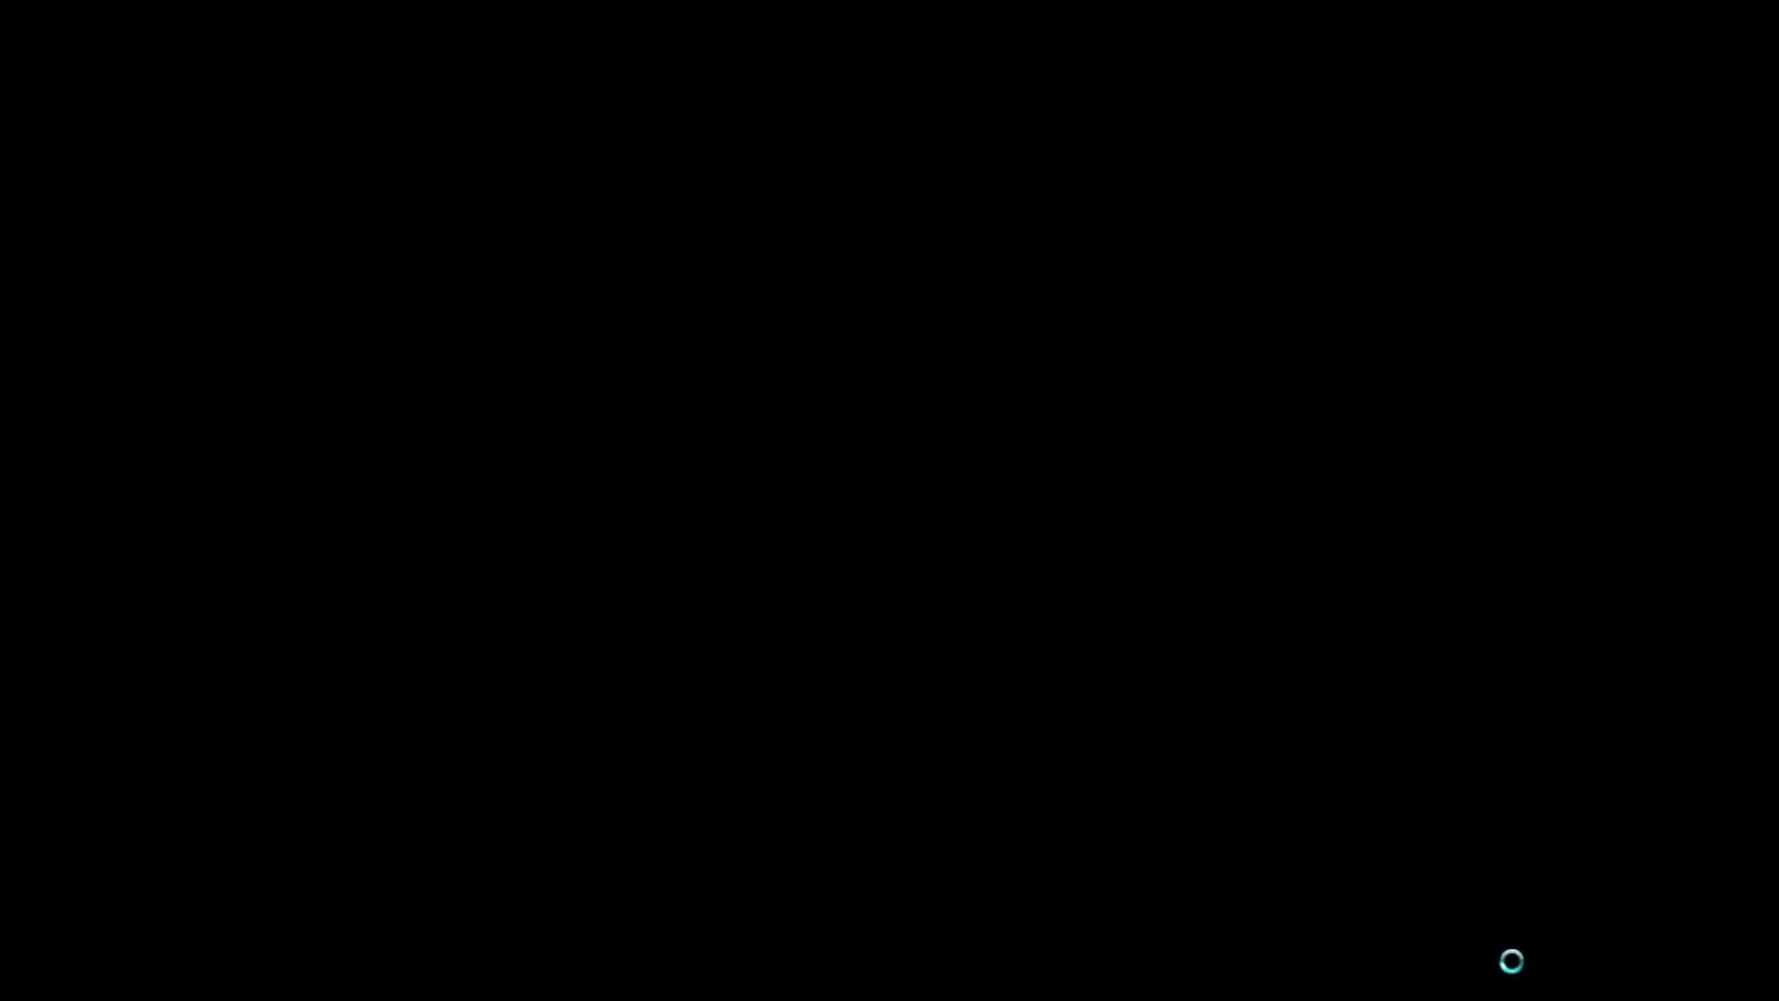